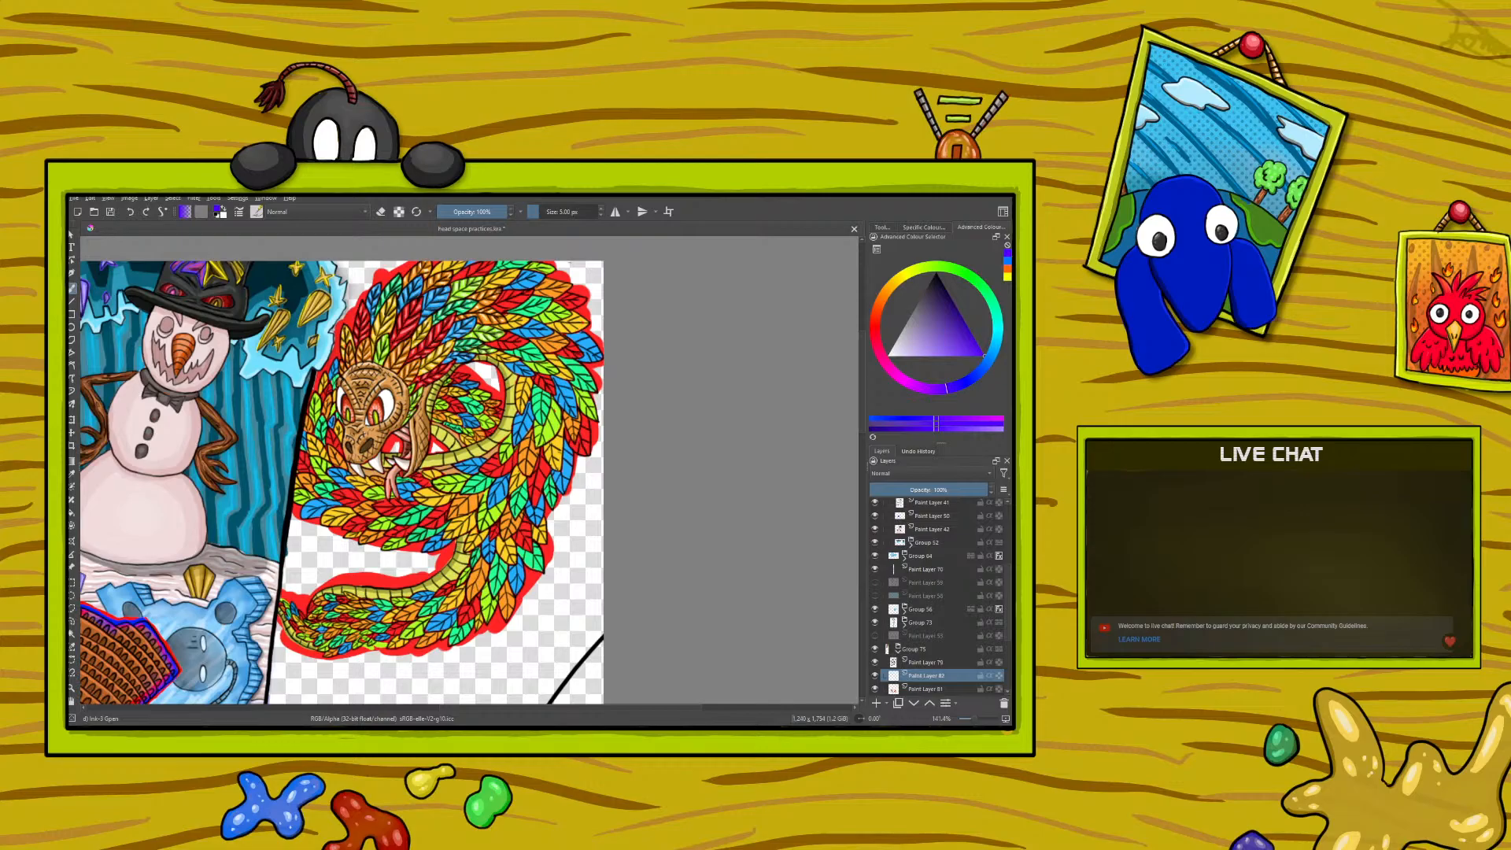
- Examine the feathered serpent panel's head, feathers and tail against the neighbouring snowman panel
scroll(704, 384, down, 3)
scroll(718, 314, up, 7)
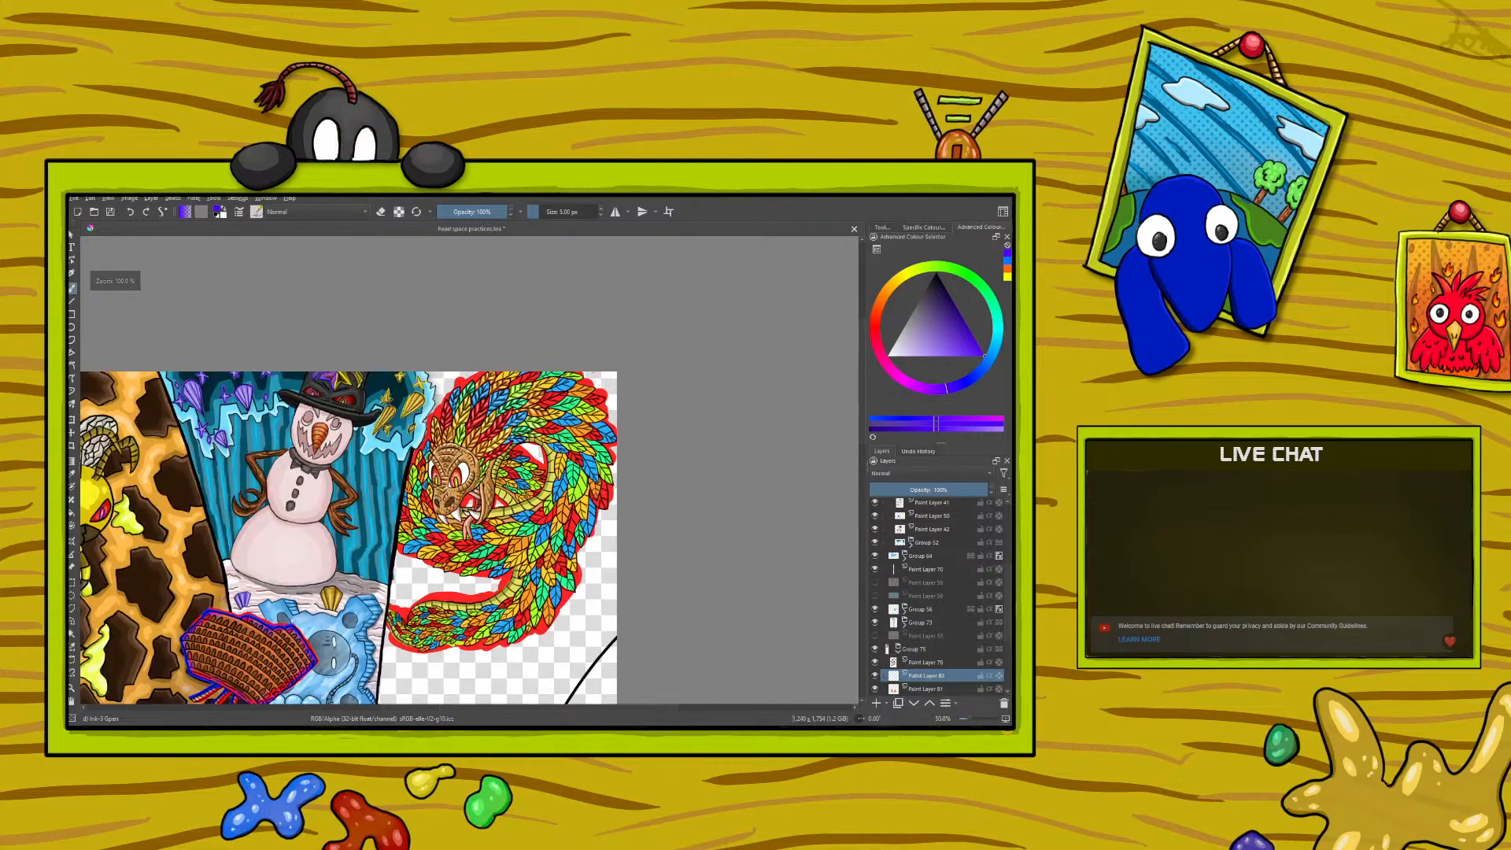
scroll(480, 518, down, 4)
scroll(490, 563, up, 4)
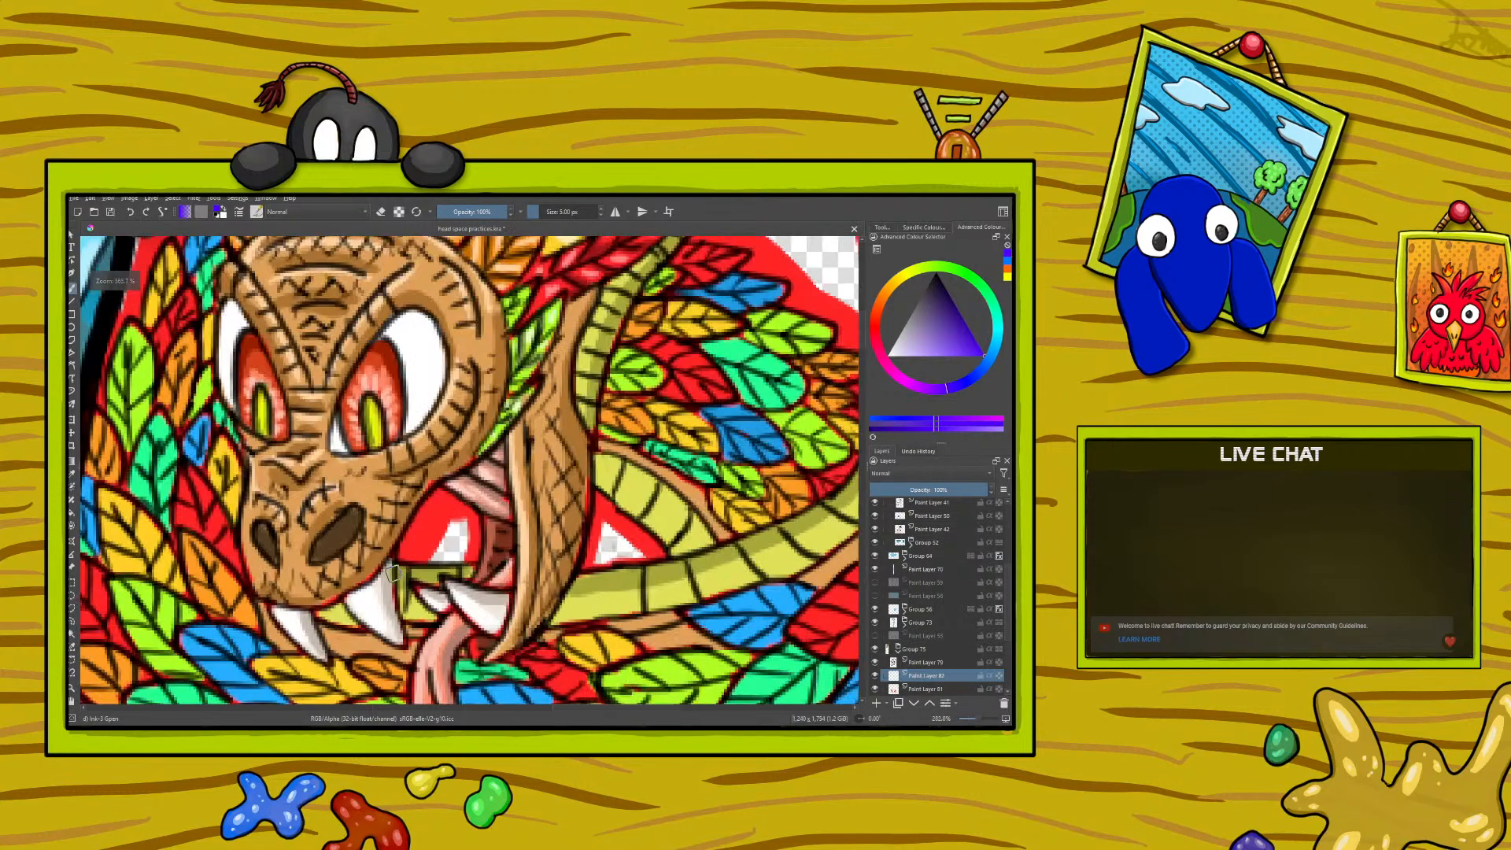
scroll(379, 513, down, 9)
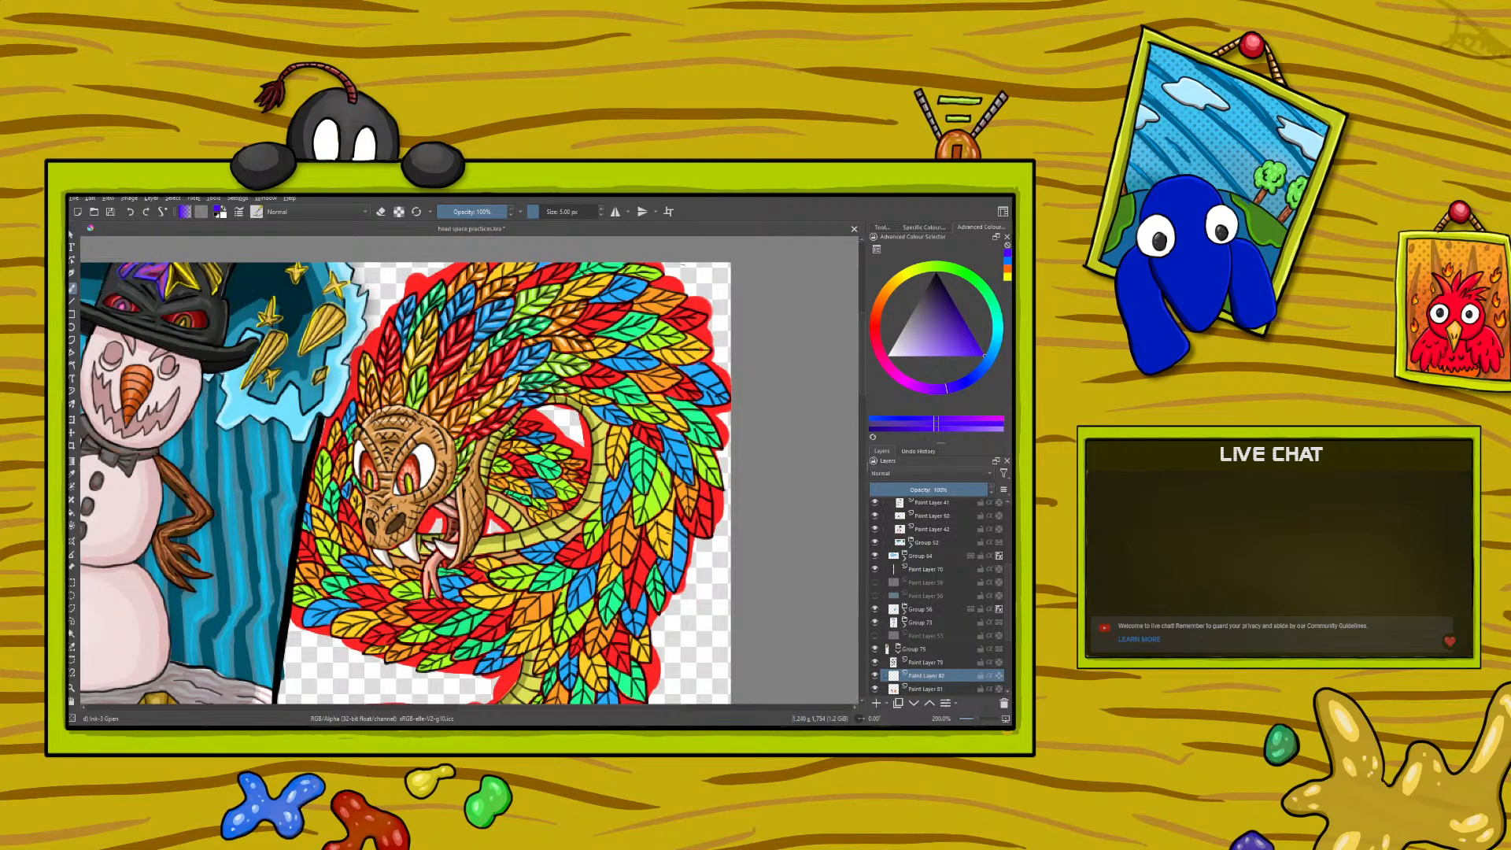
scroll(529, 389, up, 3)
scroll(529, 389, down, 3)
scroll(540, 398, up, 3)
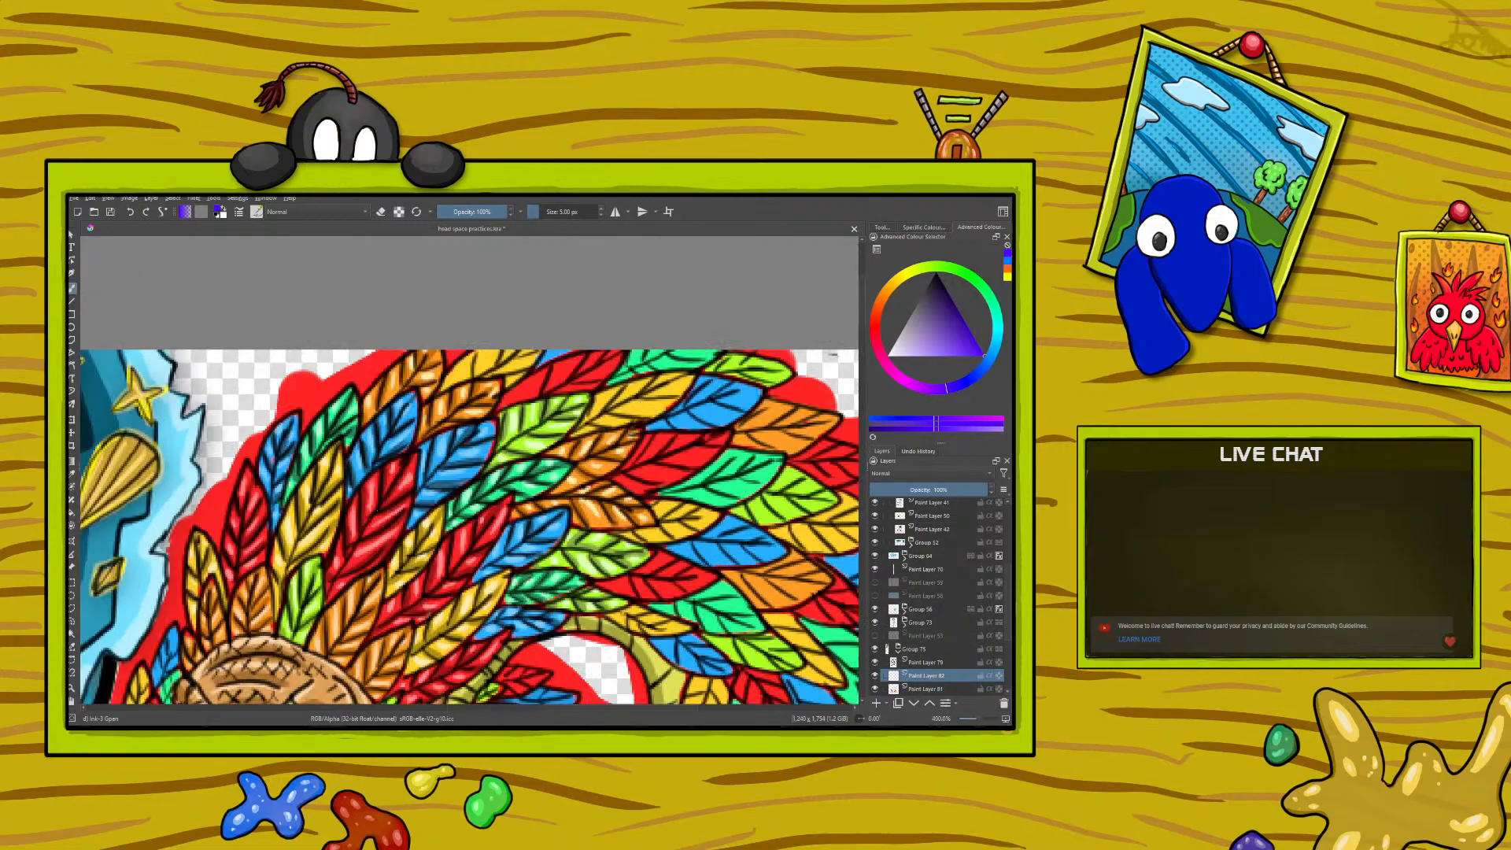
scroll(545, 349, down, 3)
scroll(546, 349, up, 3)
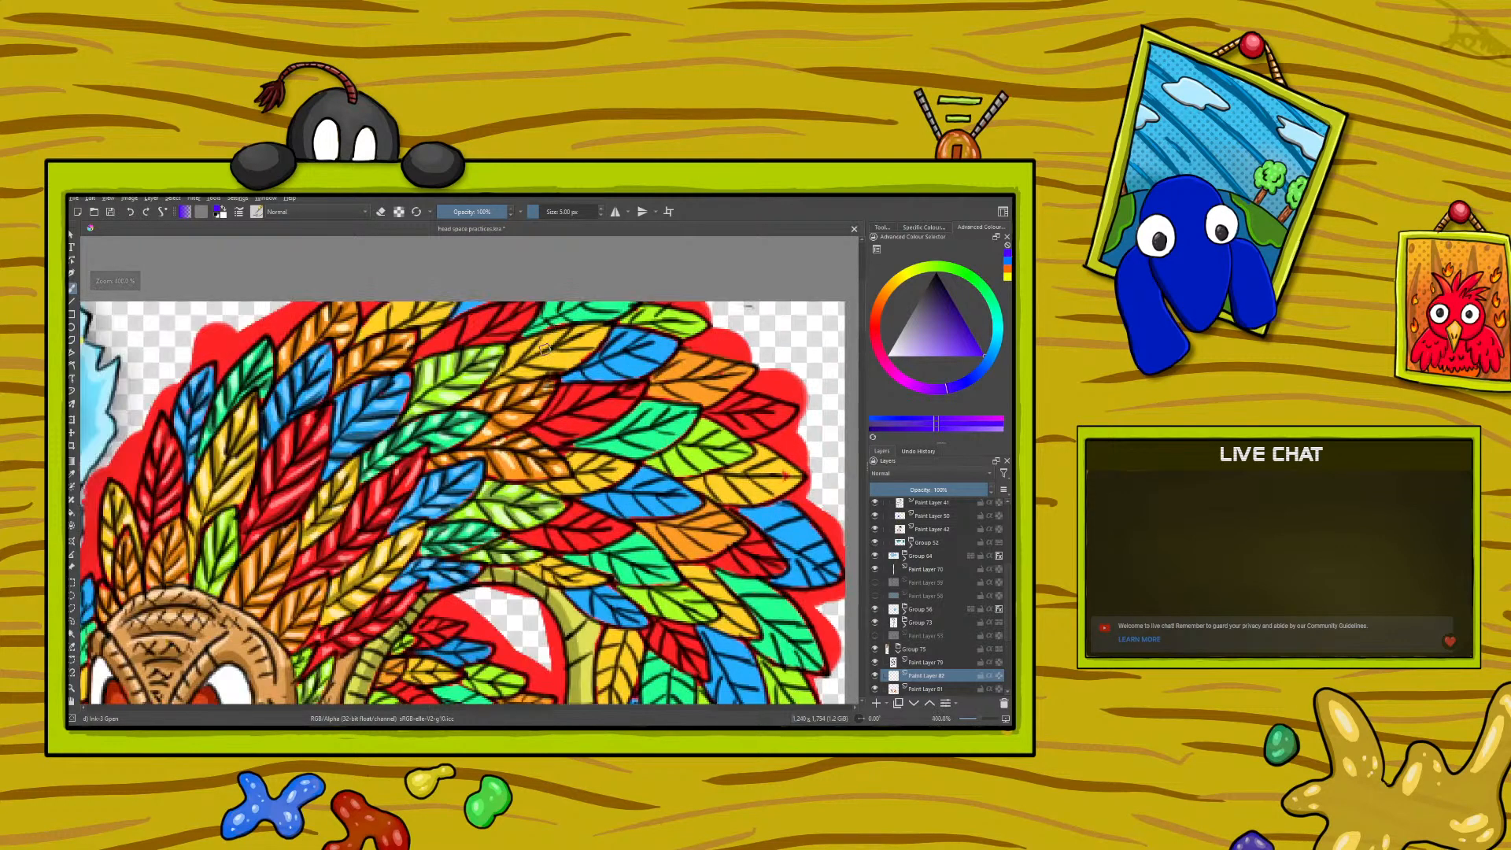
scroll(364, 483, down, 4)
scroll(323, 535, up, 4)
scroll(323, 535, down, 5)
scroll(323, 535, up, 2)
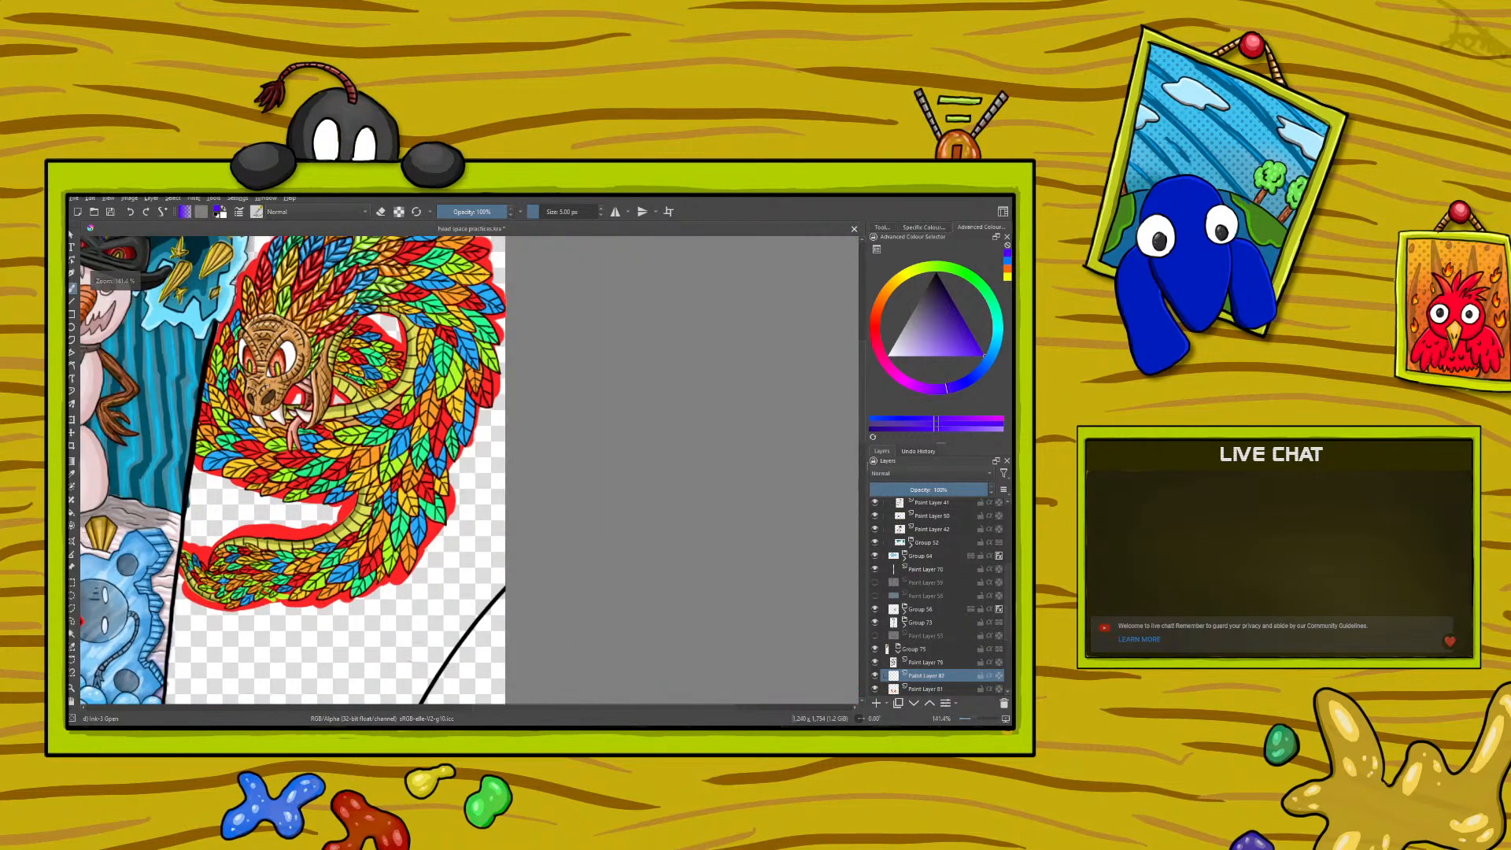
scroll(244, 529, up, 1)
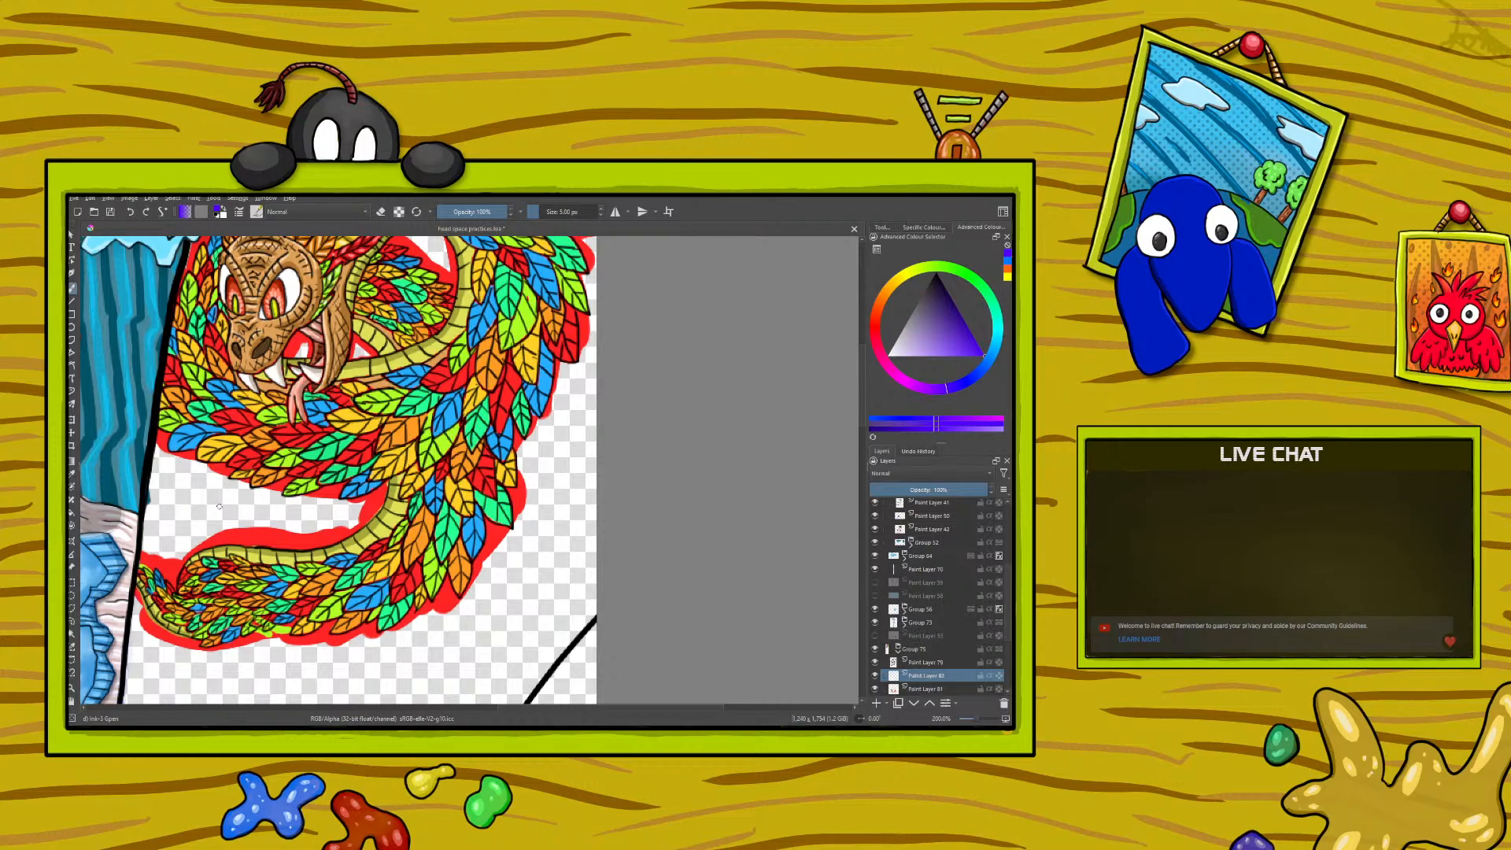
- Select Paint Layer 79, set the brush colour to black and touch up the serpent's line art around the mouth
click(941, 664)
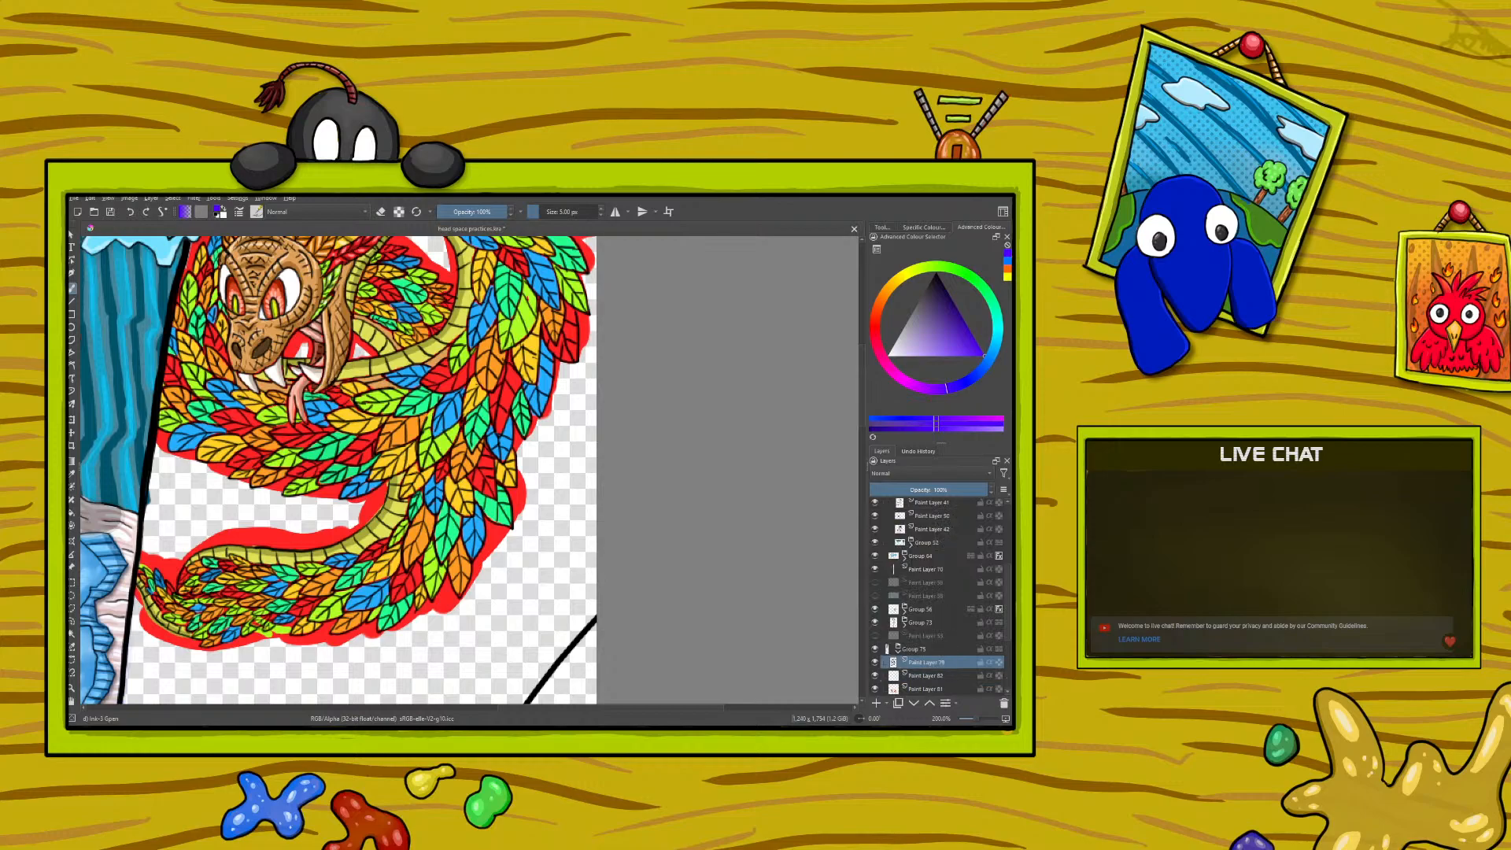
right_click(280, 321)
click(314, 330)
click(176, 246)
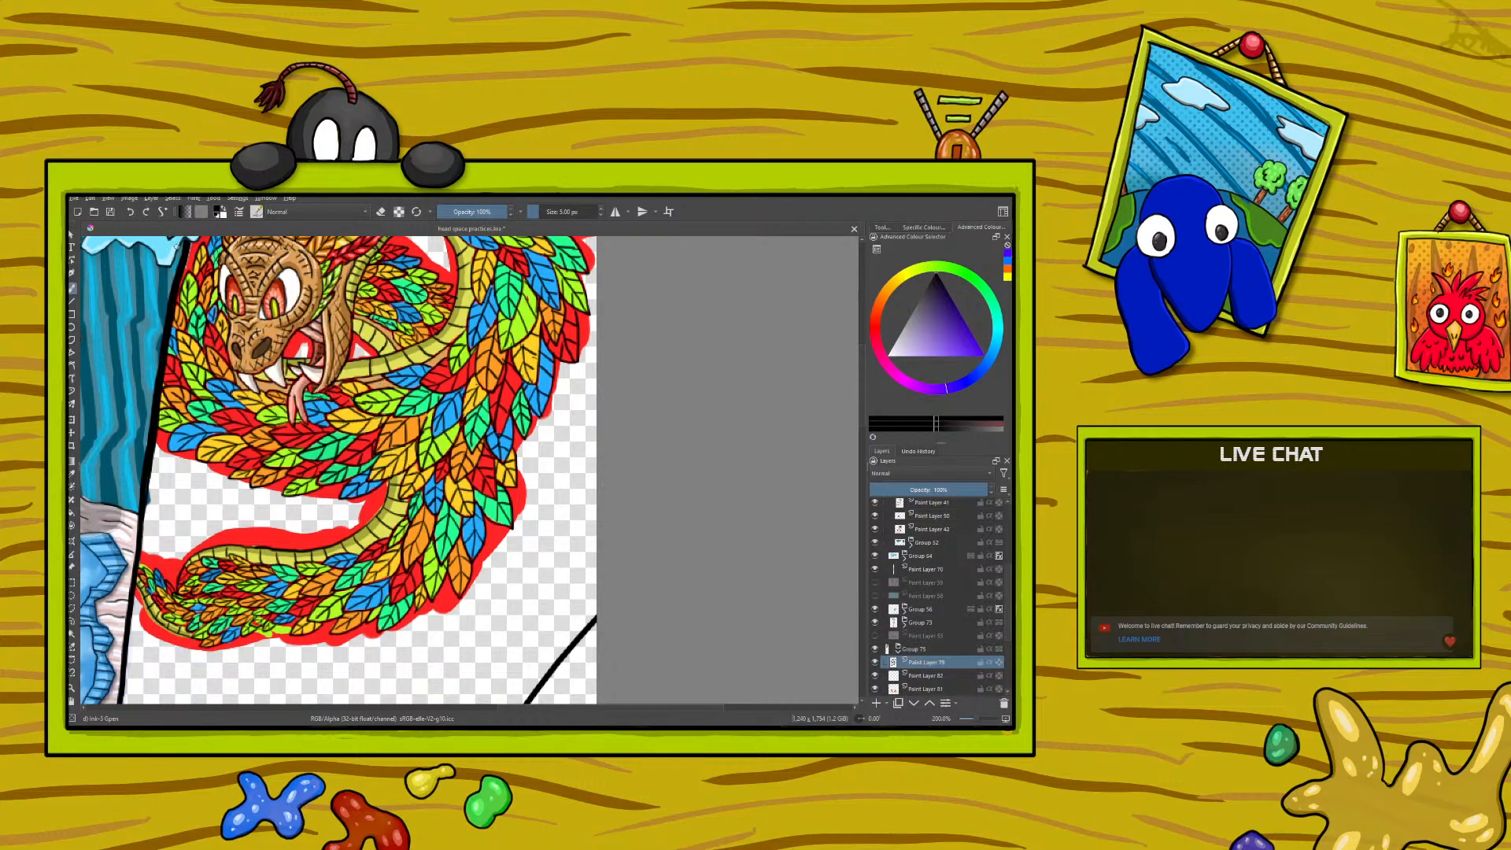
drag(309, 346, 311, 352)
drag(861, 413, 861, 356)
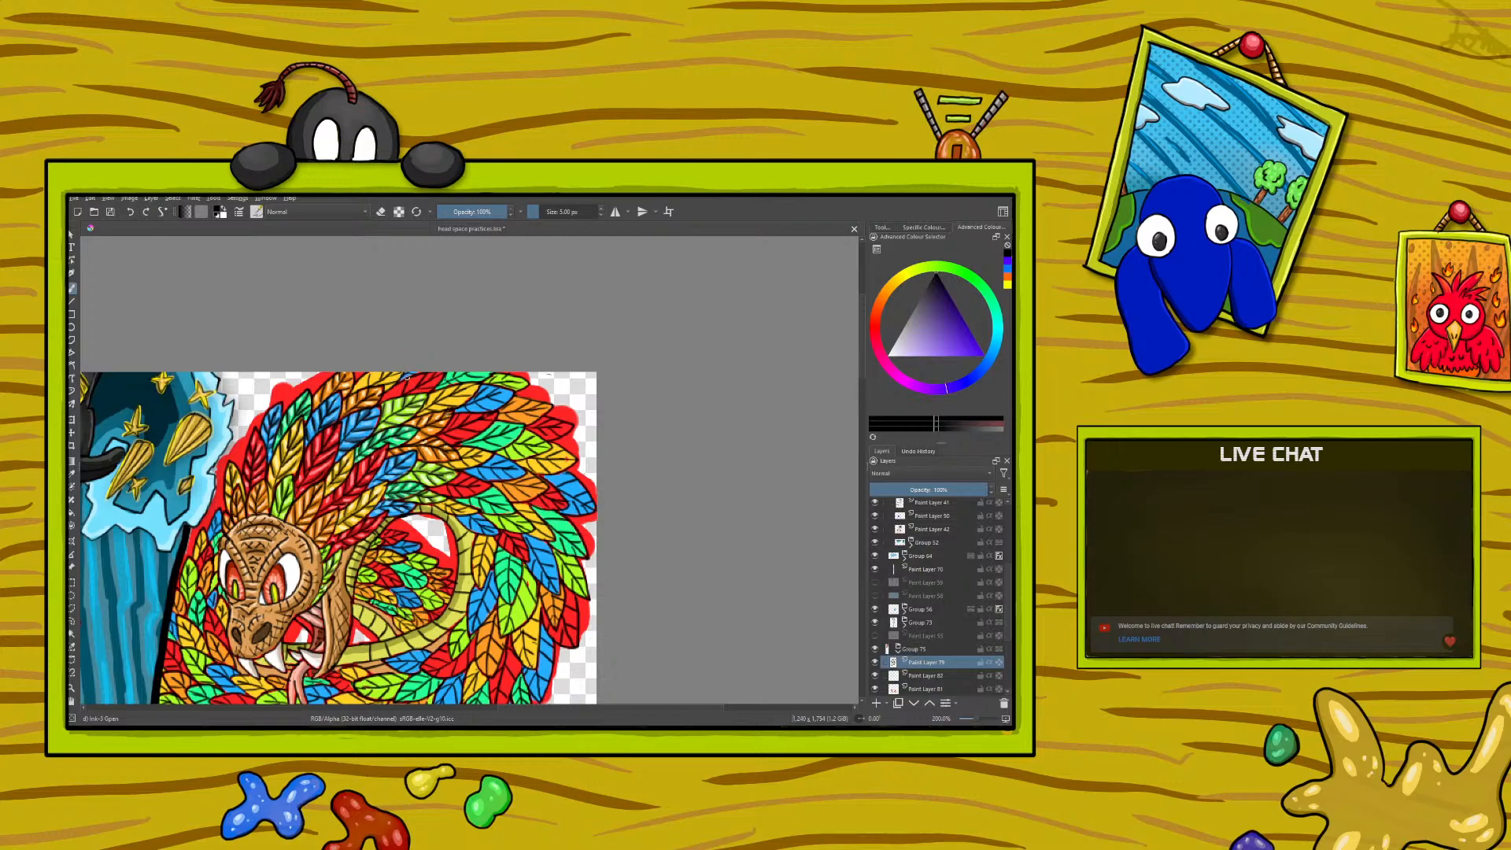
drag(864, 431, 861, 357)
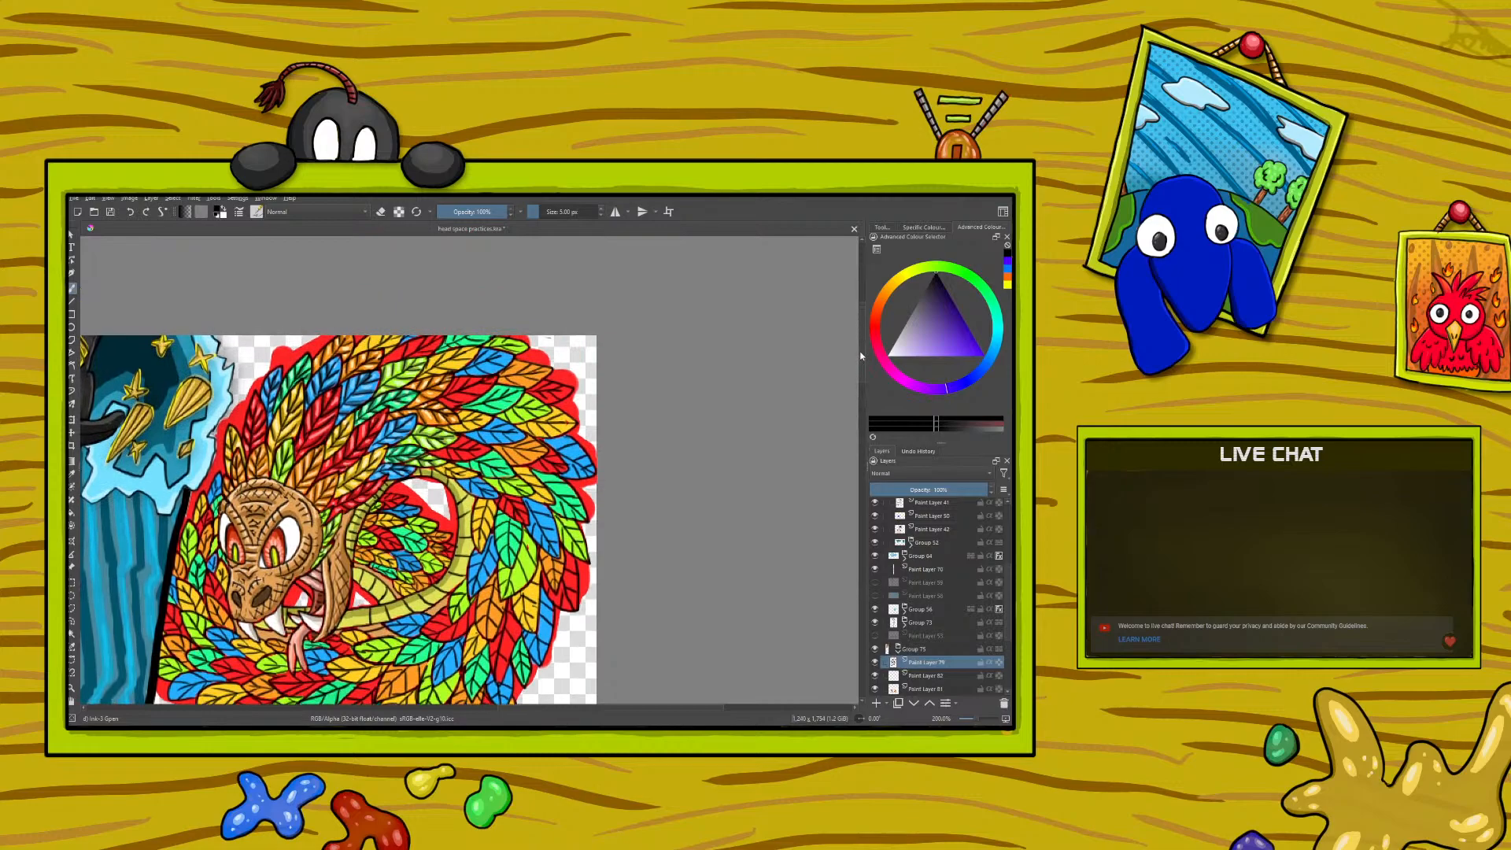
- Try to correct the line art beside the serpent's jaw and undo the last three strokes
click(380, 213)
click(861, 421)
drag(861, 416, 864, 342)
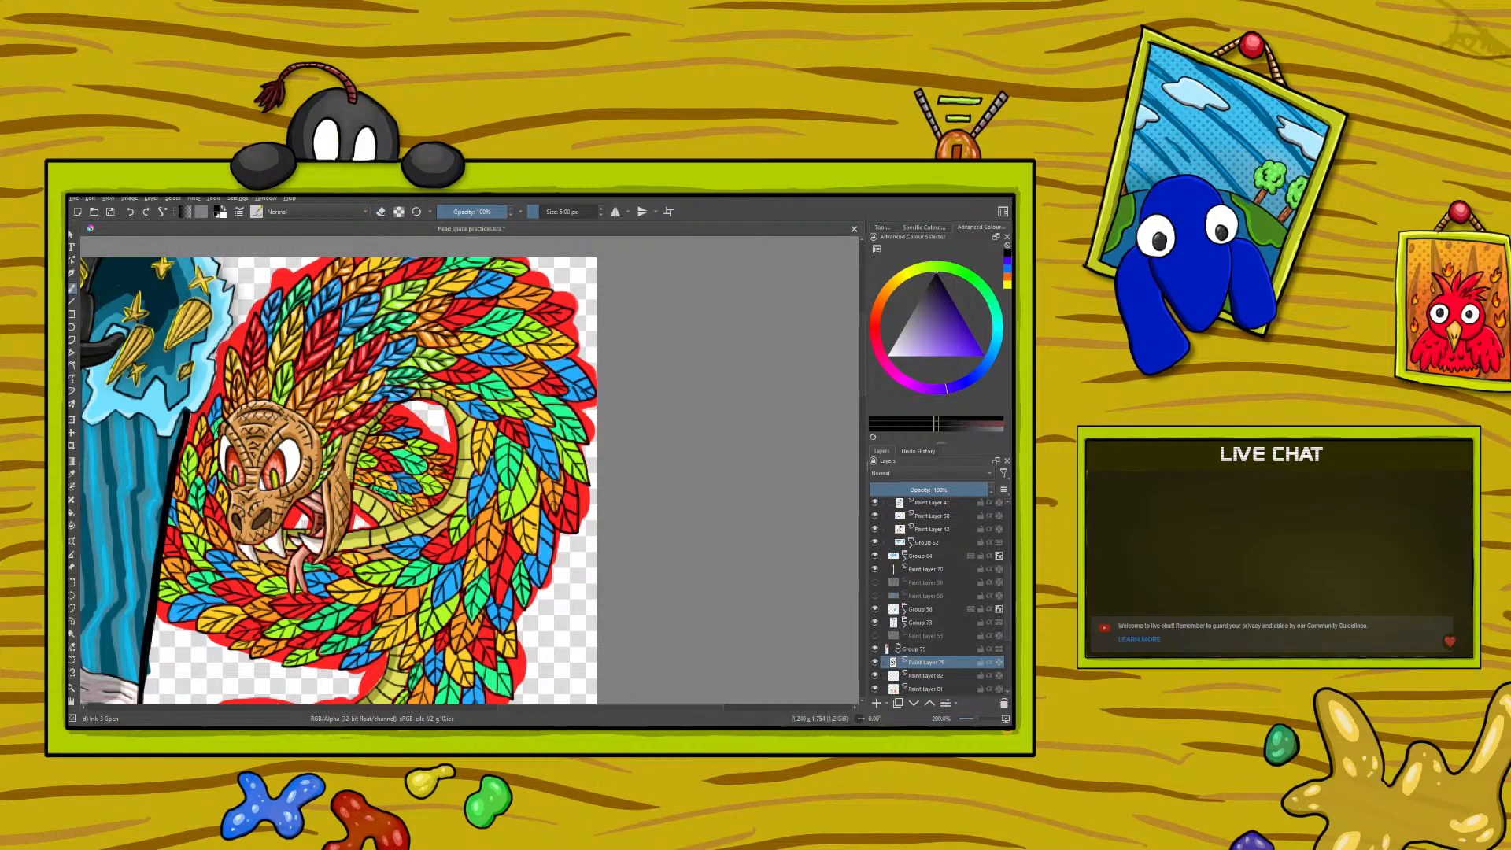
mouse_move(348, 462)
mouse_down()
mouse_move(351, 481)
mouse_move(355, 464)
mouse_up()
click(132, 212)
click(131, 213)
click(131, 213)
click(131, 213)
click(381, 210)
- Select the serpent's colour layer beneath Paint Layer 81 and toggle its visibility off and on to check its contents
drag(1011, 570, 1011, 597)
click(898, 648)
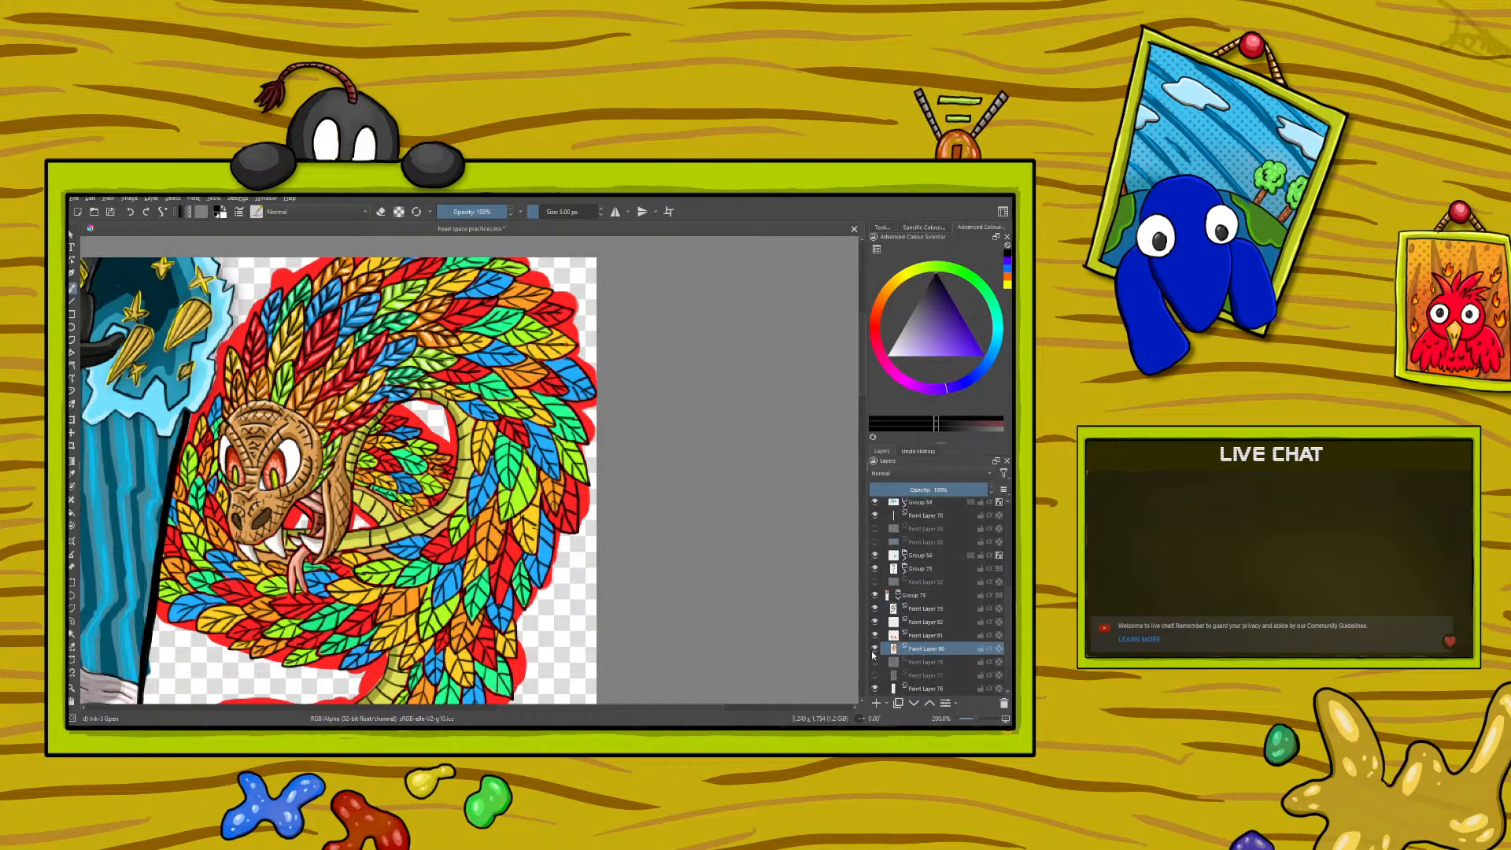
click(875, 650)
click(875, 651)
mouse_move(880, 655)
- Sample the dark yellow from a shaded feather near the serpent's head and paint shadows on the unshaded yellow feathers
right_click(244, 456)
drag(245, 368, 194, 428)
right_click(194, 429)
click(72, 473)
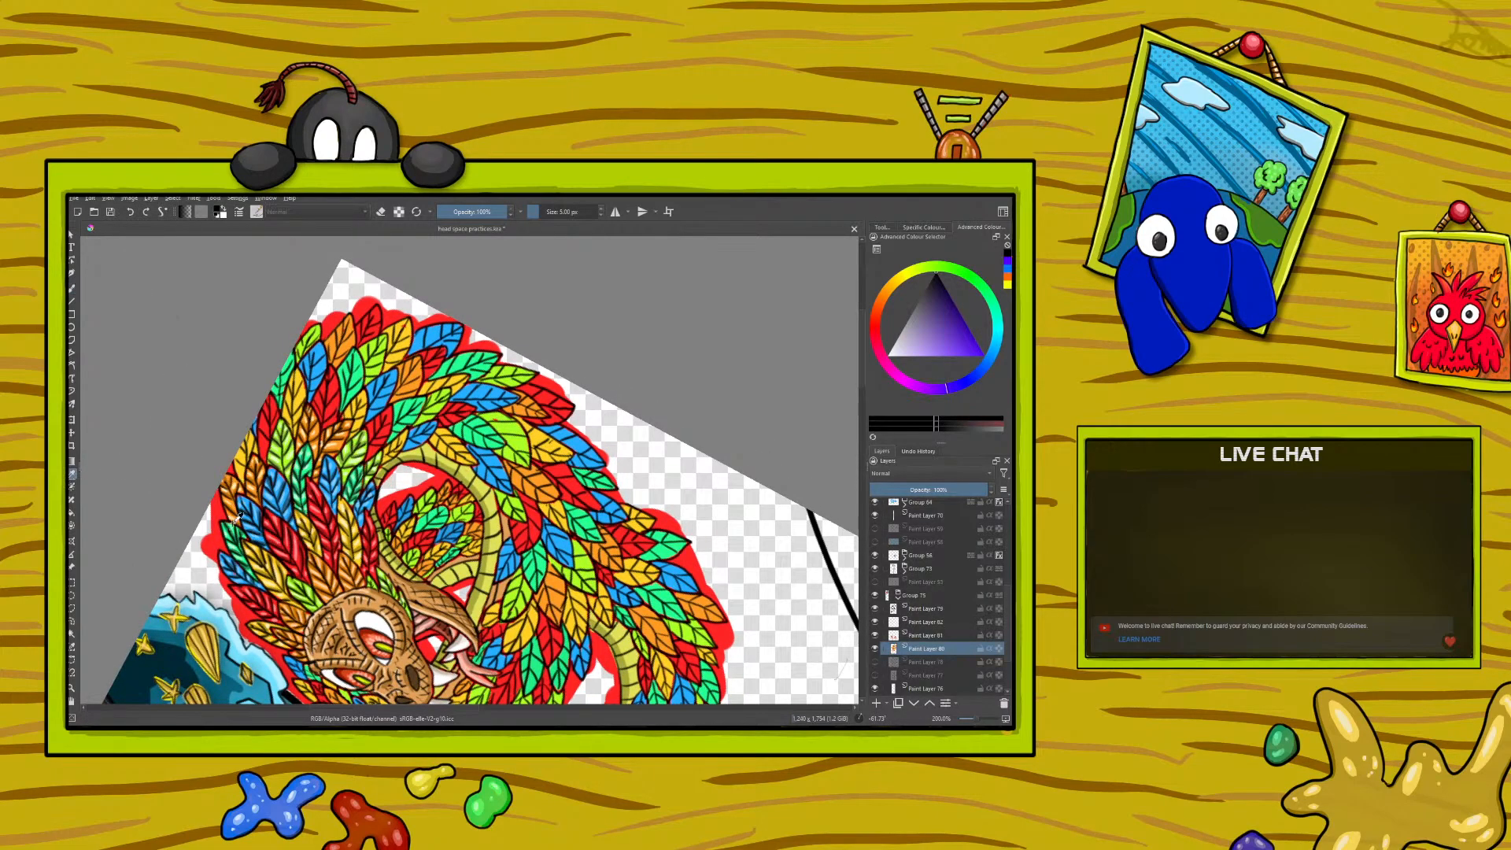
click(273, 574)
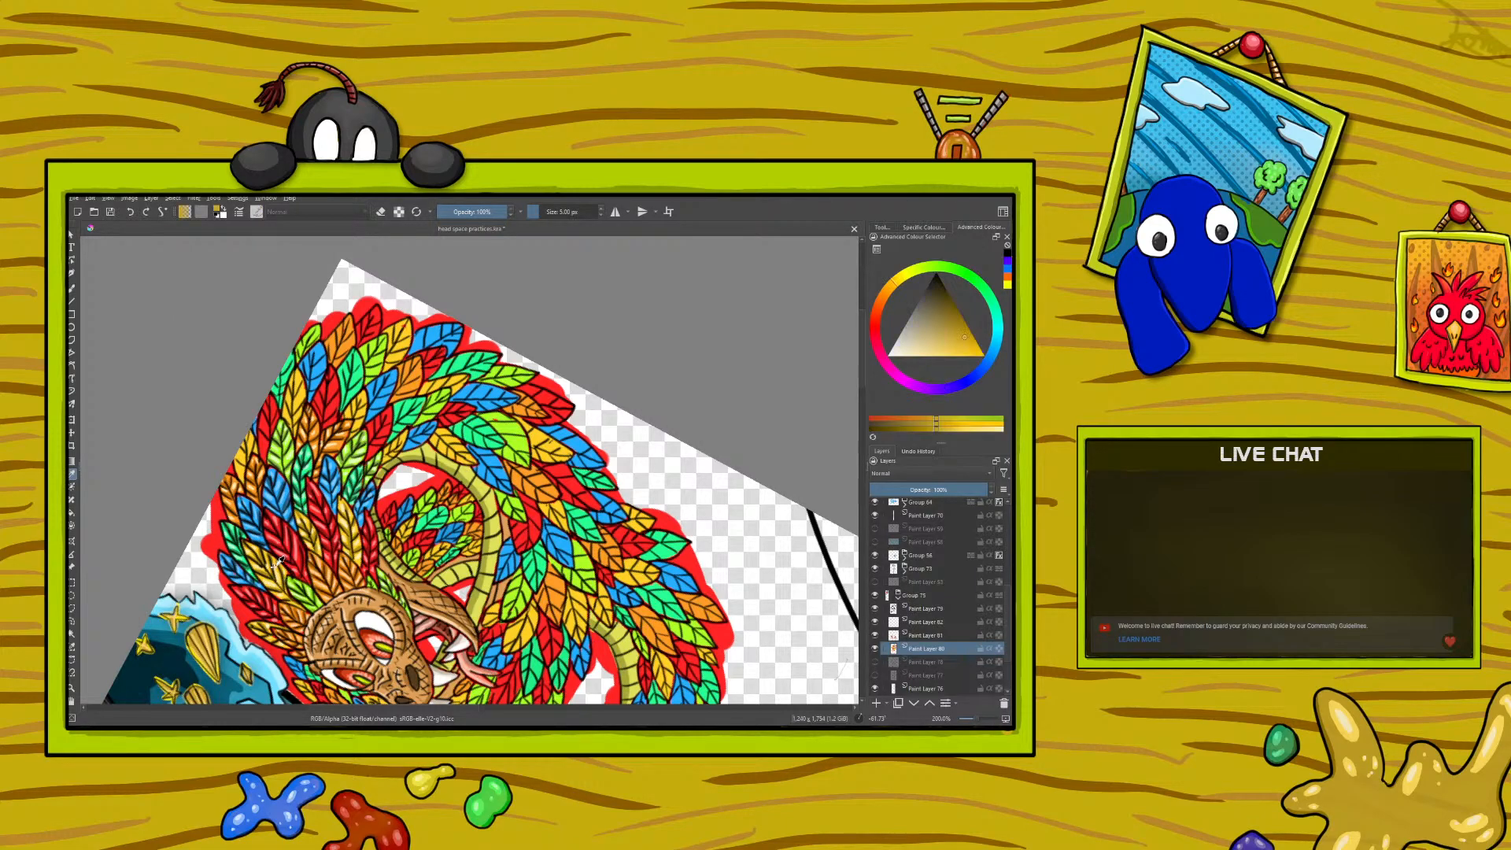
key(b)
drag(236, 462, 241, 468)
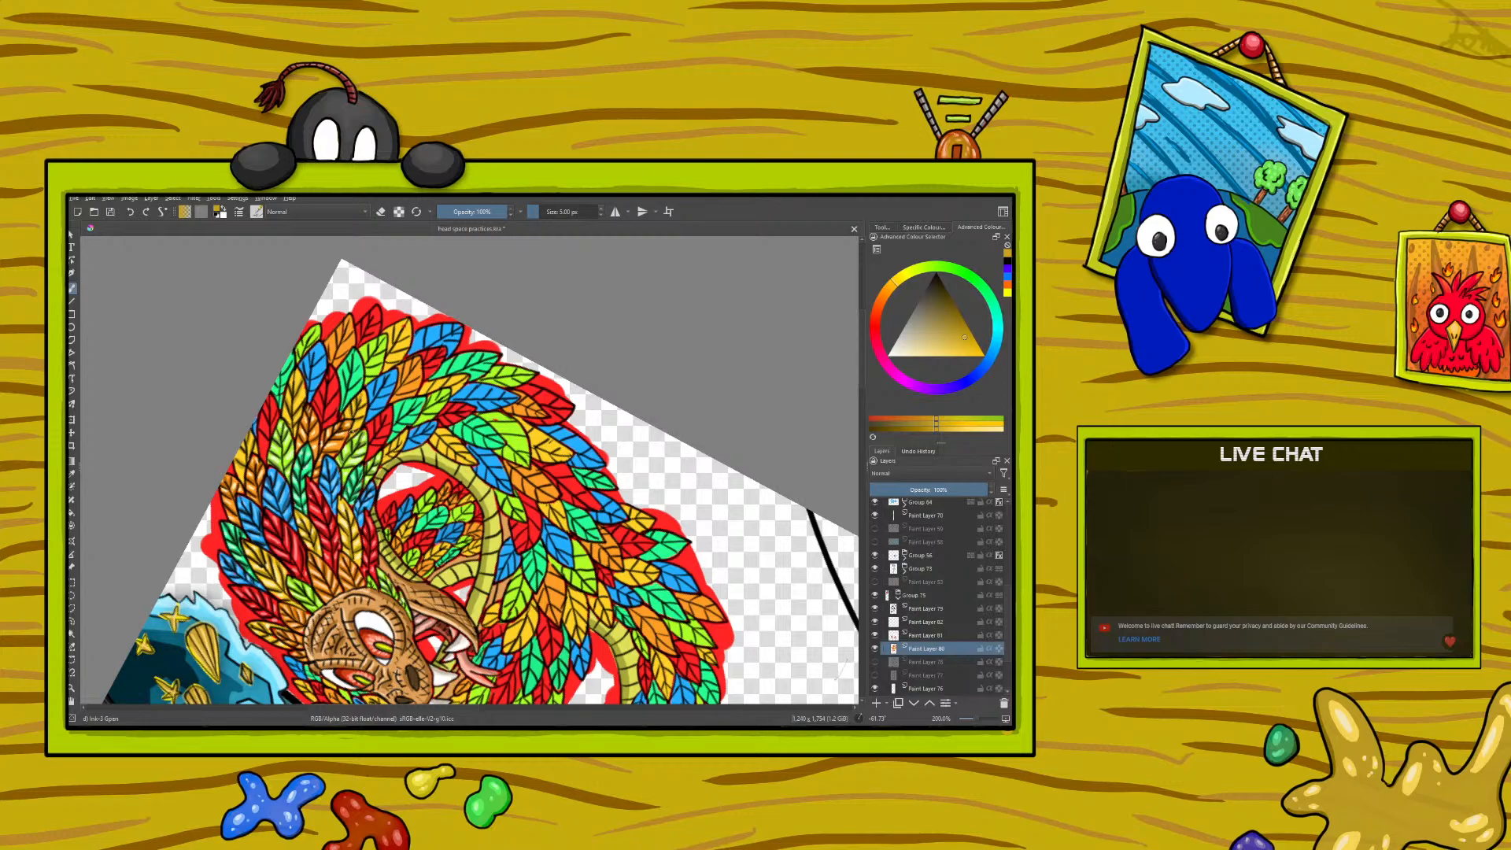
- Sample the light yellow from a finished feather, highlight the yellow feathers and choose a paler yellow for the brush
click(73, 473)
click(346, 534)
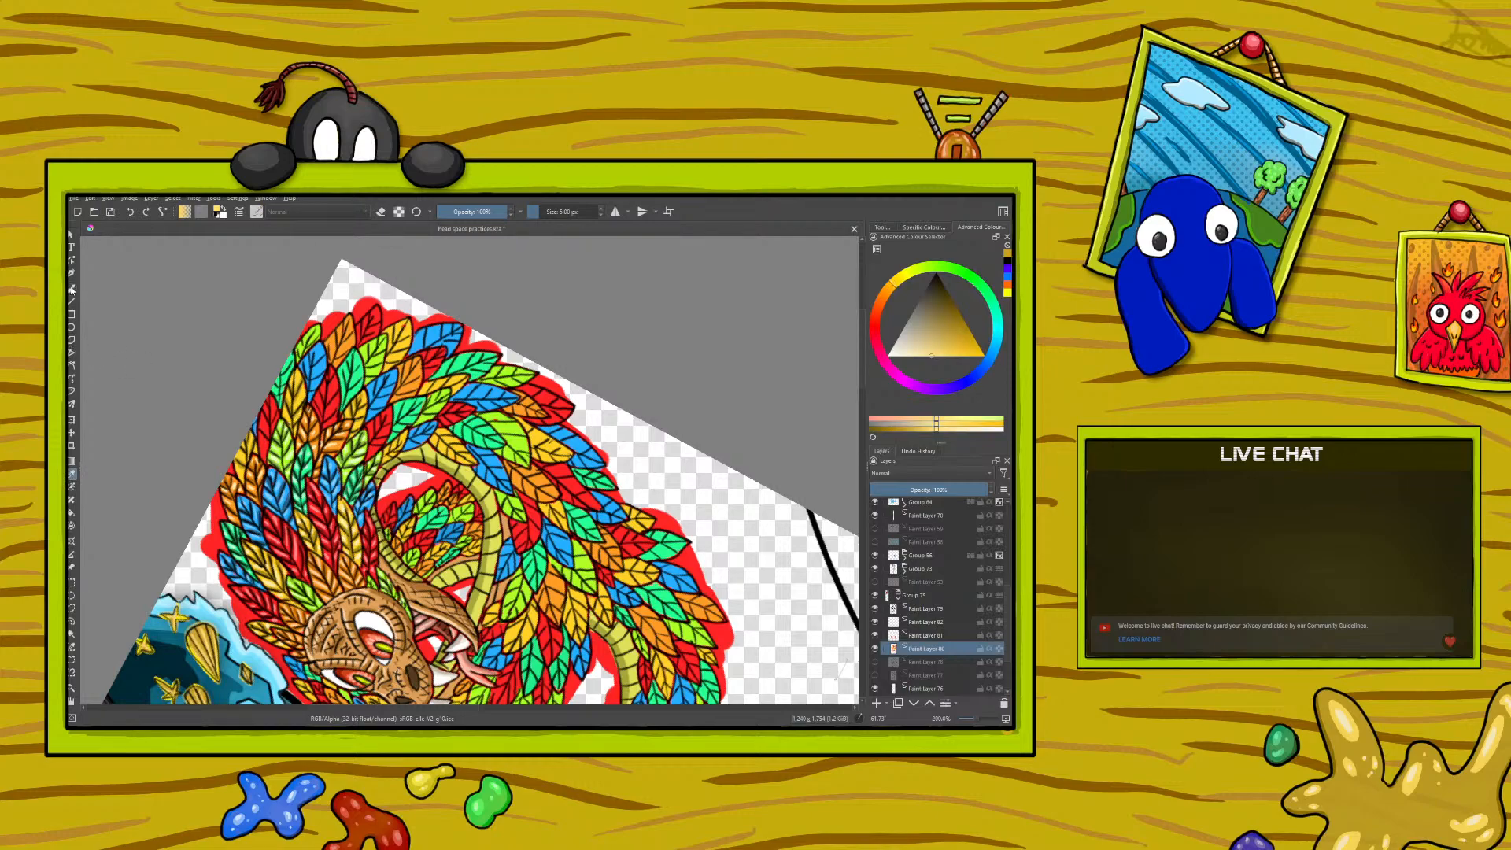
click(71, 289)
drag(292, 398, 290, 413)
right_click(286, 359)
click(293, 351)
click(203, 237)
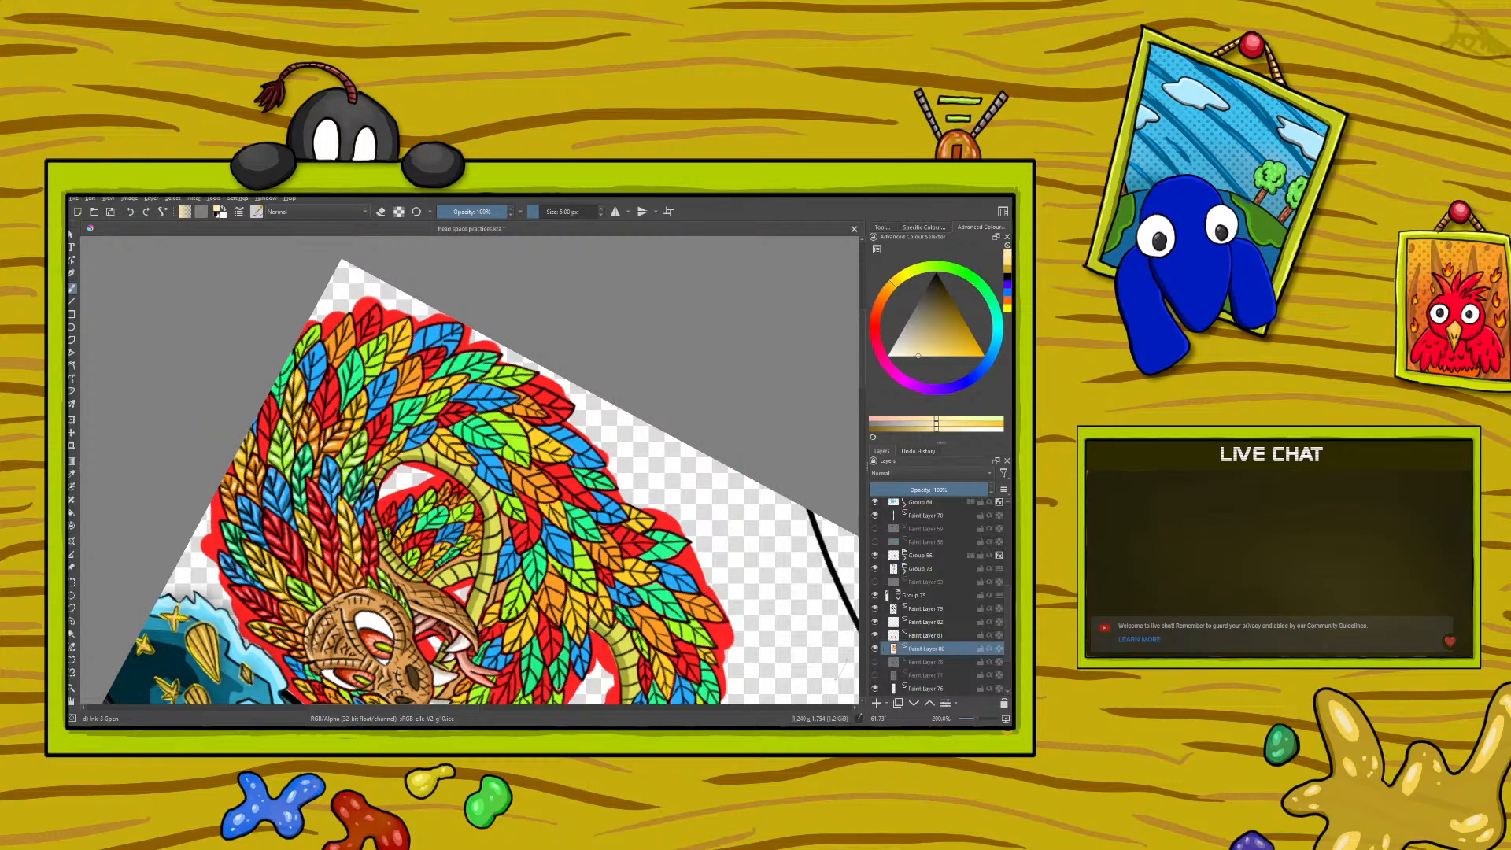
- Sample the dark red from a shaded feather above the serpent's head and paint shadows on the next red feathers
click(72, 474)
click(325, 528)
click(327, 526)
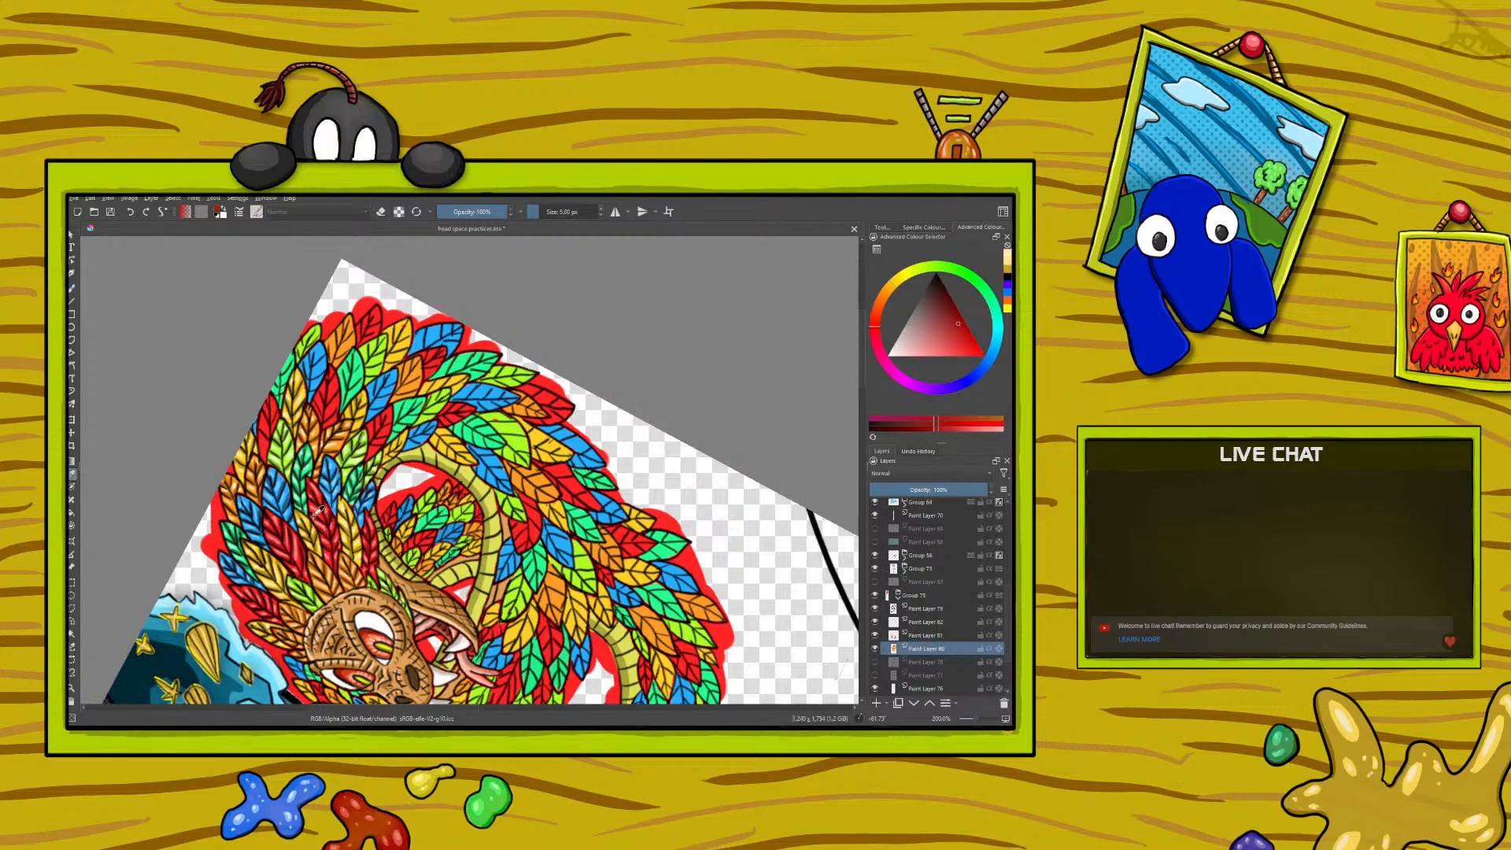
click(324, 526)
click(325, 526)
click(325, 526)
click(326, 526)
click(325, 526)
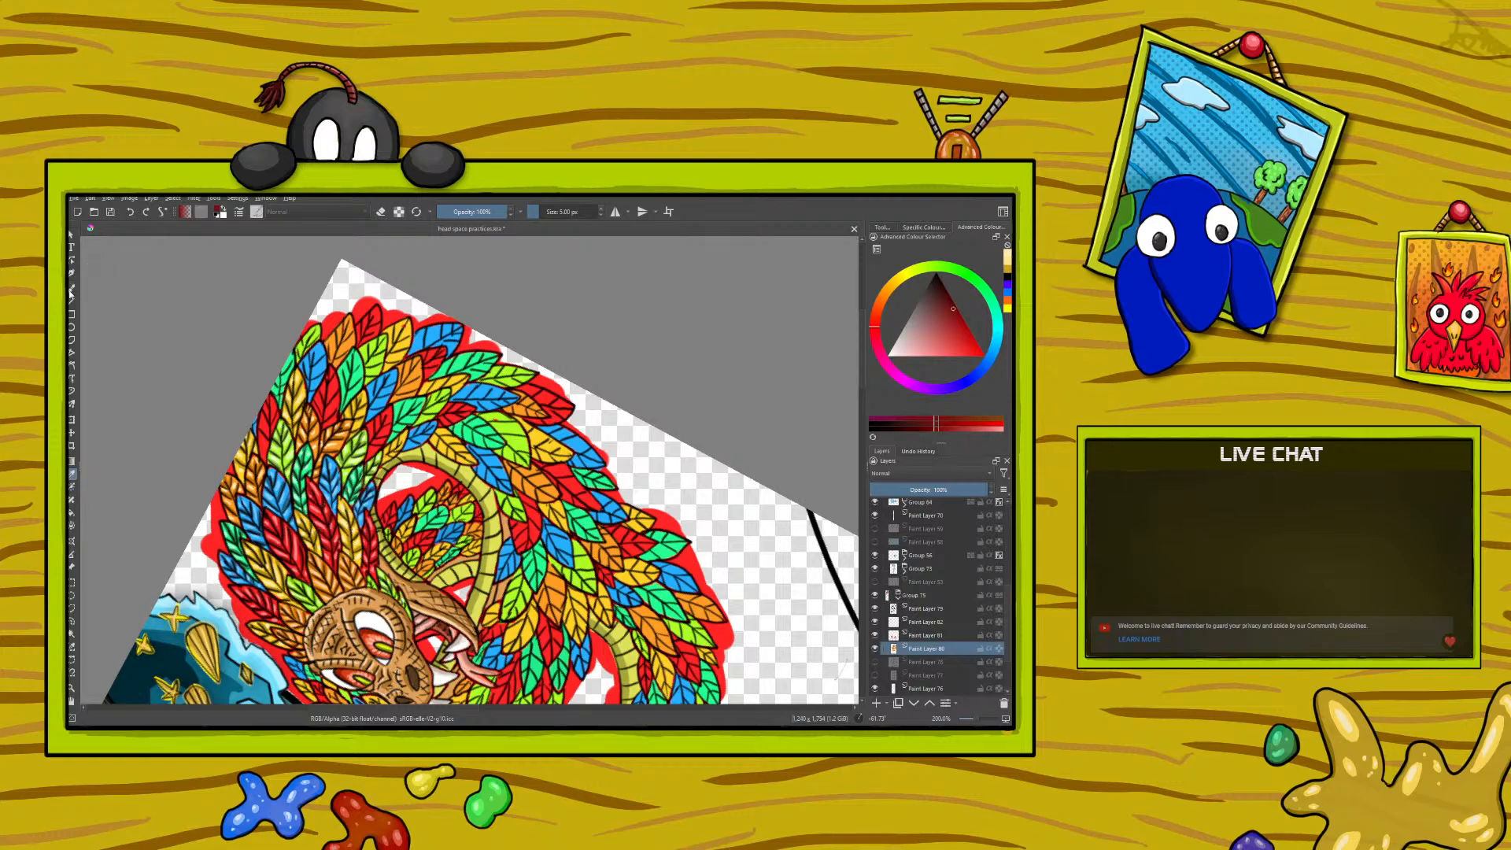
click(73, 289)
drag(262, 432, 268, 442)
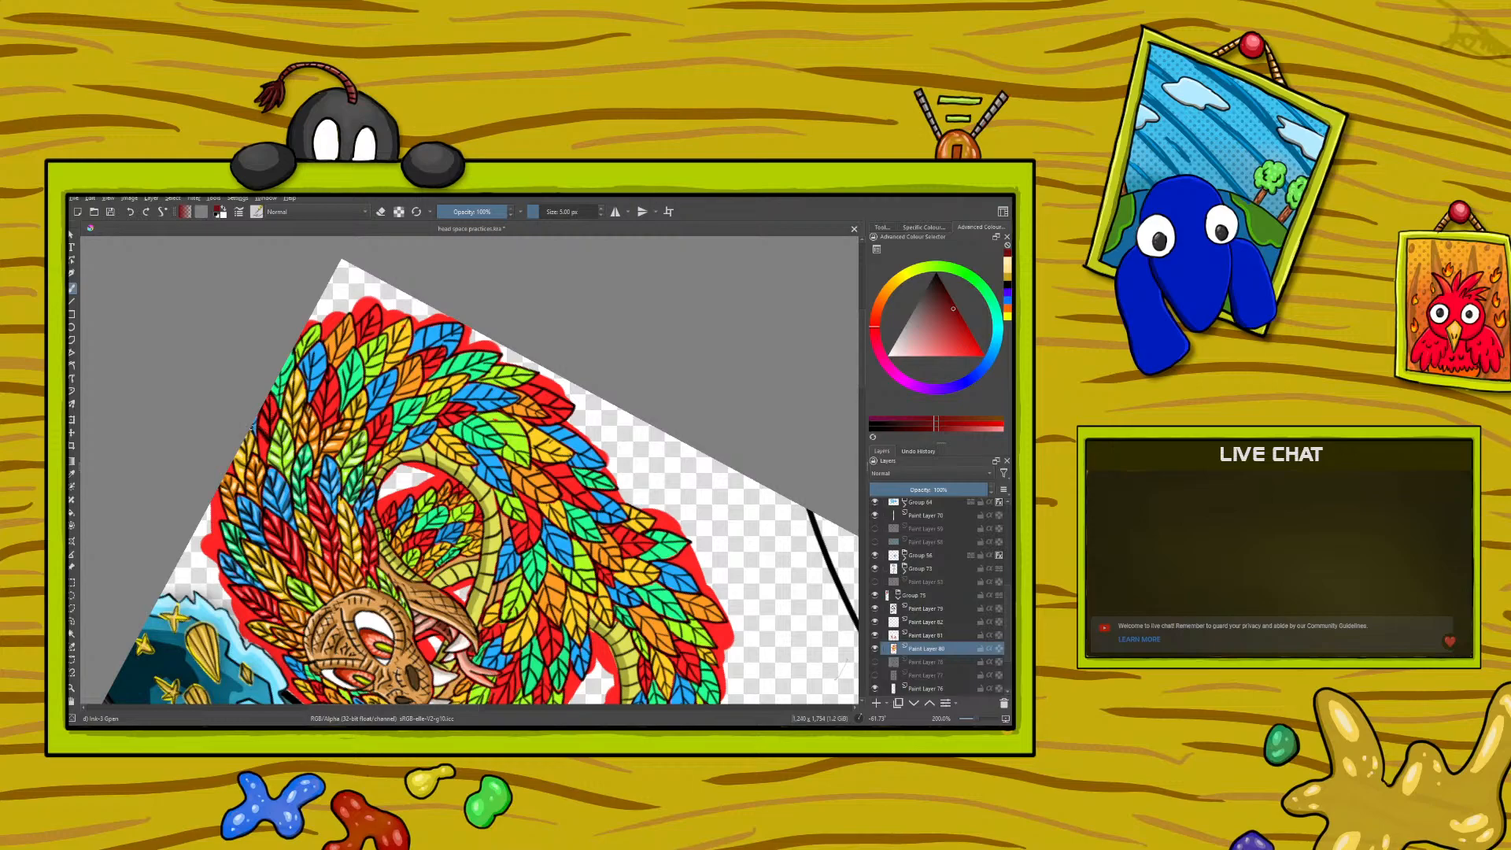
- Undo the last dark red stroke and adjust the brush's red tone while shading the red feathers
click(129, 212)
right_click(237, 401)
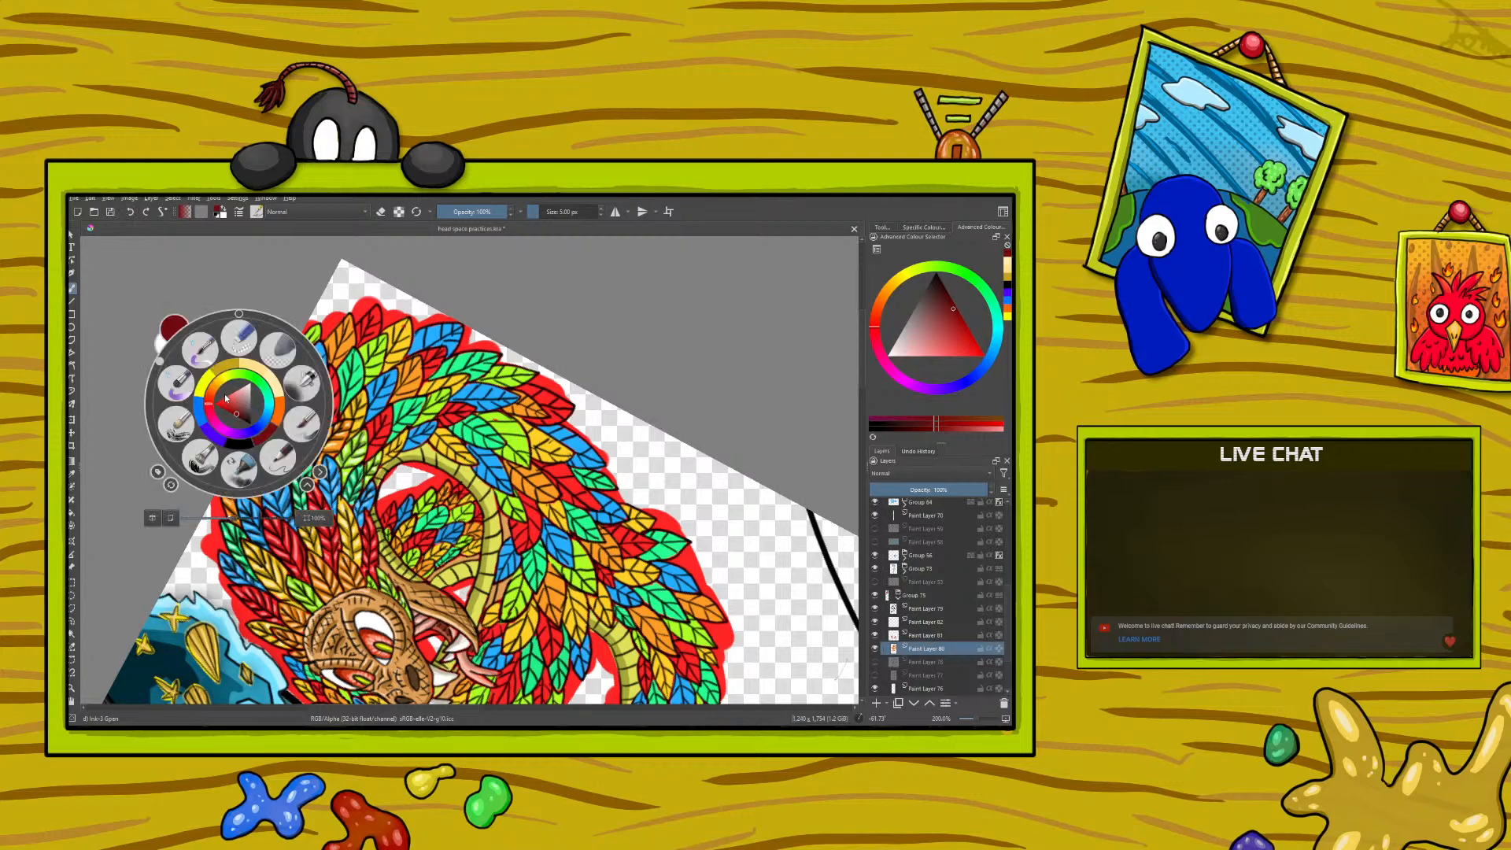
mouse_move(237, 415)
mouse_down()
mouse_move(227, 407)
mouse_move(268, 440)
mouse_up()
right_click(232, 414)
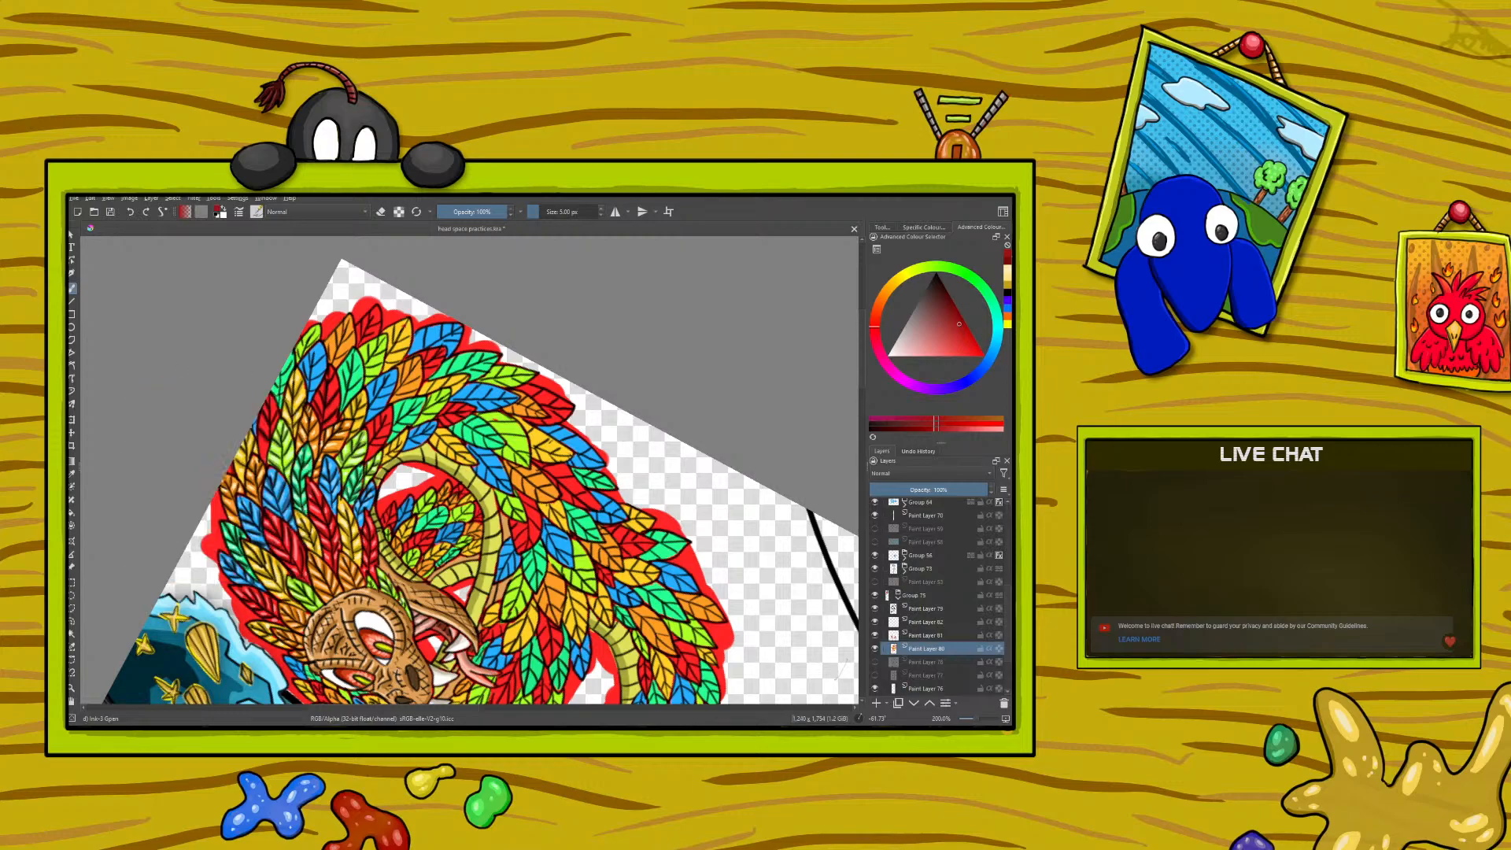
- Sample the light pink from a finished red feather and paint highlights on the red feathers
click(73, 472)
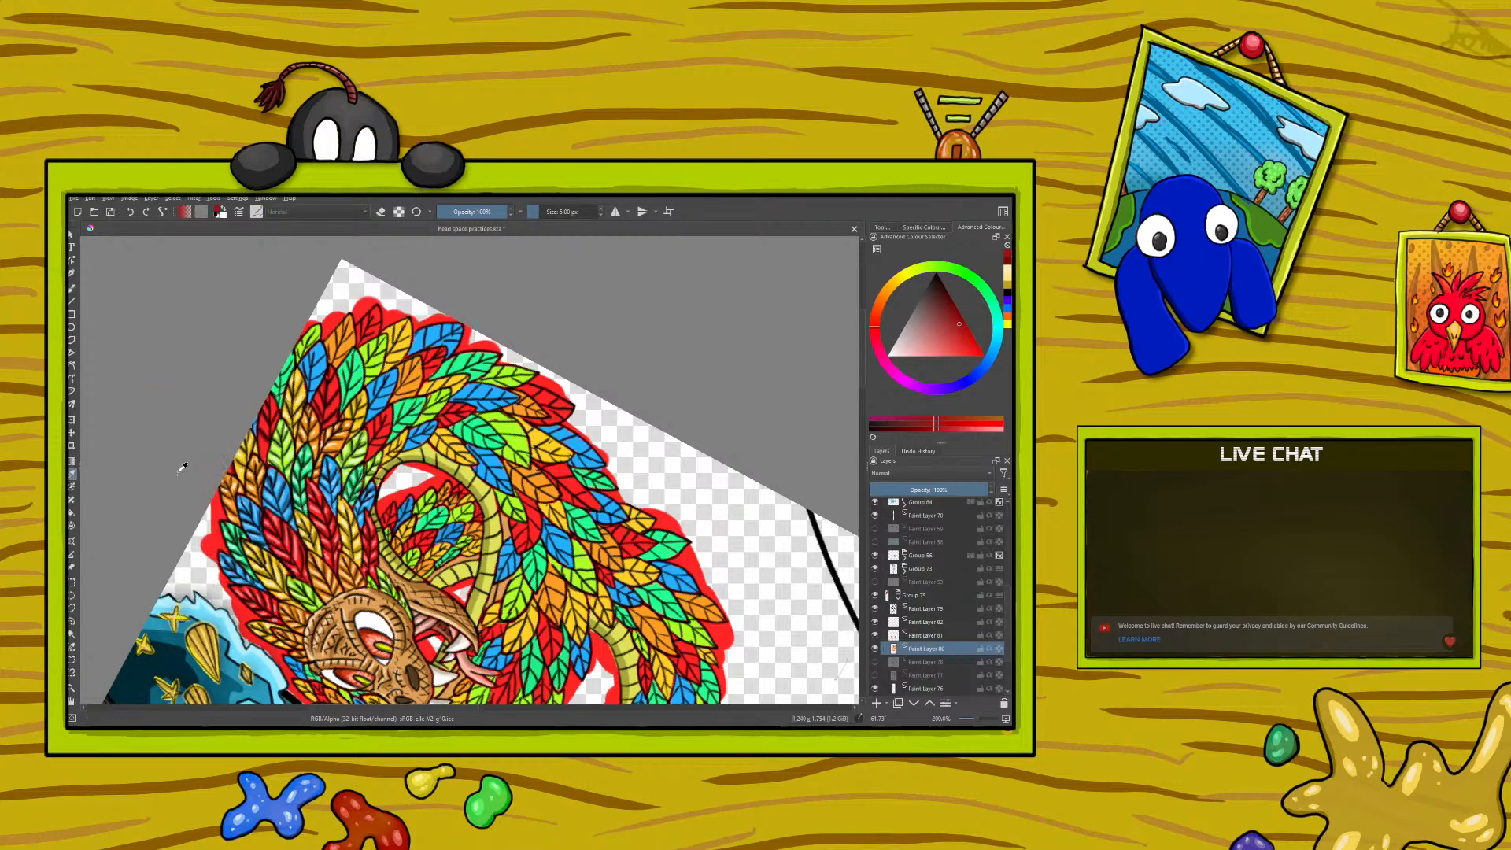
click(281, 512)
click(276, 517)
key(b)
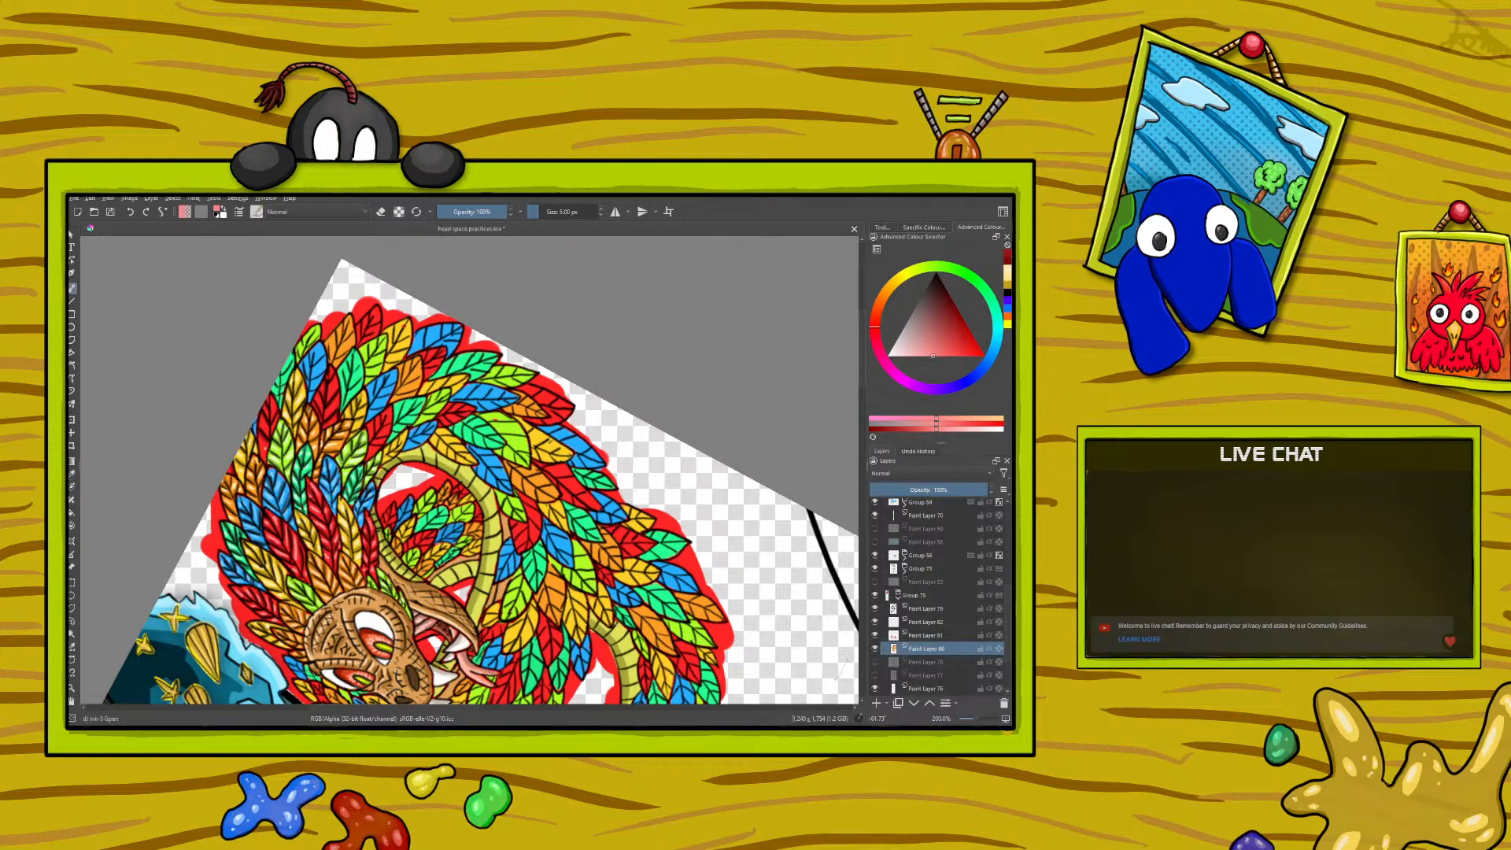
drag(261, 433, 266, 424)
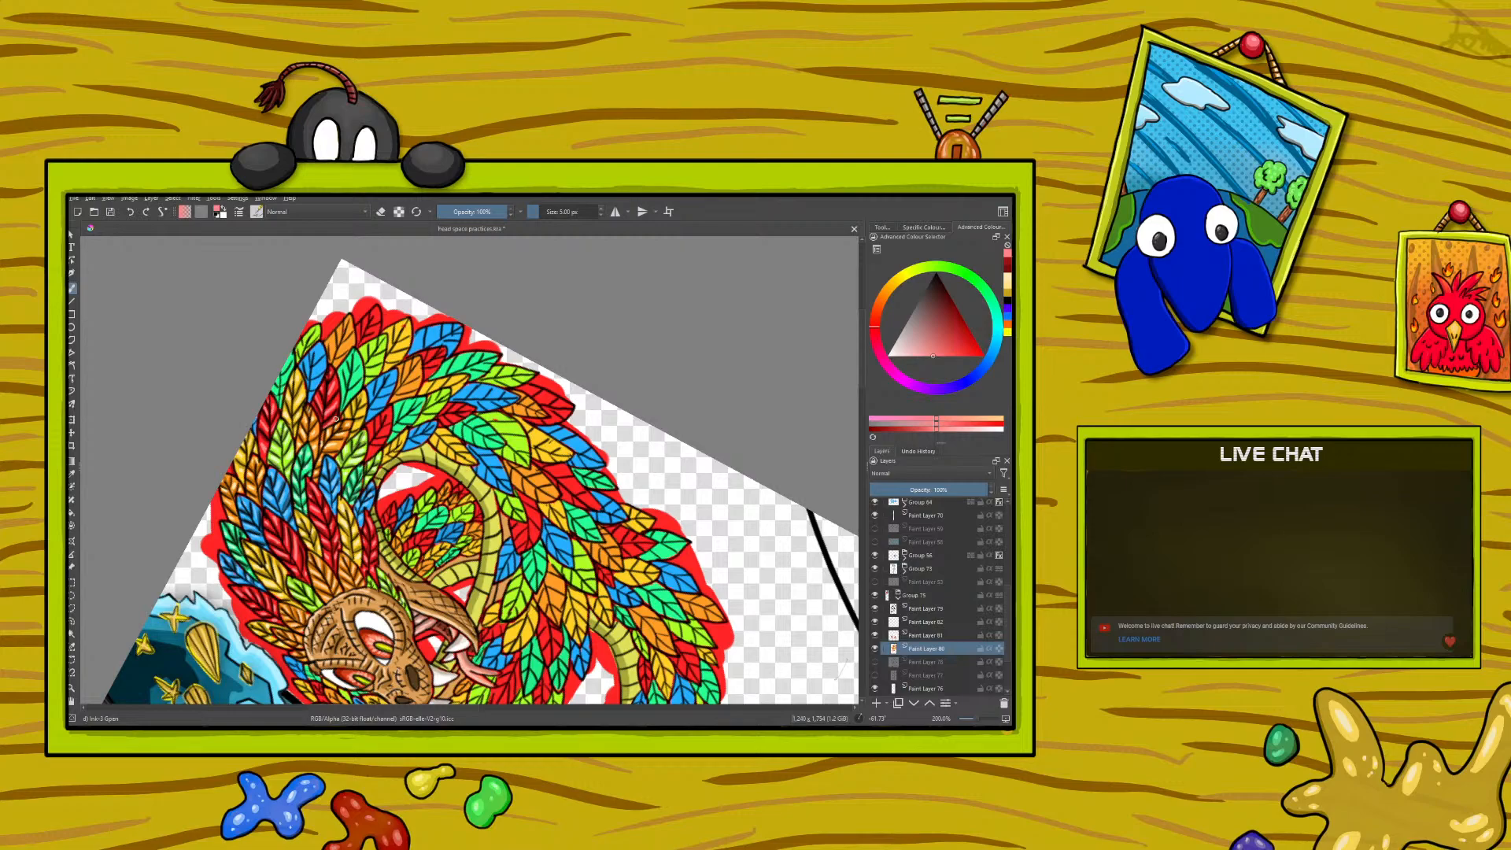
- Sample the medium red to shade another red feather, and pick up the light pink with the brush for its highlights
click(72, 472)
click(268, 432)
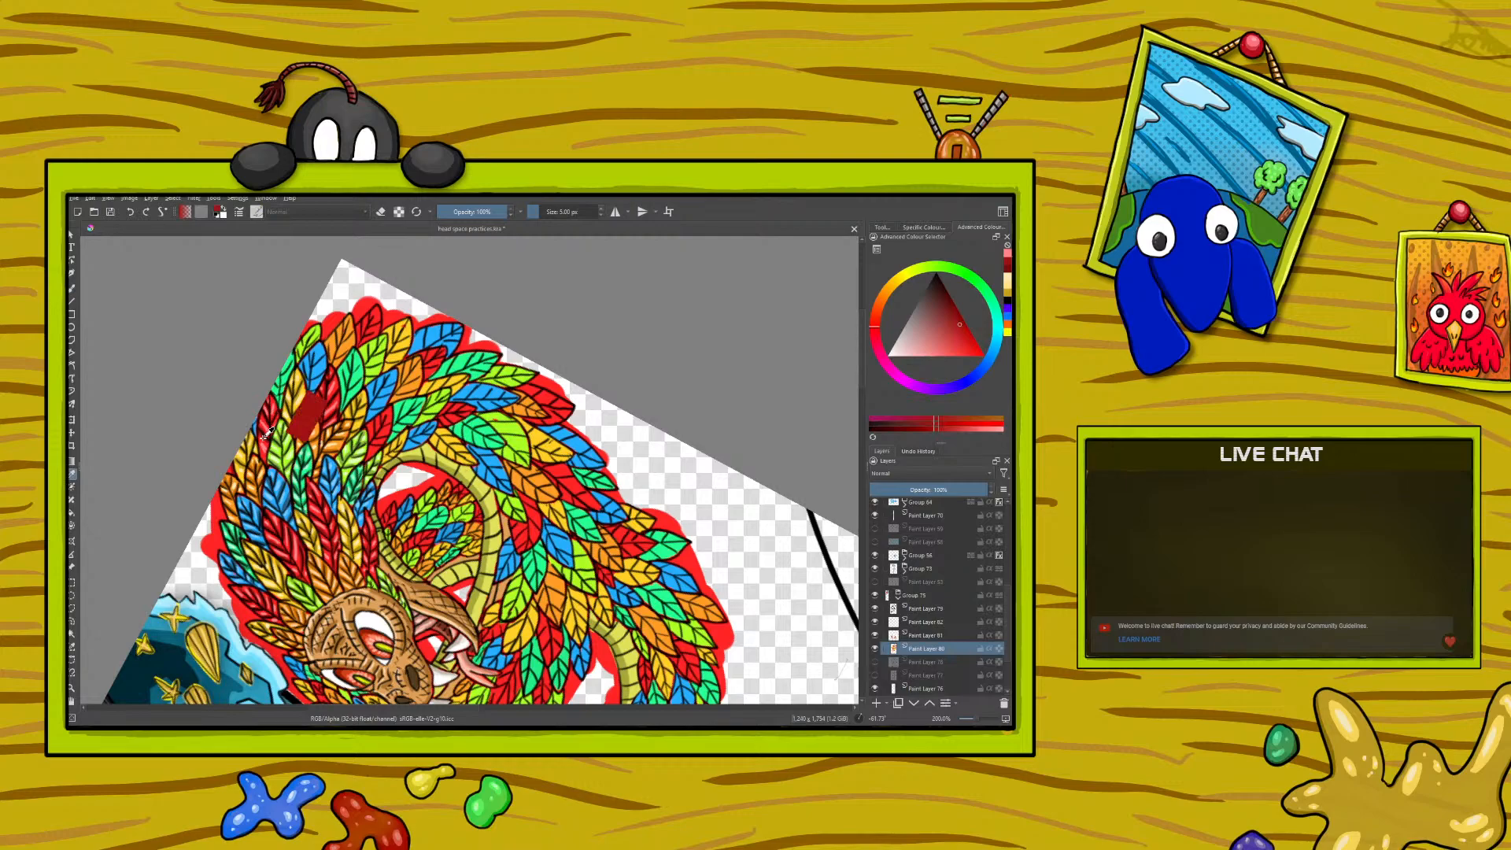
click(72, 290)
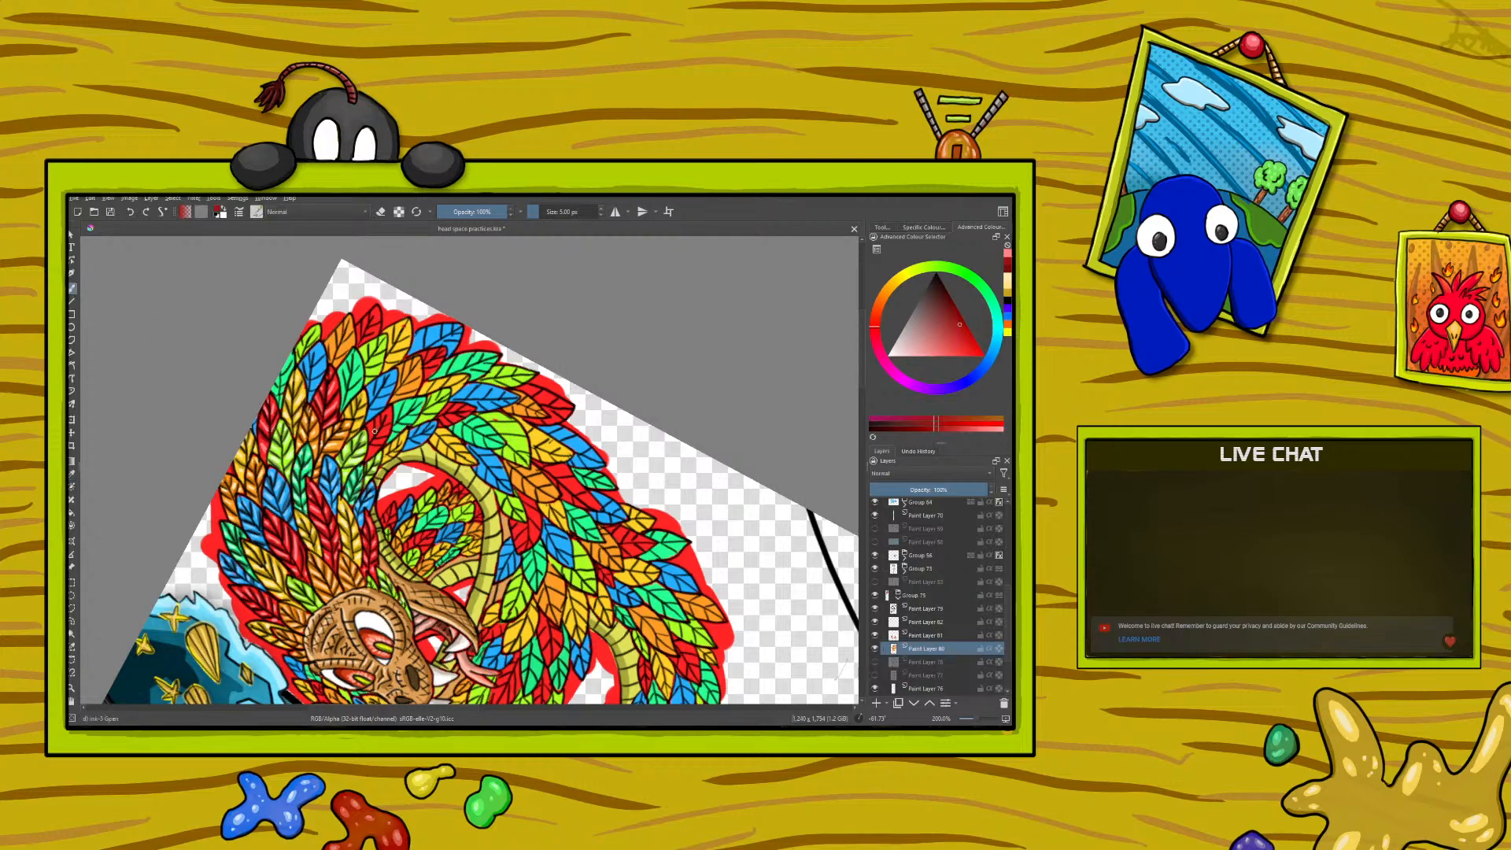
drag(373, 420, 375, 418)
ctrl+click(335, 372)
click(73, 285)
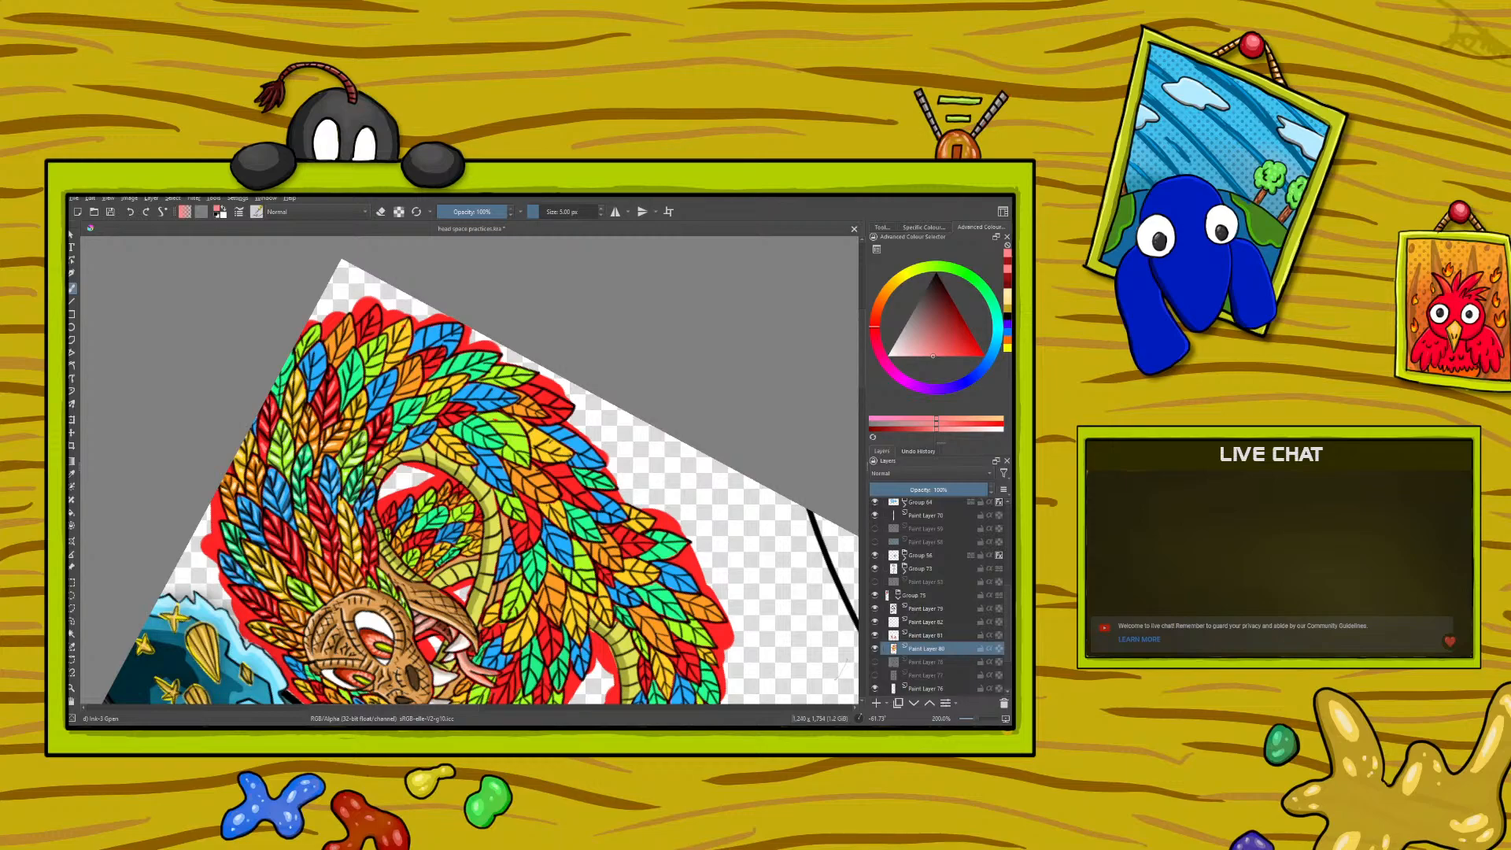
- Sample the dark blue from a shaded feather and paint shadows on the next blue feathers
click(72, 474)
click(283, 493)
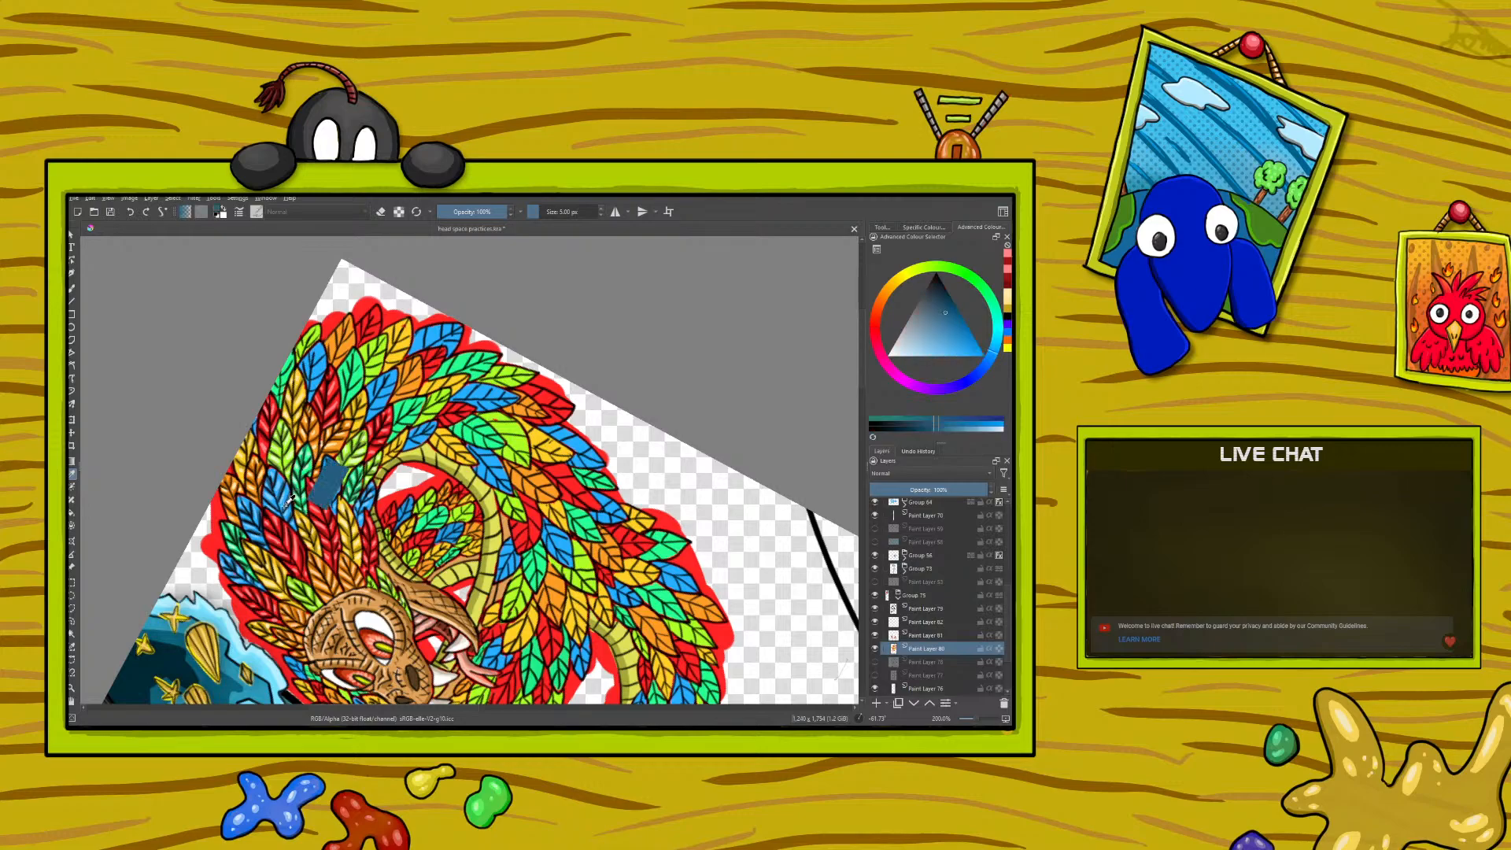
key(b)
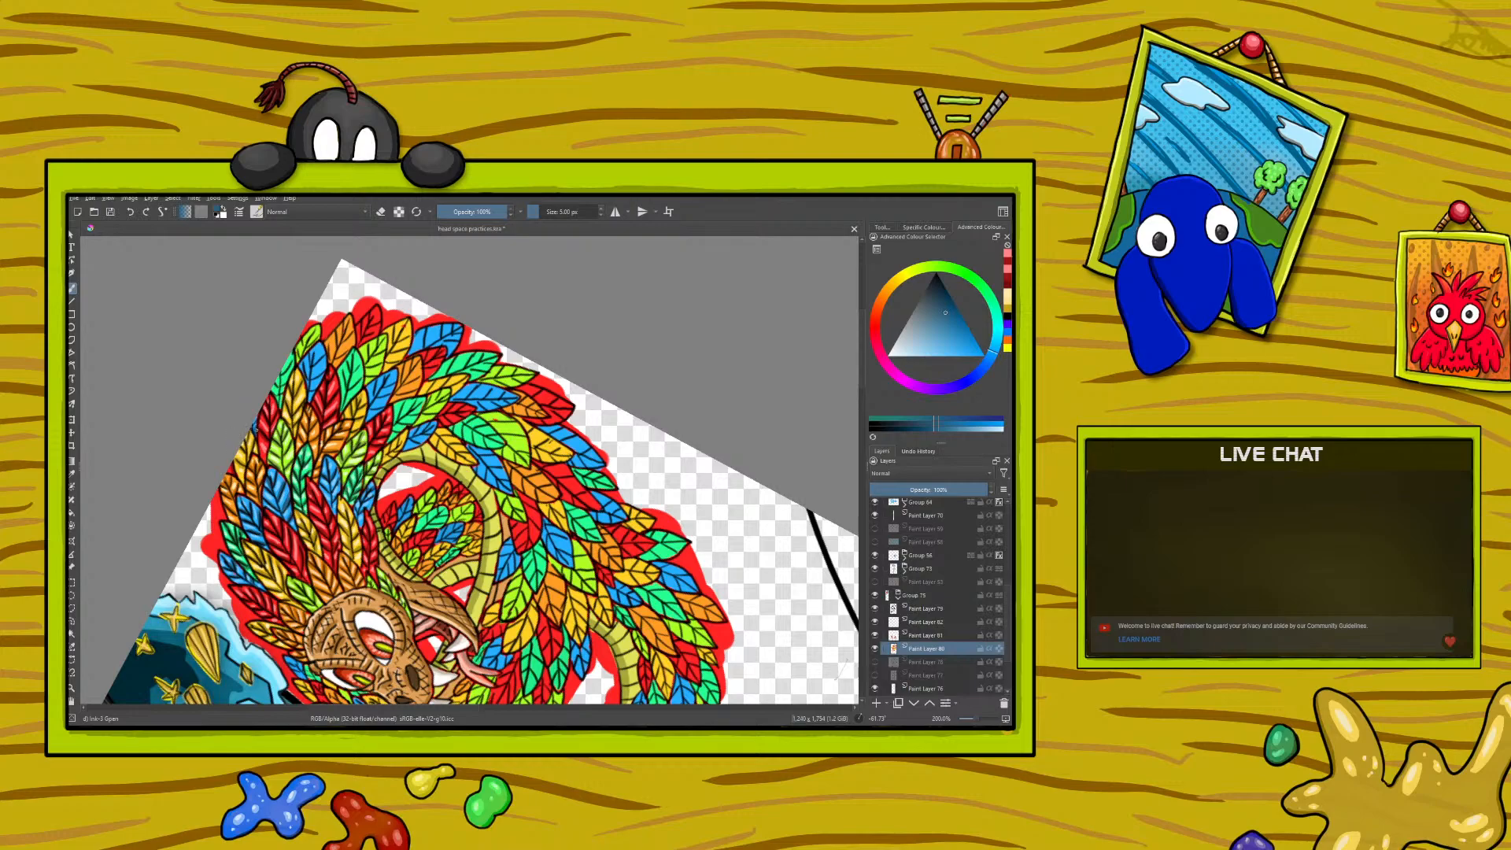
drag(256, 430, 252, 426)
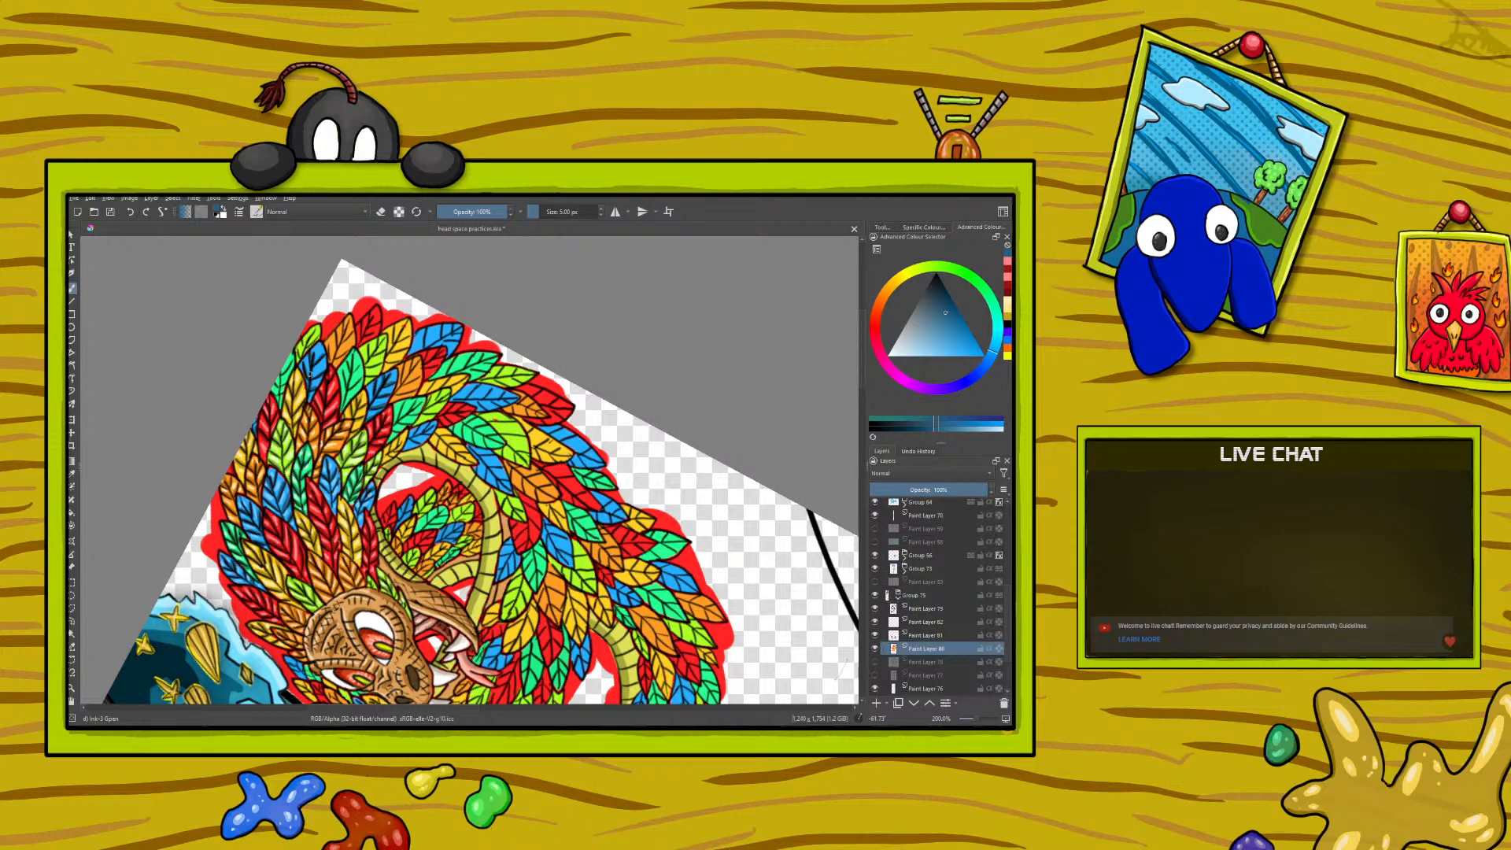
- Sample the light blue from a finished feather, shift it to a paler tone and paint highlights on the blue feathers
click(73, 473)
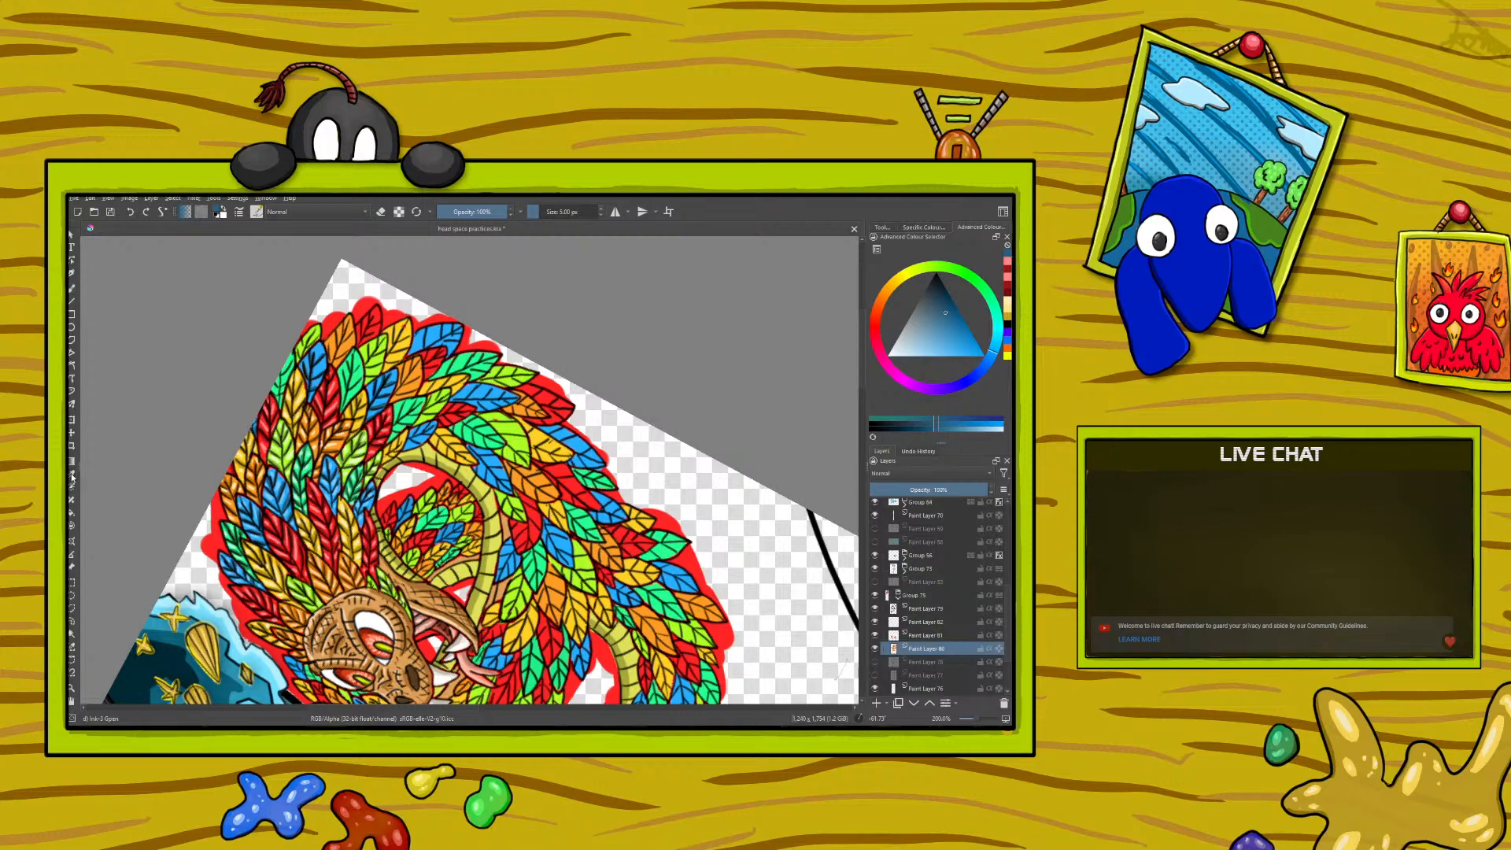
click(279, 484)
key(b)
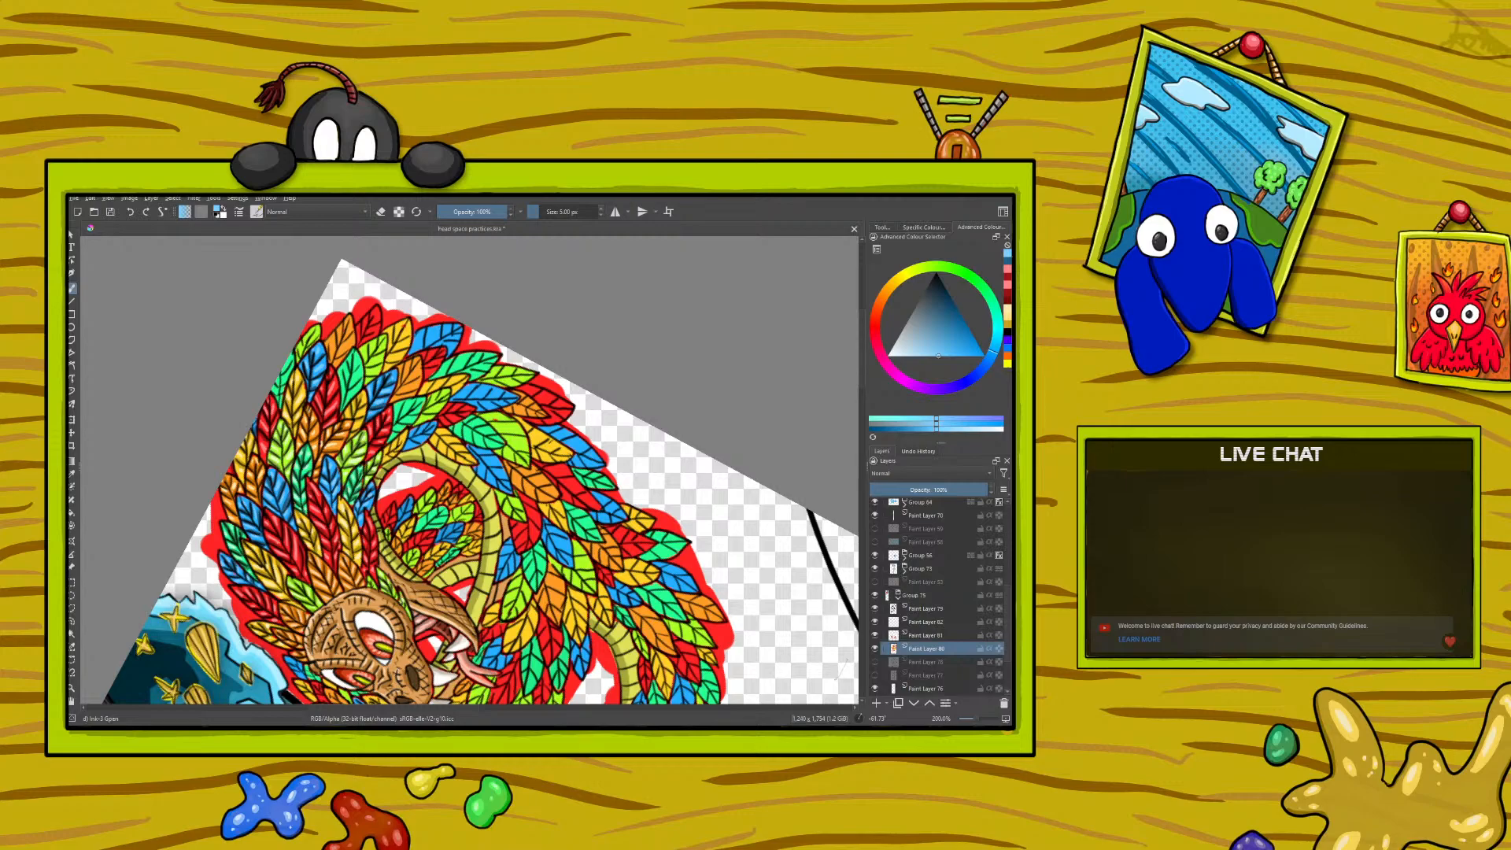
right_click(185, 454)
click(189, 471)
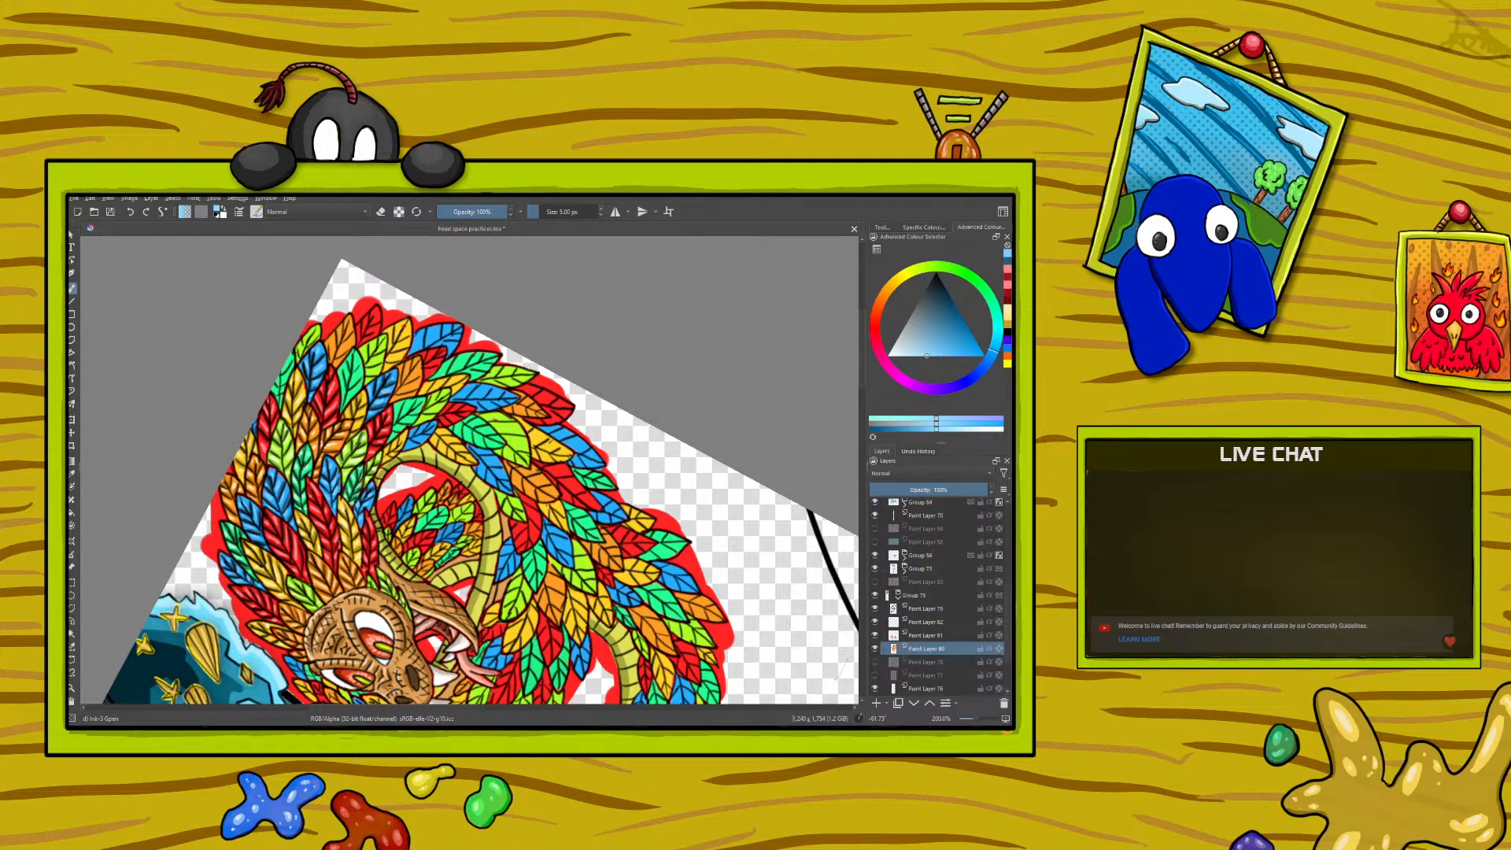
drag(383, 390, 380, 397)
- Sample the dark blue from a shaded feather and paint shadows on another group of blue feathers
click(72, 473)
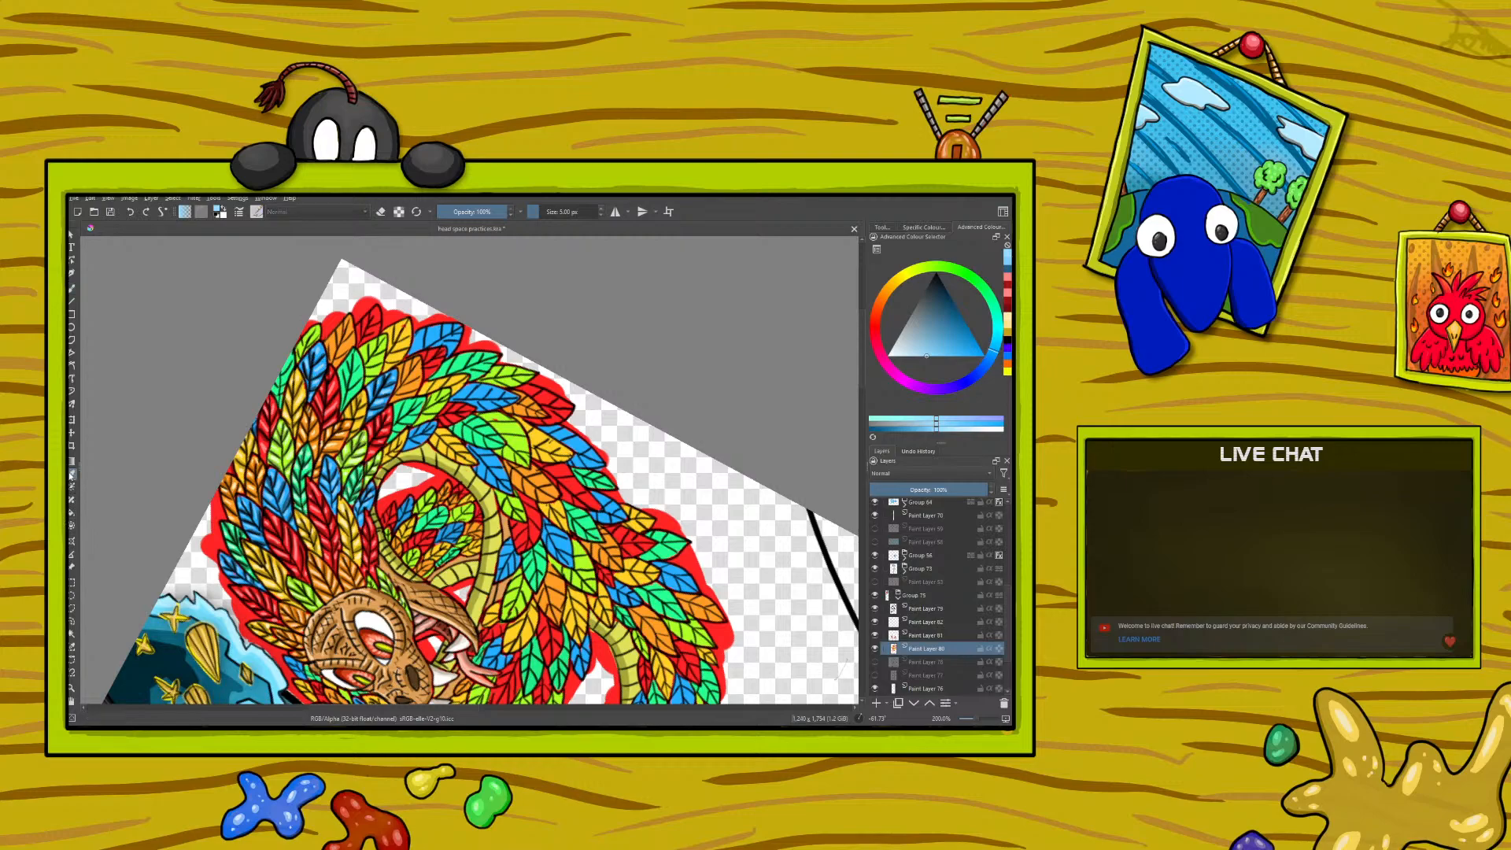
click(387, 399)
click(384, 401)
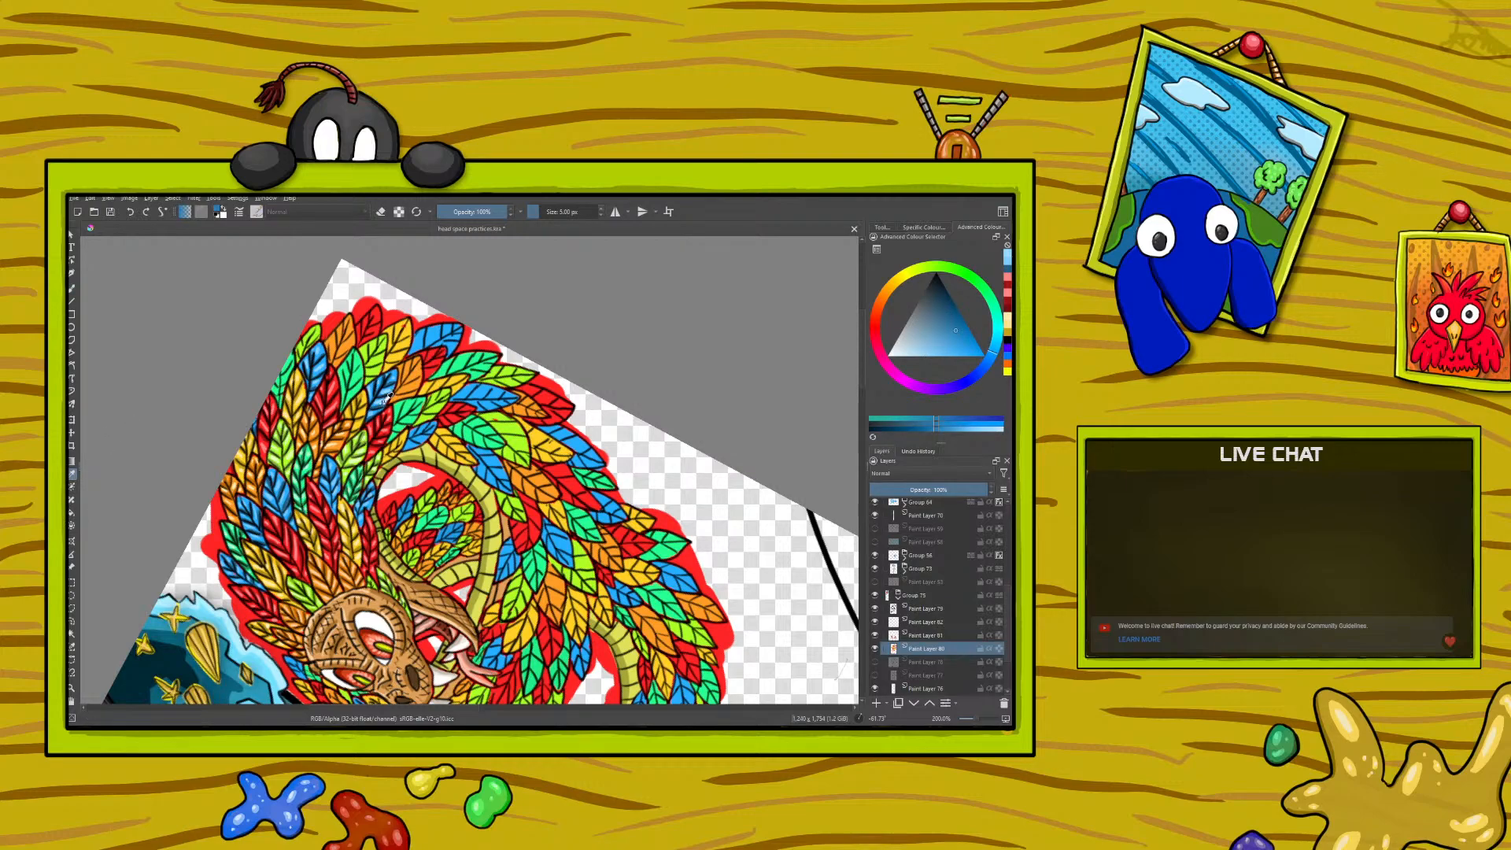
click(385, 397)
key(b)
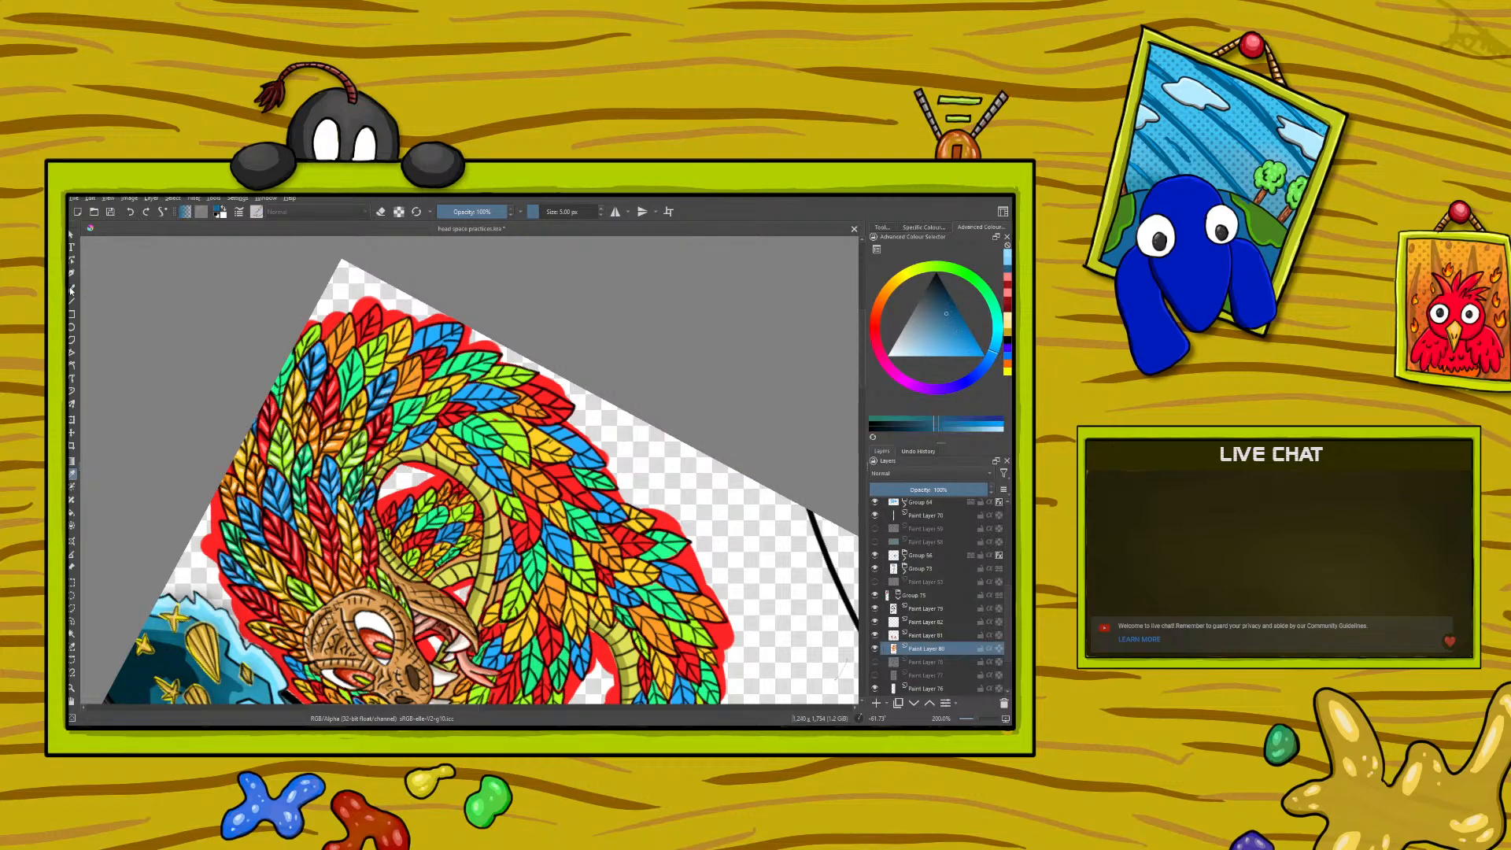
right_click(326, 412)
drag(248, 372, 269, 483)
right_click(269, 483)
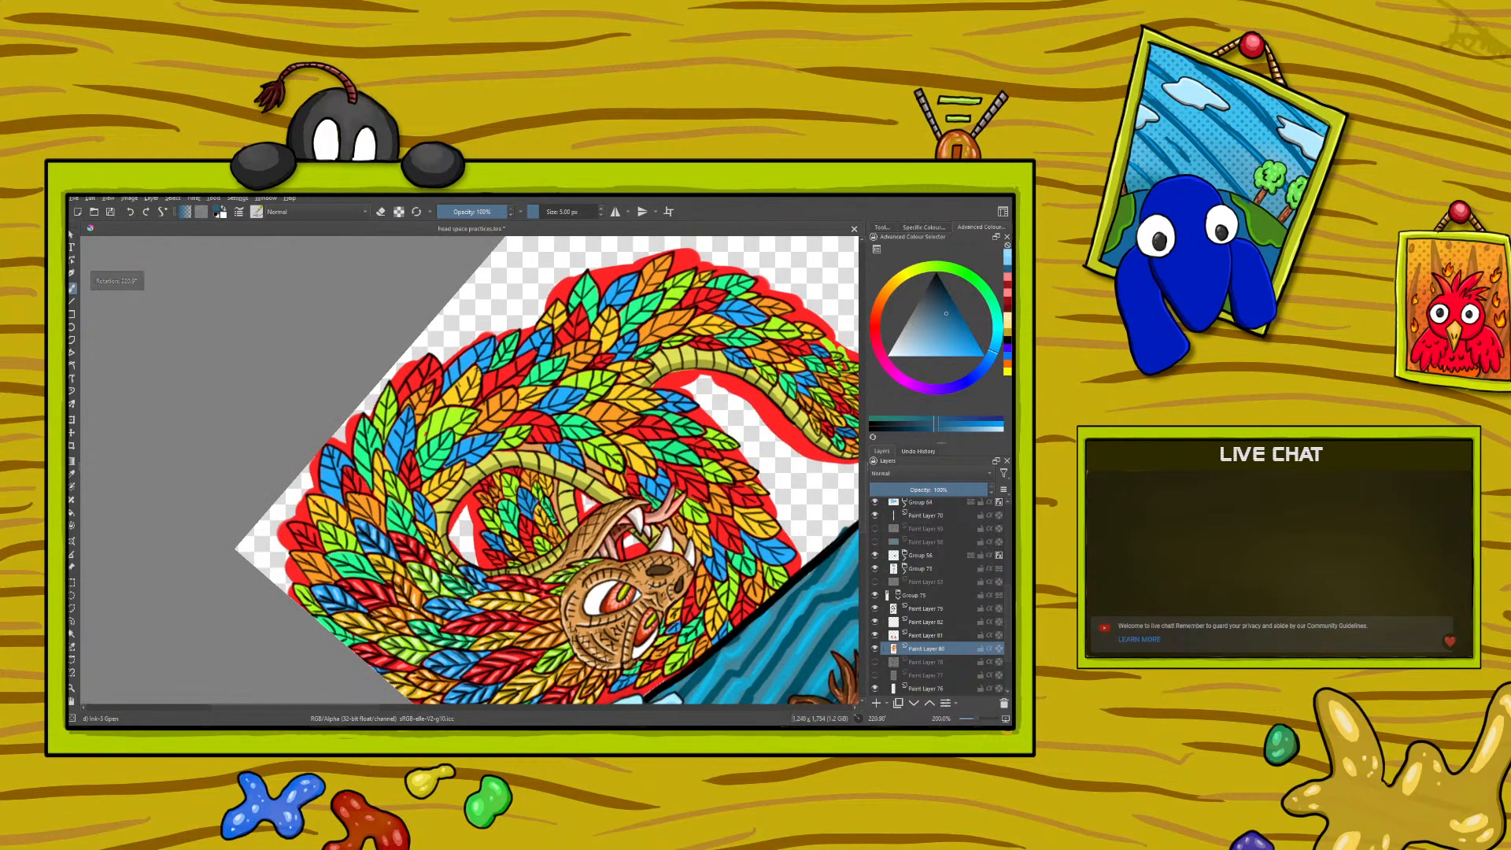
drag(432, 516, 423, 506)
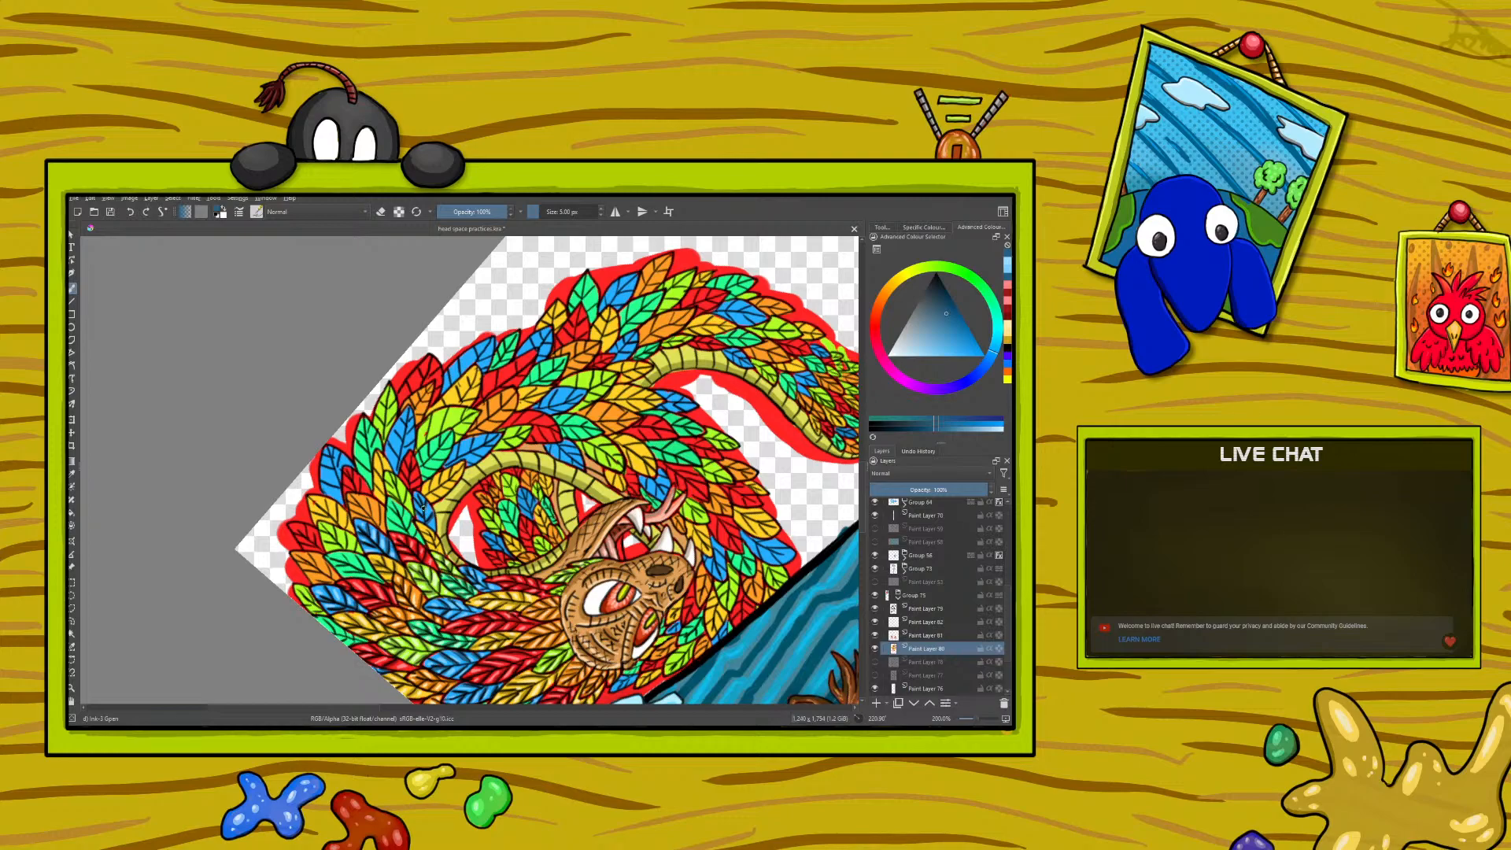
- Sample the light blue from a finished feather and paint highlights on the newly shaded blue feathers
click(75, 475)
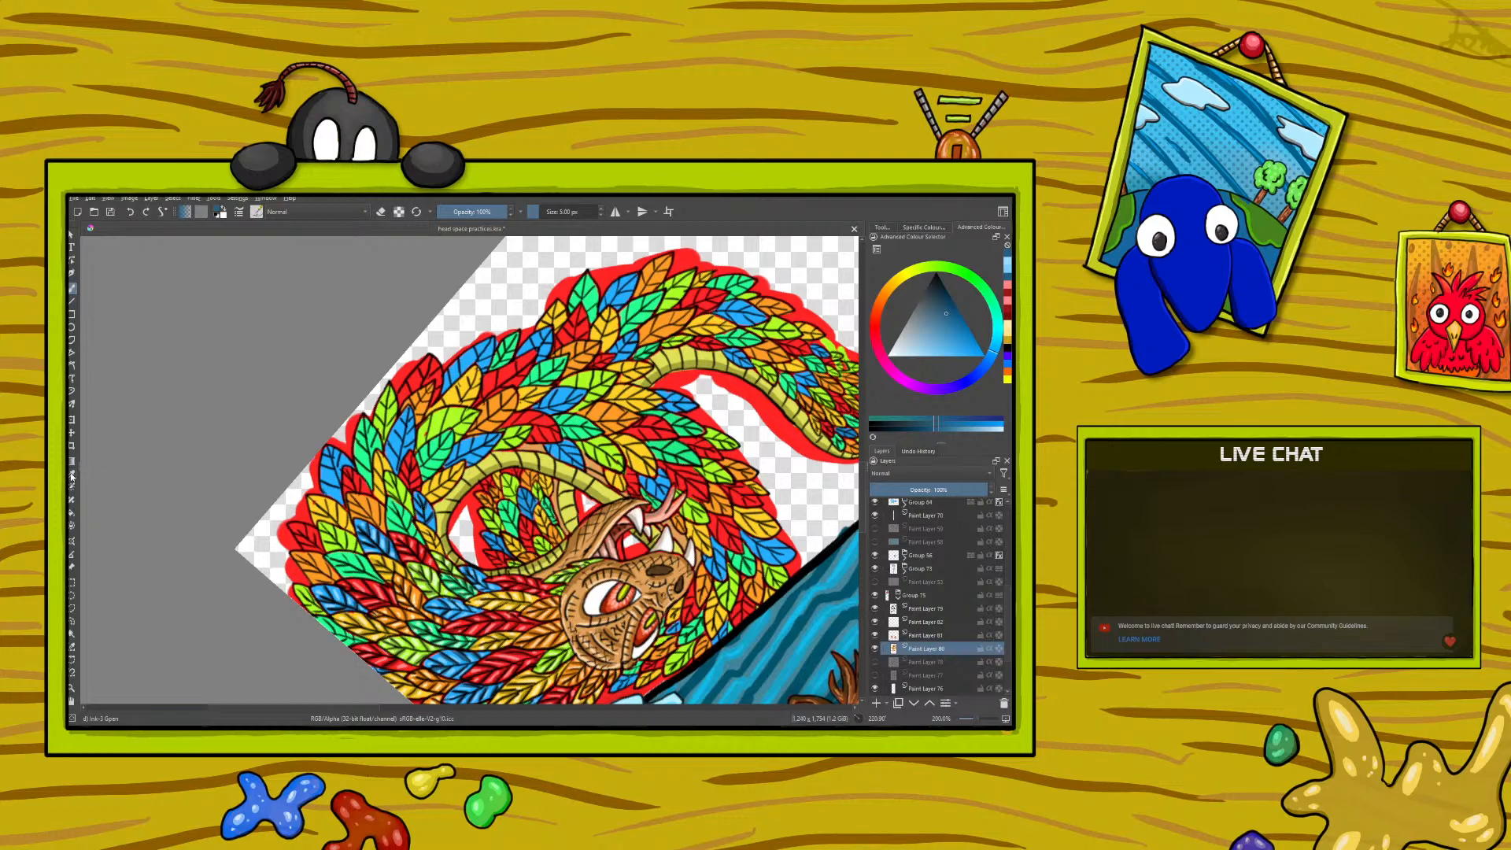
click(378, 526)
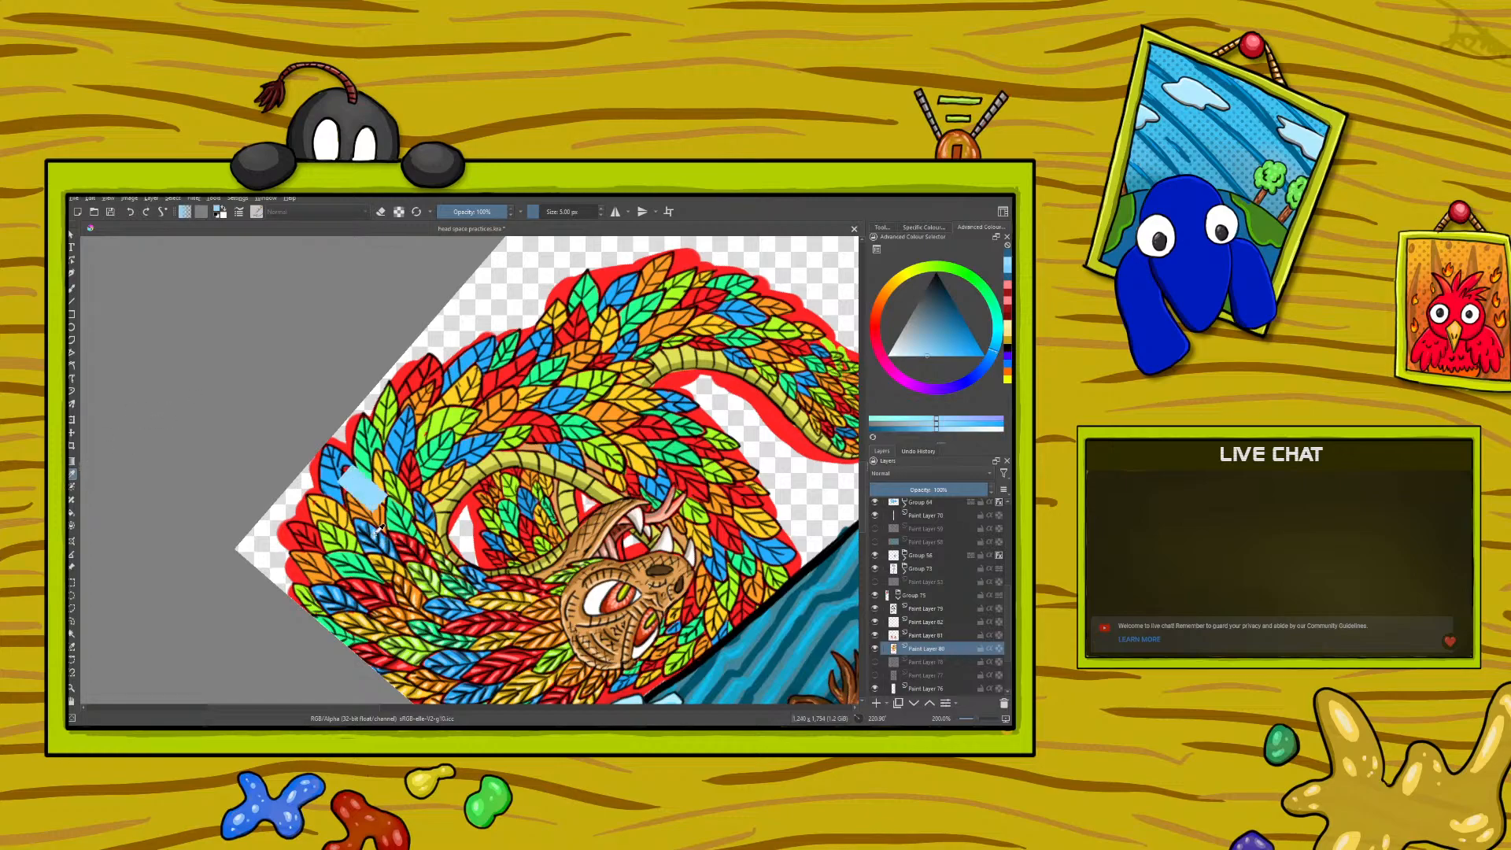
key(b)
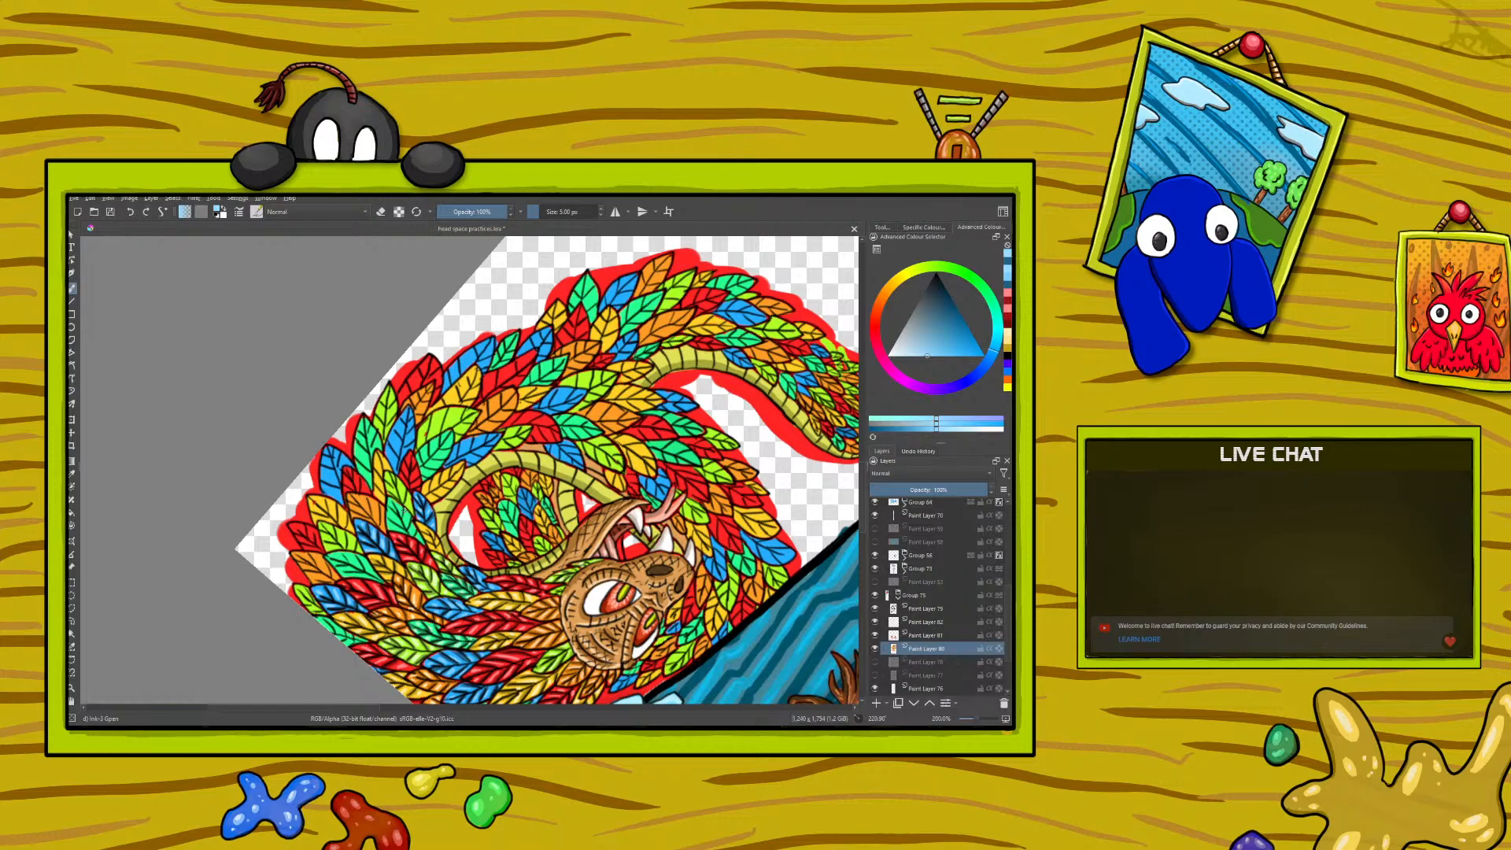
- Sample the dark emerald green from a shaded feather and paint shadows on the emerald green feathers
key(p)
click(461, 581)
click(73, 288)
right_click(356, 524)
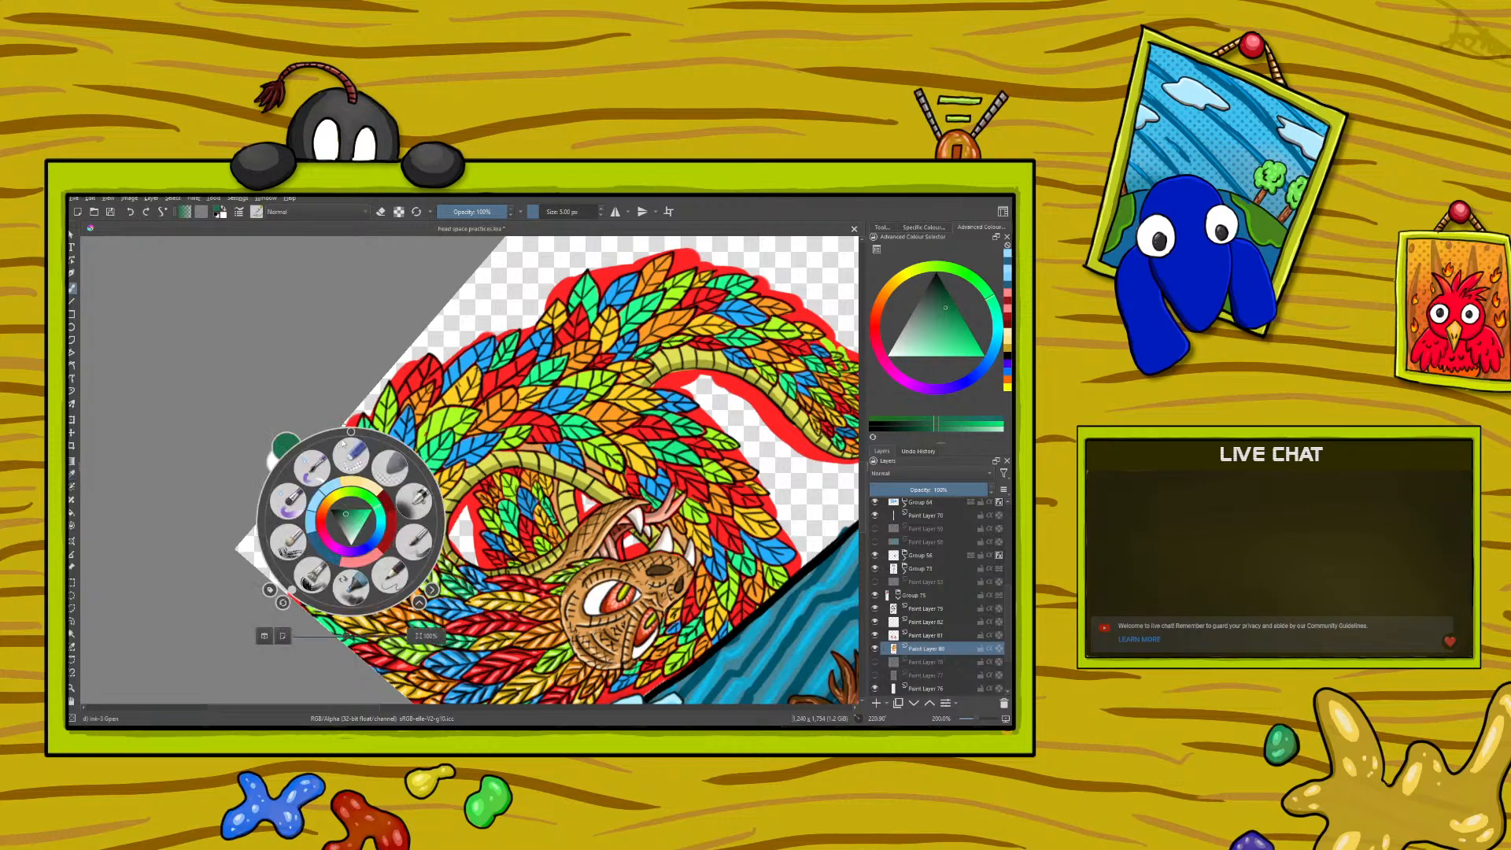
drag(295, 590, 265, 497)
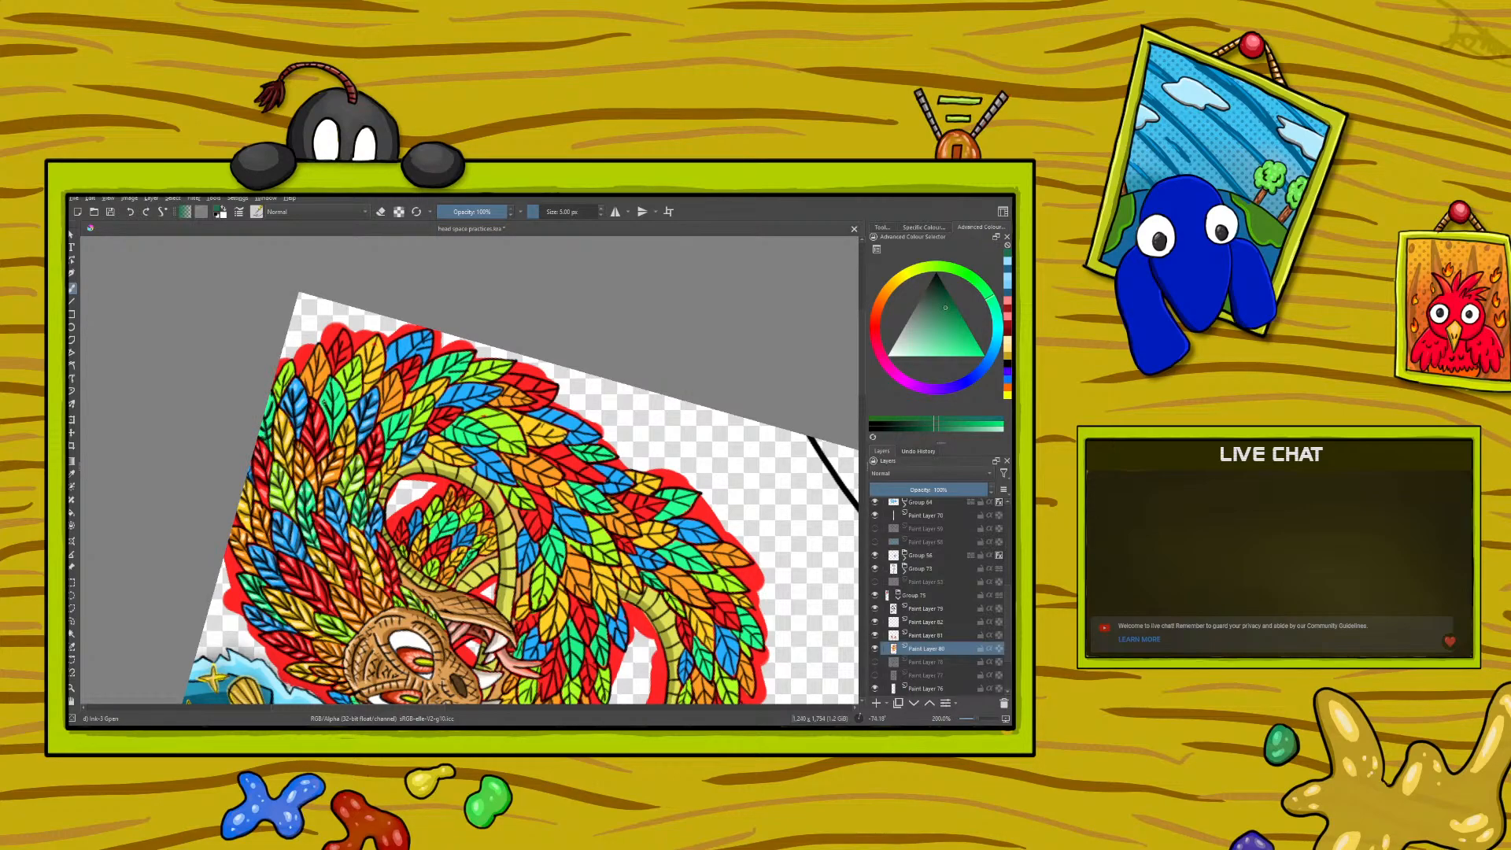
mouse_move(332, 428)
mouse_down()
mouse_move(333, 384)
mouse_move(341, 405)
mouse_up()
drag(391, 416, 396, 434)
- Sample the light emerald green from a finished feather, shift it to a paler tone and paint highlights on the emerald green feathers
click(71, 474)
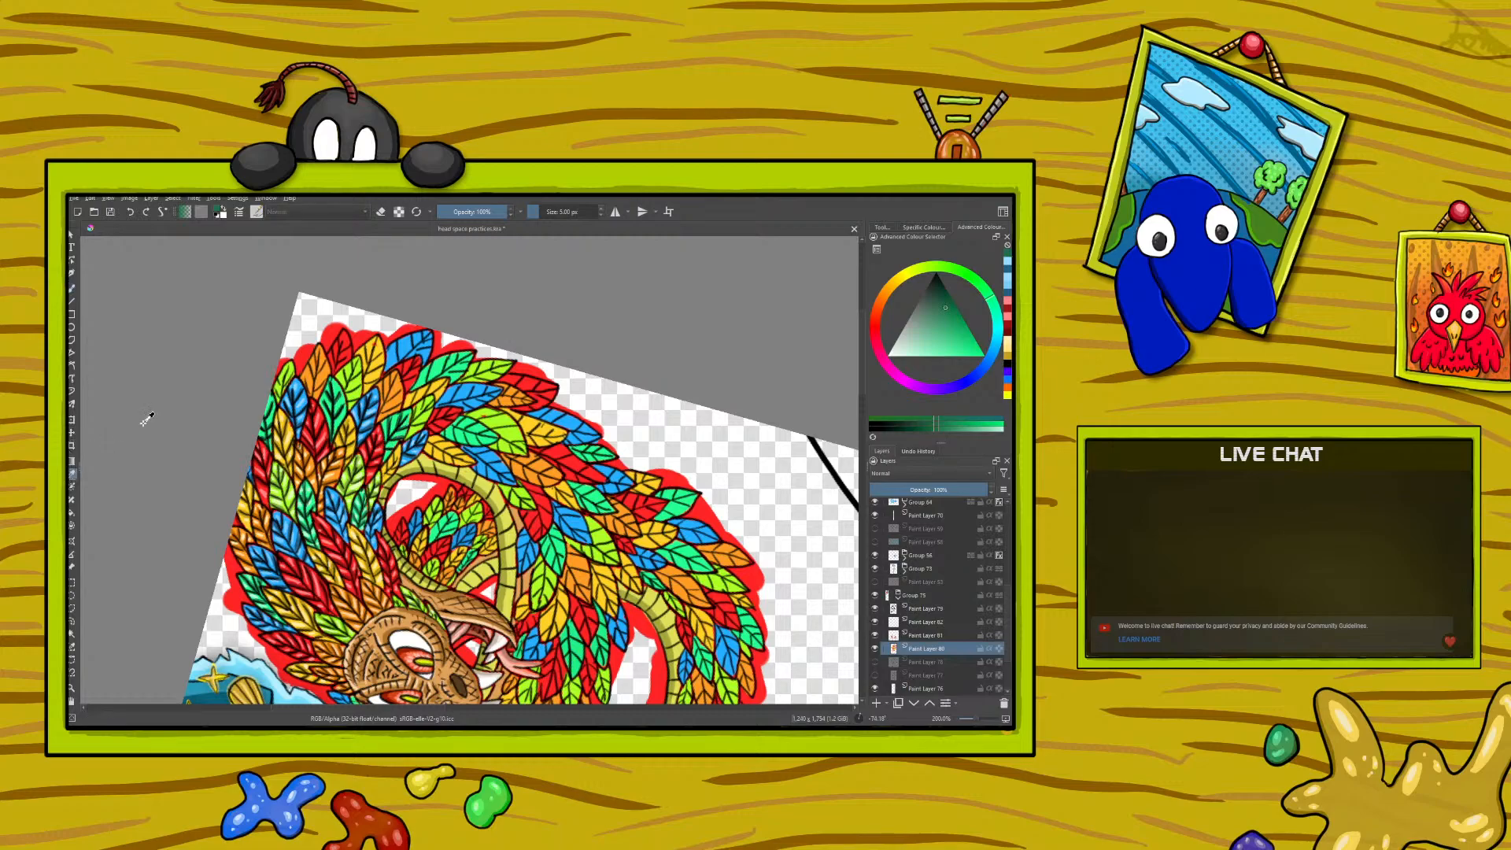
click(306, 510)
click(72, 290)
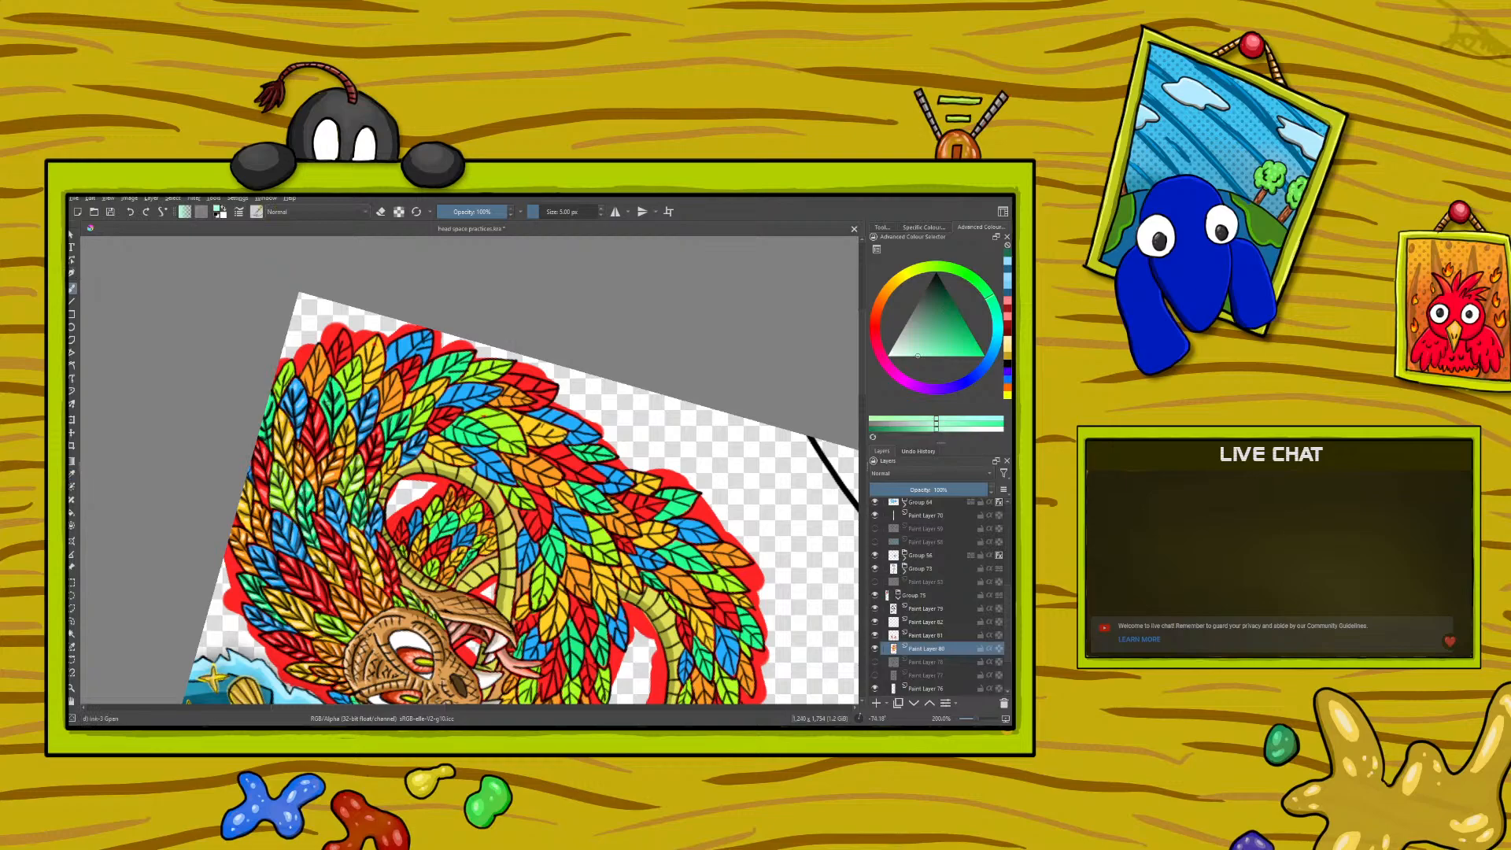
right_click(331, 352)
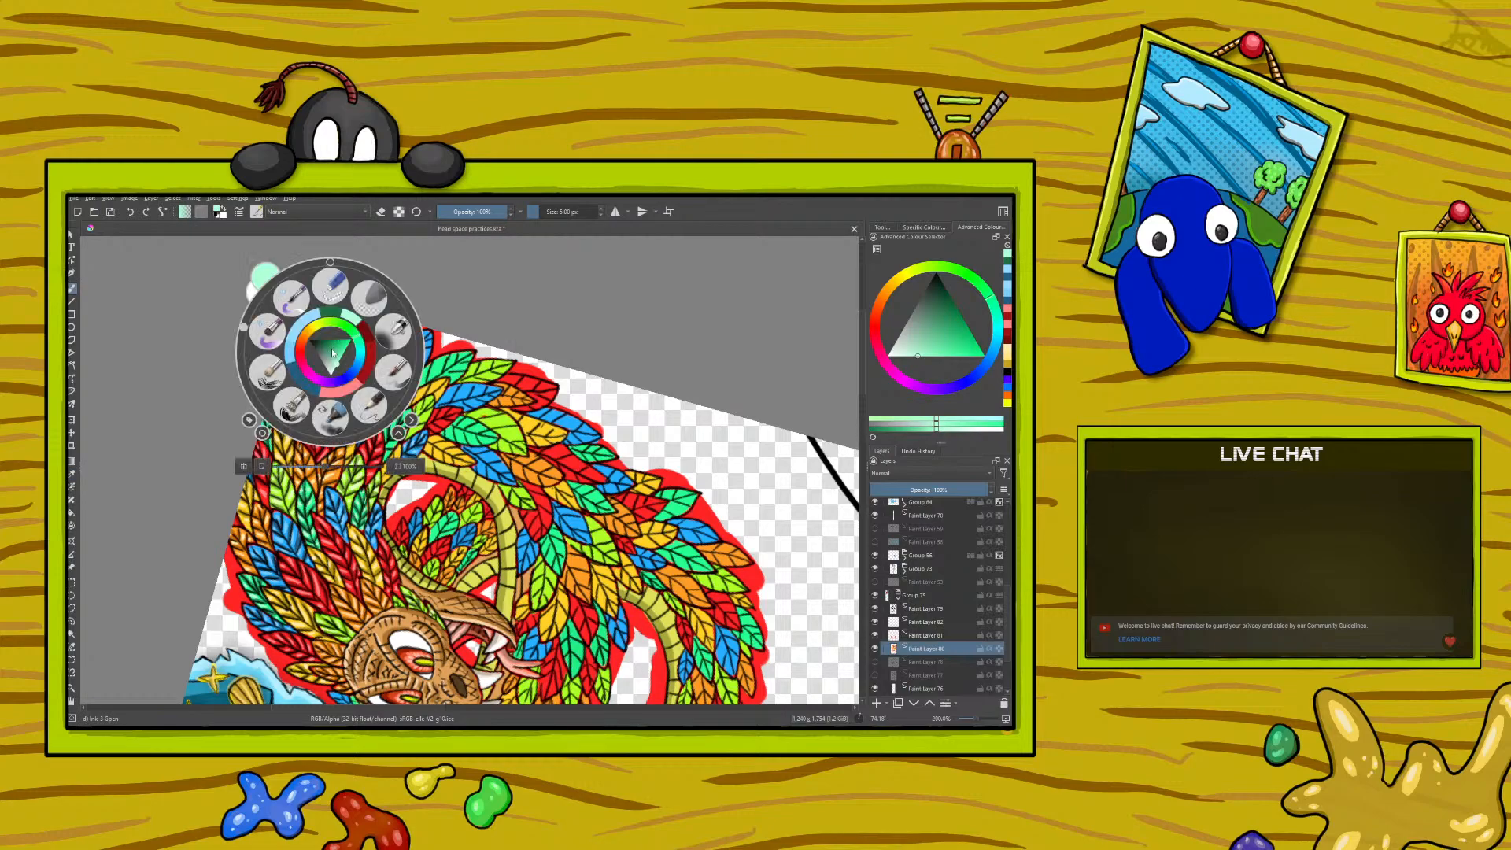
right_click(309, 304)
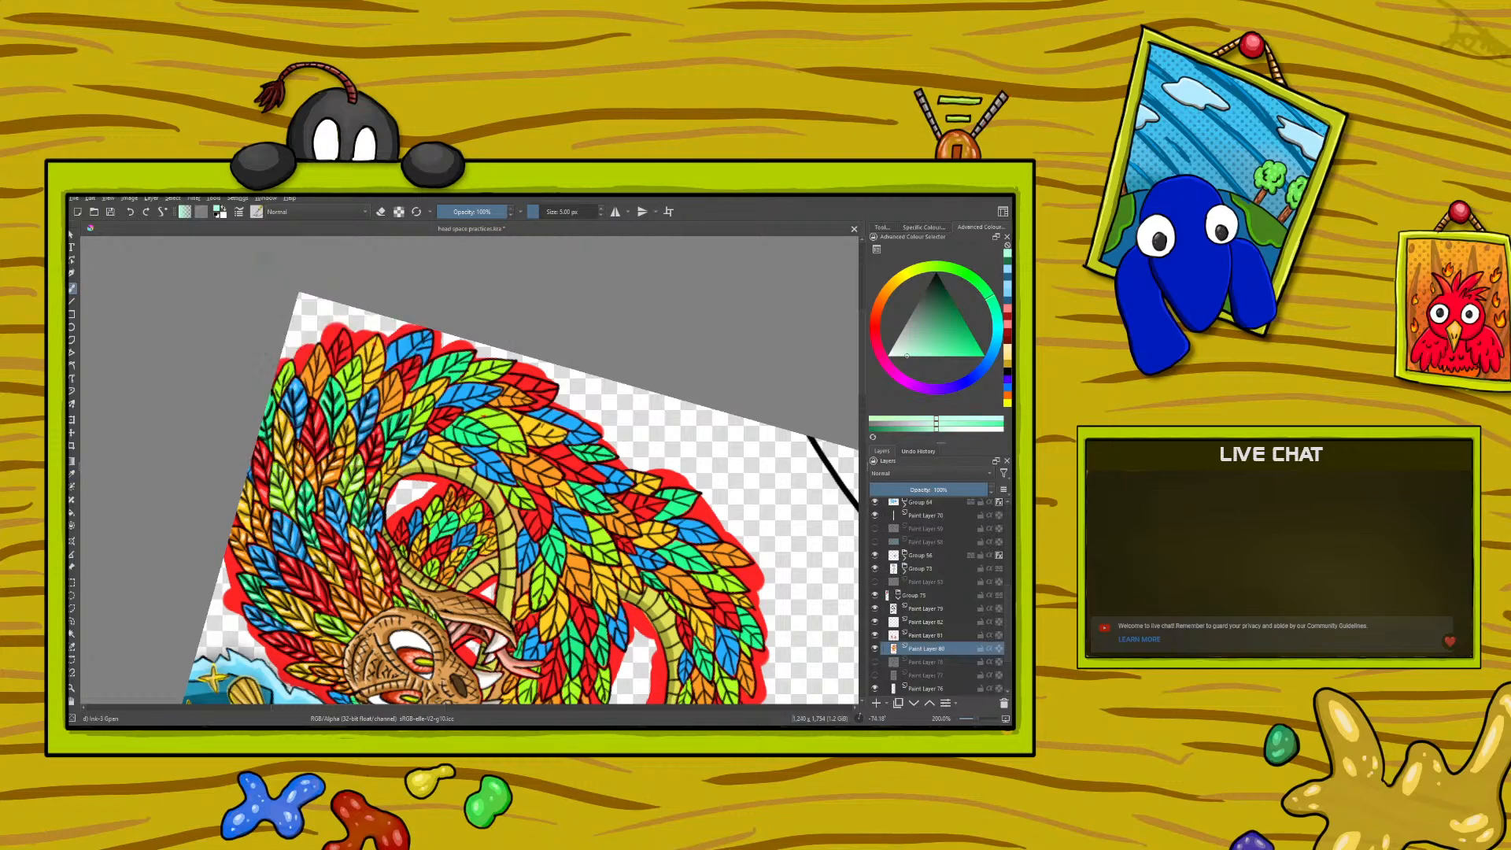
drag(324, 400, 326, 408)
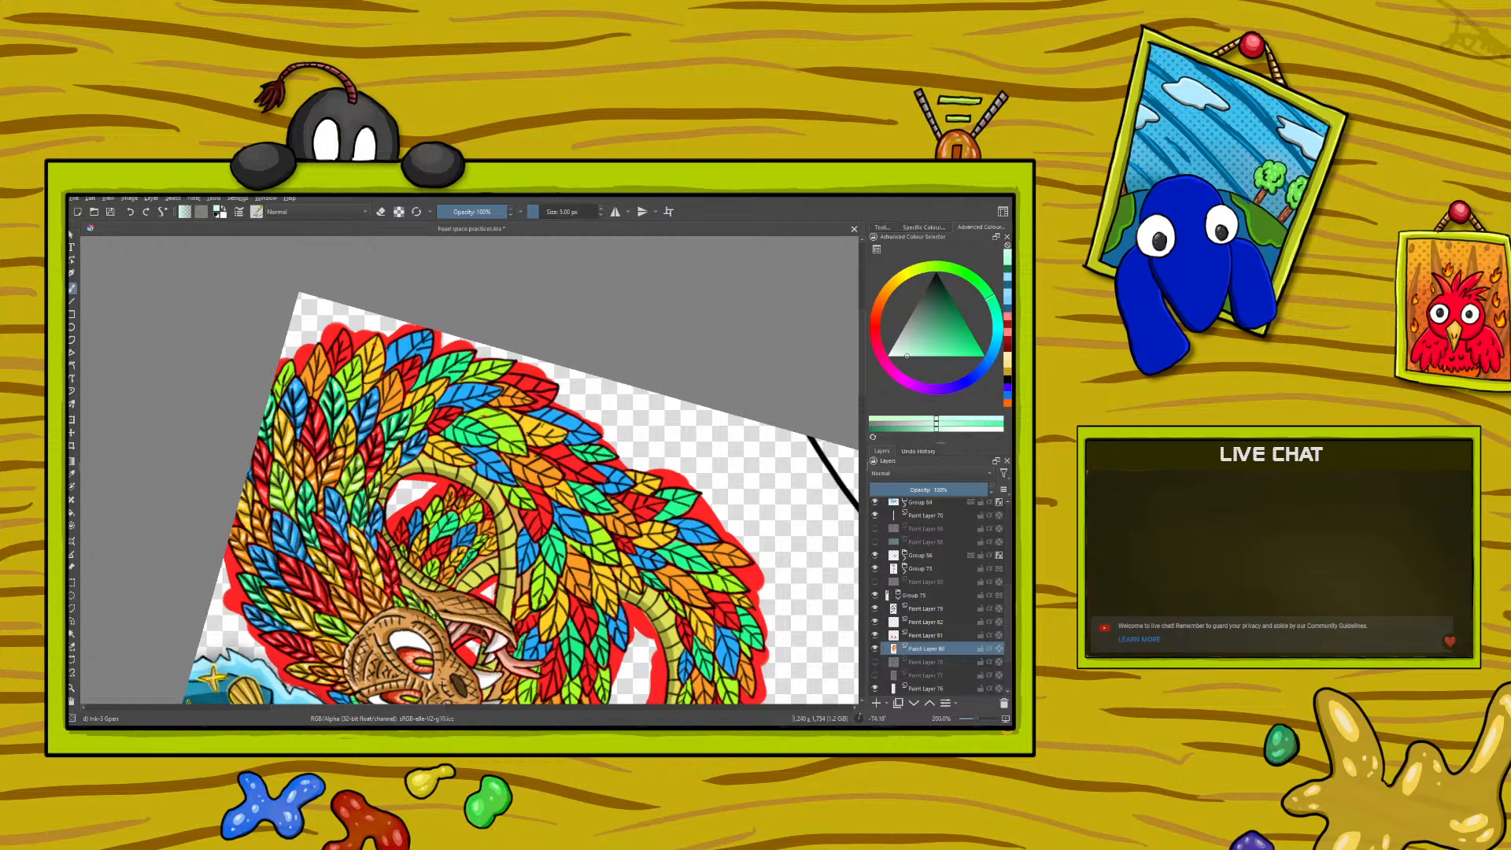
- Sample the medium lime green from a finished feather, paint with it, and darken it to deepen the shadows on the outer lime feather
click(71, 474)
click(352, 636)
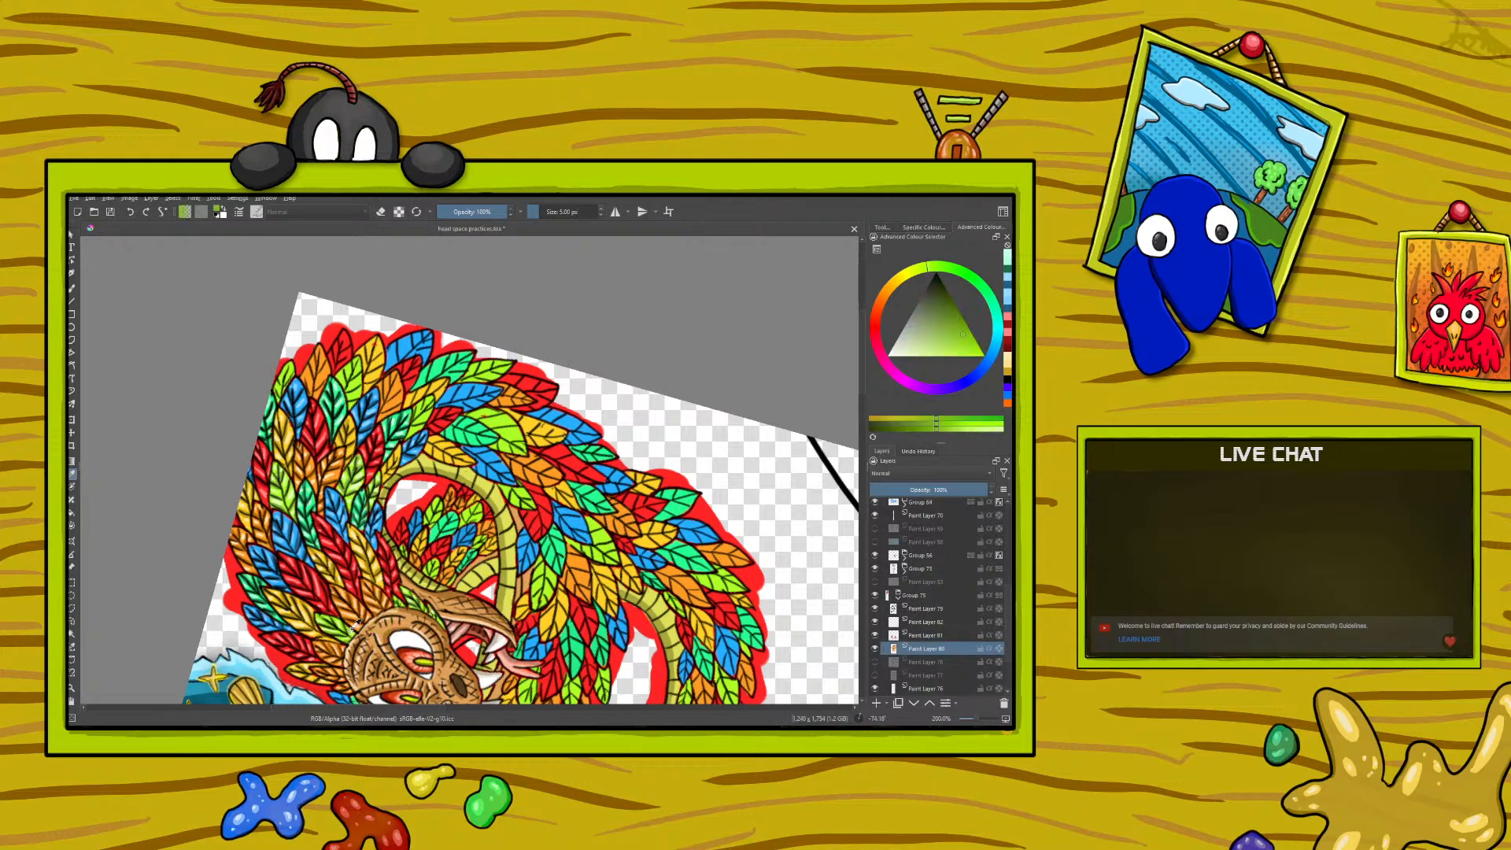
click(71, 288)
drag(274, 399, 294, 374)
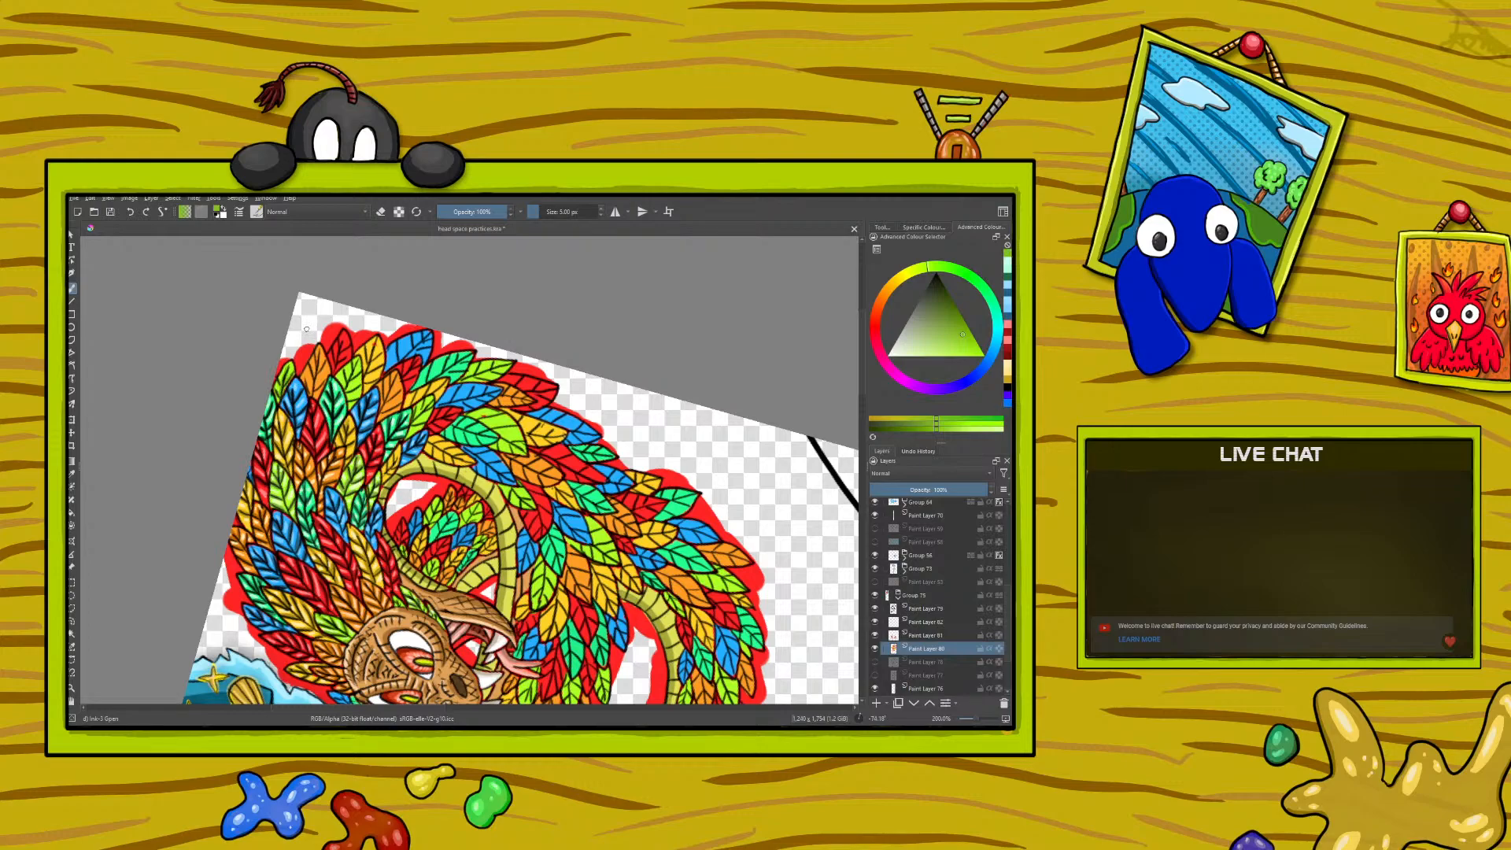
right_click(281, 350)
click(275, 352)
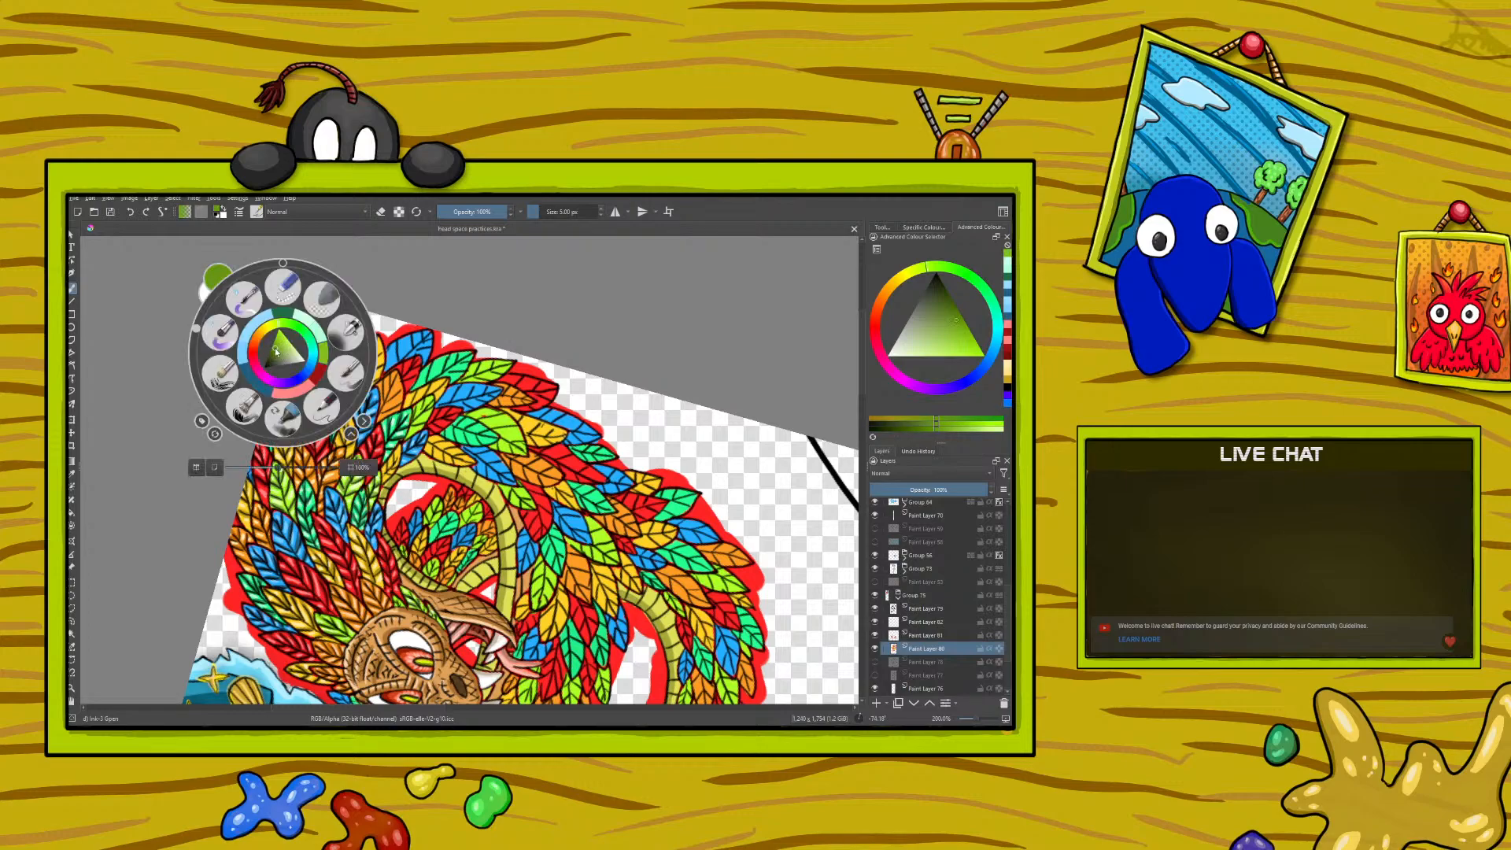
right_click(273, 337)
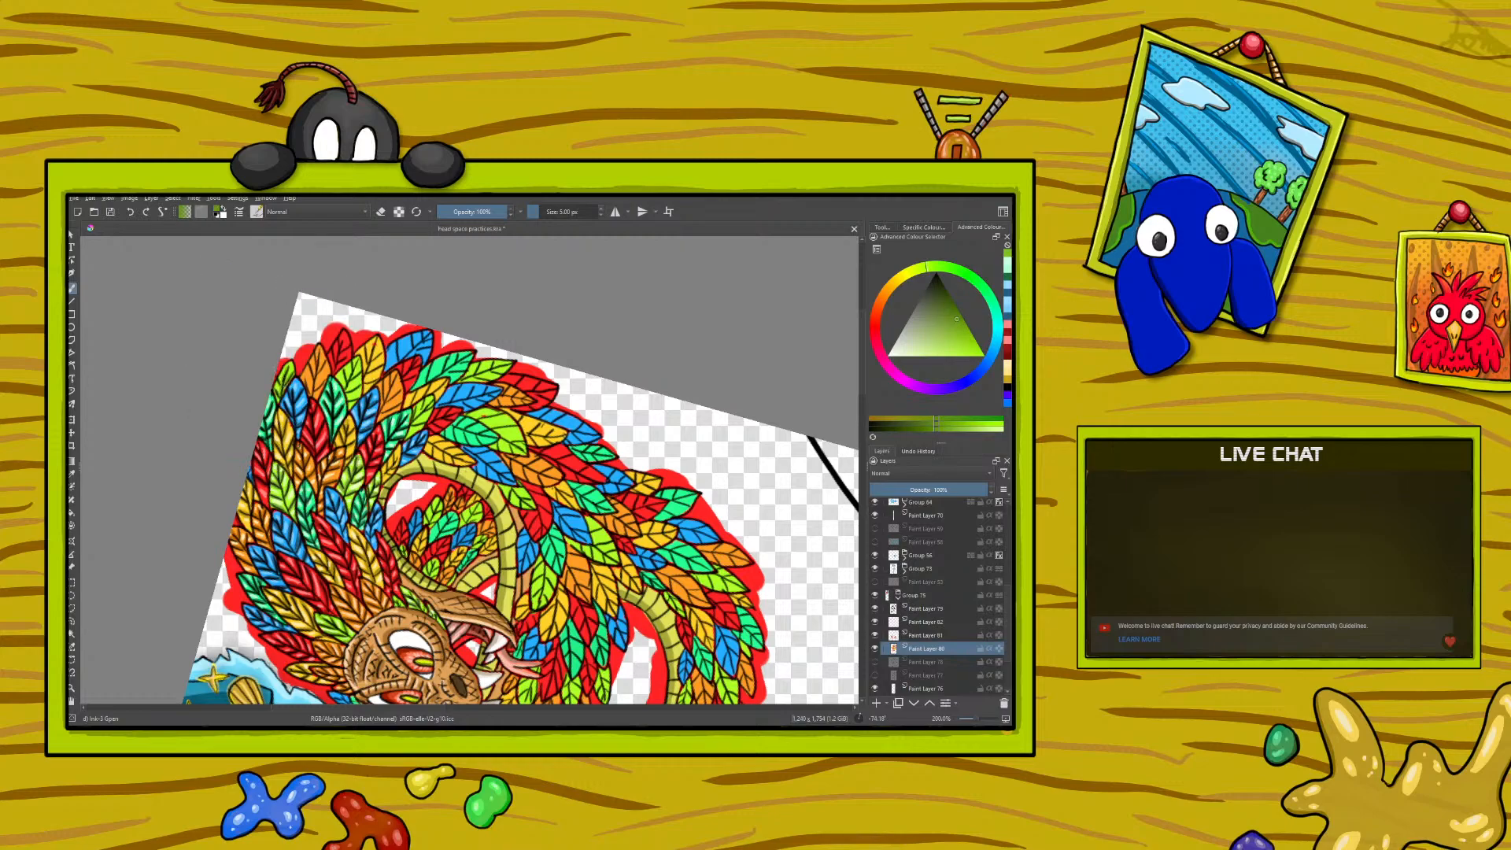
drag(290, 366, 285, 380)
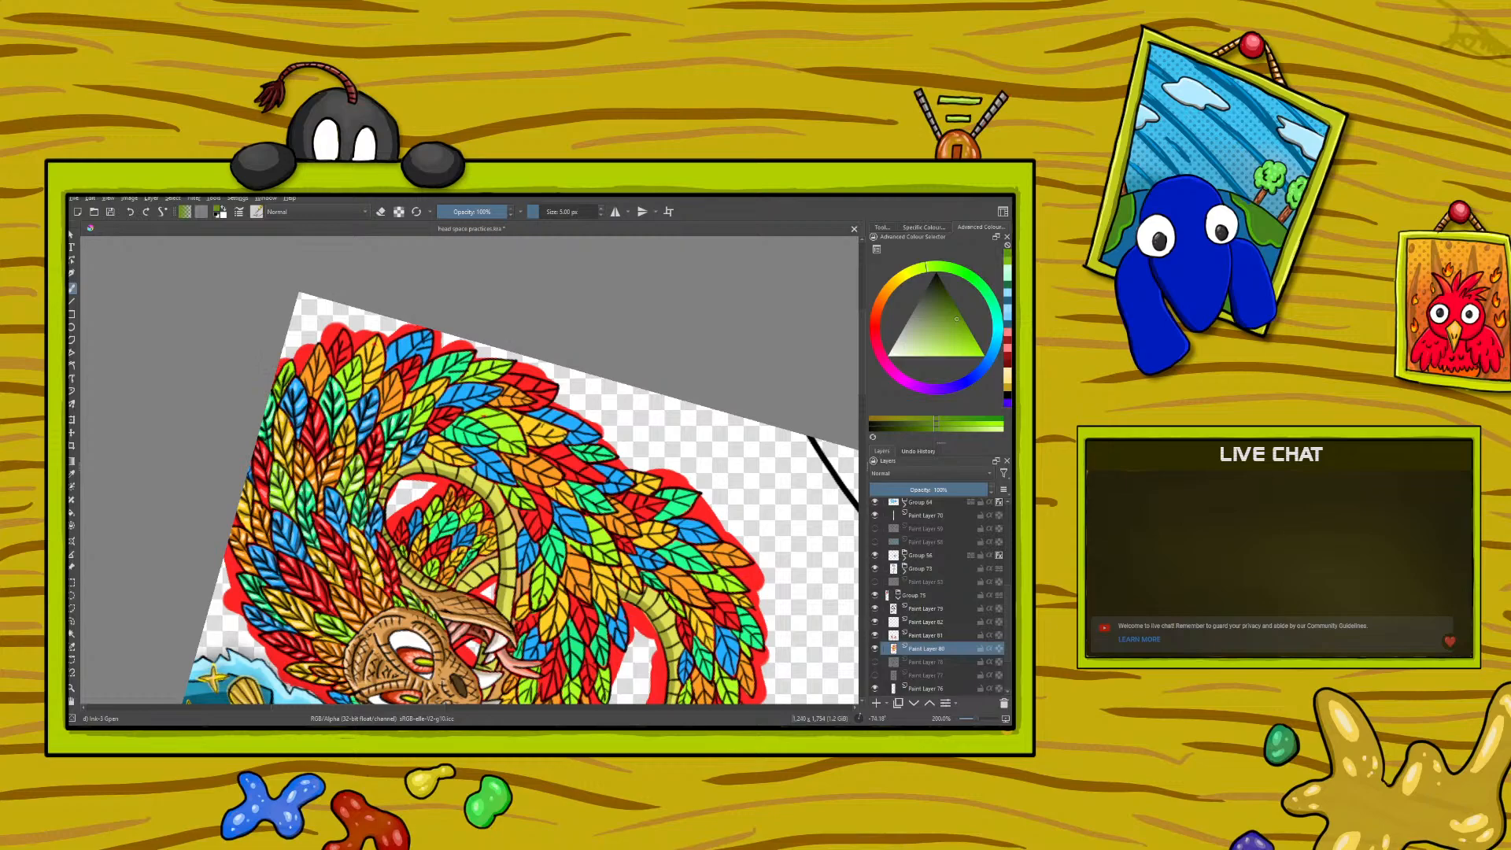
- Sample the pale lime green from a finished feather and paint highlights on the outer lime feather
click(72, 473)
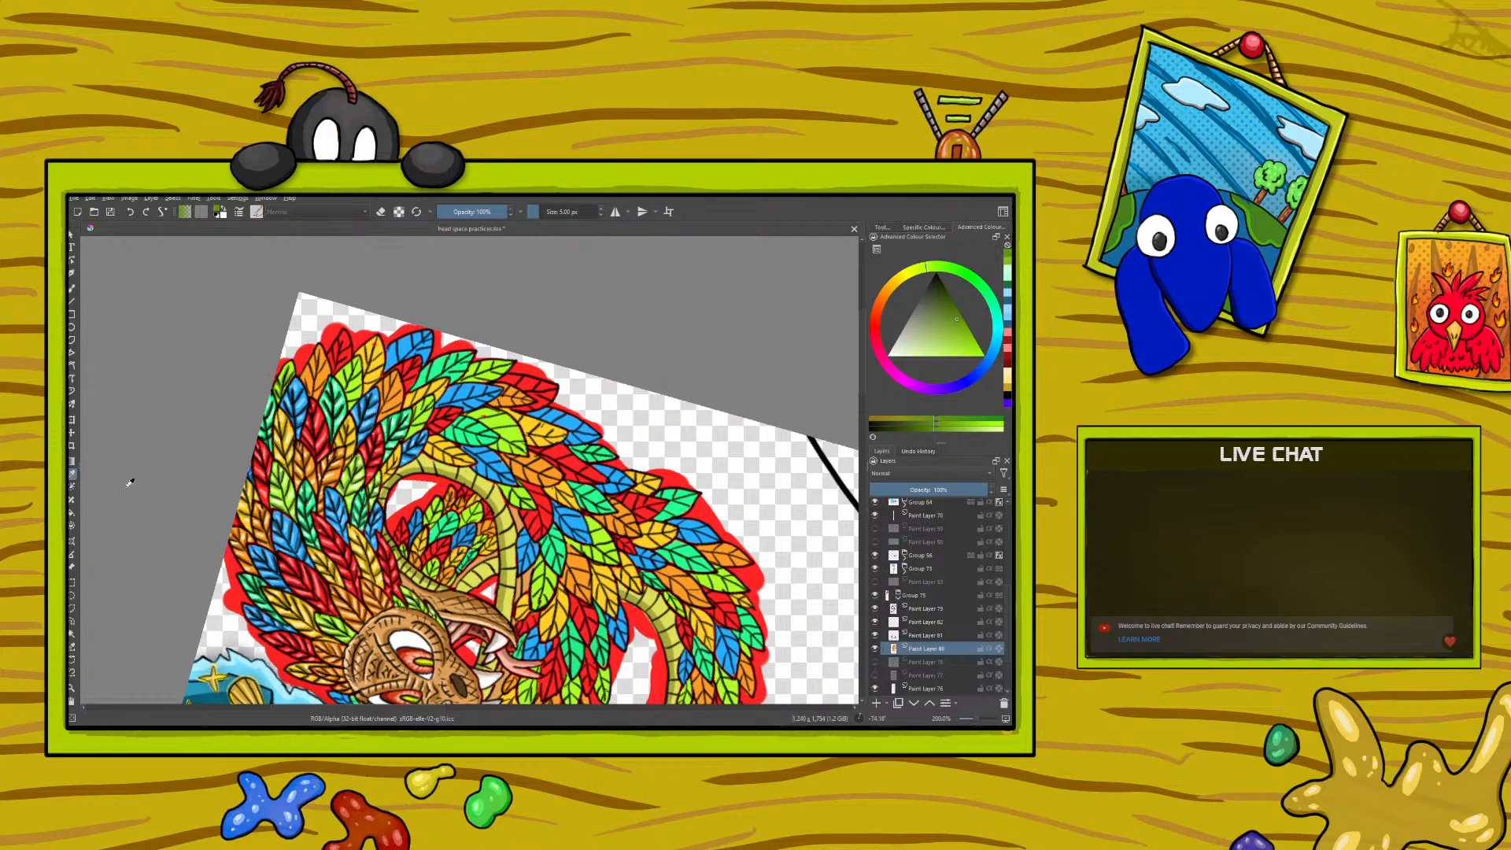
click(323, 613)
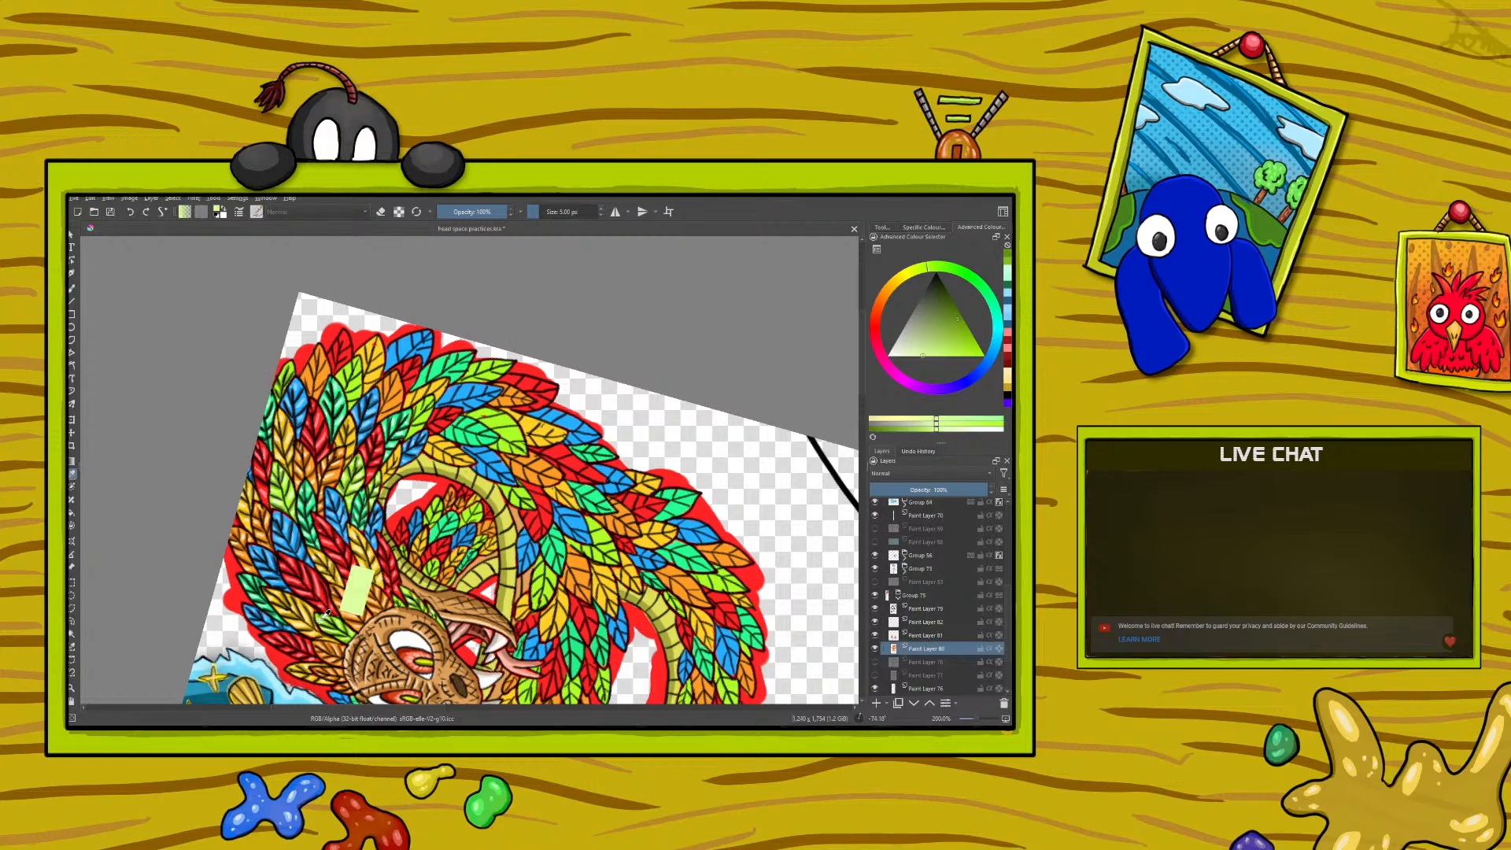
click(74, 289)
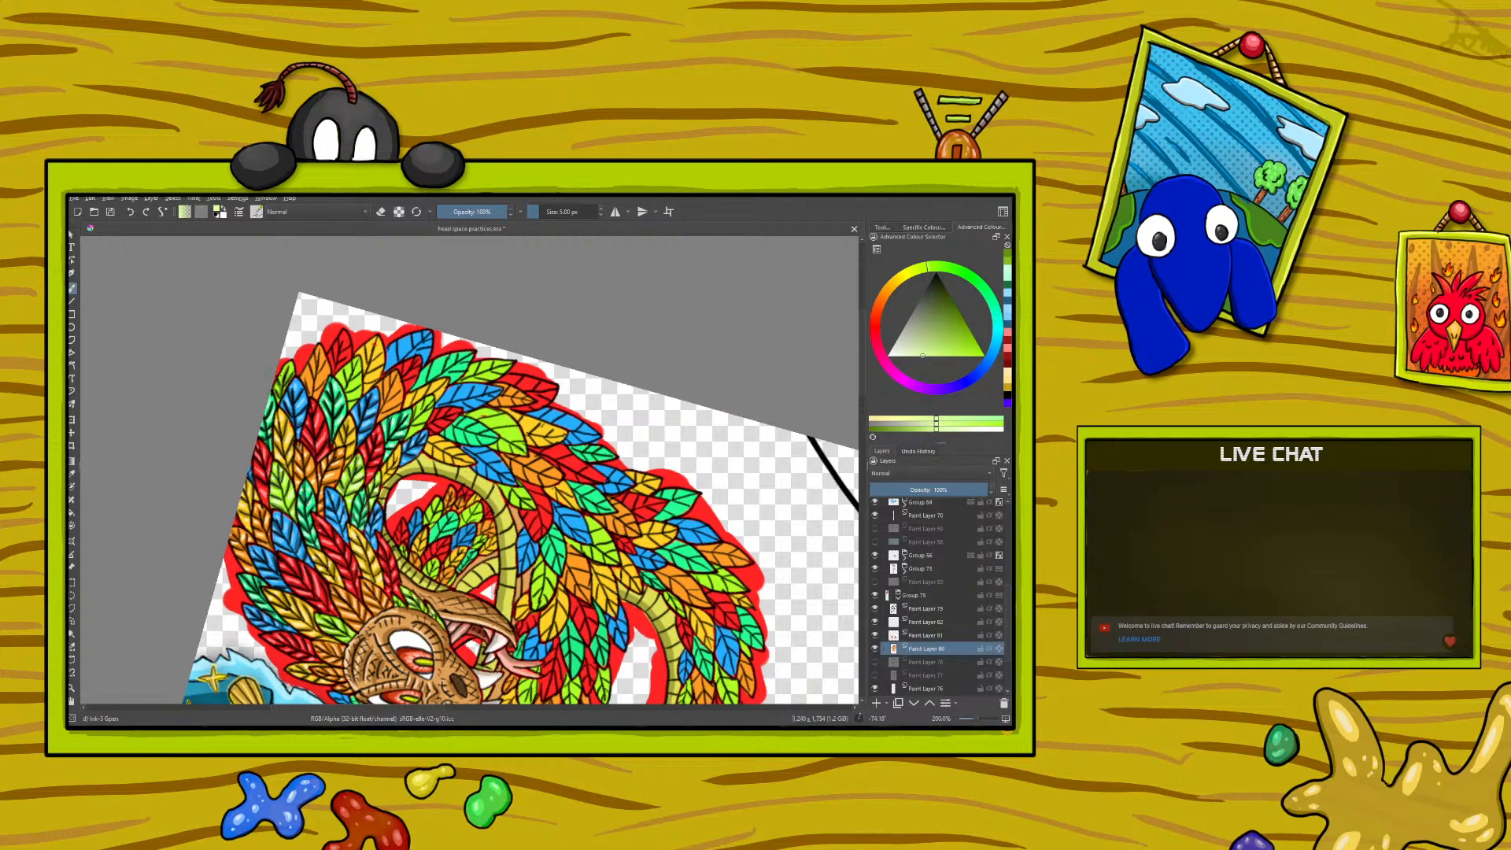
drag(291, 363, 289, 367)
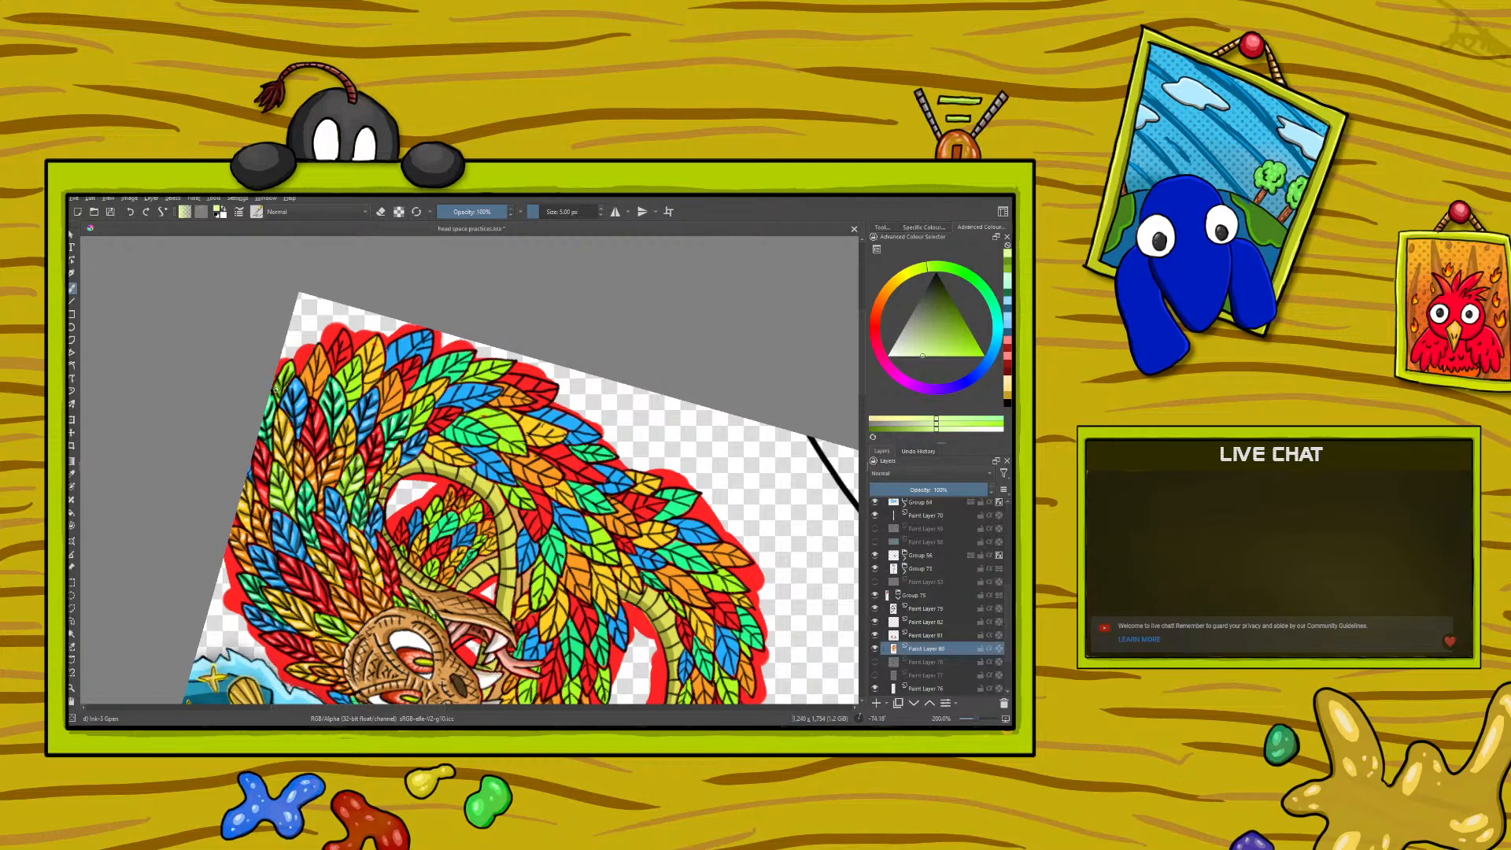
- Sample the medium lime green from the outer feather's shading and shade the next lime green feather
click(72, 473)
click(280, 387)
click(284, 371)
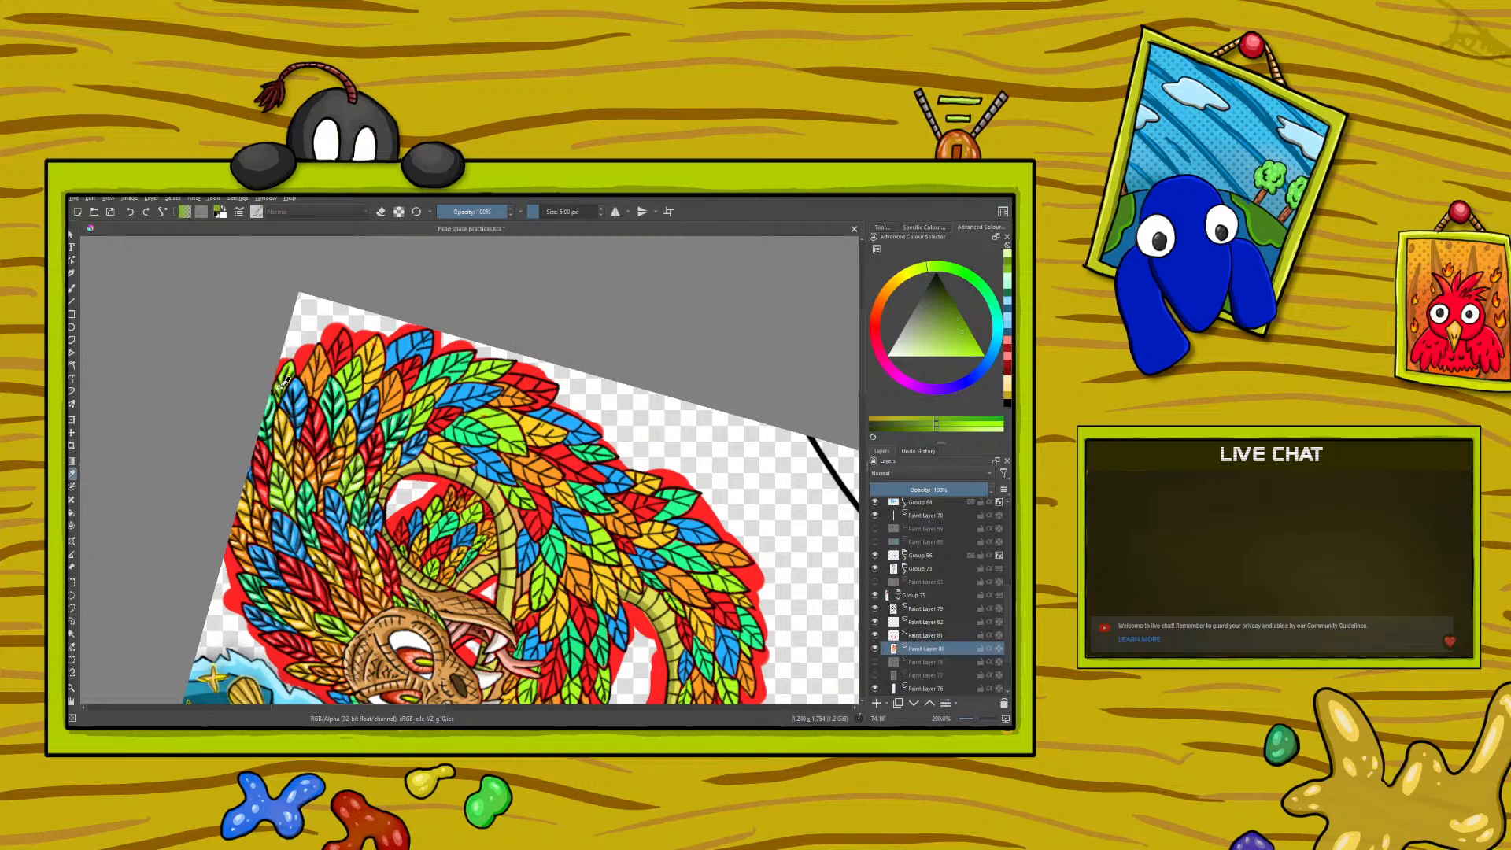
click(72, 289)
drag(355, 377, 356, 402)
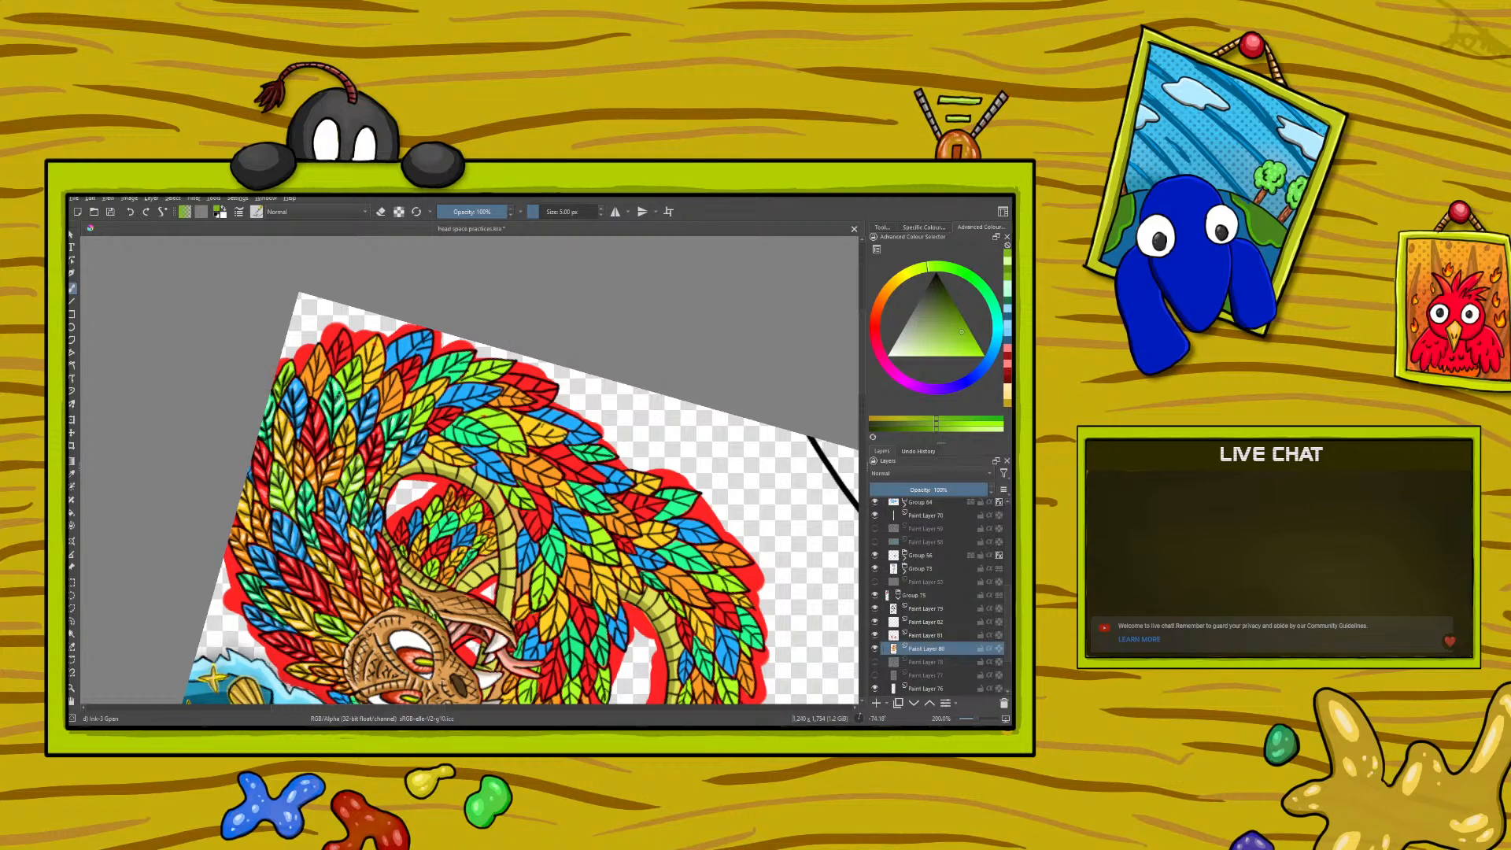
- Sample the outer lime feather's highlight colour, shift it to a paler tone and paint highlights on the next lime feather
click(72, 477)
click(294, 361)
key(b)
right_click(186, 398)
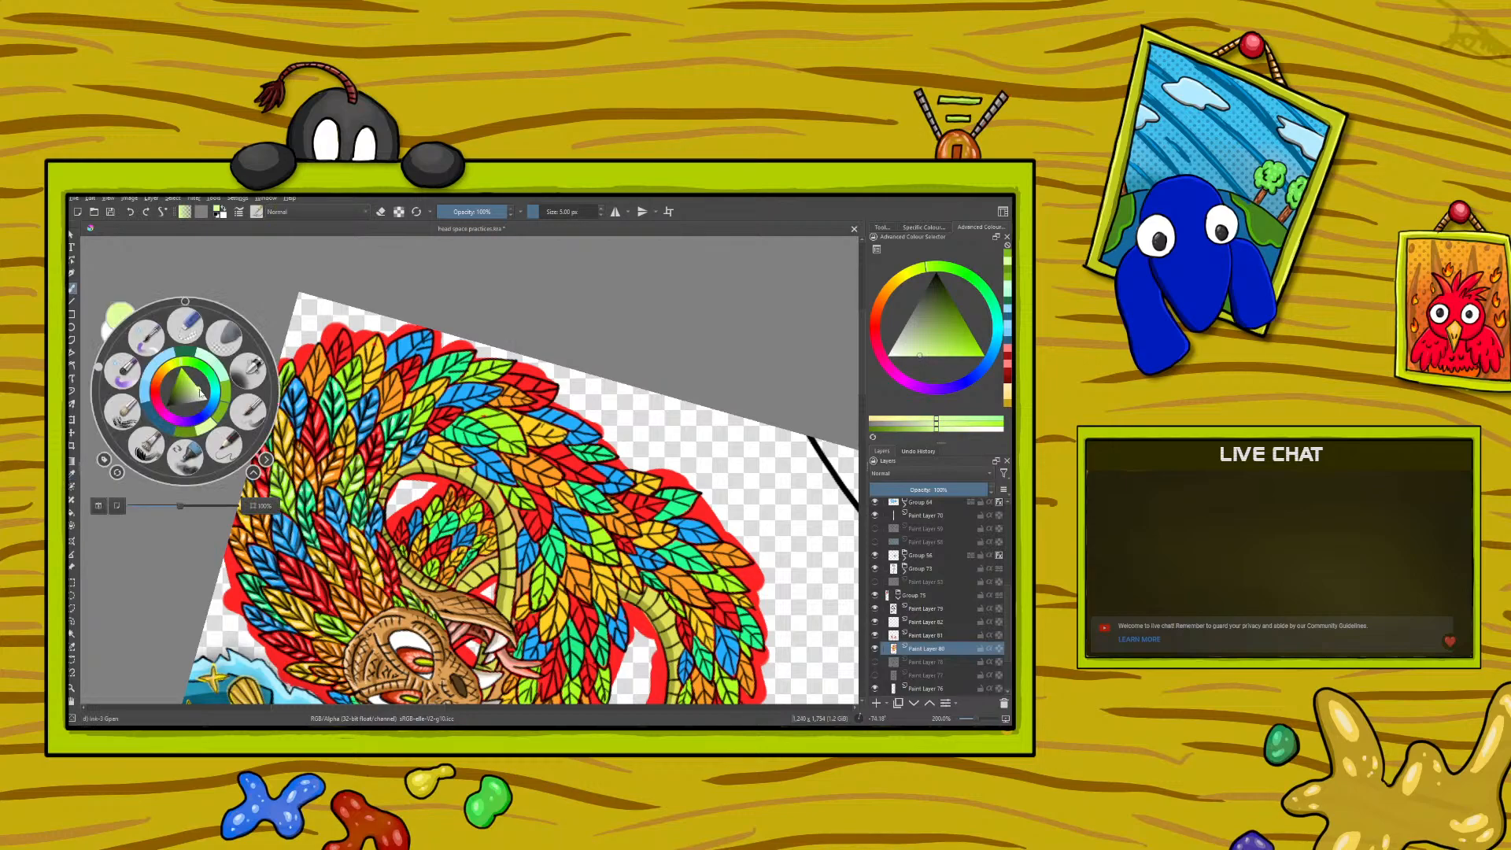
click(200, 391)
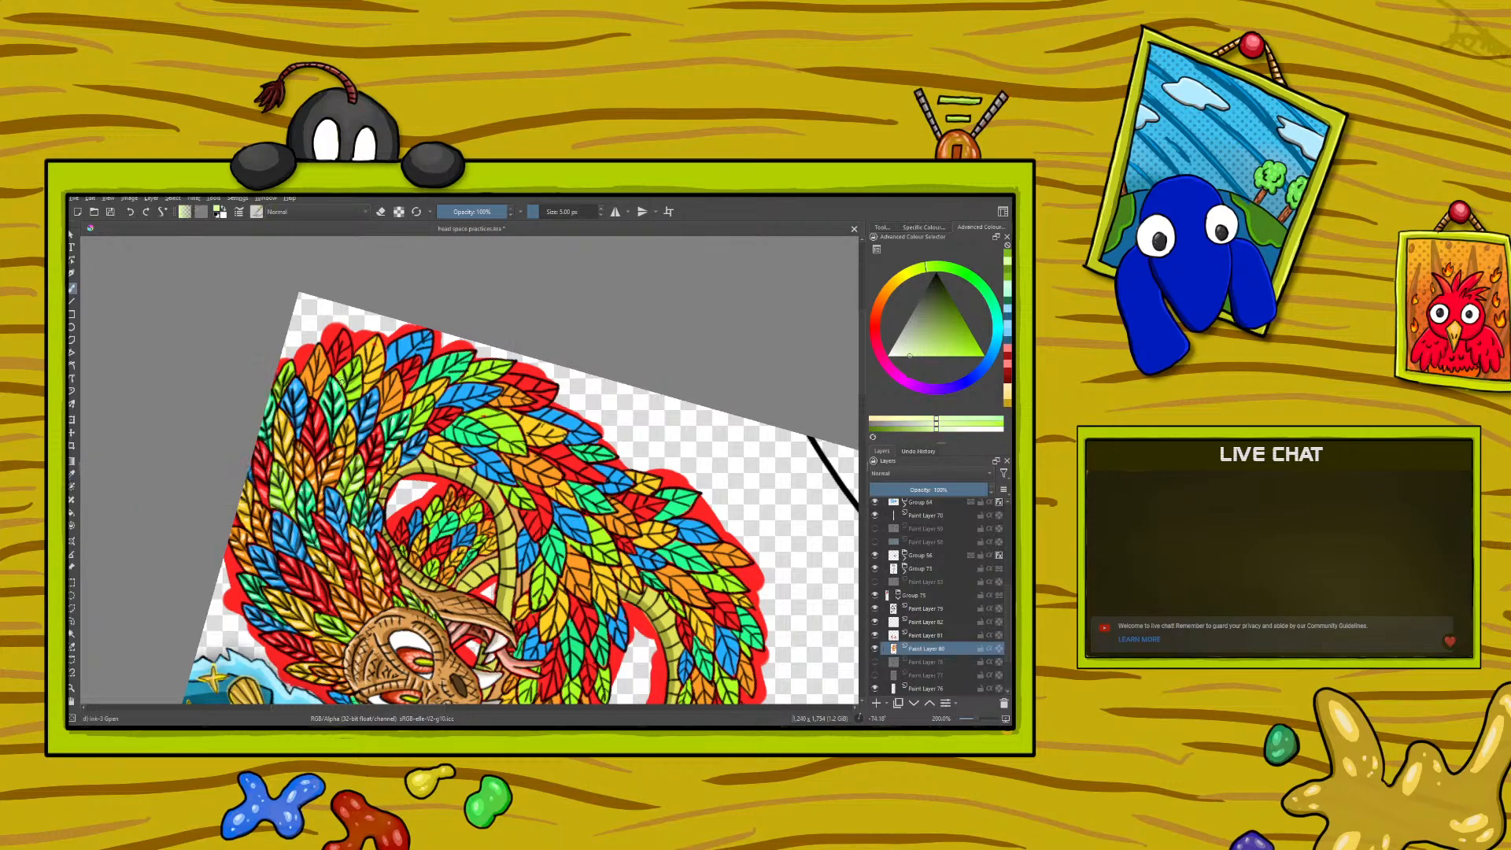
drag(339, 380, 340, 378)
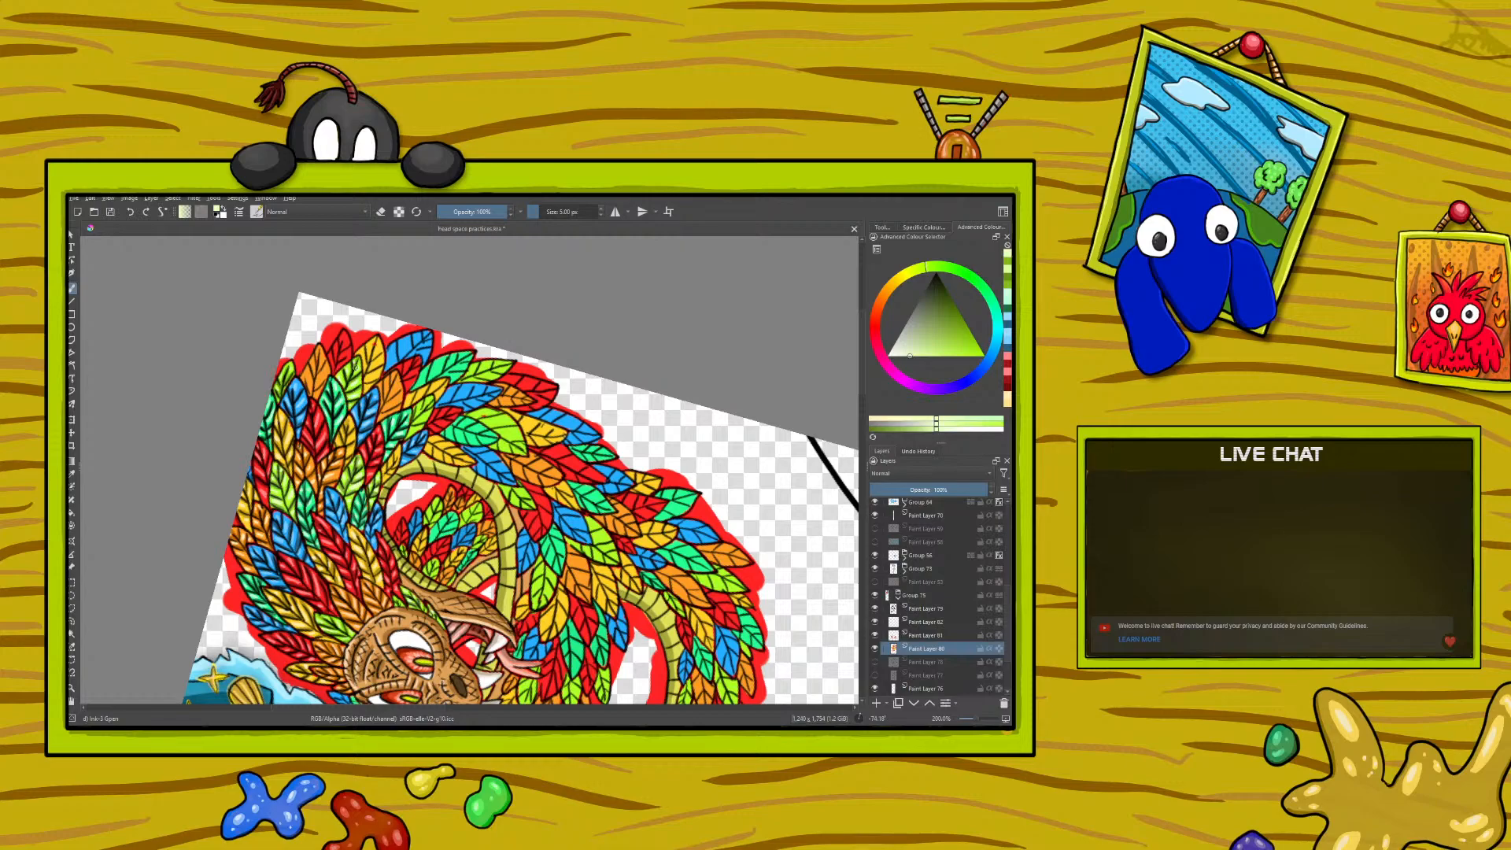
- Sample the dark lime green from a shaded feather and paint shadows on further lime green feathers
click(72, 474)
click(362, 387)
drag(365, 383, 283, 381)
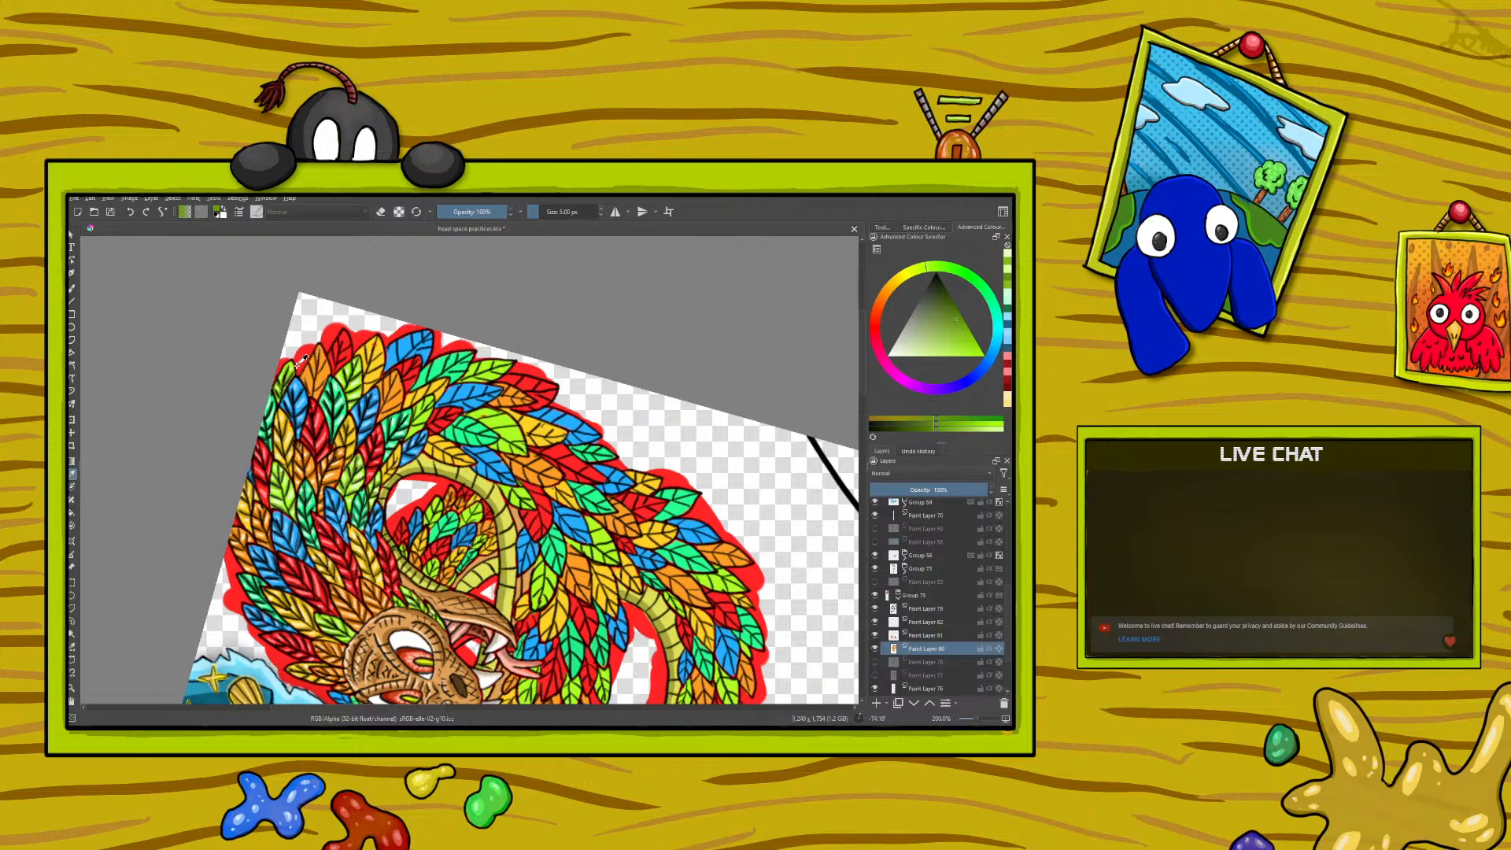
click(73, 289)
drag(432, 402, 421, 414)
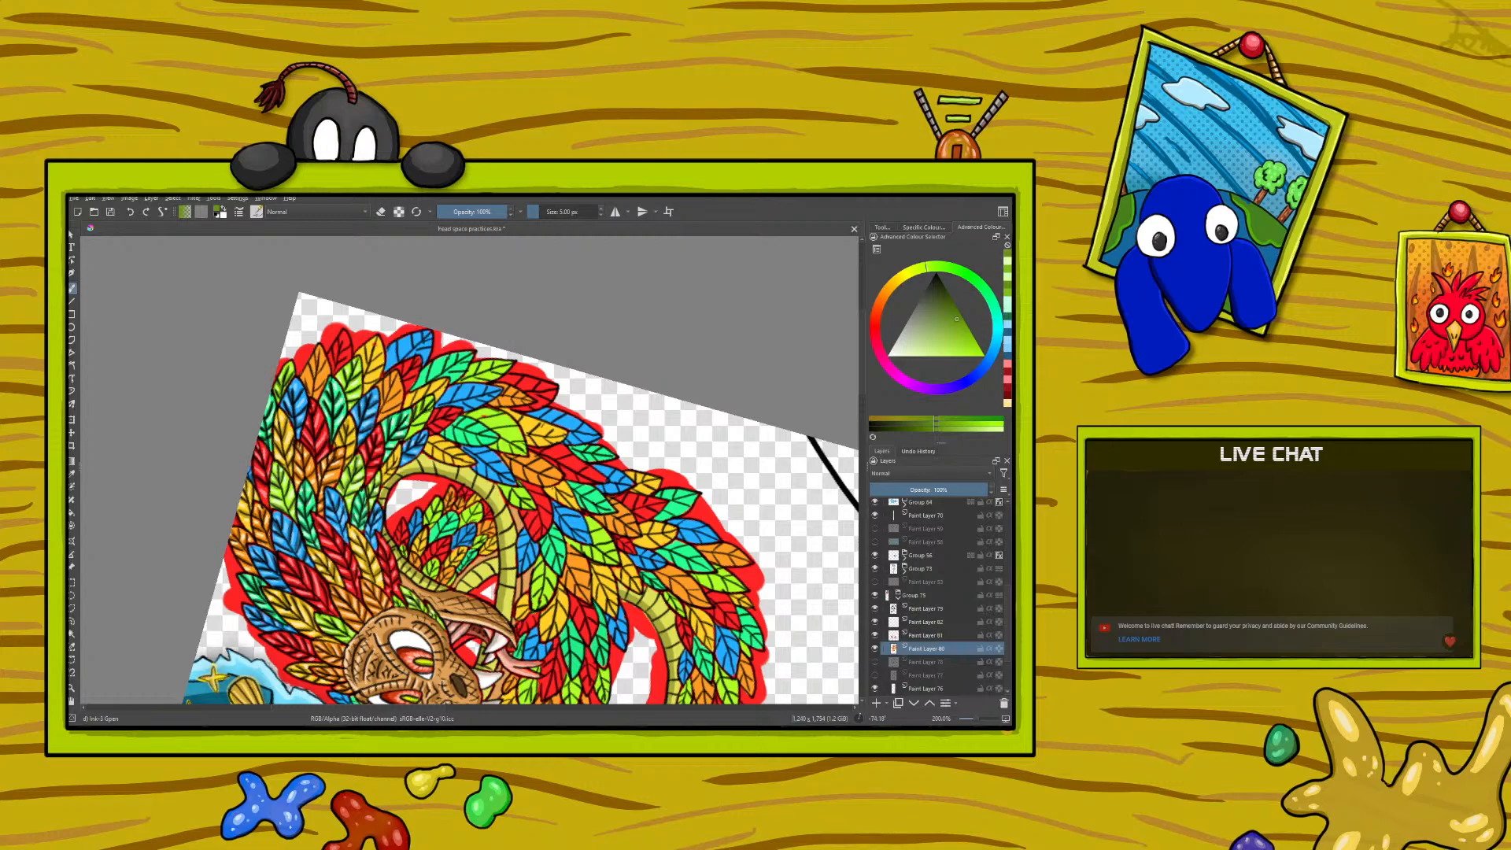
drag(412, 426, 425, 423)
- Sample the pale lime green from the previous feather's highlight and paint highlights on the further lime feathers
click(72, 474)
click(360, 389)
click(72, 290)
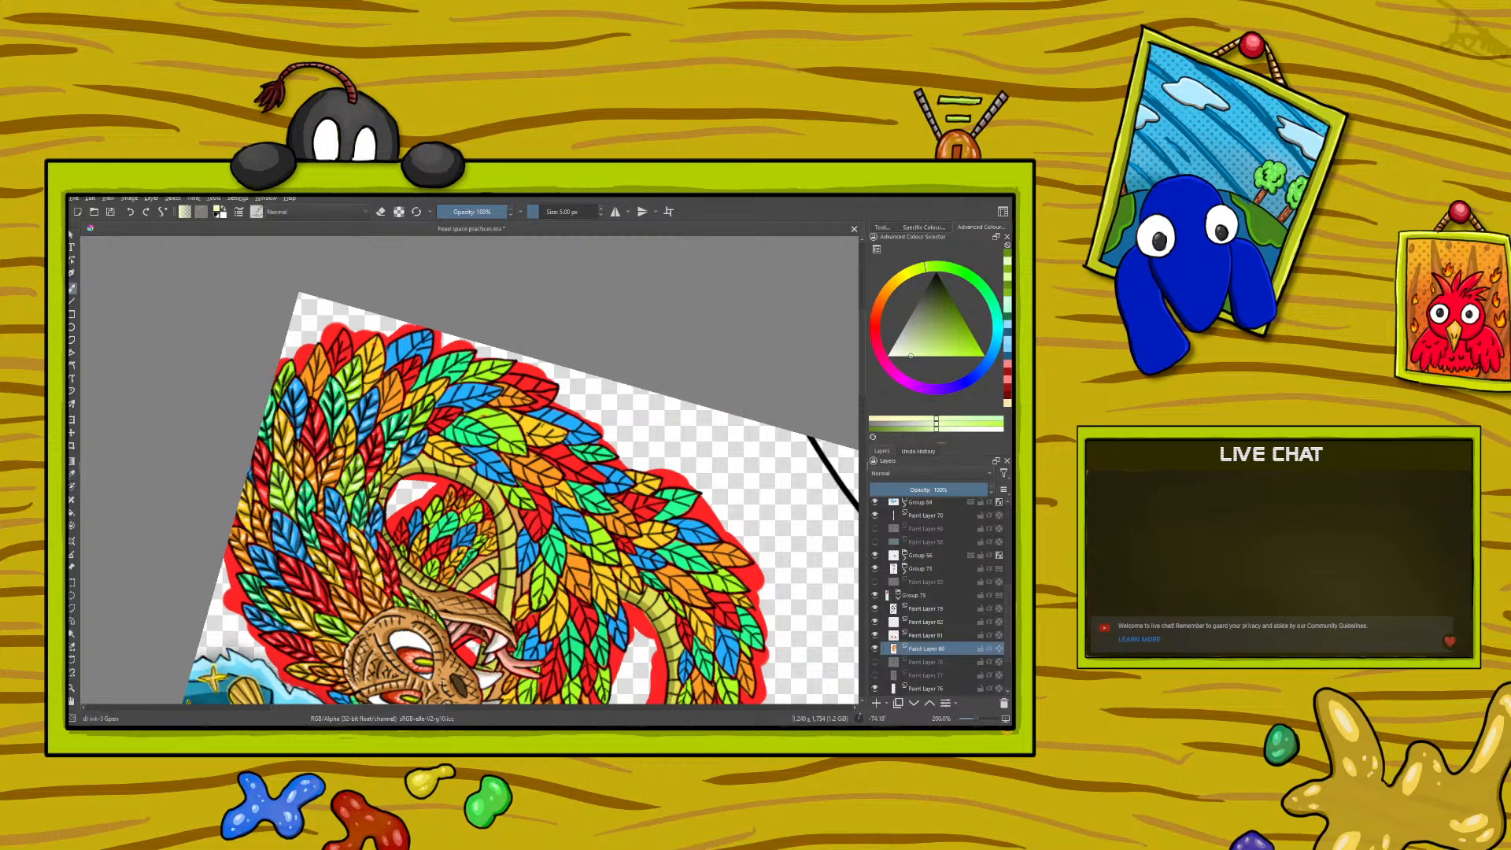
drag(423, 412, 421, 418)
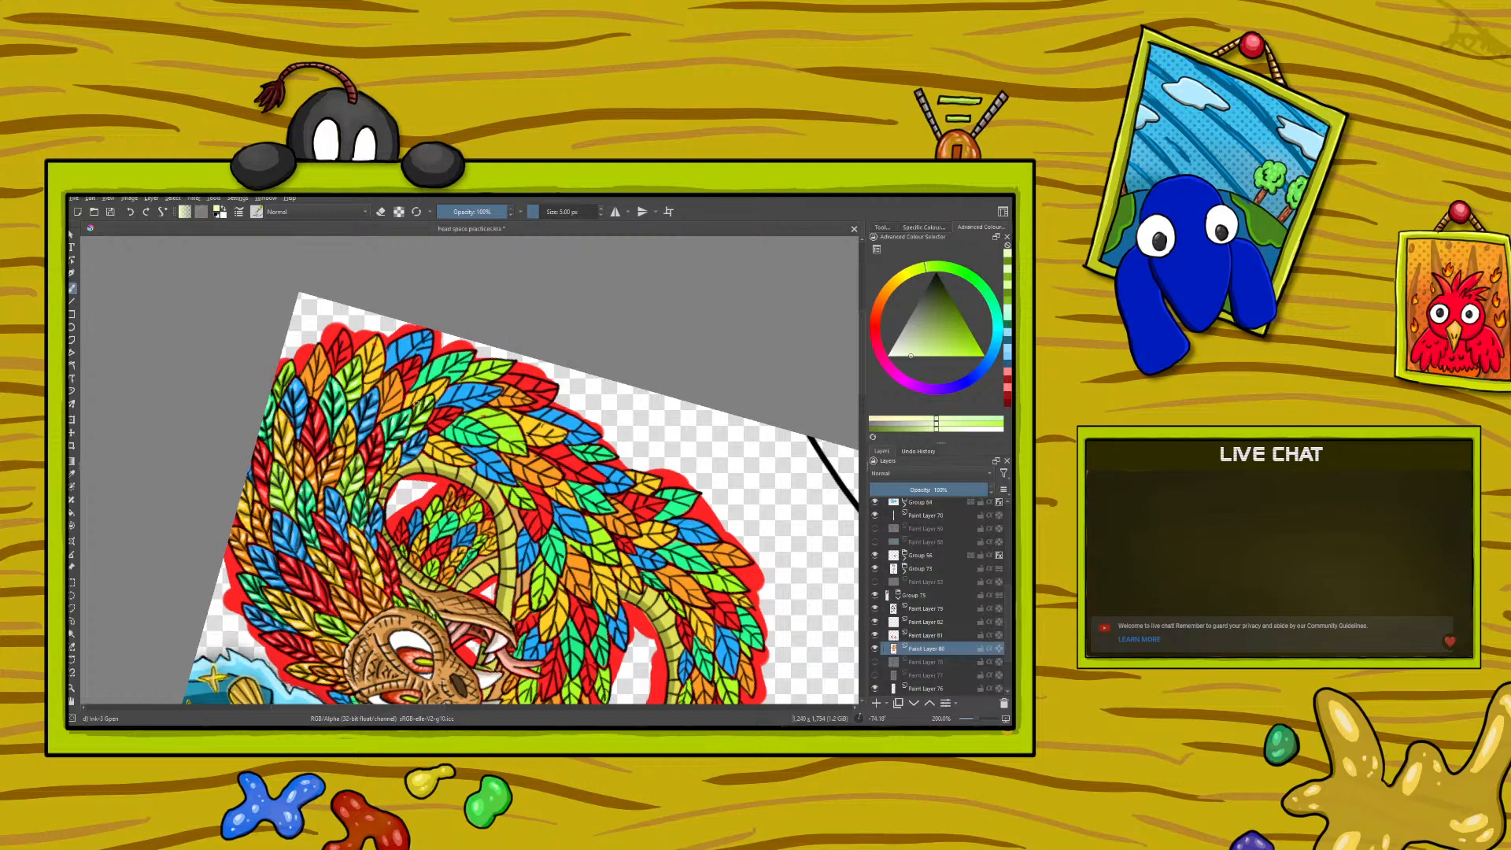
- Sample the dark orange from a shaded feather and paint shadows on the next orange feathers
click(71, 475)
click(268, 534)
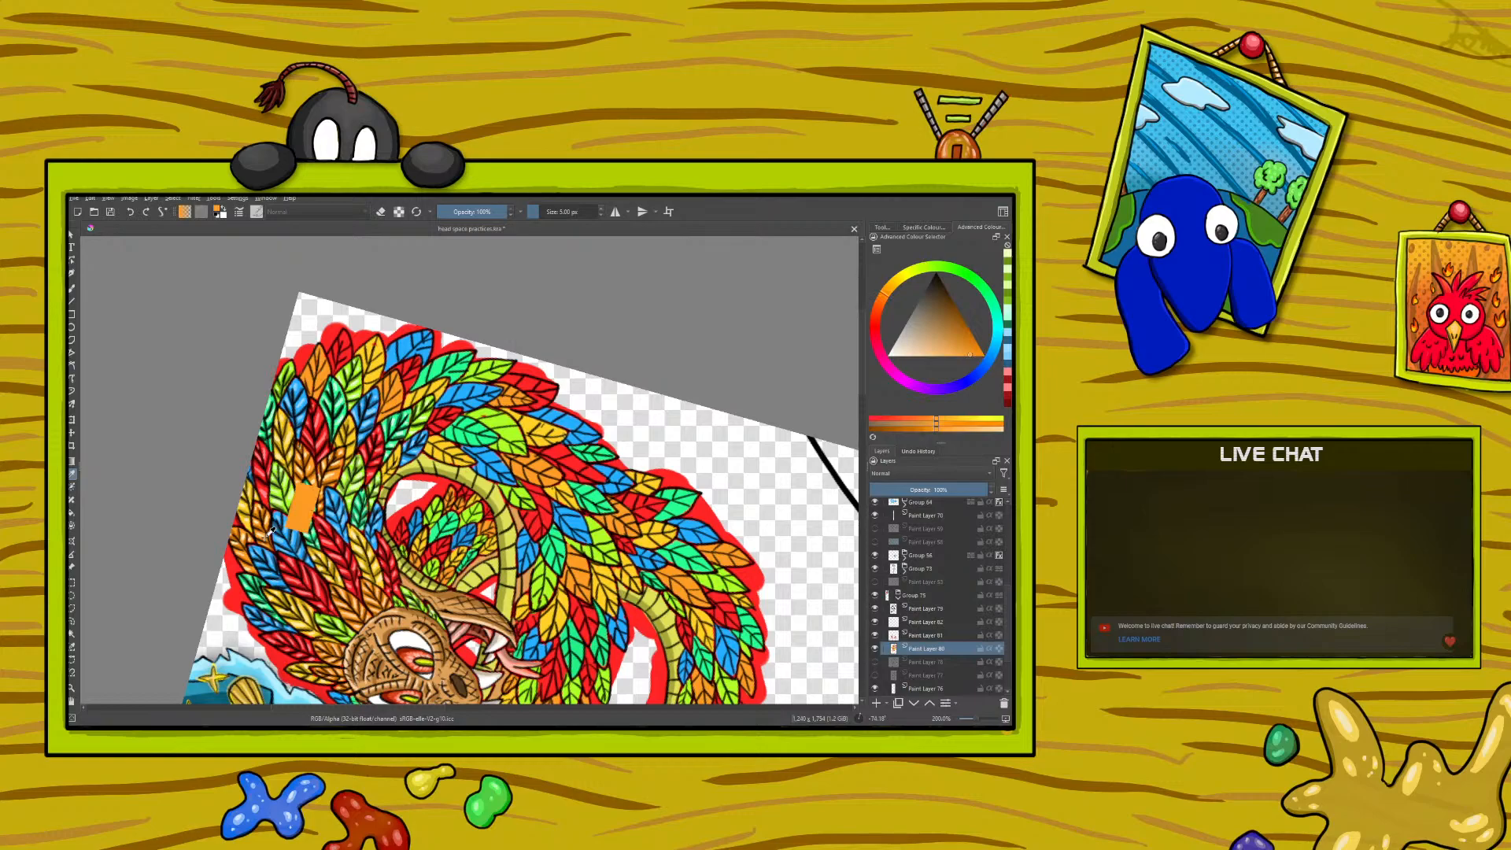
click(73, 287)
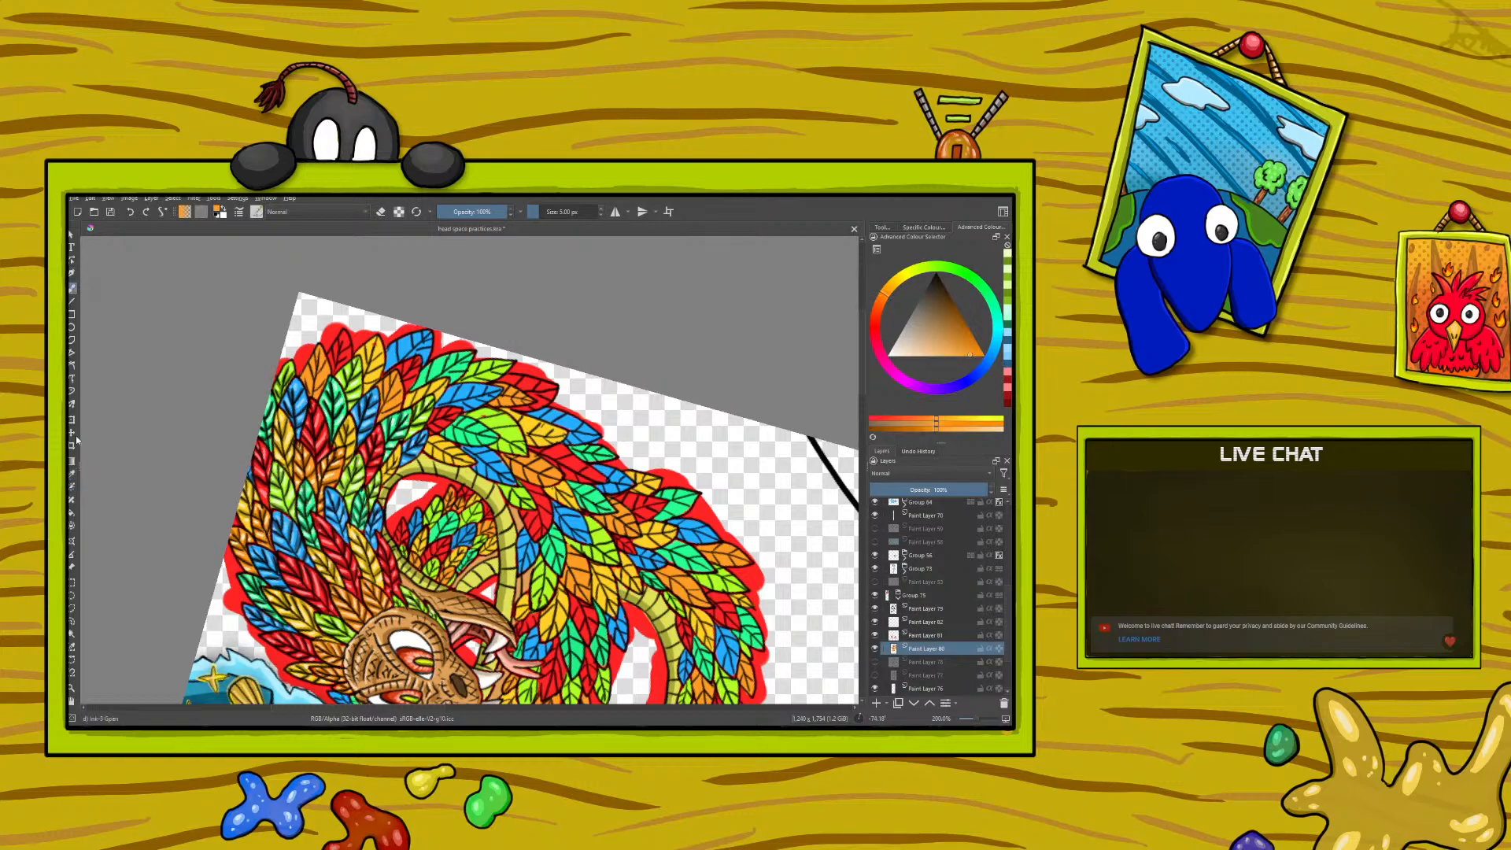
click(71, 477)
click(260, 508)
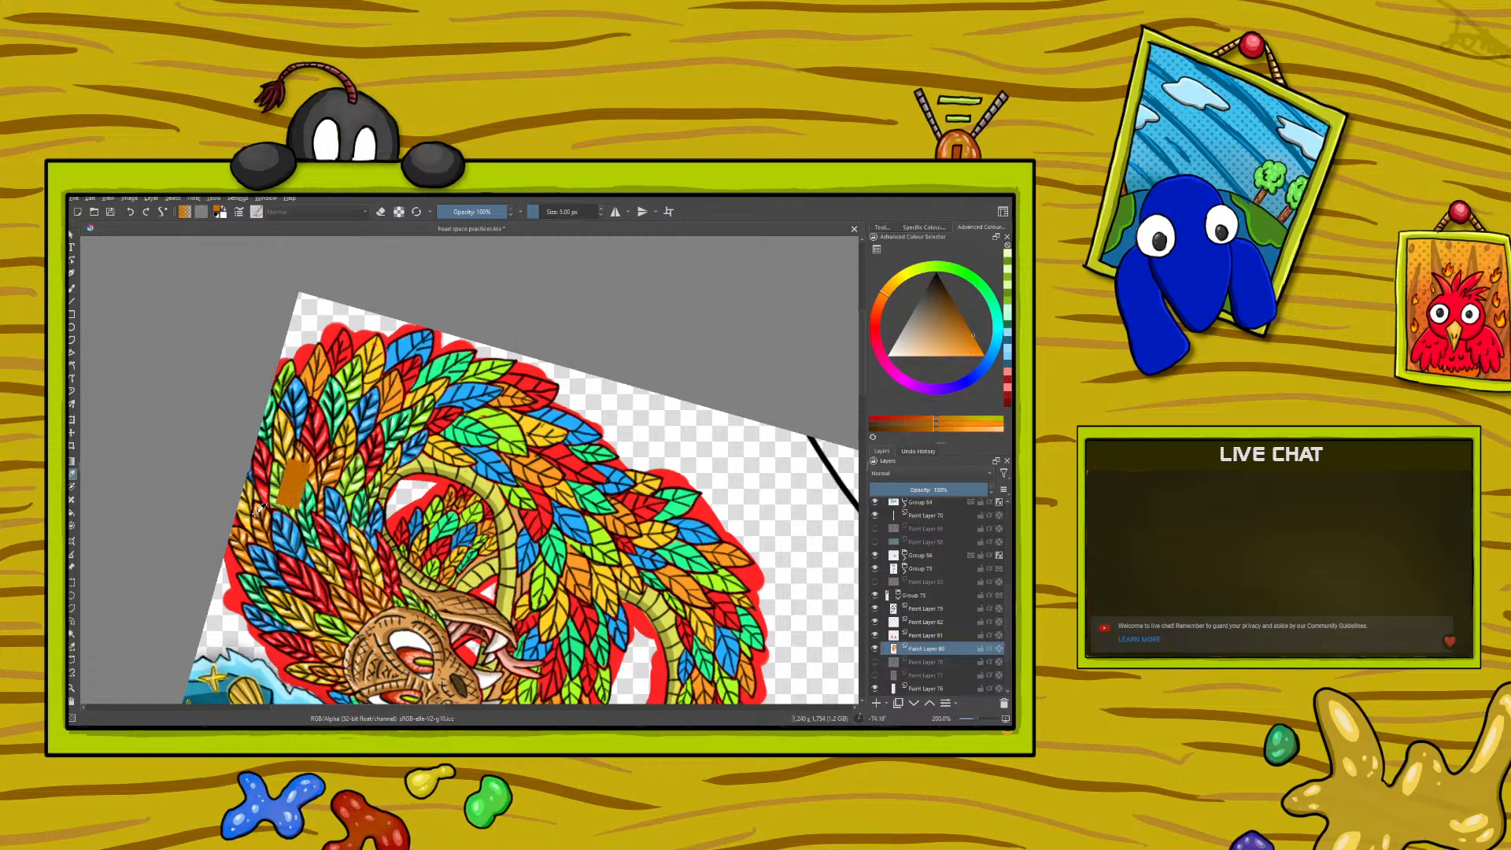
click(72, 287)
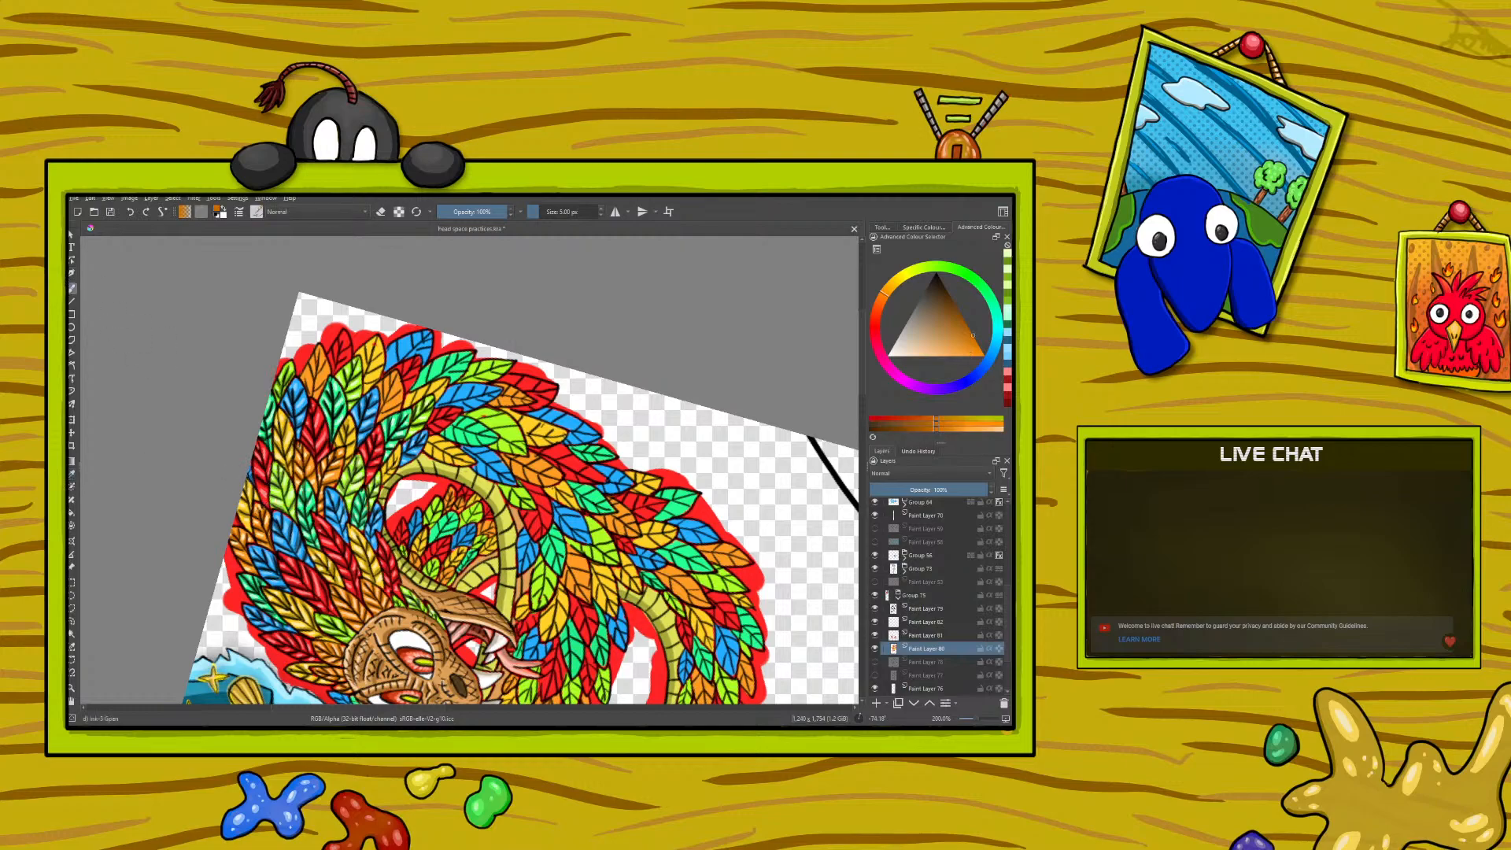
drag(311, 394, 312, 377)
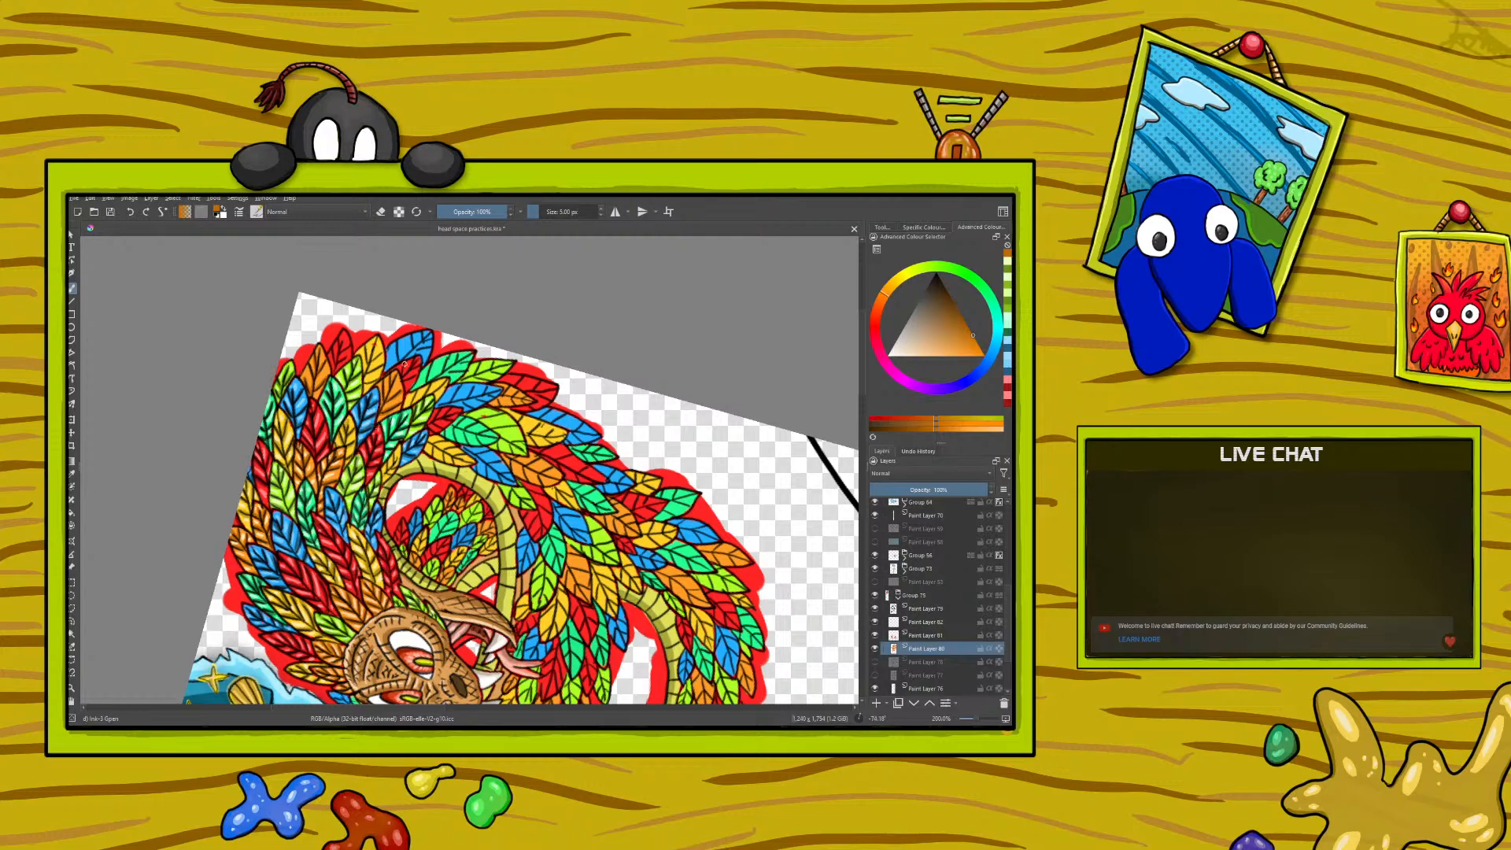
- Sample the pale orange from a highlighted feather and paint highlights on the newly shaded orange feathers
click(73, 472)
click(354, 606)
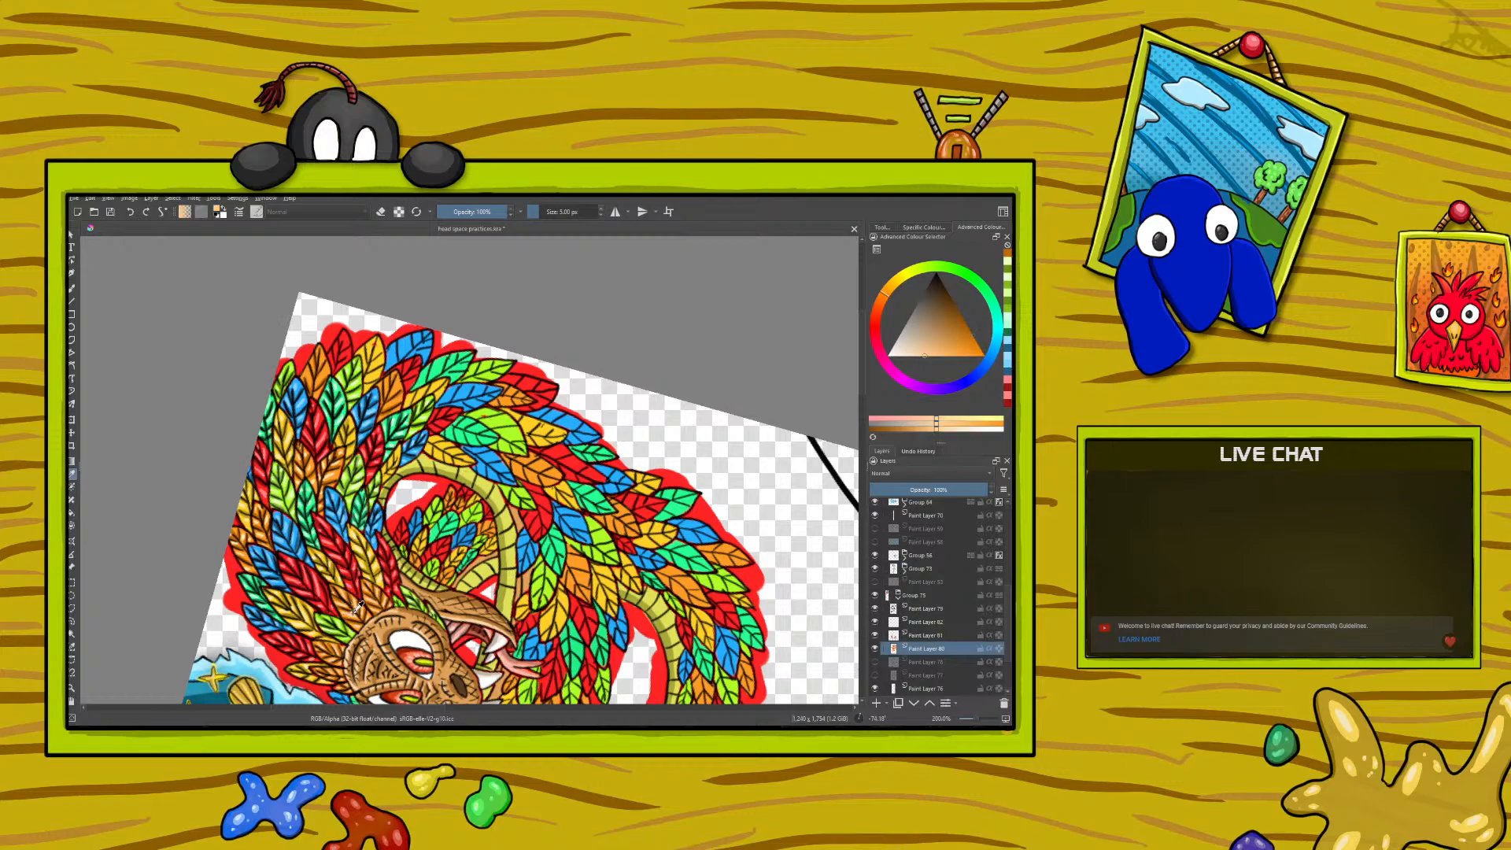
click(74, 289)
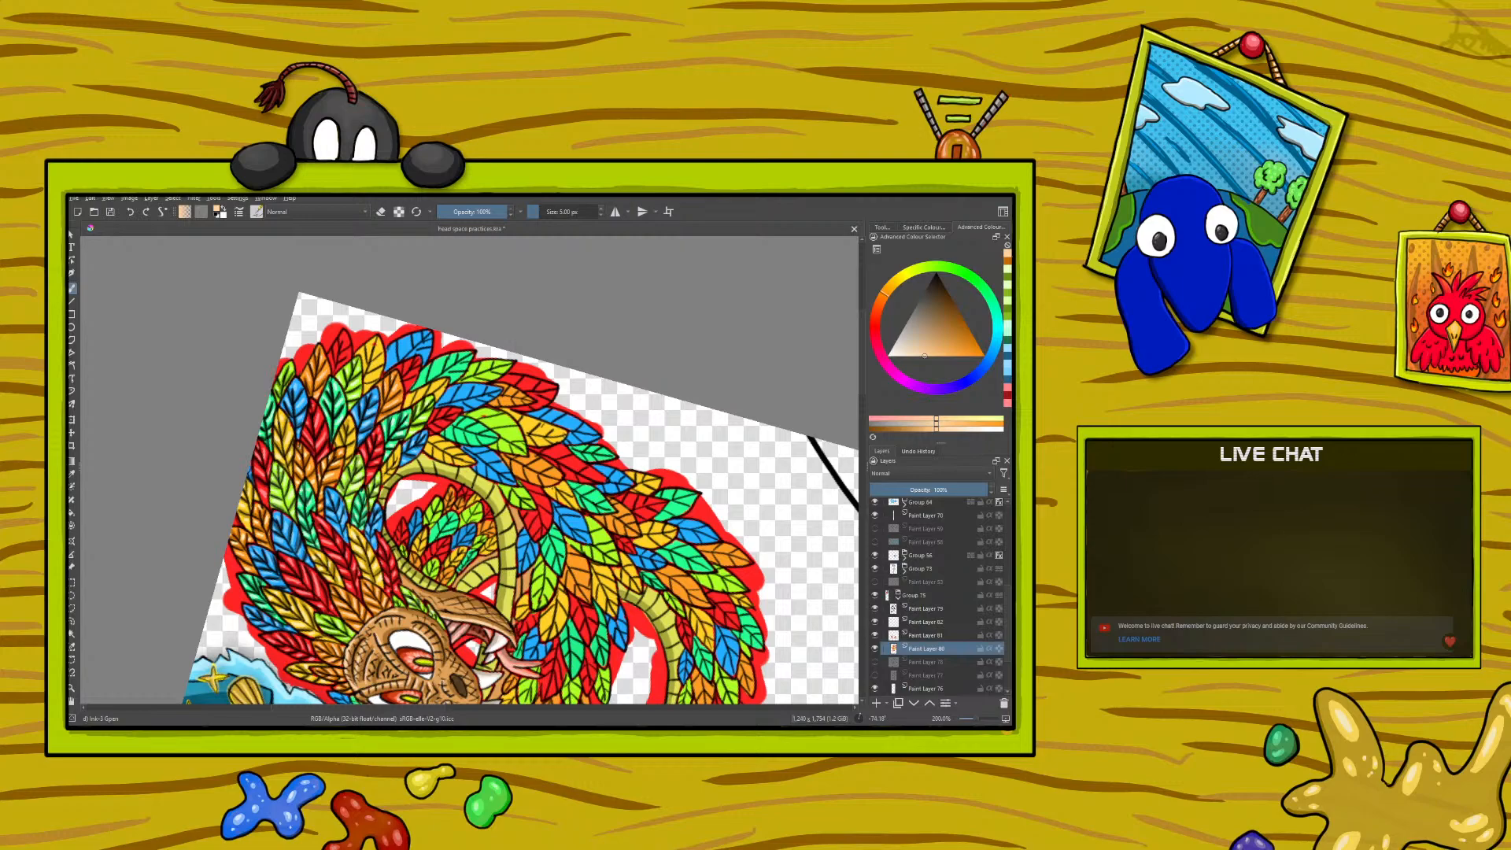
- Sample the dark red from a shaded feather and paint shadows on the next outer red feather
click(72, 473)
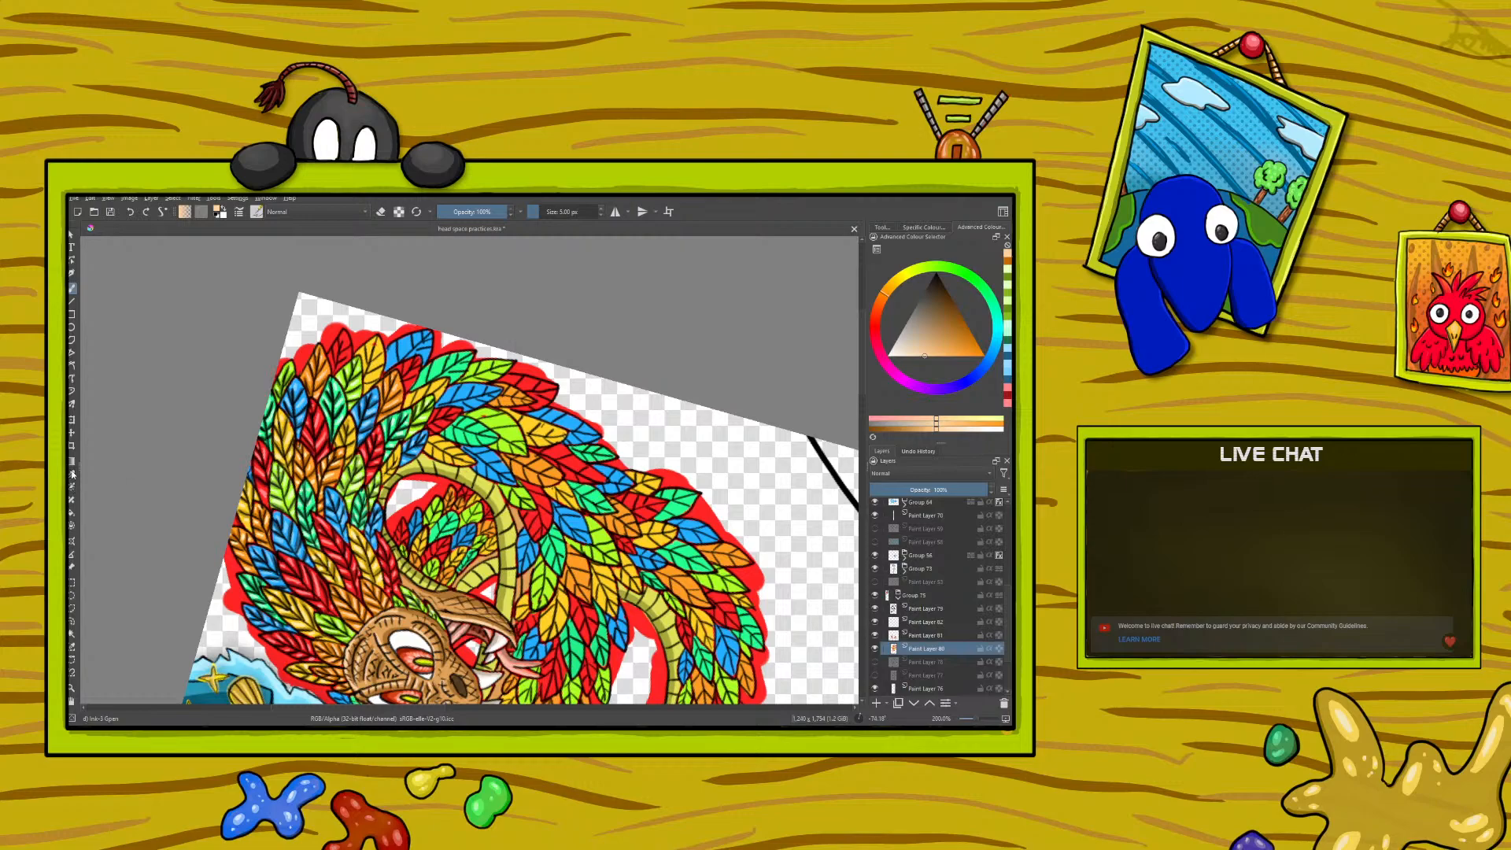
click(263, 478)
key(b)
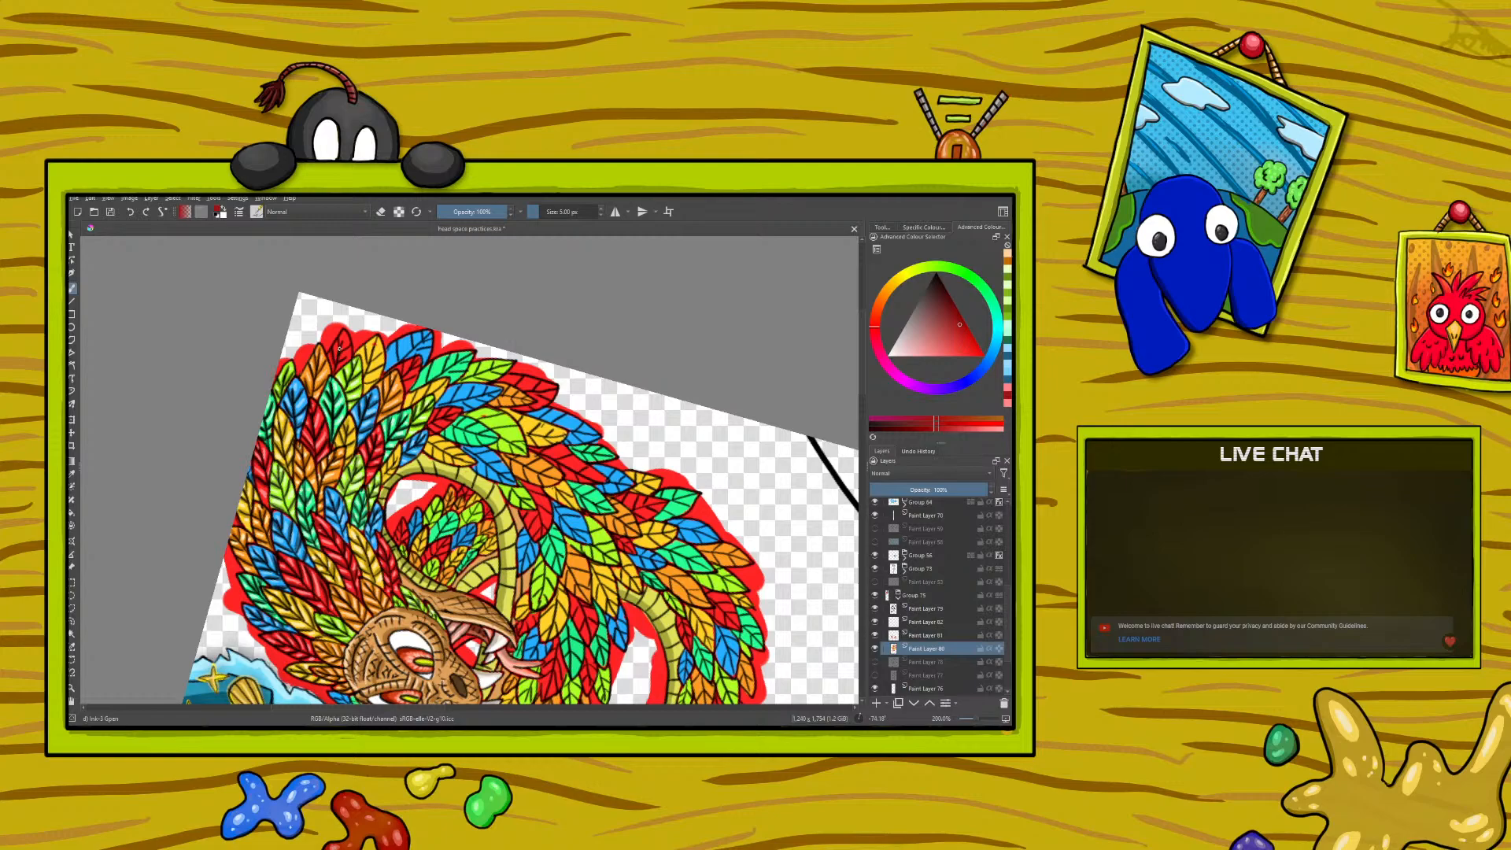
drag(345, 349, 340, 350)
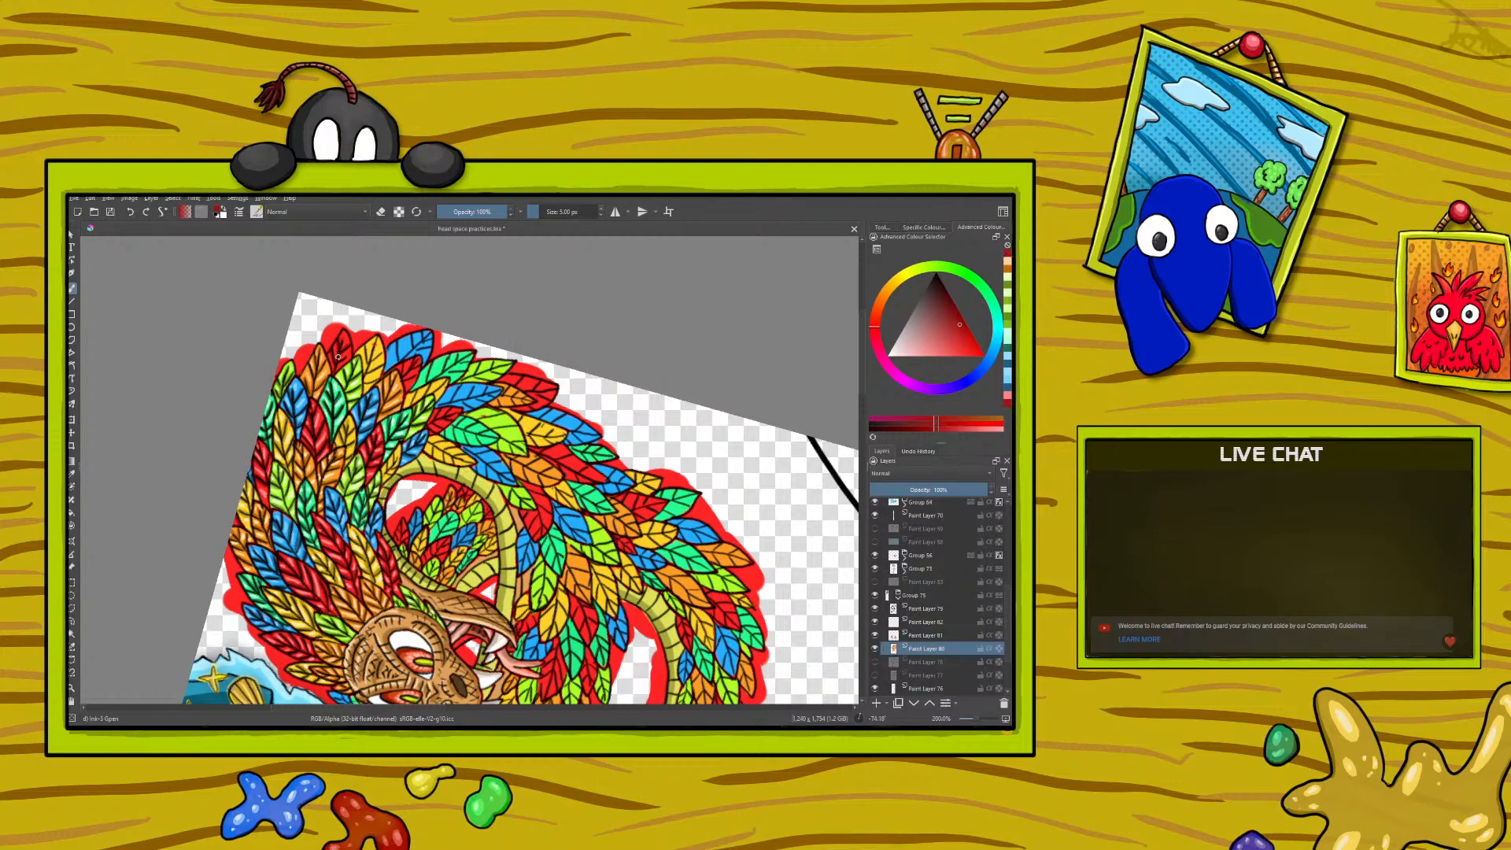
- Sample the pale pink from a red feather's highlight and paint highlights on the outer red feather
click(72, 473)
click(266, 478)
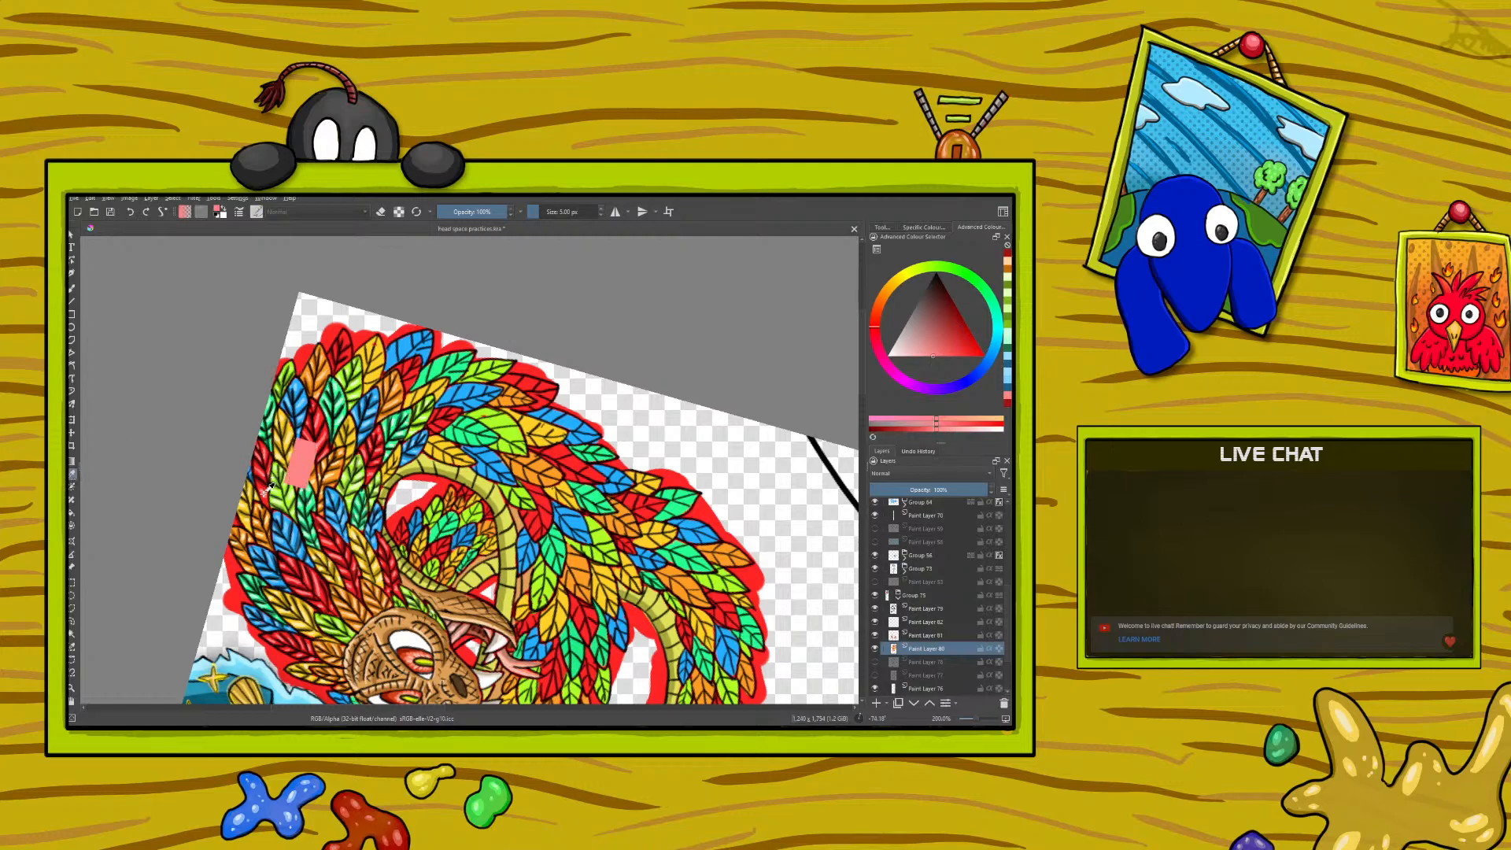
click(72, 289)
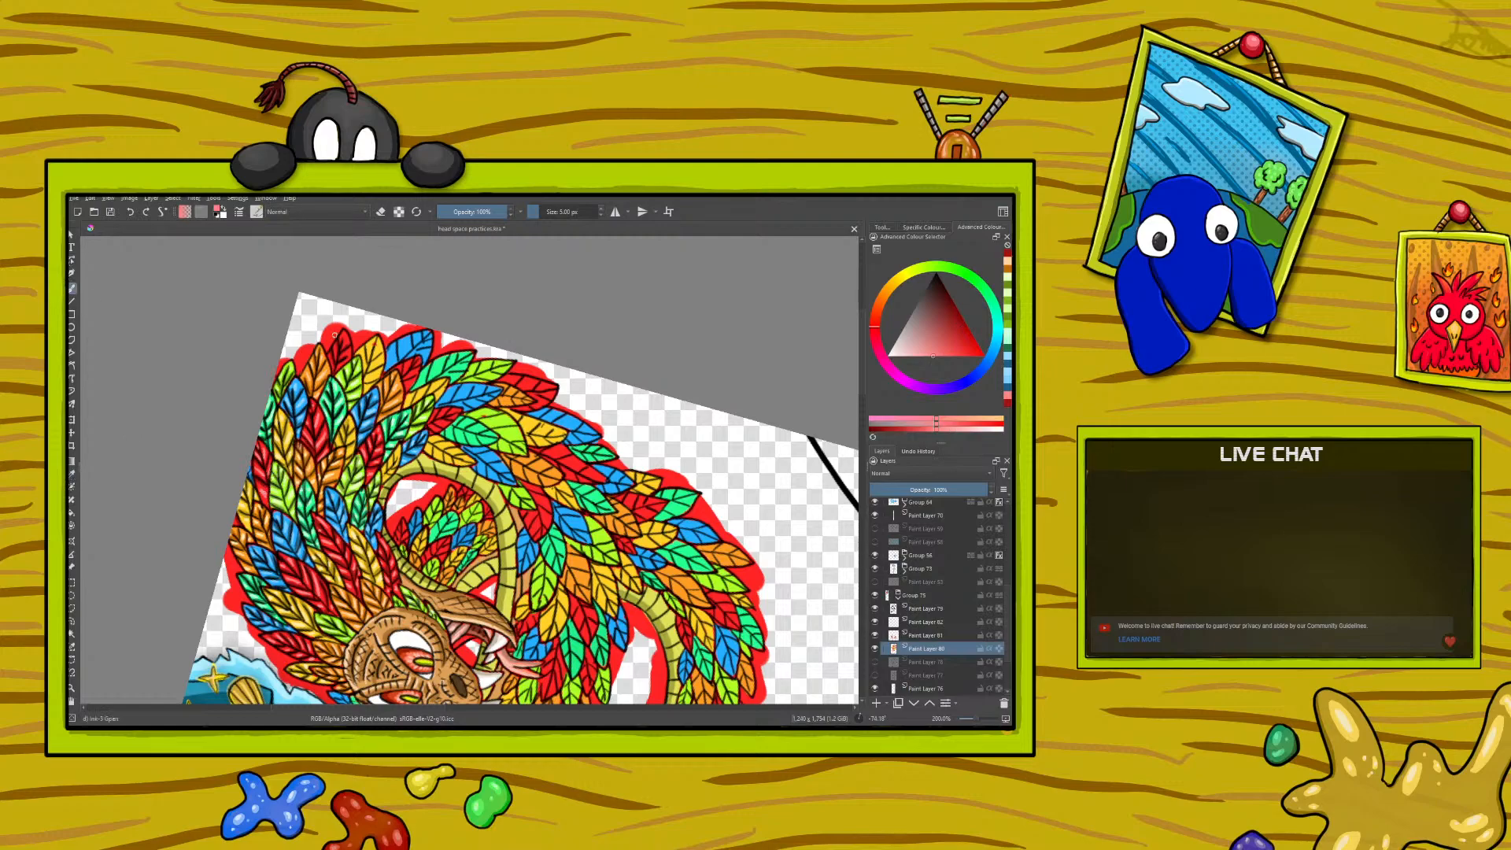
drag(334, 350, 344, 355)
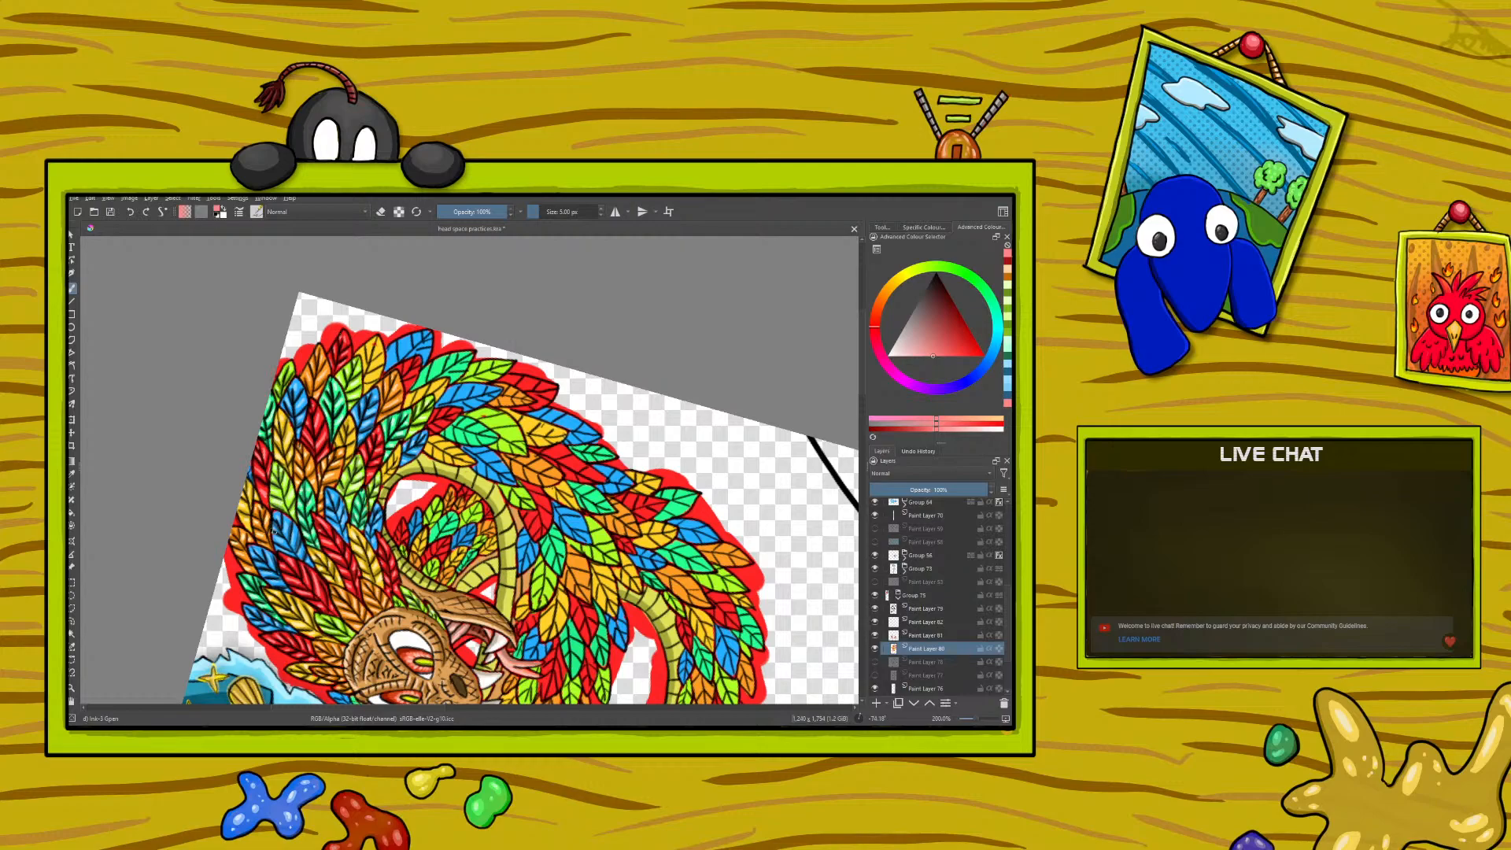
- Try a near-black red on the next outer feather and undo the last stroke
right_click(262, 426)
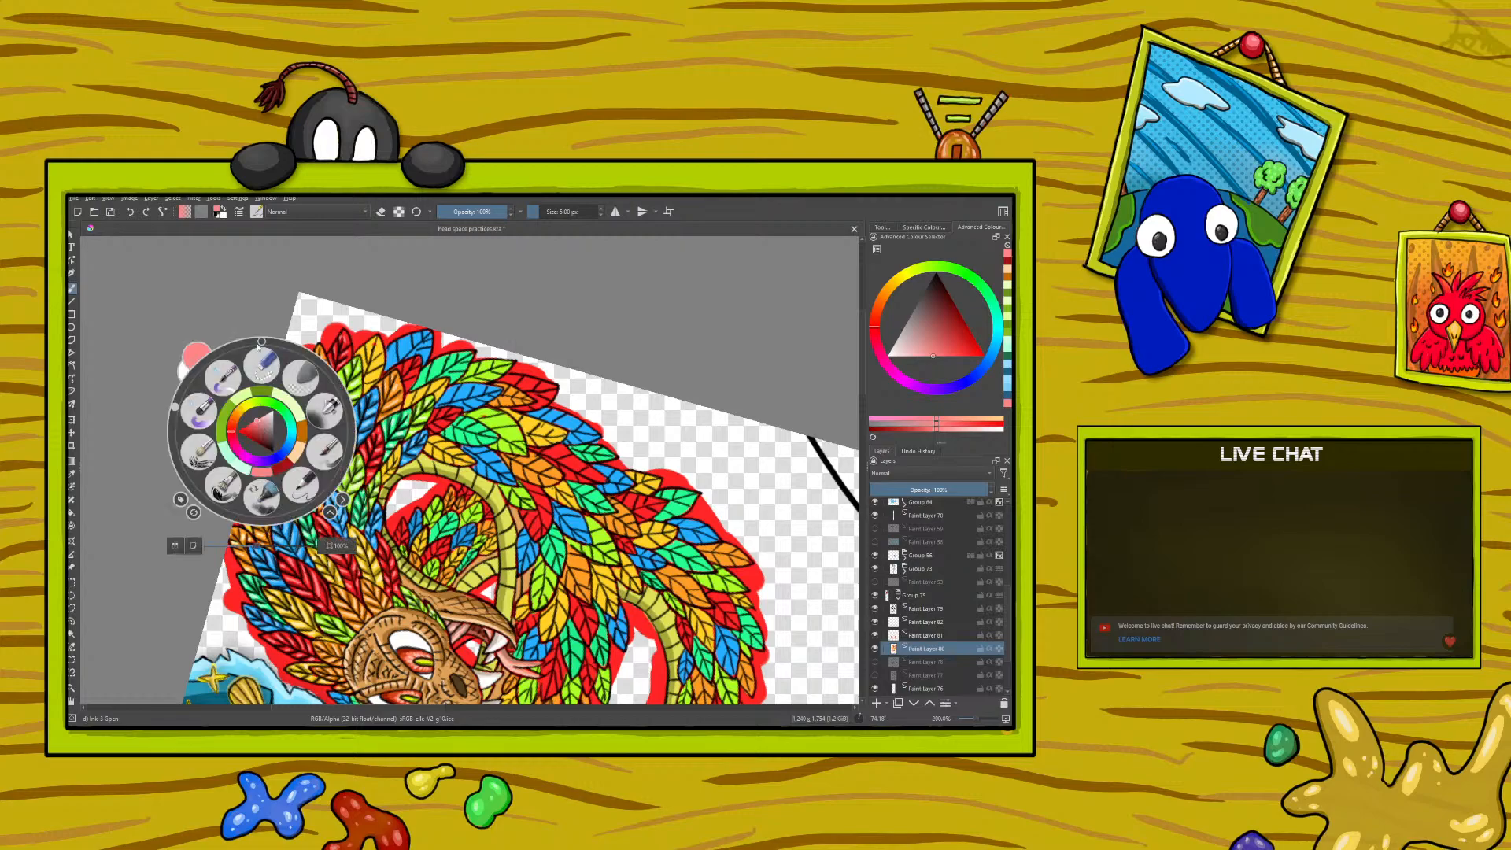
click(175, 419)
mouse_move(175, 420)
mouse_down()
mouse_move(185, 484)
mouse_move(182, 439)
mouse_up()
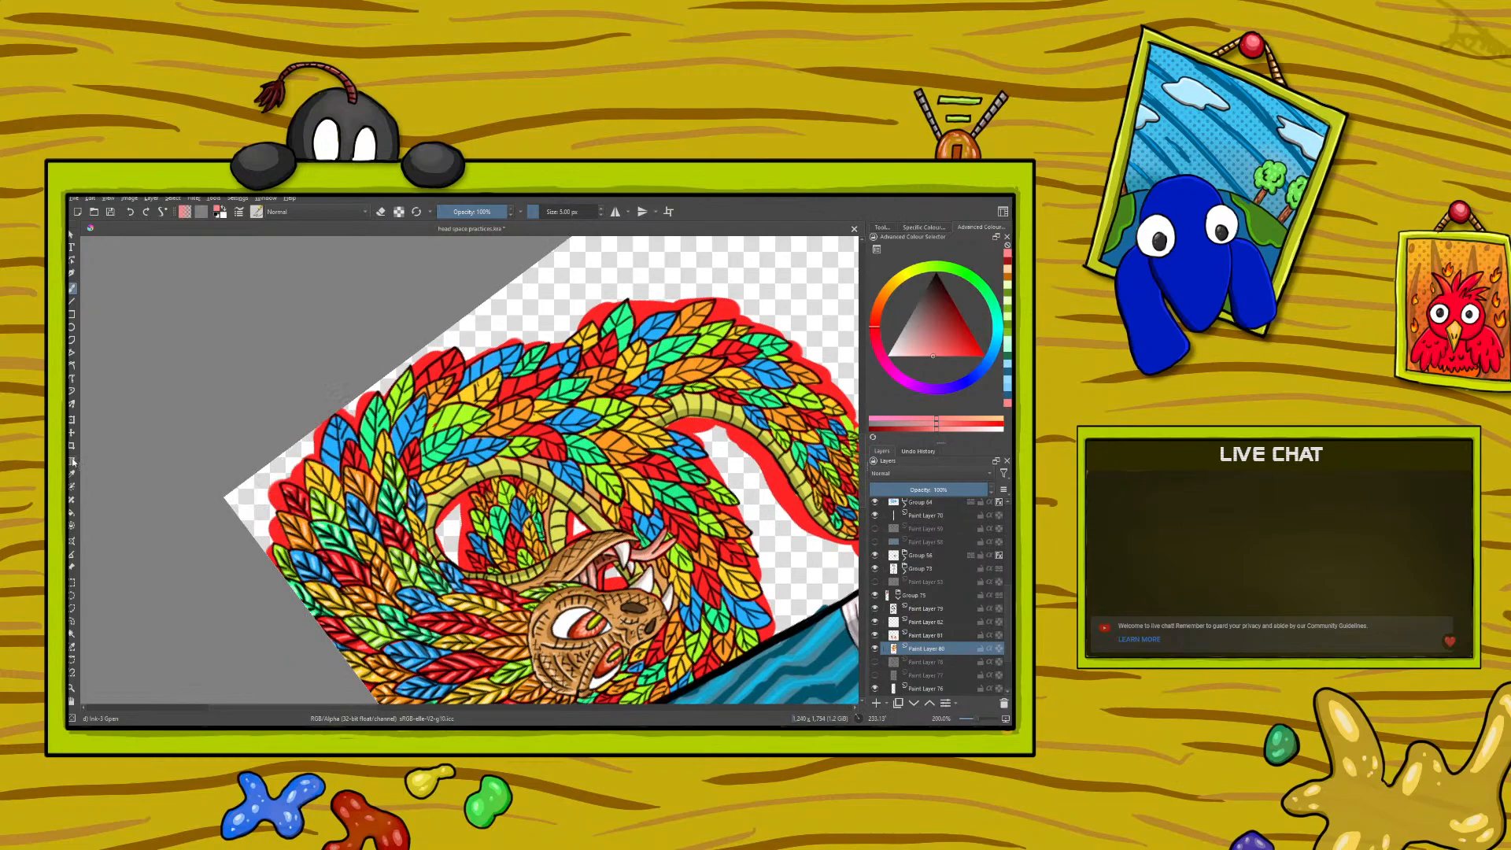
click(72, 474)
click(366, 620)
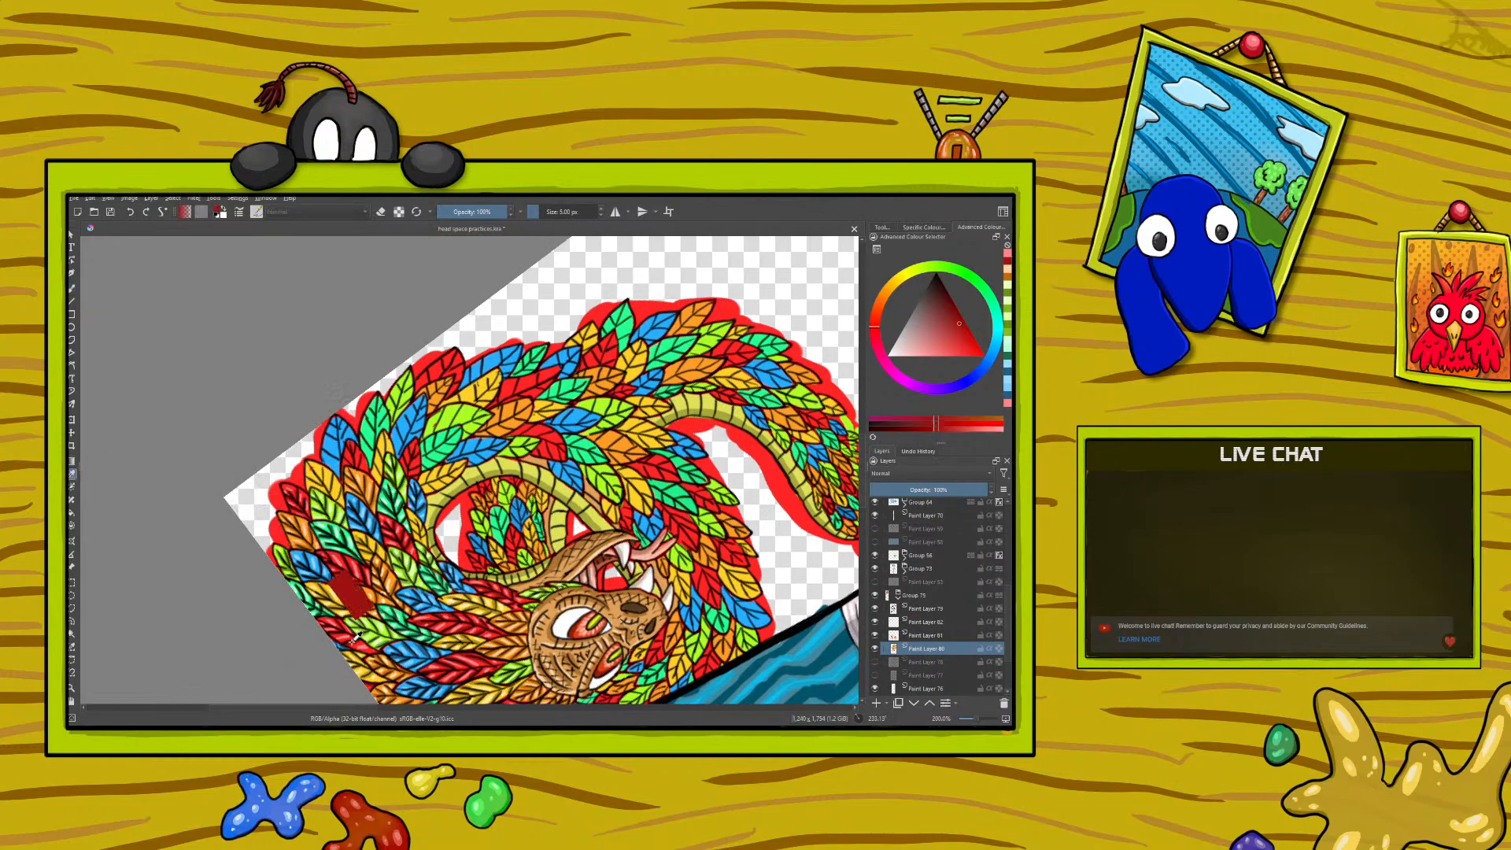
click(73, 289)
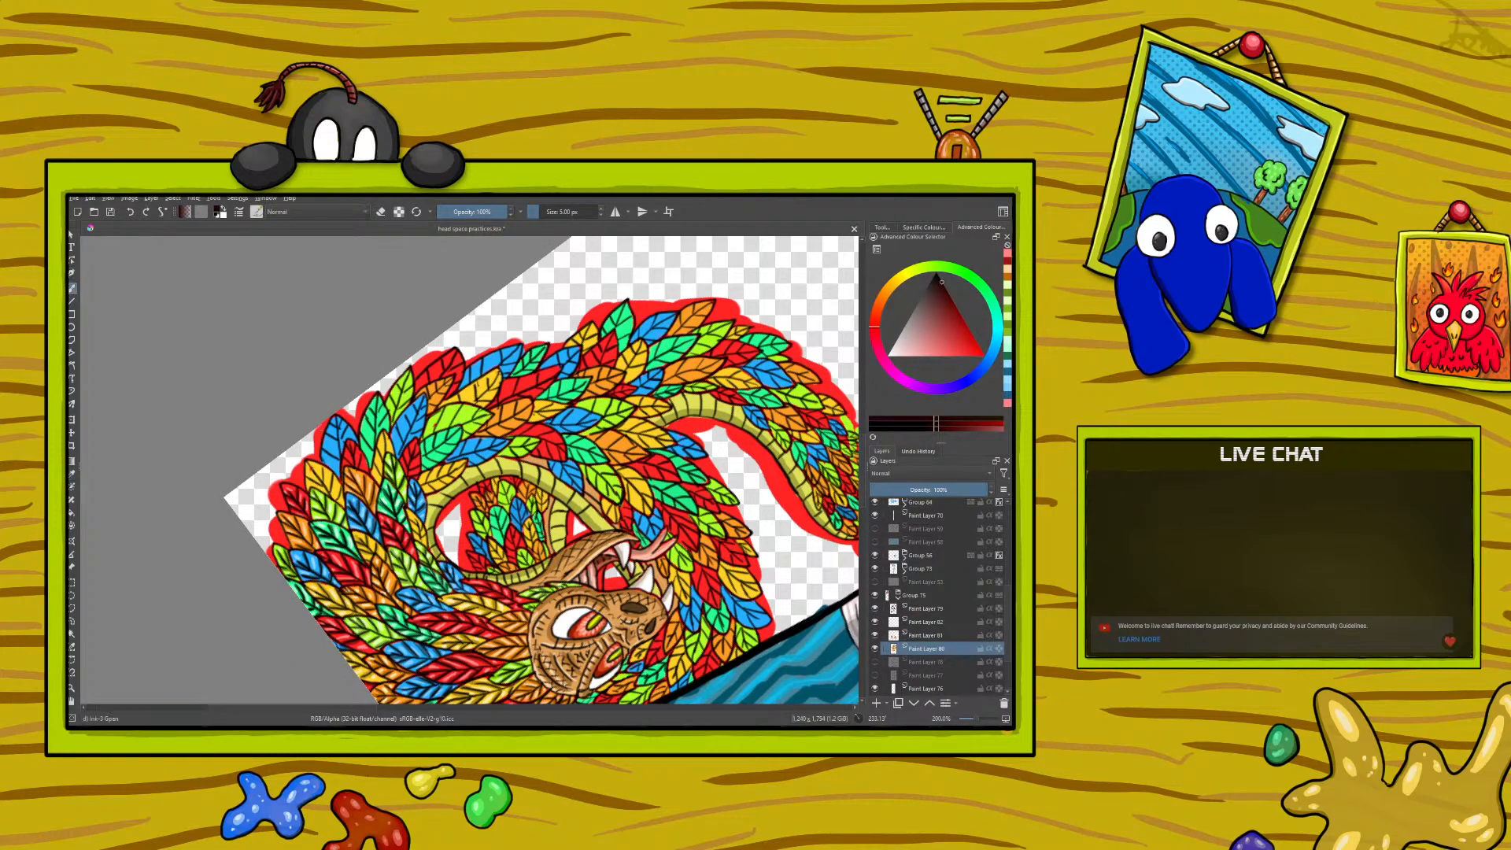
drag(348, 461, 355, 468)
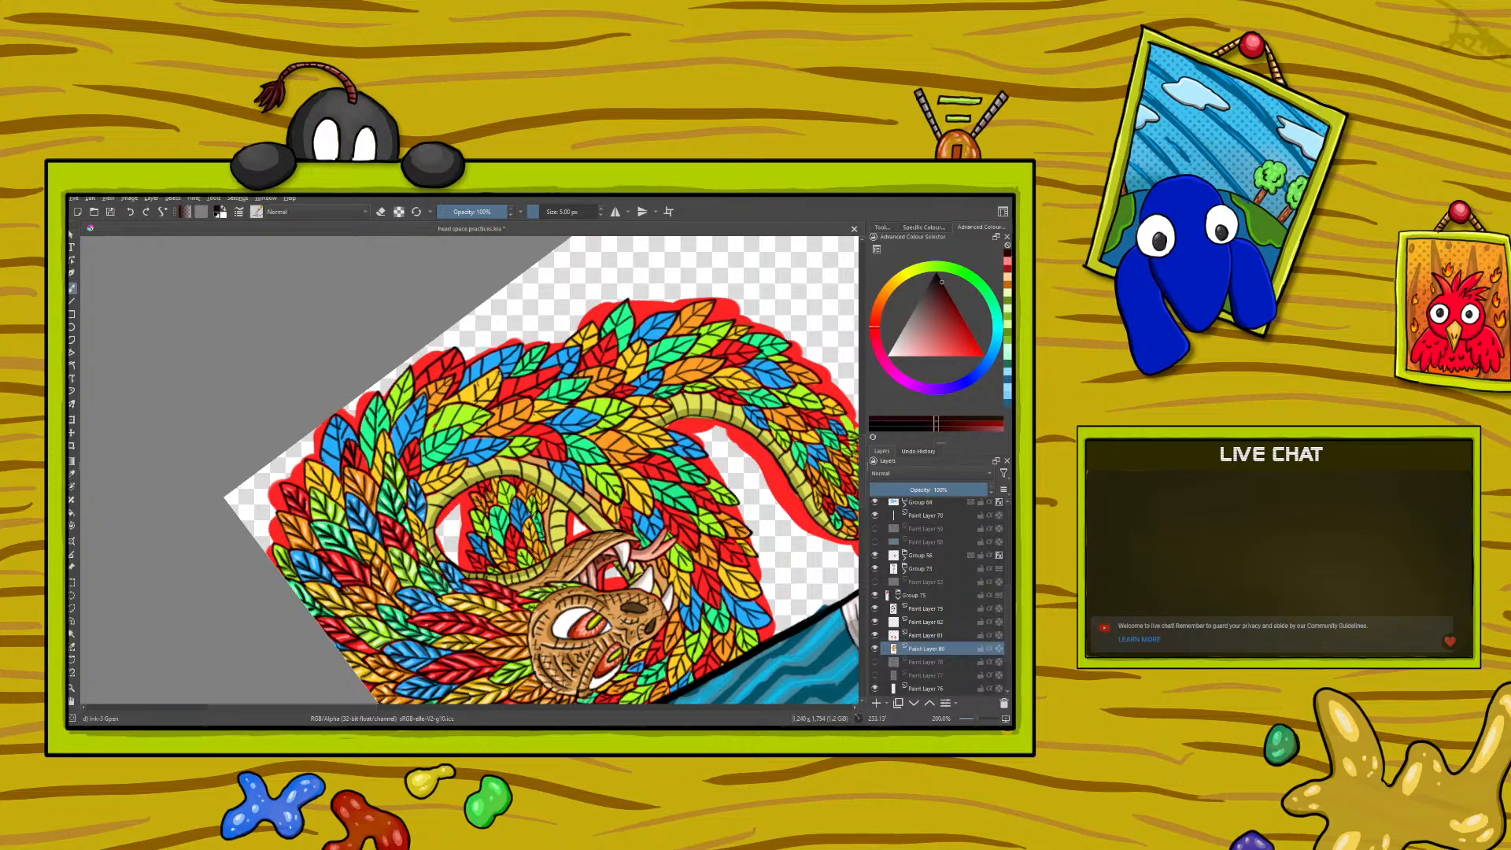
click(133, 213)
- Sample the bright base red from an existing feather and touch up the outer red feather with it
click(73, 473)
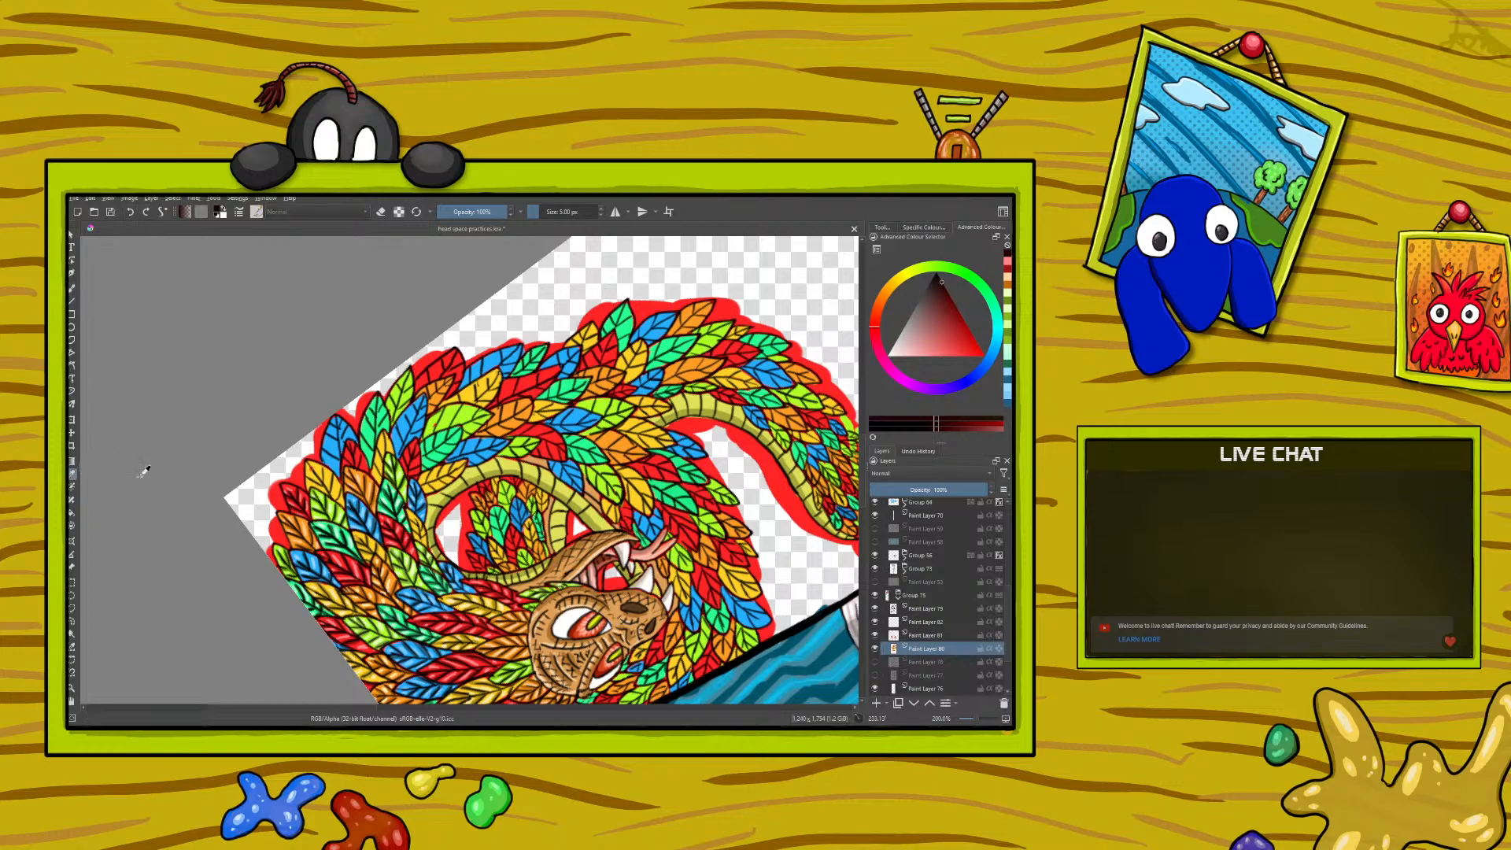
click(471, 621)
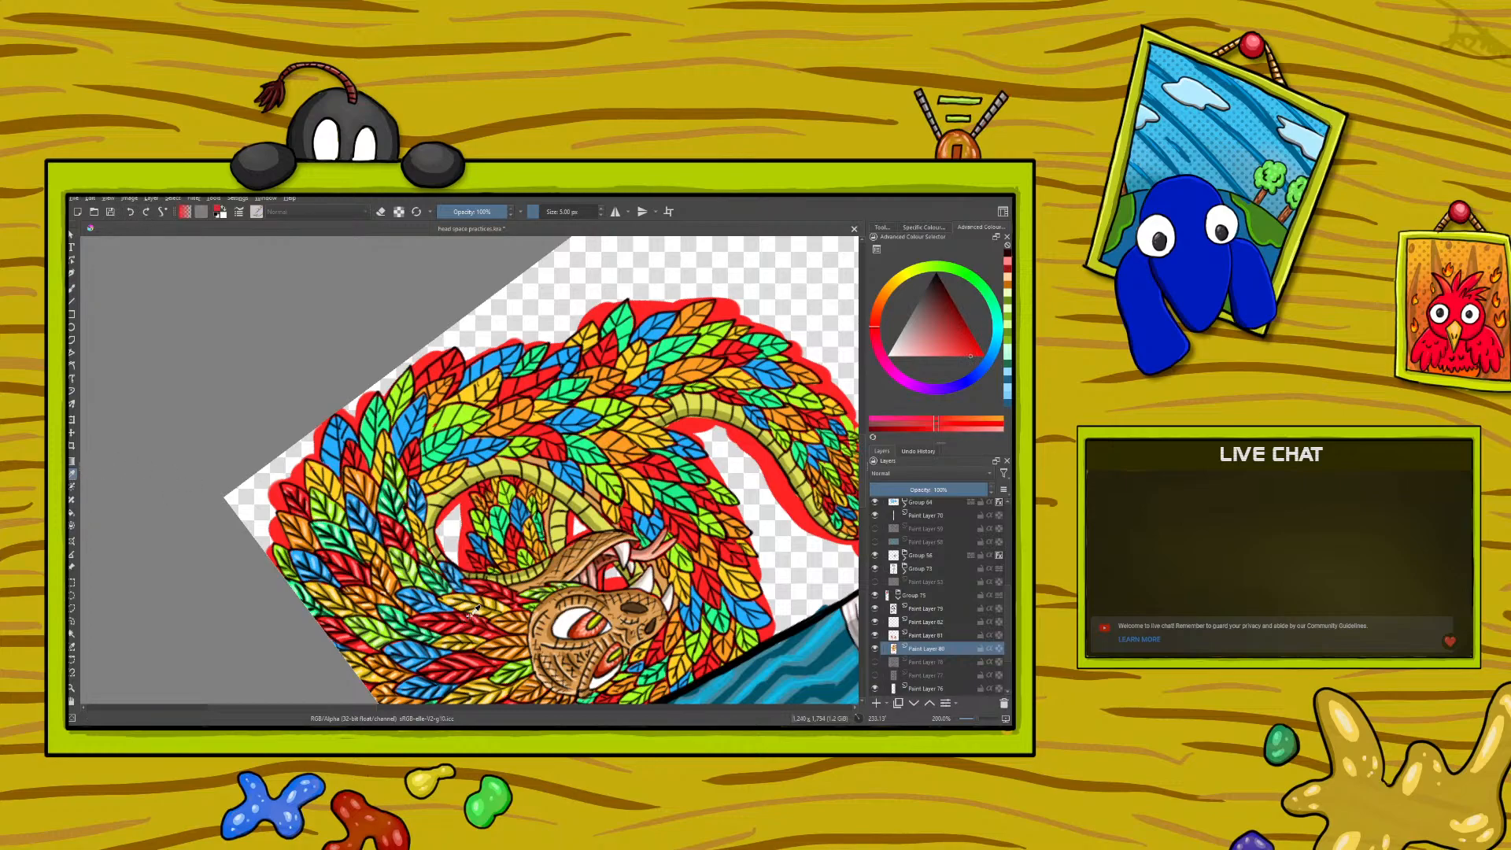
click(73, 289)
drag(351, 449, 351, 448)
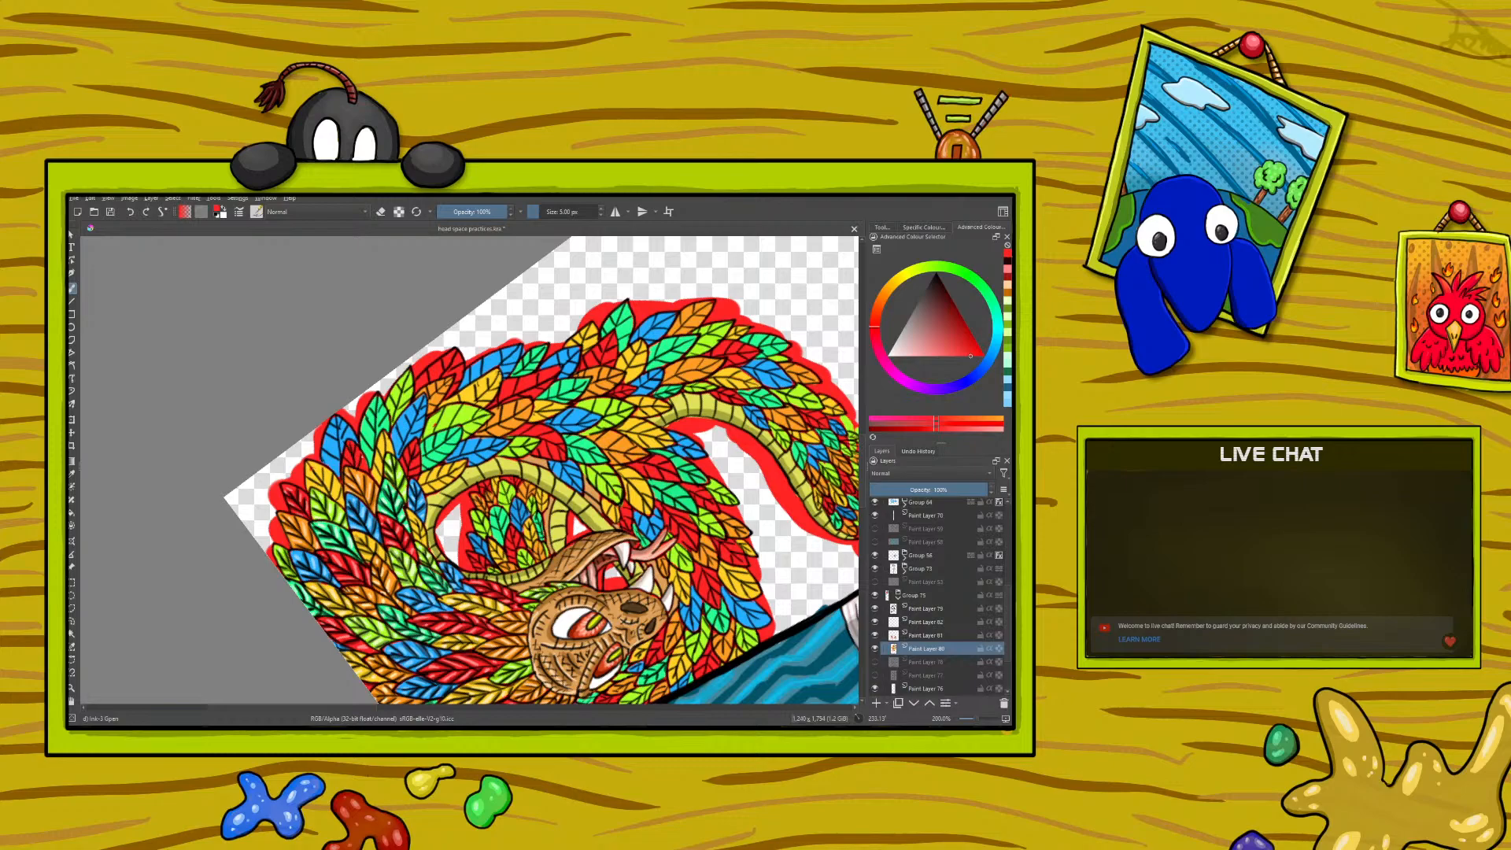
right_click(356, 459)
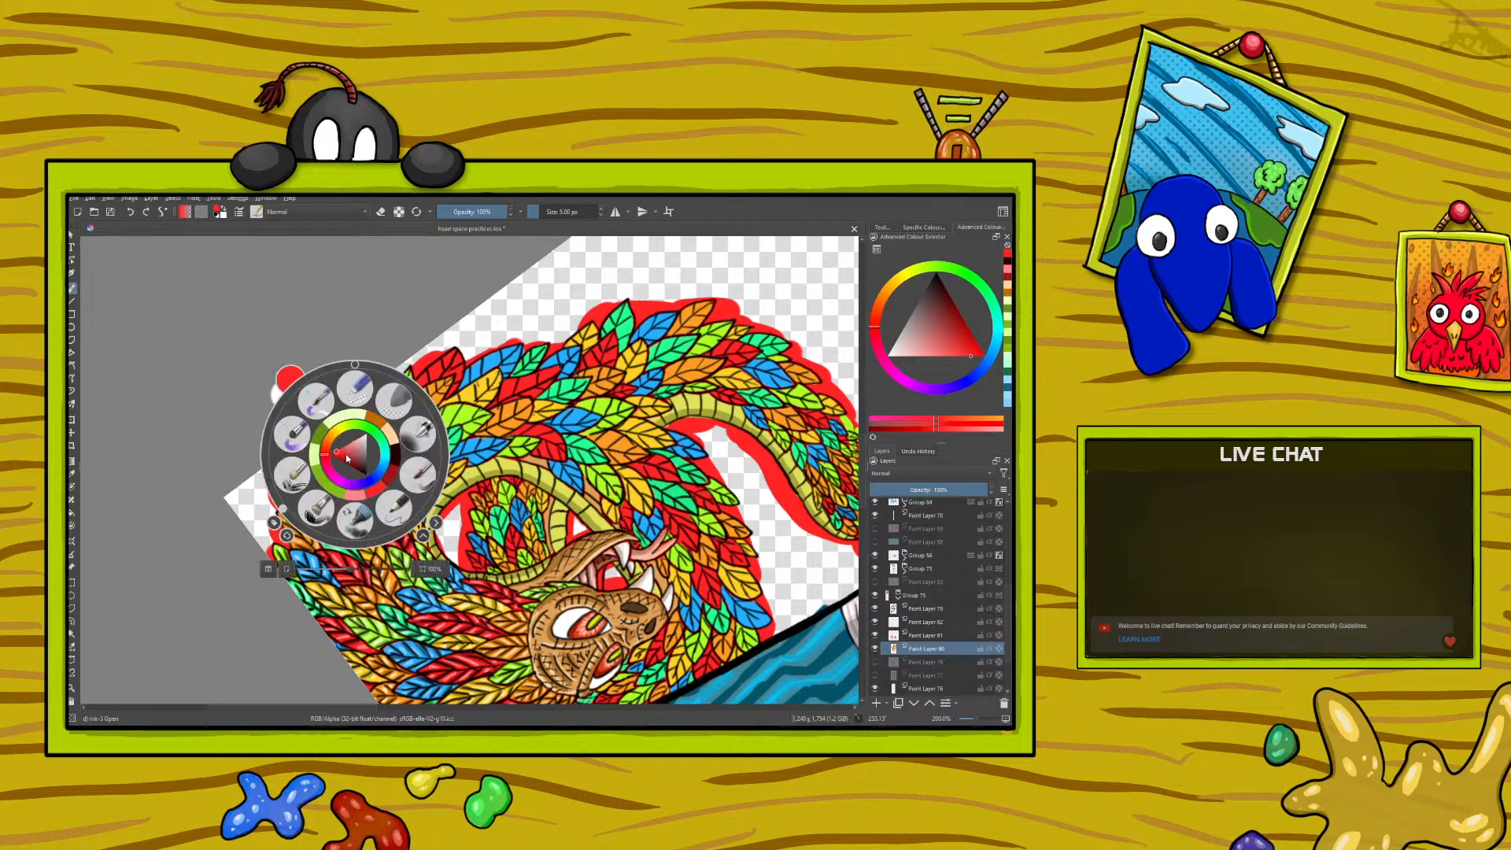
click(173, 229)
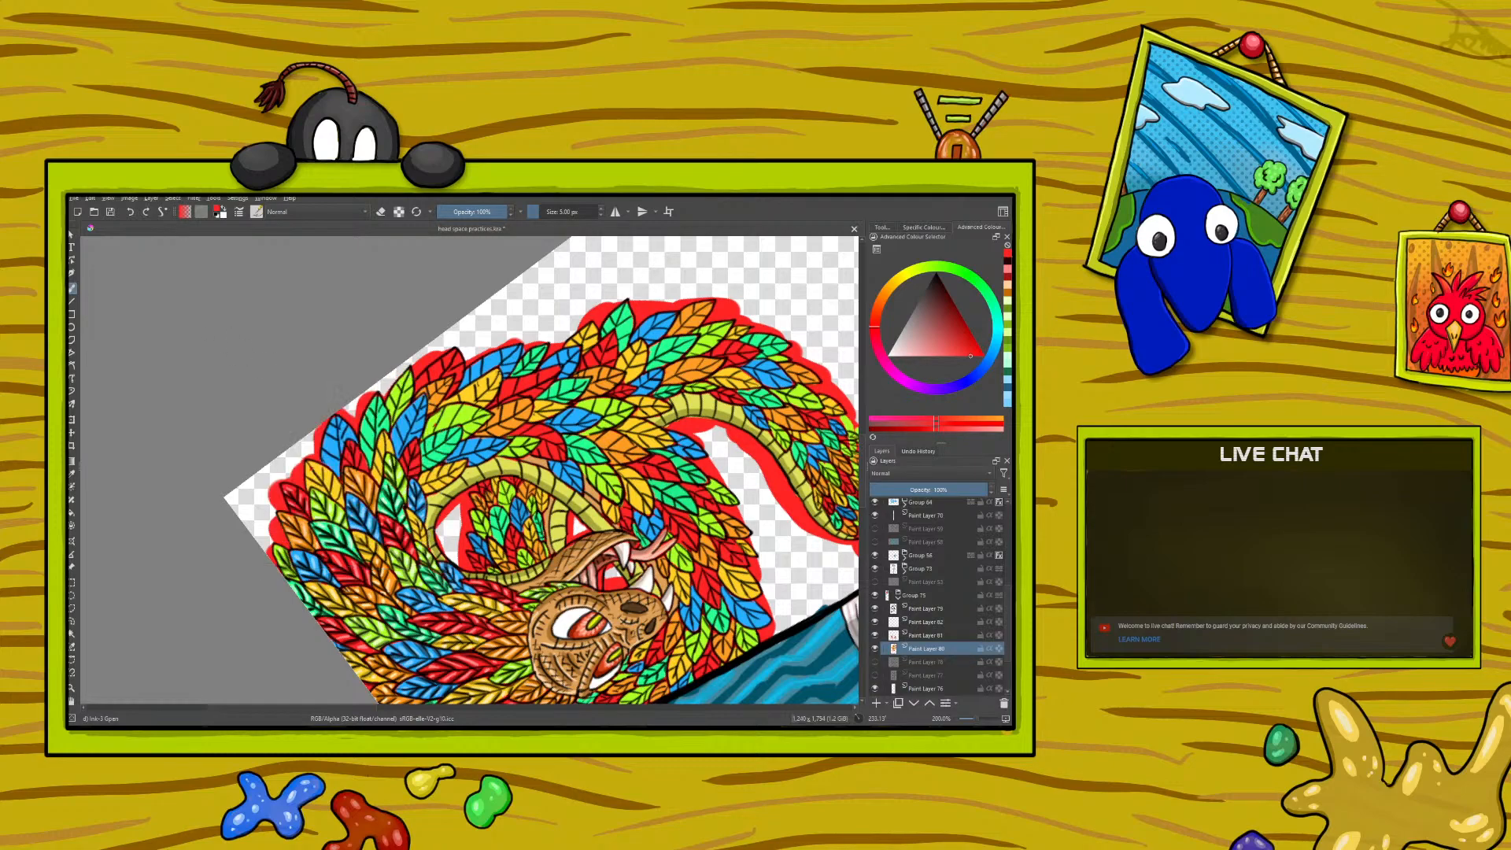
- Sample the dark red from a shaded feather, paint shadows on the outer red feather and undo the last stroke
click(72, 474)
click(355, 640)
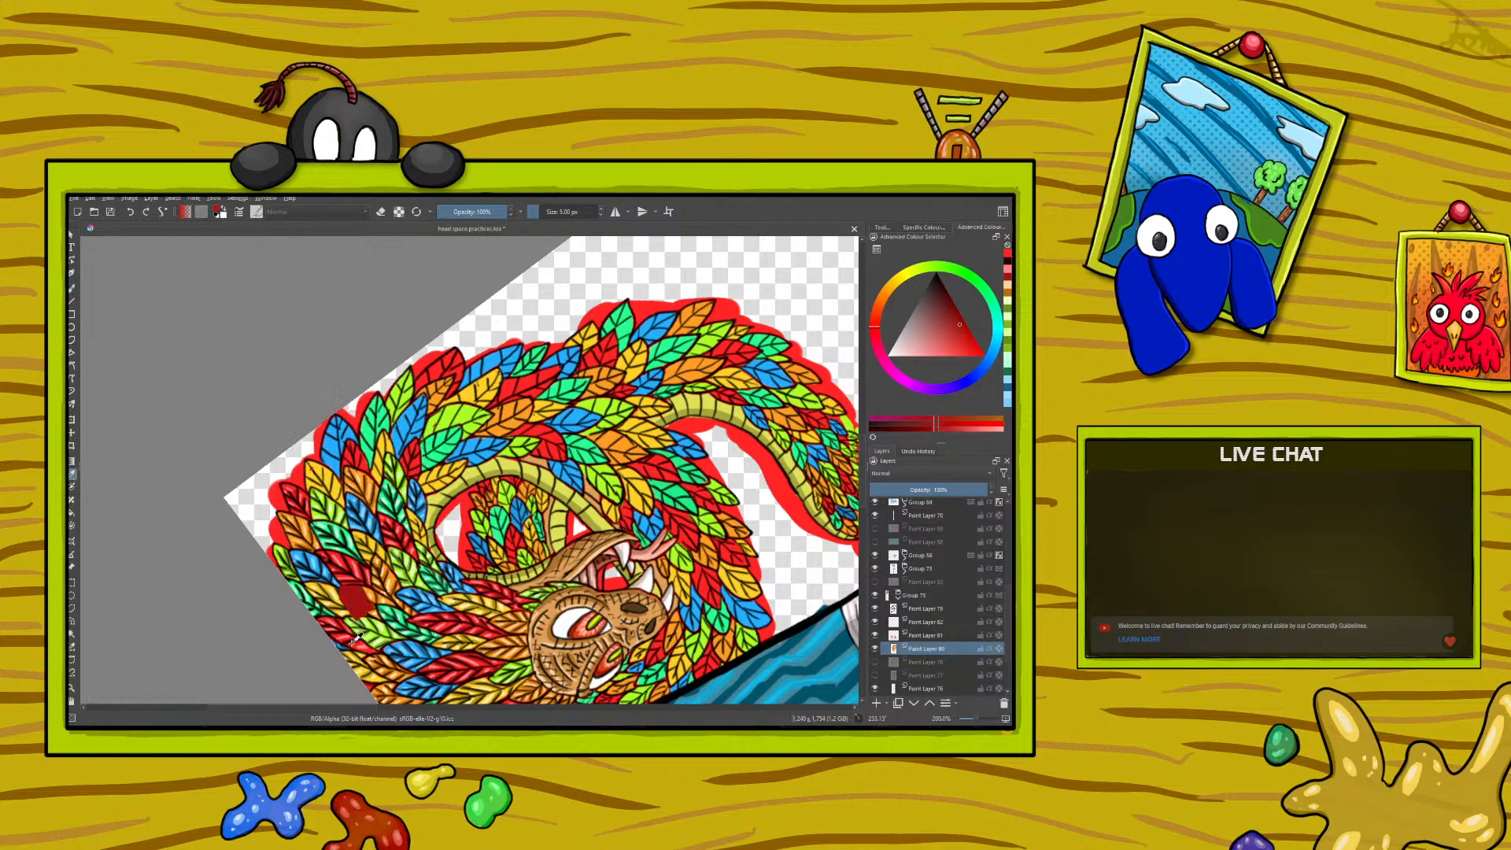
key(b)
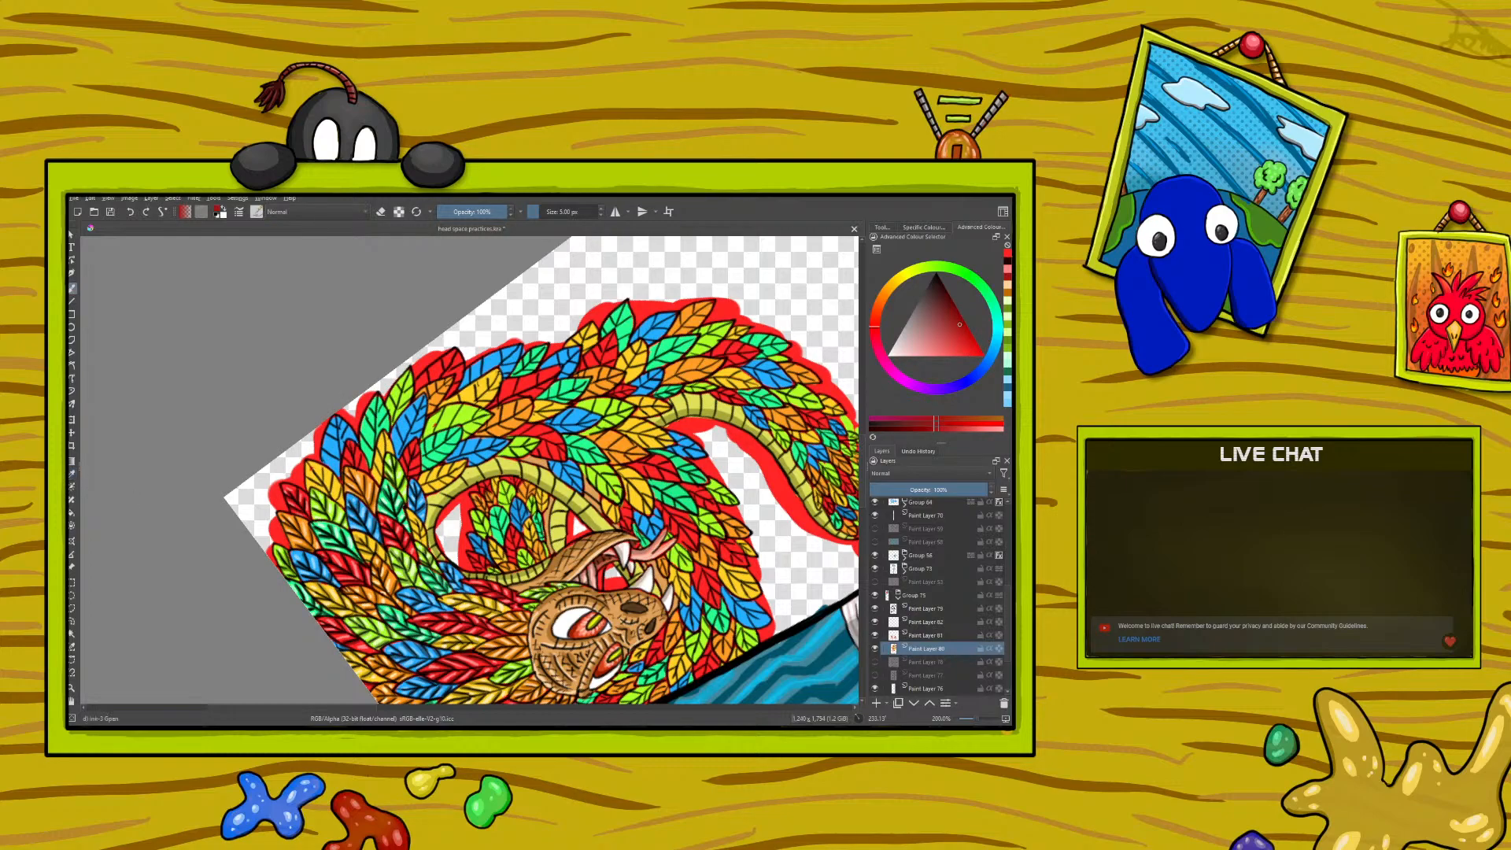
drag(354, 465, 359, 442)
drag(277, 474, 250, 511)
click(131, 214)
- Sample the pale red from a highlighted feather and paint highlights on the same outer red feather
click(72, 474)
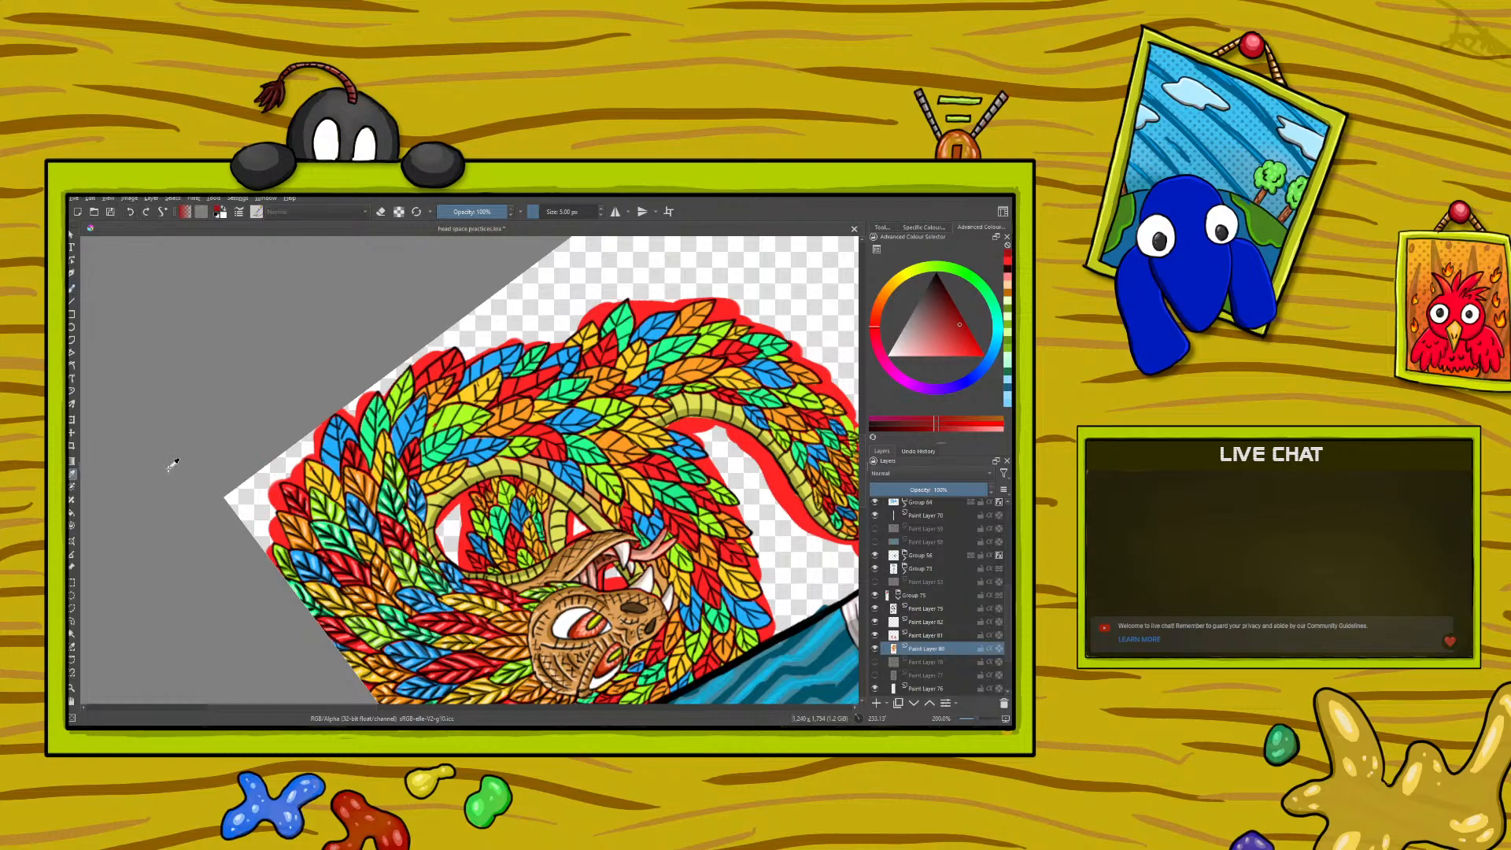
click(358, 572)
click(72, 288)
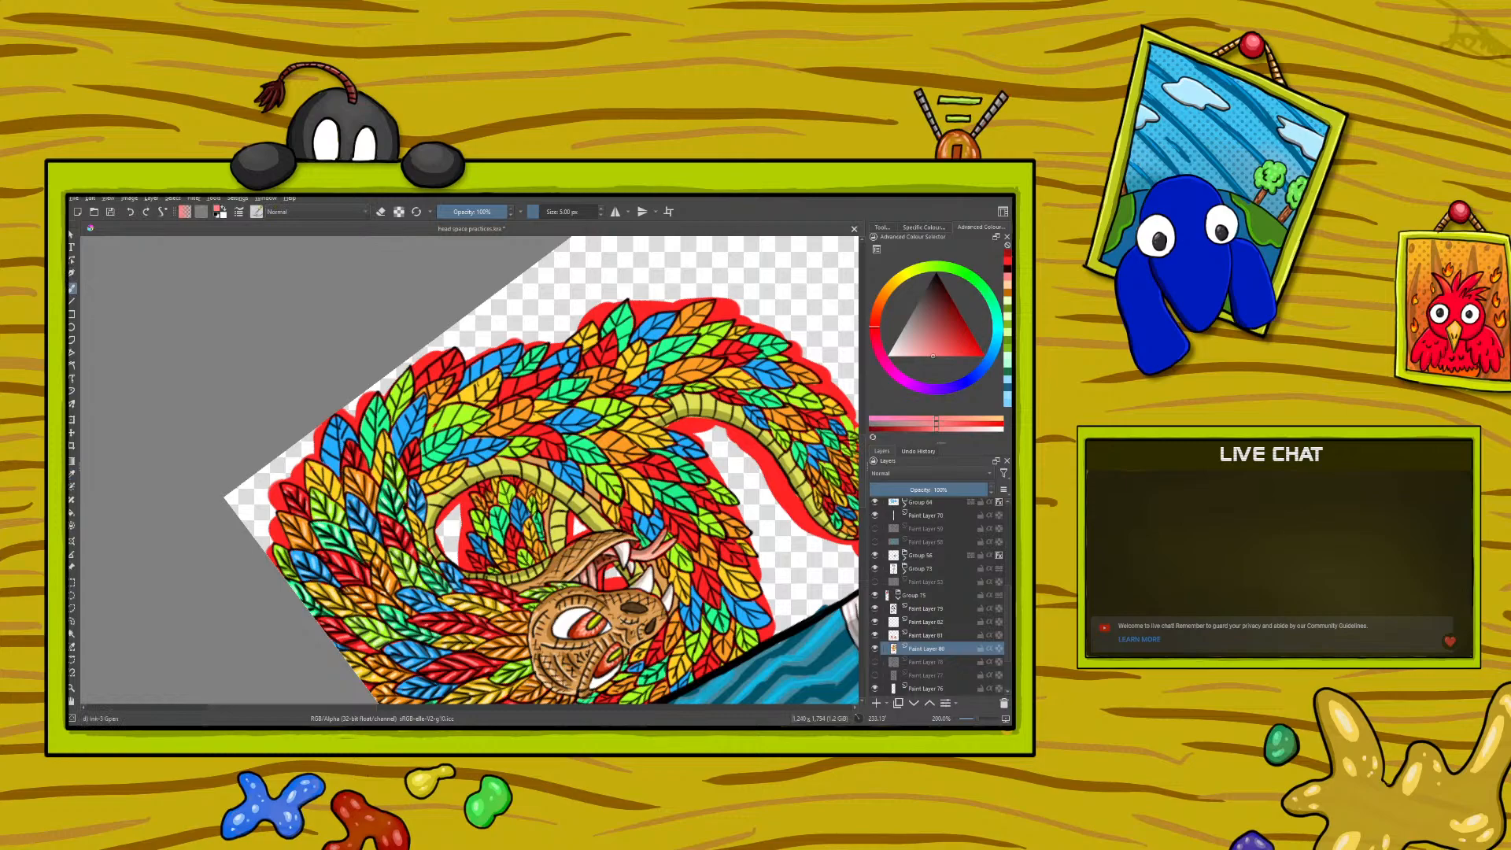
drag(350, 455, 355, 465)
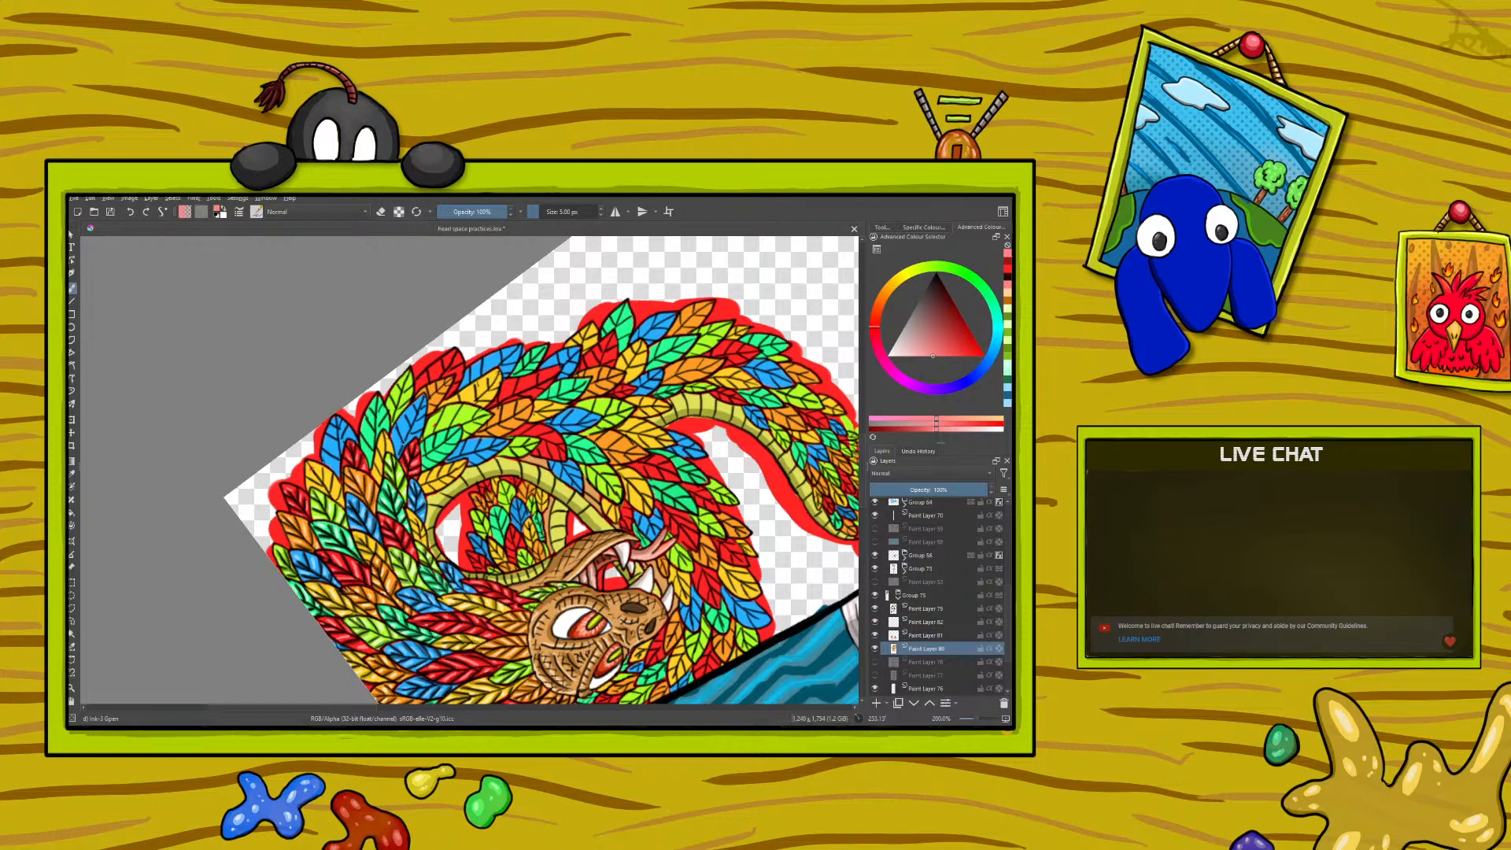
- Sample the dark blue from a shaded feather and paint shadows on the outer blue feather
click(73, 473)
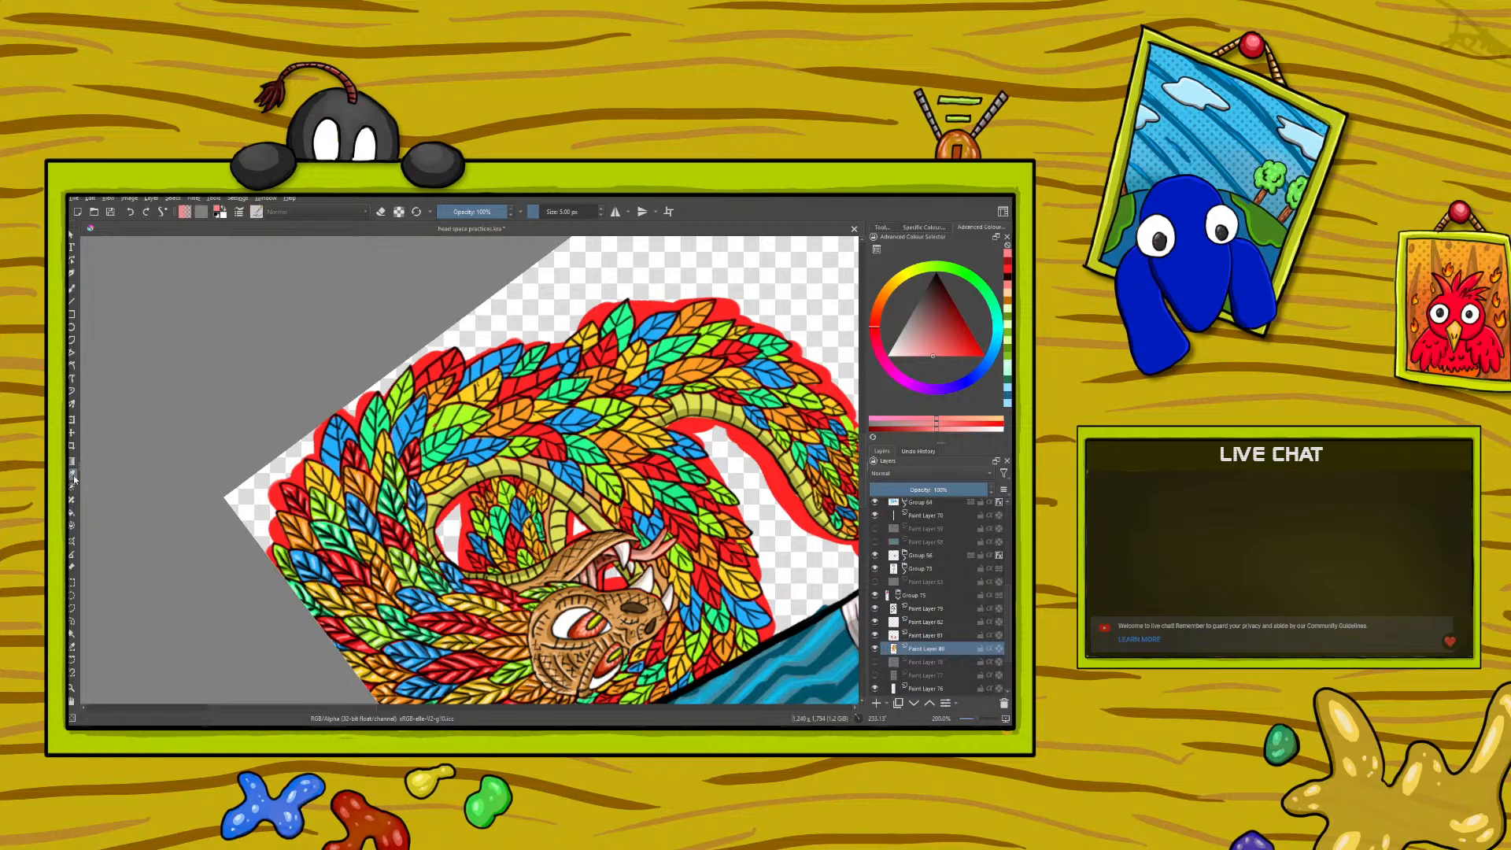
click(329, 562)
key(b)
mouse_move(338, 459)
mouse_down()
mouse_move(326, 451)
mouse_move(340, 437)
mouse_up()
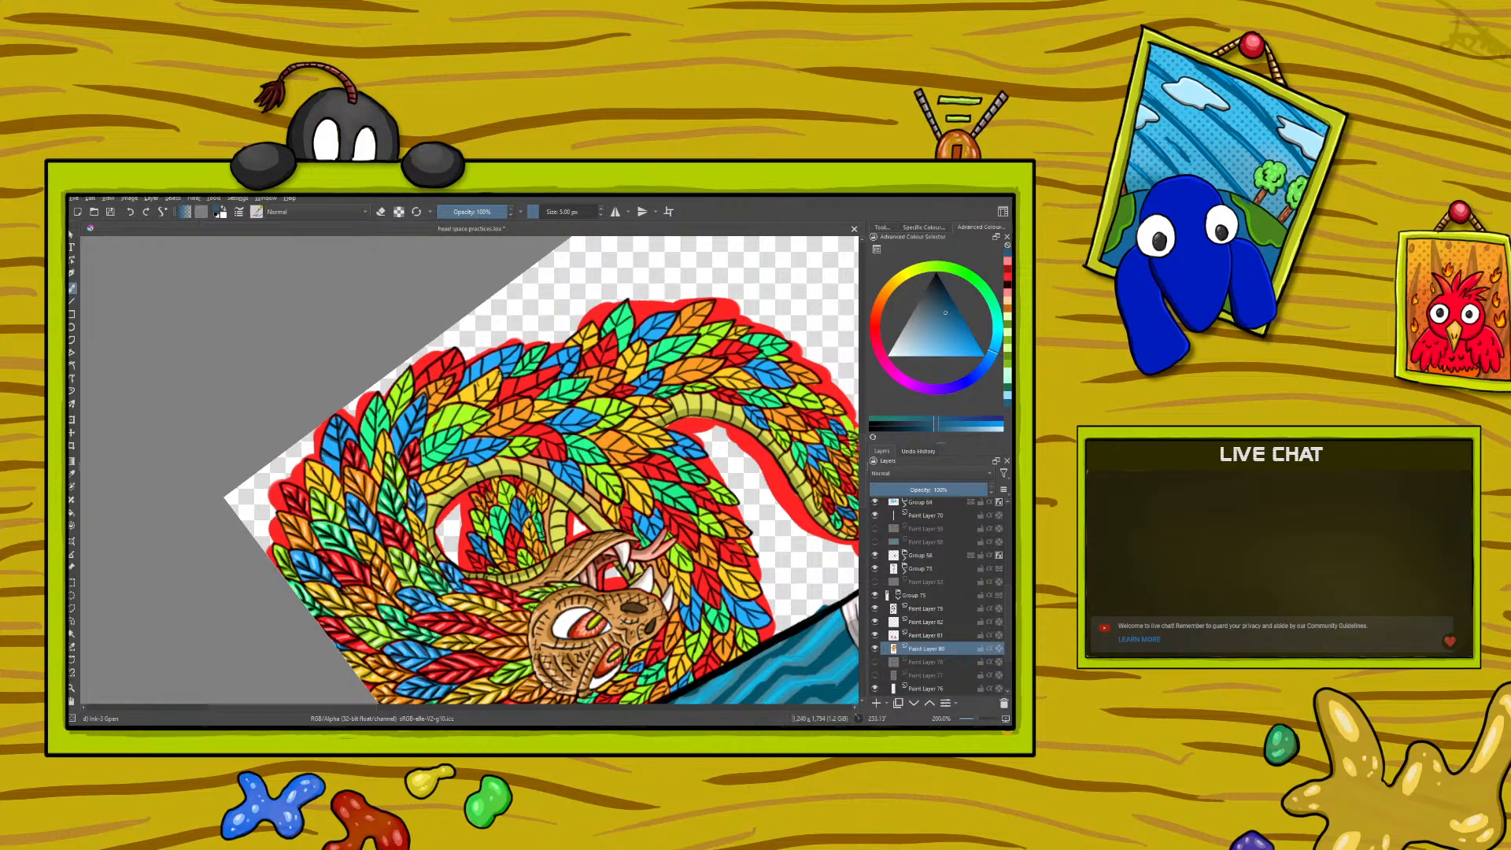
- Sample the pale blue from a highlighted feather and paint highlights on the outer blue feather
right_click(286, 456)
drag(211, 518, 260, 551)
click(462, 454)
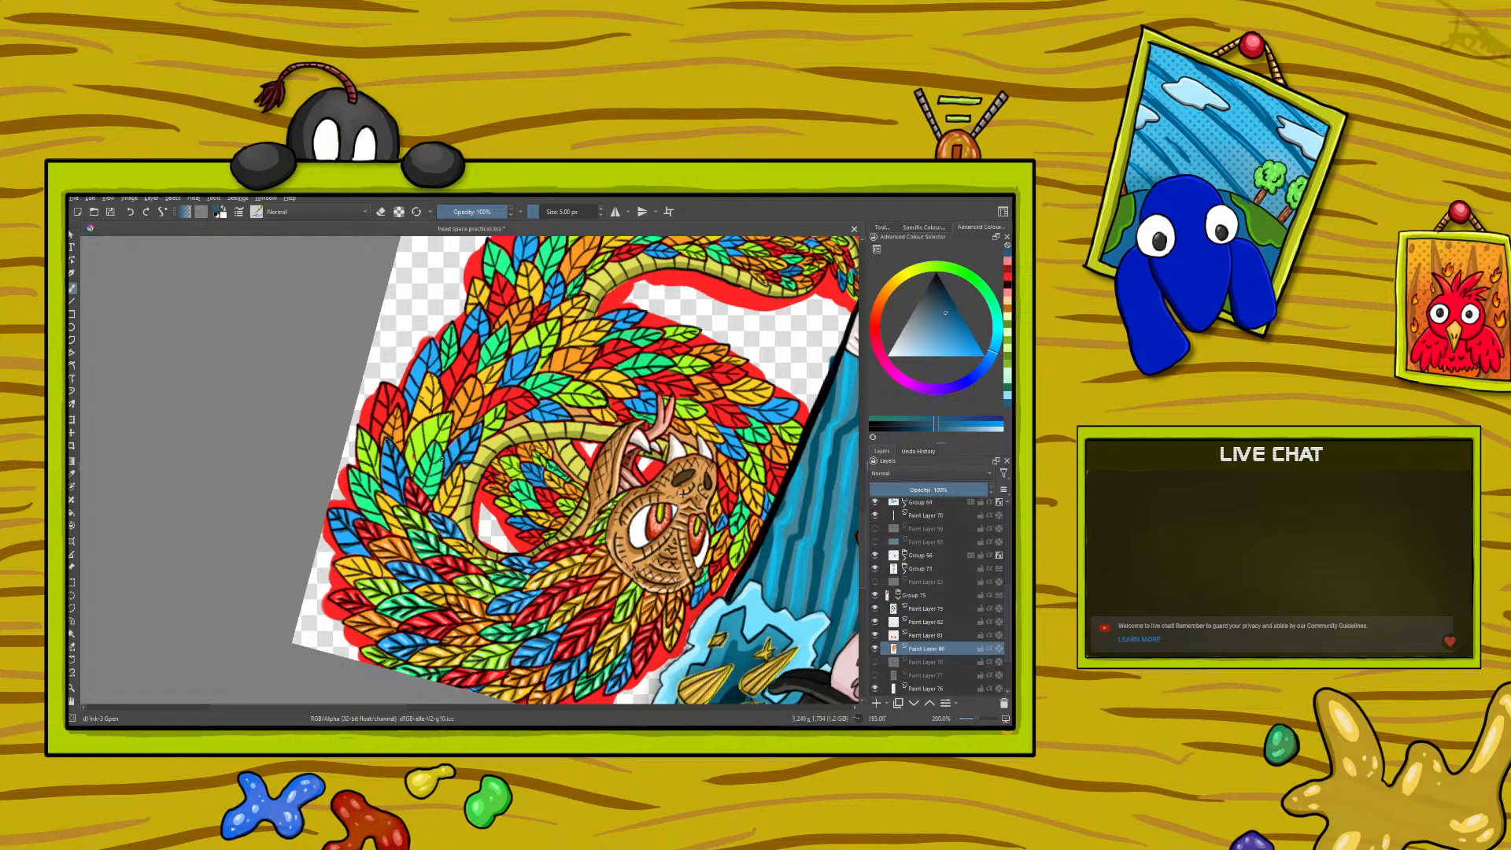
key(p)
click(411, 559)
click(72, 289)
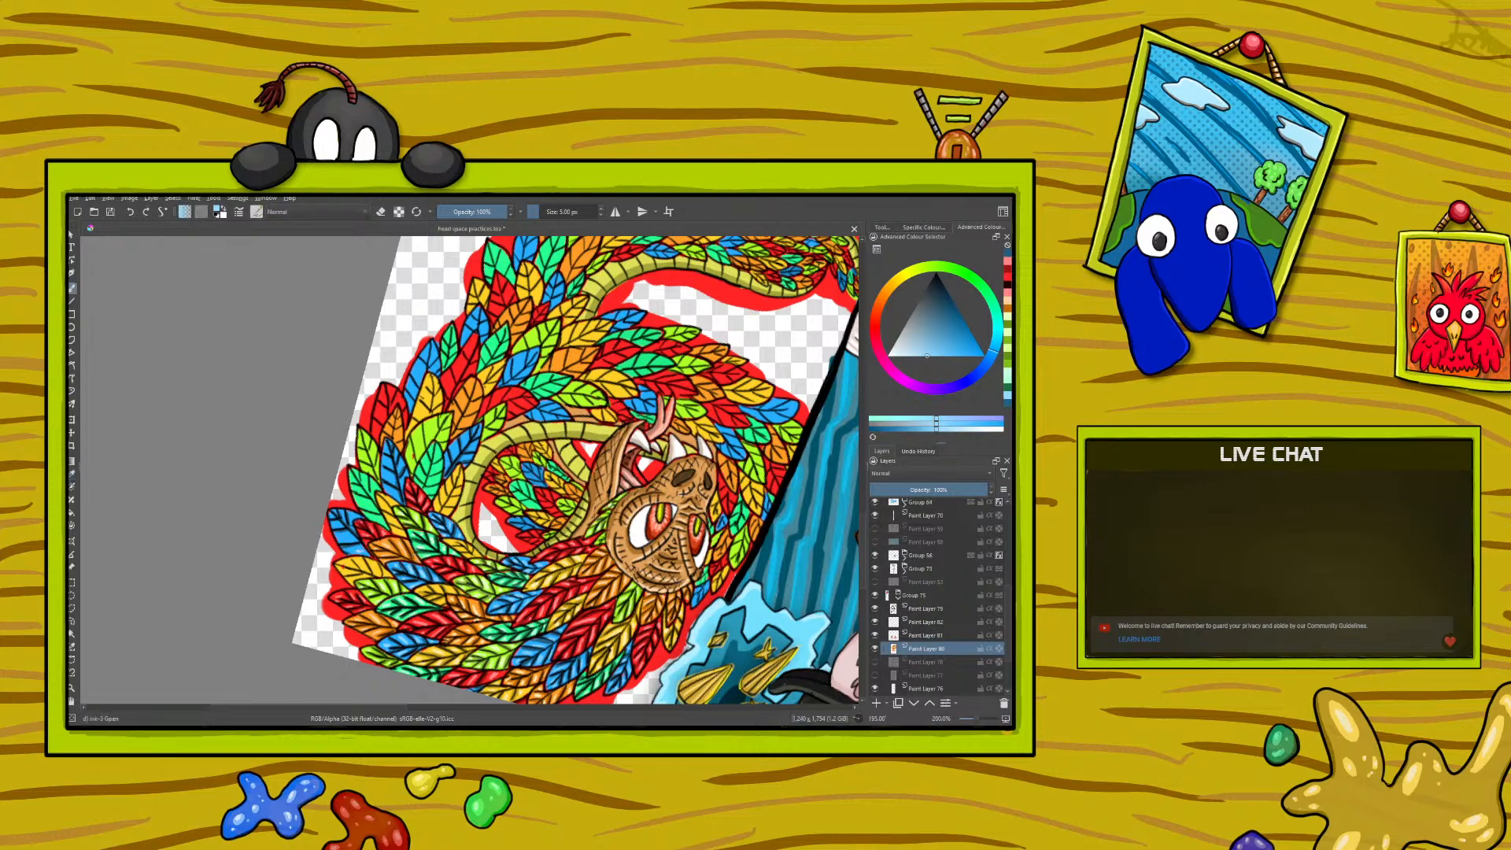
drag(336, 531, 342, 543)
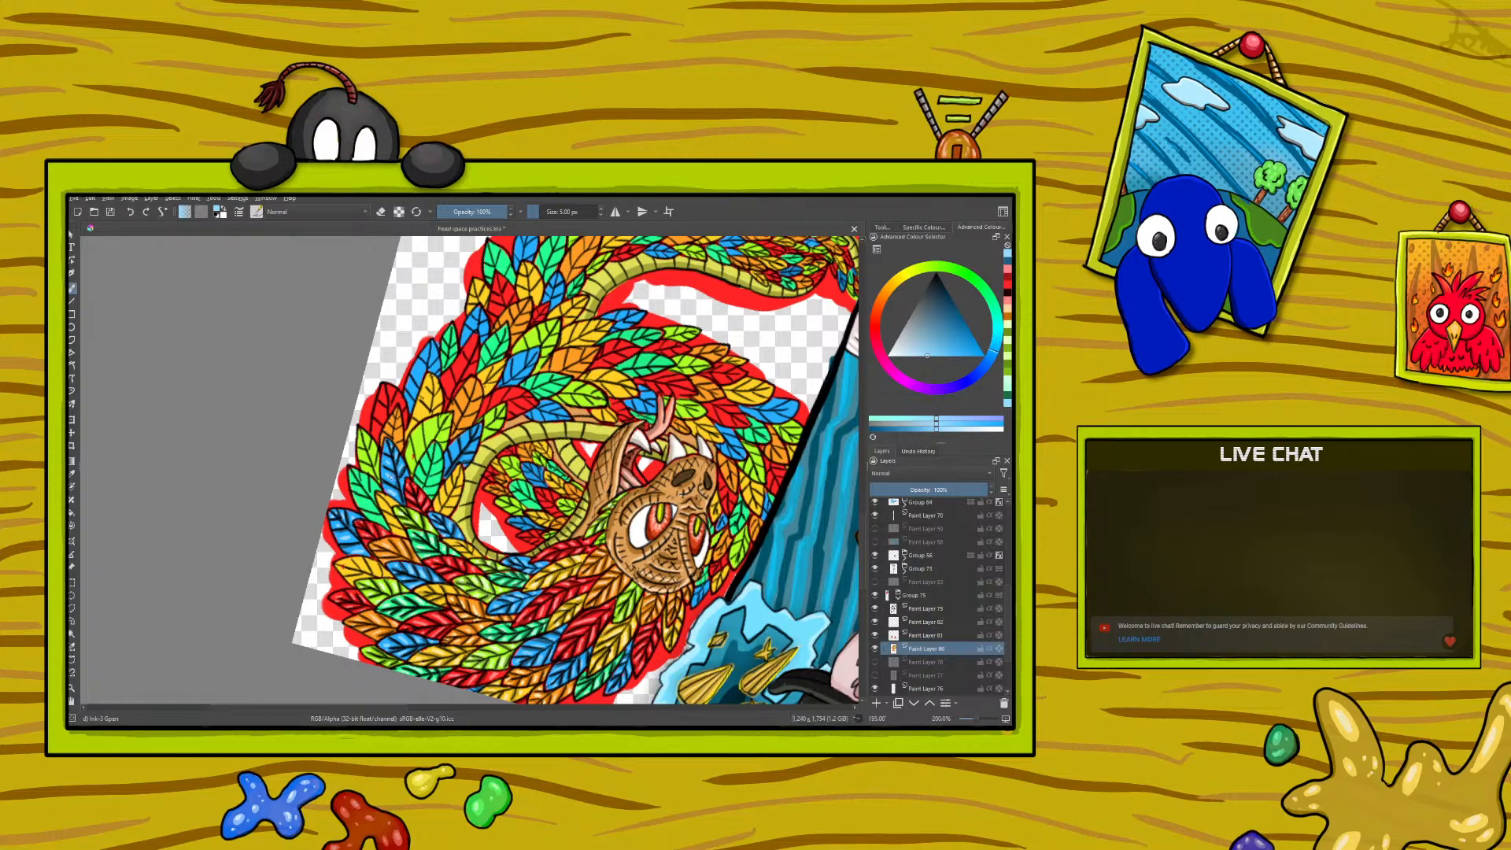
- Sample the dark orange from a shaded feather and paint shadows on the next orange feather
right_click(246, 456)
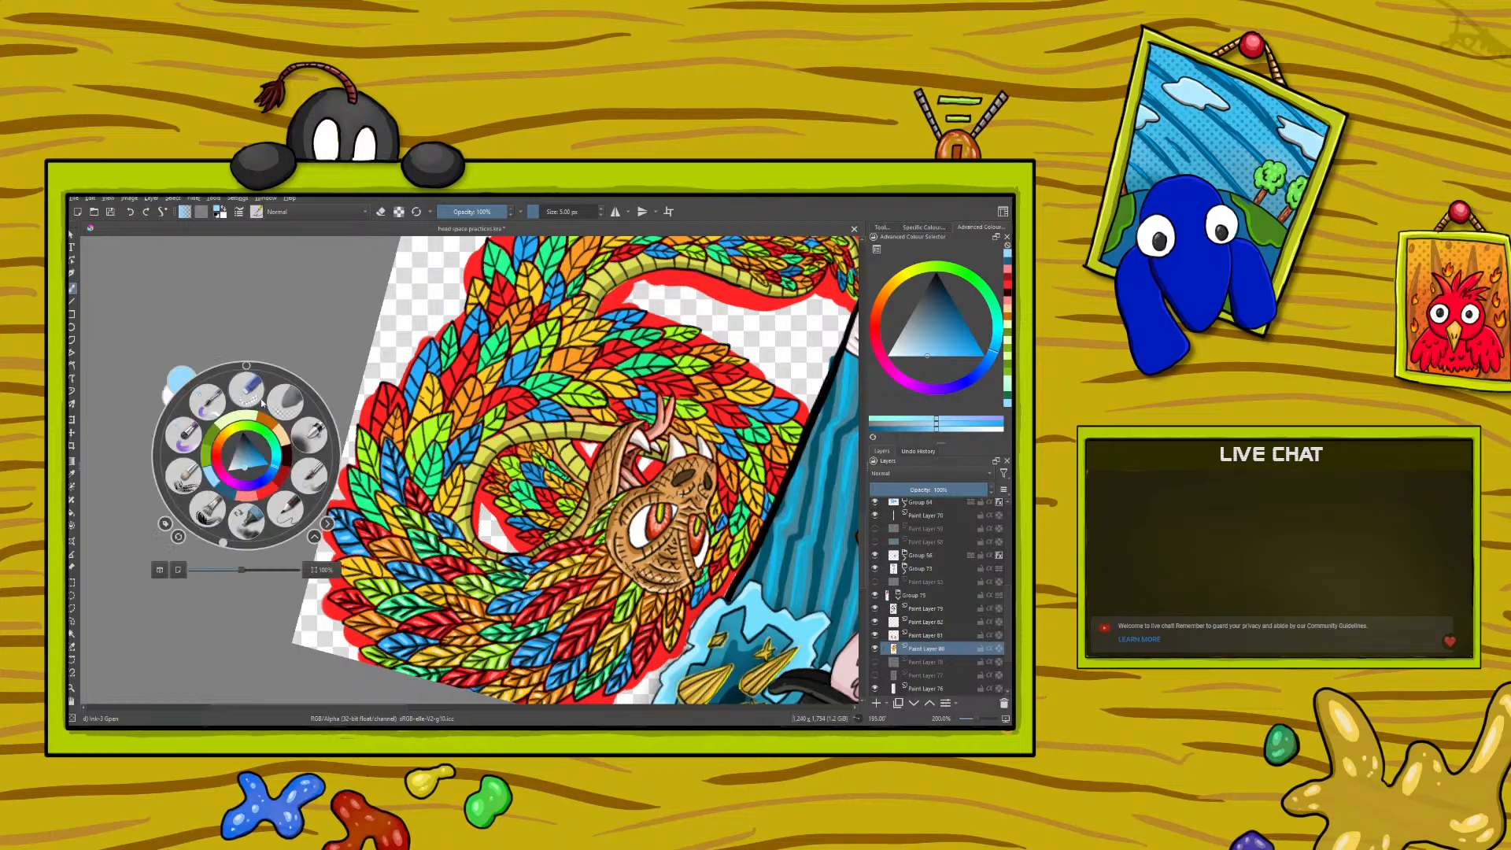
drag(223, 544, 204, 573)
right_click(205, 573)
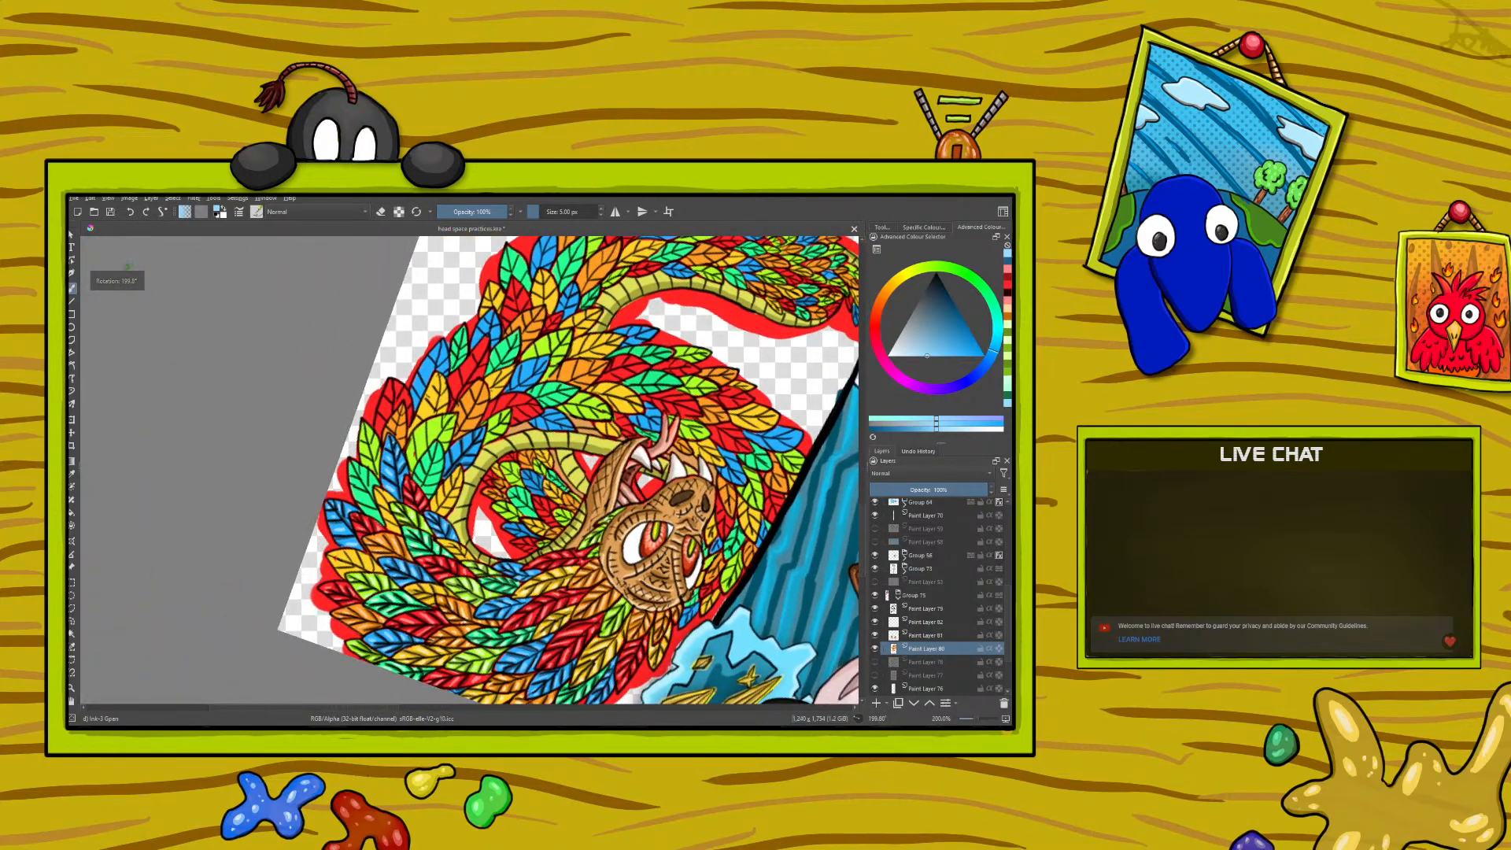
drag(384, 709, 419, 696)
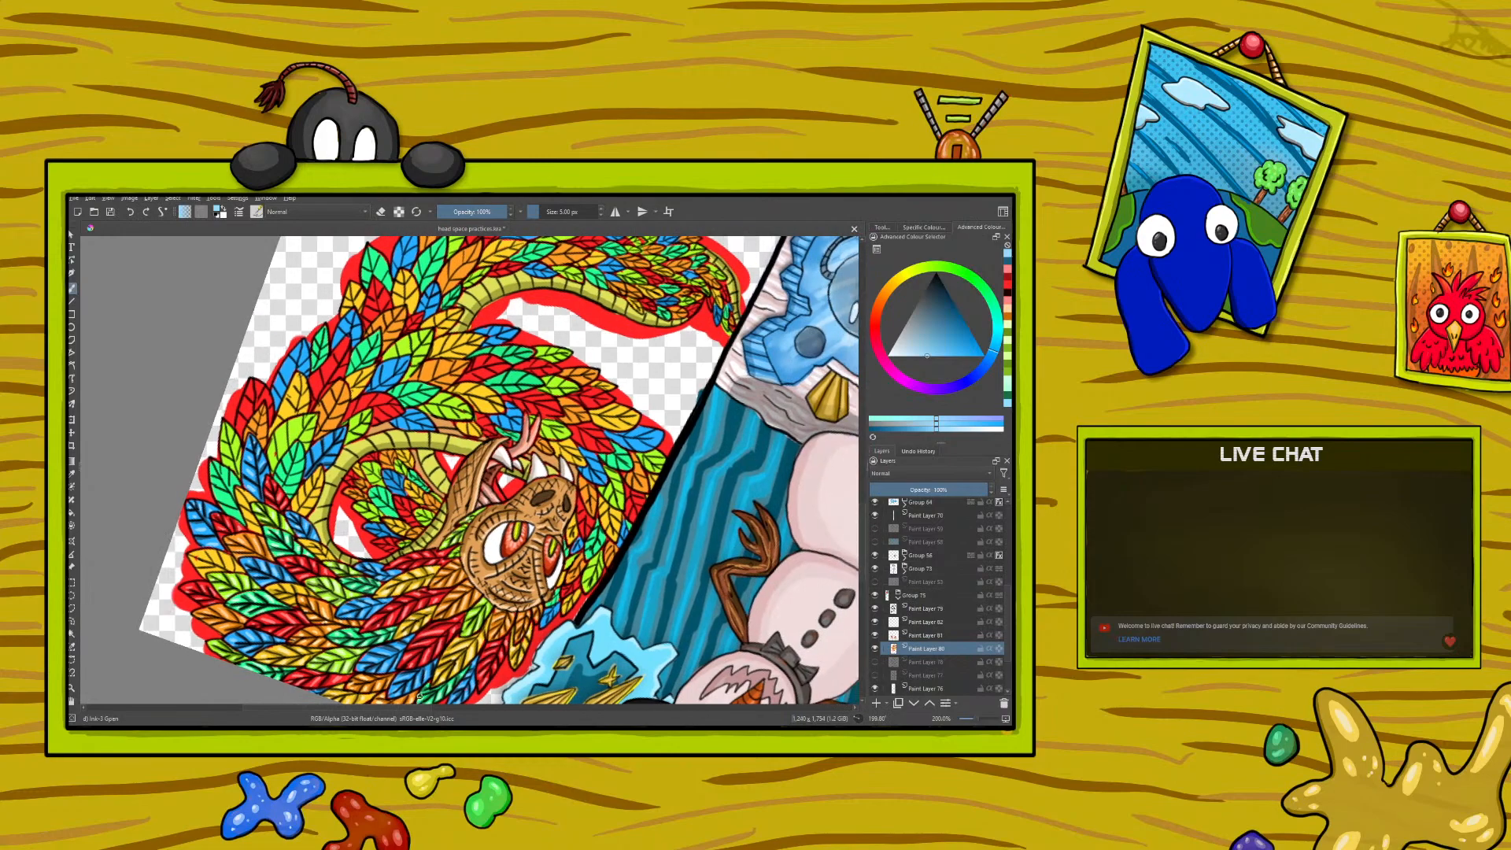
click(72, 475)
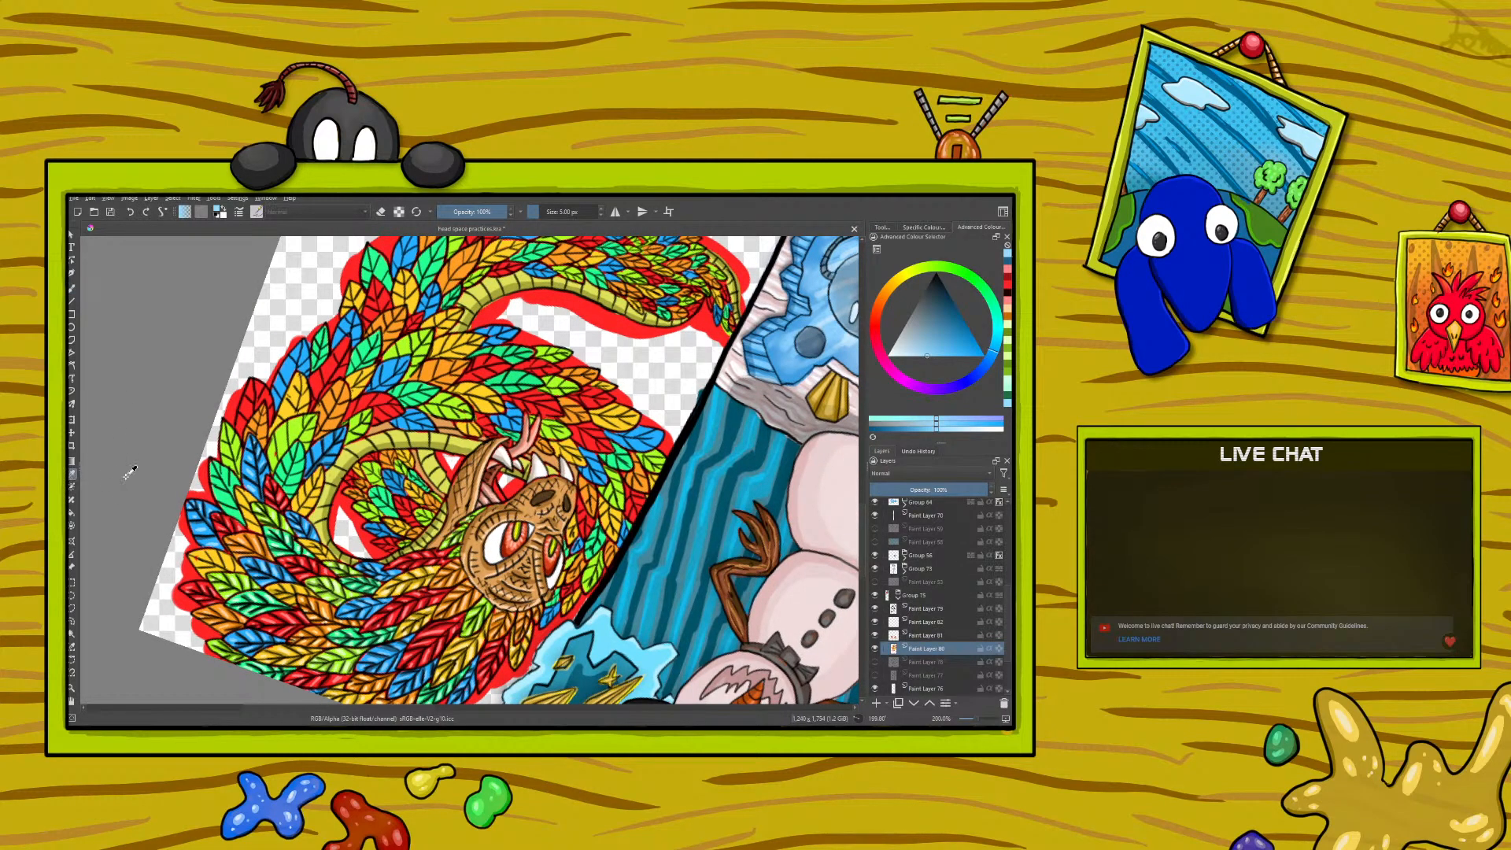
click(266, 545)
key(b)
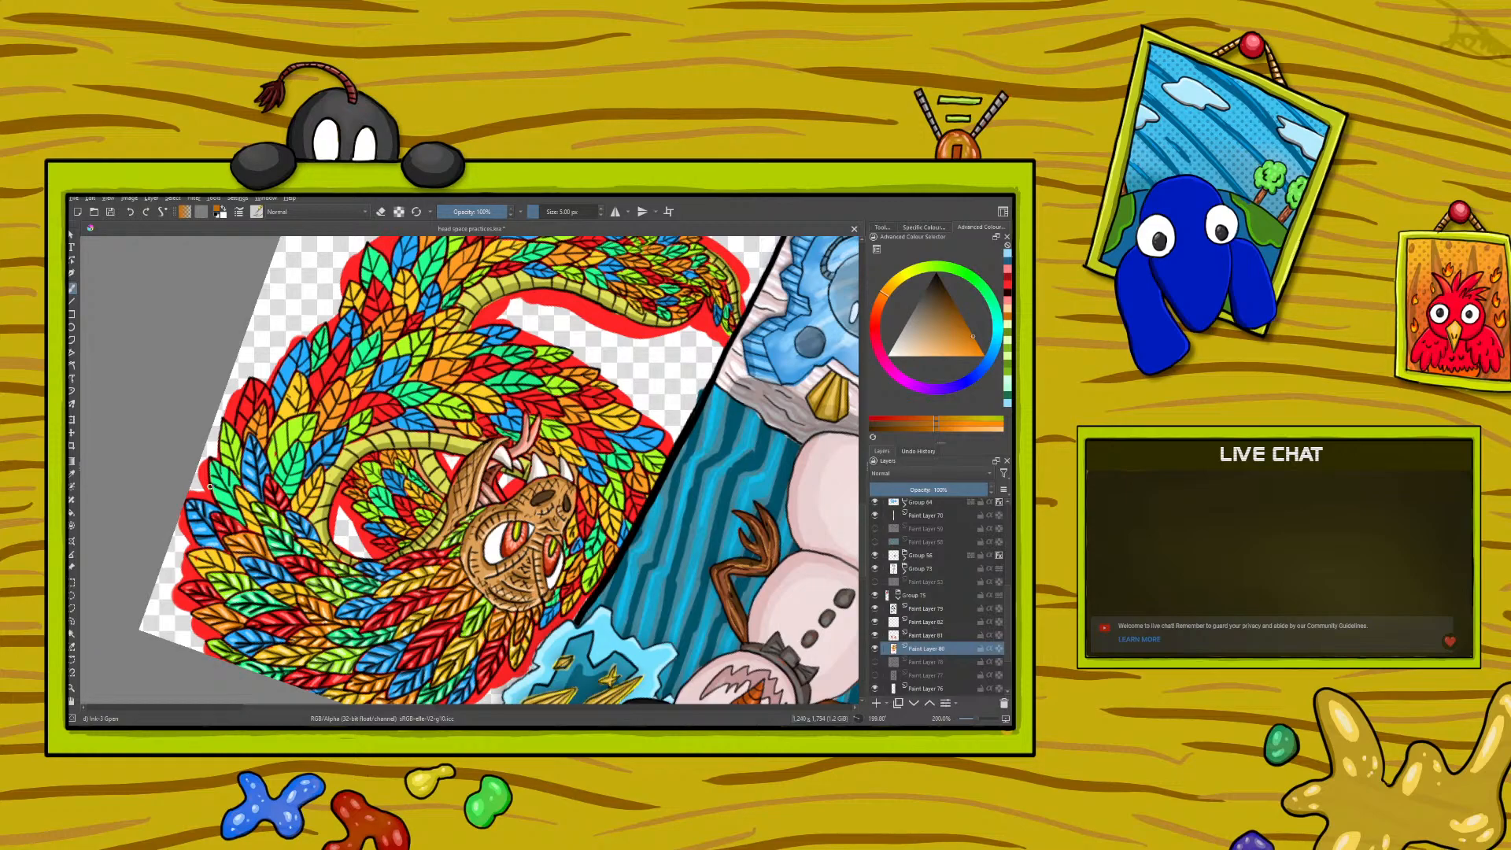
- Sample the pale cream yellow from a highlighted feather and paint highlights with it on the next feather
click(71, 474)
click(288, 647)
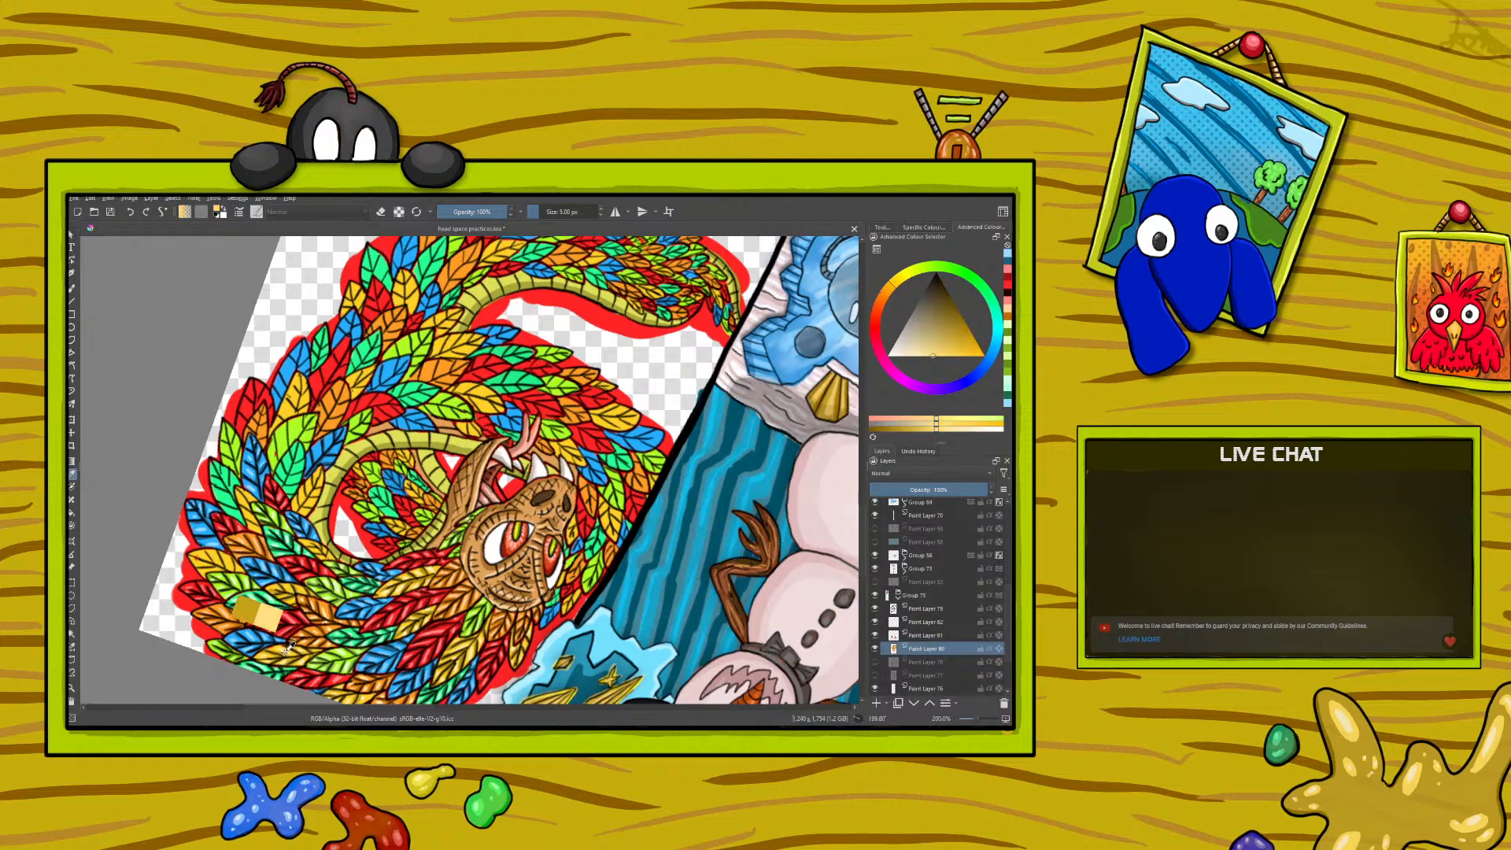
click(289, 647)
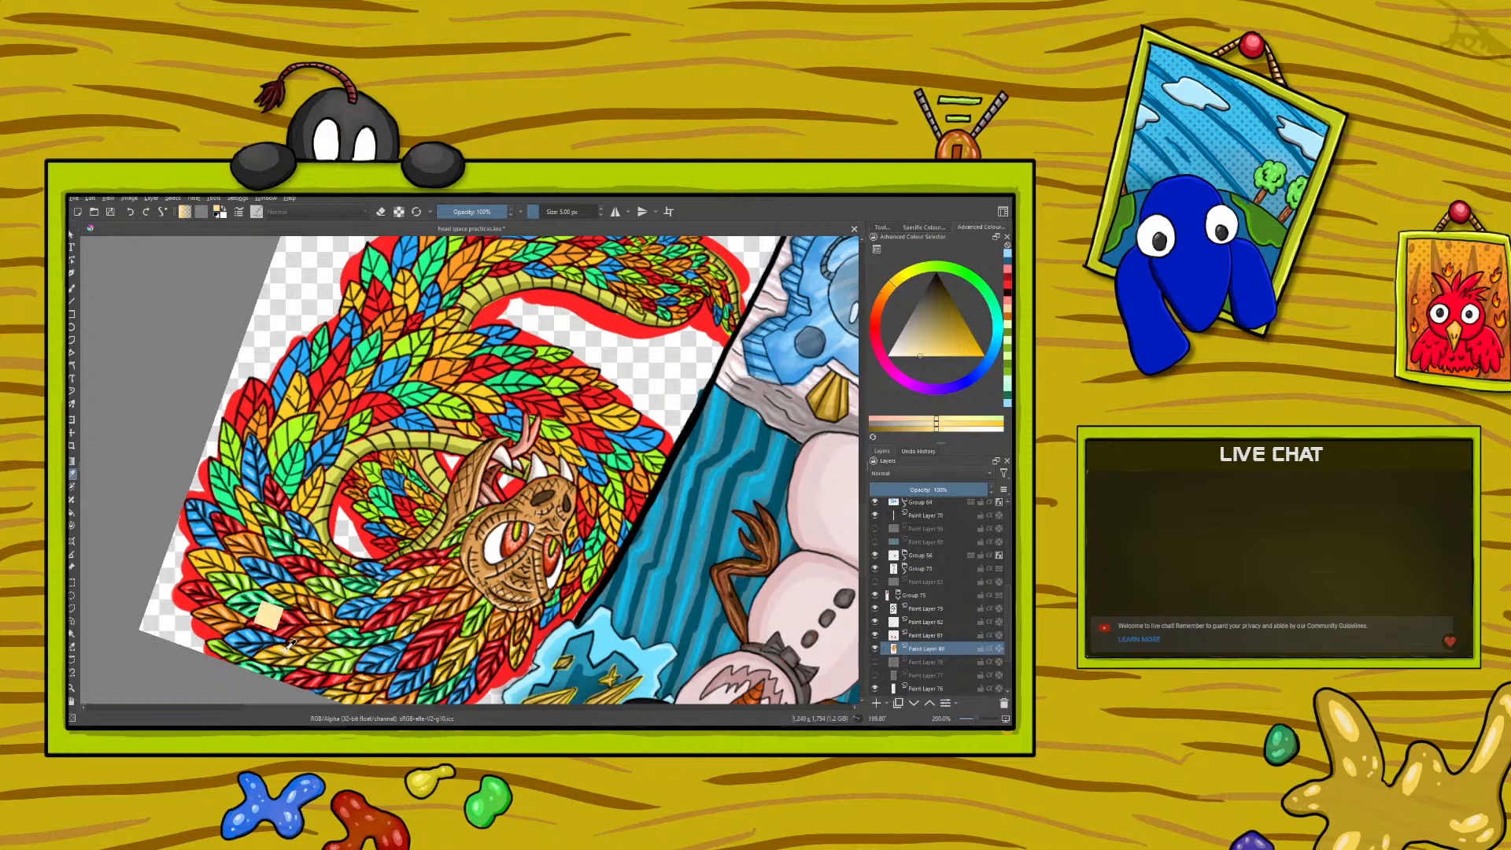
key(b)
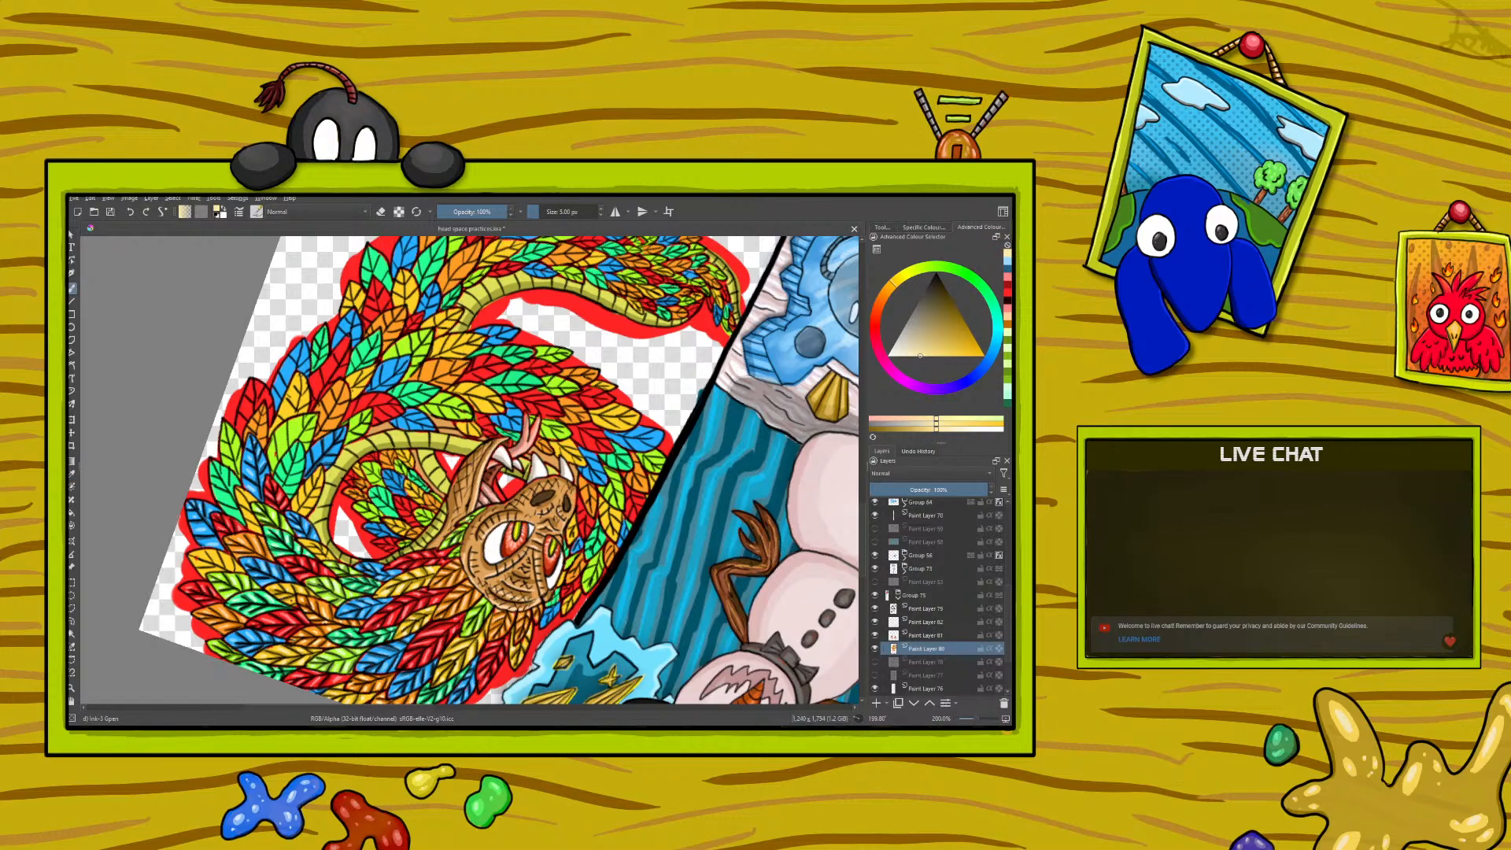
- Sample the dark yellow from a shaded feather and paint shadows on the next yellow feather
click(71, 474)
click(267, 619)
key(b)
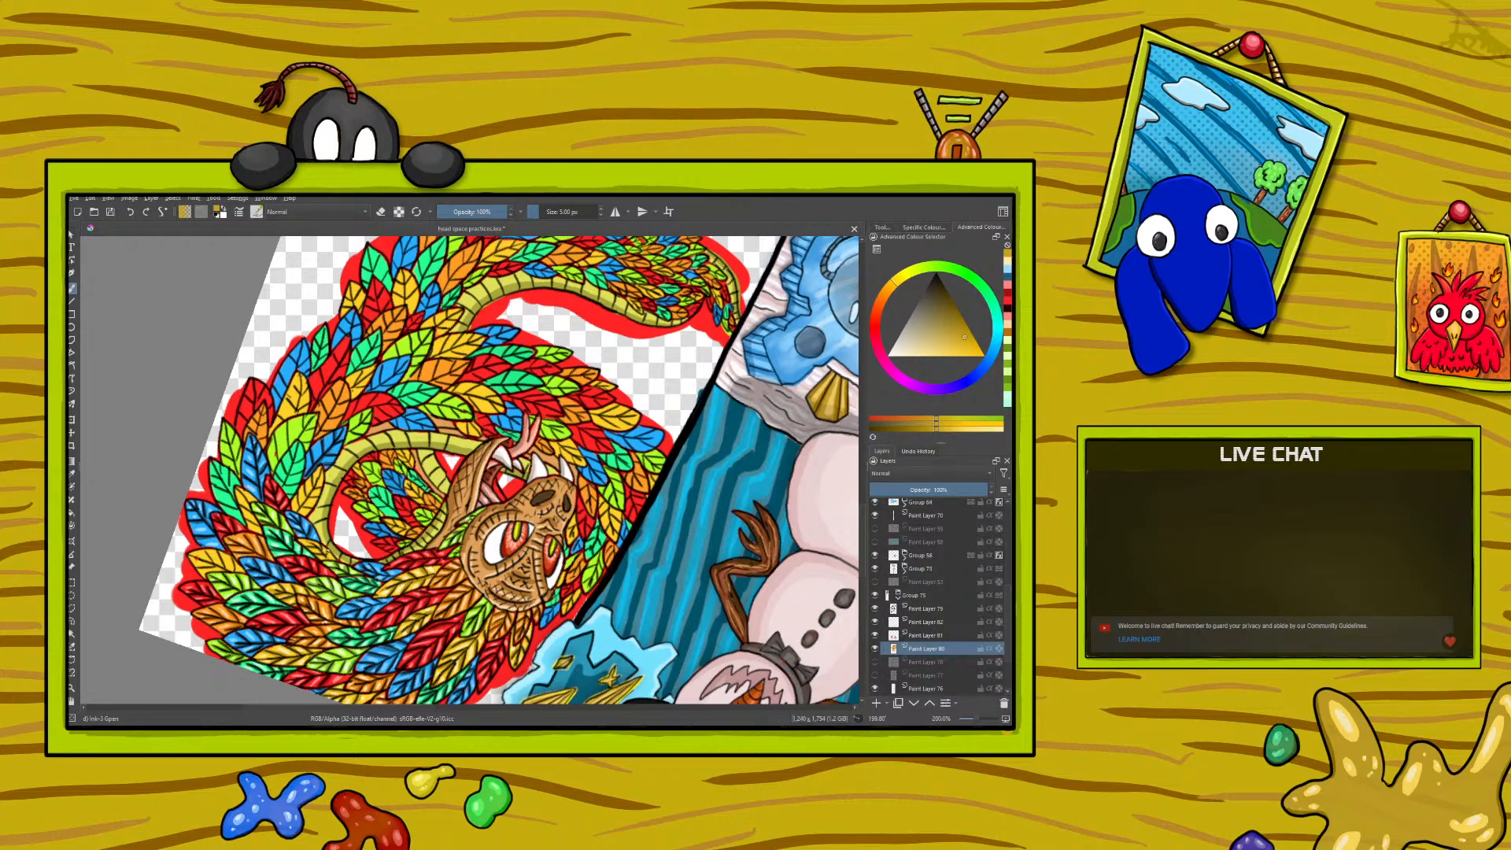
- Sample the pale yellow from a neighbouring feather's highlight and paint highlights on the newly shaded yellow feather
key(p)
click(305, 583)
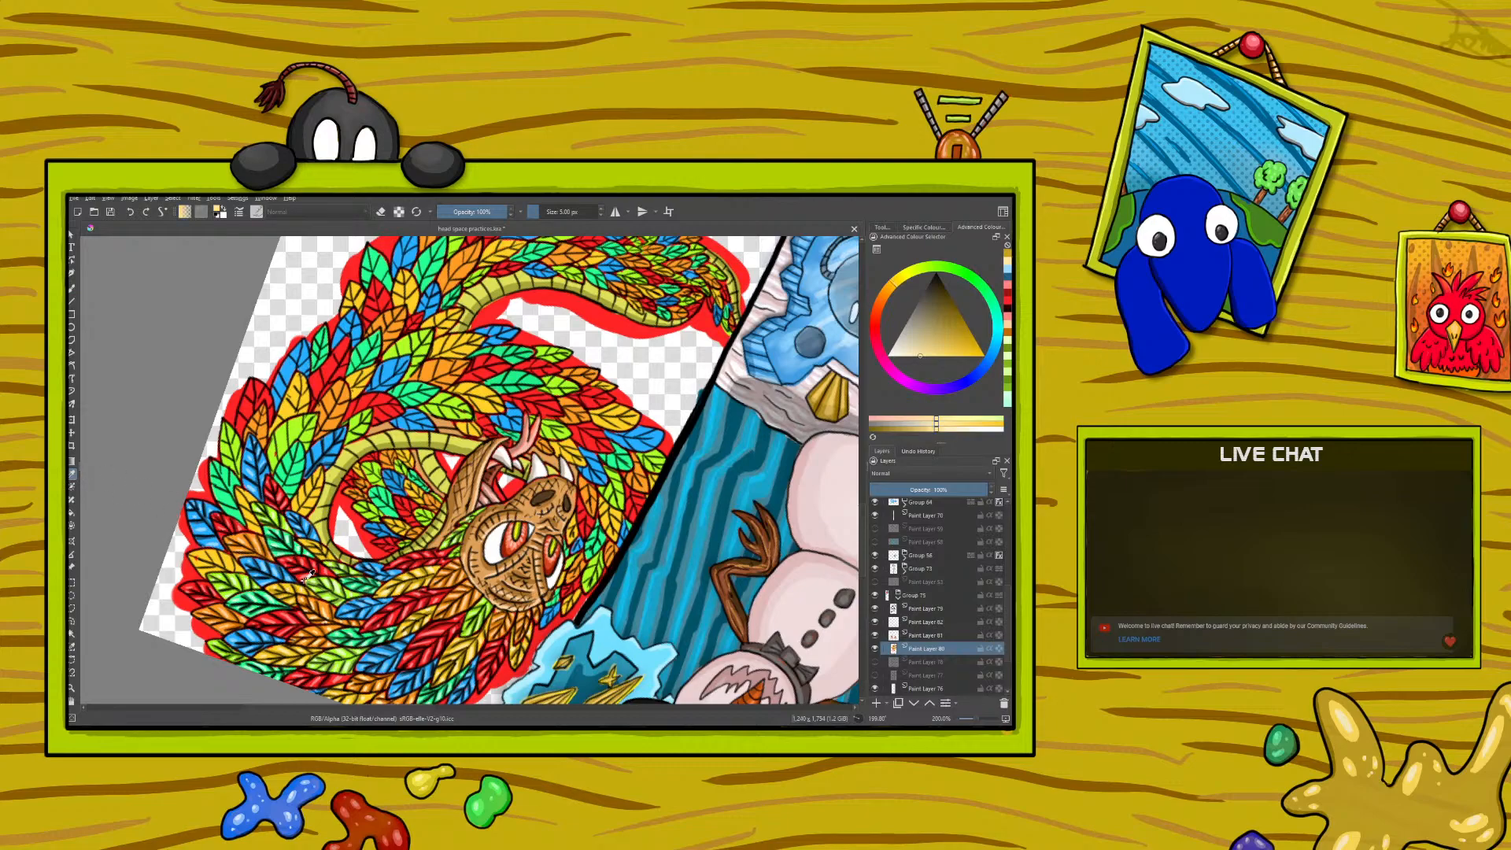
key(b)
drag(303, 542, 313, 546)
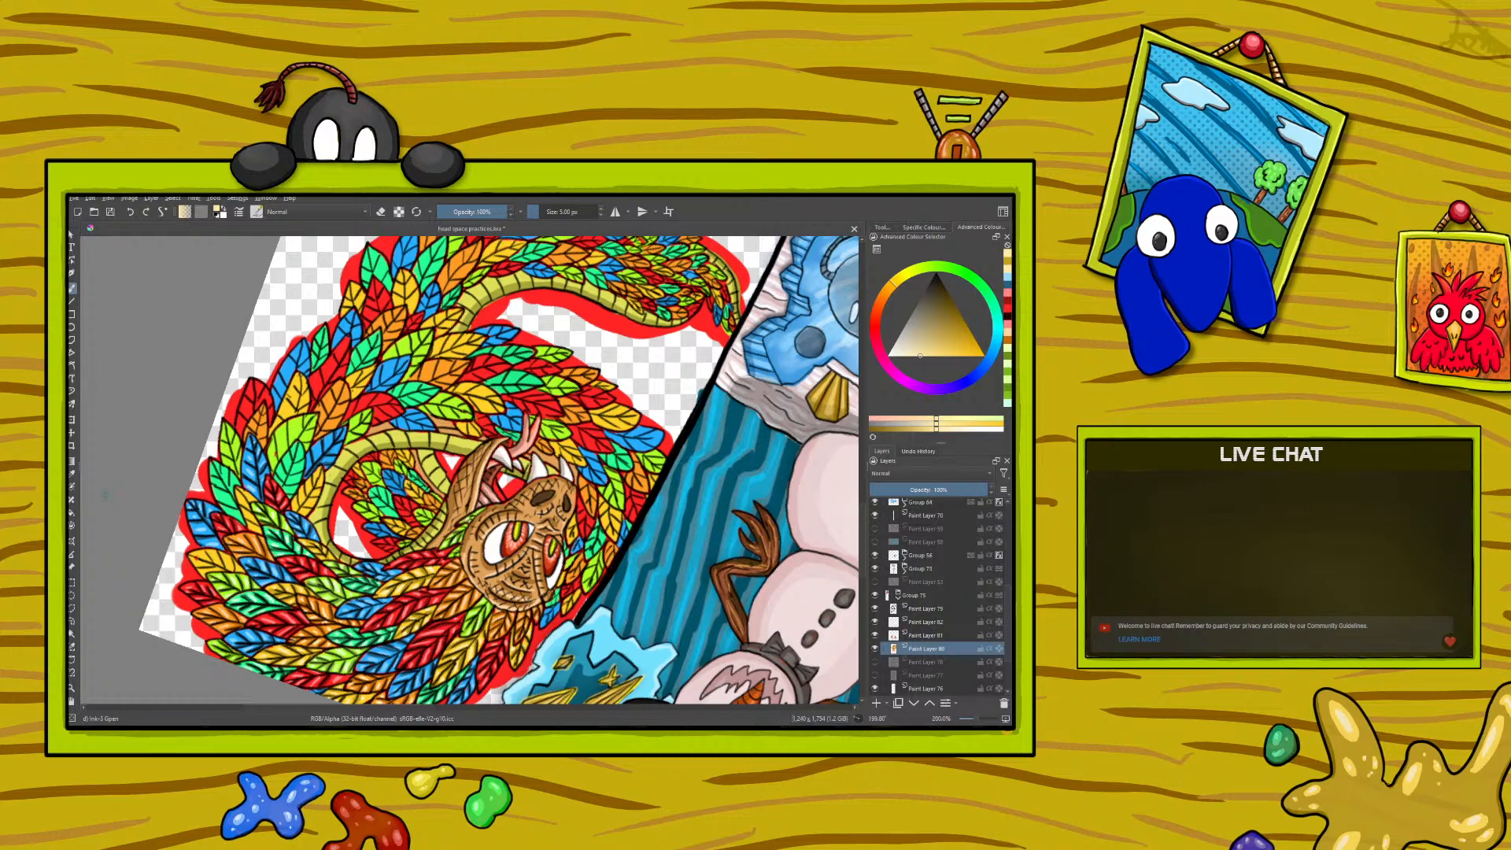
- Sample the dark orange from a shaded feather and paint shadows with it on the next orange feather
click(71, 476)
click(314, 594)
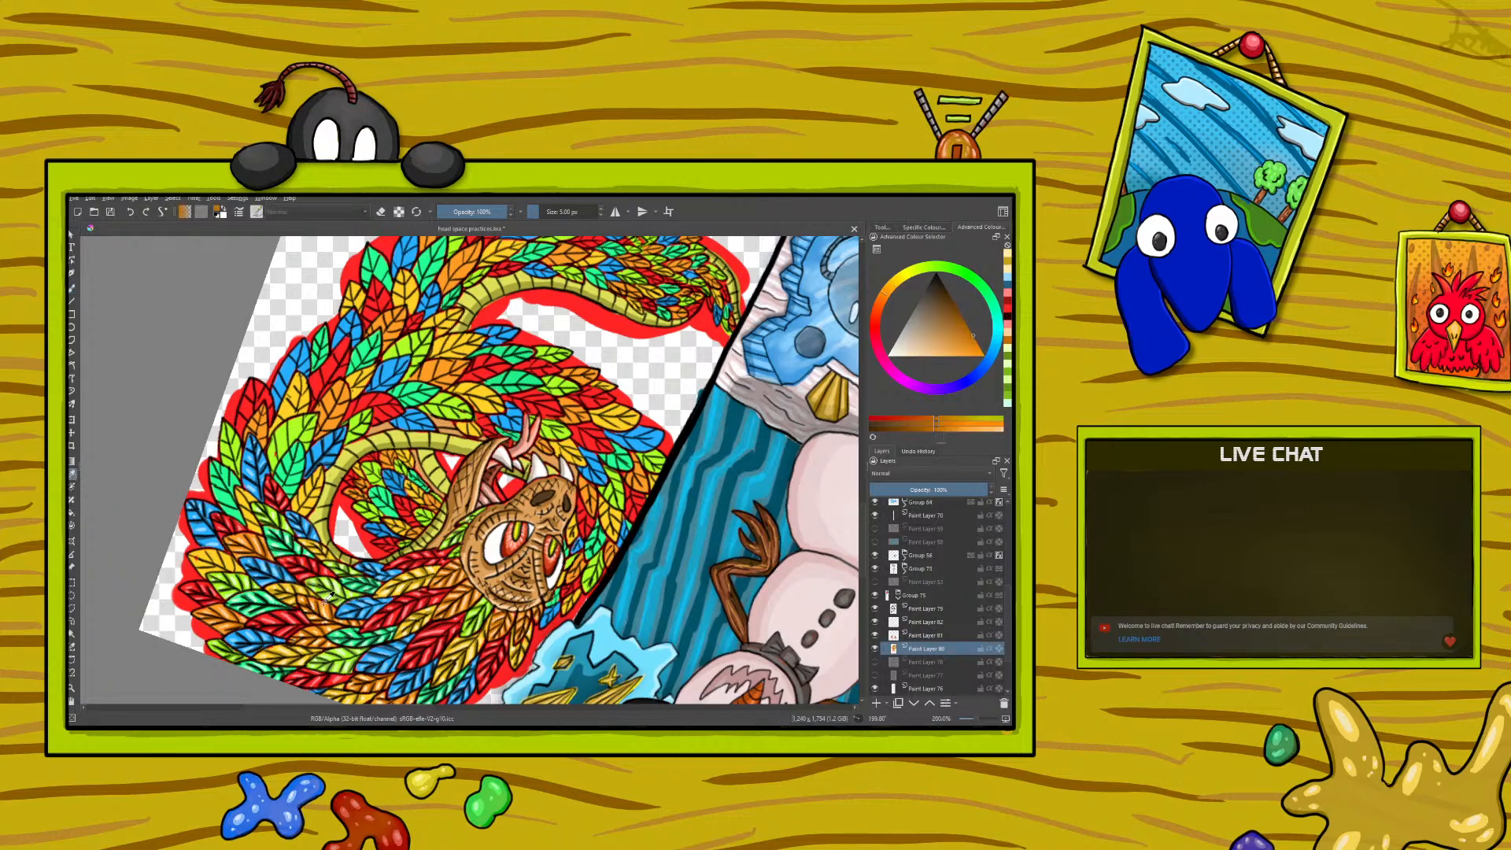
click(73, 288)
drag(254, 522, 240, 492)
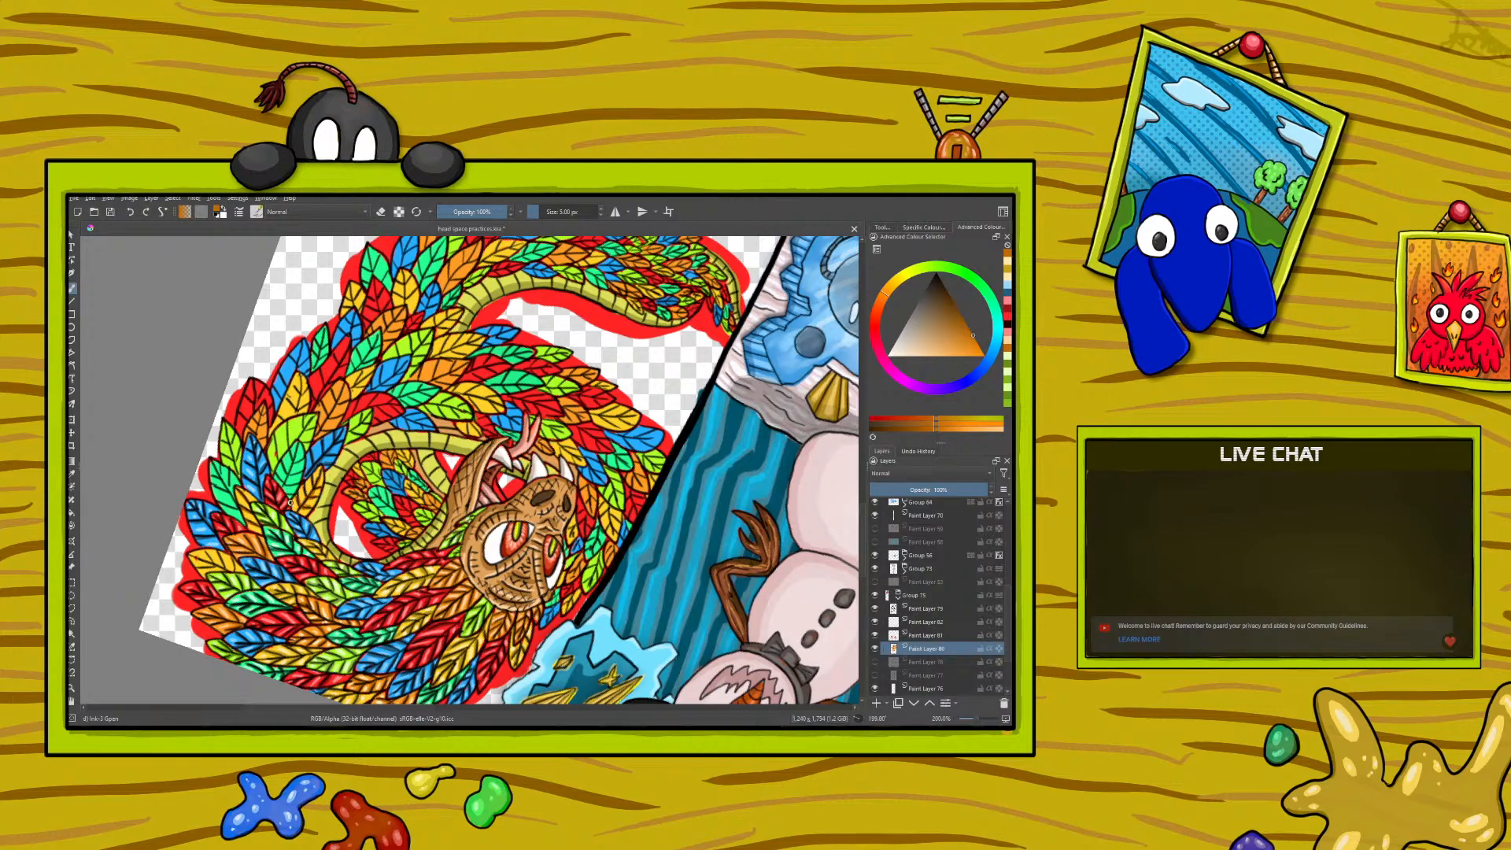
- Sample the pale yellow from a feather highlight and paint highlights with it on the next feather
click(72, 477)
click(303, 582)
click(72, 291)
drag(252, 518, 245, 510)
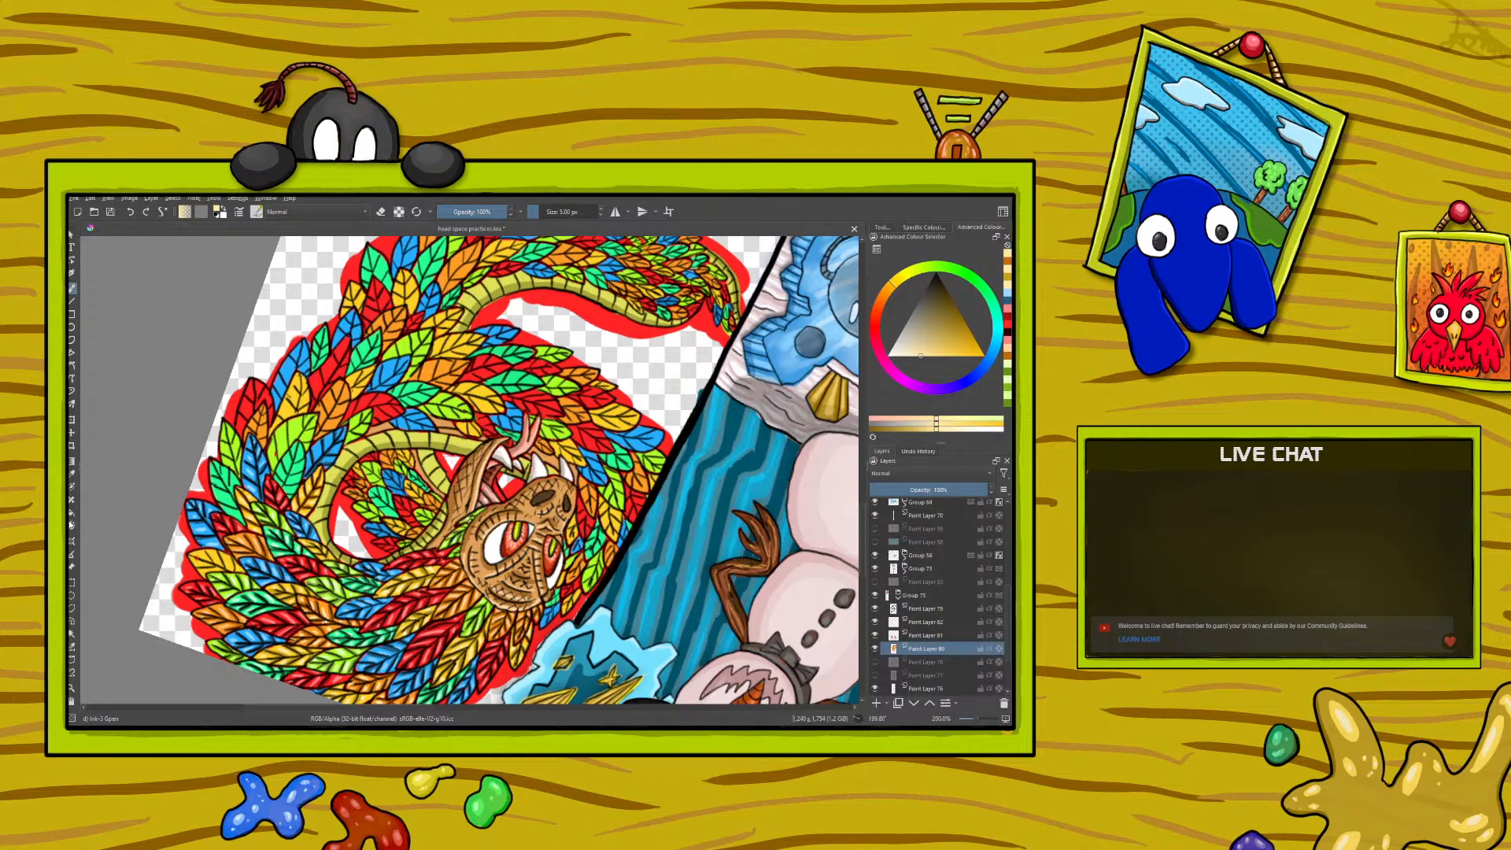
- Shade the next green feather with dark green sampled from a finished feather and highlight it with the sampled pale green
click(71, 474)
click(362, 581)
click(72, 293)
mouse_move(244, 521)
mouse_down()
mouse_move(215, 466)
mouse_move(228, 468)
mouse_up()
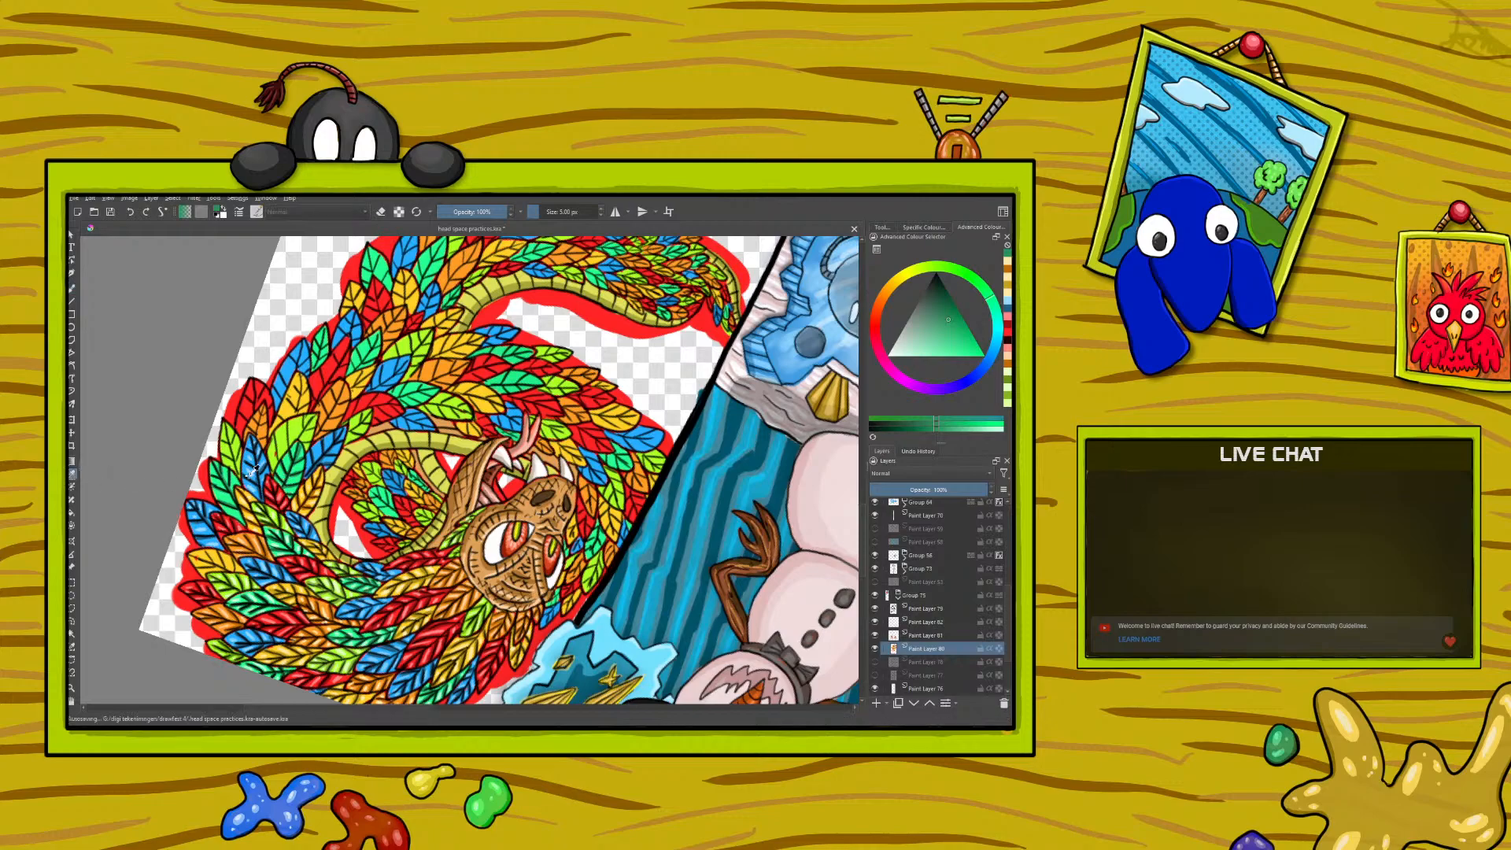
ctrl+click(246, 598)
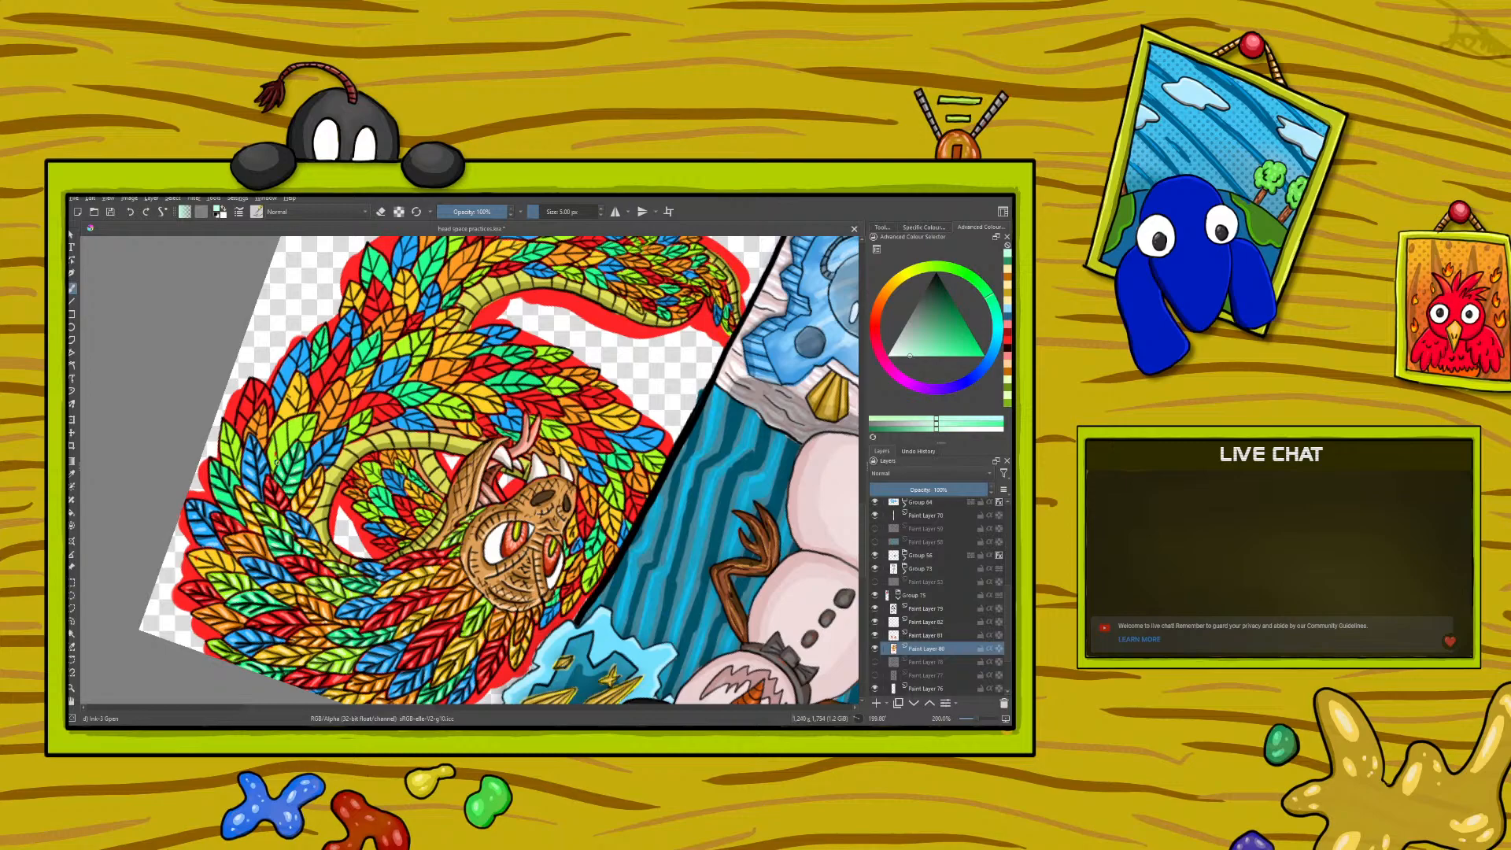
- Sample the dark lime green from a shaded feather and paint shadows on the next lime-green feathers
click(70, 476)
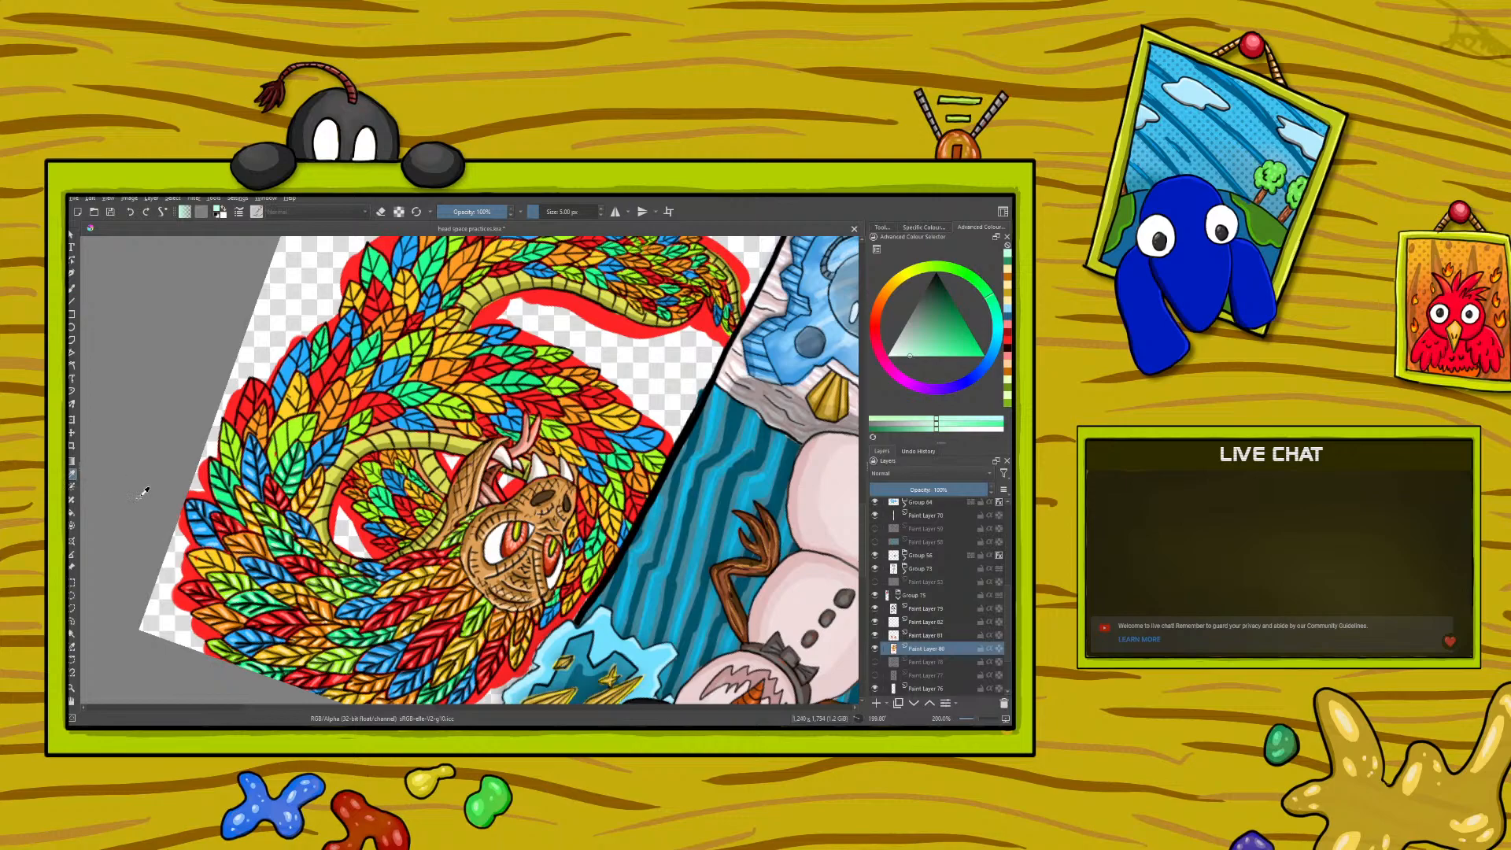
click(355, 658)
click(71, 289)
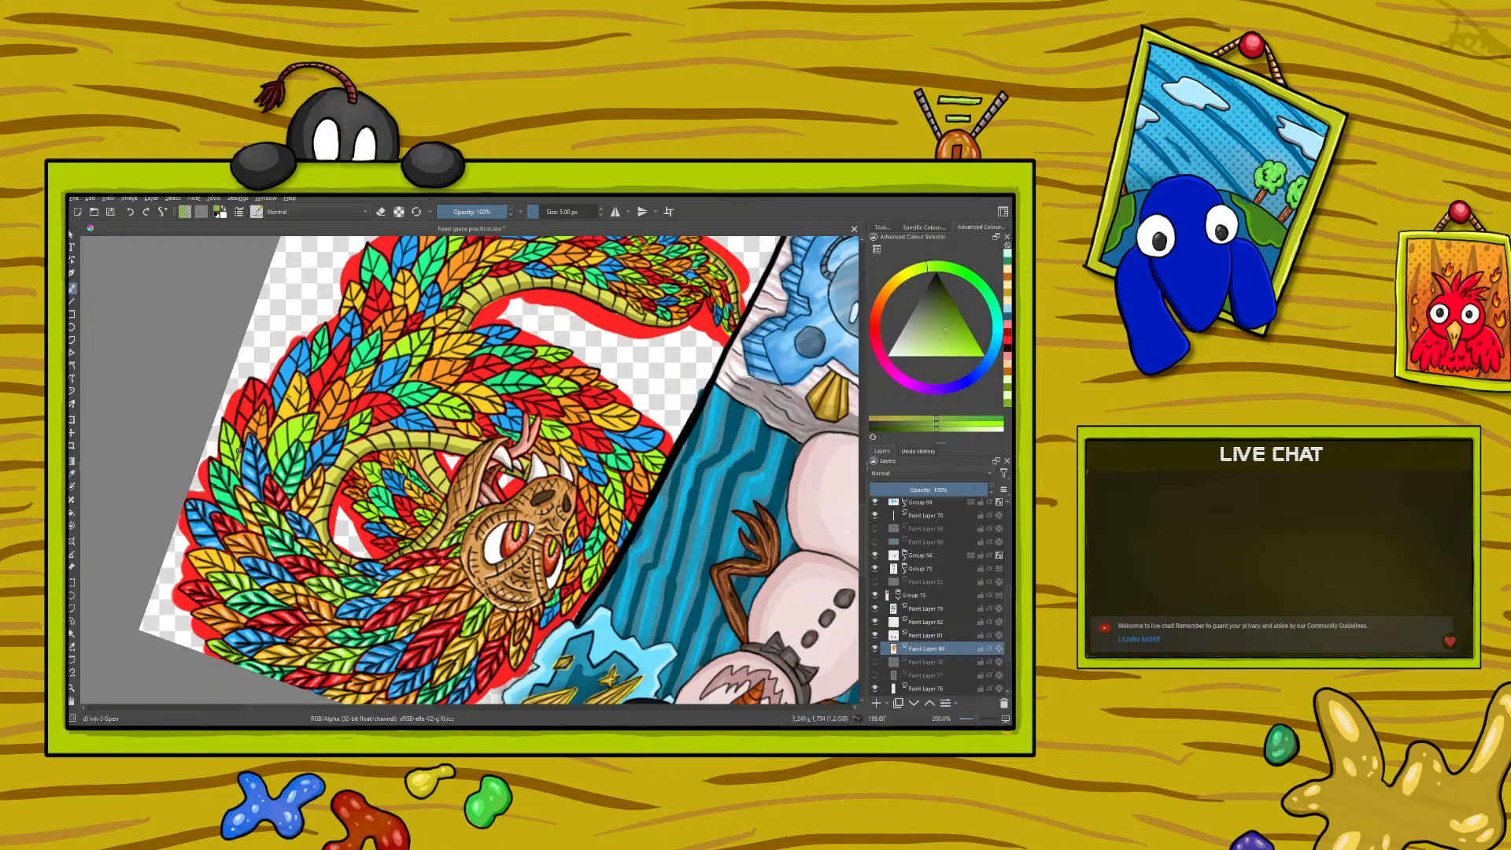
drag(233, 459, 236, 449)
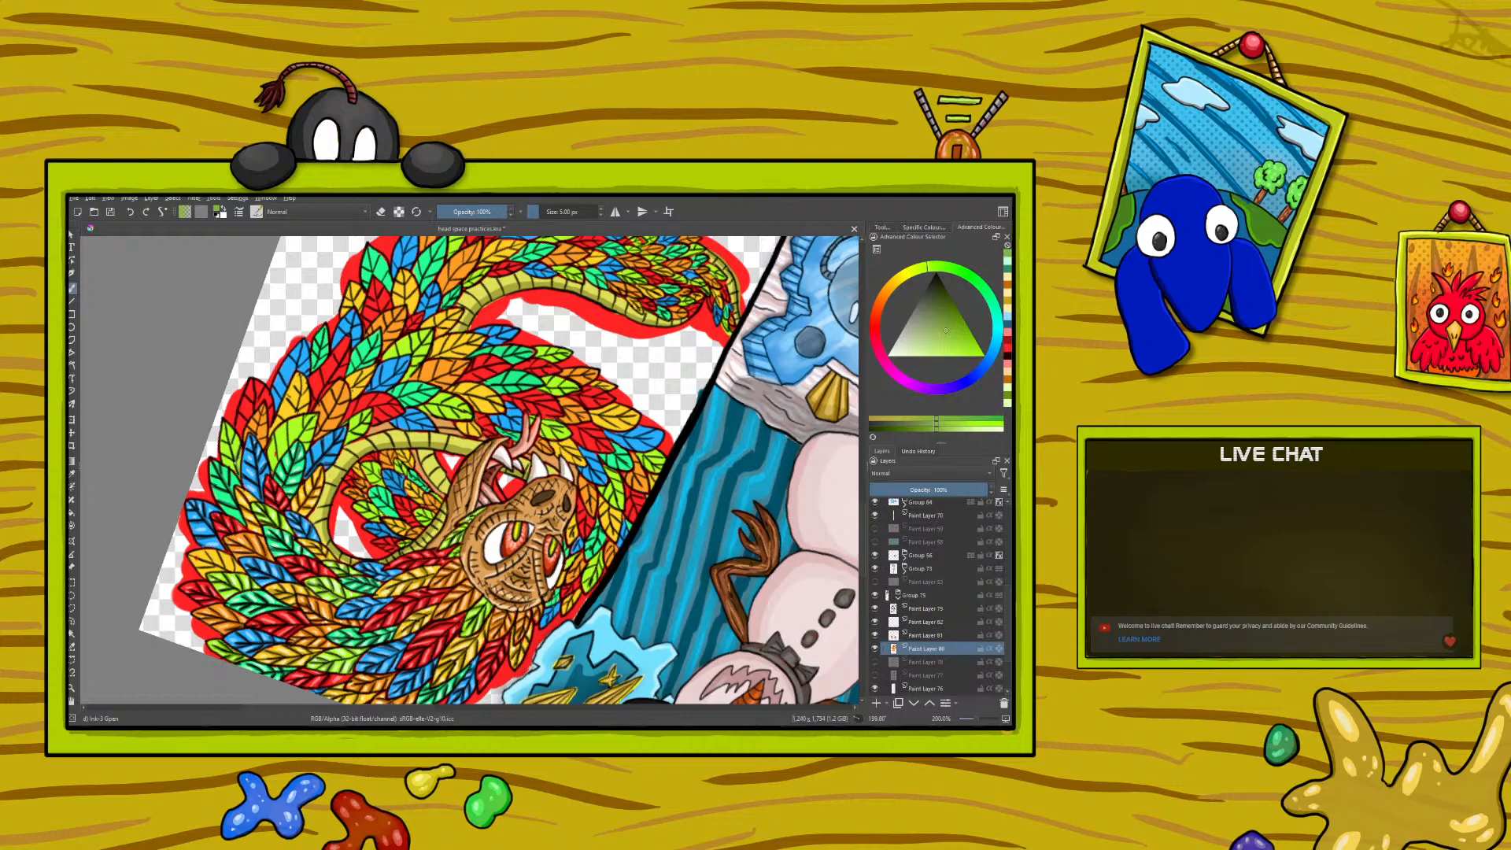
drag(228, 432, 237, 444)
mouse_move(230, 462)
mouse_down()
mouse_move(218, 430)
mouse_move(288, 440)
mouse_move(276, 451)
mouse_move(310, 419)
mouse_up()
drag(275, 450, 276, 454)
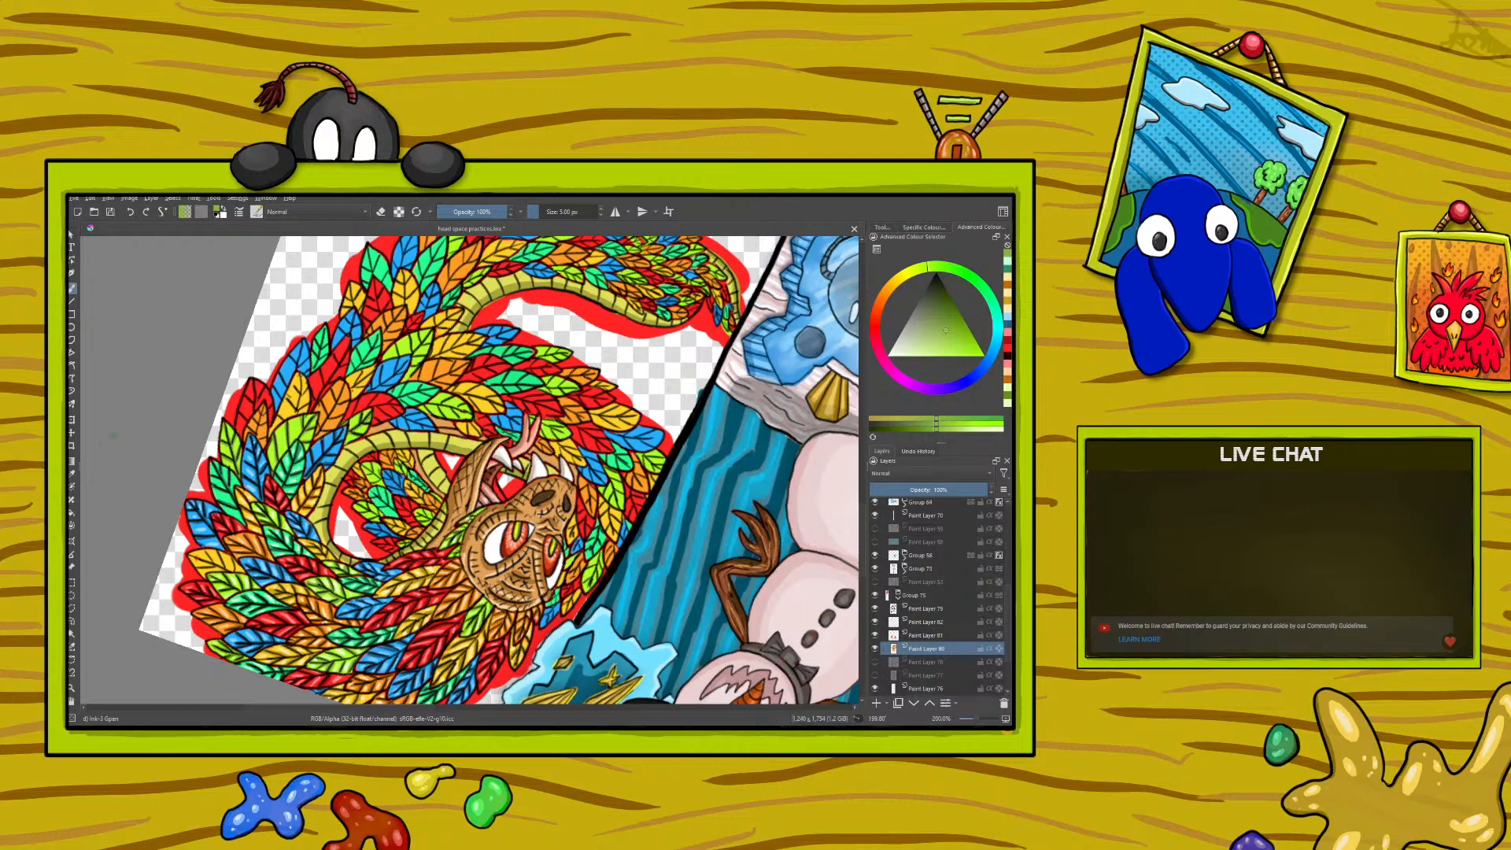
- Sample the pale lime green from a highlighted feather and paint highlights on the newly shaded lime-green feathers
click(72, 473)
click(280, 506)
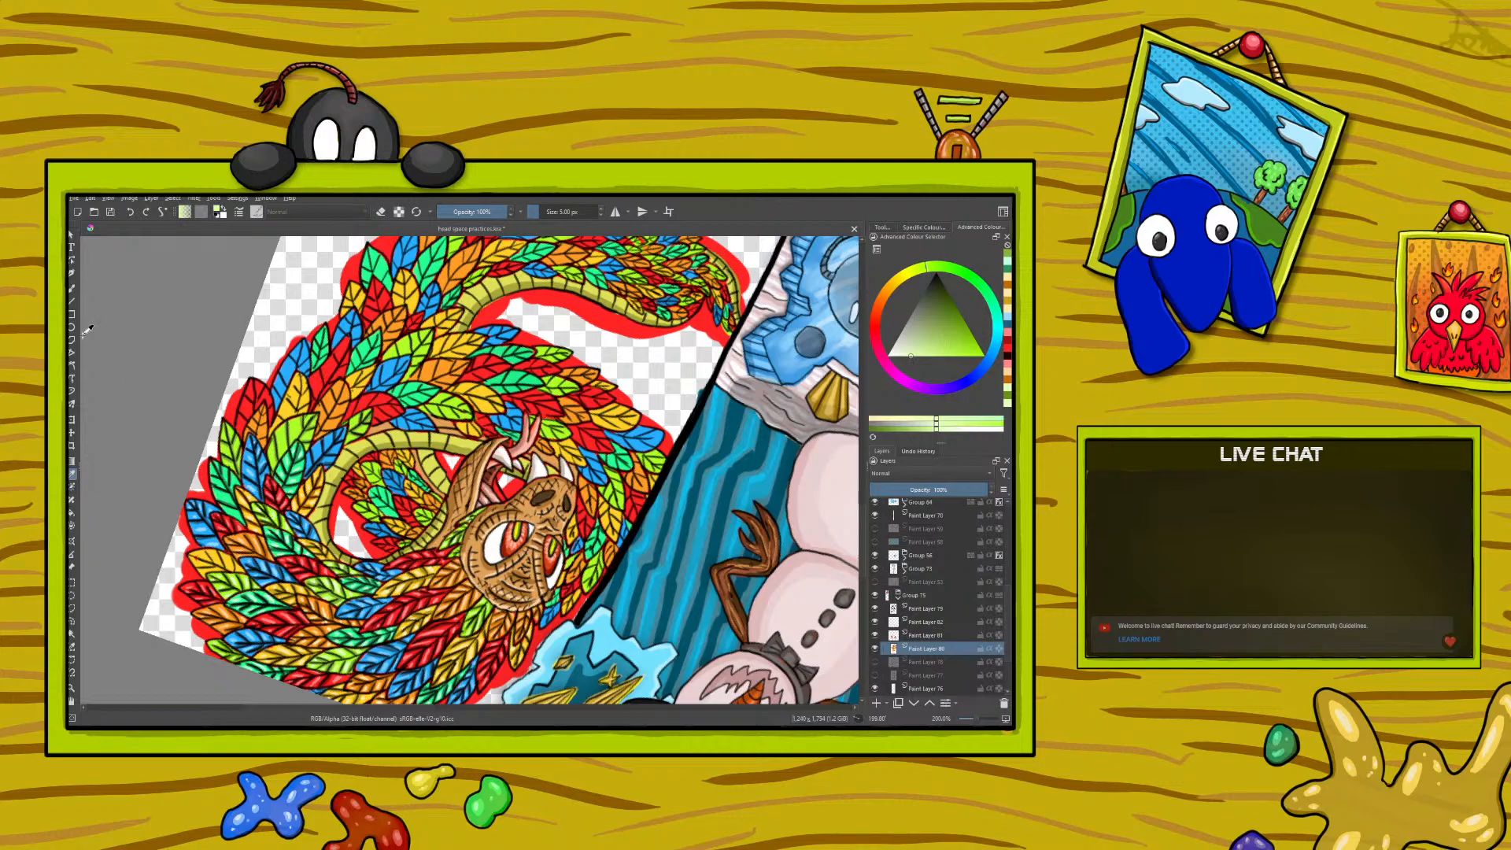
click(73, 288)
drag(227, 462, 224, 451)
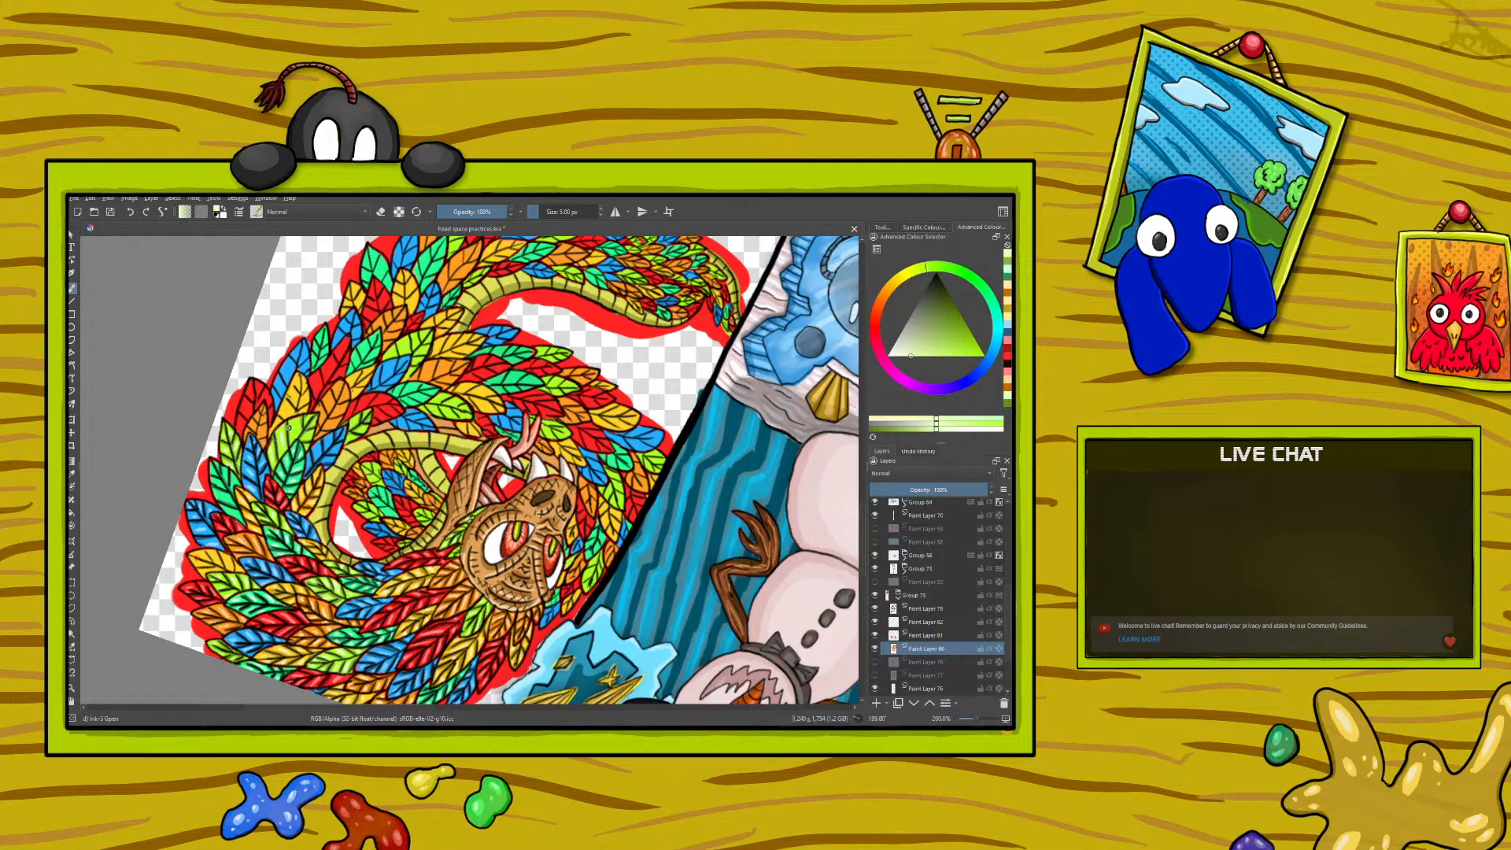
drag(296, 427, 305, 436)
drag(308, 437, 306, 447)
drag(368, 411, 363, 422)
- Sample the dark orange for the next orange feather's shadows and the pale orange for its highlights
click(72, 475)
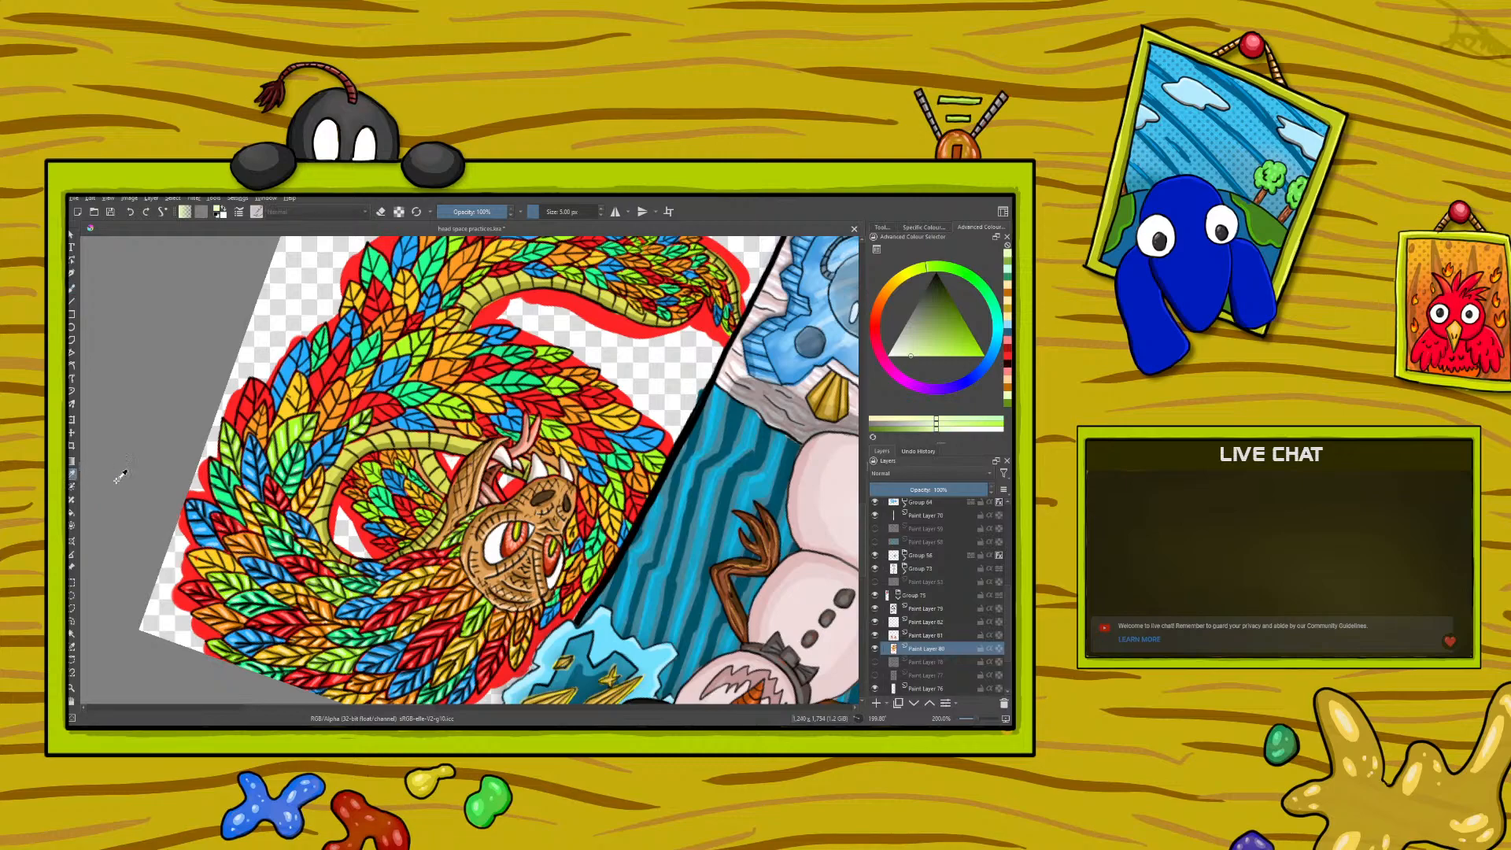
click(270, 542)
key(b)
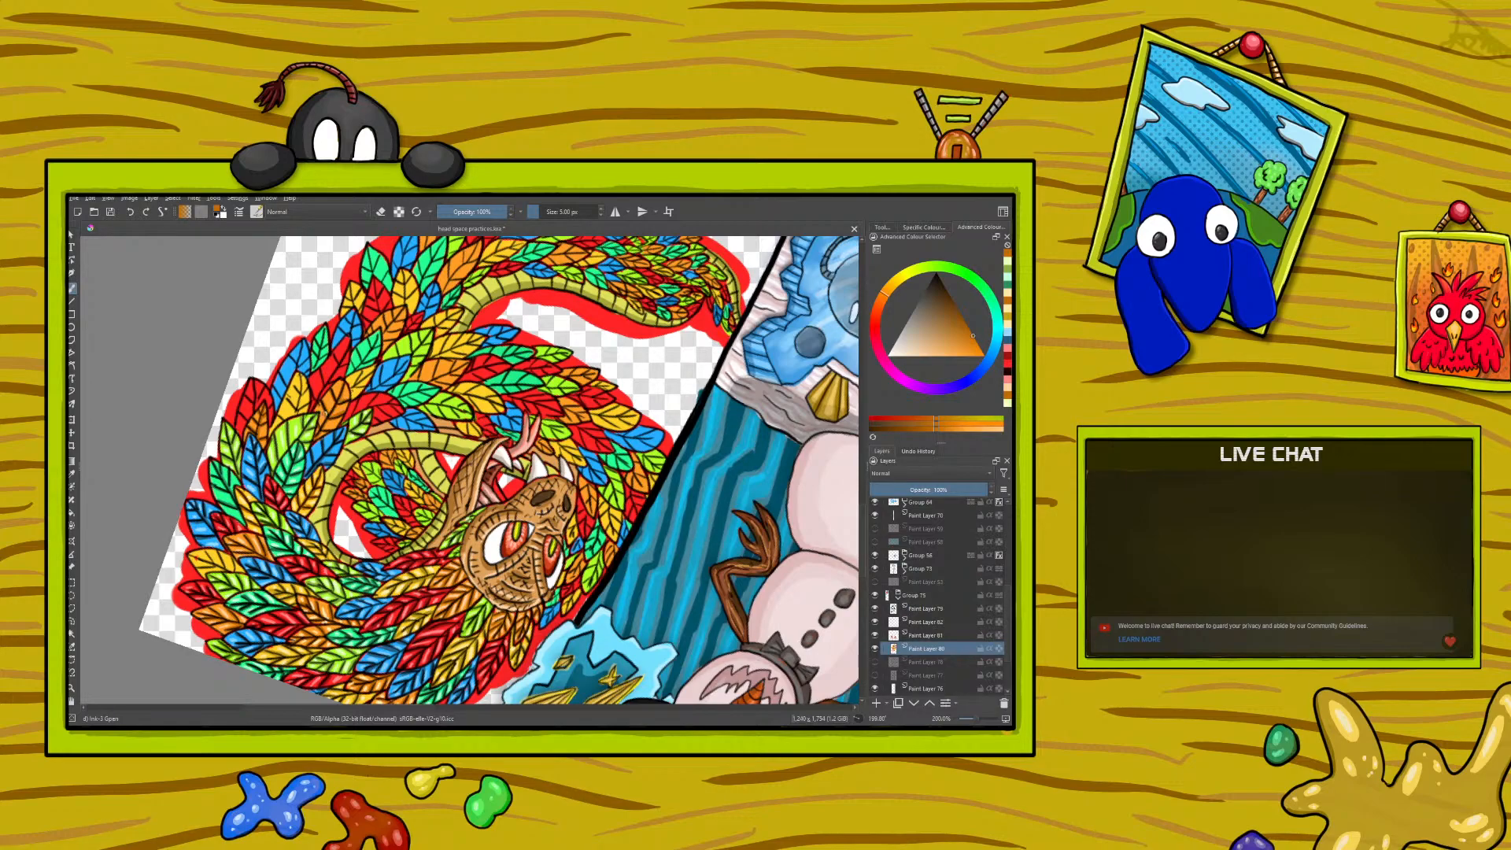
key(p)
click(227, 615)
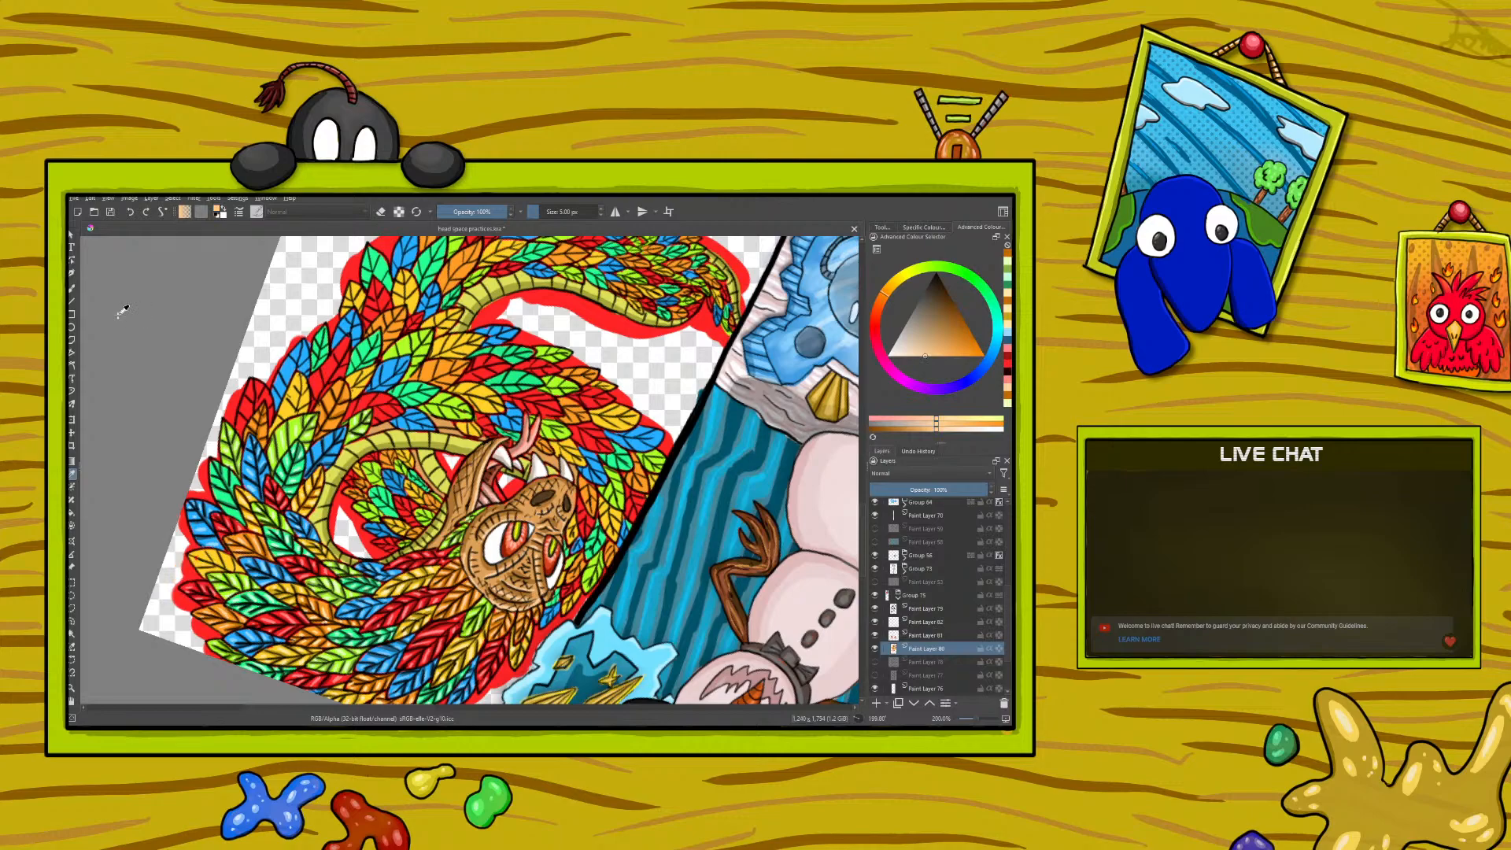
key(b)
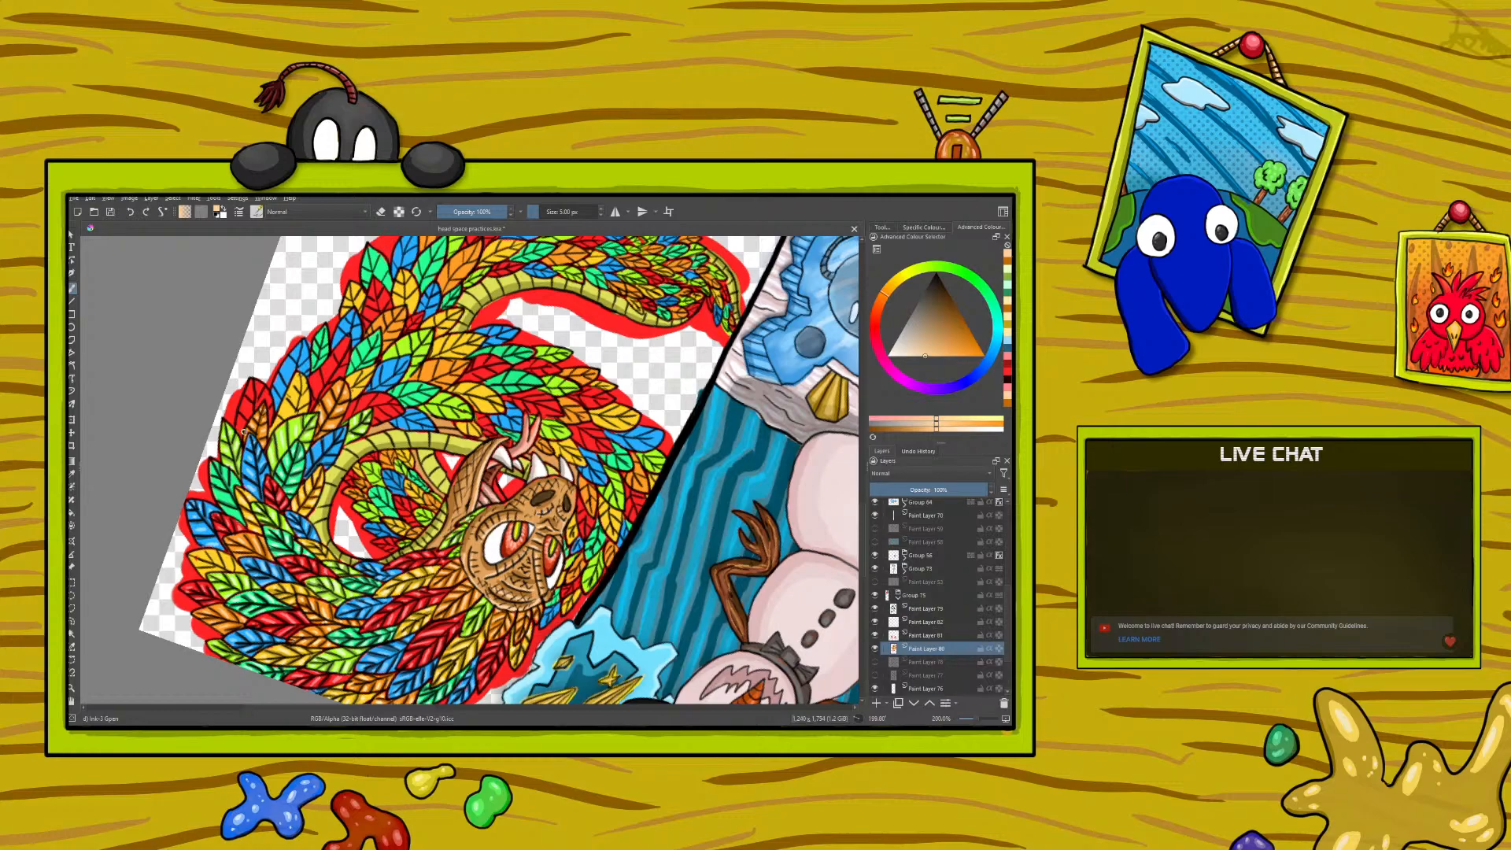
- Sample the dark red from a shaded feather and paint shadows on the next red feathers
click(72, 473)
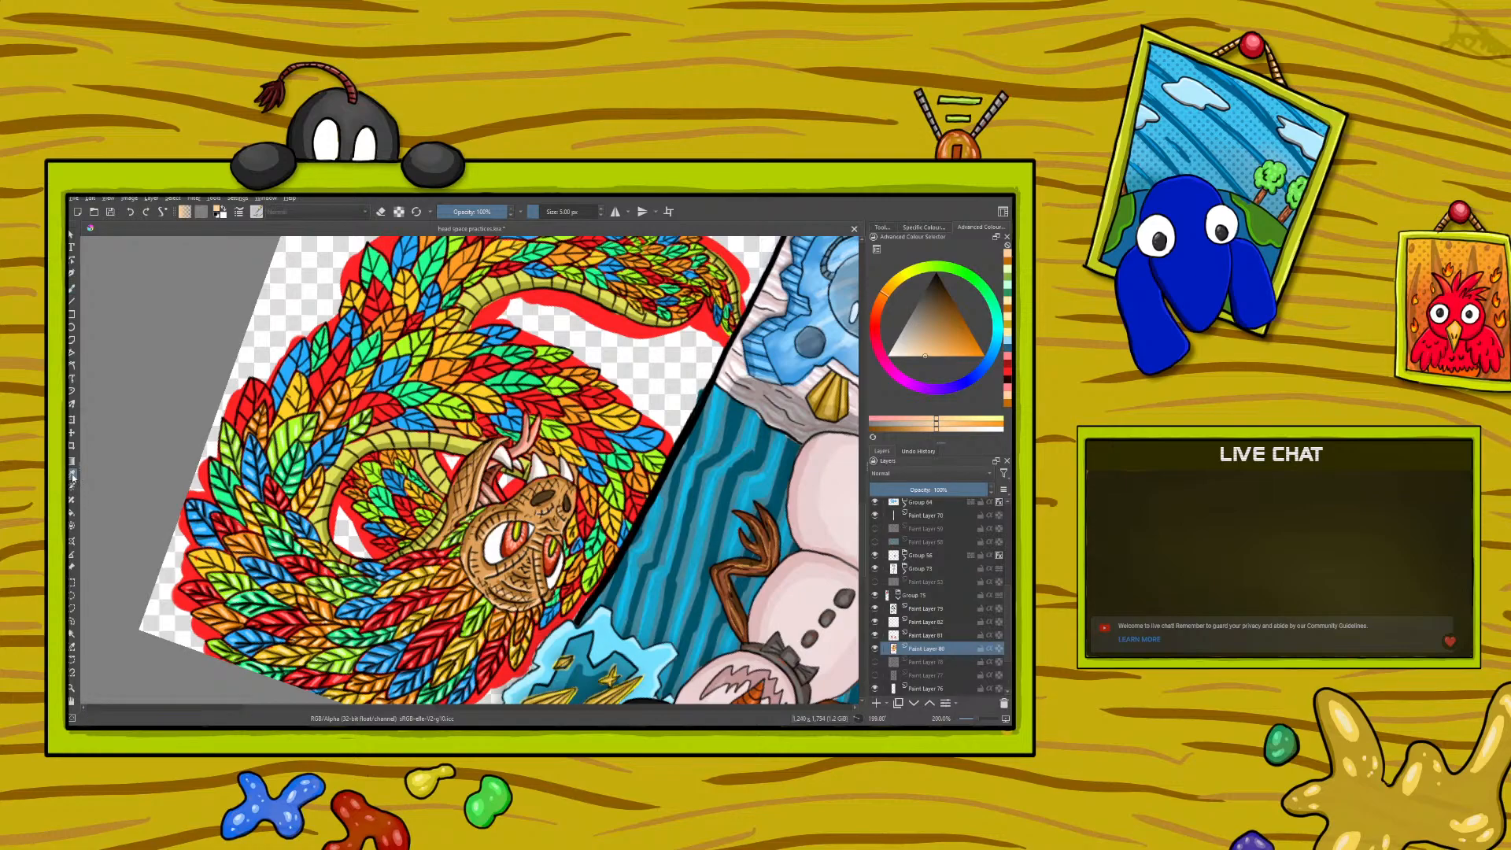
click(197, 578)
click(72, 289)
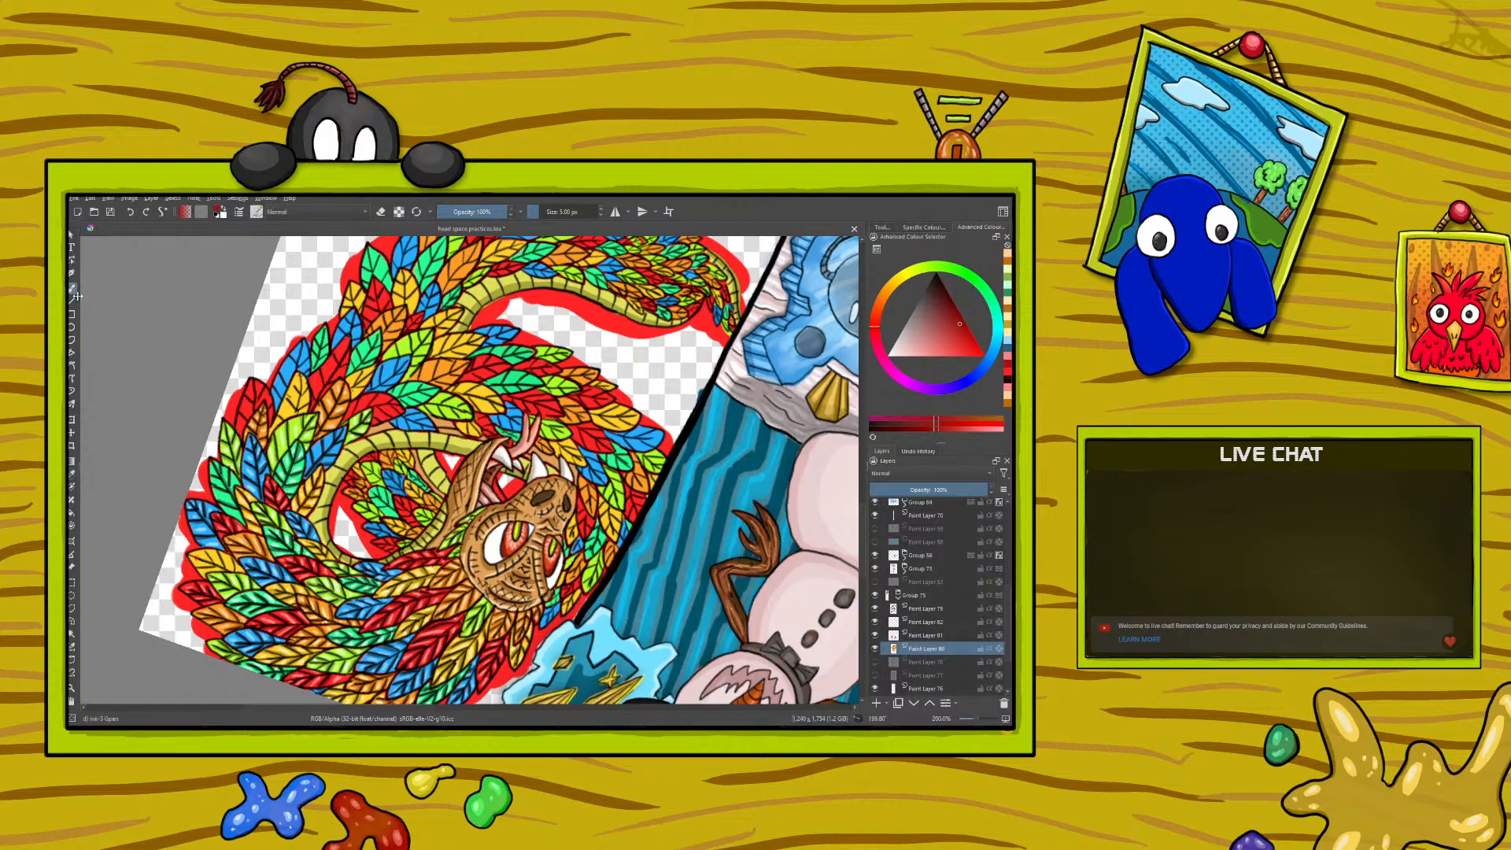
mouse_move(241, 413)
mouse_down()
mouse_move(254, 390)
mouse_move(268, 407)
mouse_move(314, 400)
mouse_move(313, 381)
mouse_up()
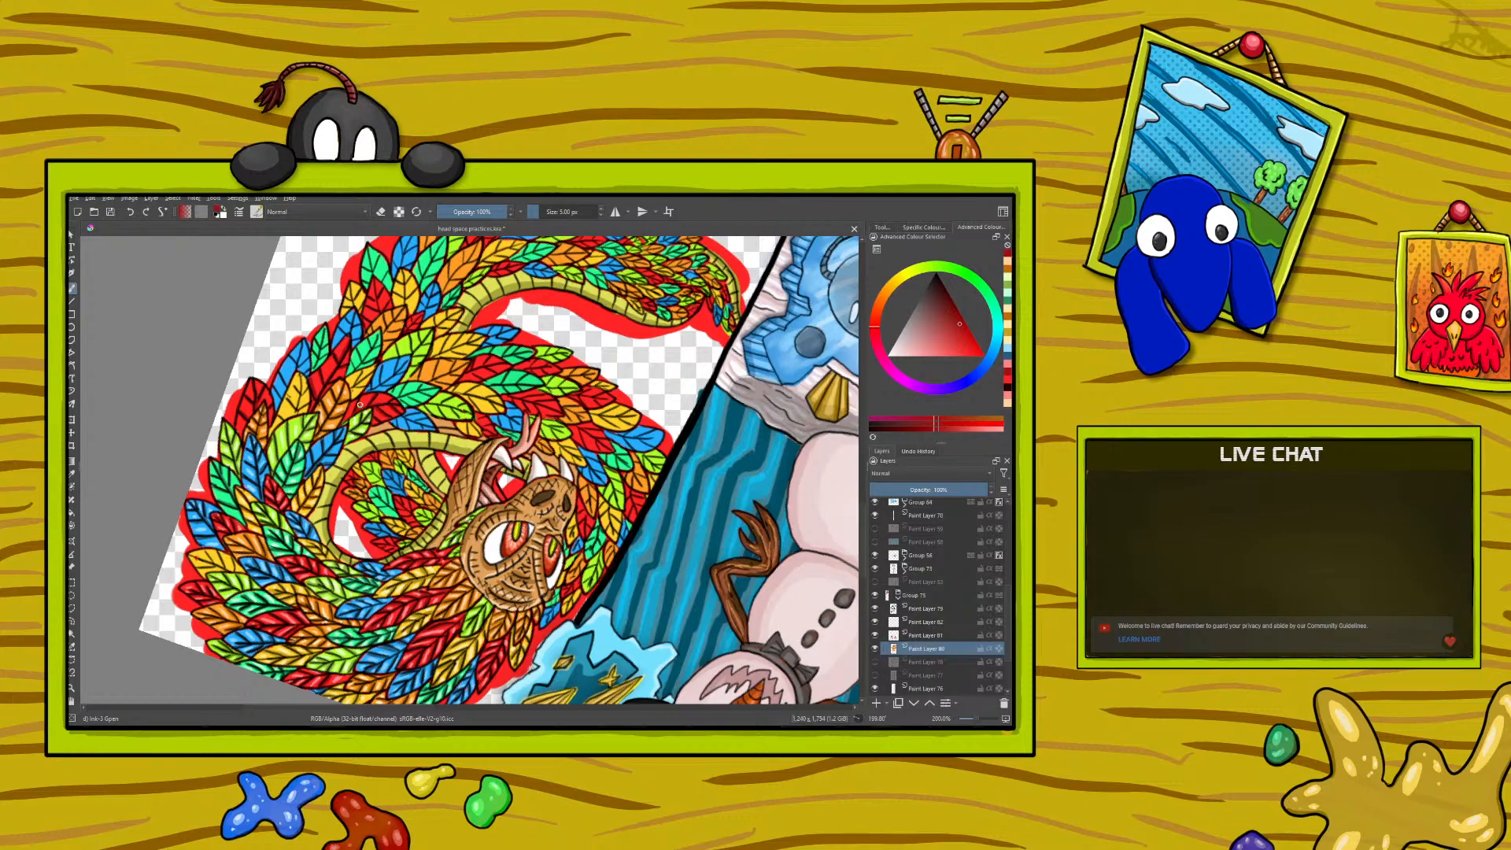
- Sample the light red from a feather highlight and paint highlights on the newly shaded red feathers
ctrl+click(244, 521)
key(b)
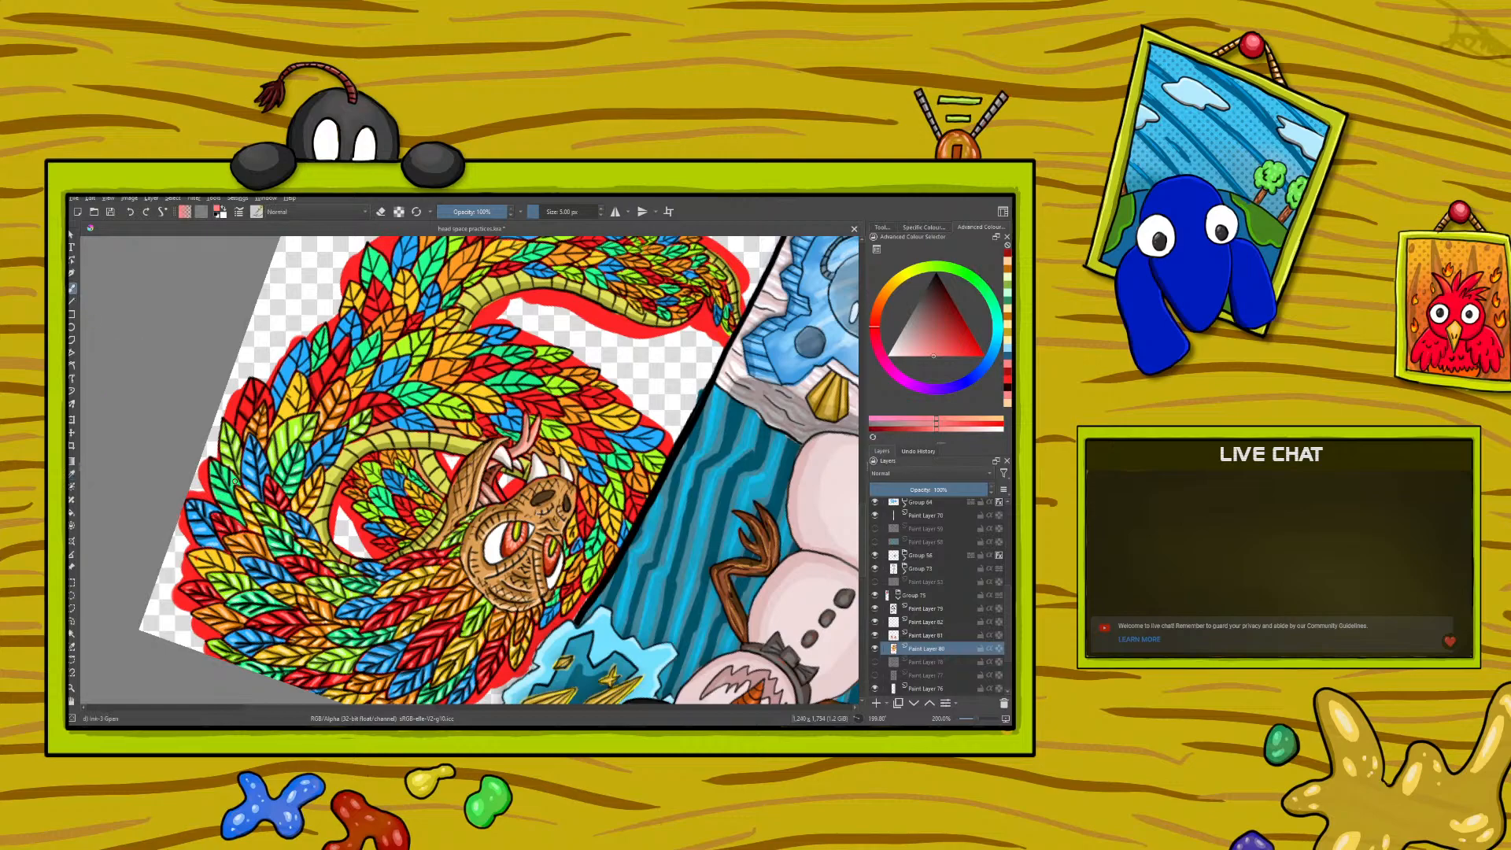
drag(251, 410, 243, 424)
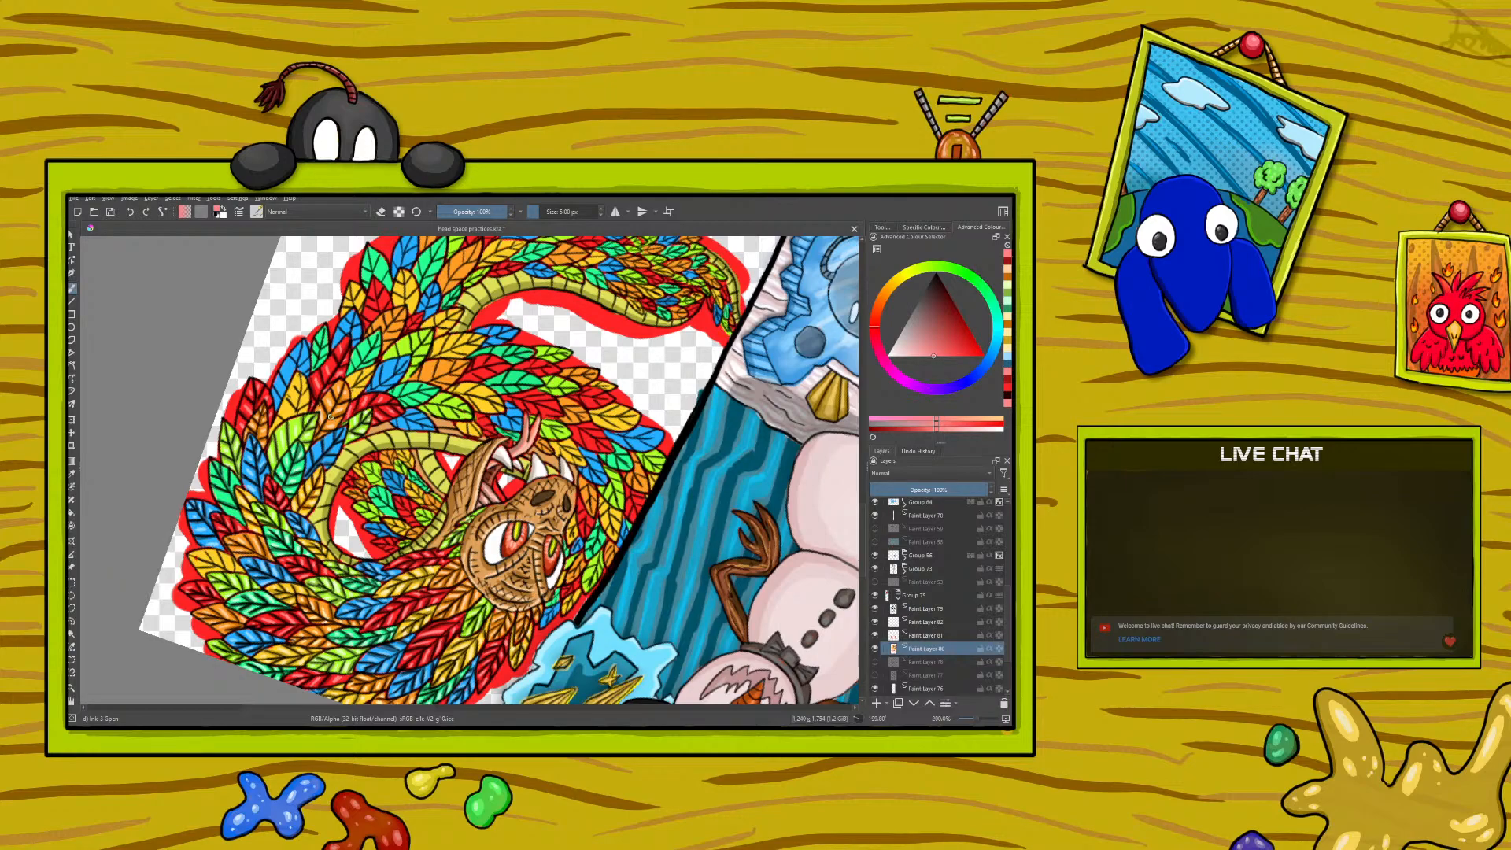
- Sample the bright blue from a finished feather and paint with it on the next blue feather
right_click(187, 518)
click(72, 473)
click(204, 533)
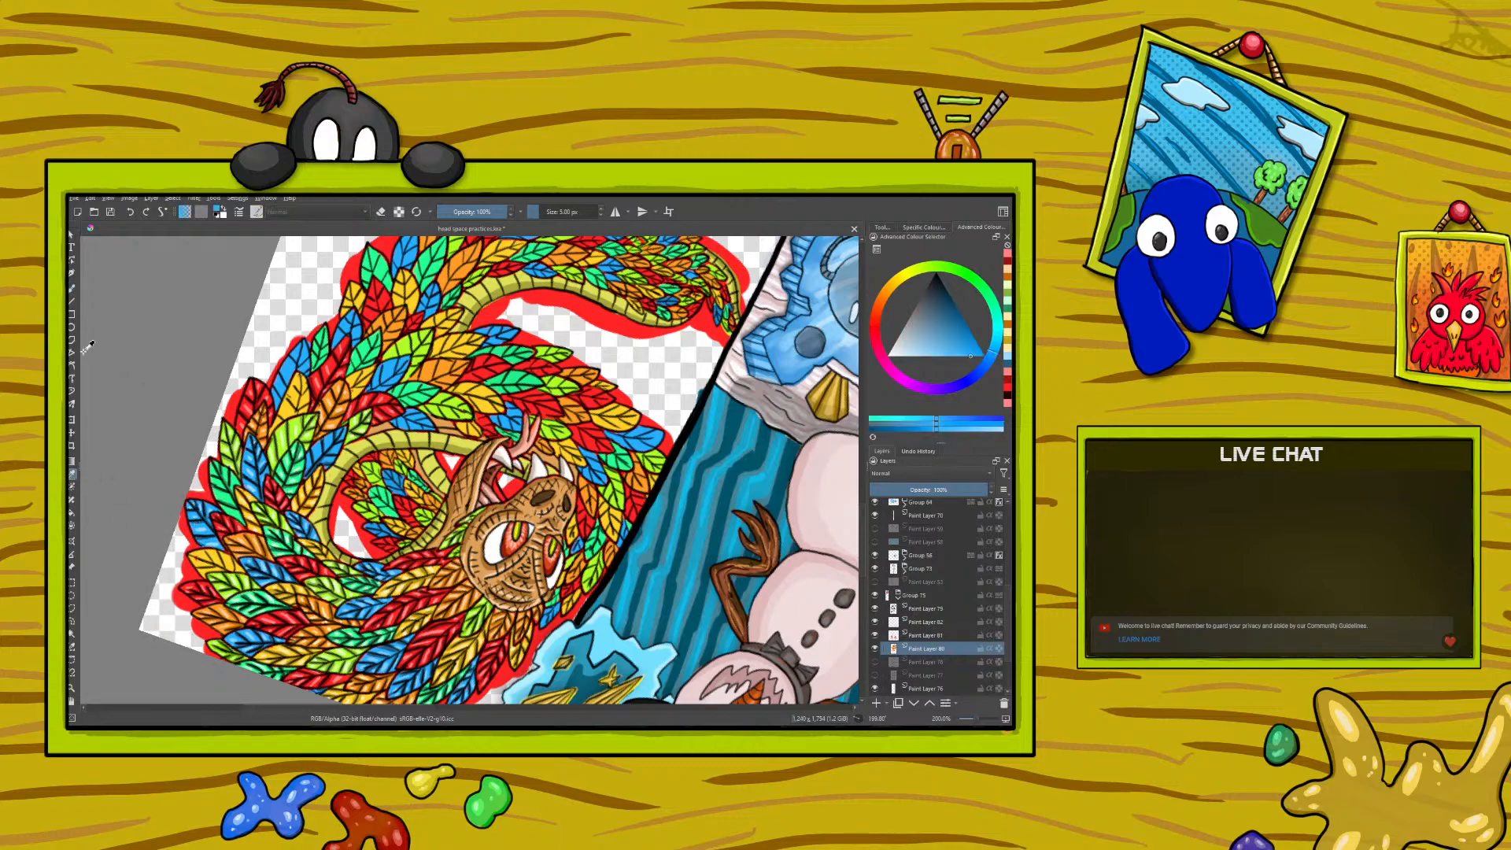
key(b)
drag(283, 374, 281, 380)
- Sample the dark blue from a shaded feather and paint shadows on the next blue feathers
click(72, 475)
click(203, 531)
click(201, 534)
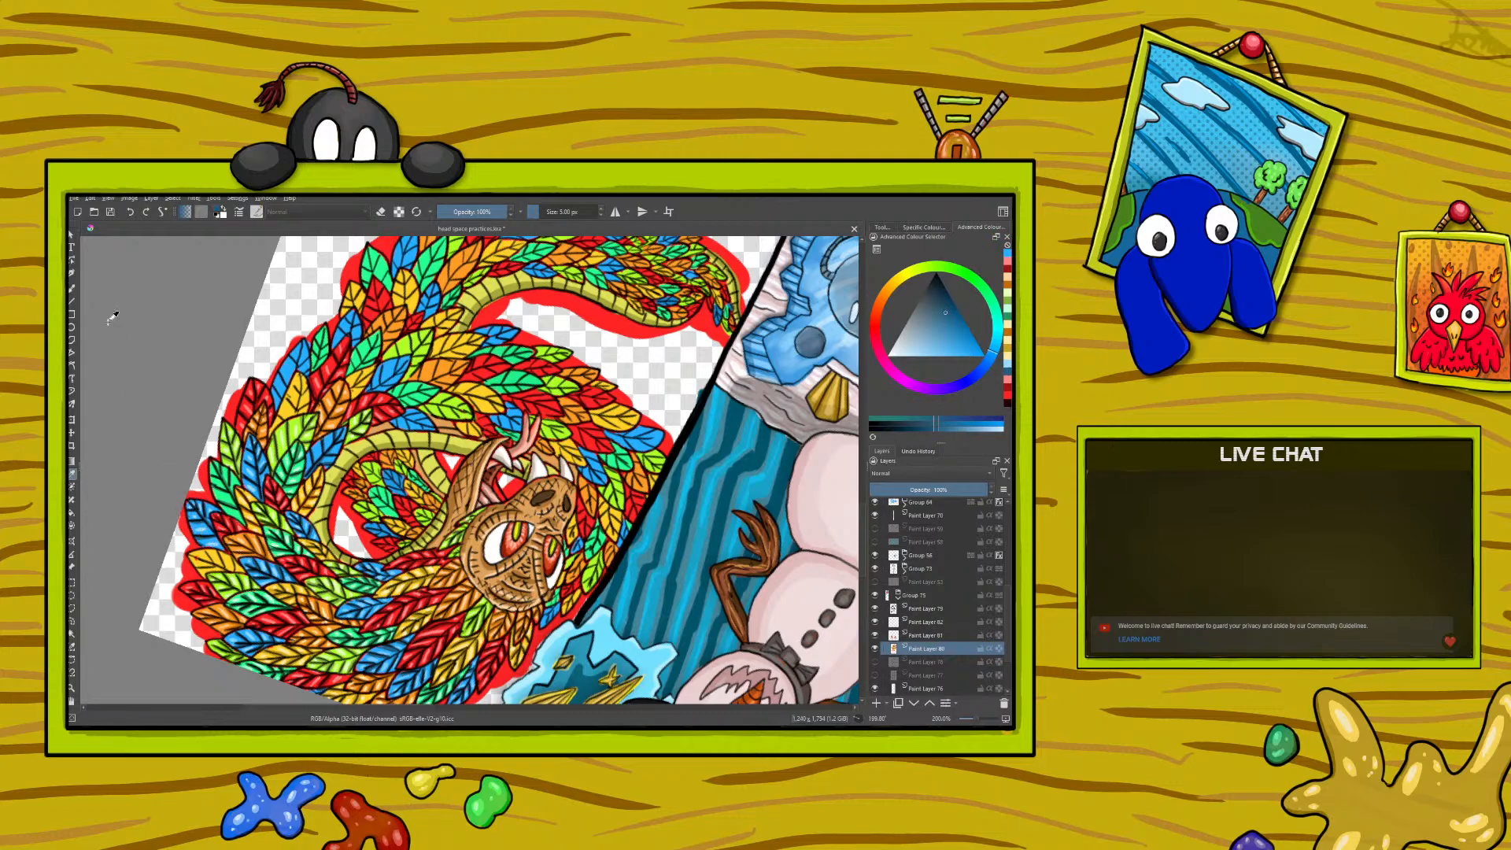
click(73, 288)
mouse_move(275, 383)
mouse_down()
mouse_move(282, 396)
mouse_move(288, 385)
mouse_up()
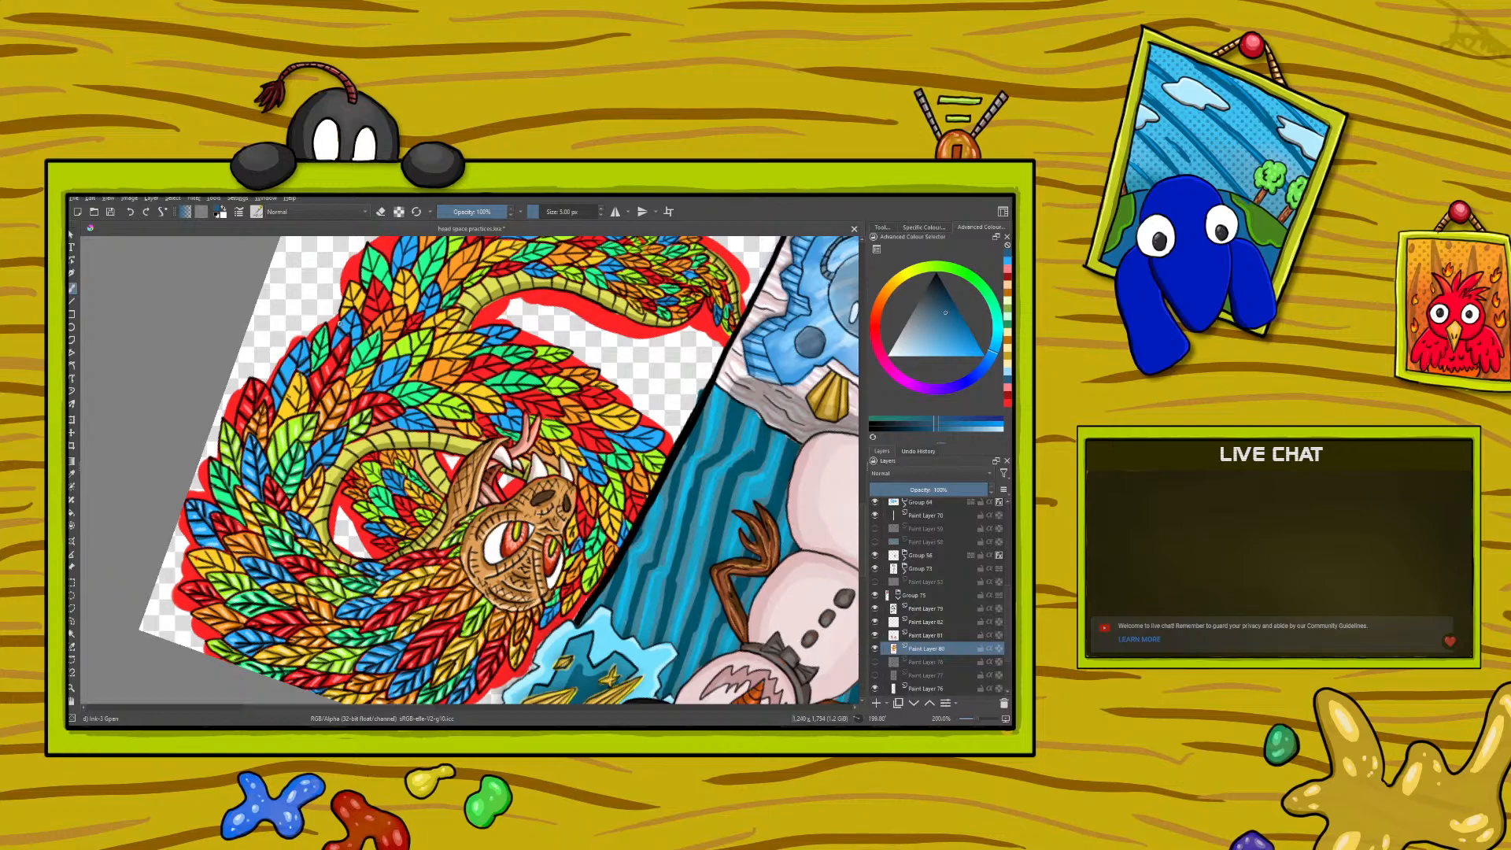
drag(352, 325, 354, 326)
drag(374, 386, 382, 381)
drag(381, 384, 392, 384)
- Sample the pale blue from a feather highlight and paint highlights on the newly shaded blue feathers
right_click(177, 511)
click(187, 398)
click(73, 473)
click(253, 465)
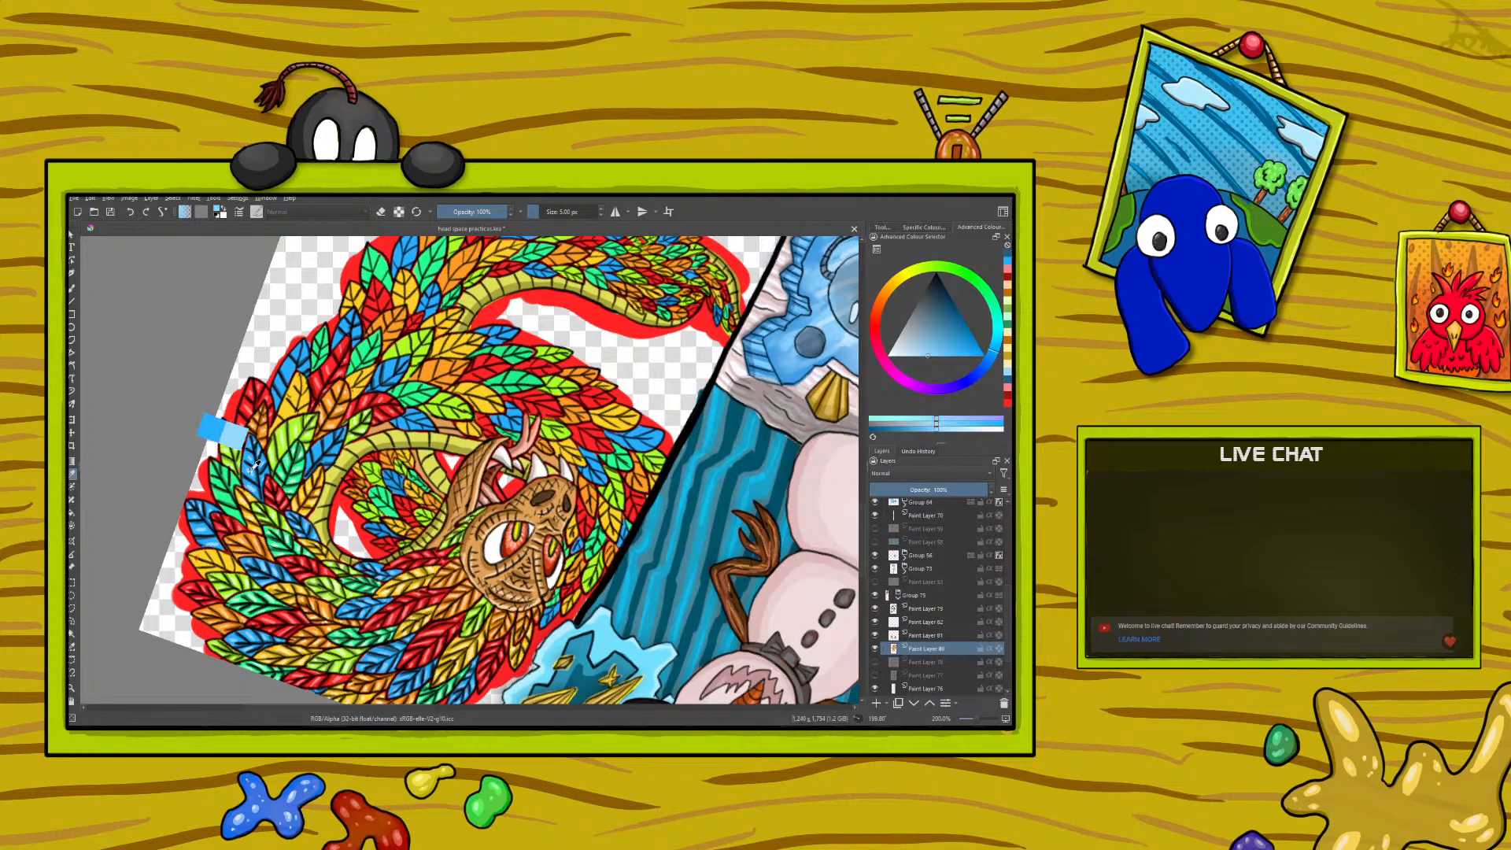
click(72, 288)
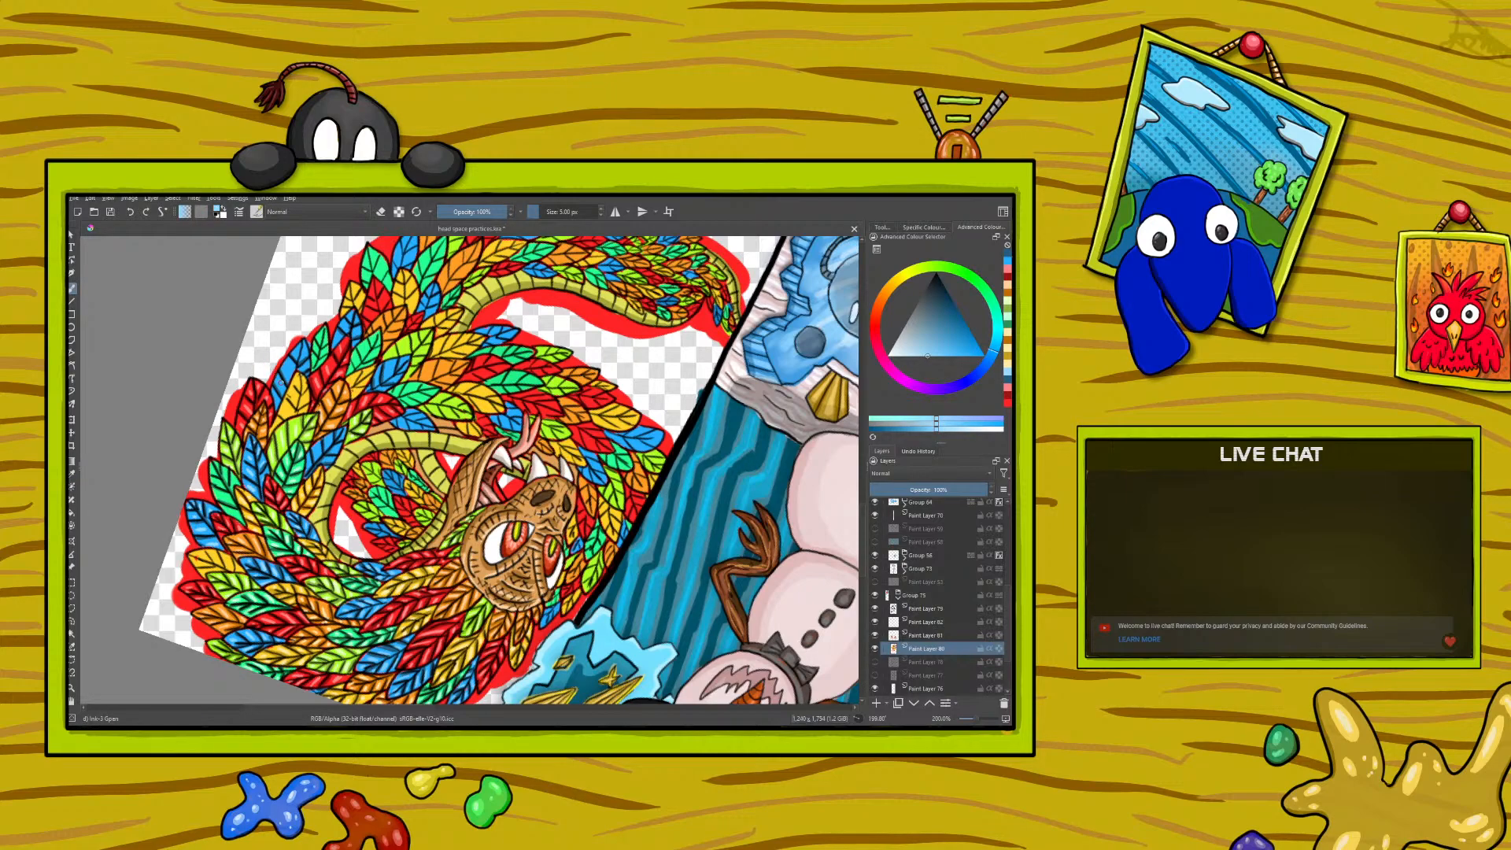
drag(280, 384, 286, 369)
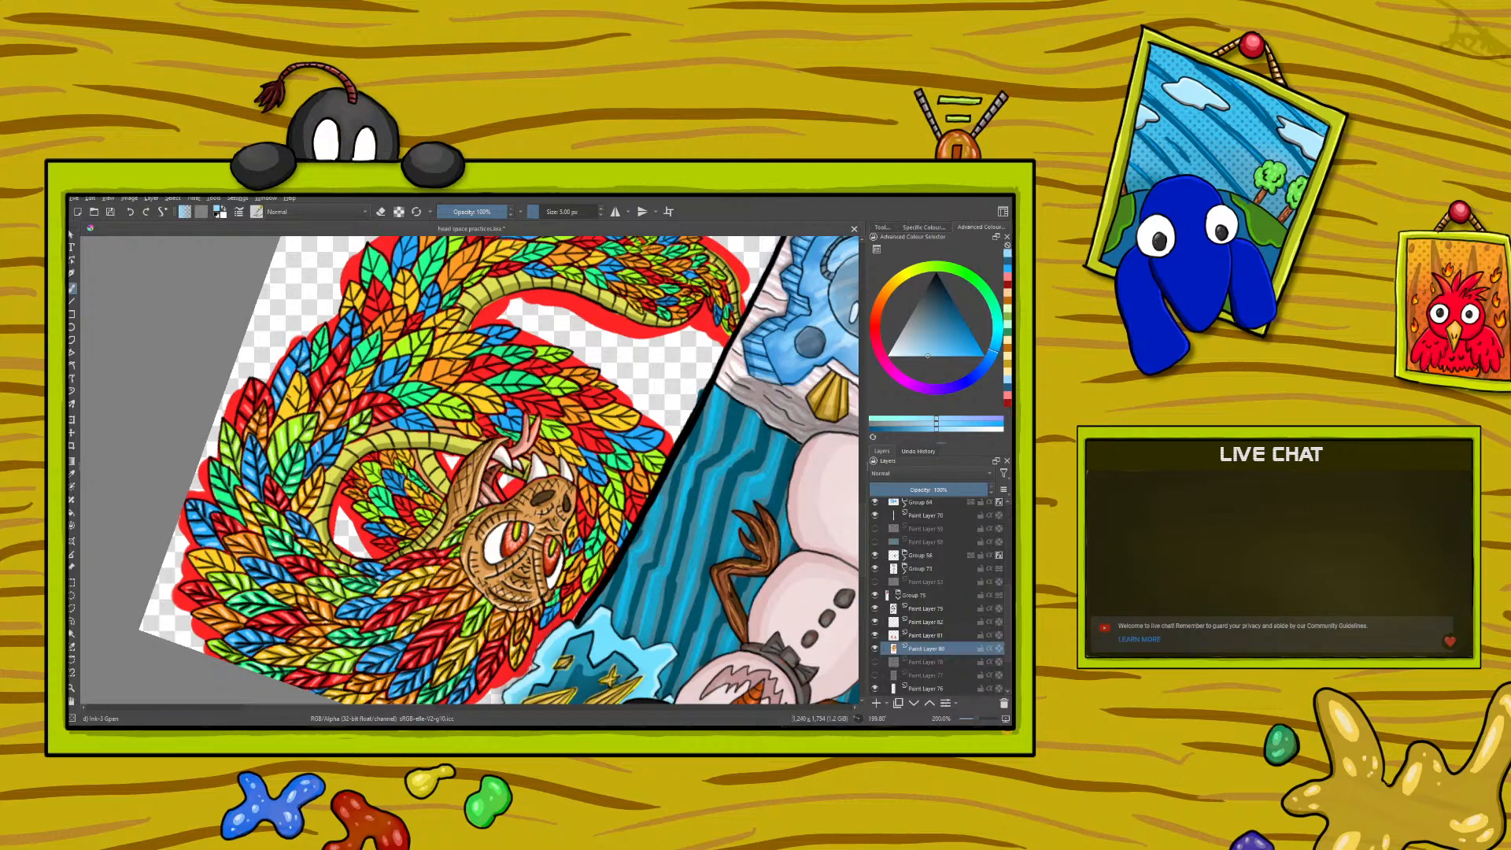
drag(337, 452, 334, 443)
- Sample the dark yellow from a shaded feather and paint shadows on the next yellow feathers
key(p)
ctrl+click(254, 516)
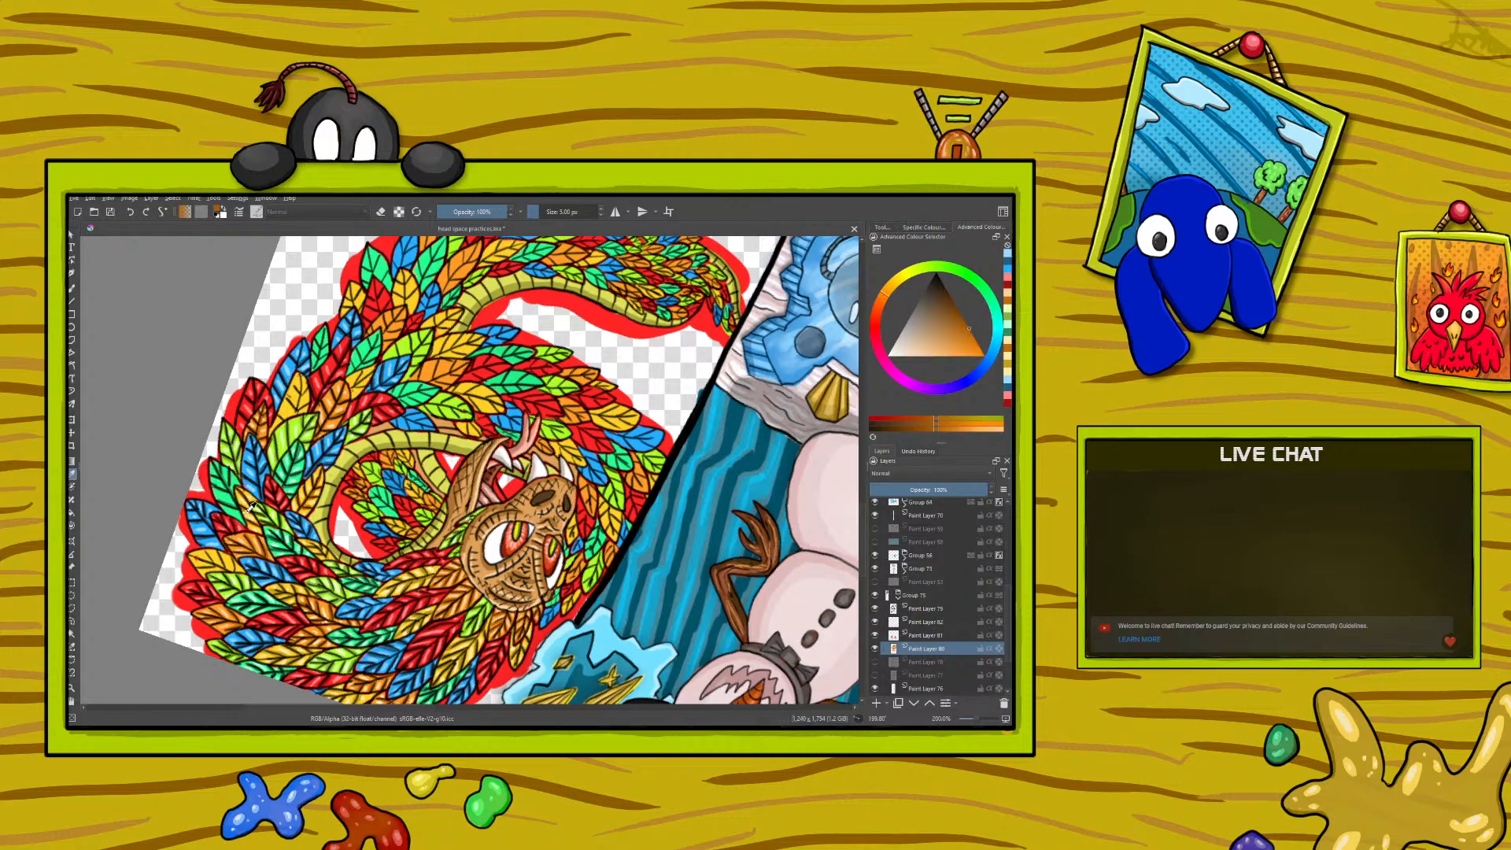
click(244, 513)
click(72, 289)
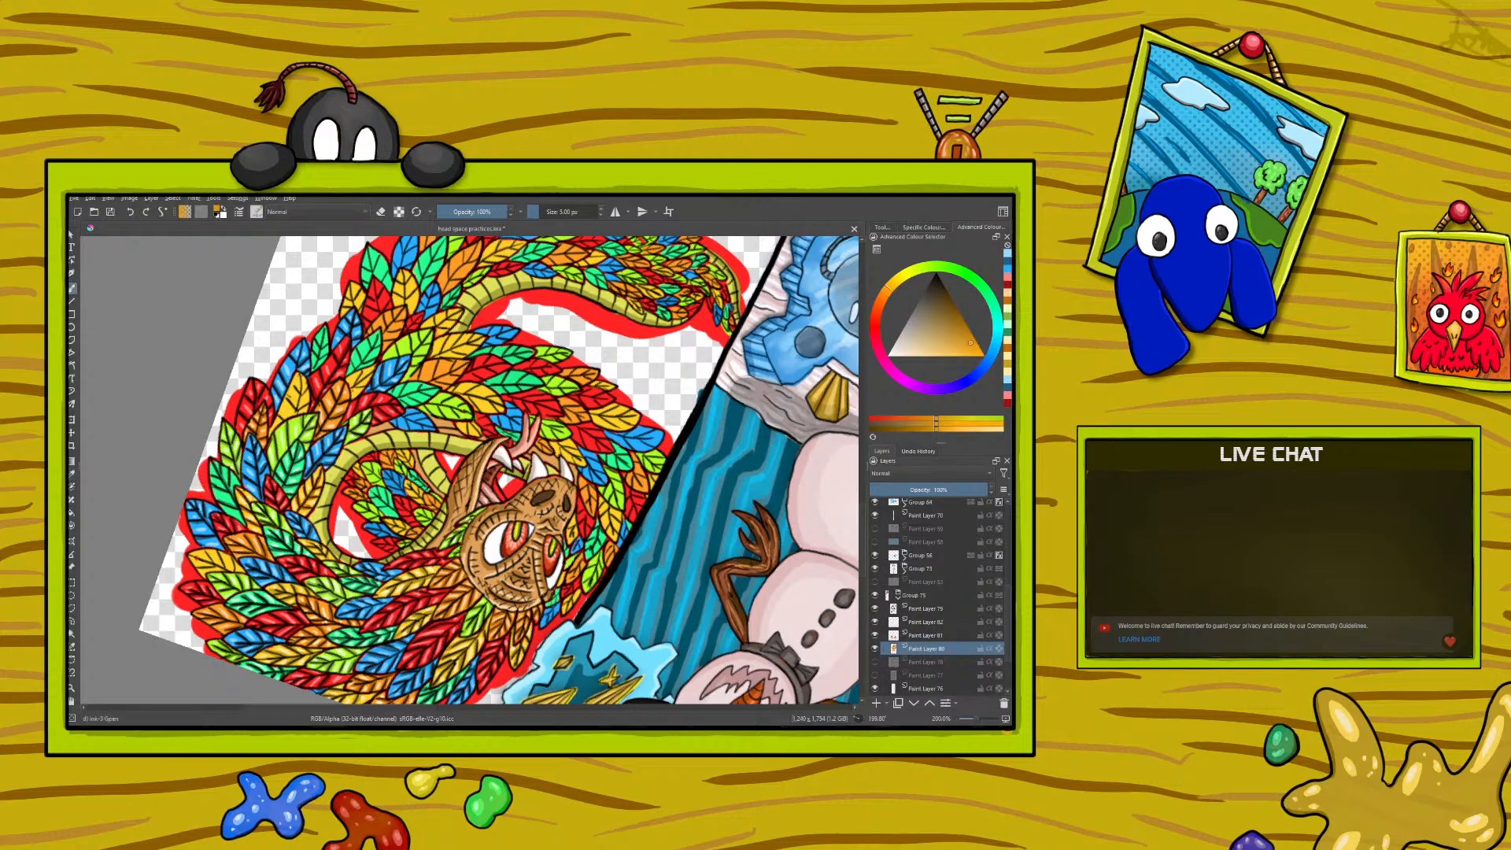
mouse_move(208, 554)
mouse_down()
mouse_move(200, 571)
mouse_move(218, 563)
mouse_up()
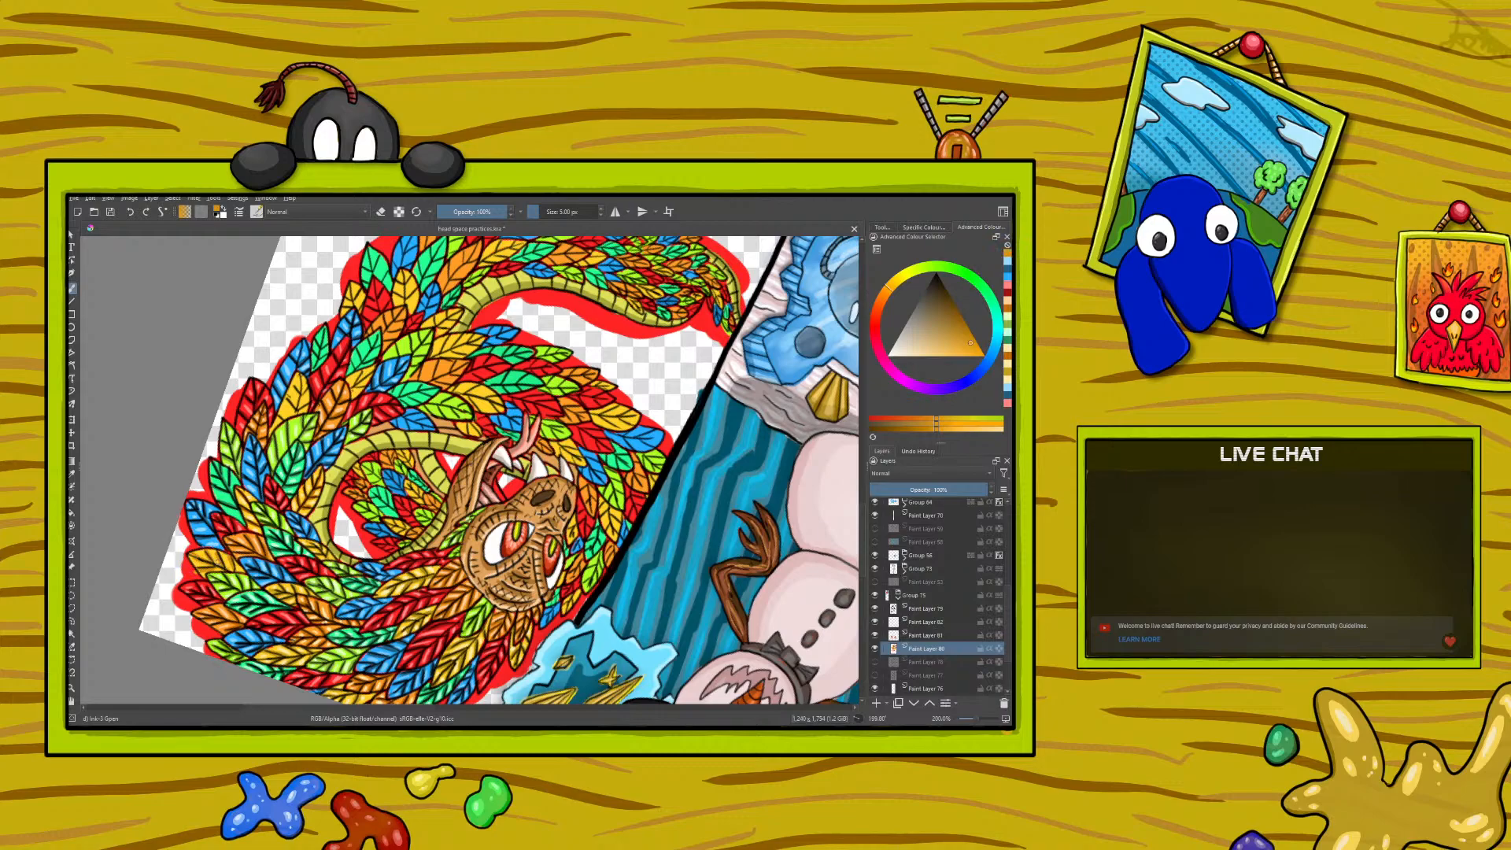
mouse_move(294, 414)
mouse_down()
mouse_move(301, 379)
mouse_move(292, 421)
mouse_move(299, 389)
mouse_move(284, 409)
mouse_up()
- Sample the pale yellow from a feather highlight and paint highlights on the newly shaded yellow feathers
click(72, 475)
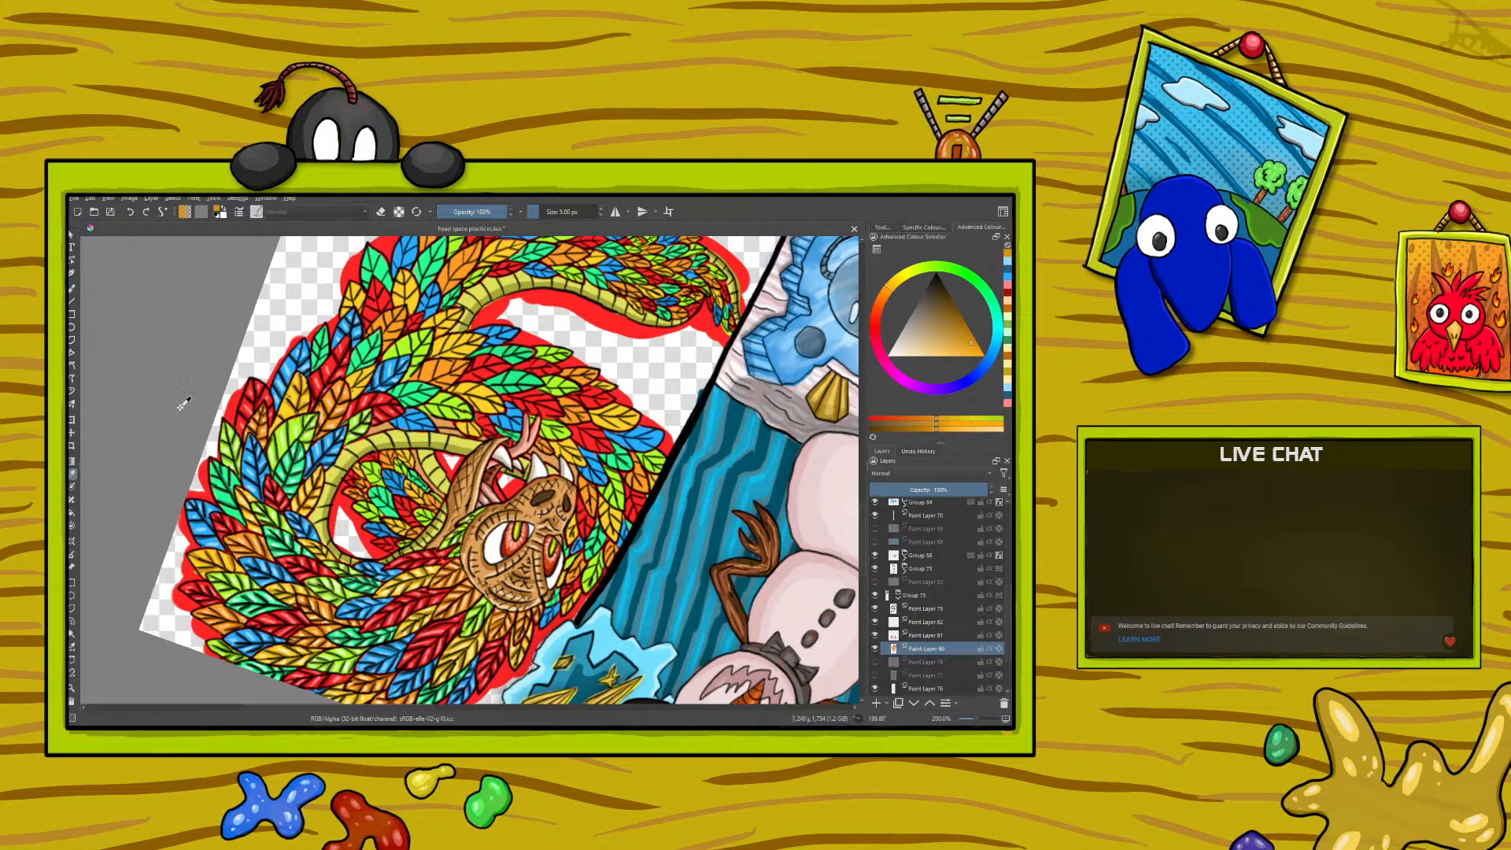
click(254, 507)
key(b)
drag(227, 565, 232, 567)
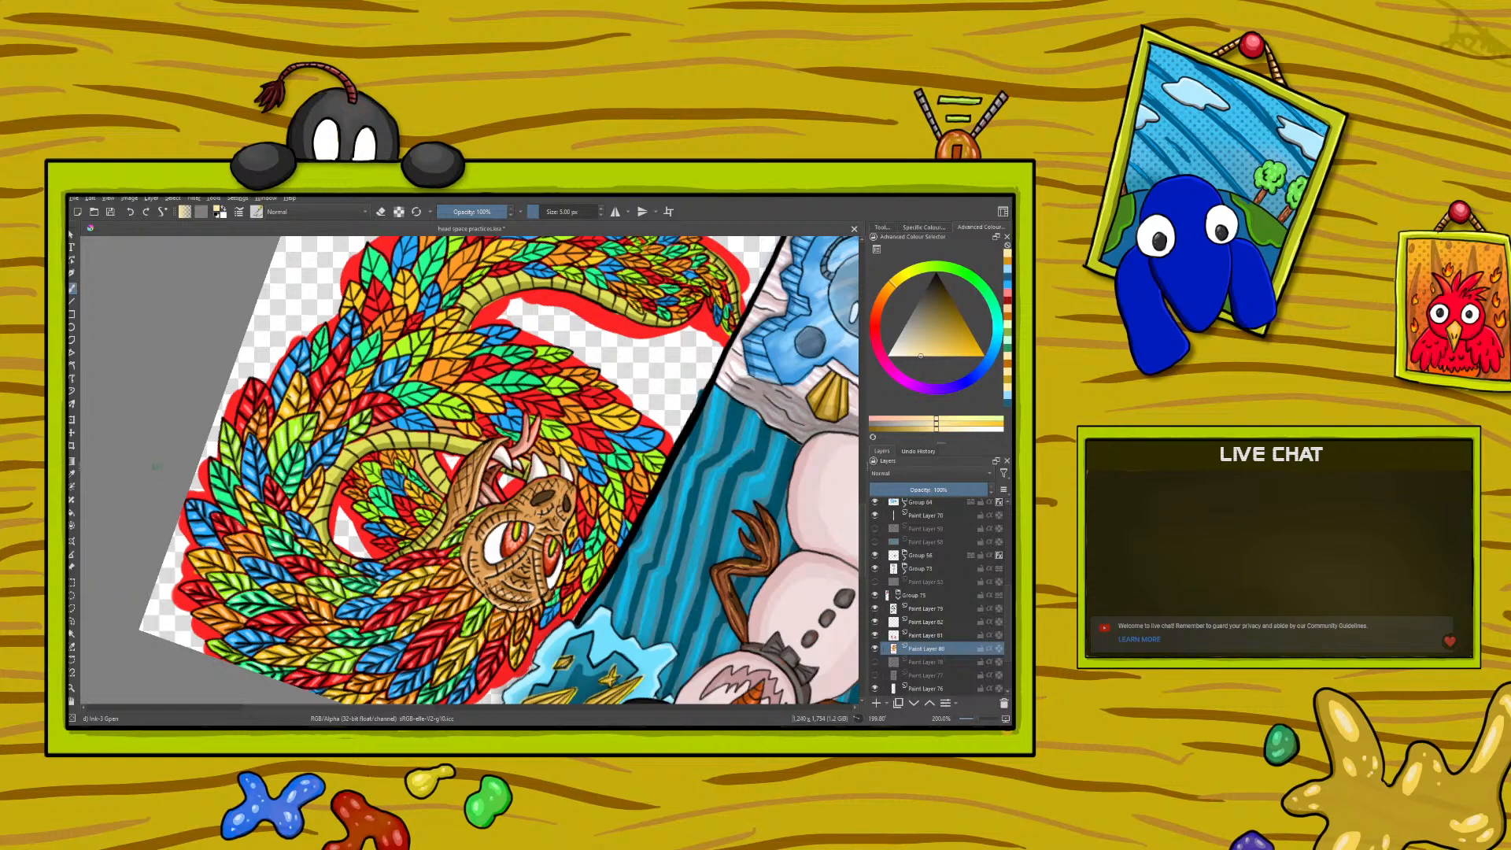
right_click(156, 466)
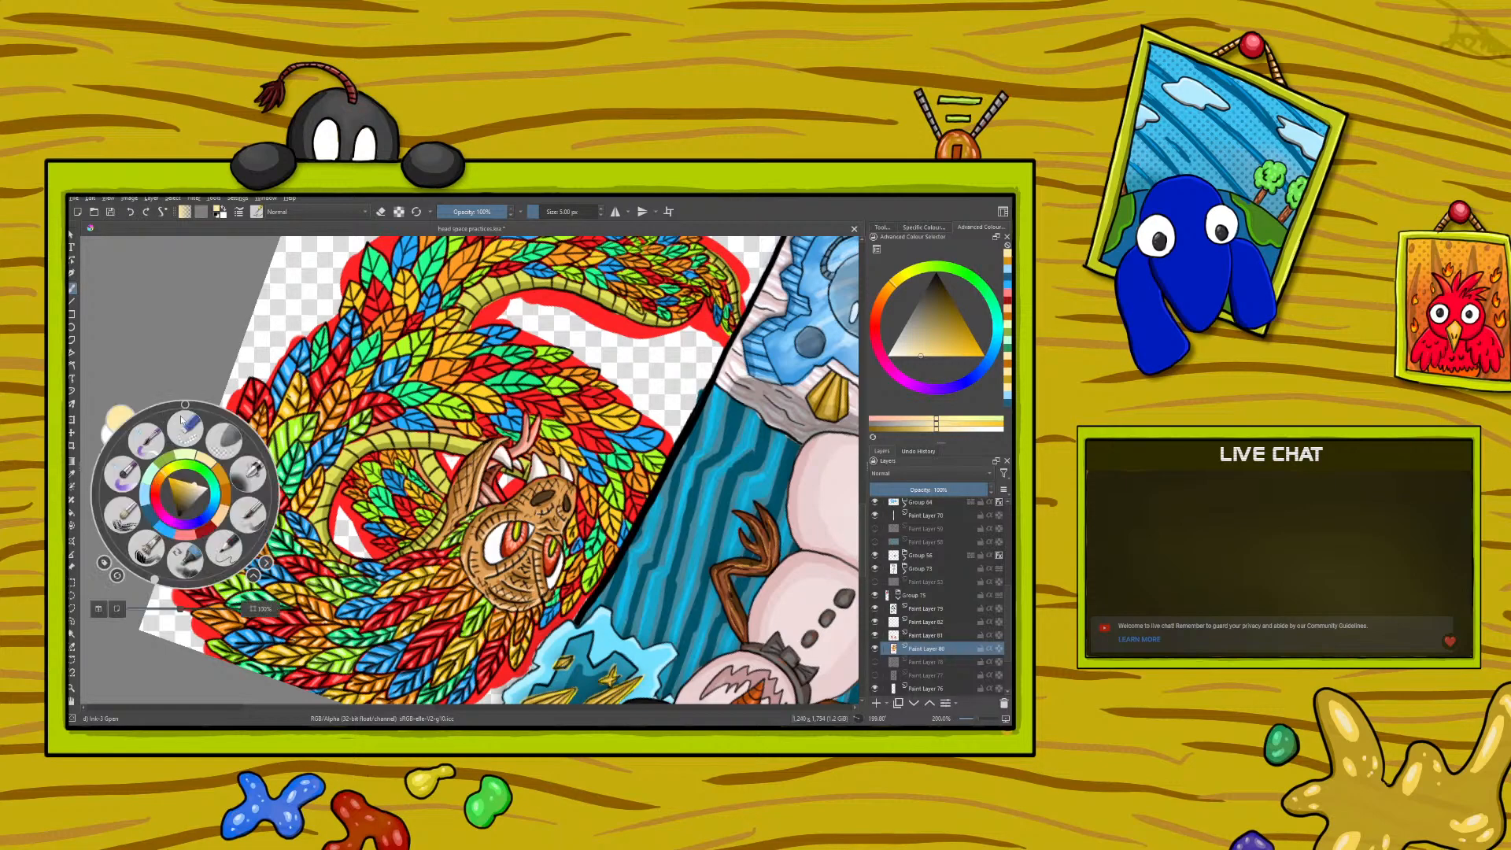
click(181, 560)
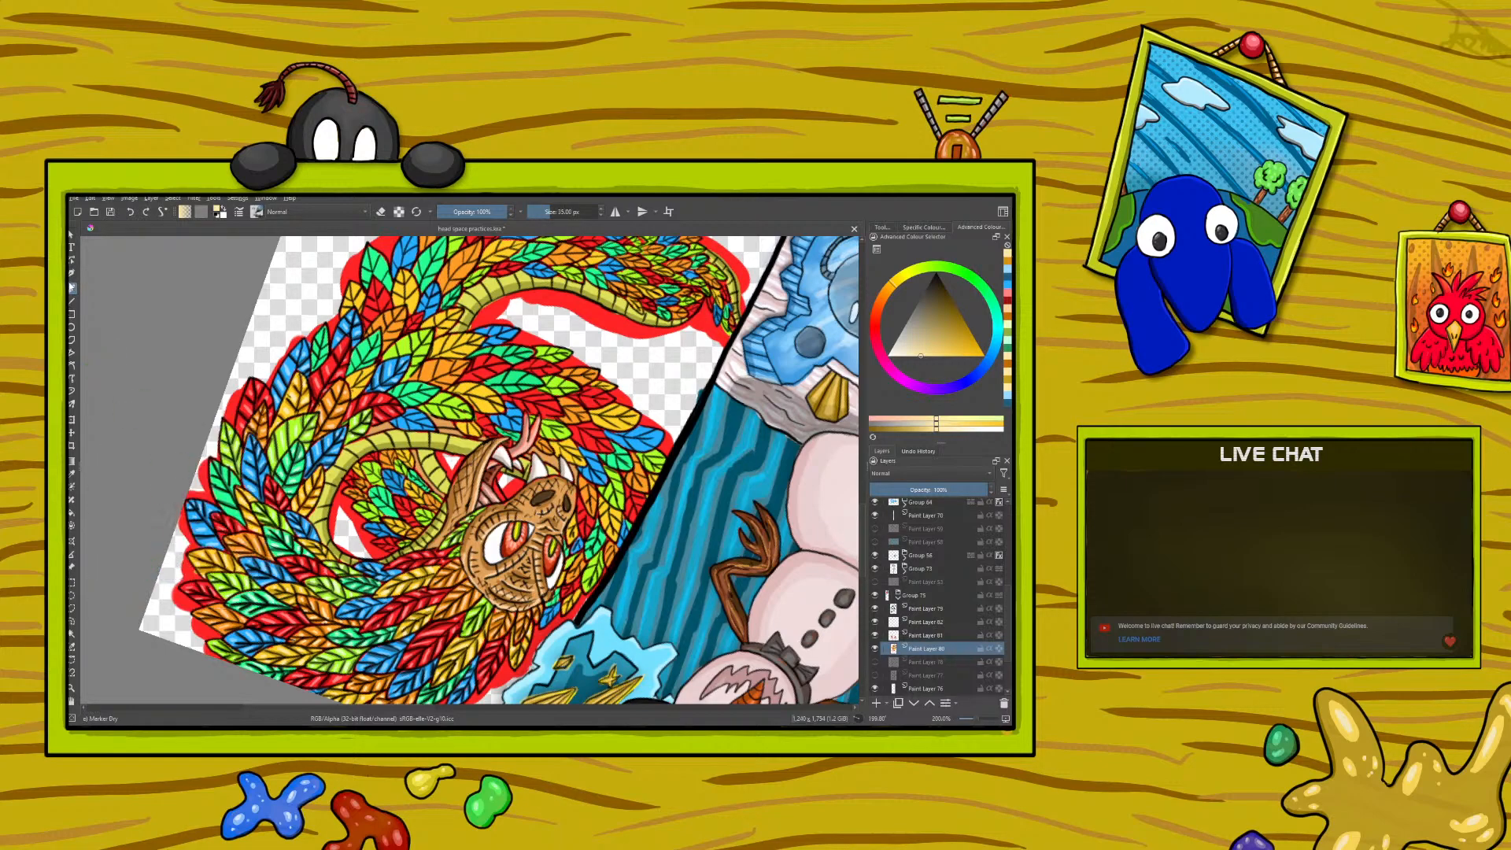
right_click(191, 492)
click(169, 363)
click(256, 212)
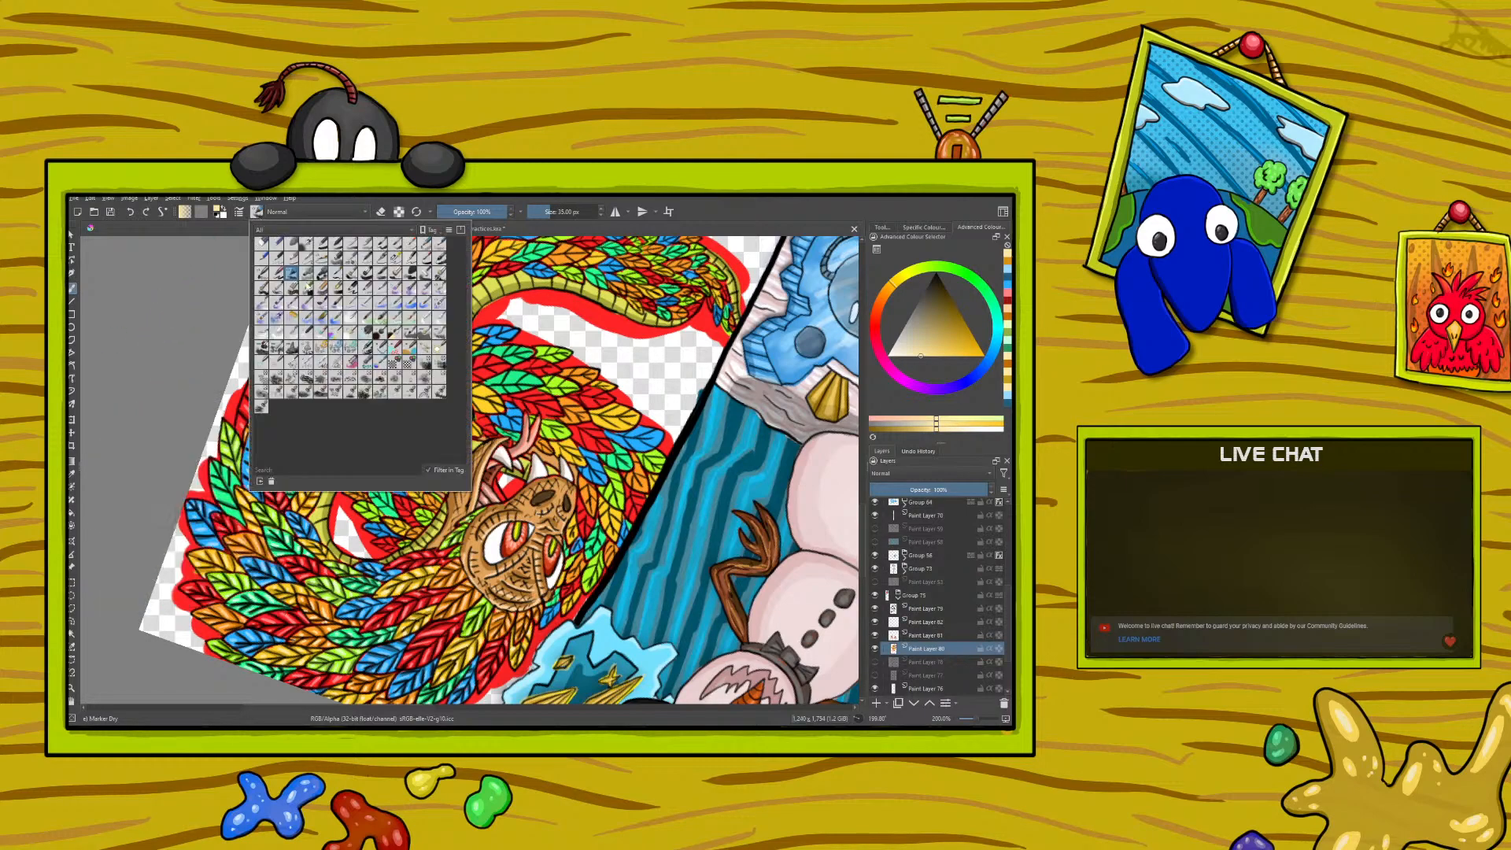
click(393, 260)
- Sample the dark yellow from a finished feather and paint shadows on the next yellow feather along the coil
right_click(162, 343)
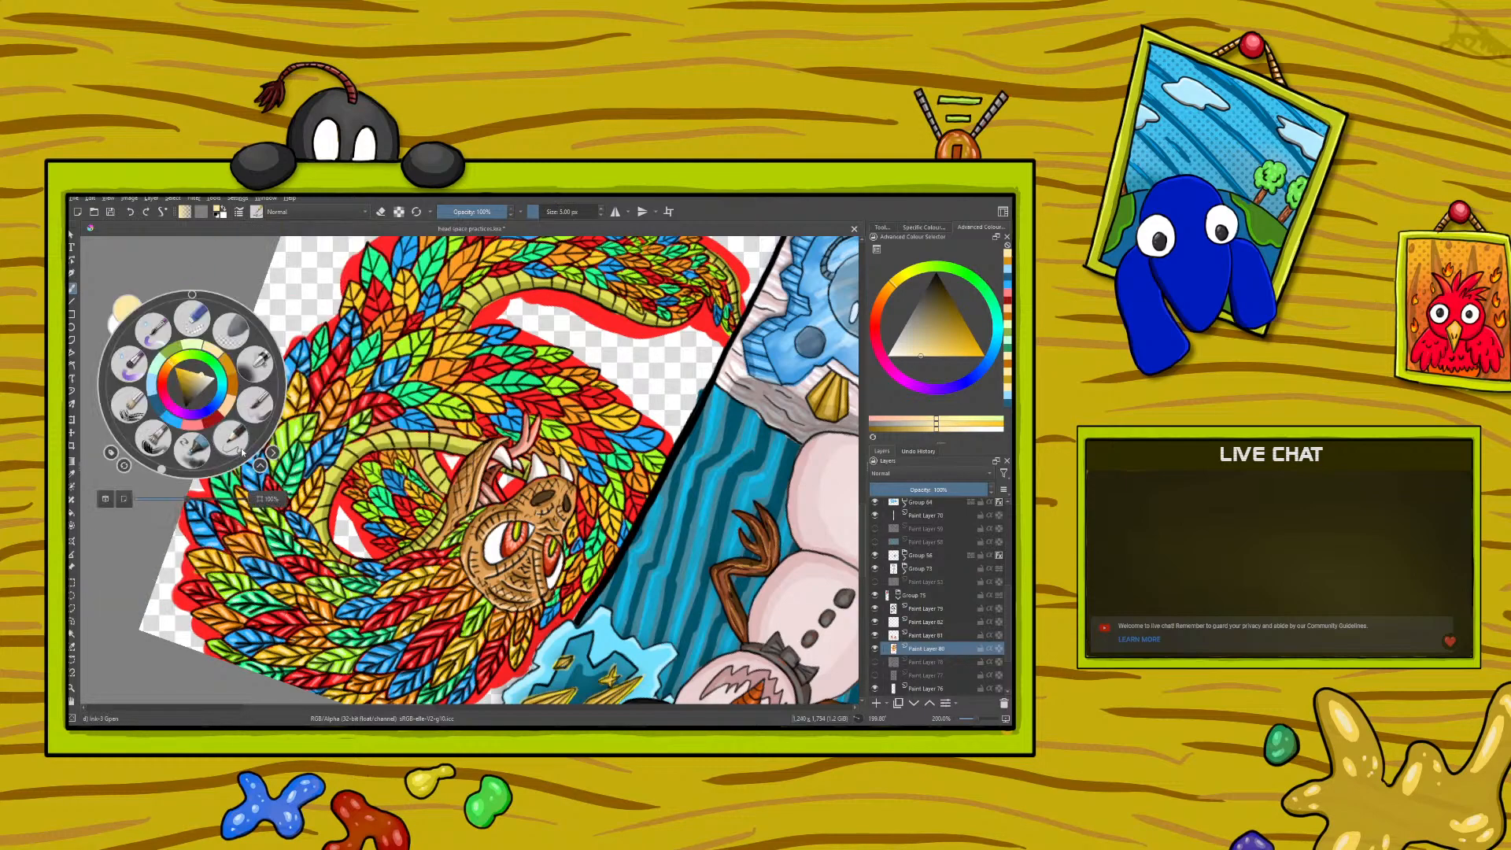
drag(163, 473, 263, 495)
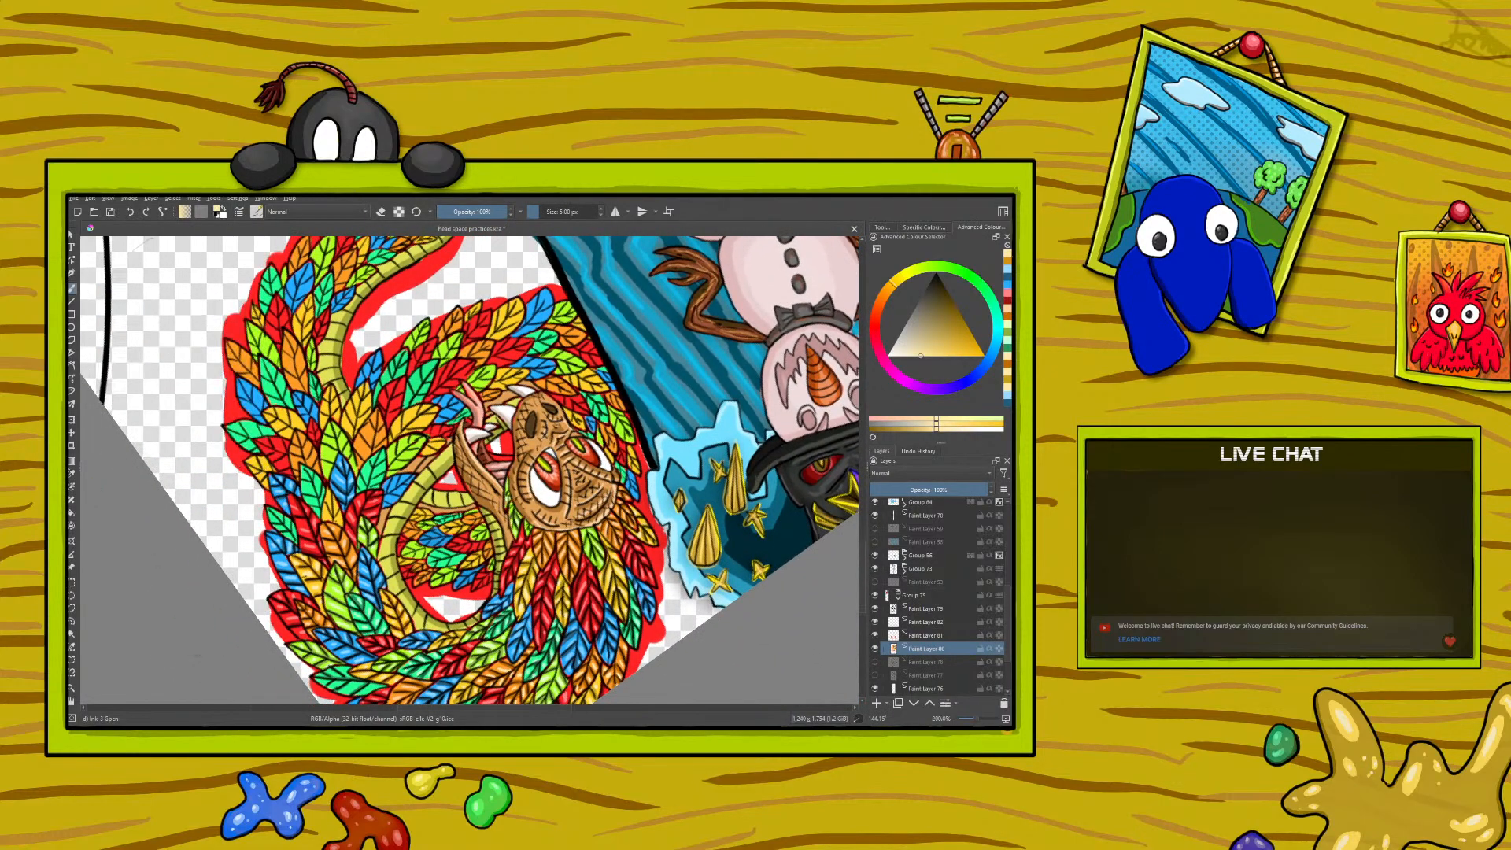
click(72, 475)
click(327, 567)
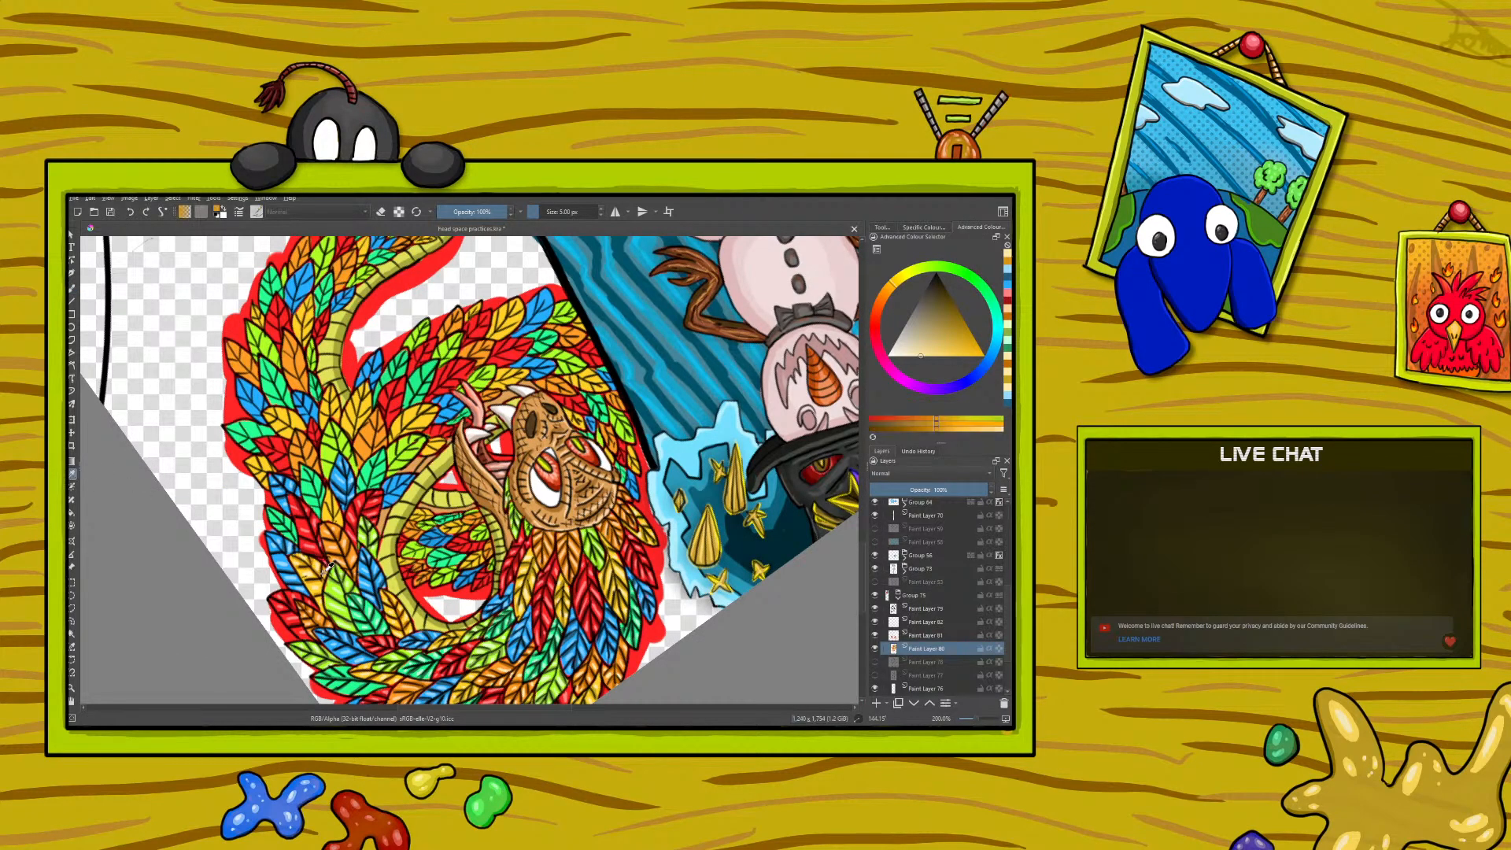
click(71, 288)
drag(333, 521, 338, 512)
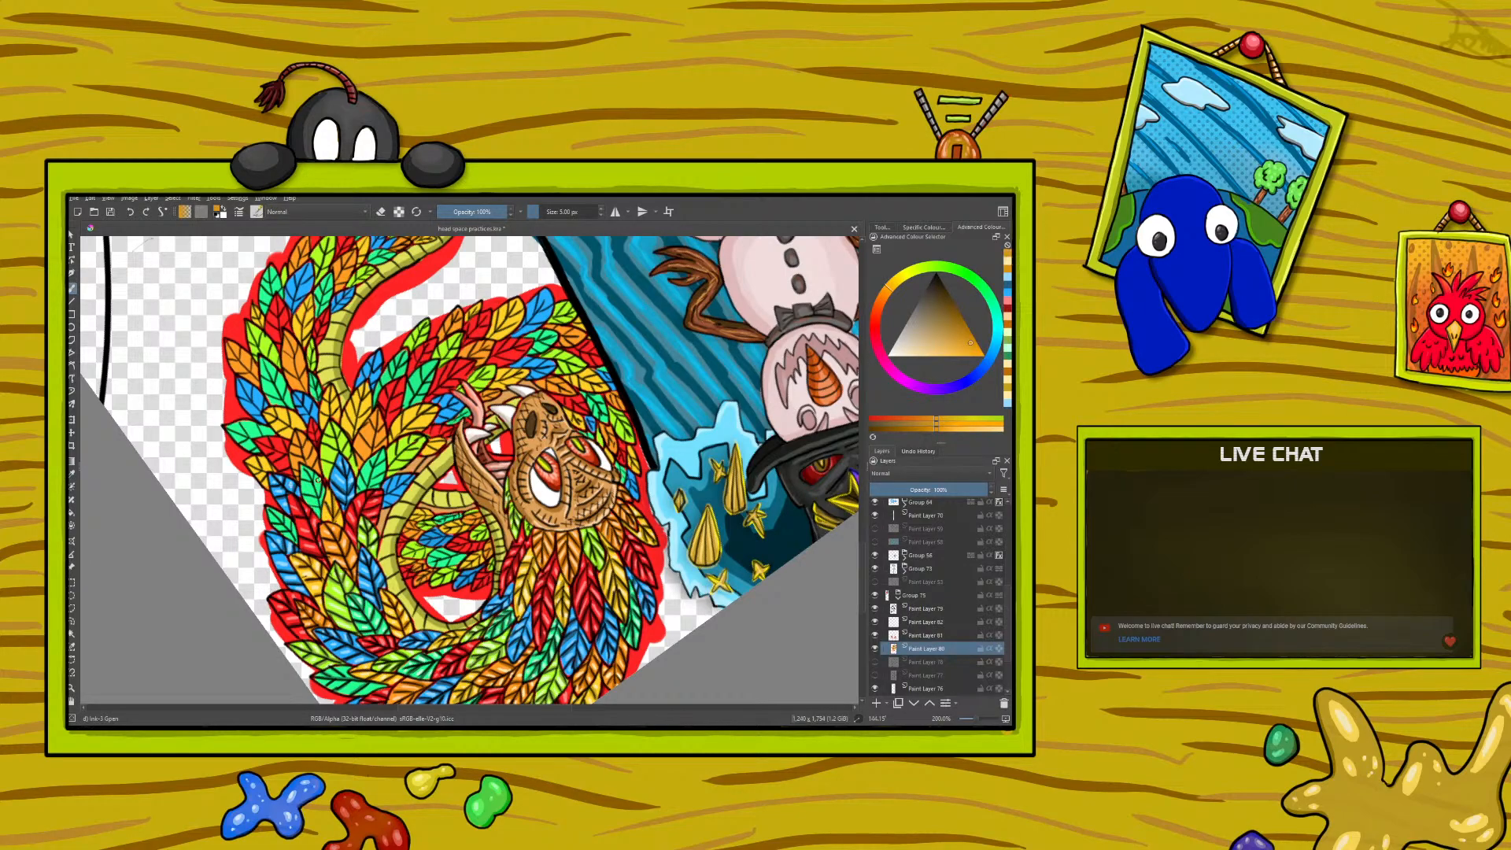
- Sample the pale yellow from a feather highlight and paint highlights on the newly shaded yellow feather along the coil
click(73, 470)
click(312, 563)
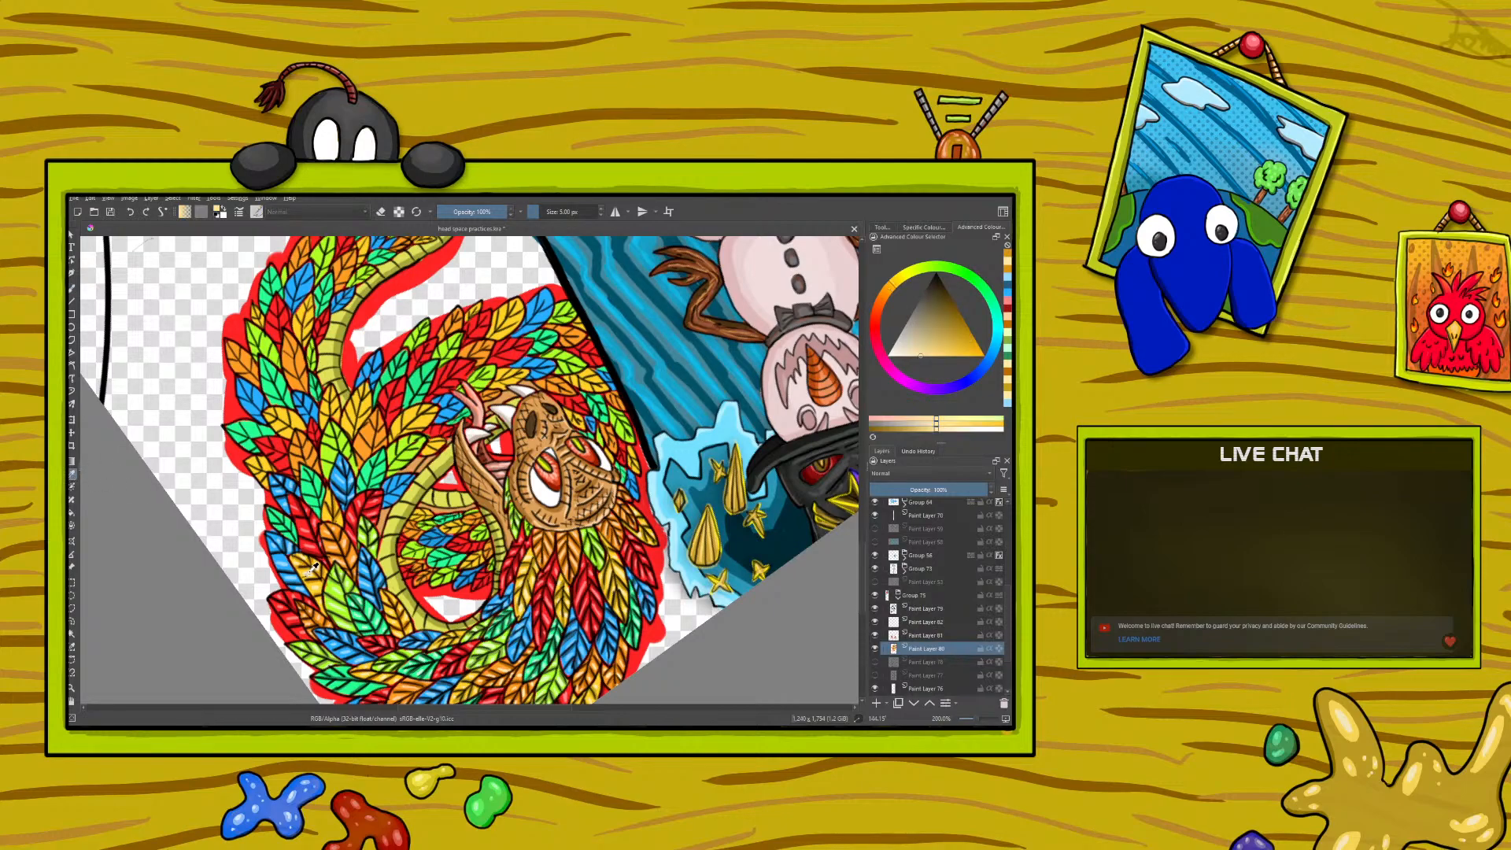
click(72, 288)
drag(324, 515, 323, 501)
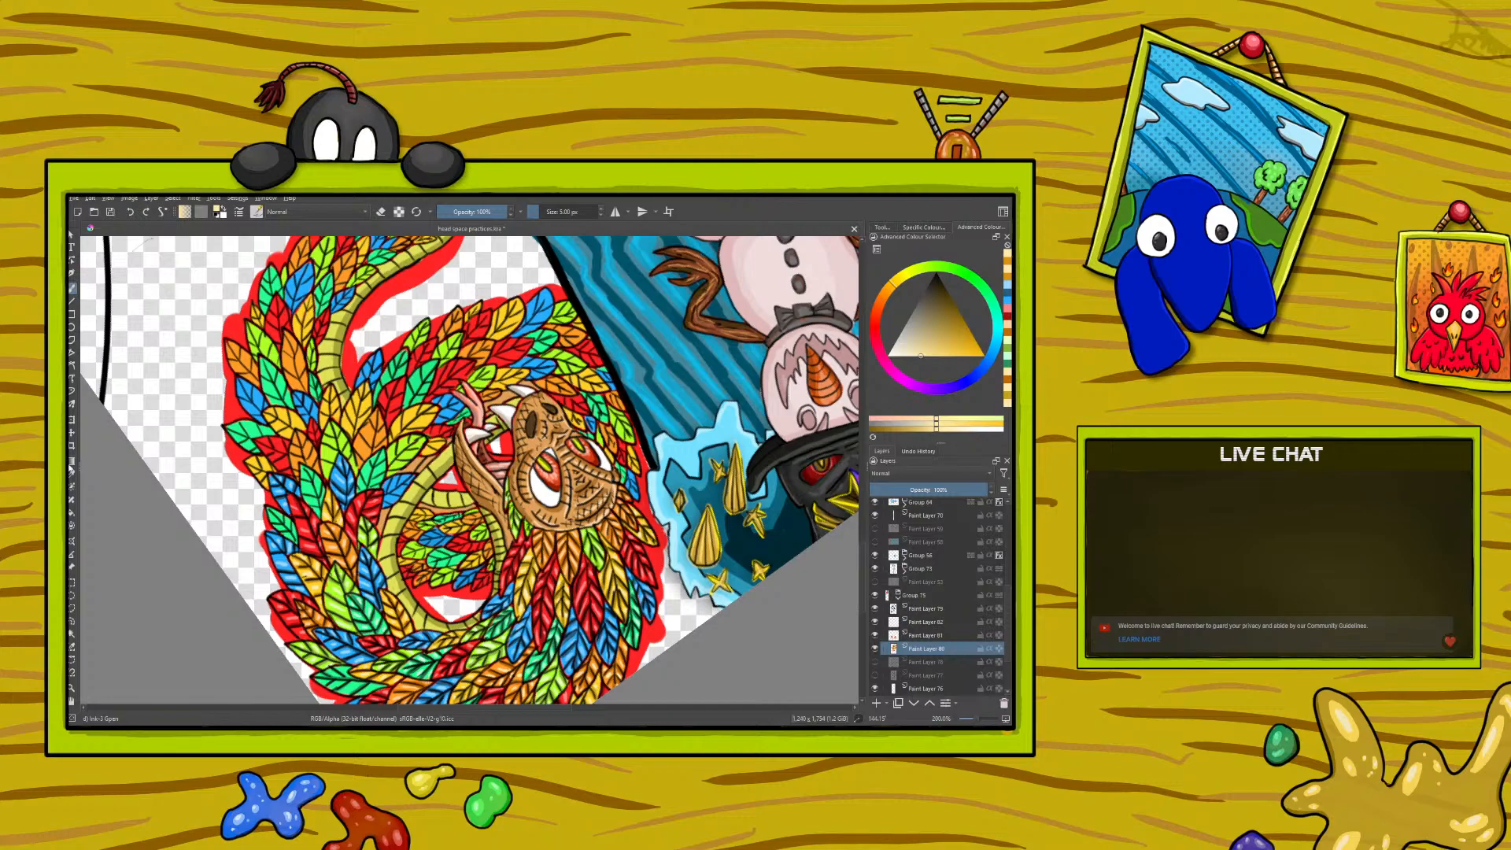
- Sample the dark teal green from a finished feather and paint shadows on the next teal-green feathers along the coil
ctrl+click(363, 596)
ctrl+click(362, 592)
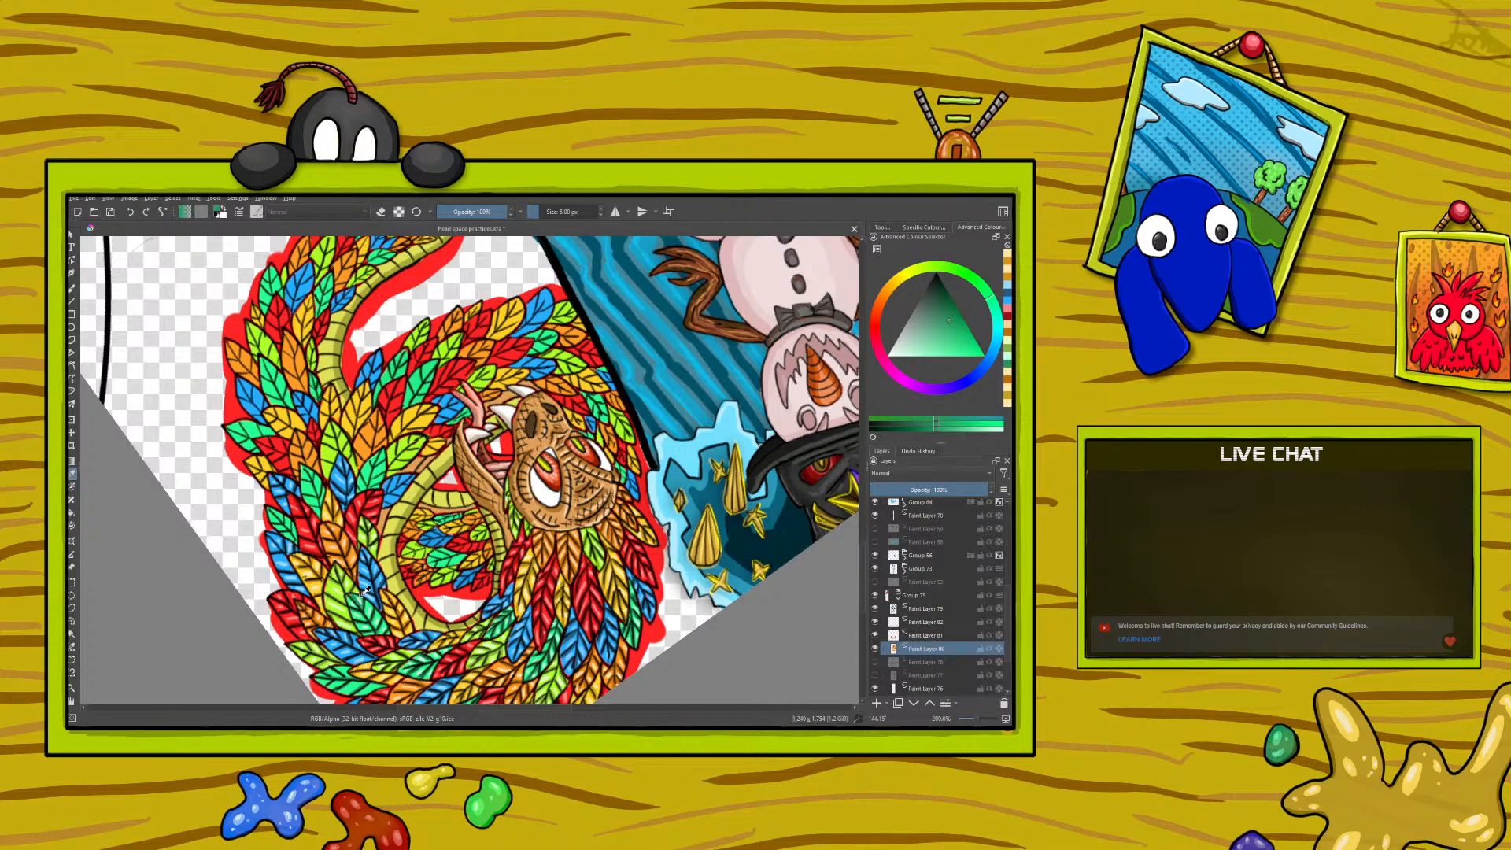
click(72, 289)
drag(313, 496, 322, 485)
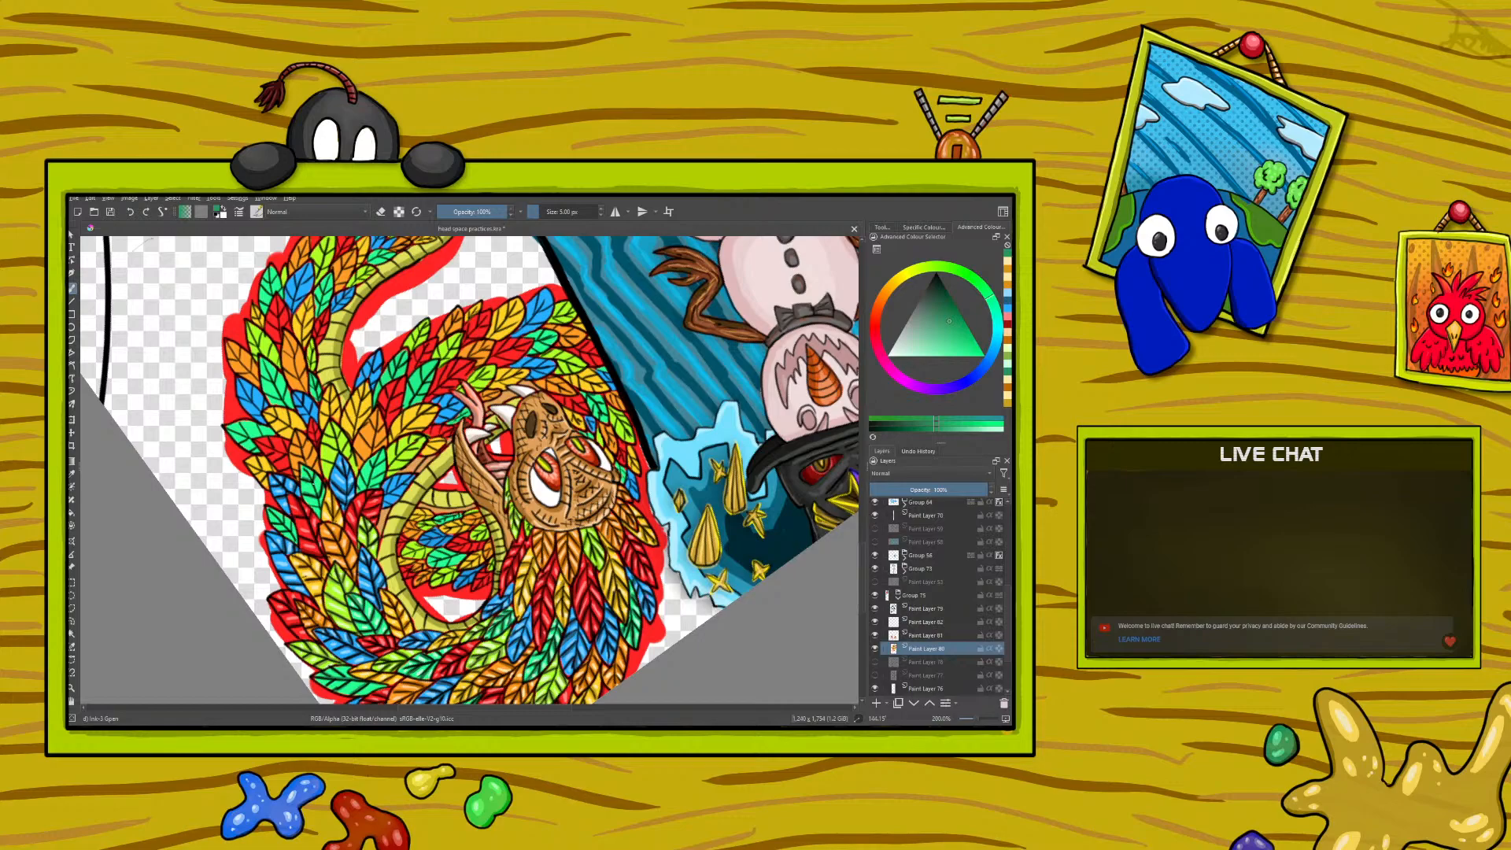
drag(319, 507, 310, 505)
- Sample the pale mint green from a feather highlight and paint highlights on the newly shaded teal-green feathers
click(71, 475)
click(375, 603)
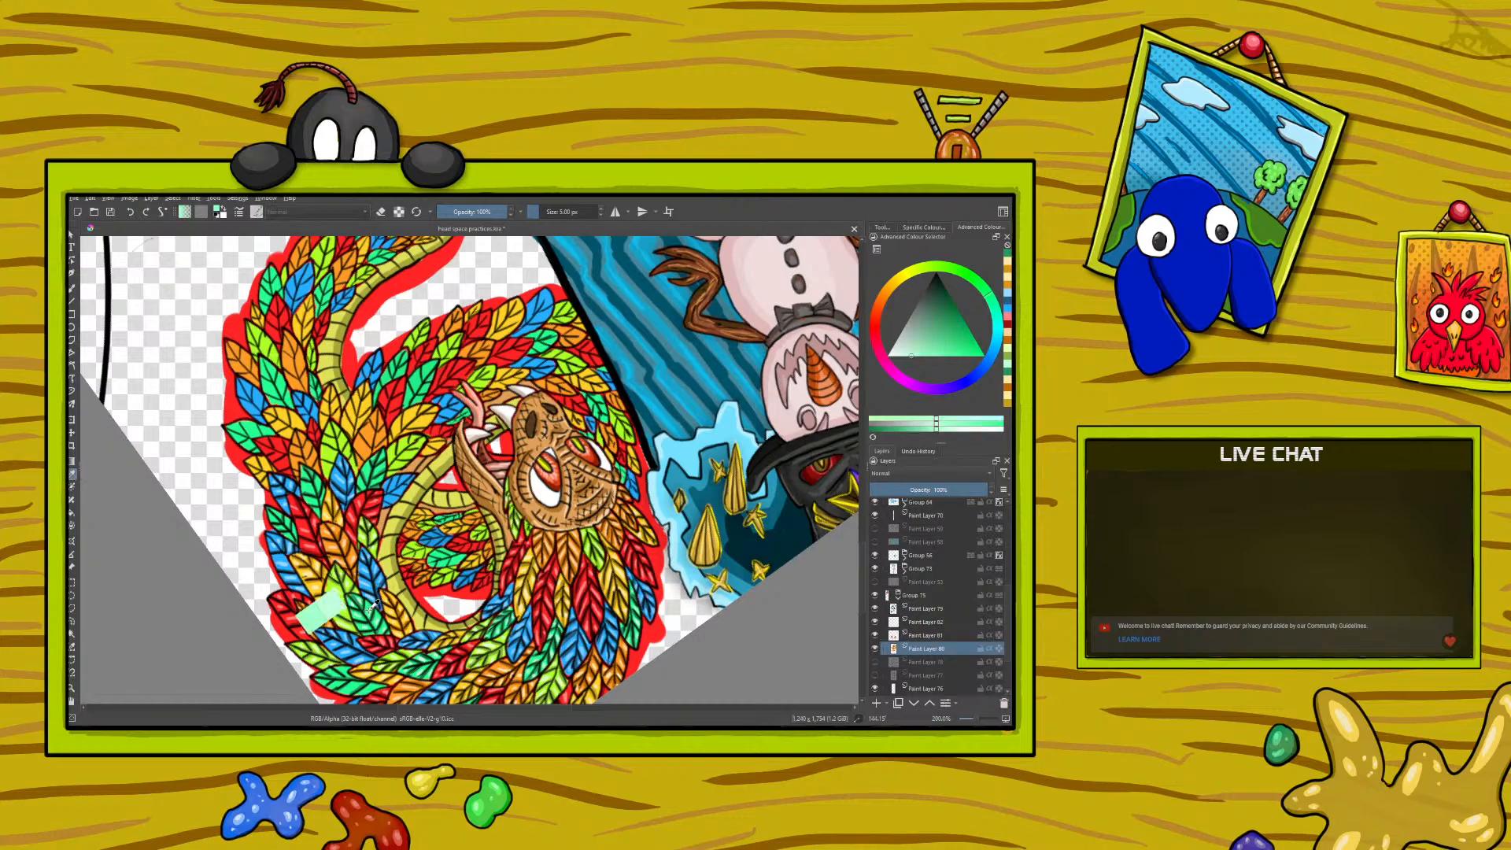
click(72, 287)
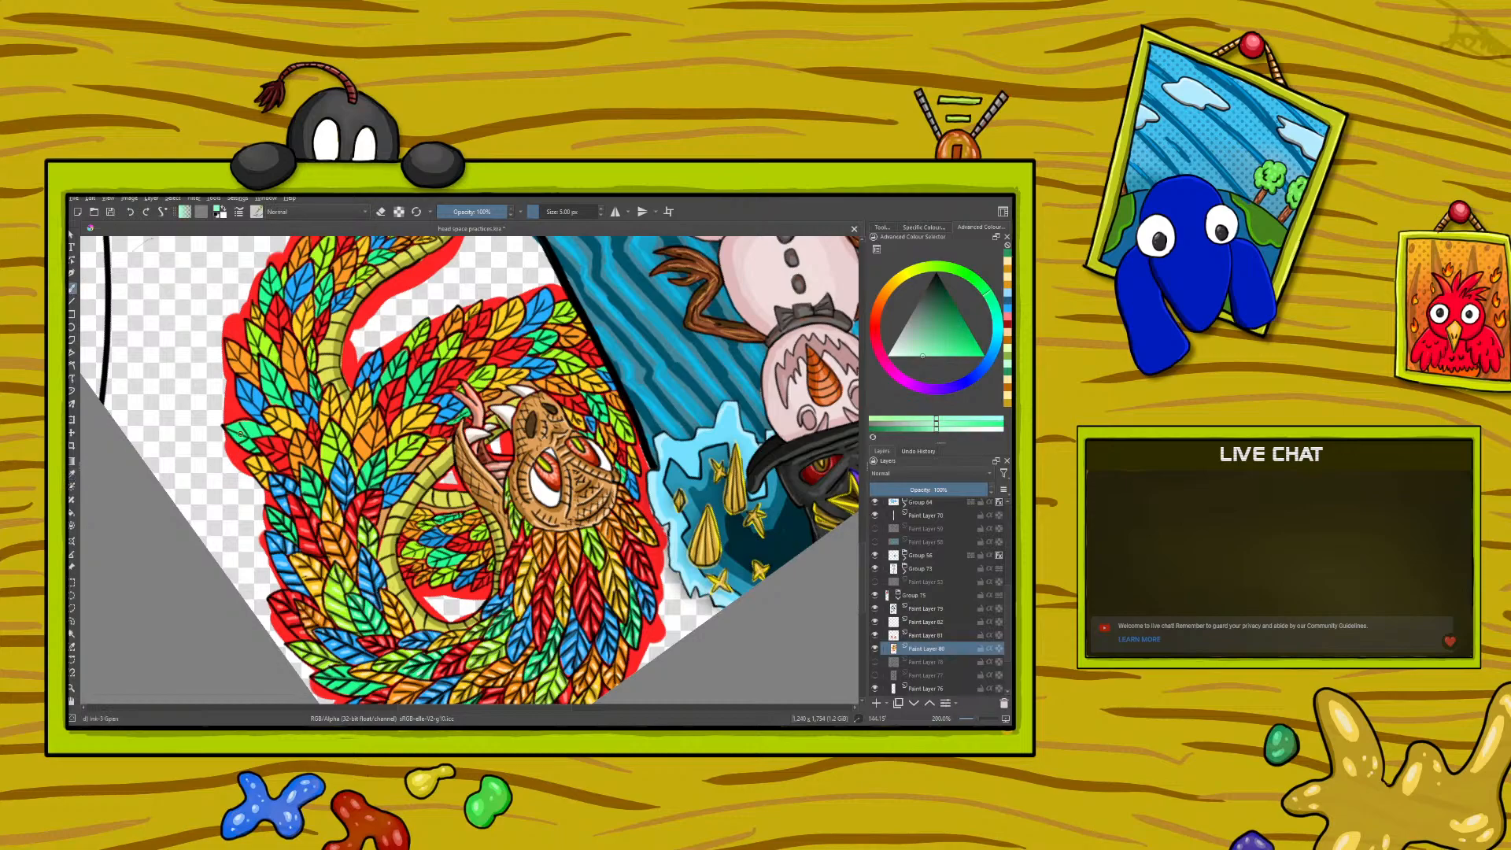
drag(367, 473, 380, 463)
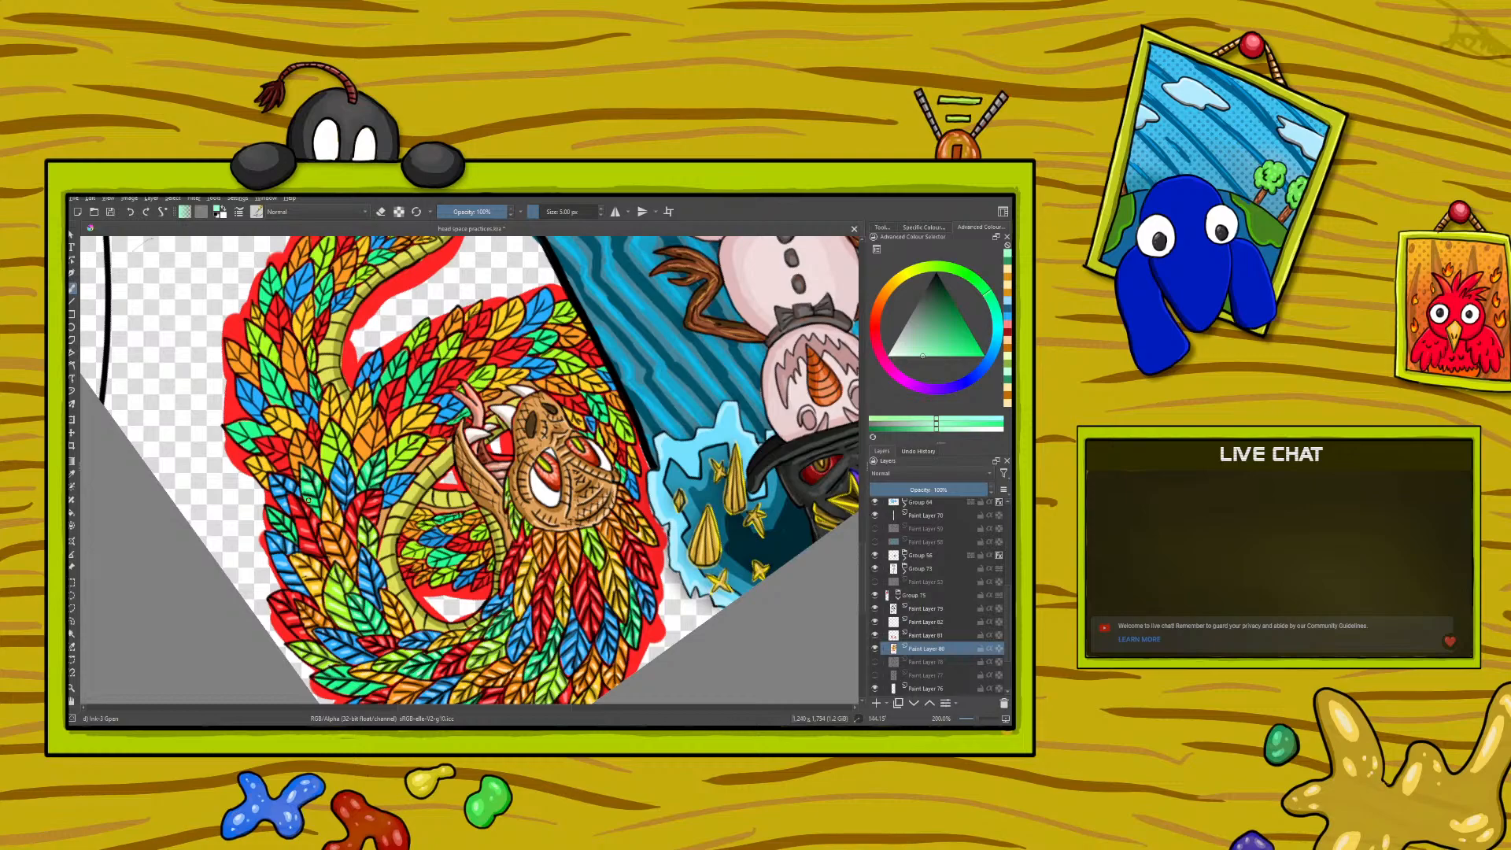
drag(317, 502, 322, 497)
drag(290, 536, 299, 527)
- On the serpent's line-art layer, touch up the feather outlines on the coil in black and erase the excess
right_click(194, 484)
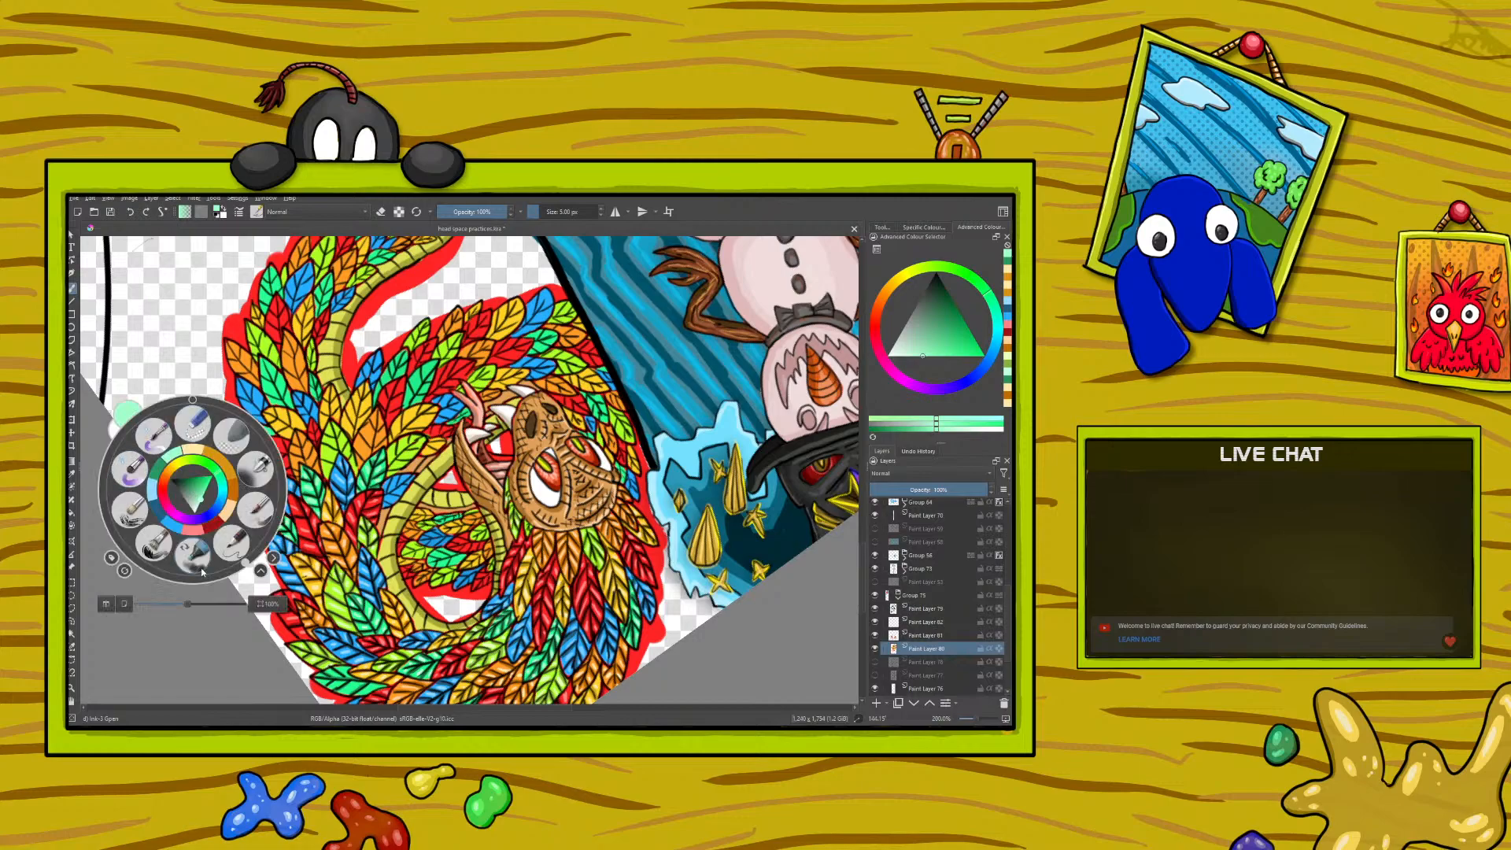
mouse_move(247, 567)
mouse_down()
mouse_move(285, 481)
mouse_move(244, 548)
mouse_up()
right_click(244, 548)
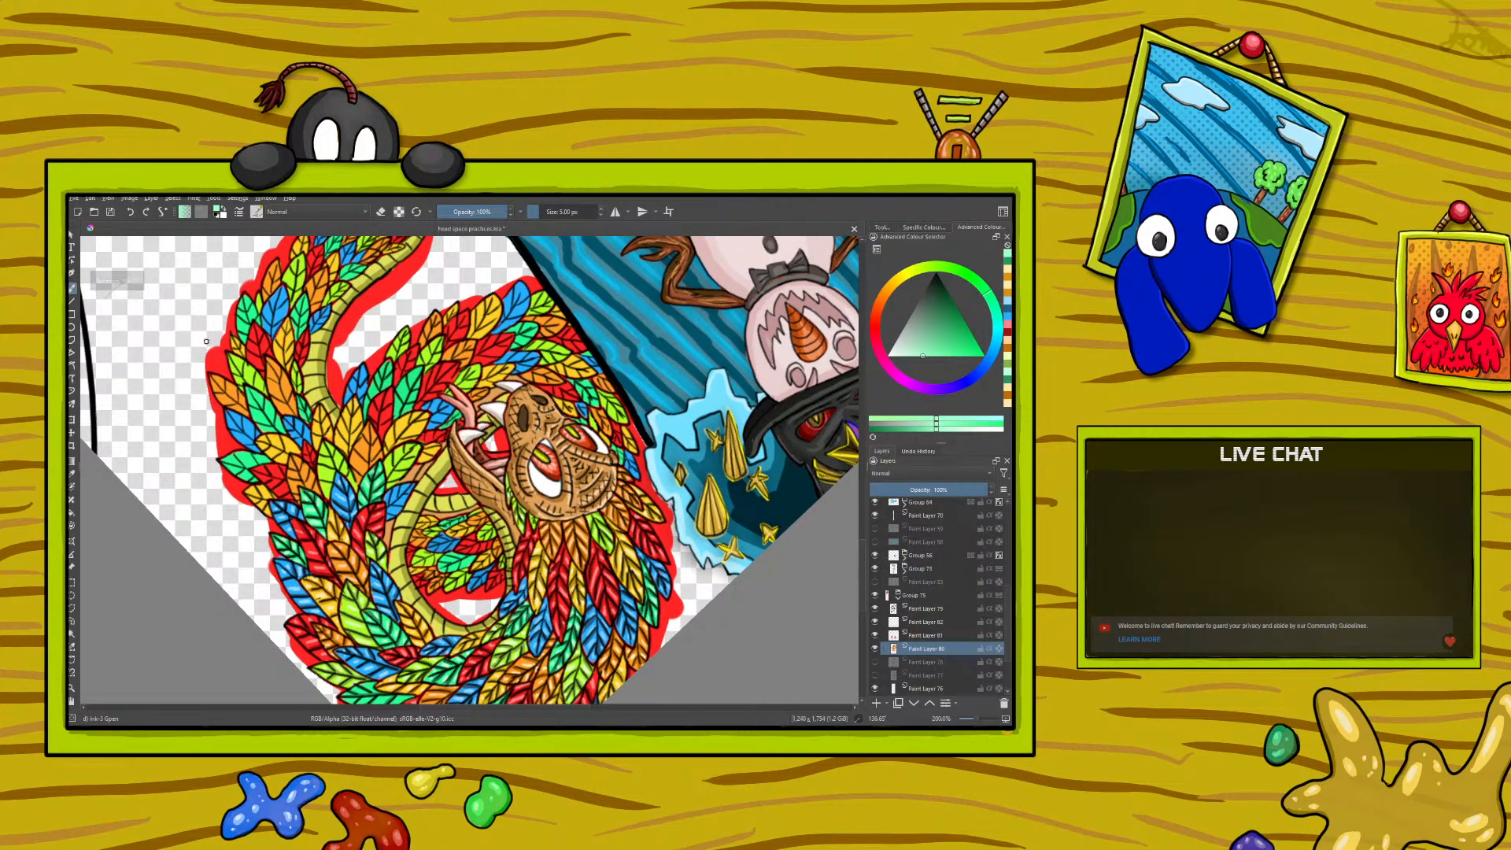
click(931, 607)
right_click(314, 518)
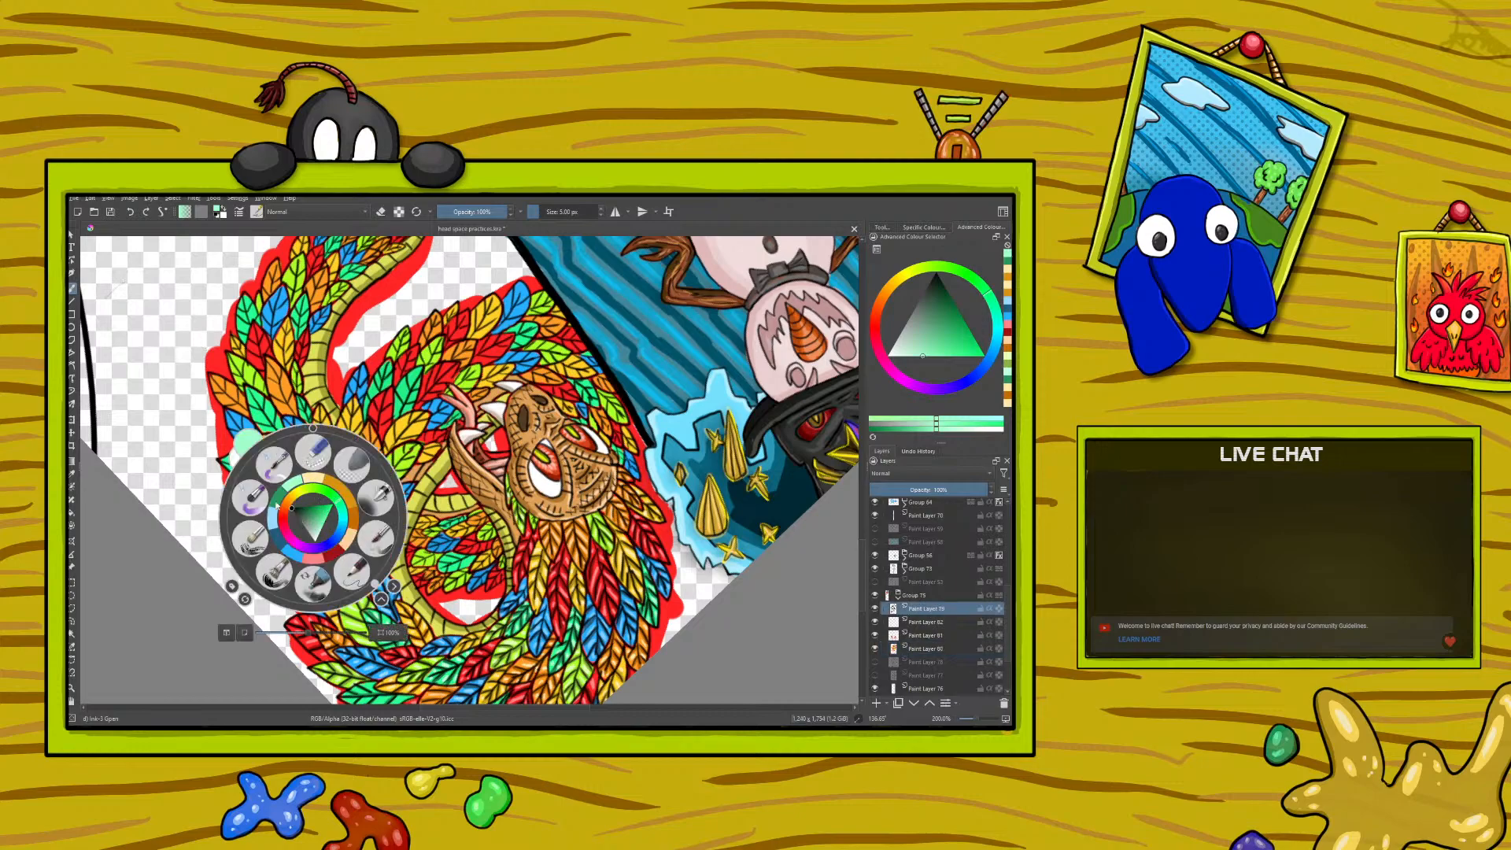
click(325, 530)
drag(405, 473, 400, 480)
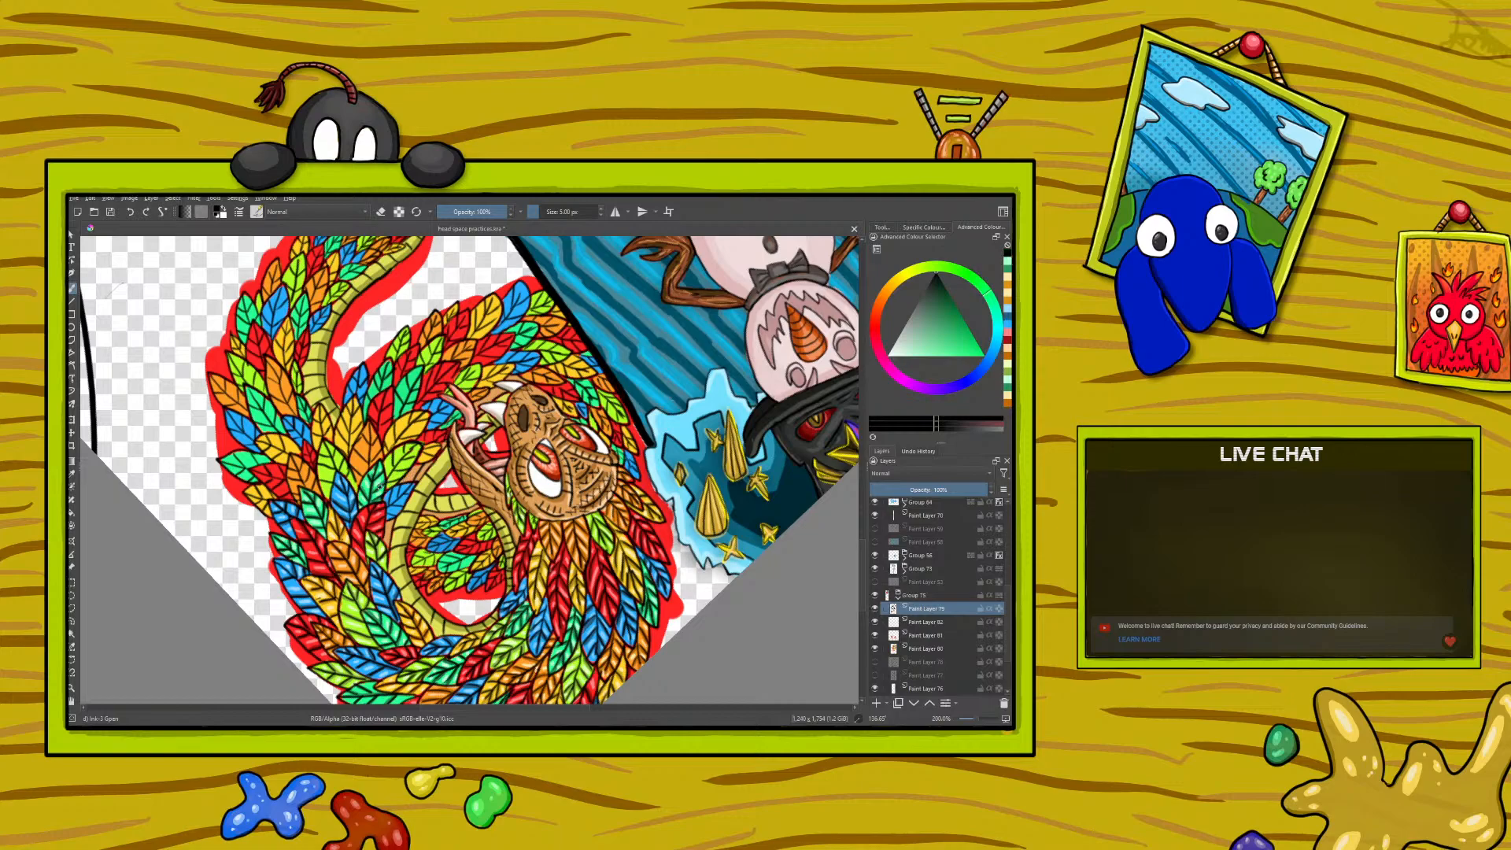
key(e)
- Toggle the feather colour layer's visibility to inspect it, and reselect the line-art layer
click(931, 650)
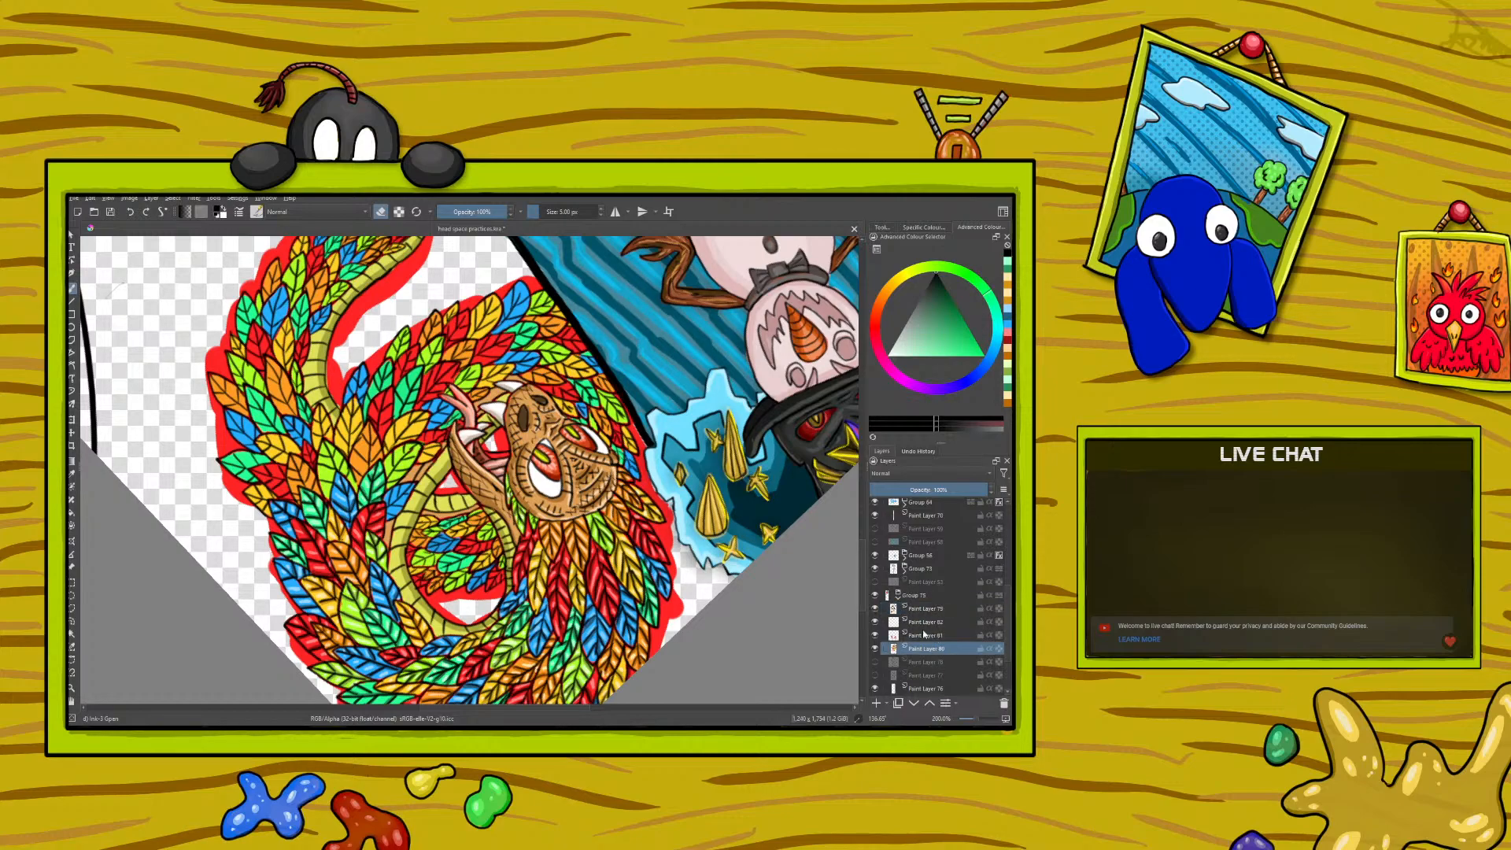
click(875, 648)
click(875, 649)
click(928, 610)
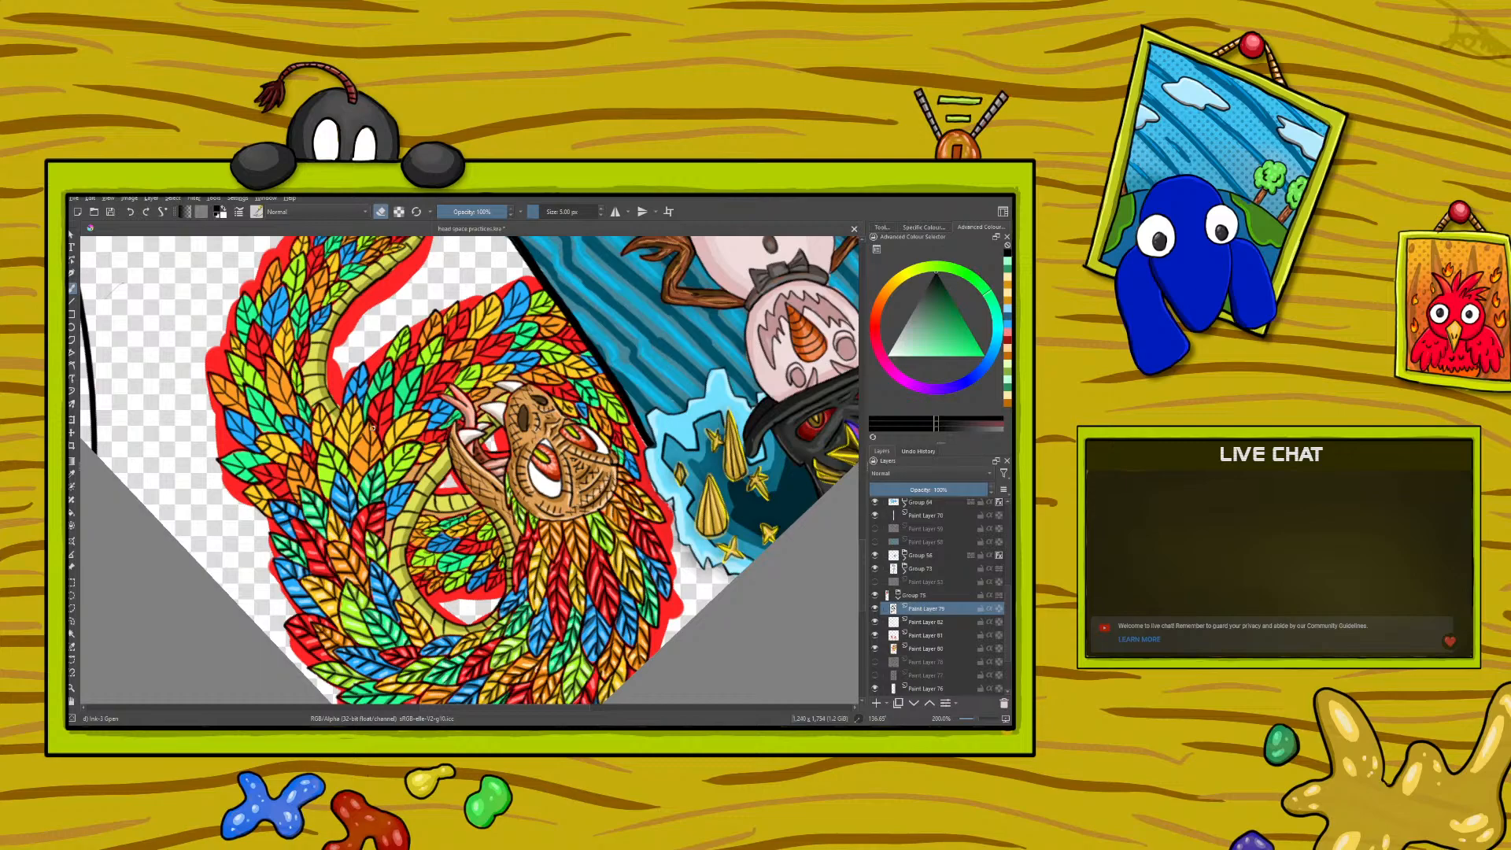
- On the feather colour layer, sample the dark lime green from a shaded feather and paint shadows on the next lime feathers
click(923, 650)
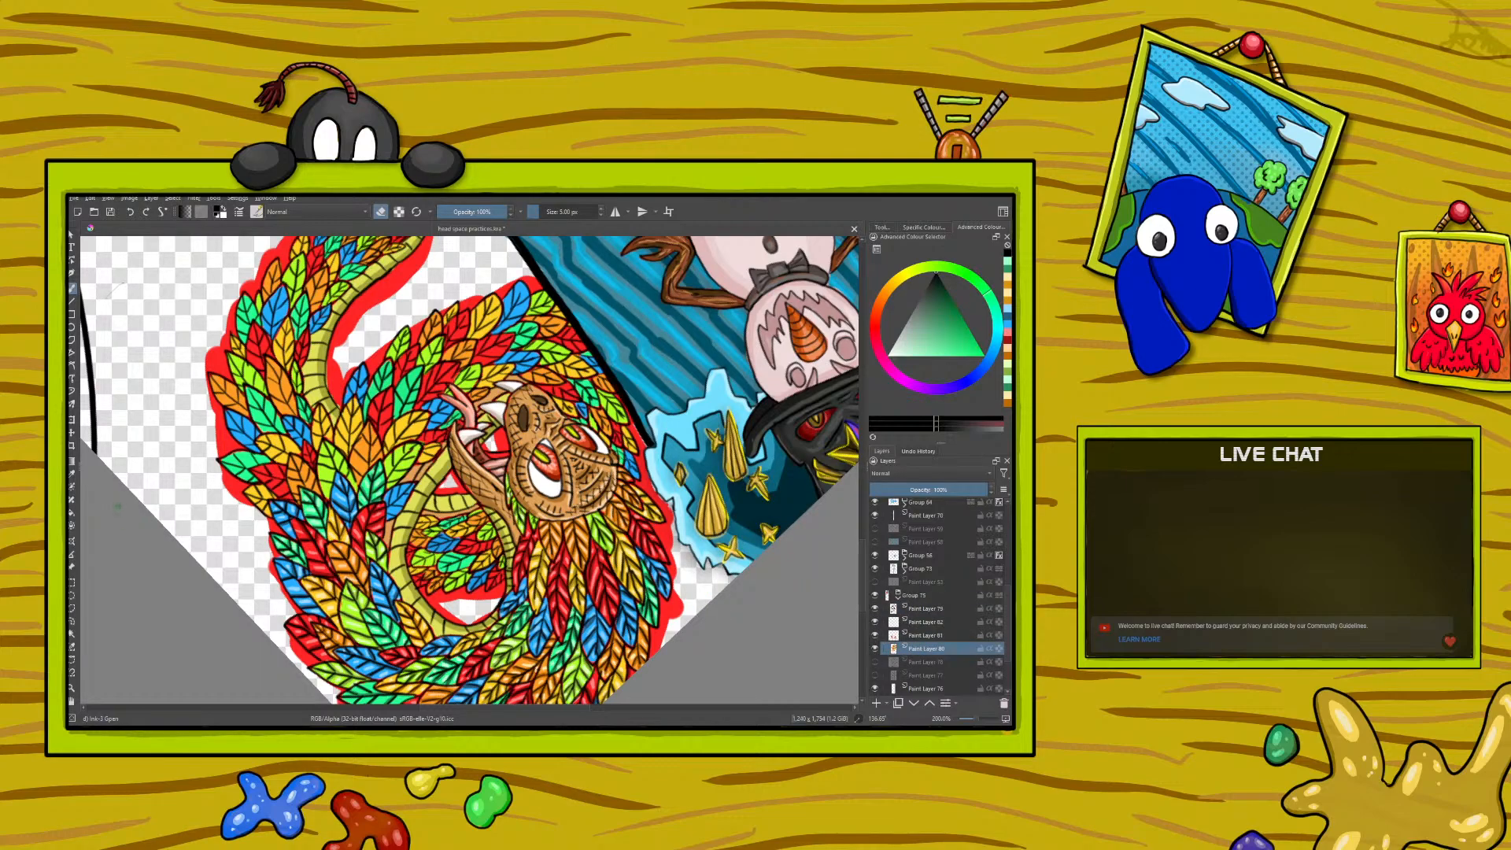
click(72, 473)
click(382, 543)
click(381, 544)
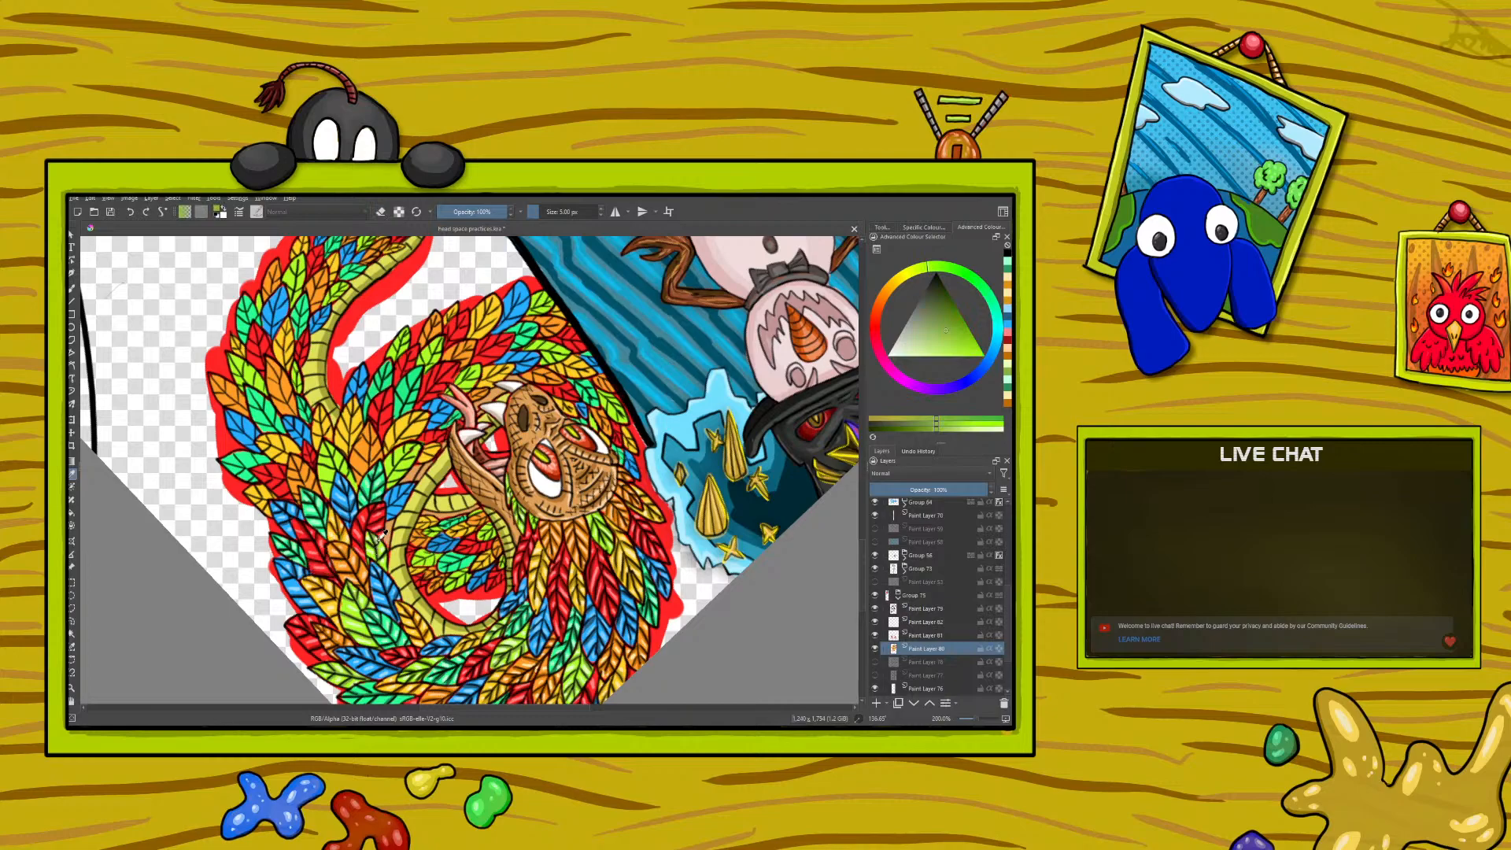
key(b)
drag(330, 490, 328, 482)
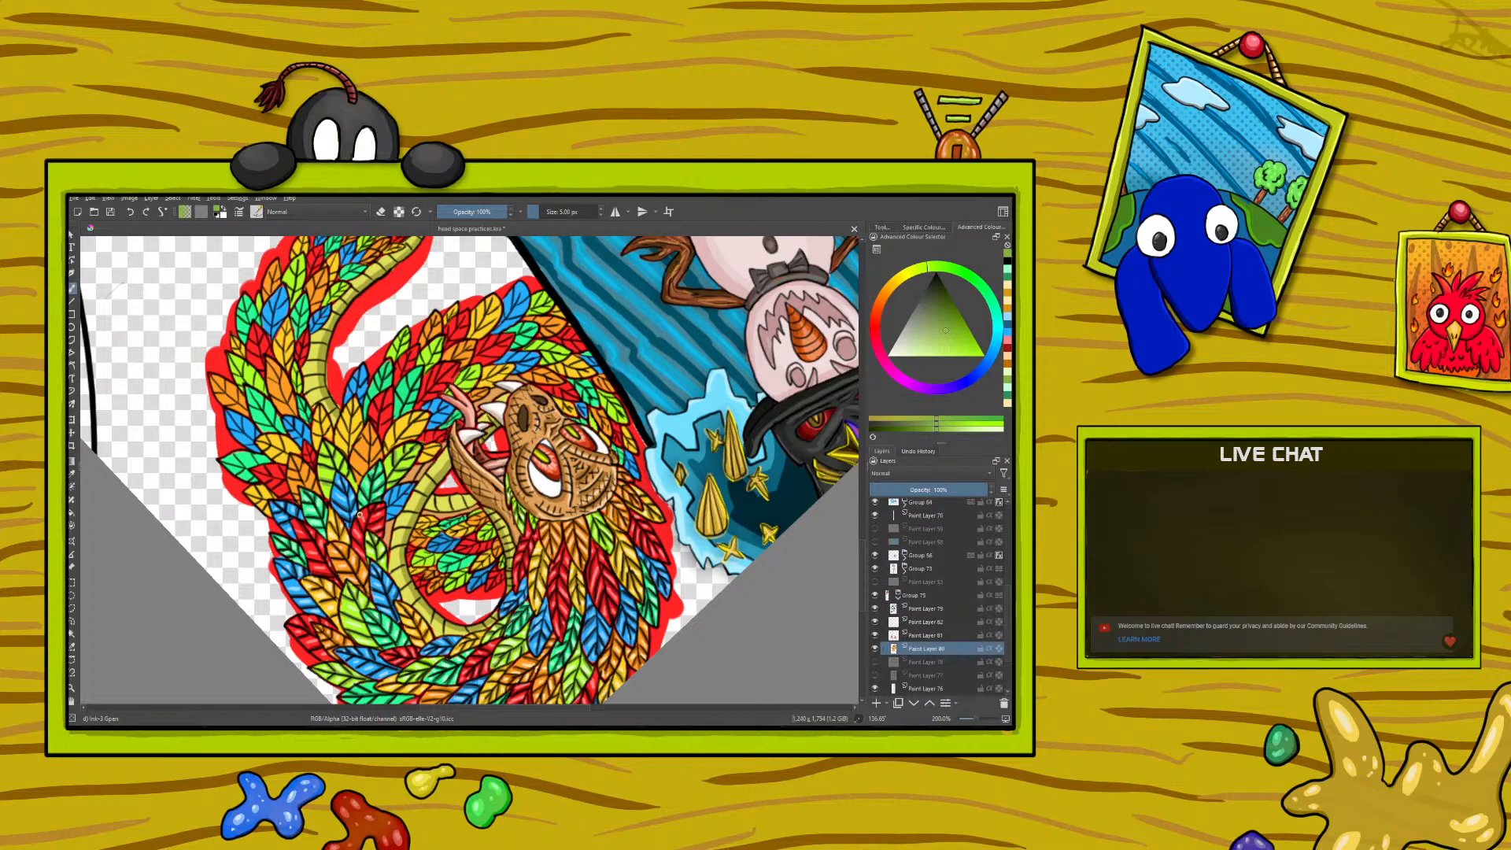
- Switch to the line-art layer, set the colour to black and clean up the feather outlines with brush and eraser
click(928, 608)
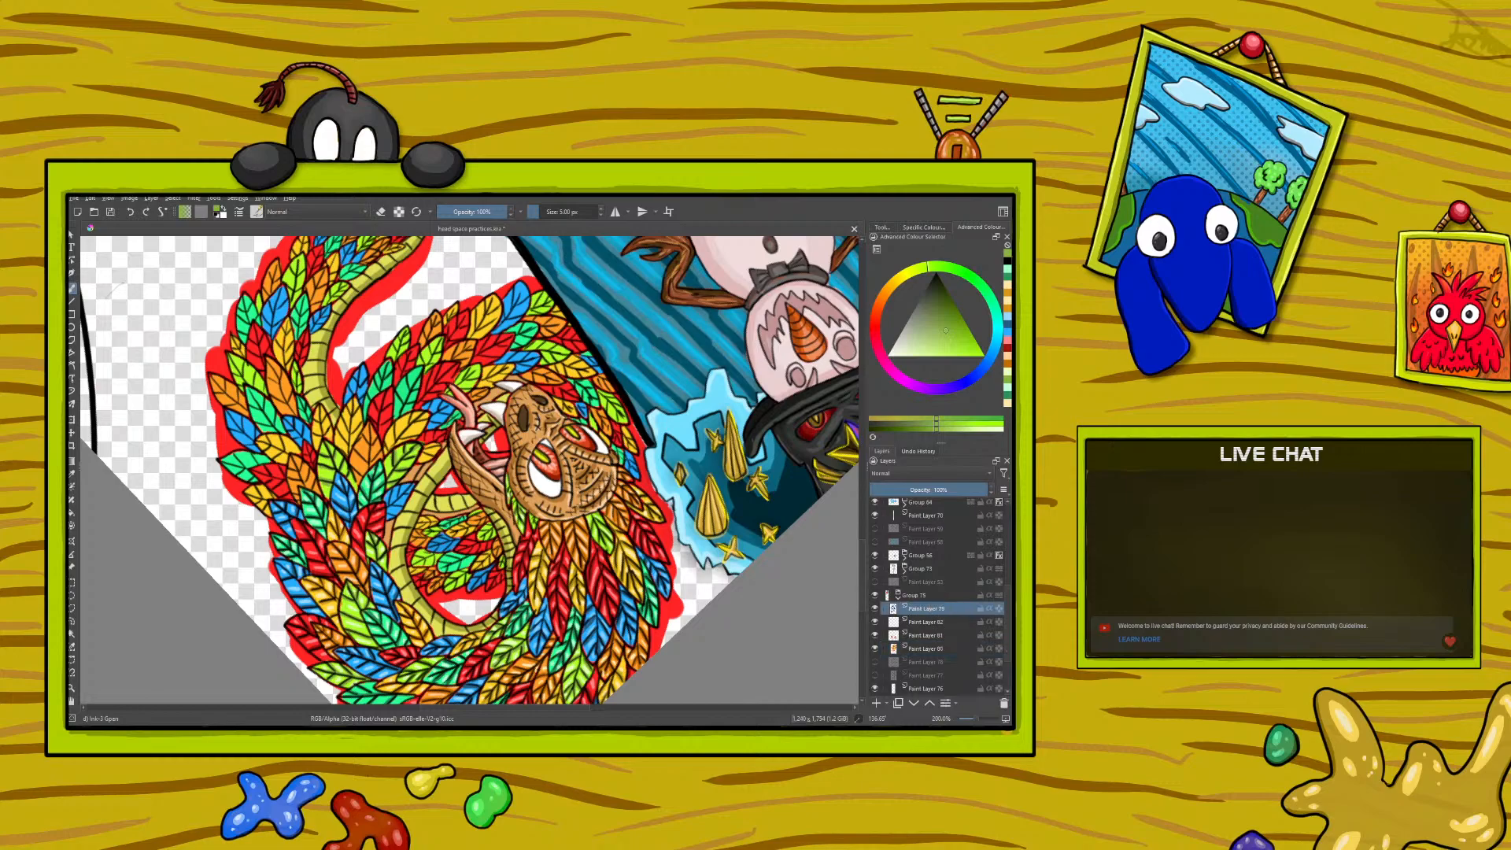
right_click(285, 489)
click(227, 409)
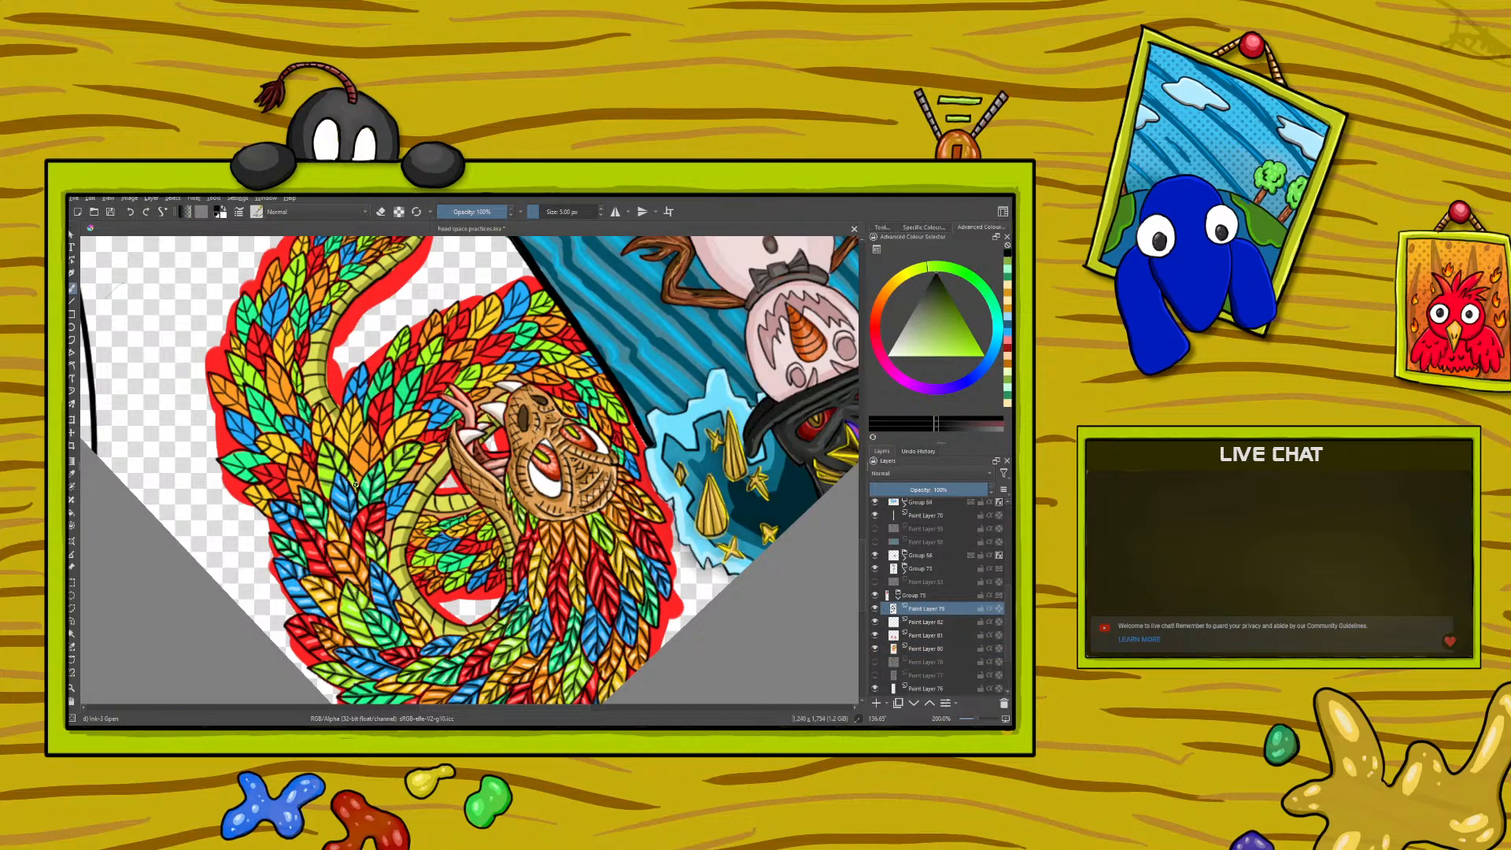
key(e)
- On the feather colour layer, sample the pale lime from a highlight and paint highlights on the newly shaded lime feathers
click(930, 649)
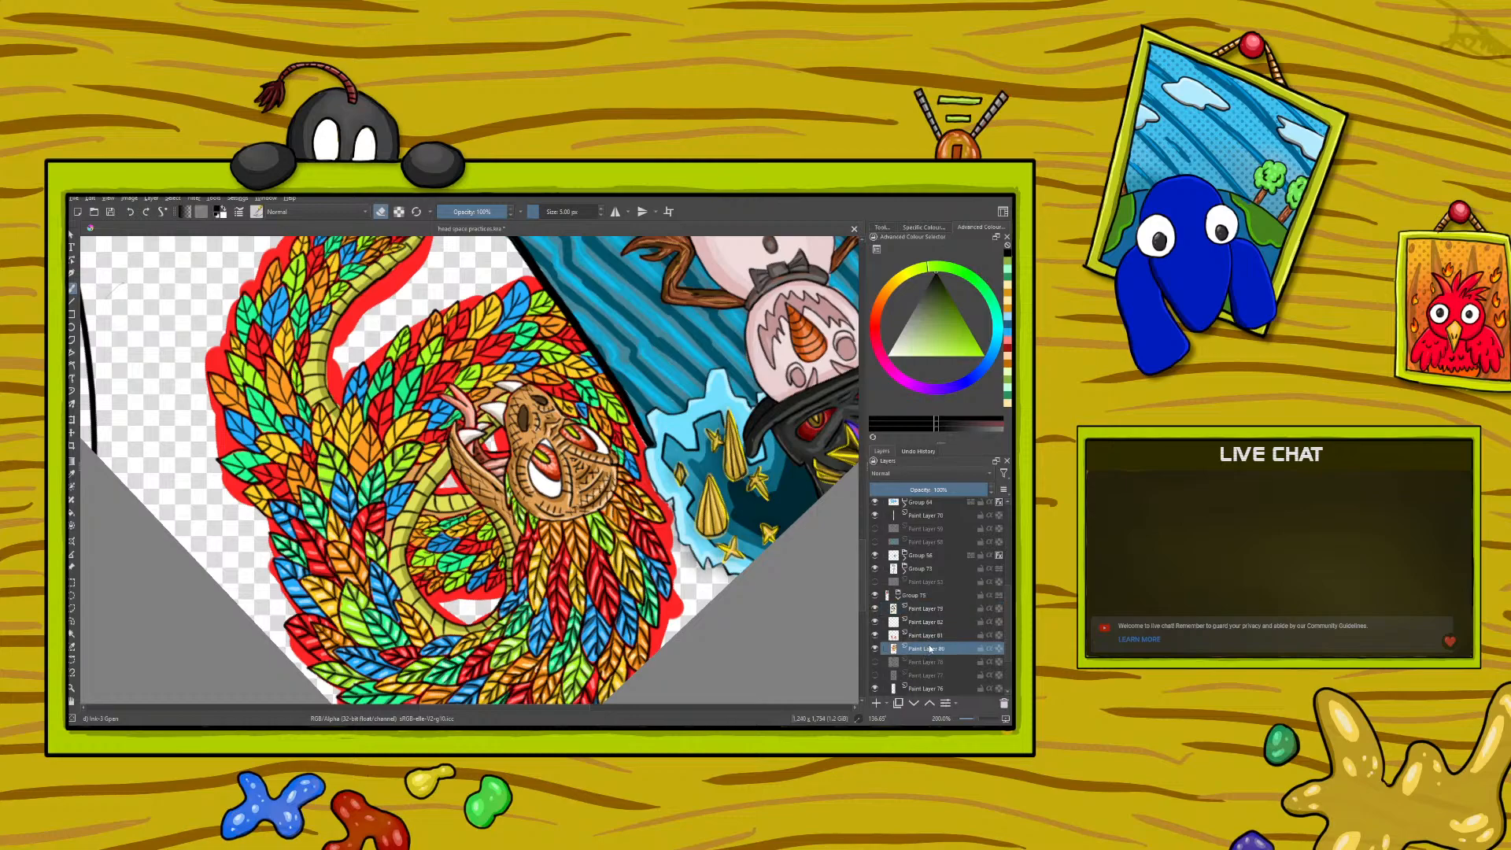
key(p)
click(355, 602)
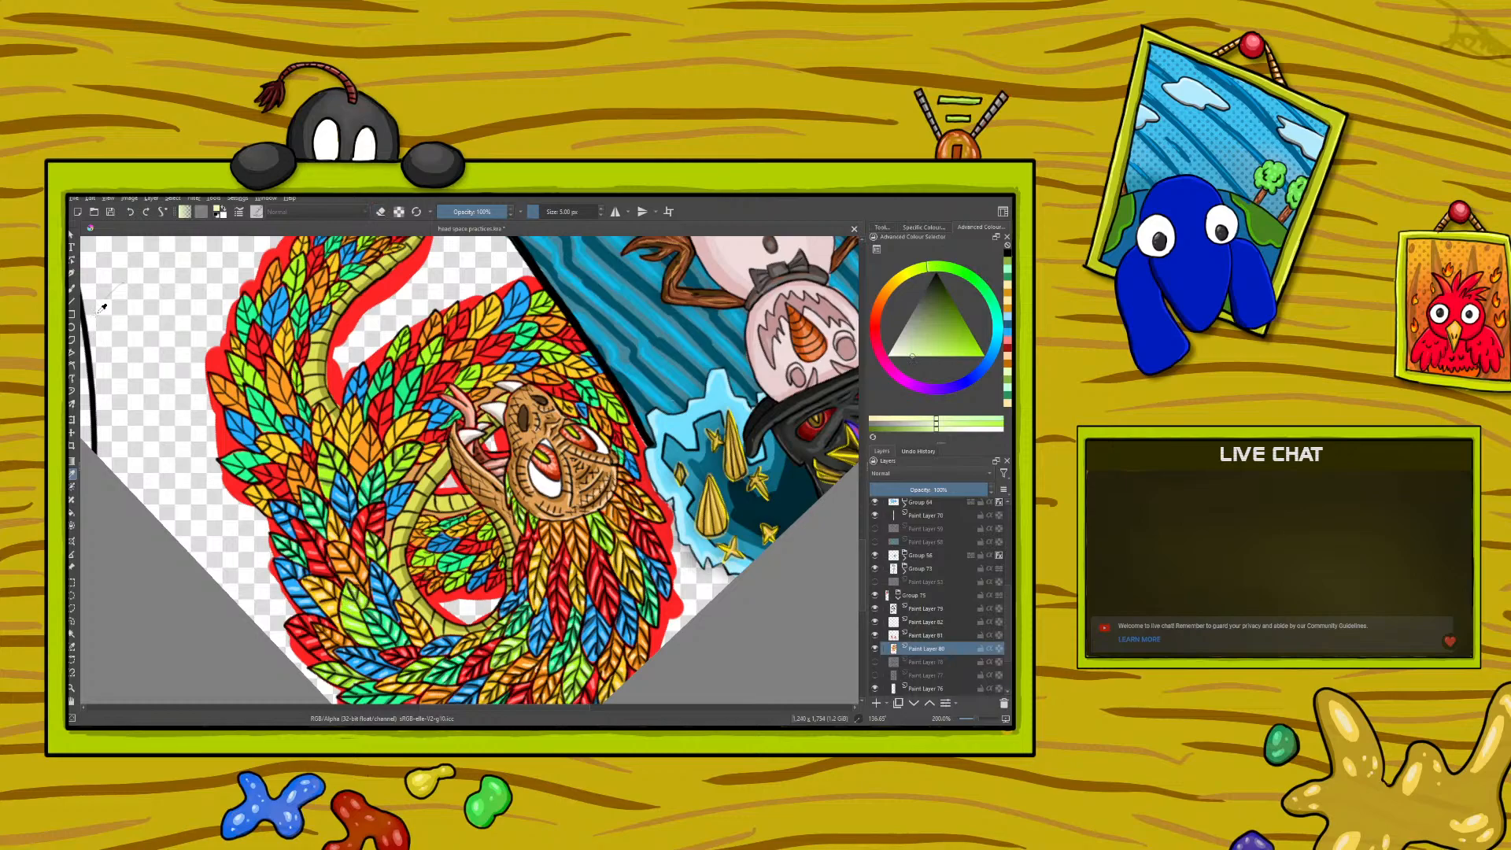
click(72, 289)
drag(330, 475, 323, 471)
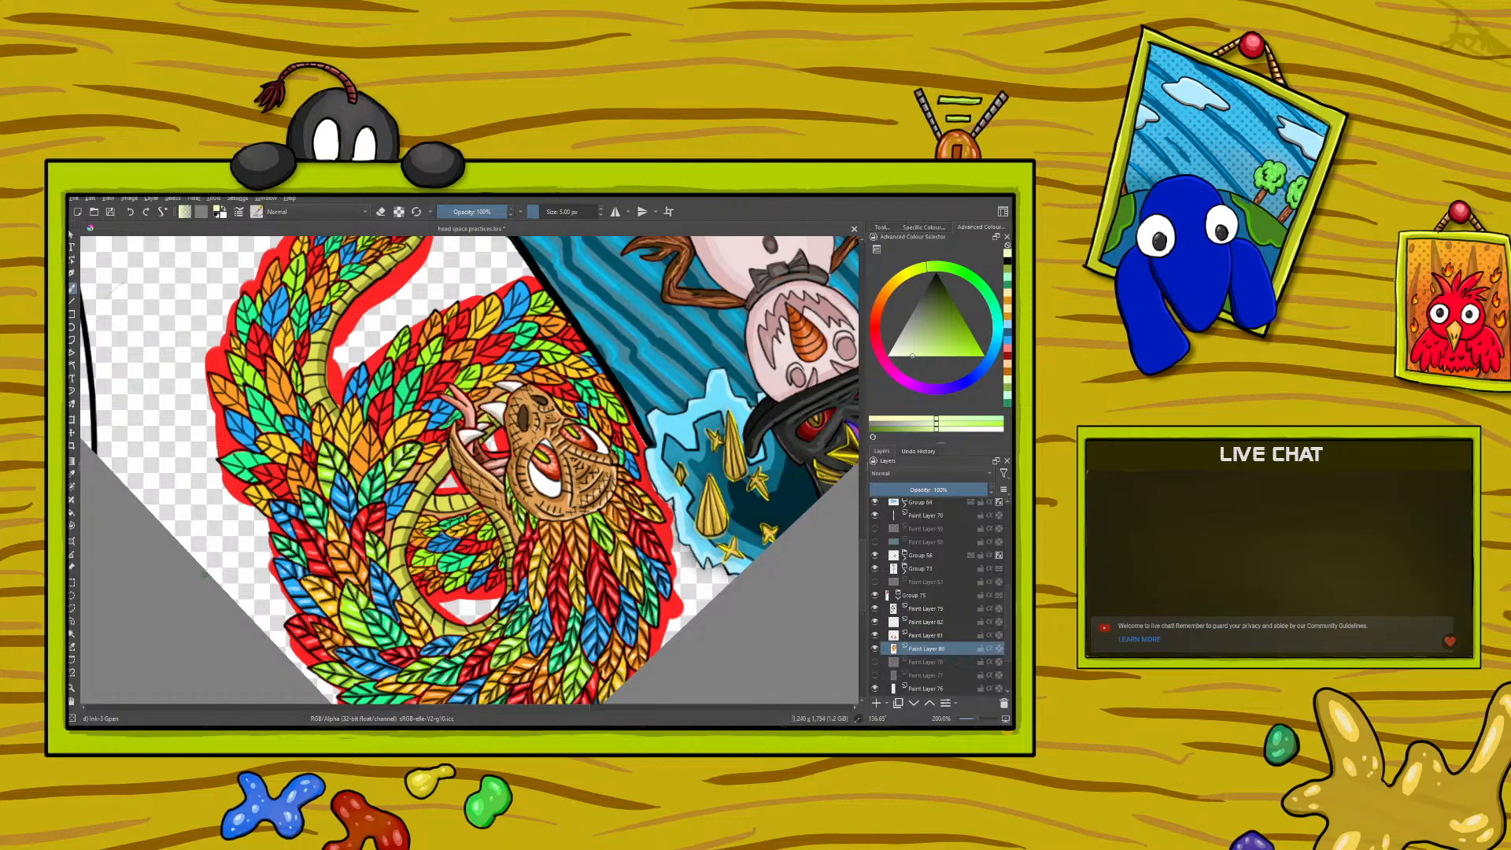
- Sample the dark orange from a finished feather and paint shadows on the next orange feathers along the coil
drag(982, 720, 973, 720)
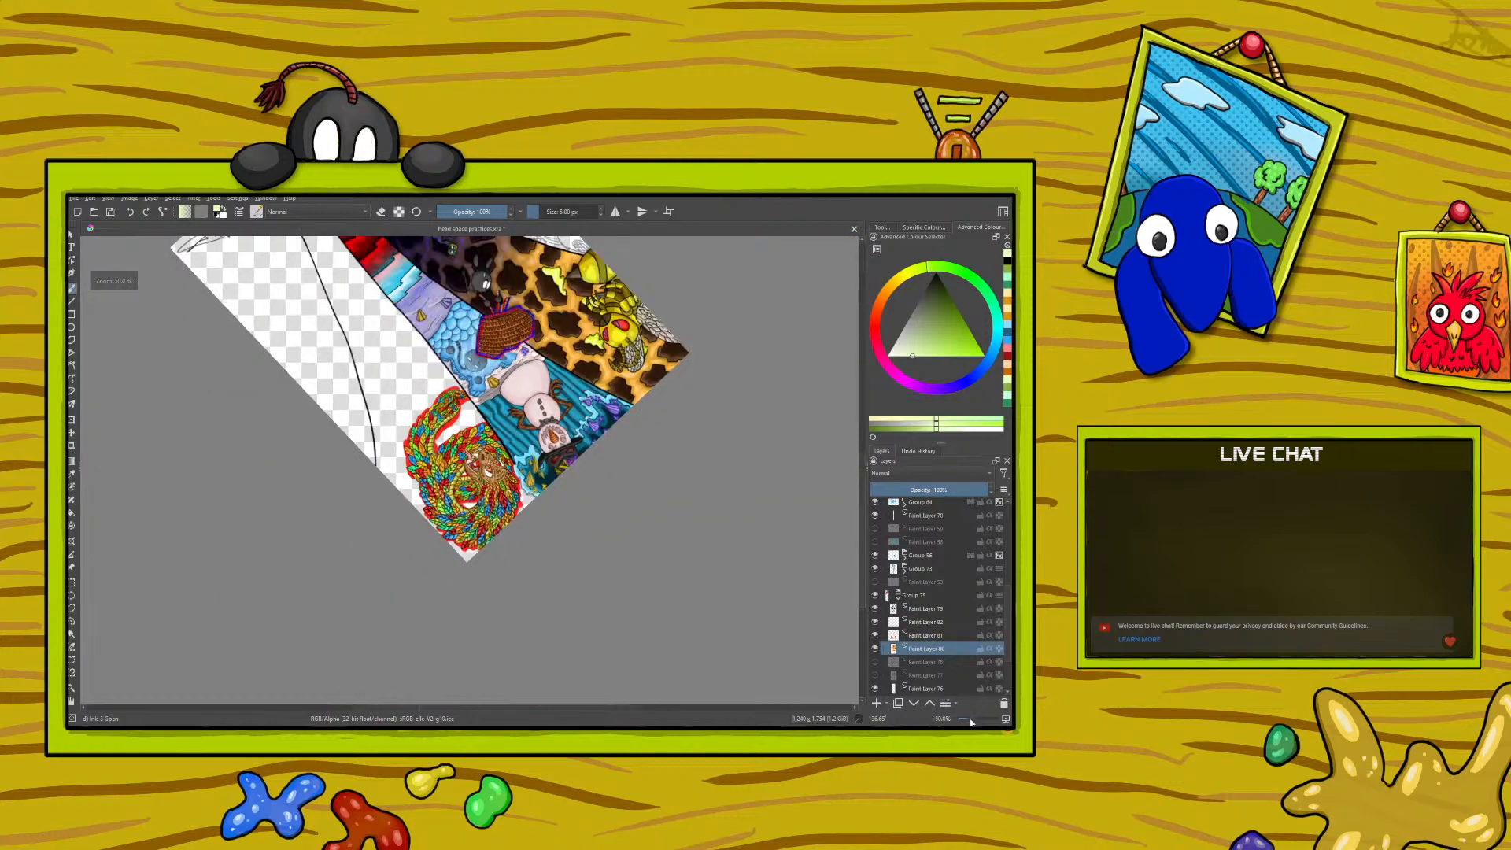
drag(972, 722, 973, 723)
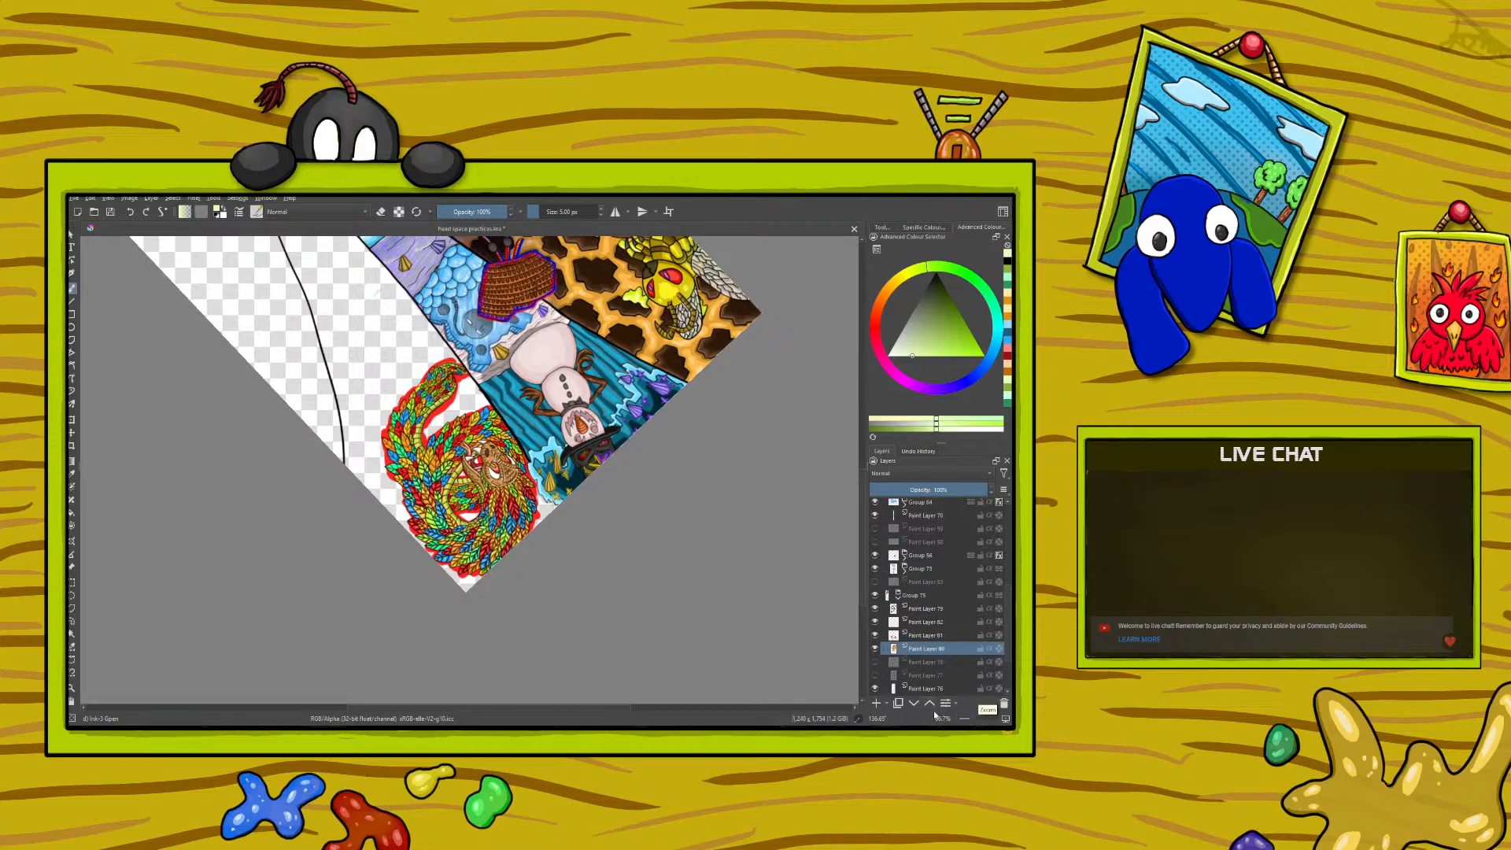
drag(977, 719, 985, 718)
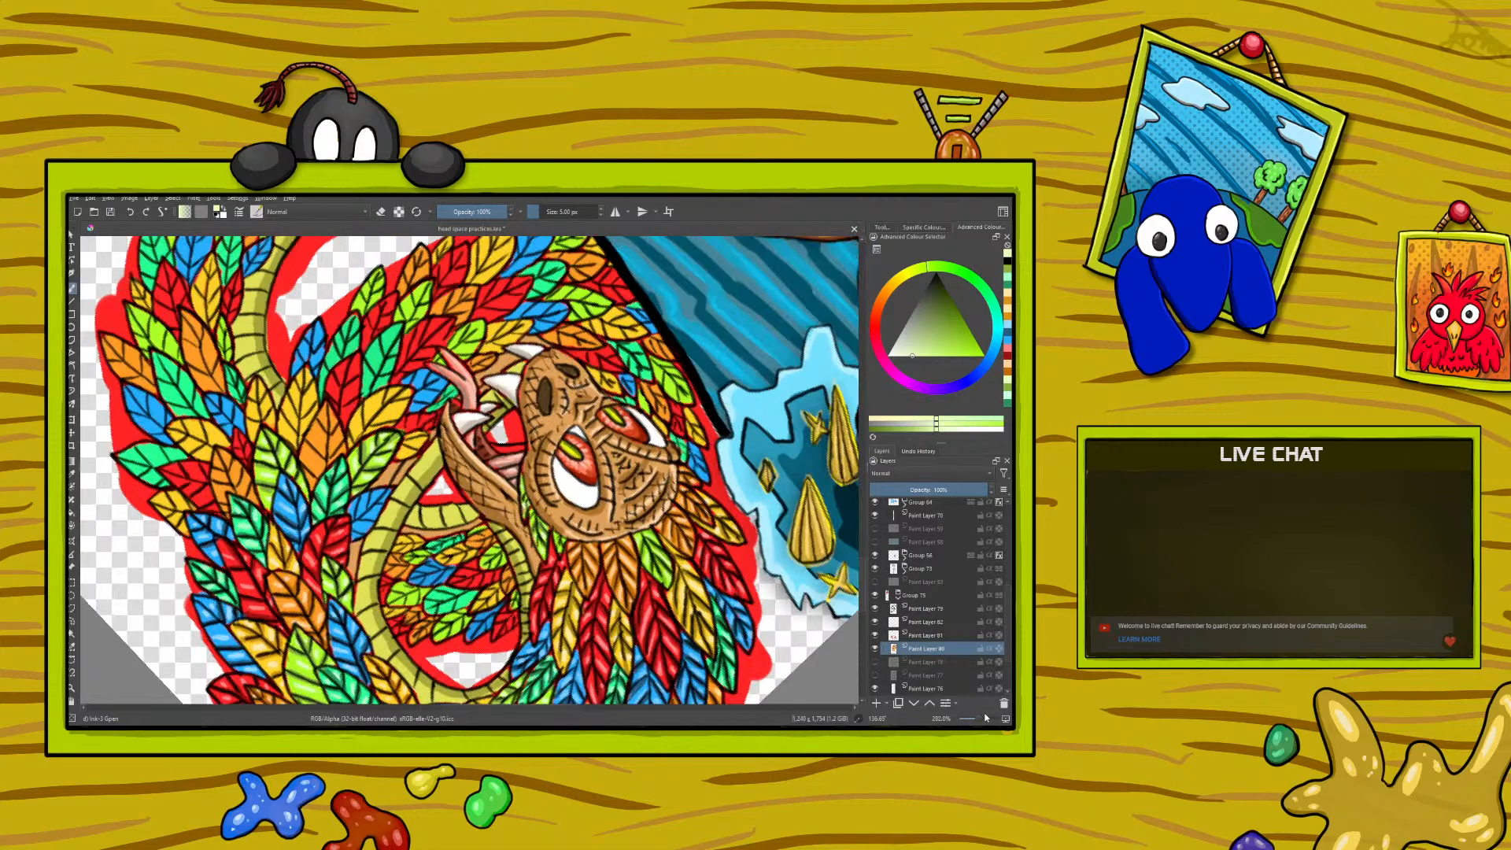
click(73, 473)
click(297, 582)
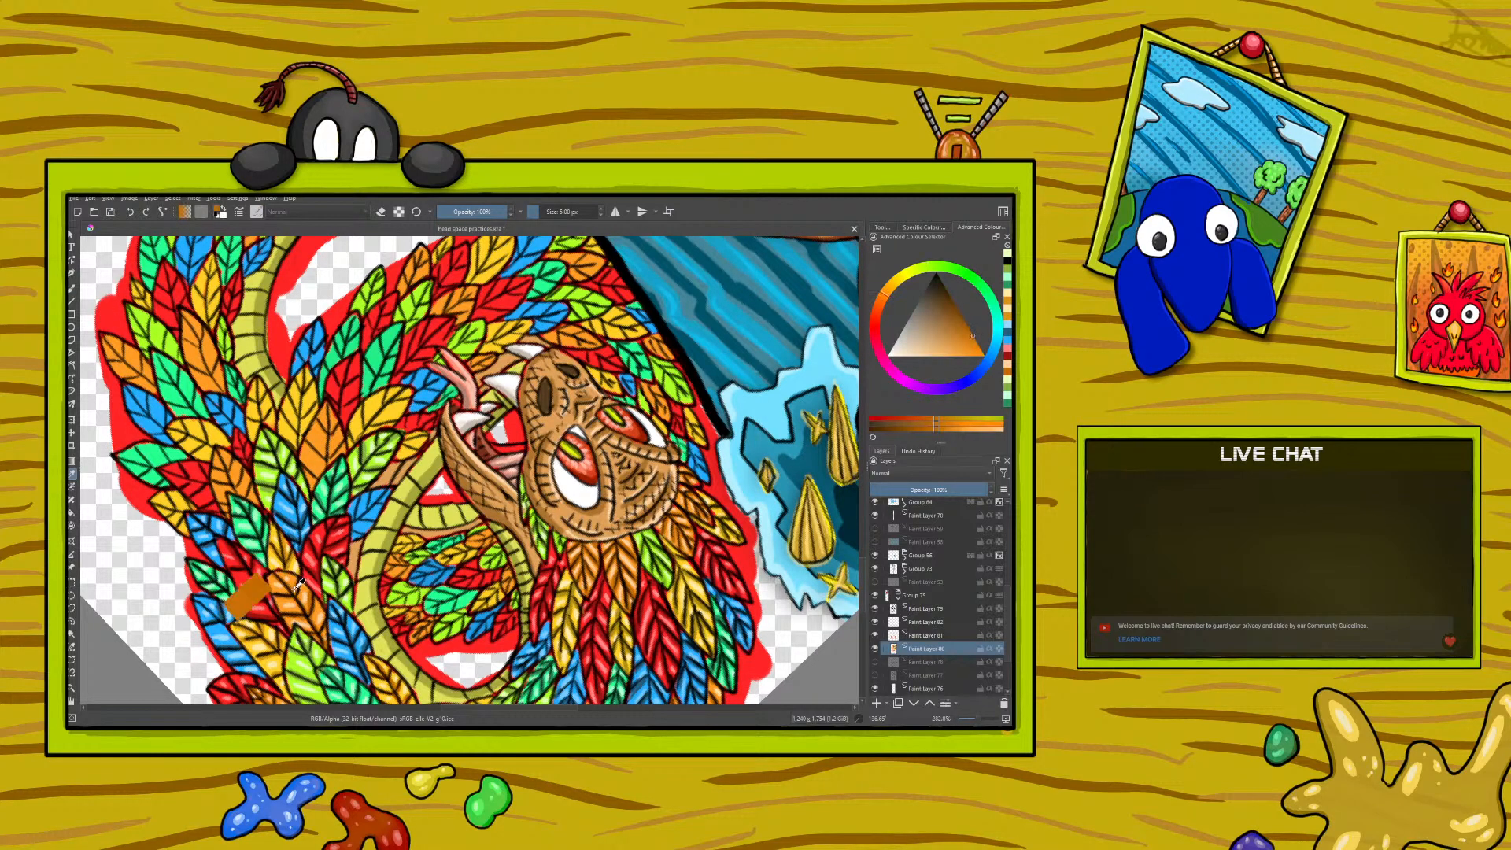
click(72, 289)
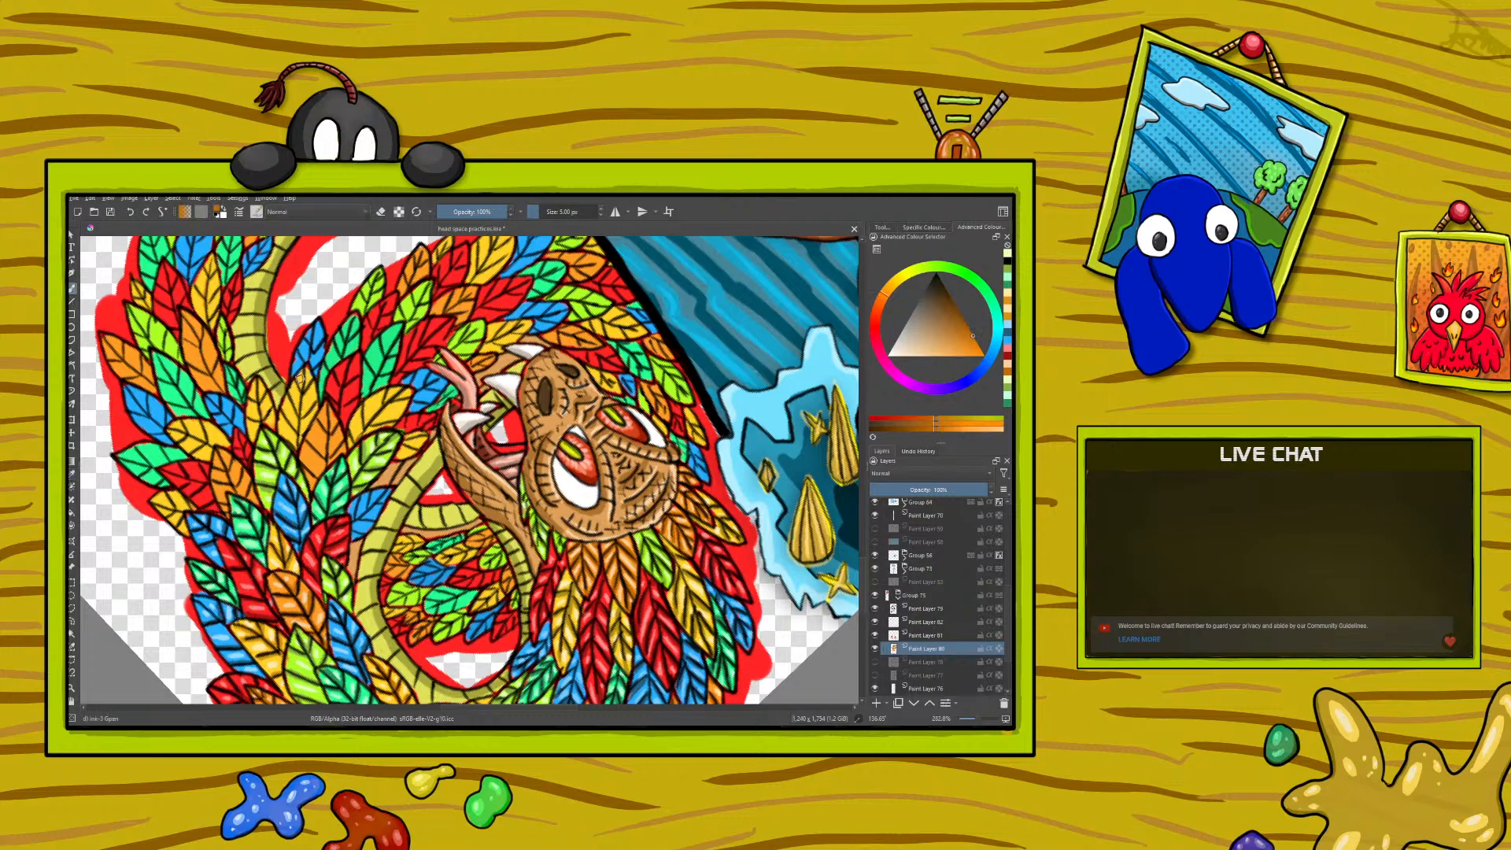
drag(305, 469, 316, 478)
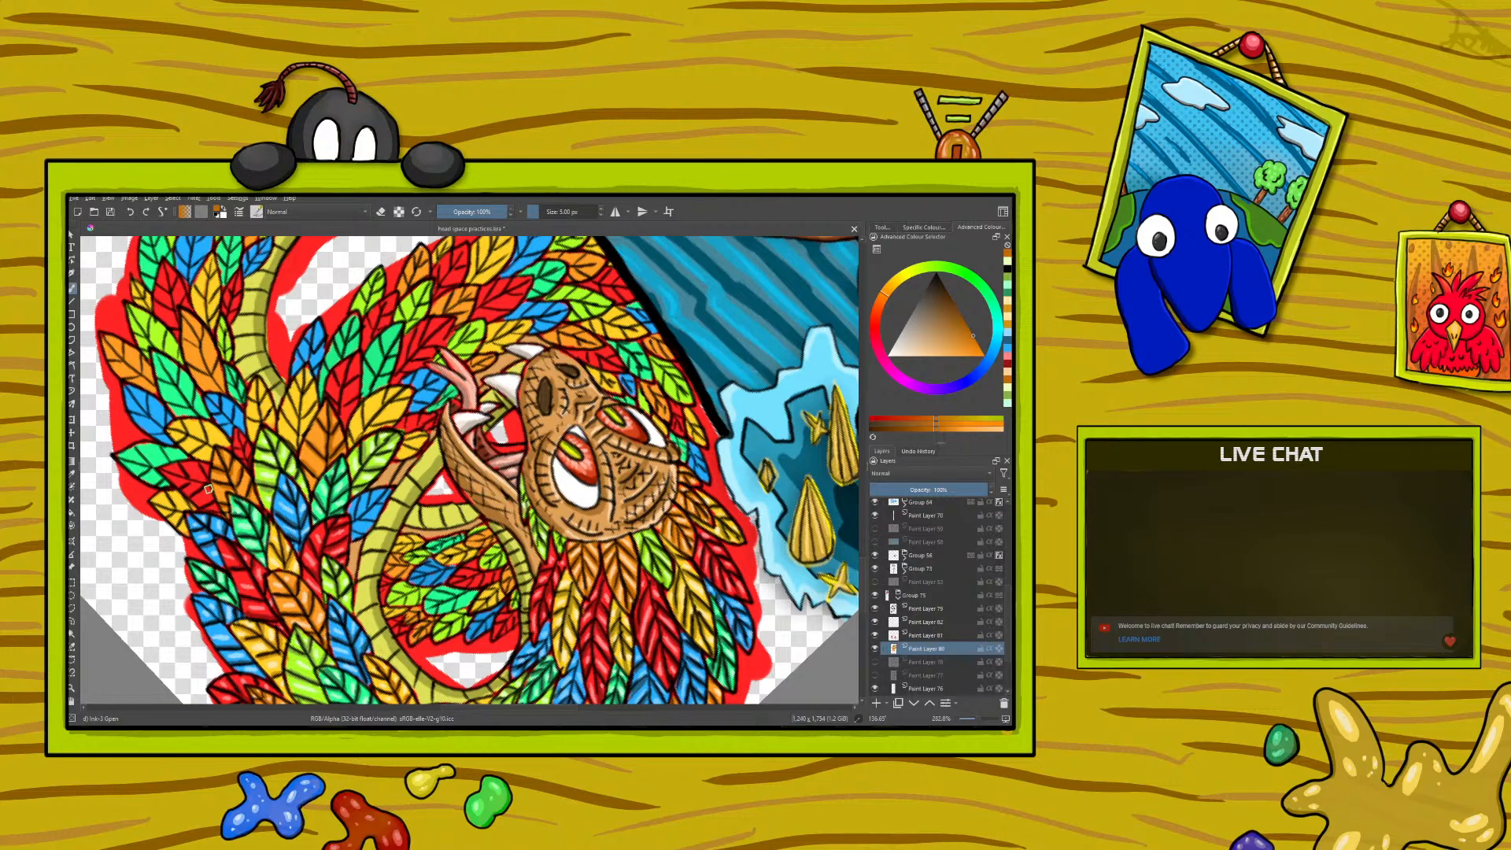
- Sample the pale orange from a feather highlight and paint highlights on the newly shaded orange feathers
click(72, 475)
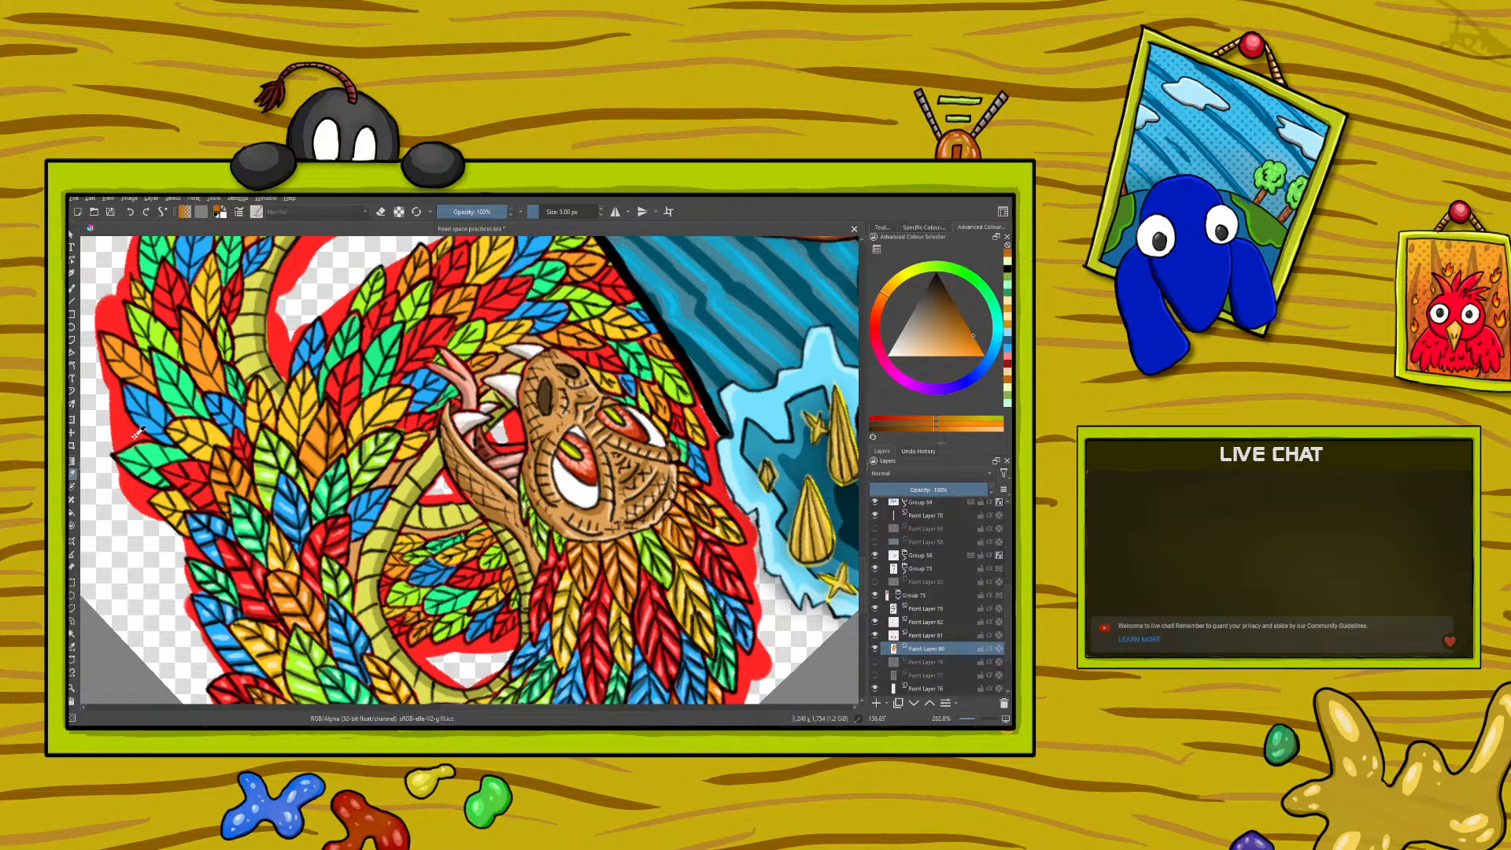
click(285, 578)
click(73, 288)
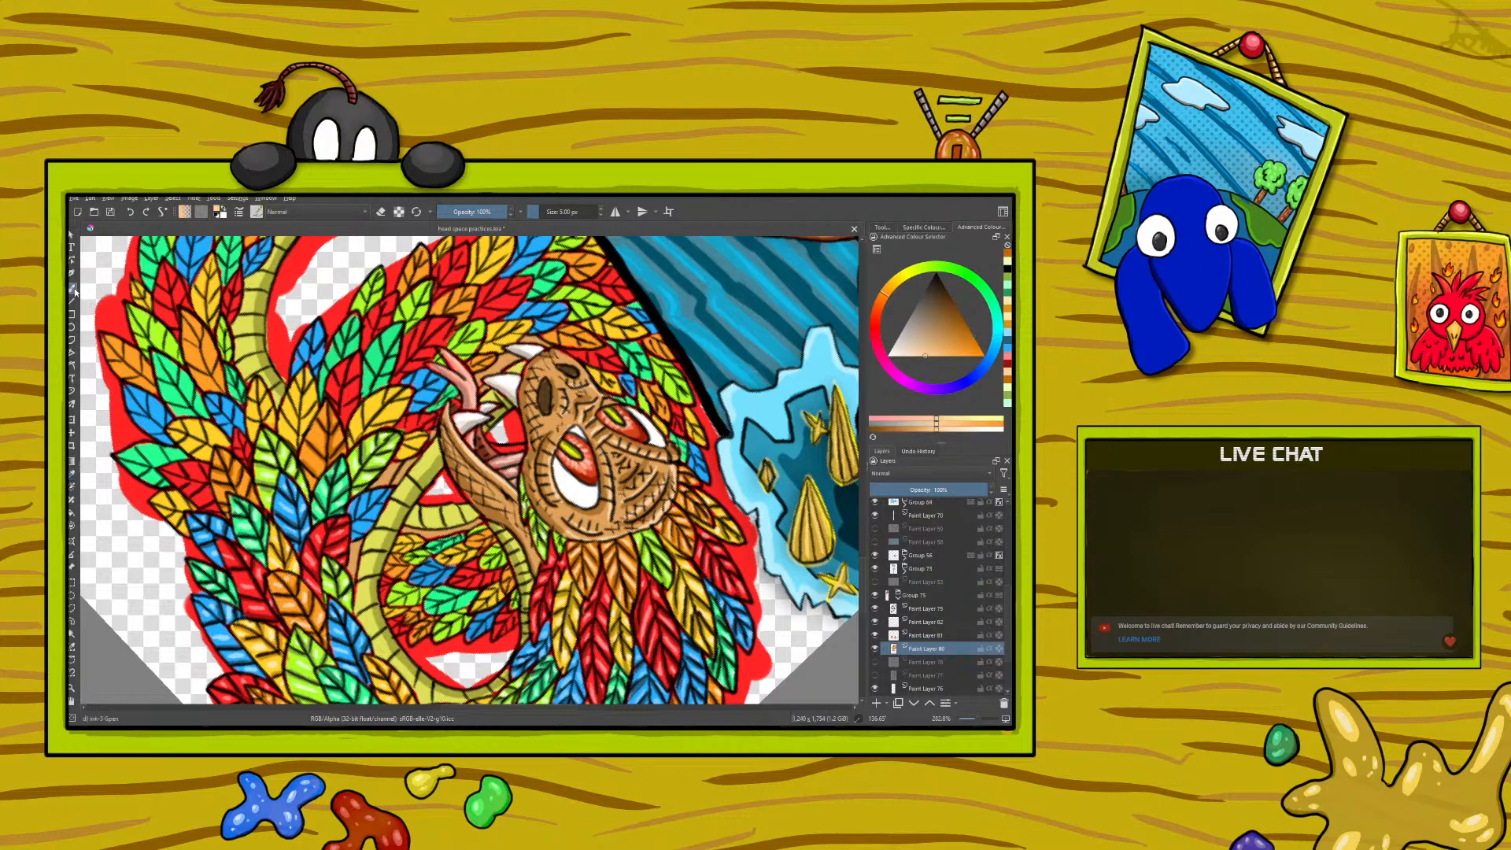
drag(316, 463, 308, 454)
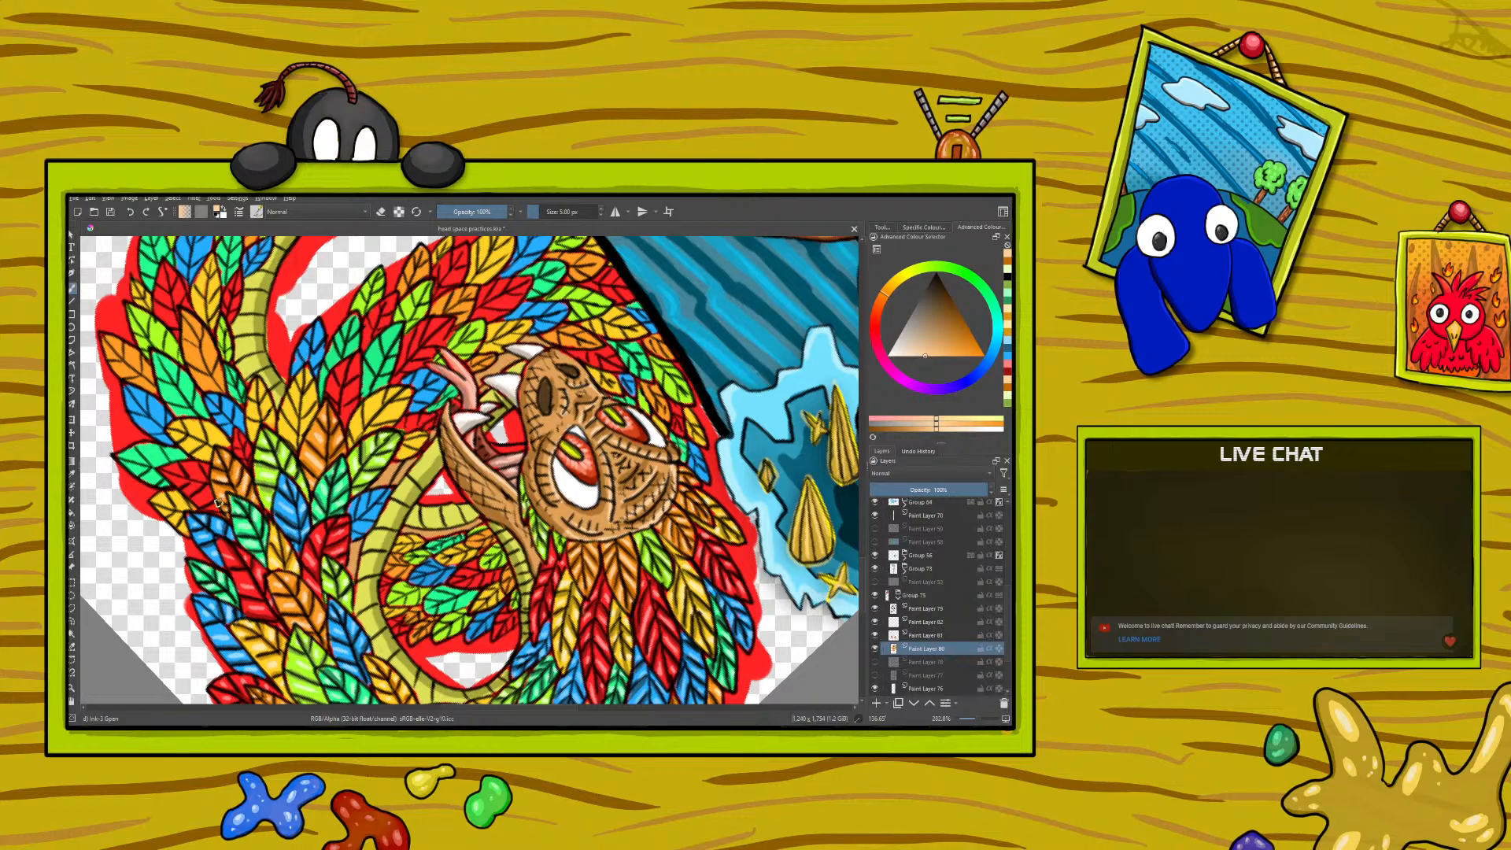
- Sample the dark red from a shaded feather and paint shadows on the next red feathers along the coil
click(71, 473)
click(334, 543)
click(71, 288)
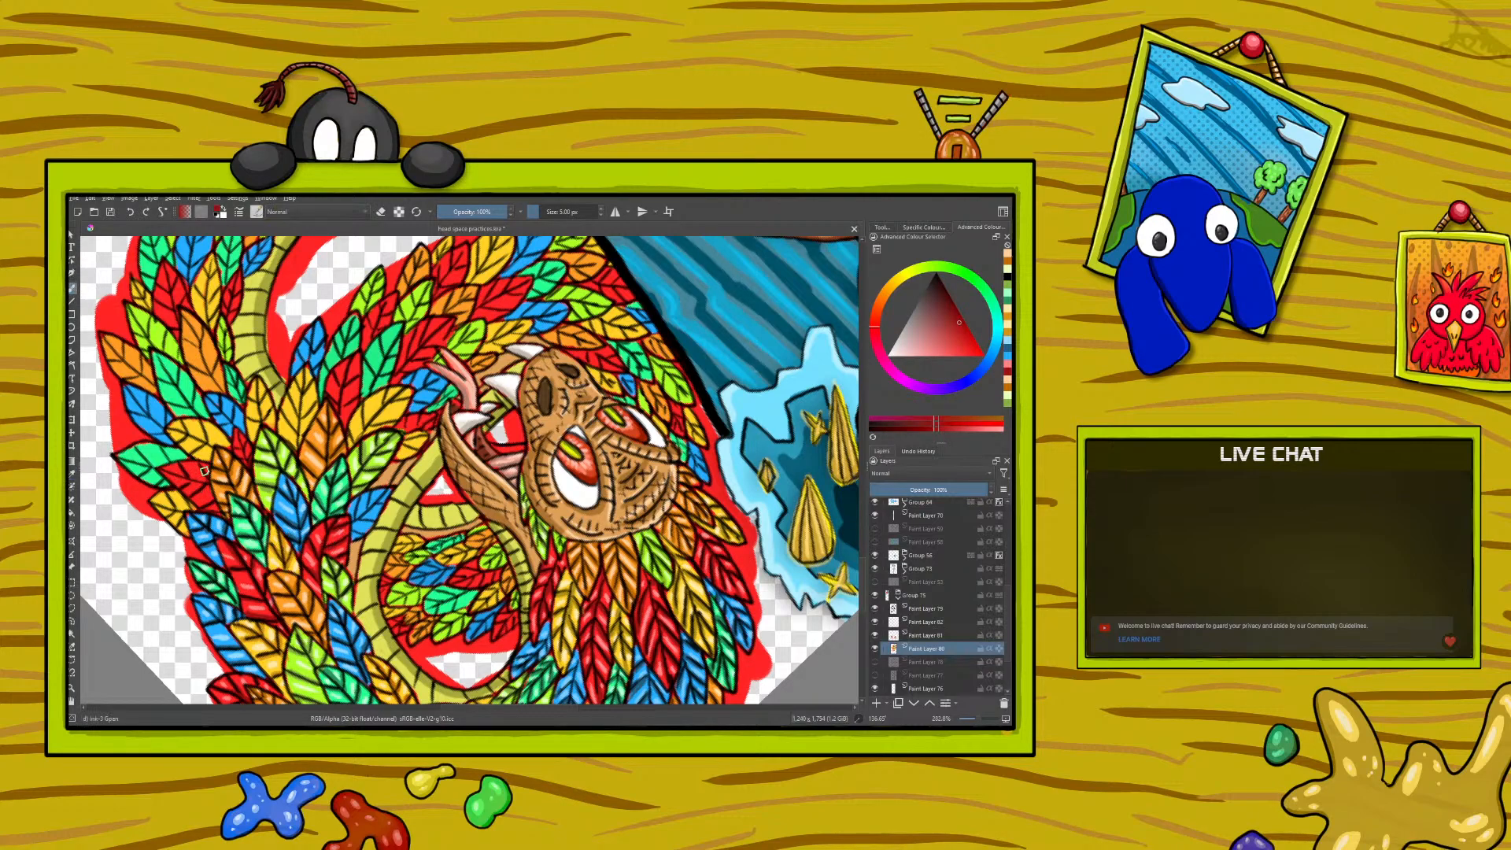
drag(203, 470, 197, 463)
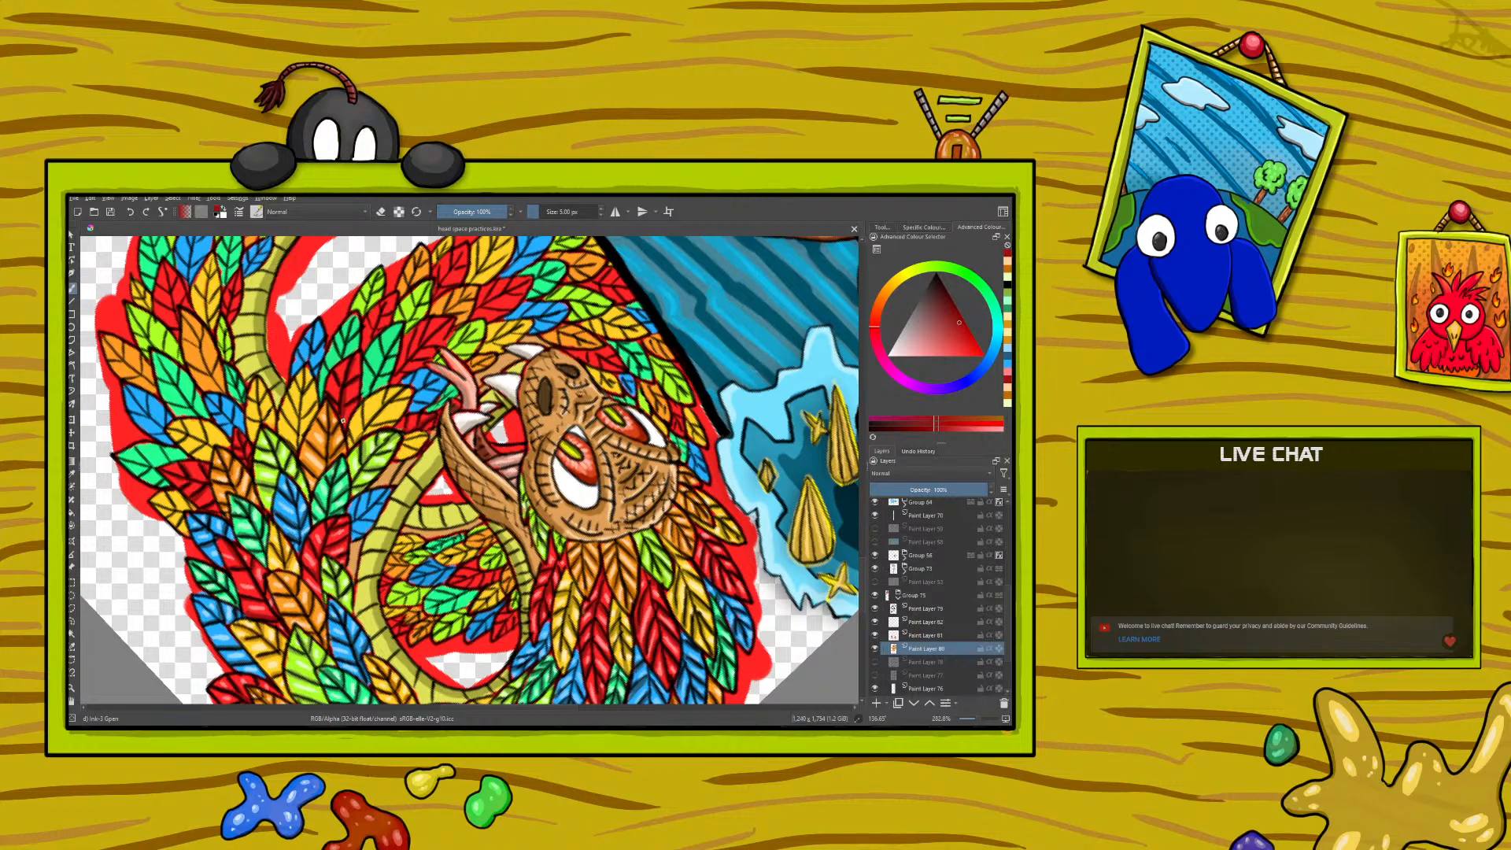
- Sample the light red from a feather highlight and paint highlights on the newly shaded red feathers
click(73, 471)
click(250, 581)
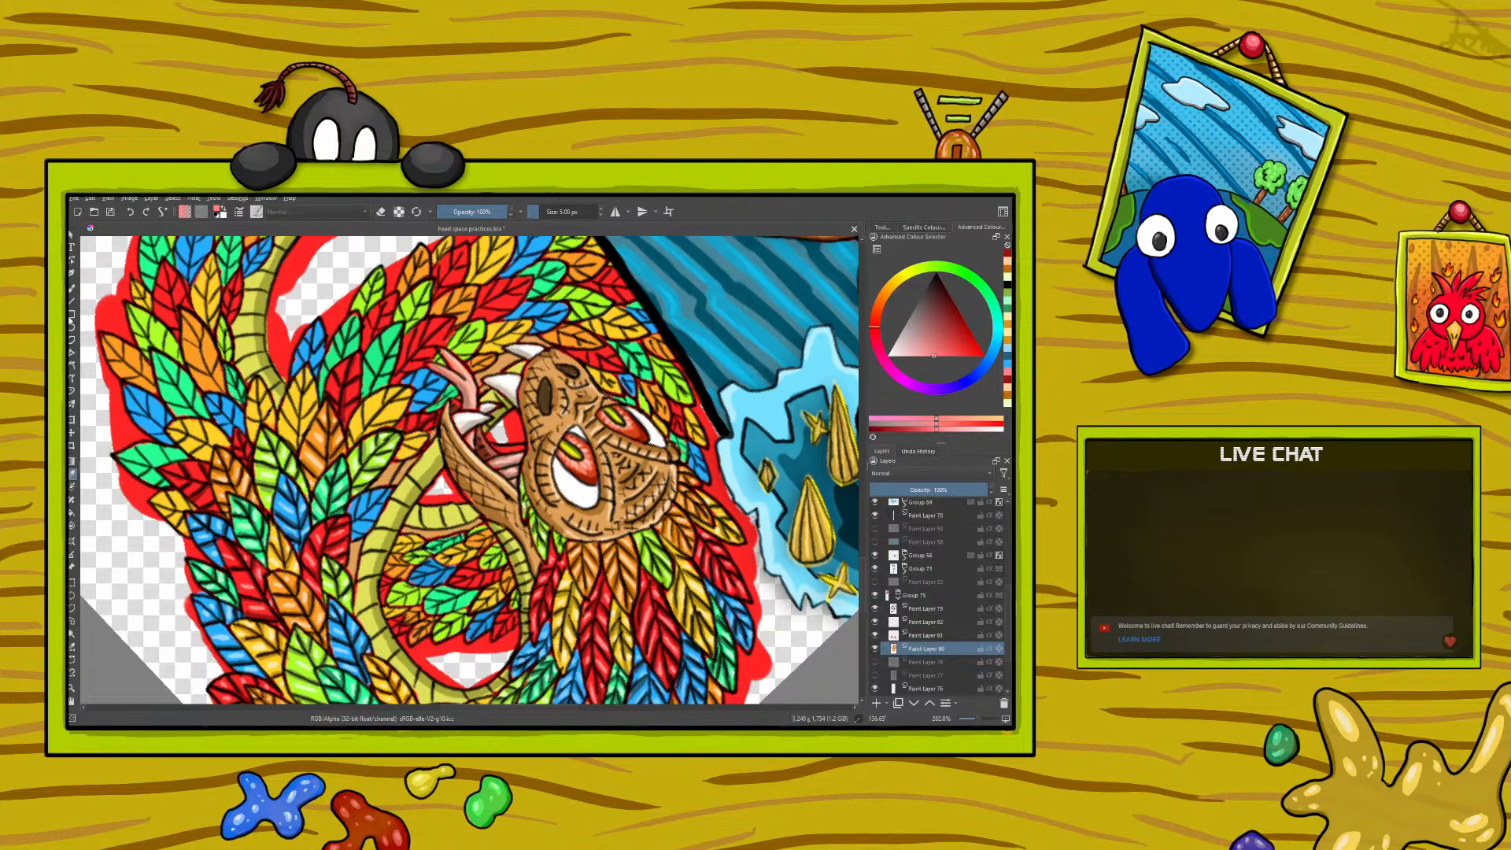
click(73, 288)
drag(195, 485, 184, 492)
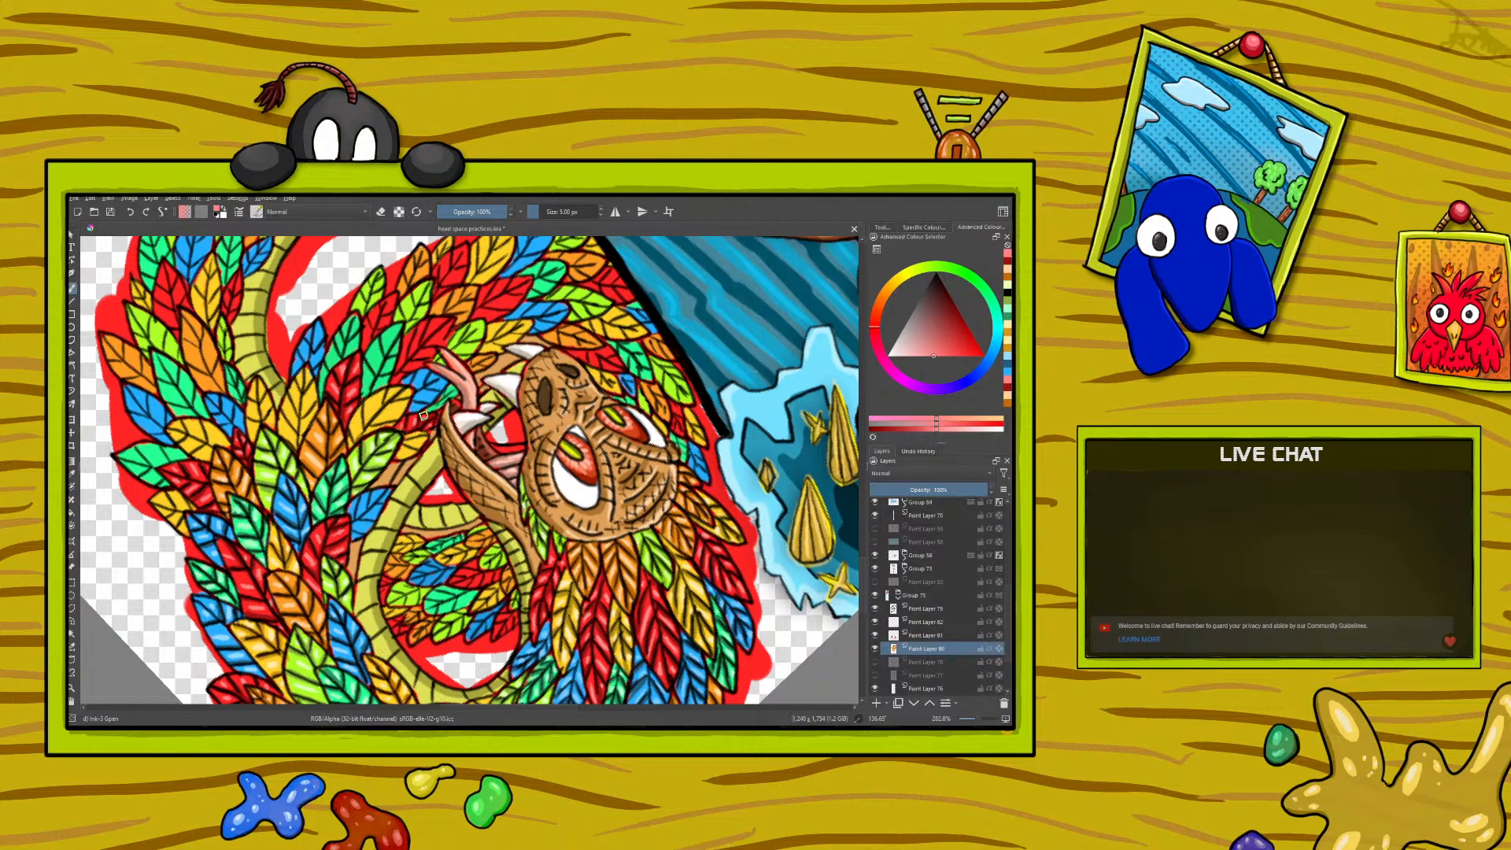
- Sample the dark yellow from a finished feather and paint shadows on the next yellow feathers beside the serpent's neck
click(73, 475)
click(296, 556)
click(74, 286)
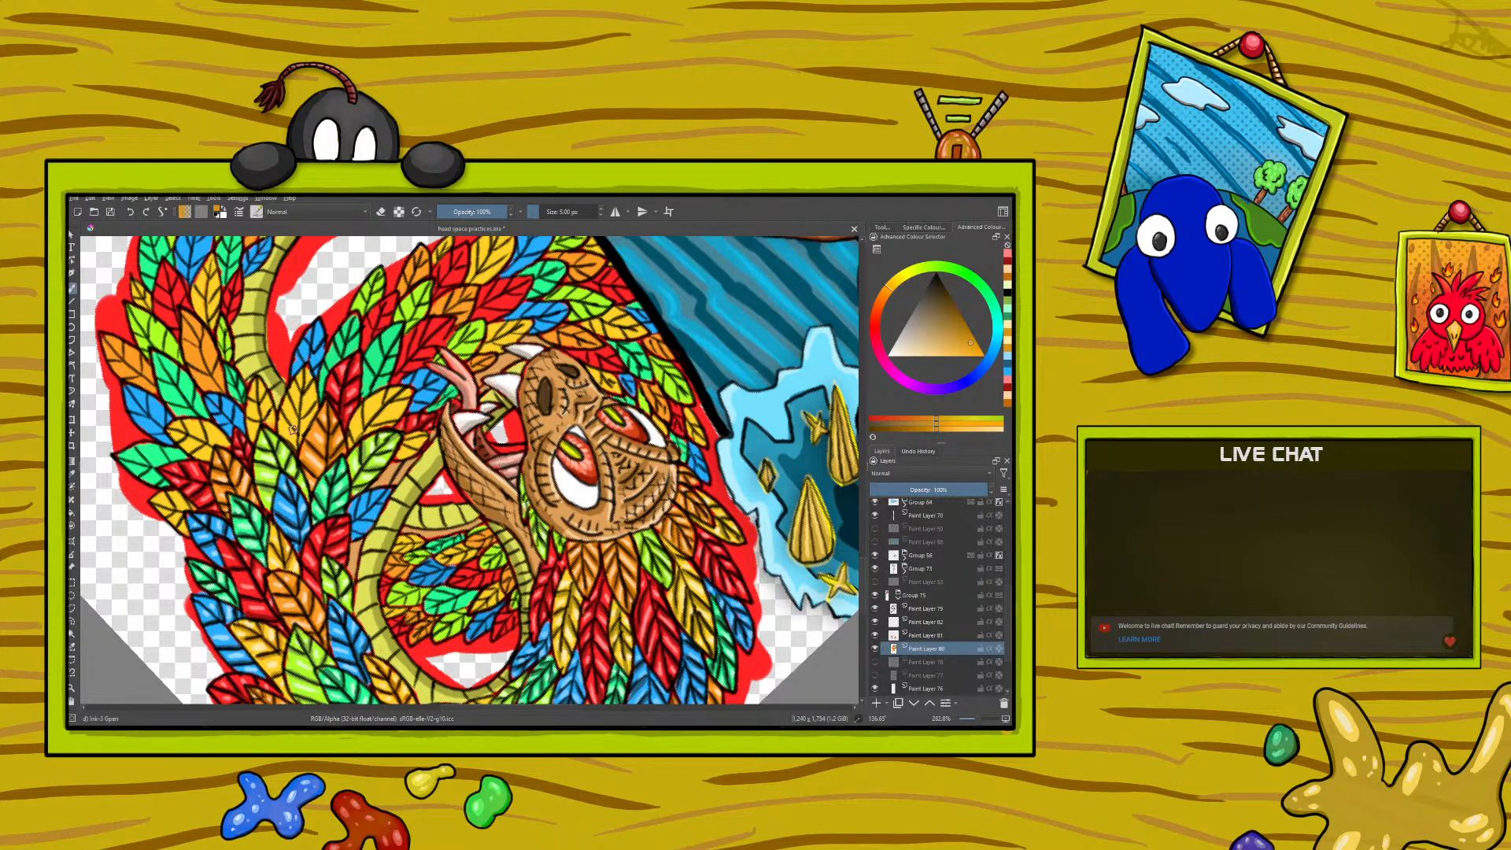
mouse_move(294, 432)
mouse_down()
mouse_move(303, 380)
mouse_move(298, 414)
mouse_move(311, 407)
mouse_move(294, 396)
mouse_move(290, 417)
mouse_up()
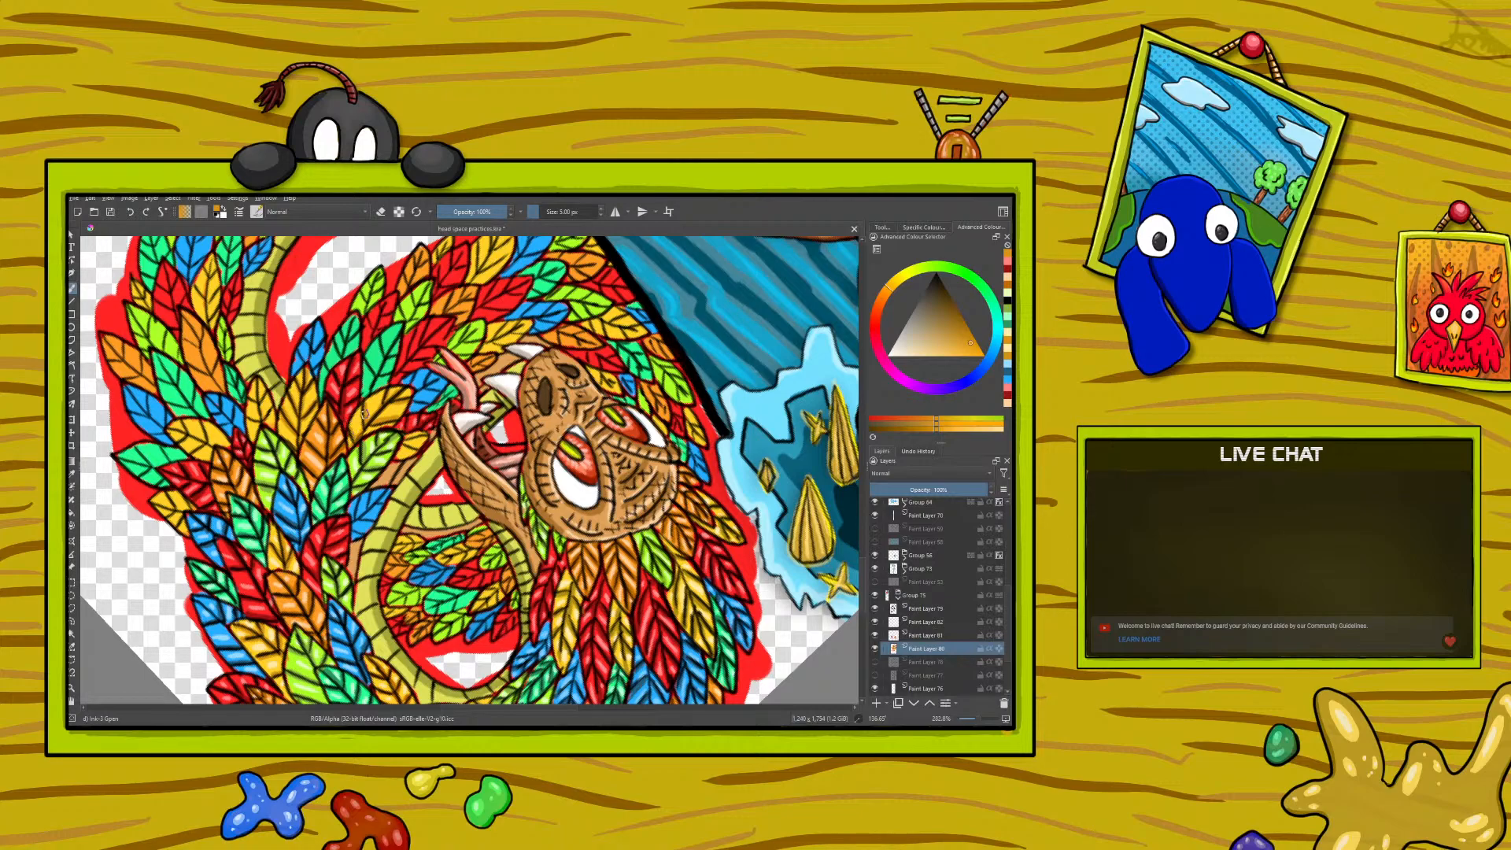
- Sample the pale yellow from a feather highlight and paint highlights on the newly shaded yellow feathers
click(70, 475)
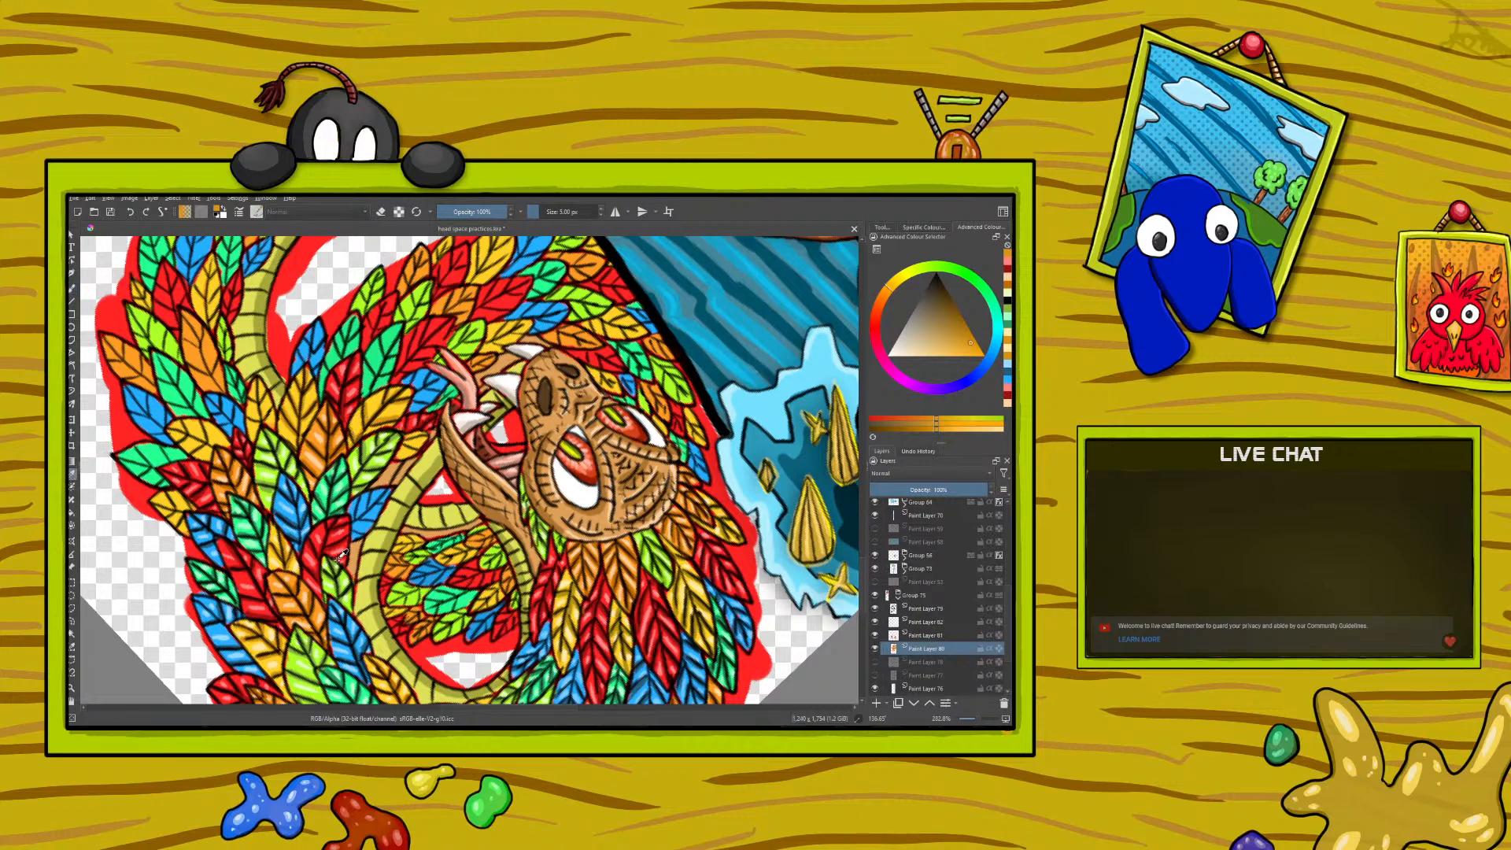
click(279, 553)
key(b)
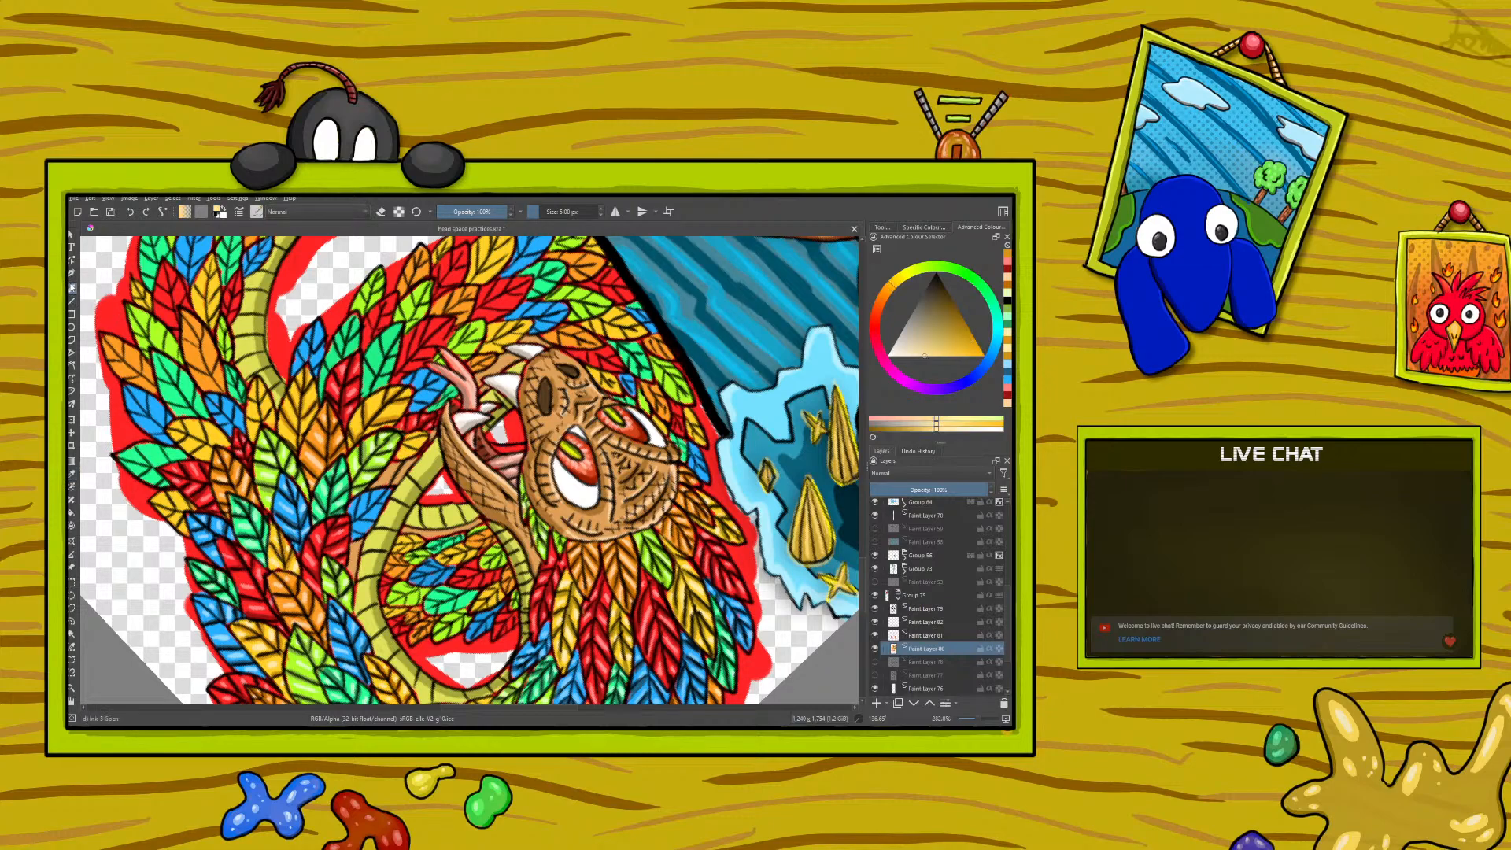
drag(381, 401, 375, 404)
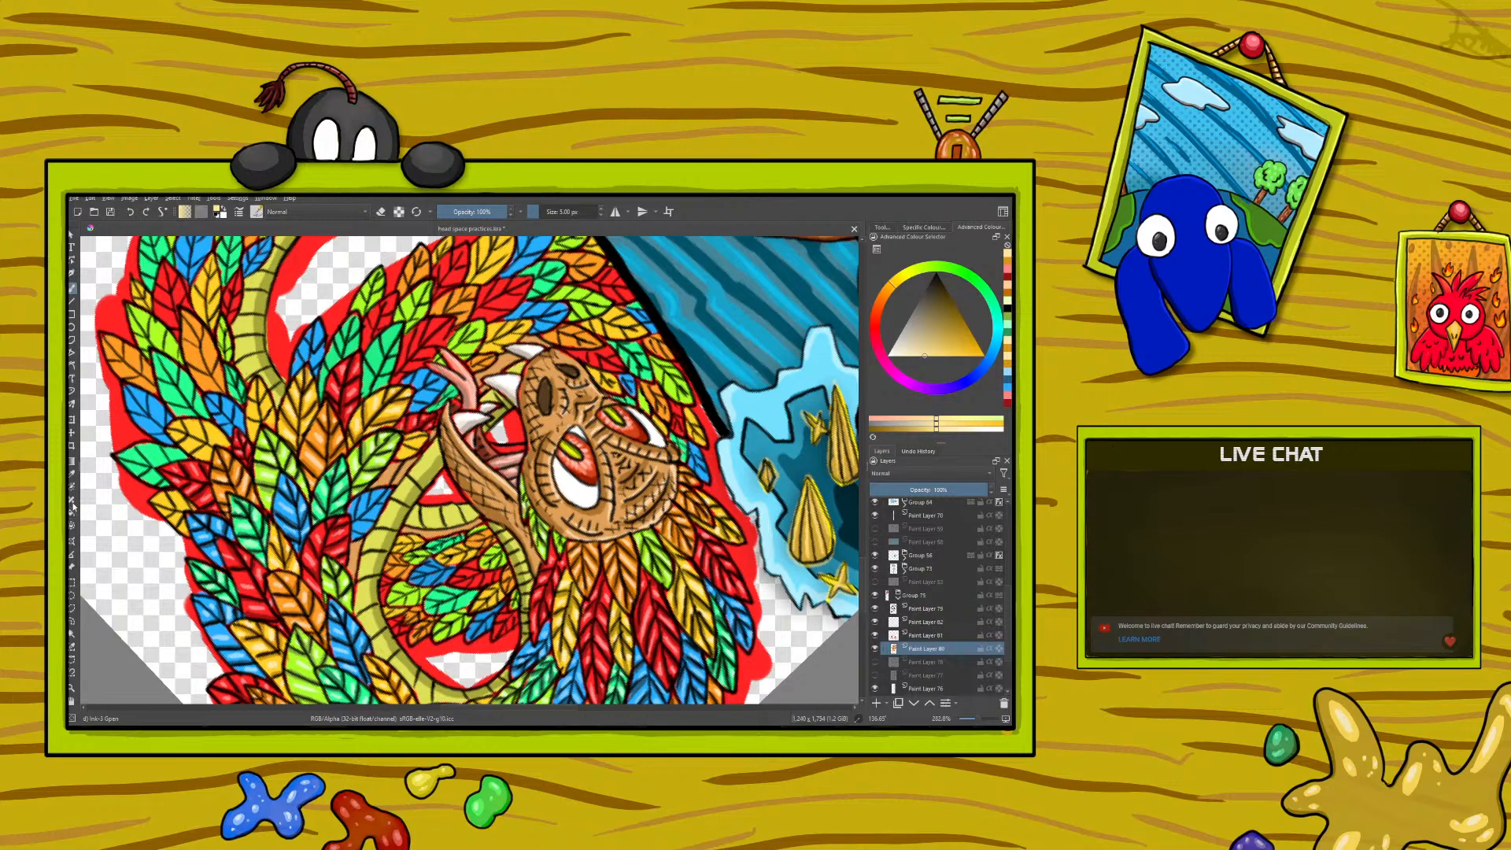
- Sample the dark blue from a shaded feather and paint shadows on the next blue feathers beside the serpent's head
key(p)
click(305, 513)
click(305, 513)
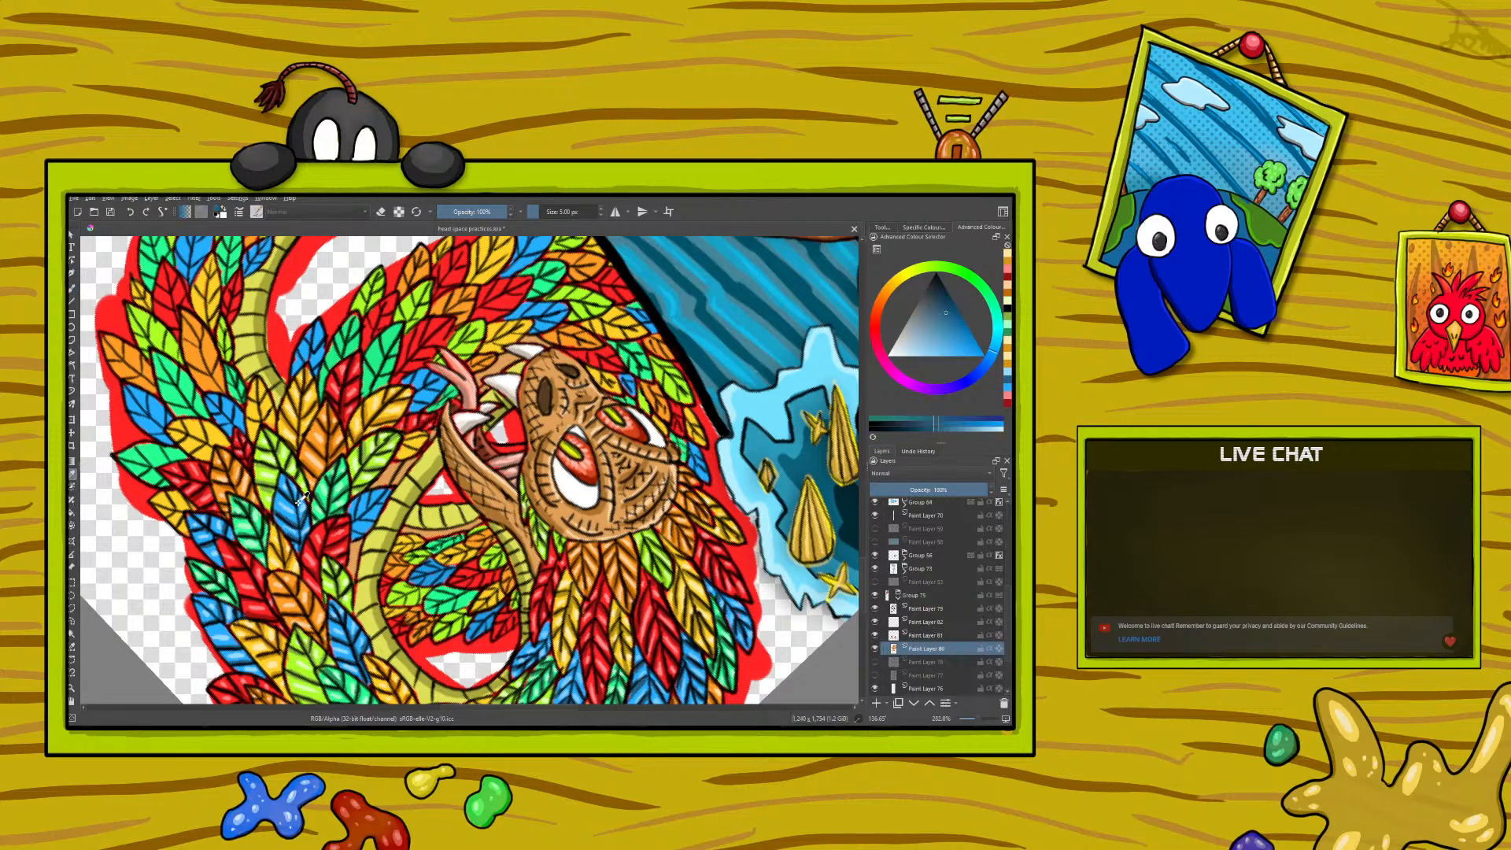
click(73, 292)
right_click(400, 341)
click(285, 274)
drag(296, 353, 293, 364)
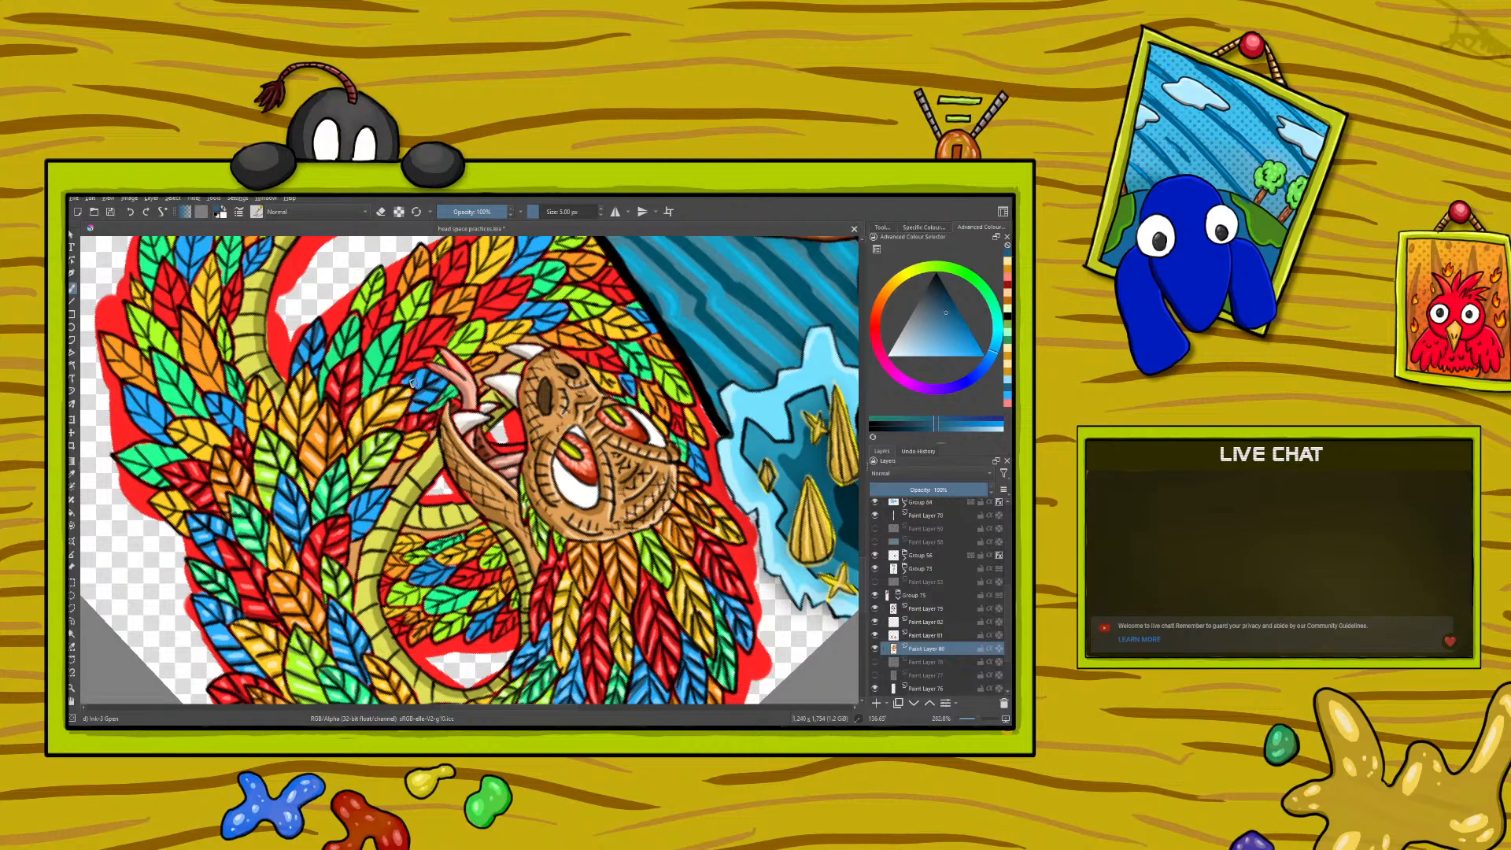
- Sample the light blue from a feather highlight and paint highlights on the newly shaded blue feathers
key(p)
click(292, 502)
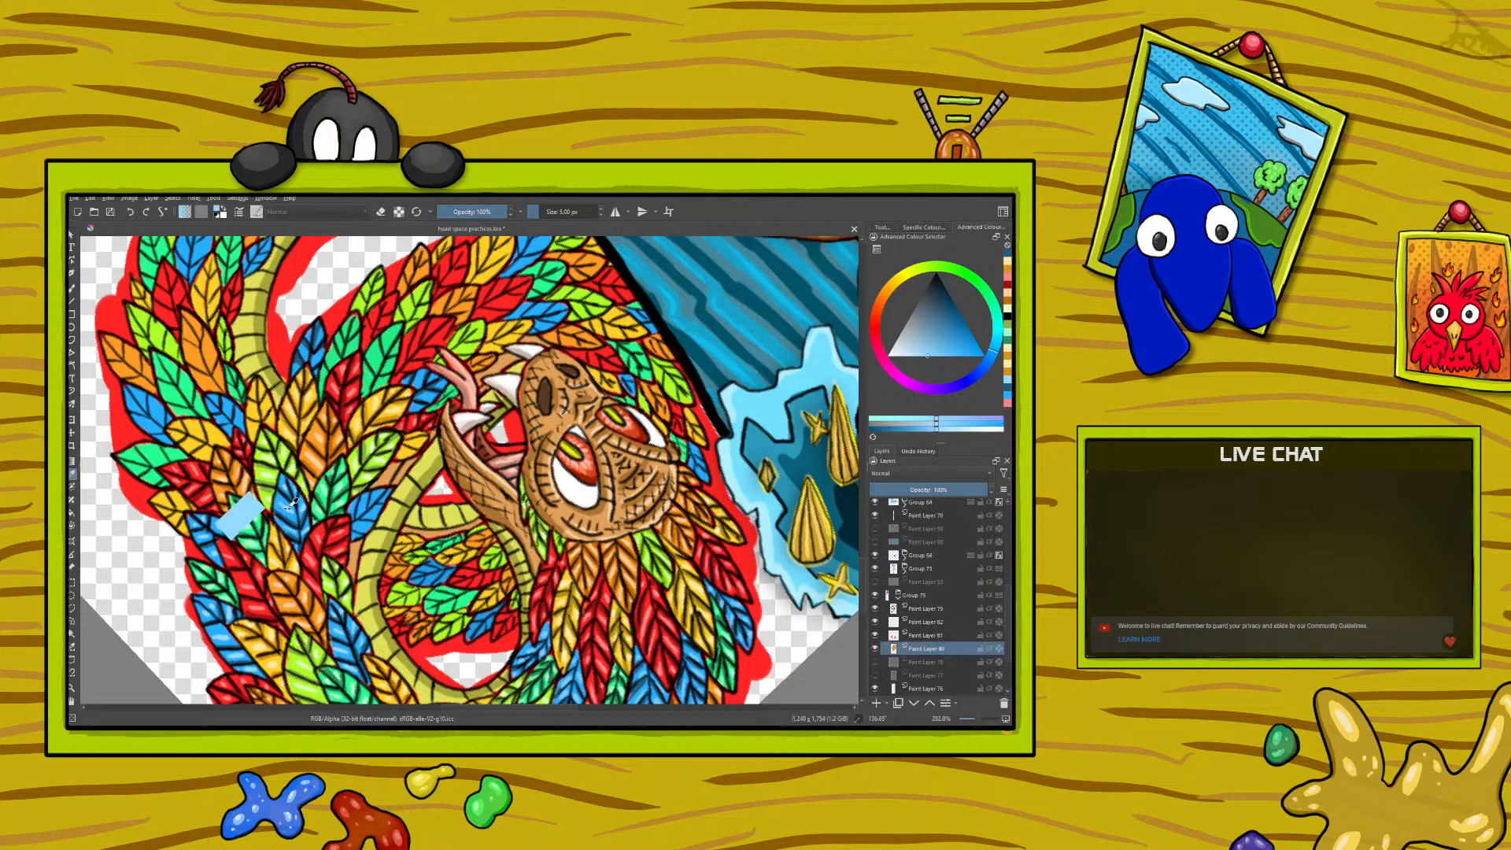
click(72, 287)
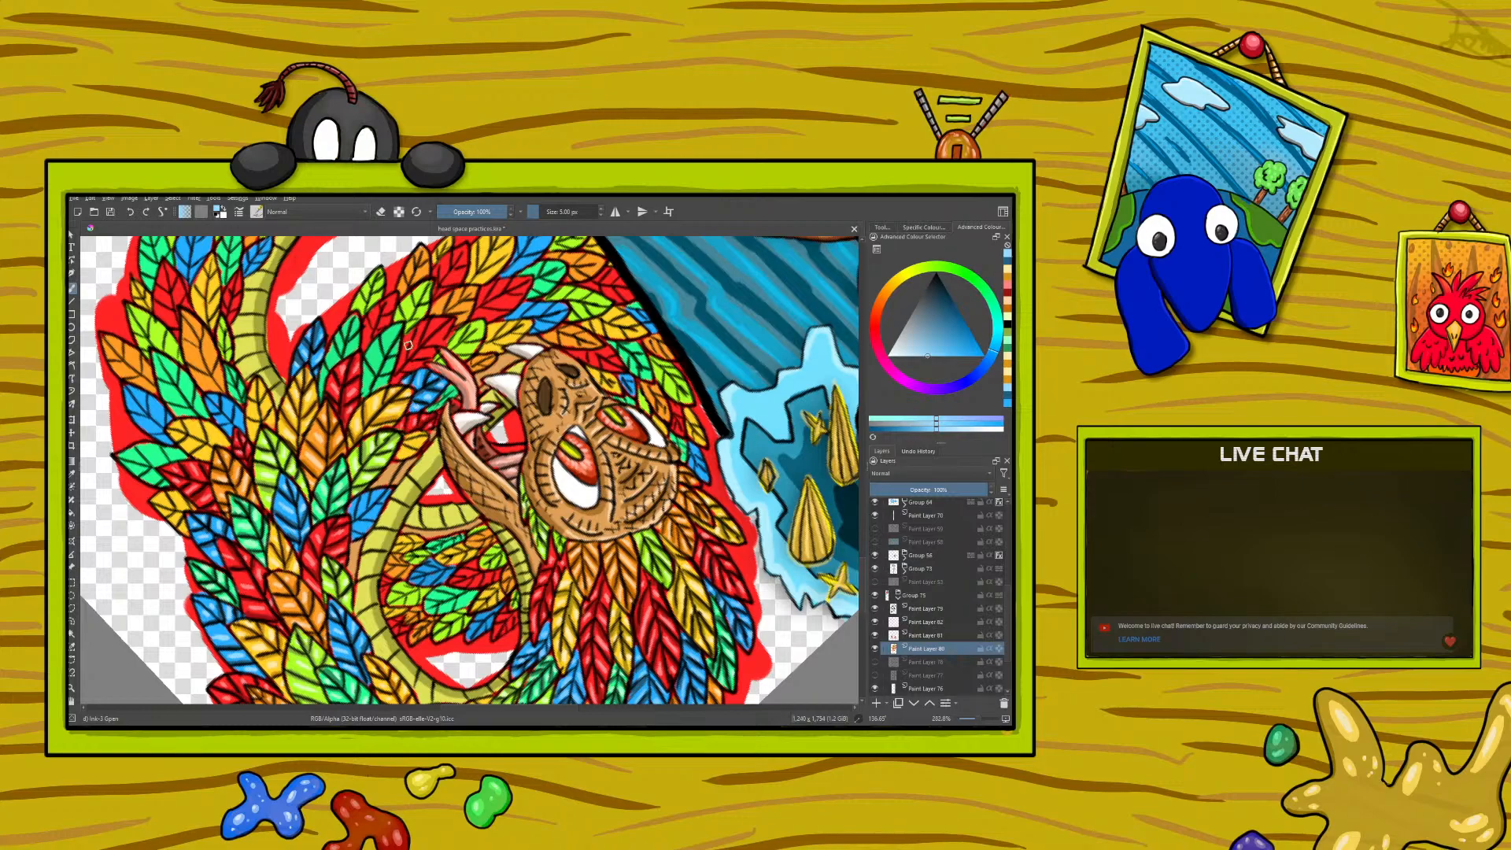
- Sample the muted pink inside the serpent's mouth, darken it to a deep reddish brown and paint shadows in the mouth
click(71, 473)
click(506, 457)
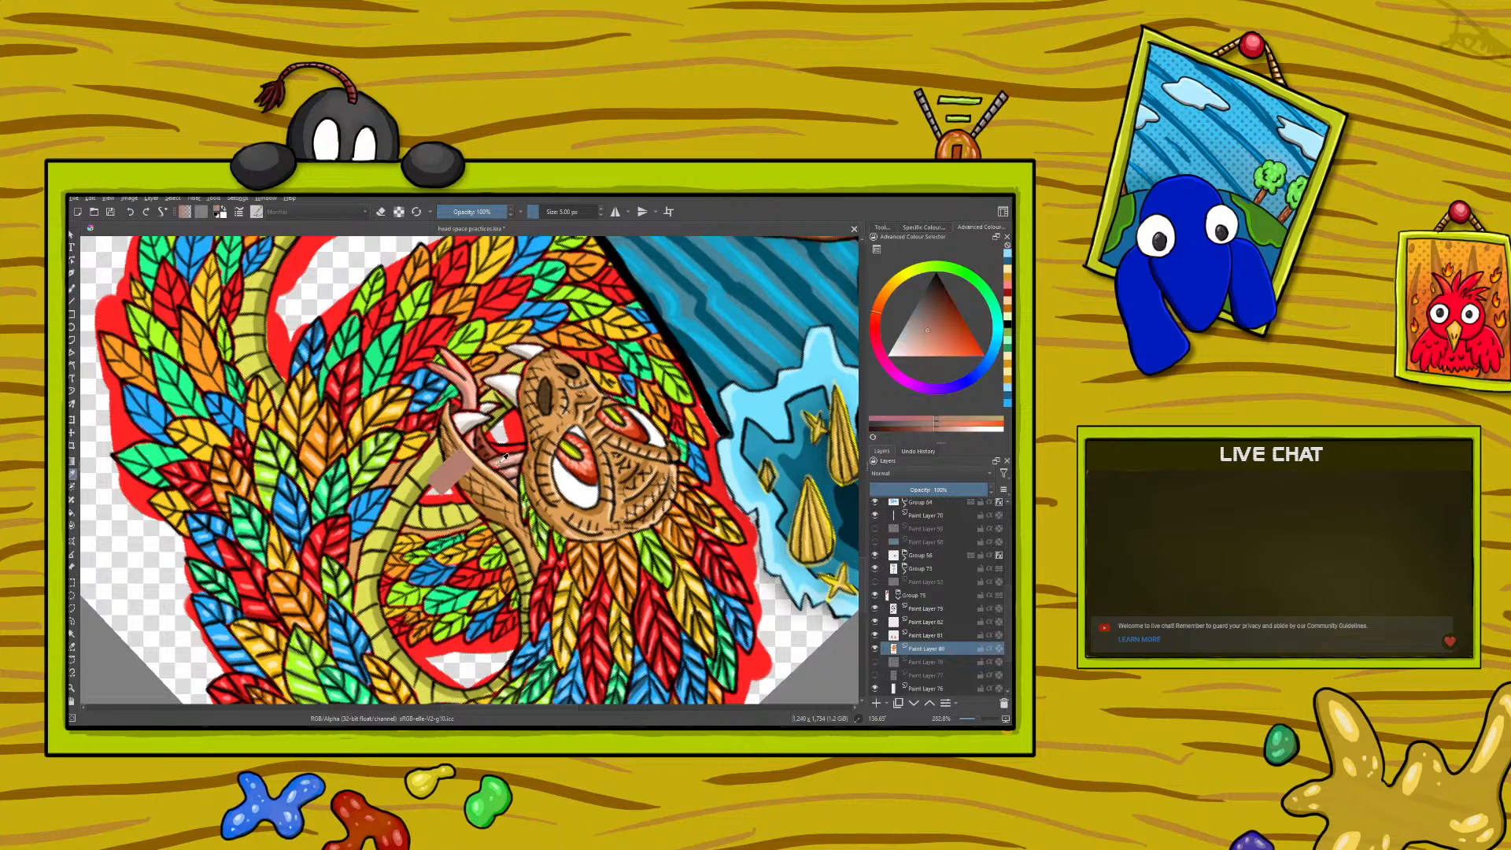
key(b)
right_click(254, 445)
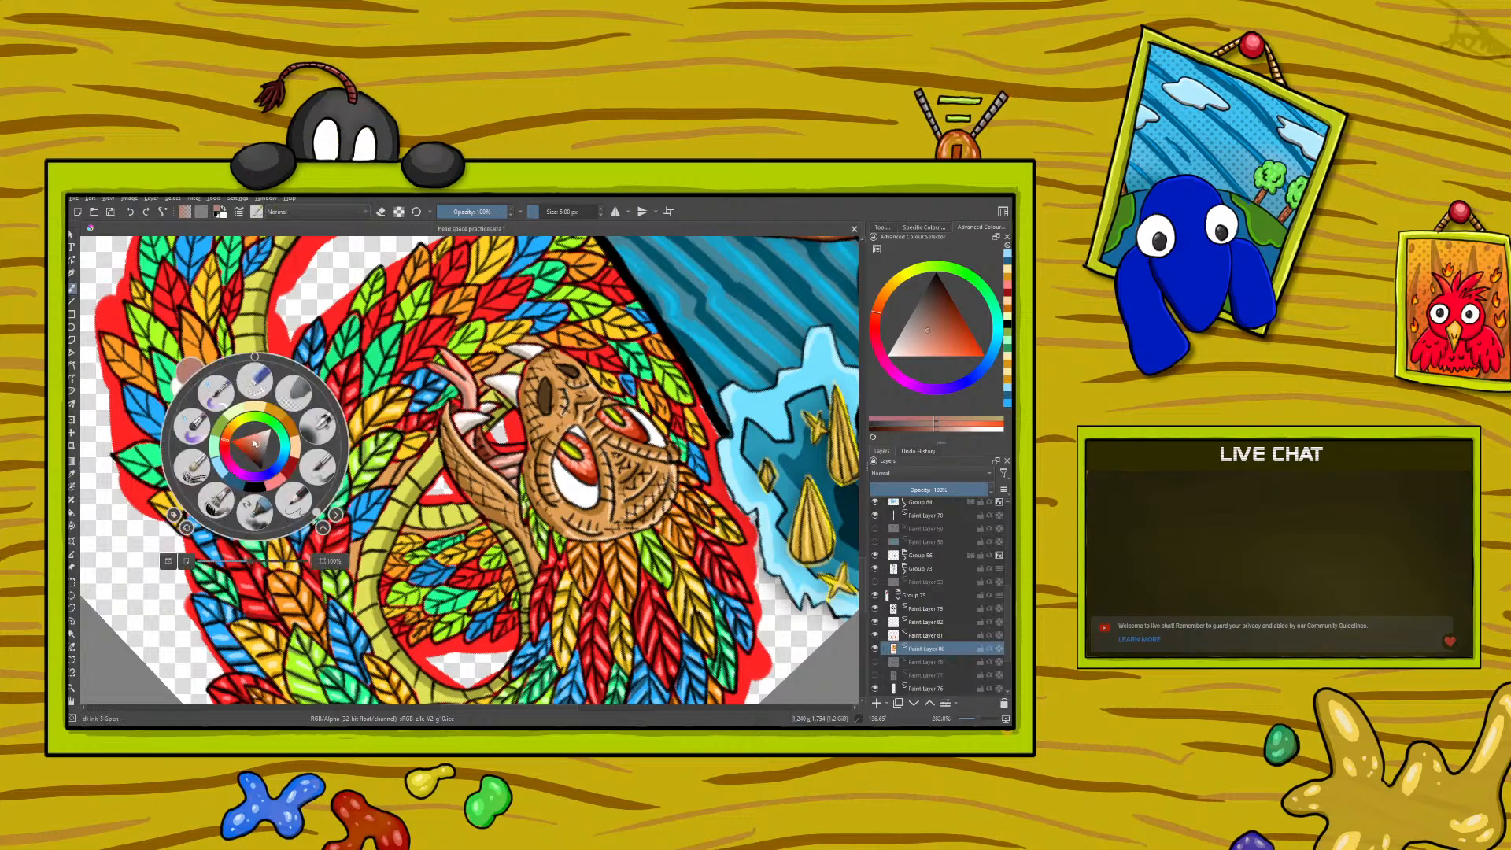
click(257, 453)
right_click(256, 454)
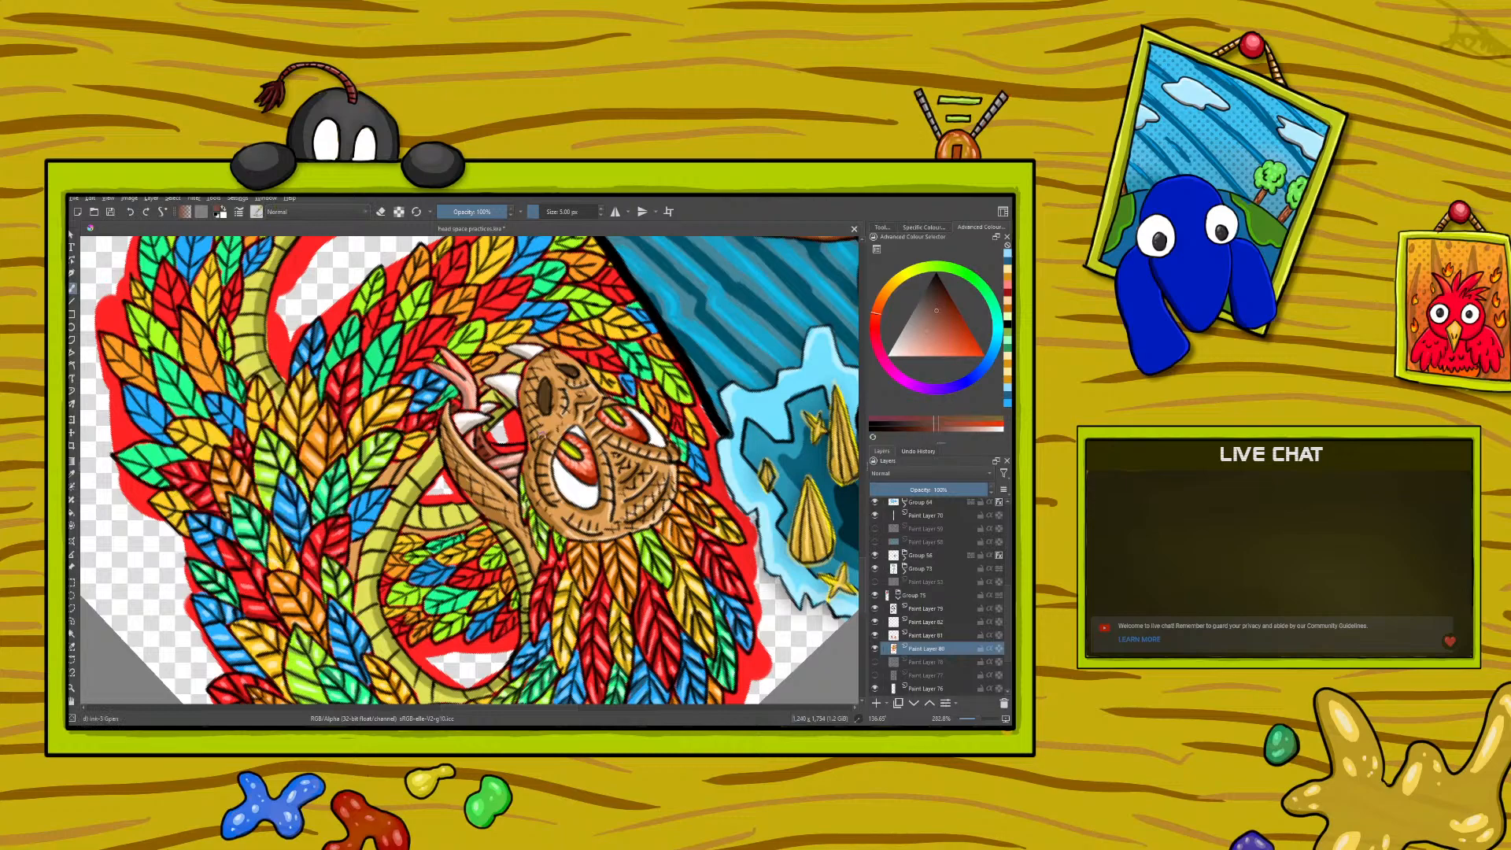
mouse_move(515, 449)
mouse_down()
mouse_move(495, 448)
mouse_move(520, 448)
mouse_up()
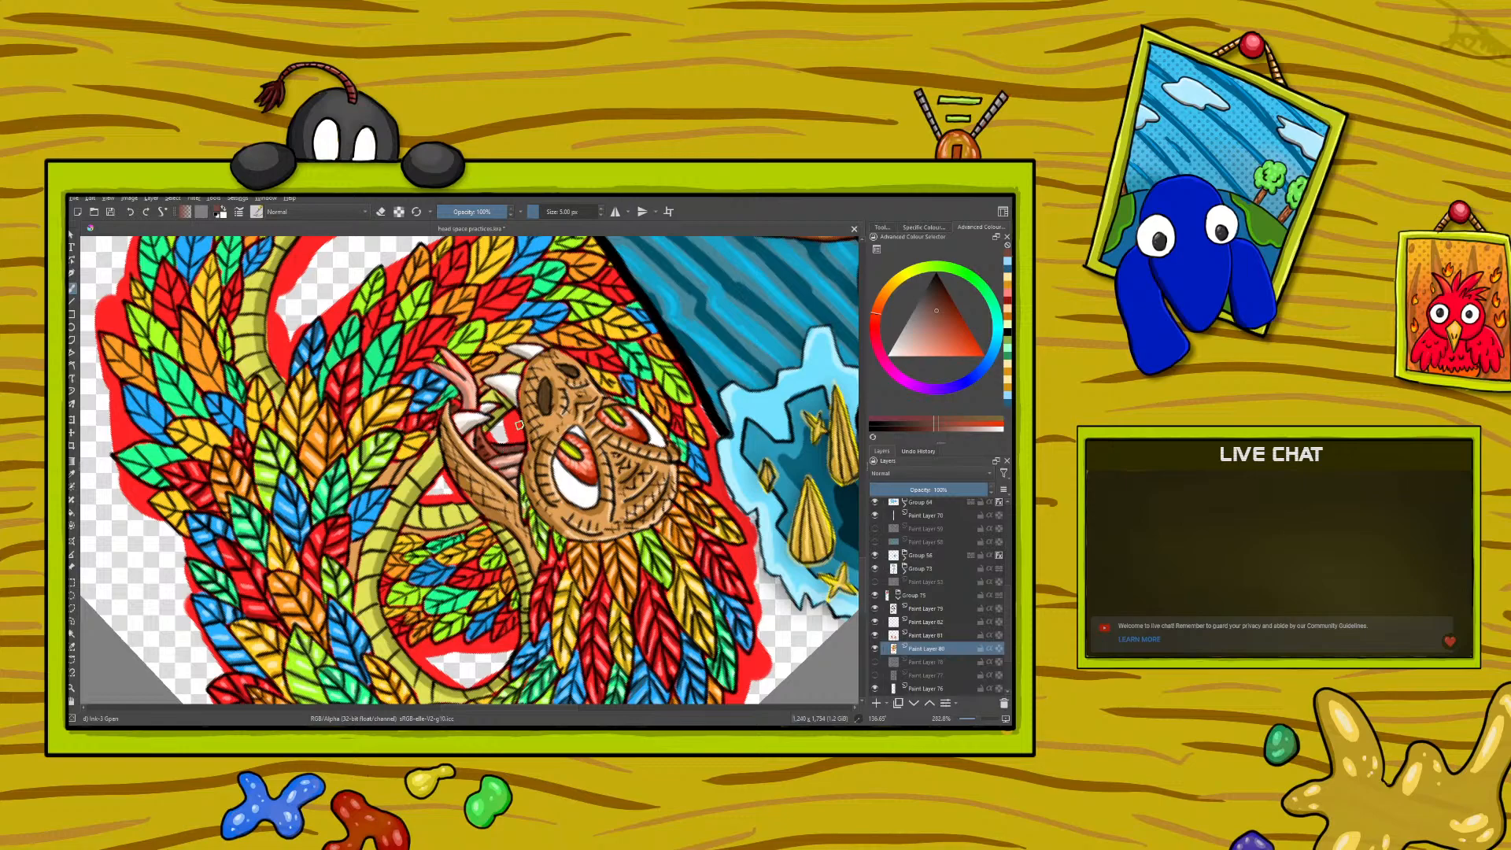
- Lighten the reddish brown to a softer muted pink and paint the lighter tones inside the serpent's mouth
right_click(196, 498)
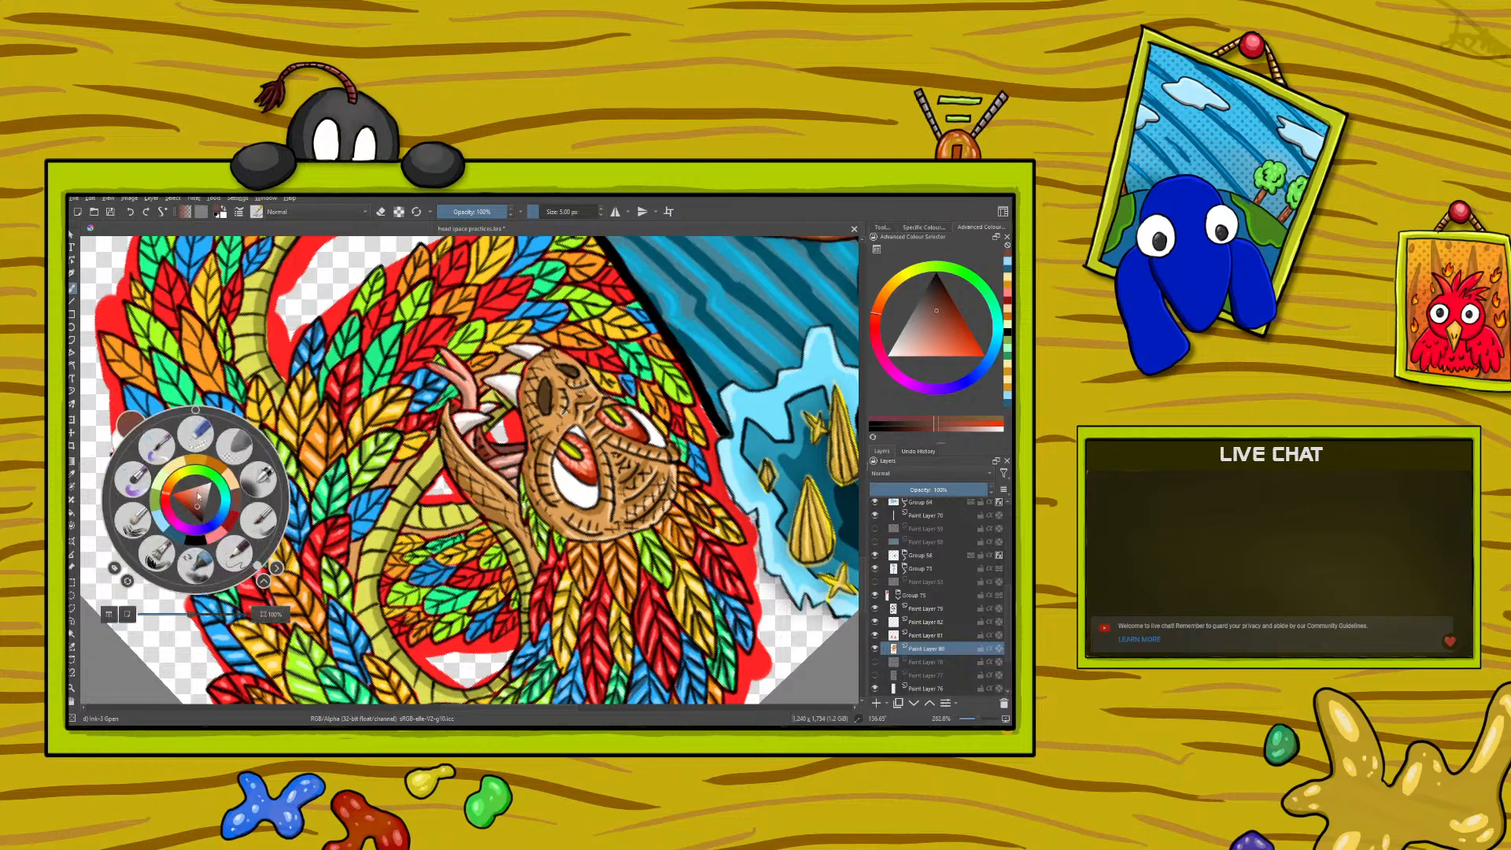
click(196, 507)
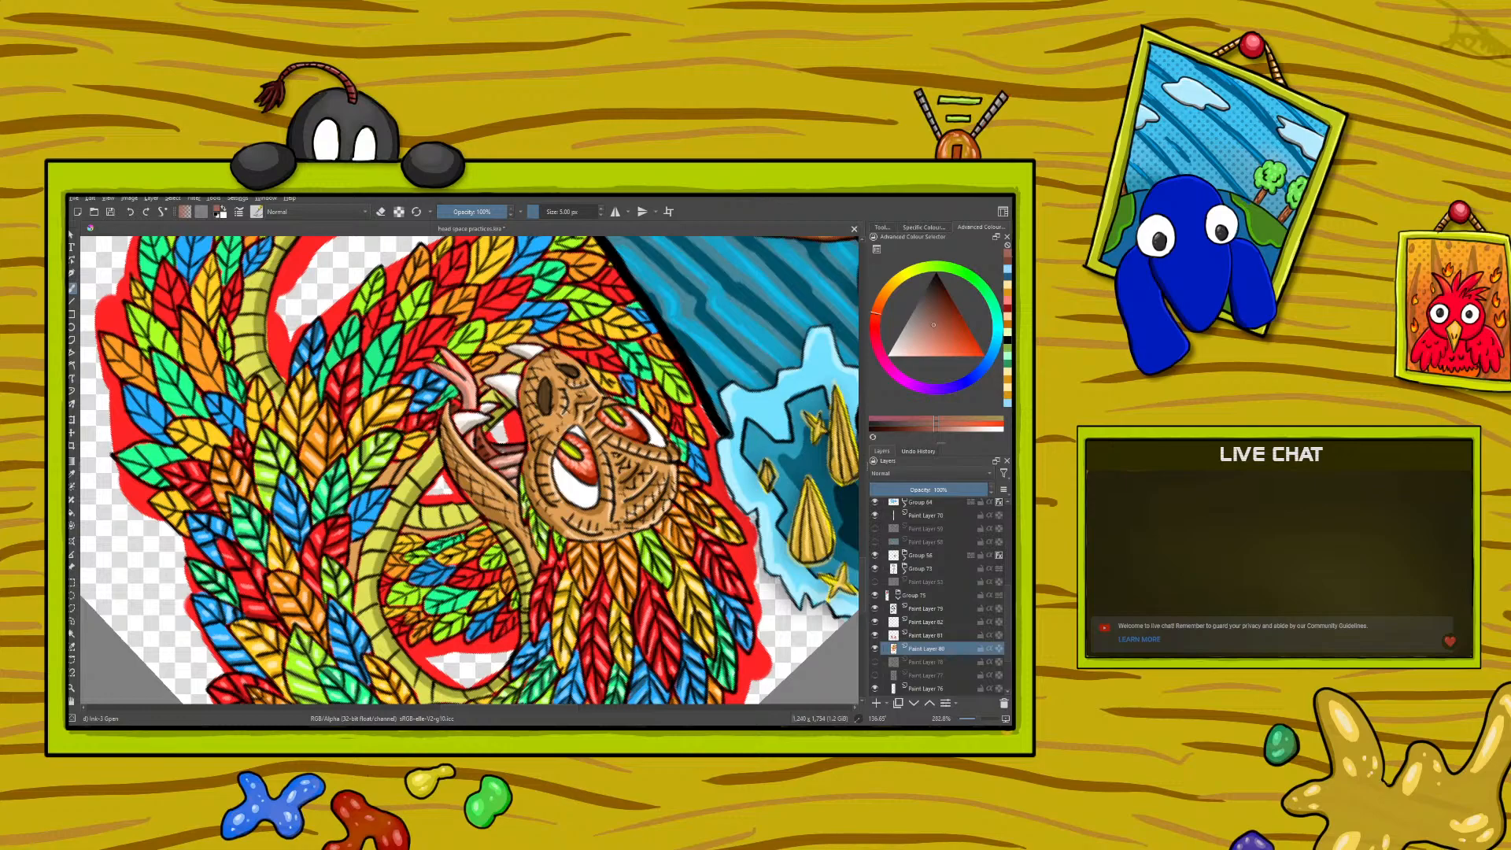
right_click(522, 435)
drag(522, 436, 516, 438)
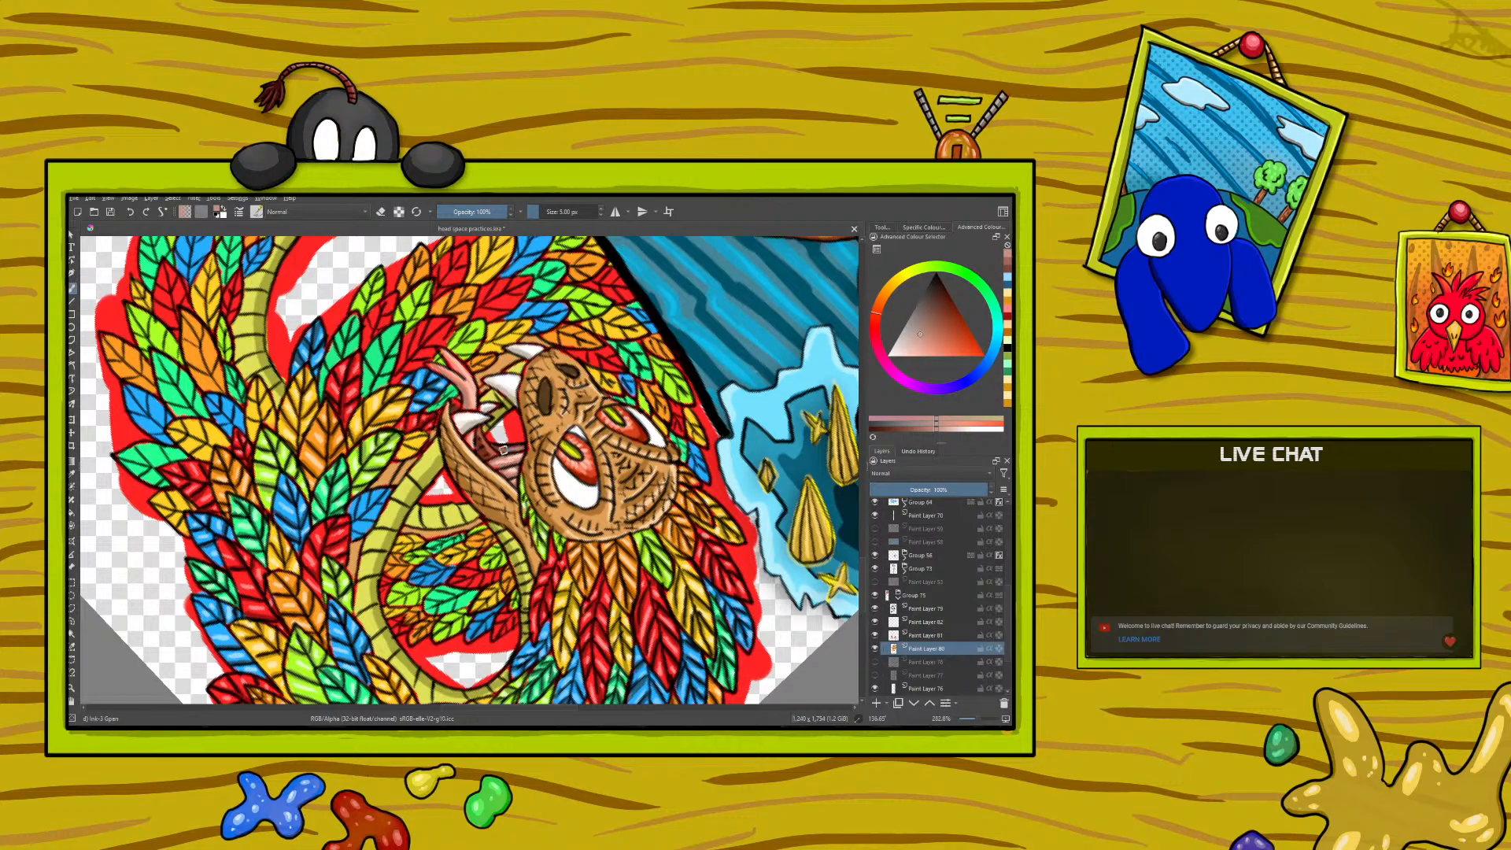
- Sample the dark green from a shaded feather and paint shadows on the next green feathers near the serpent's tongue
right_click(219, 441)
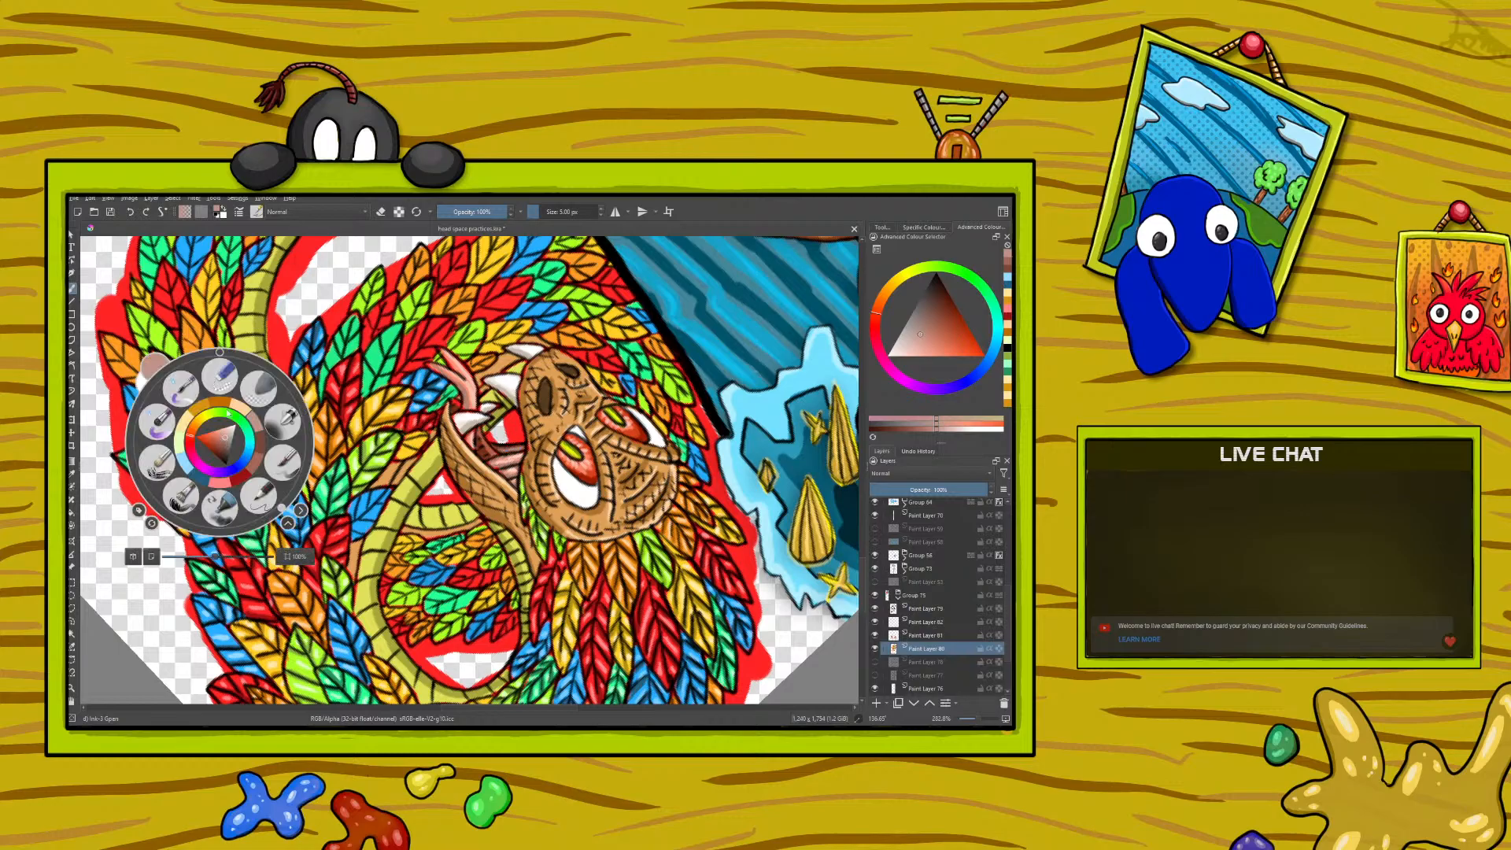
drag(264, 504, 337, 456)
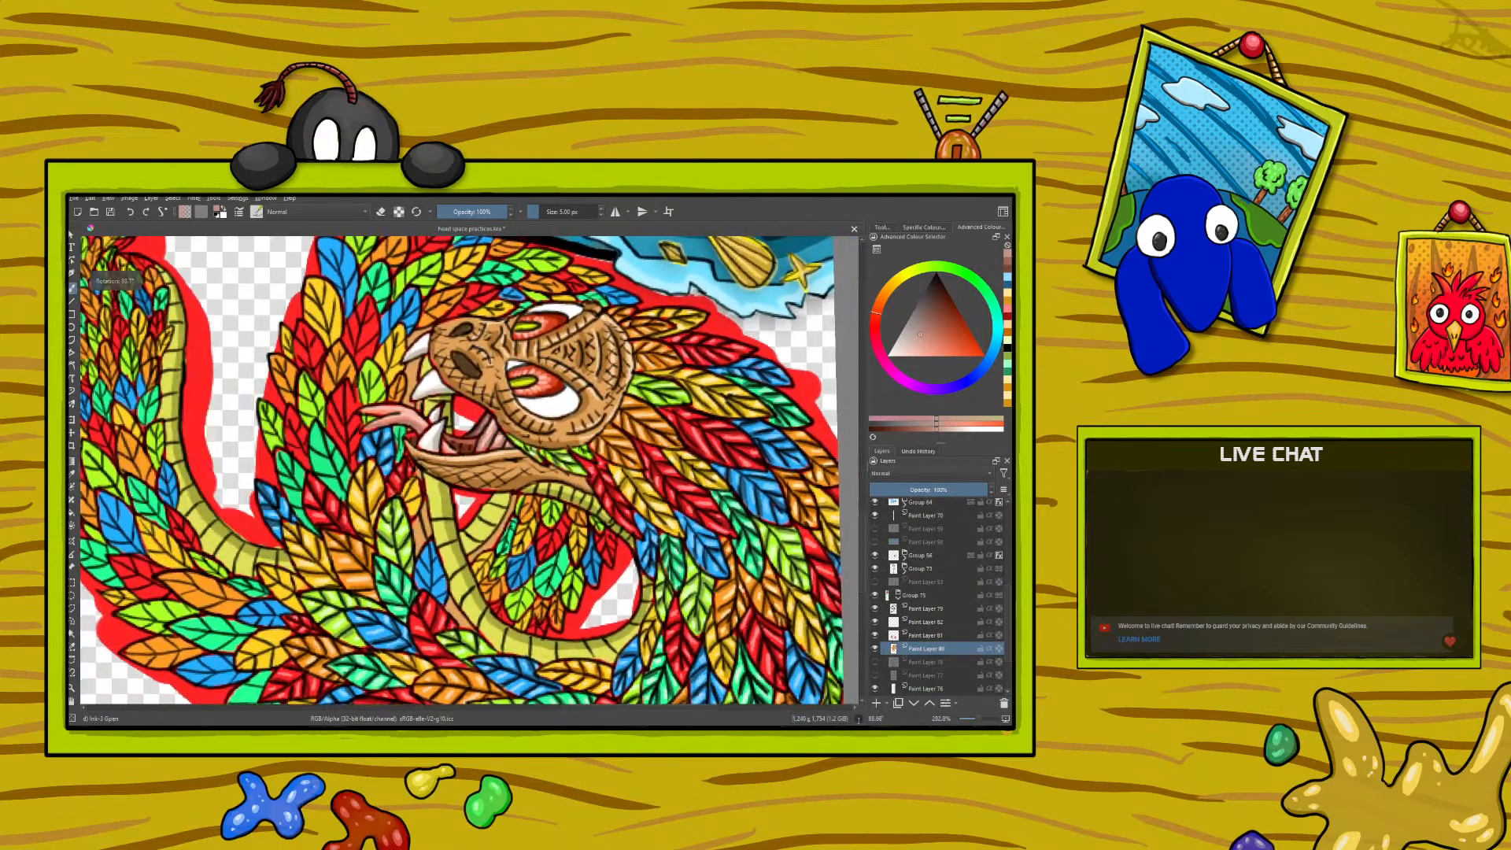
click(71, 475)
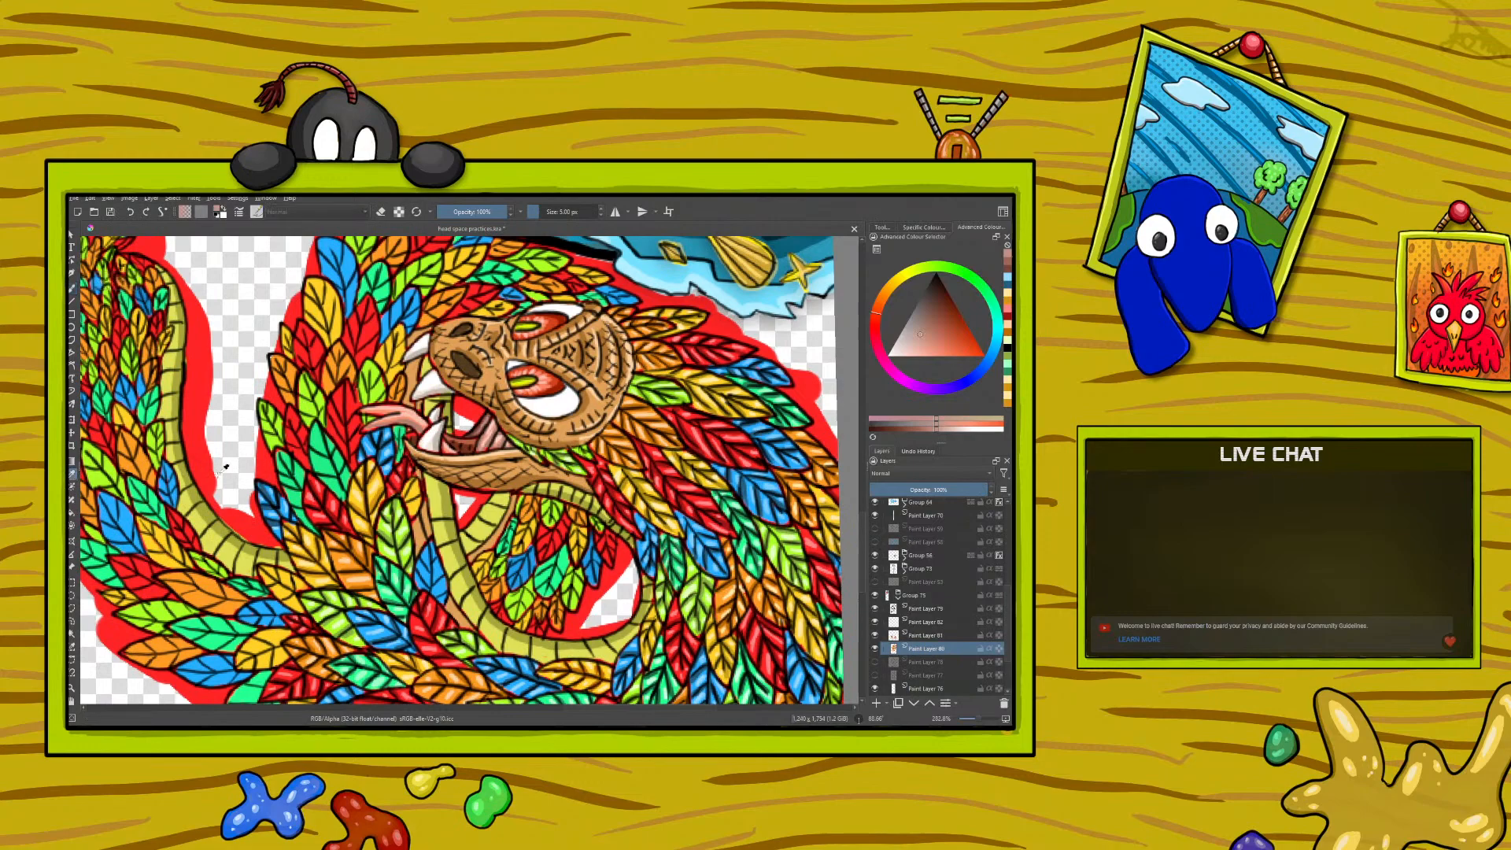
click(393, 597)
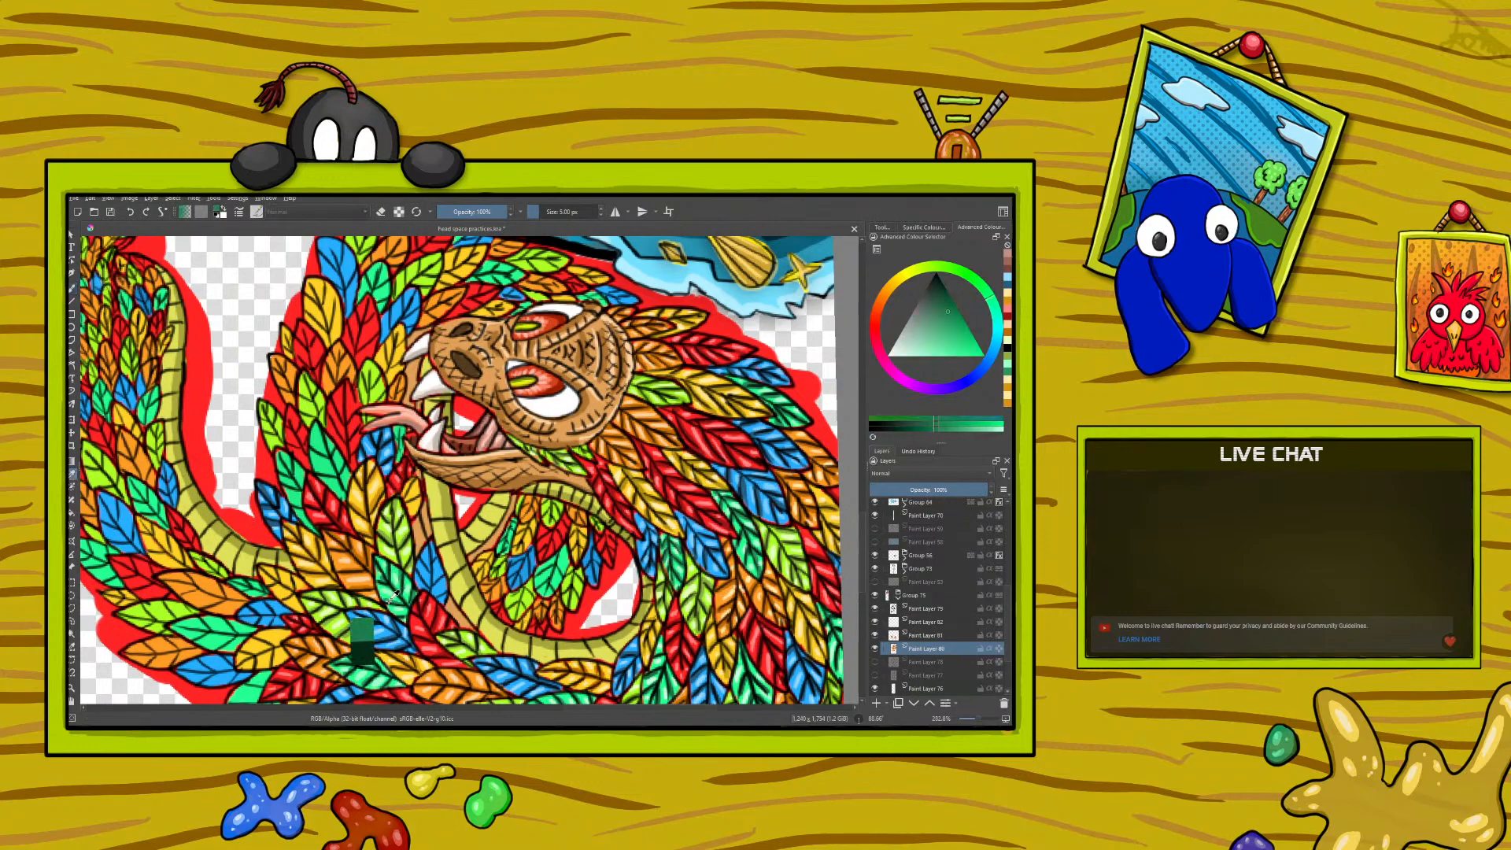
click(71, 288)
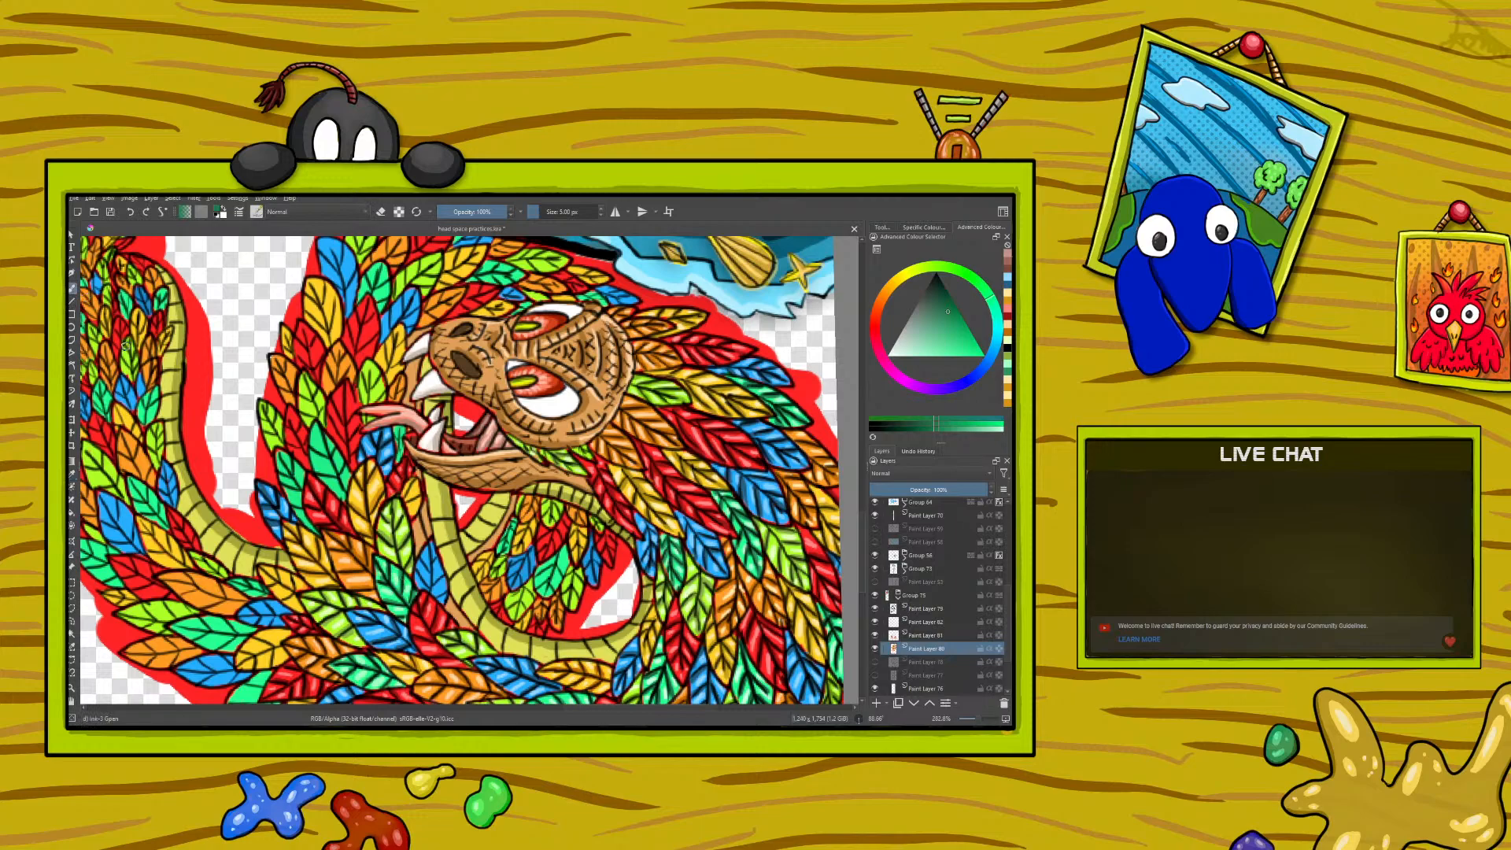
mouse_move(335, 467)
mouse_down()
mouse_move(324, 447)
mouse_move(339, 472)
mouse_up()
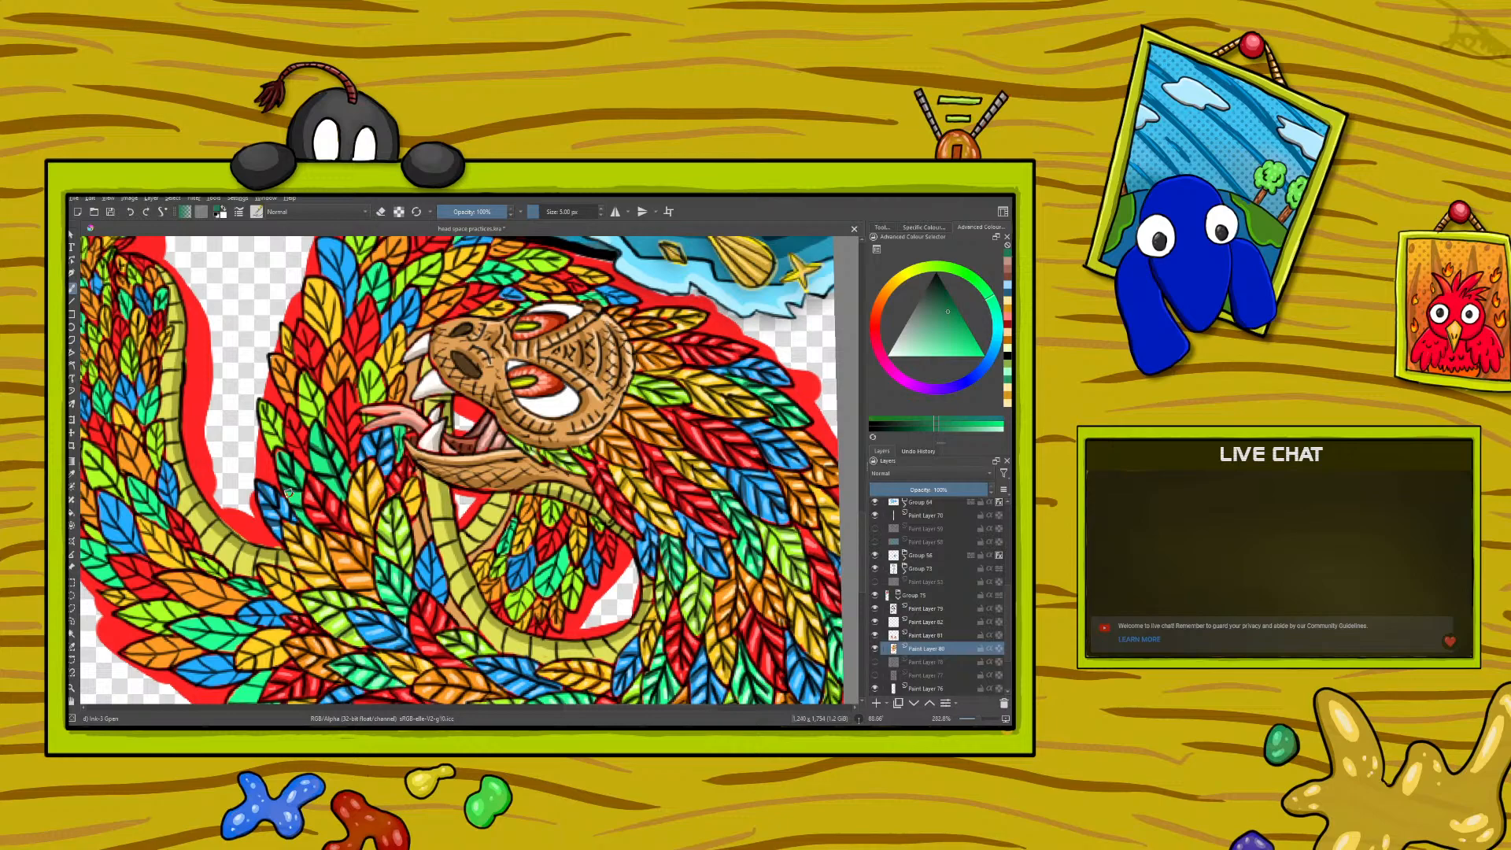
- Sample the pale green from a feather highlight and paint highlights on the newly shaded green feathers
click(71, 475)
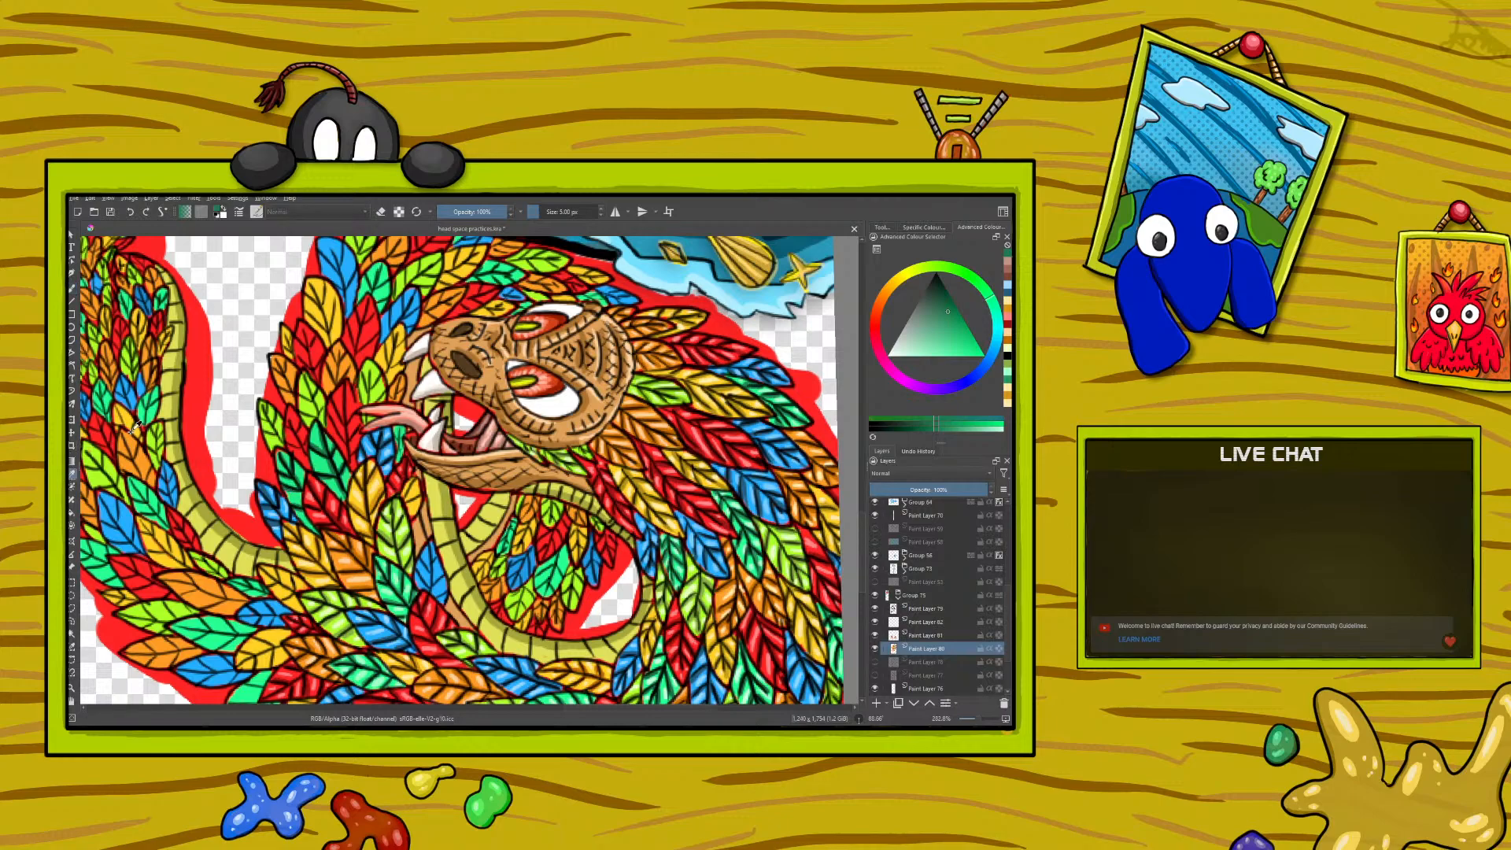
click(391, 586)
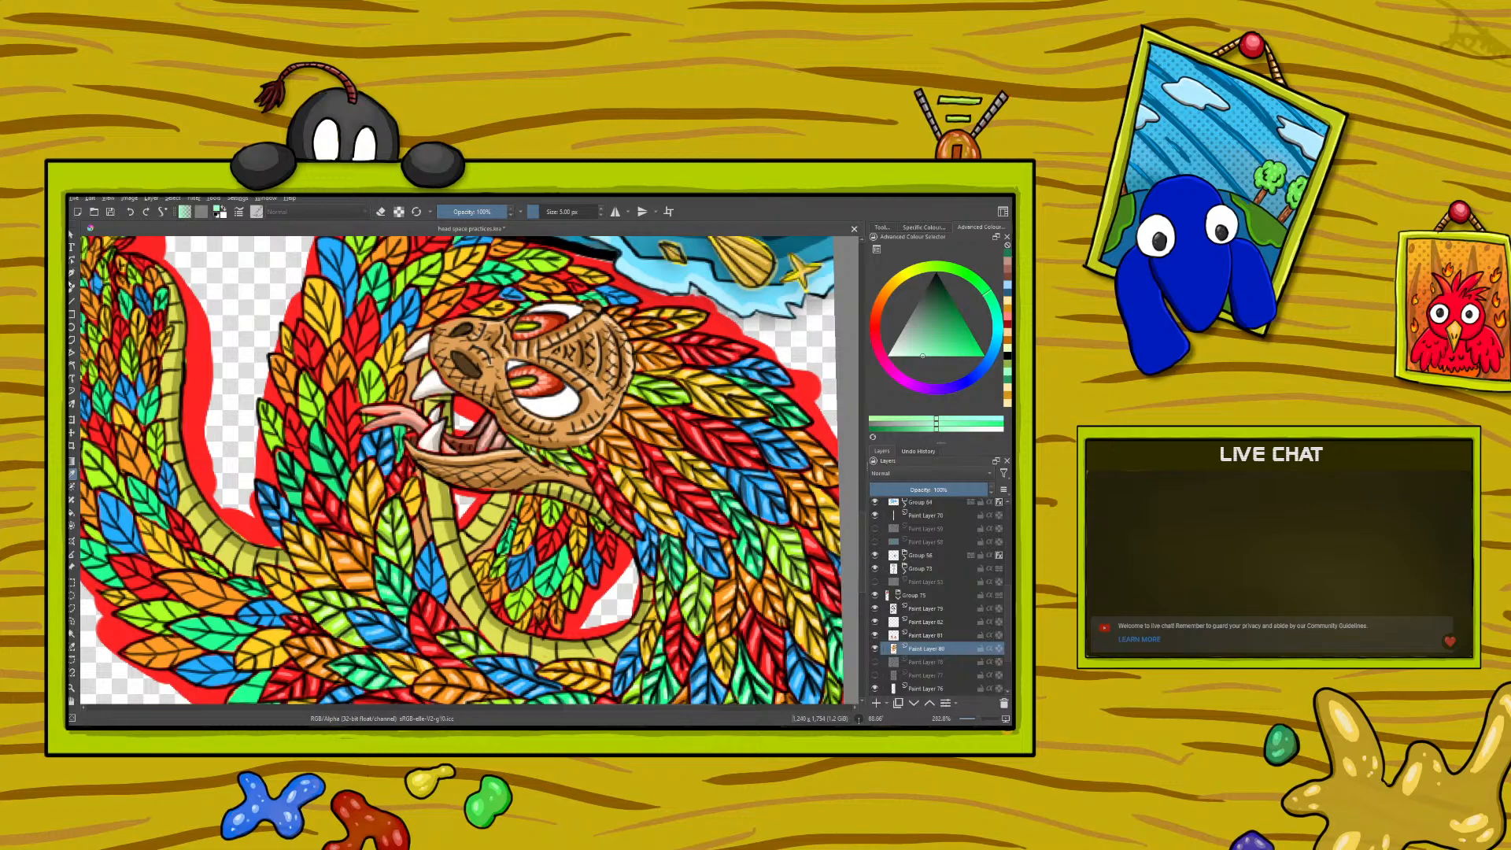
click(72, 288)
mouse_move(319, 459)
mouse_down()
mouse_move(317, 444)
mouse_move(338, 463)
mouse_up()
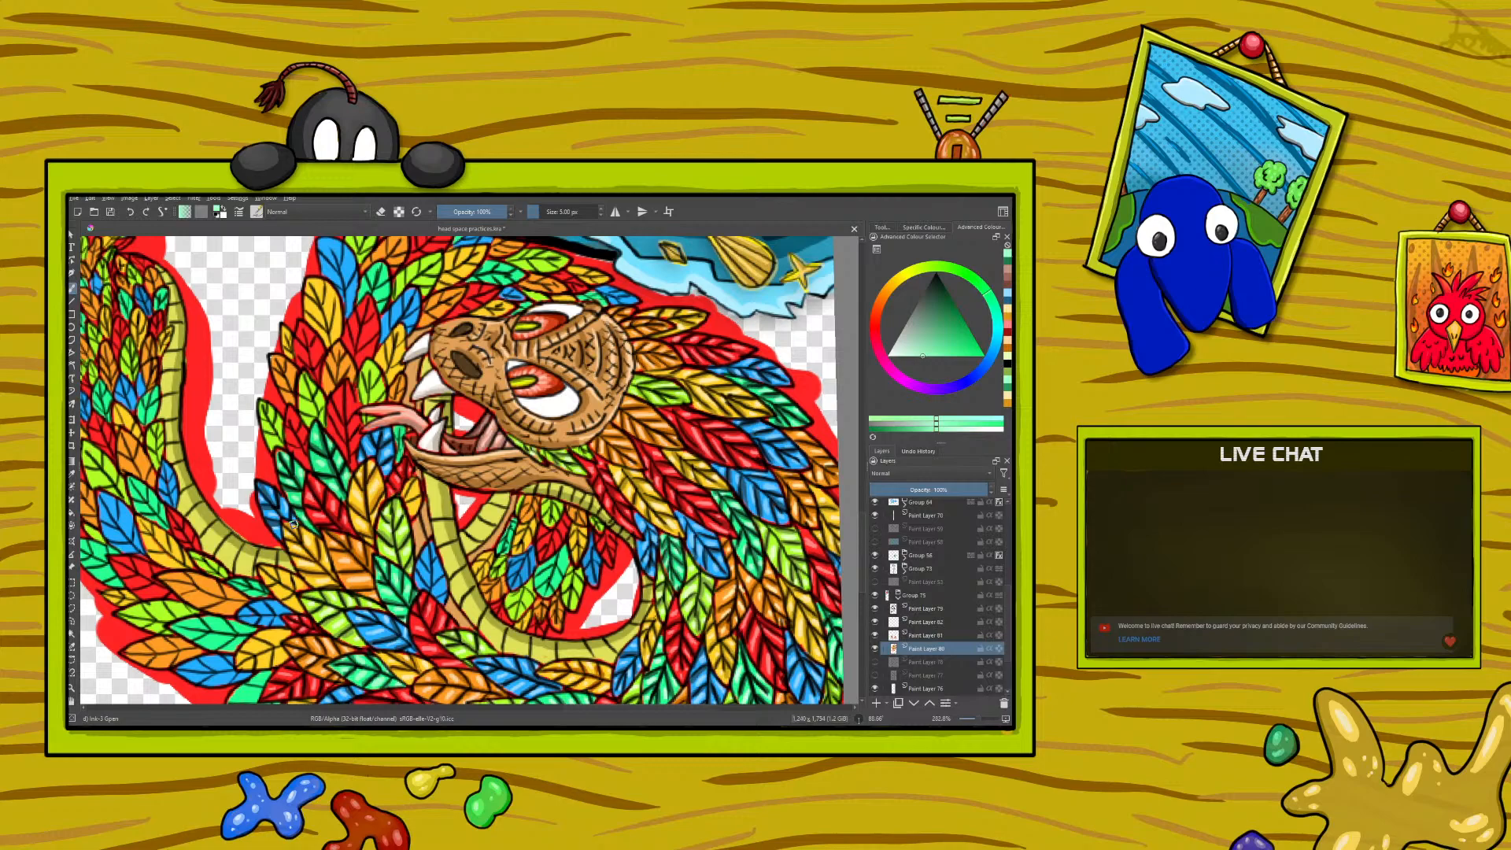
- Sample the dark red from a shaded feather and paint shadows on the red feathers beside the serpent's tongue
click(72, 474)
click(351, 523)
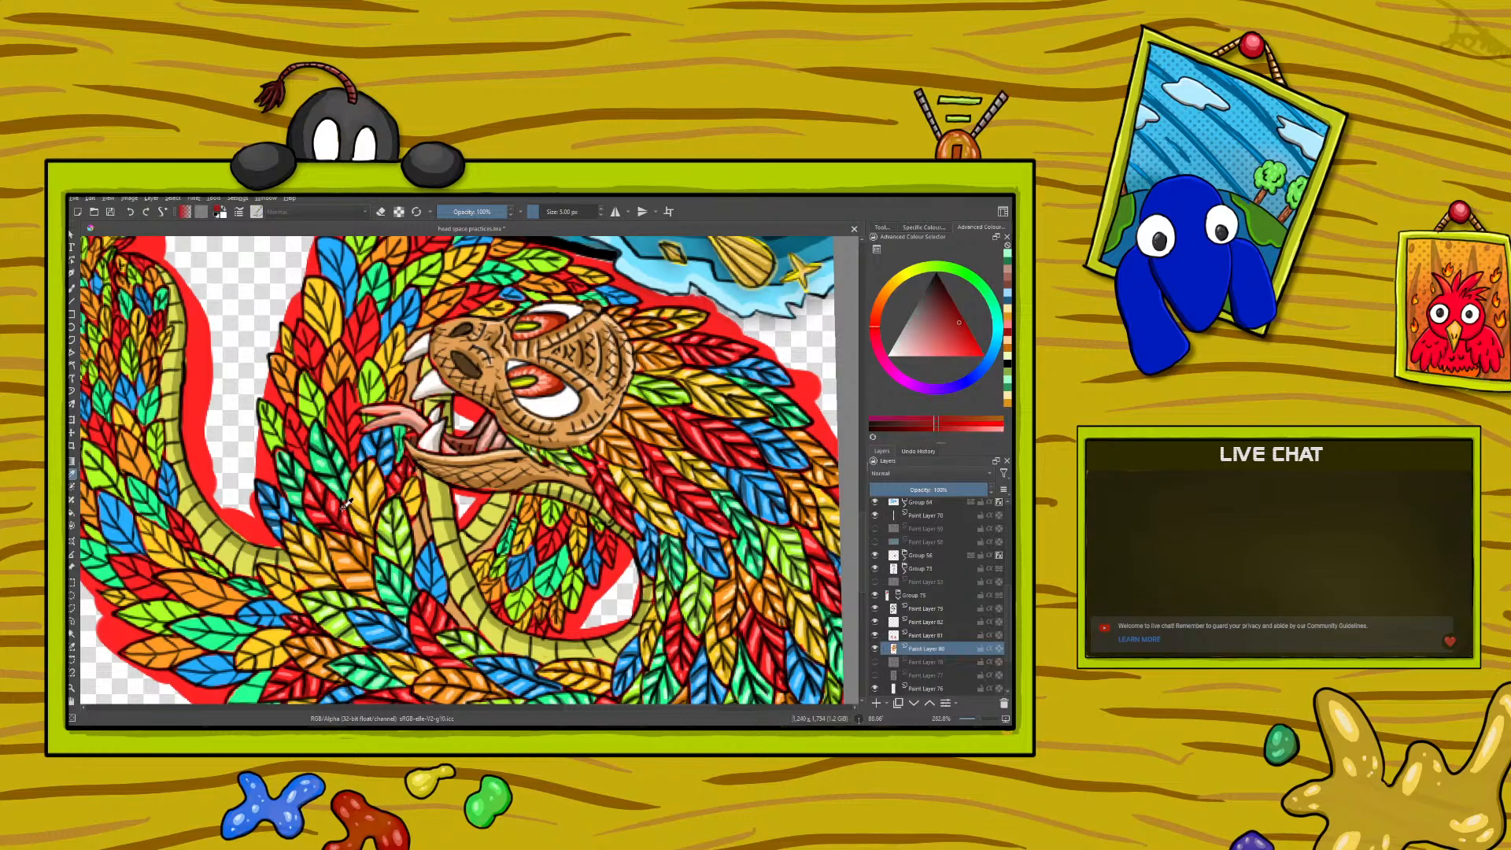
click(73, 288)
drag(307, 462, 300, 437)
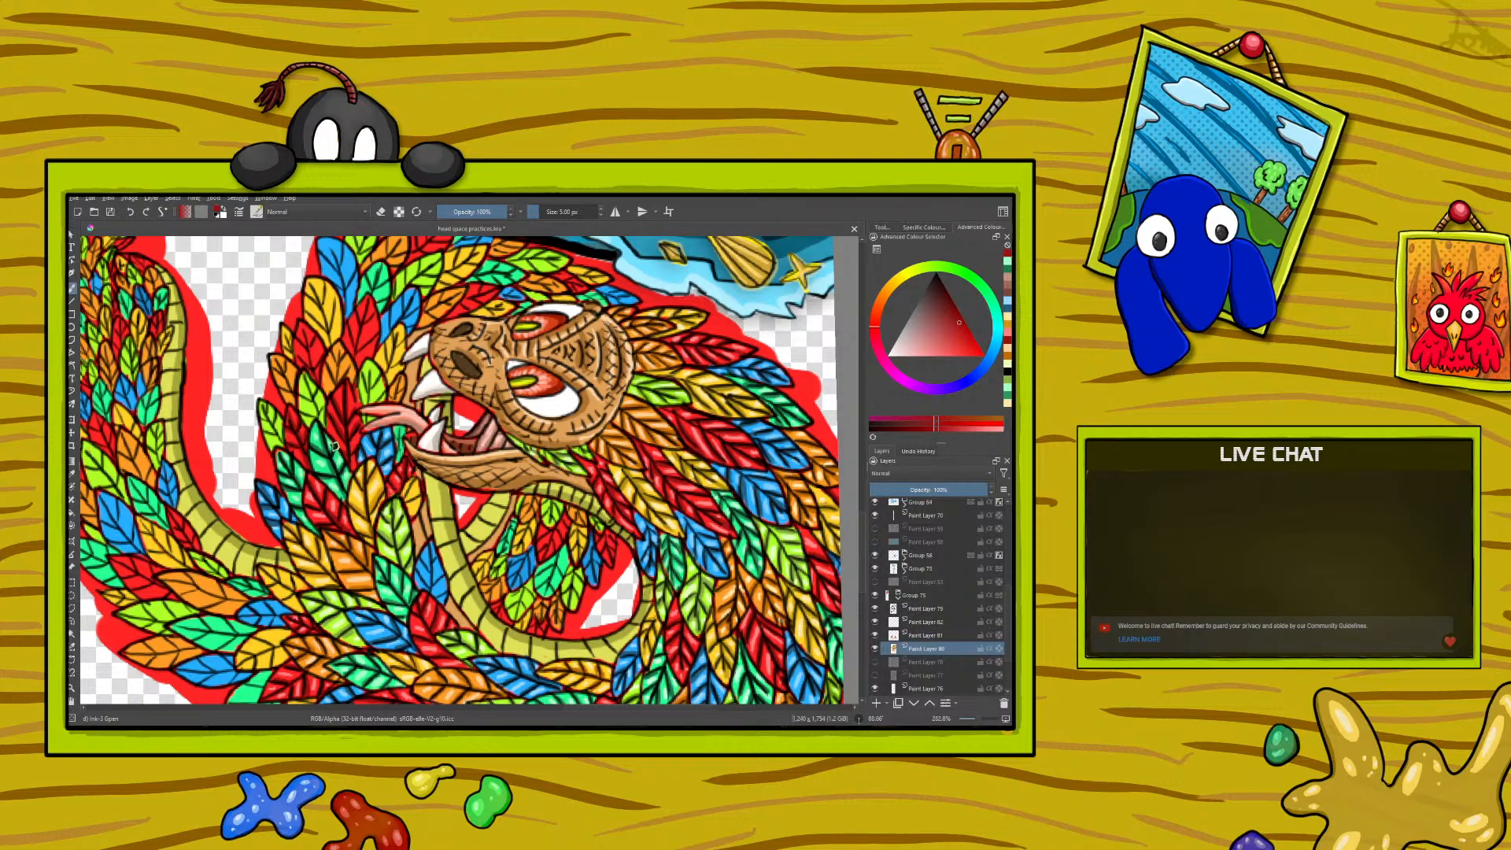
- Sample the light pinkish red from a feather highlight and paint highlights on the red feathers beside the tongue
click(71, 474)
click(331, 507)
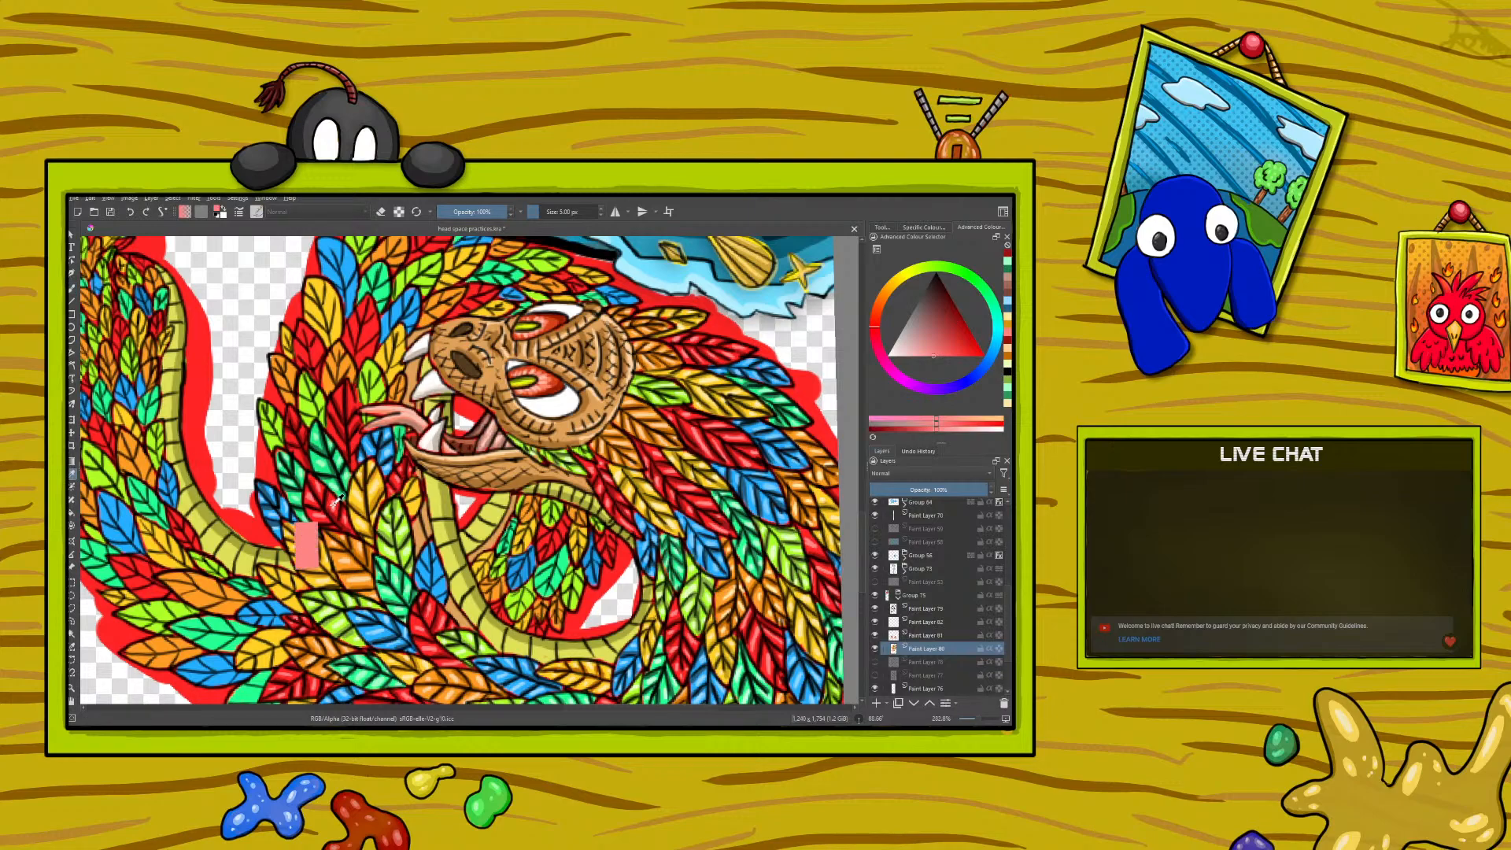
click(71, 288)
drag(298, 454, 289, 437)
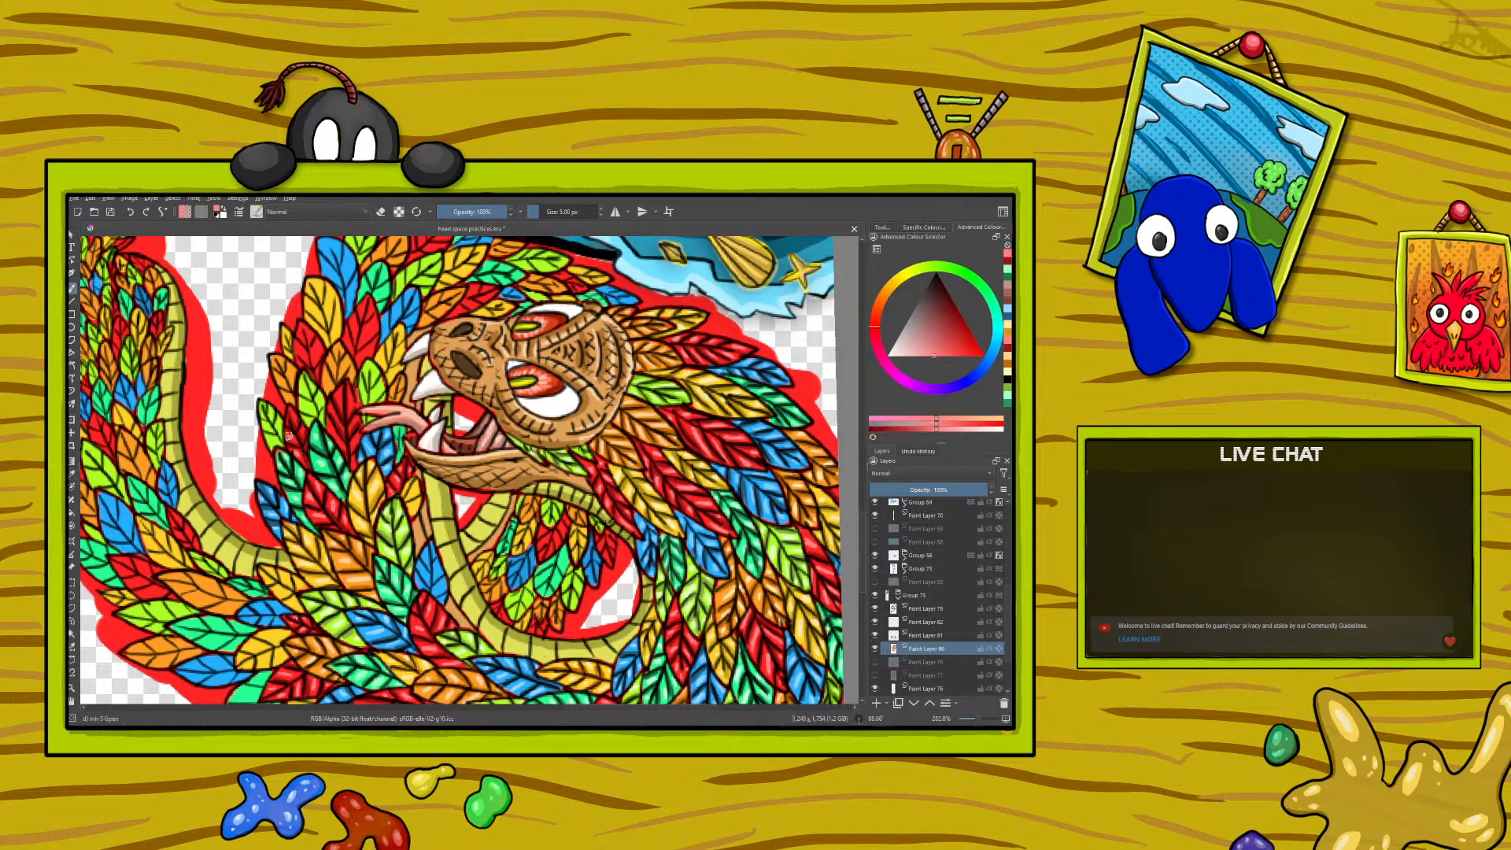
mouse_move(338, 440)
mouse_down()
mouse_move(341, 395)
mouse_move(352, 424)
mouse_up()
- Sample the golden orange from a shaded yellow feather and paint shadows on the yellow feathers below the serpent's jaw
click(72, 475)
click(377, 494)
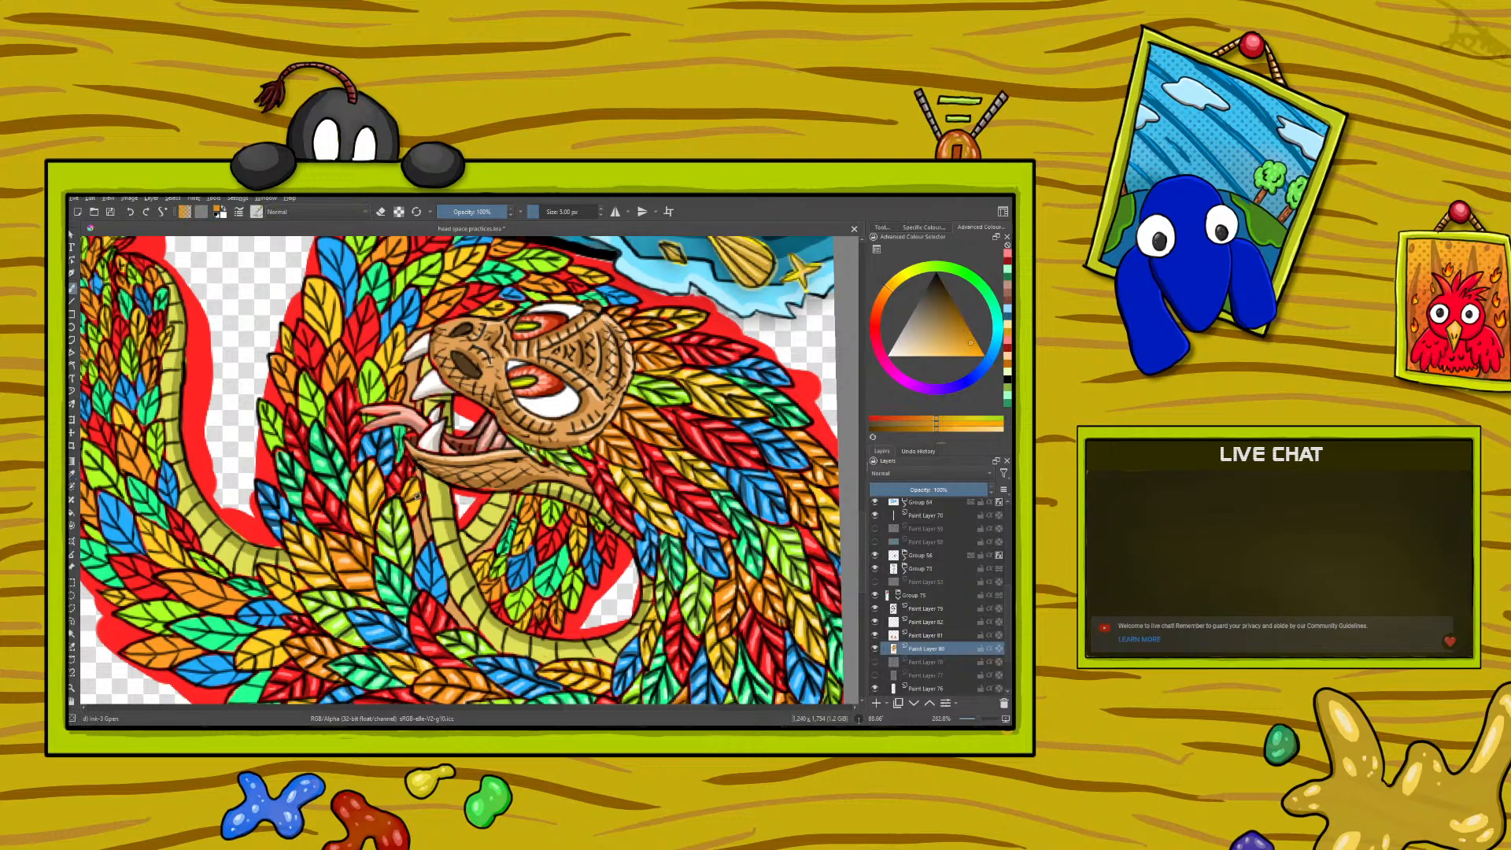
drag(416, 495, 409, 502)
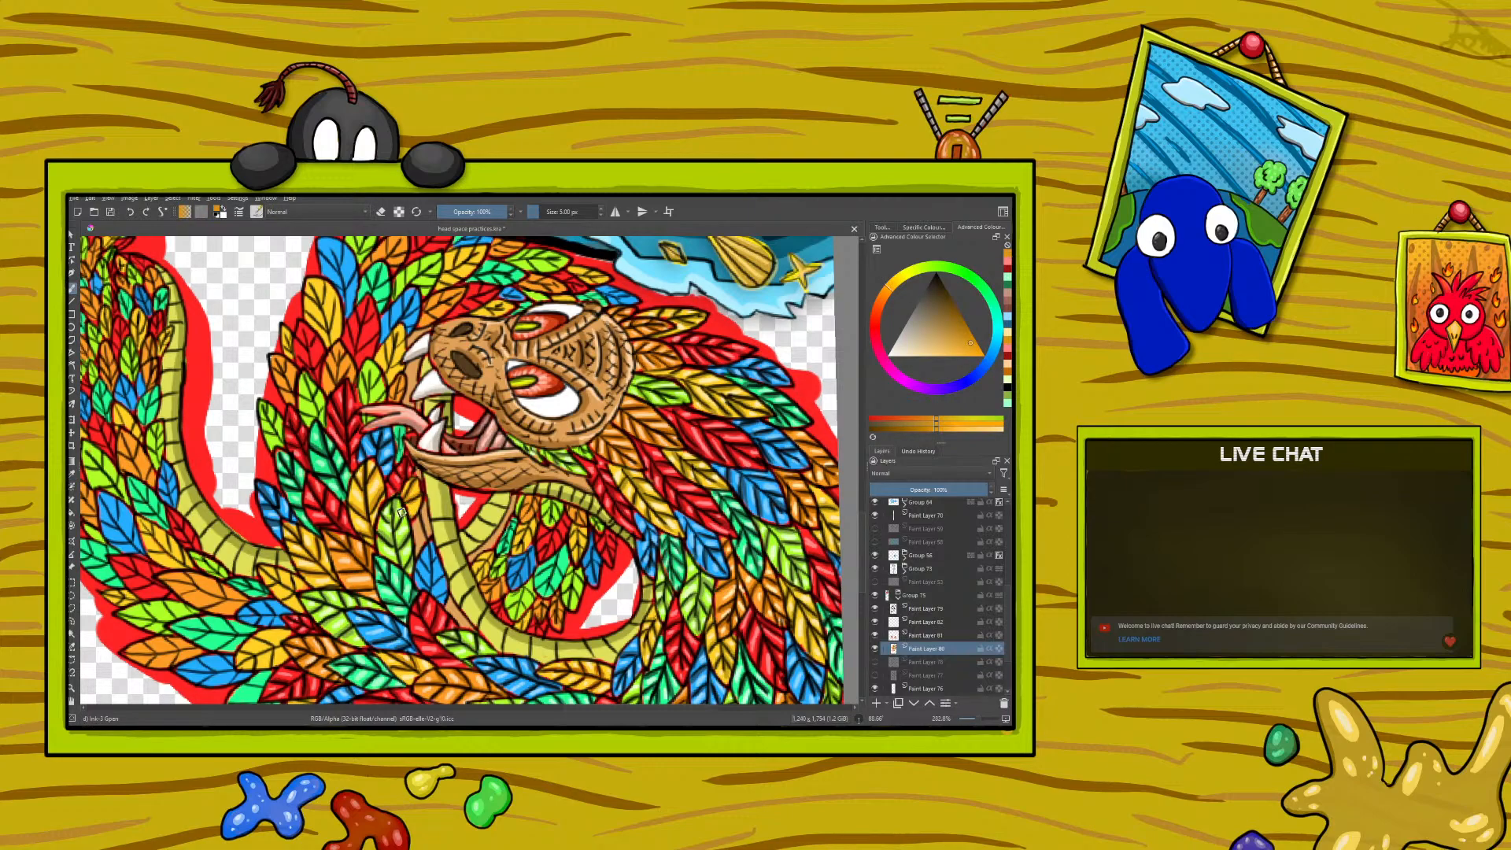
- Sample the pale yellow from a feather highlight and paint highlights on the yellow feathers below the jaw
click(72, 474)
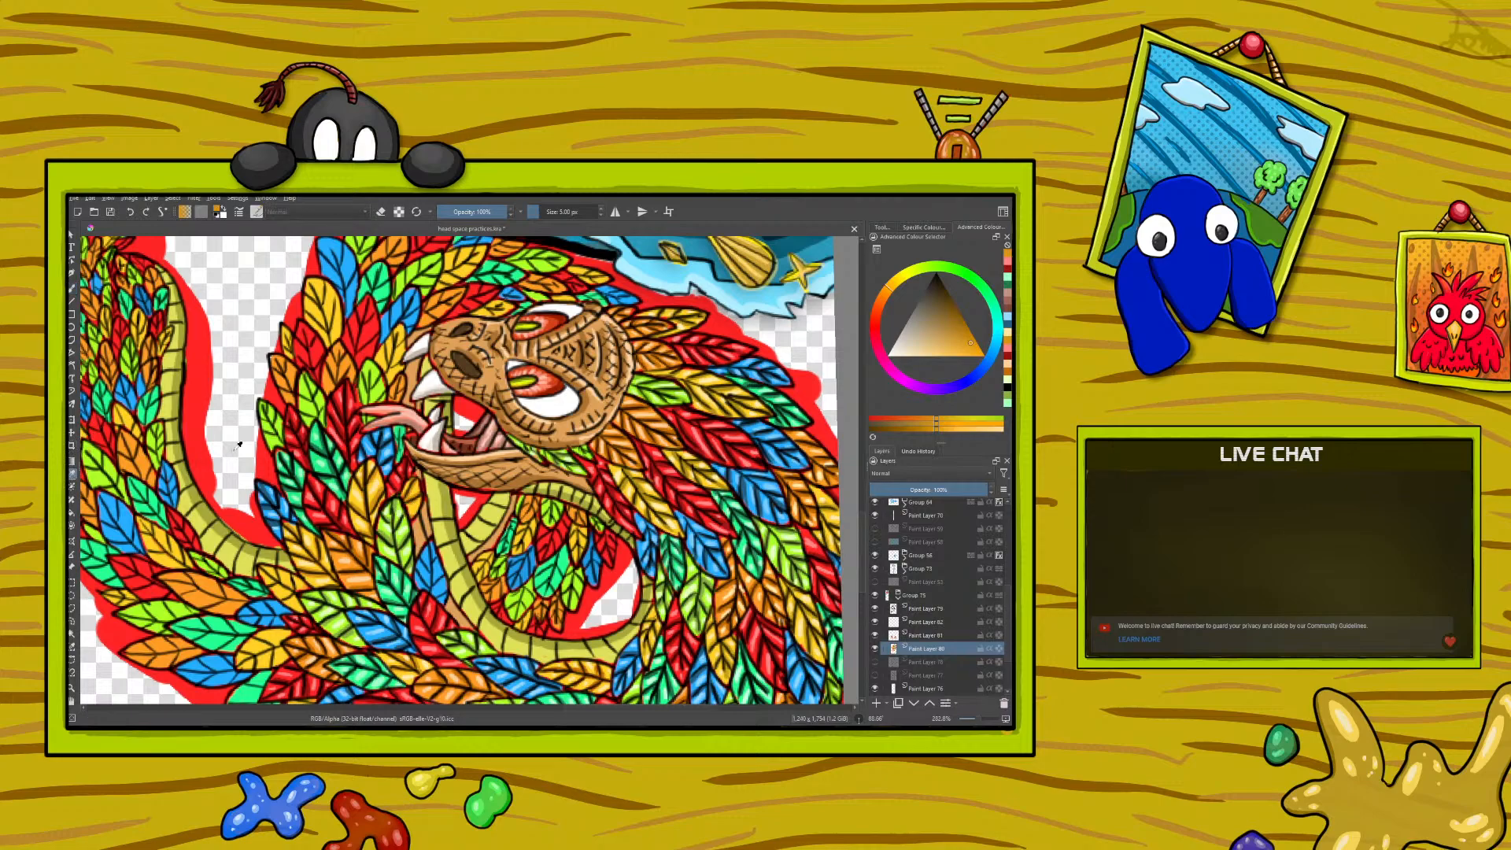
click(380, 472)
click(72, 288)
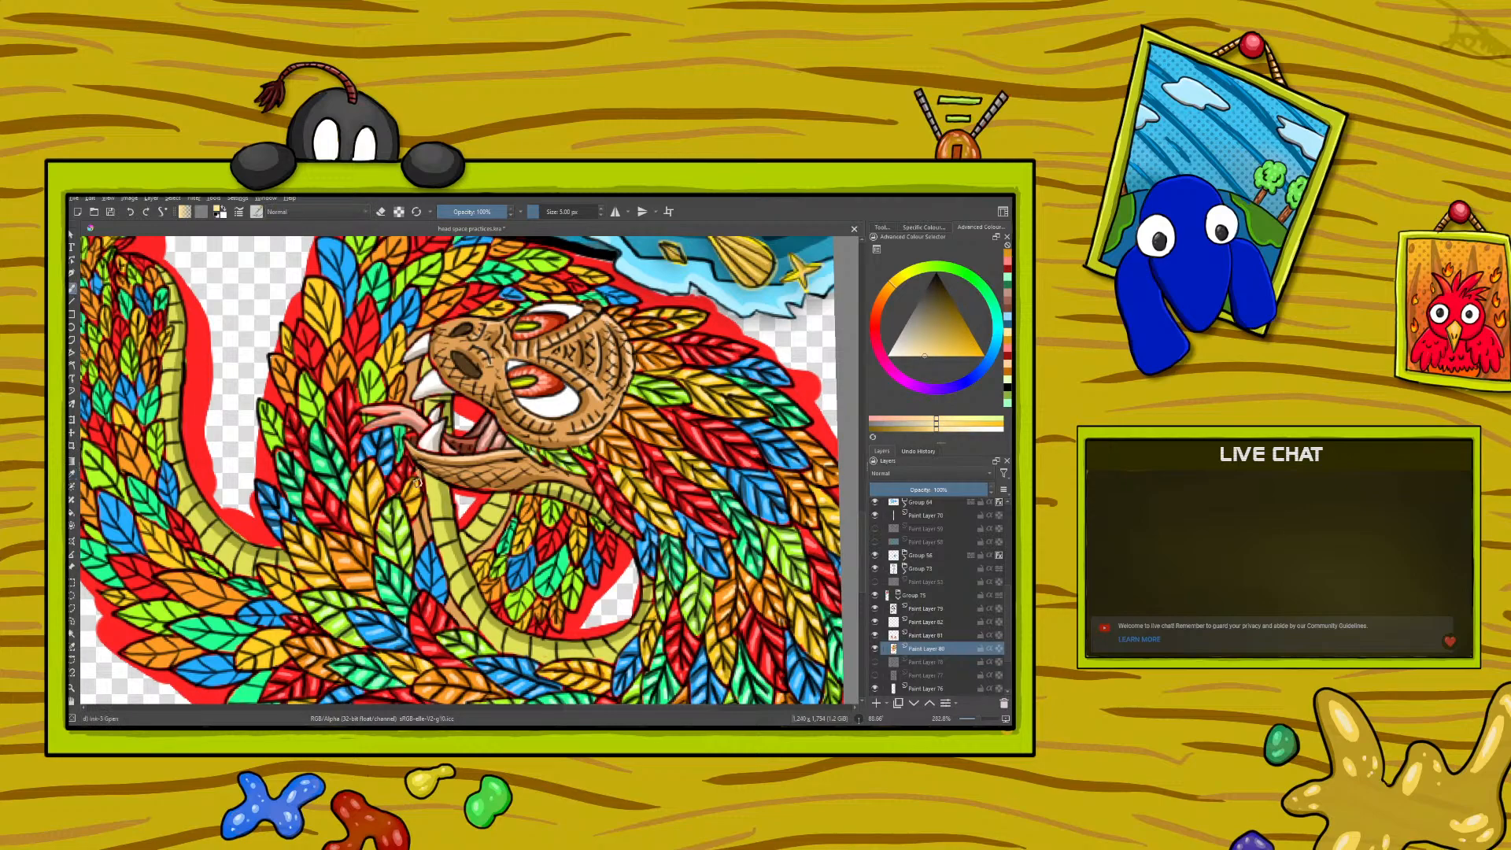
drag(414, 506, 407, 487)
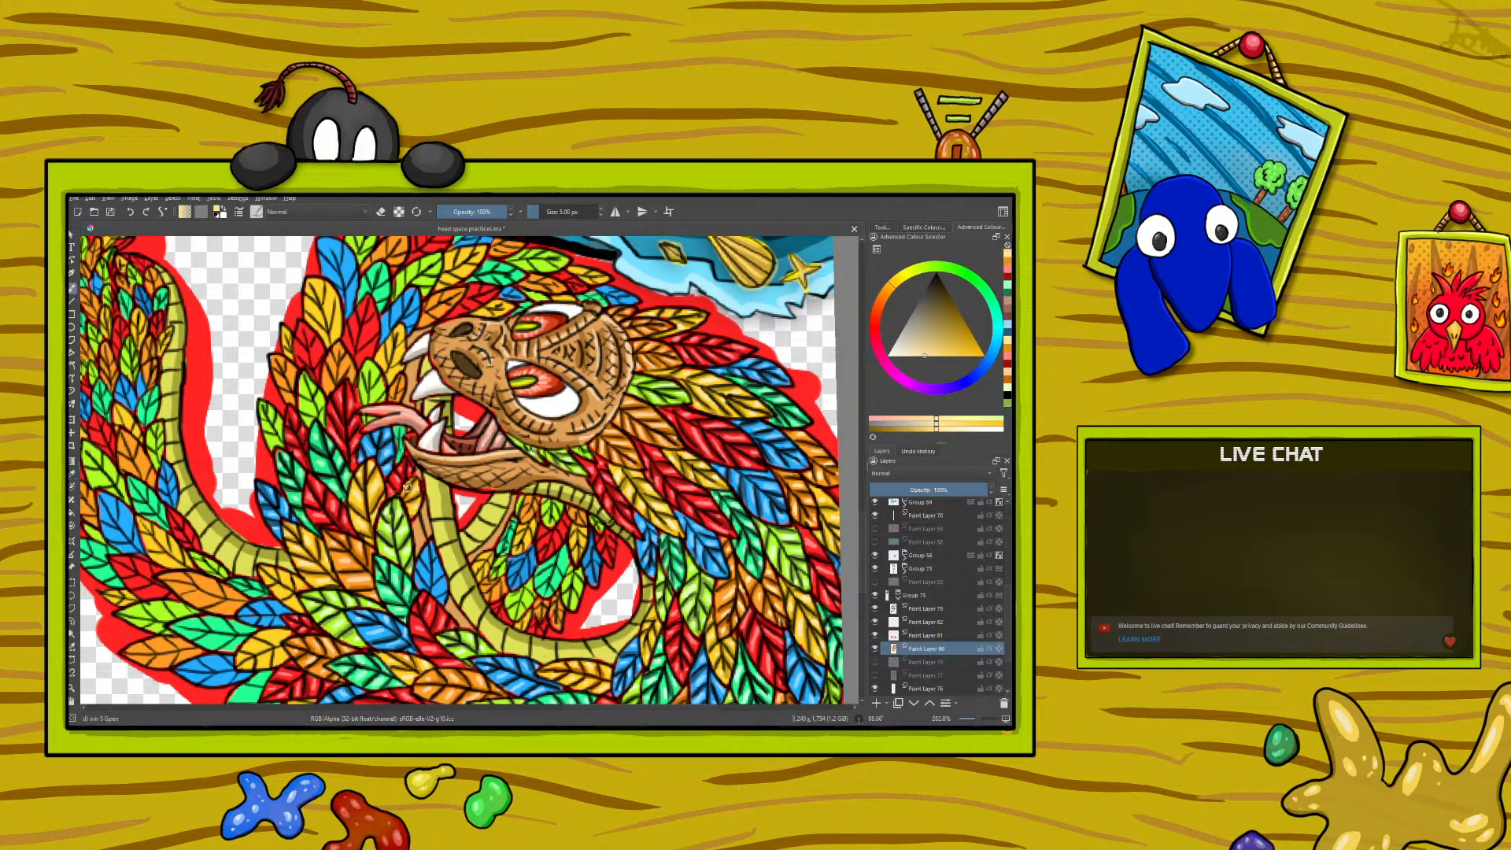
- Sample the dark lime green from a shaded feather and paint shadows on the lime green feathers along the neck's outer edge
click(71, 473)
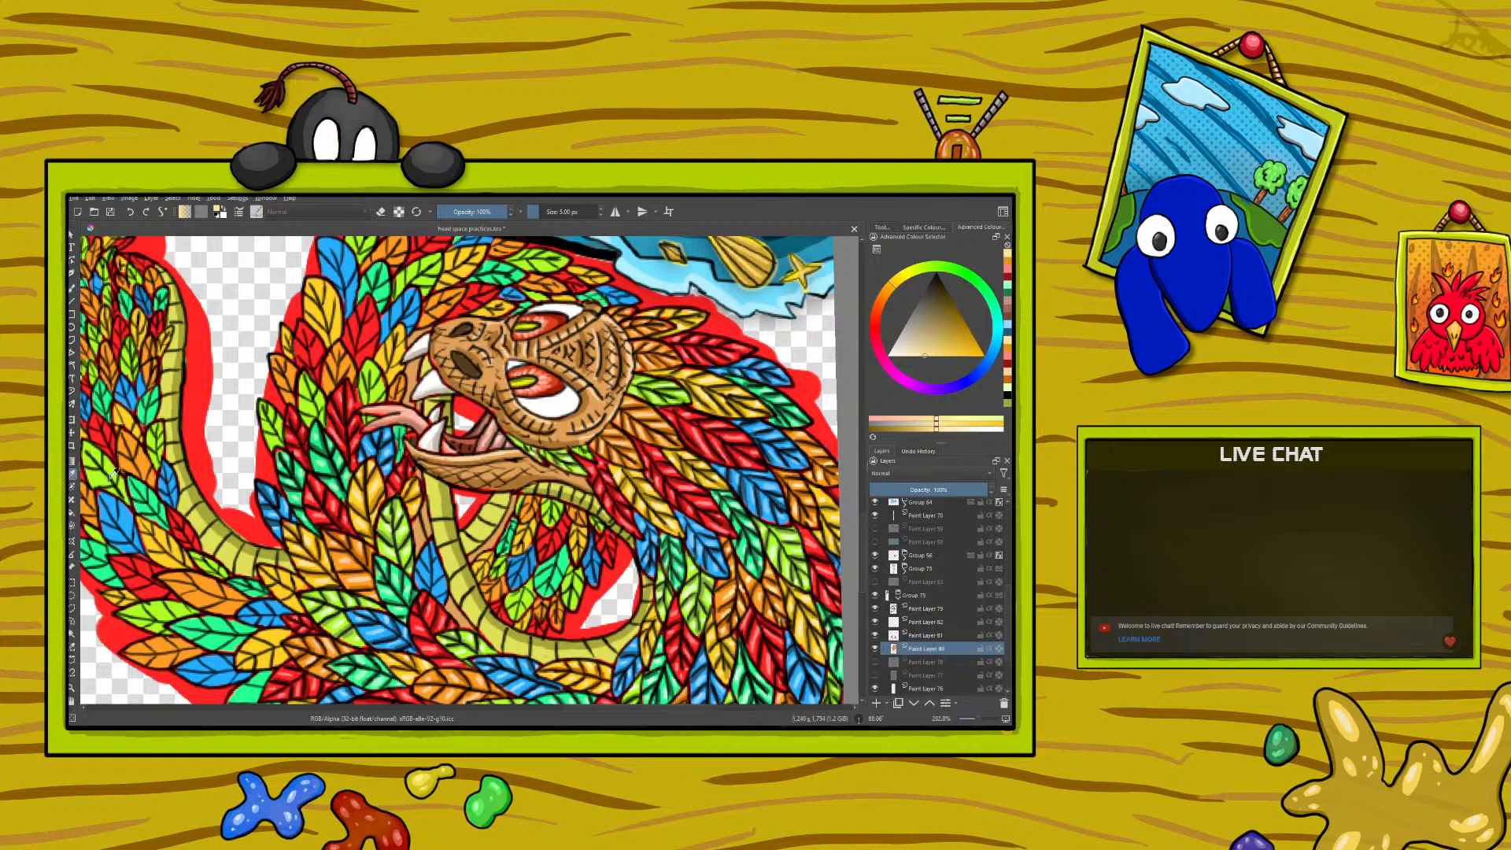
click(344, 626)
click(72, 288)
drag(317, 417, 306, 385)
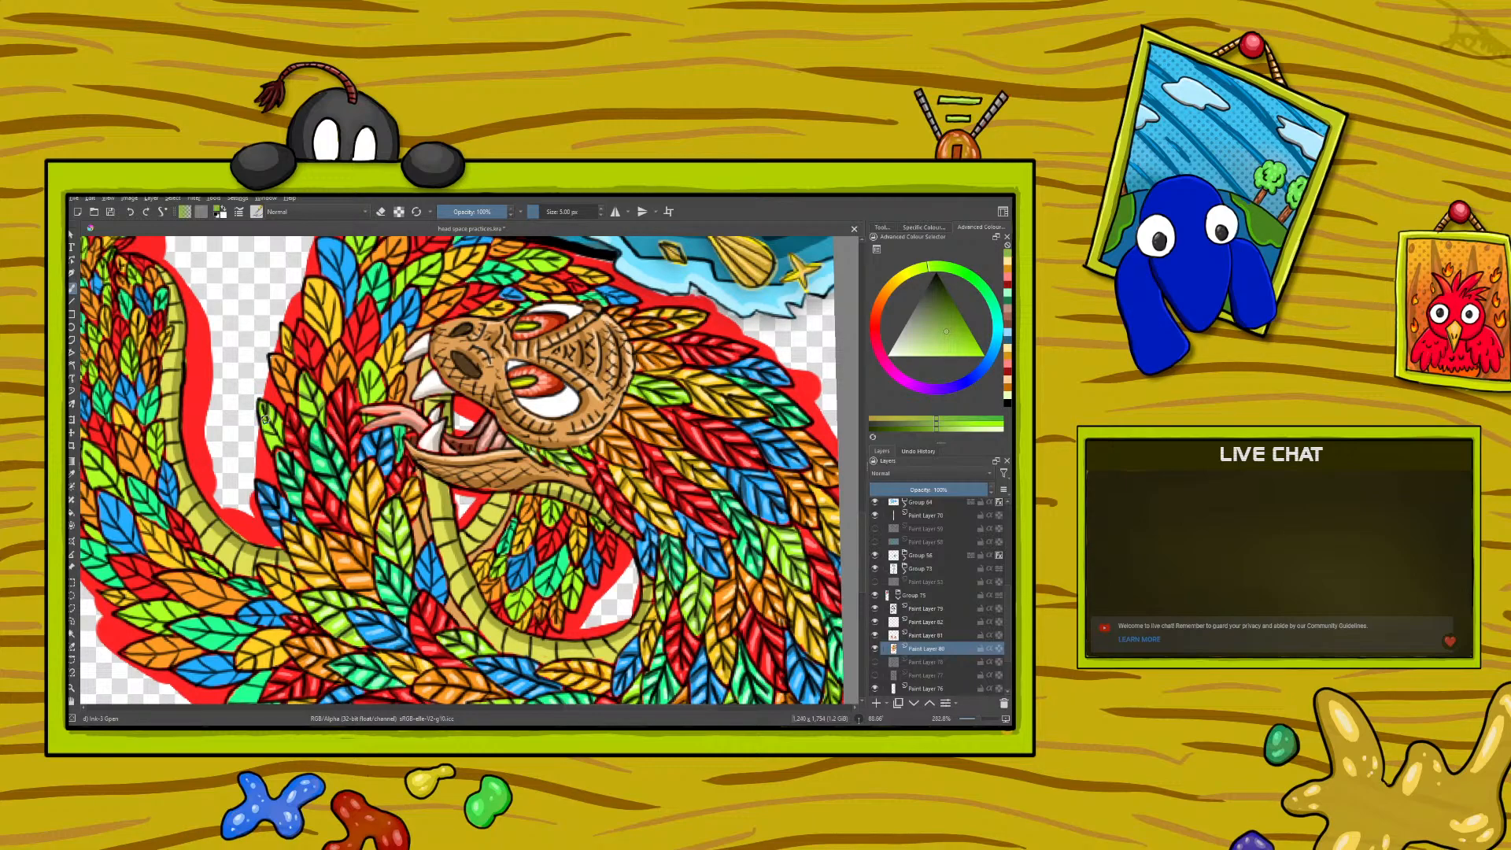
drag(270, 408, 272, 444)
- Sample the pale lime green from a feather highlight and paint highlights on the lime green feathers around the tongue
click(71, 475)
click(401, 516)
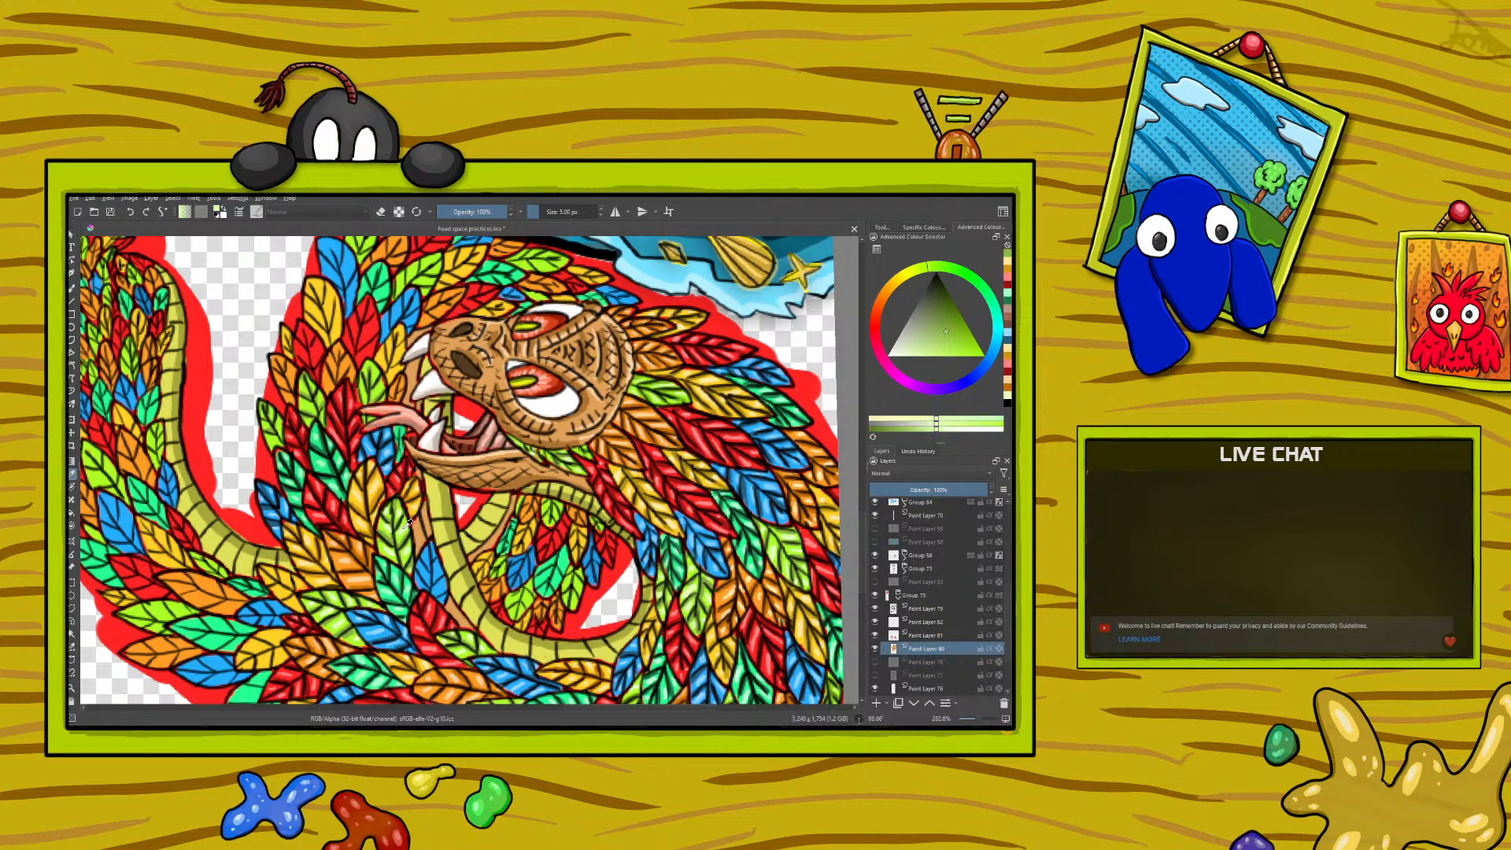
click(72, 288)
drag(378, 387, 371, 391)
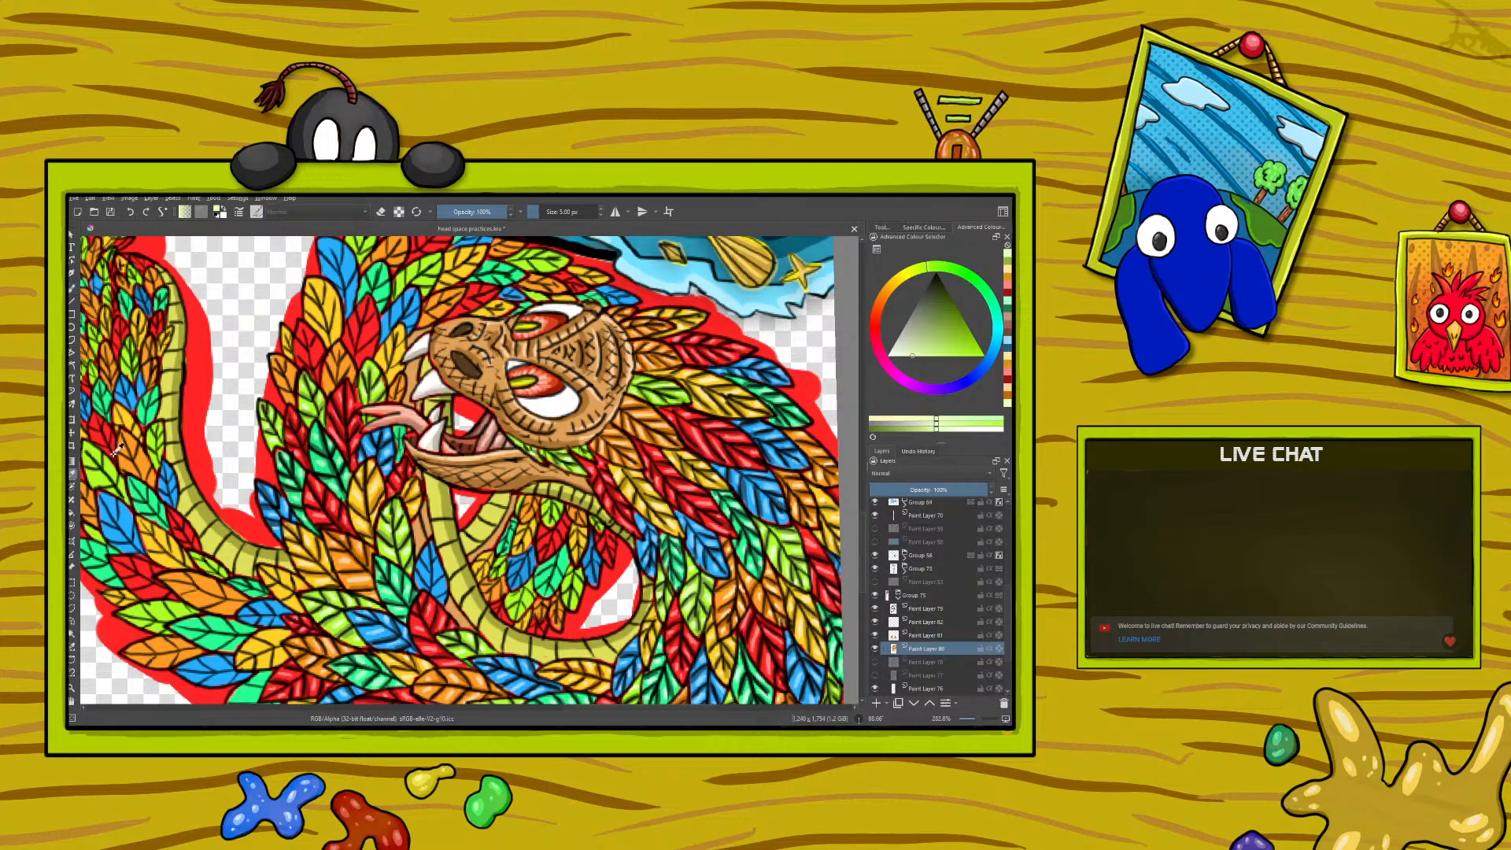
- Sample the golden orange shadow colour and paint shadows on the feathers in front of the serpent's mouth
ctrl+click(378, 500)
ctrl+click(377, 494)
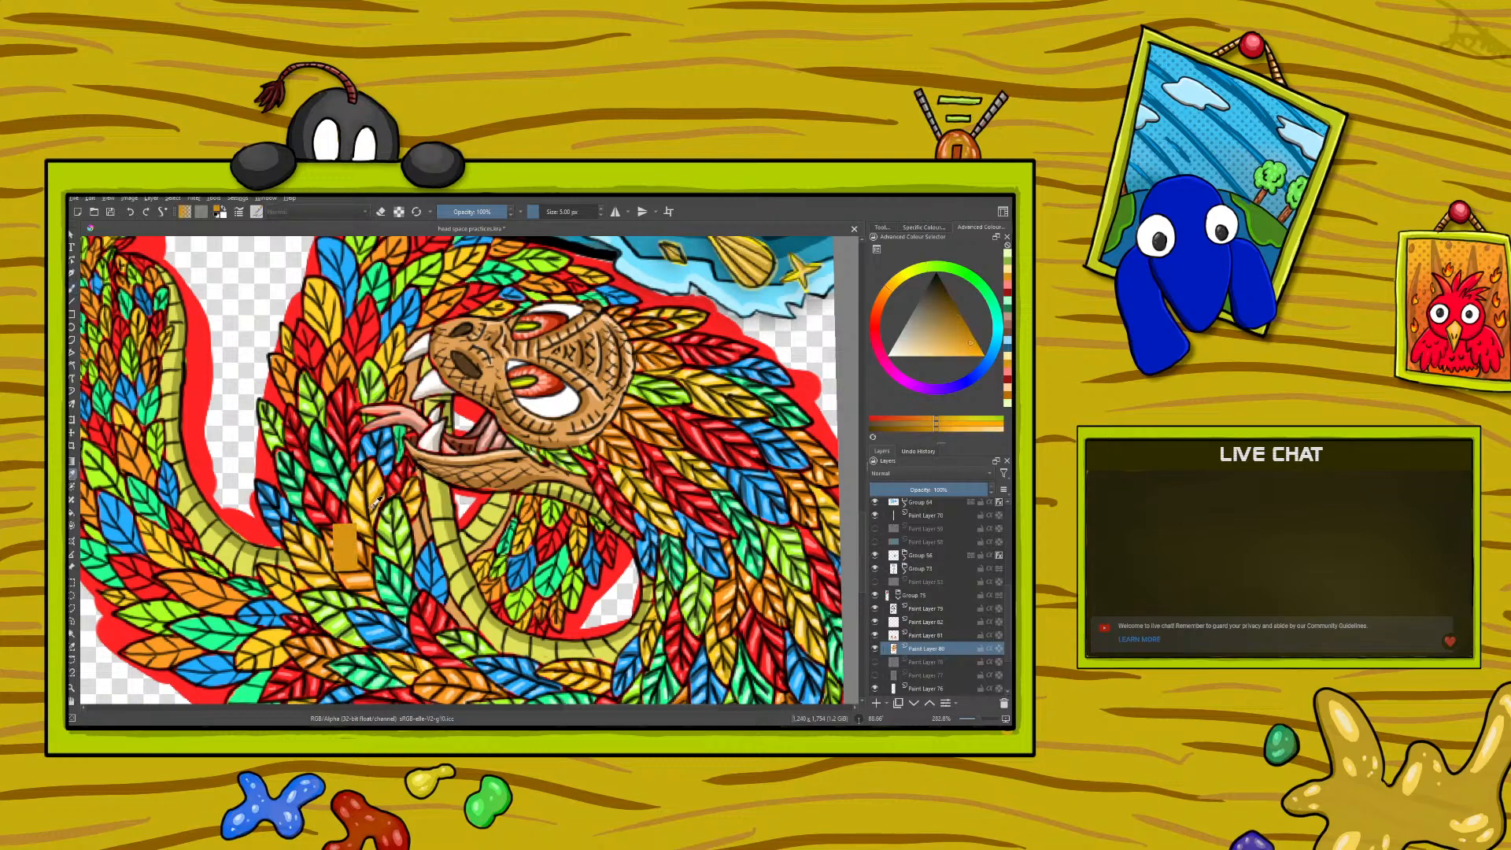
right_click(287, 452)
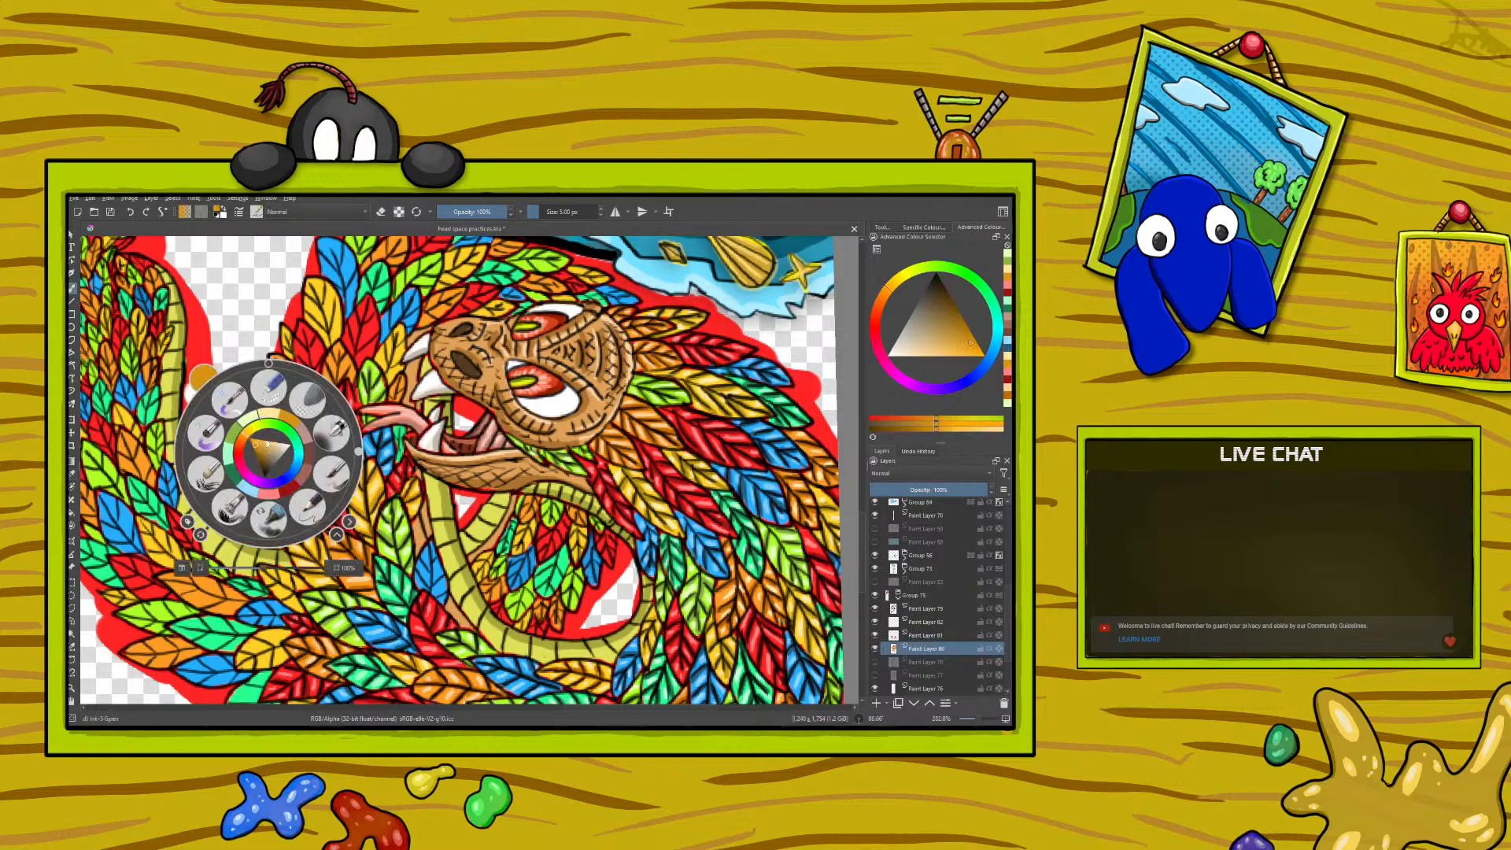
drag(358, 455, 302, 394)
right_click(302, 393)
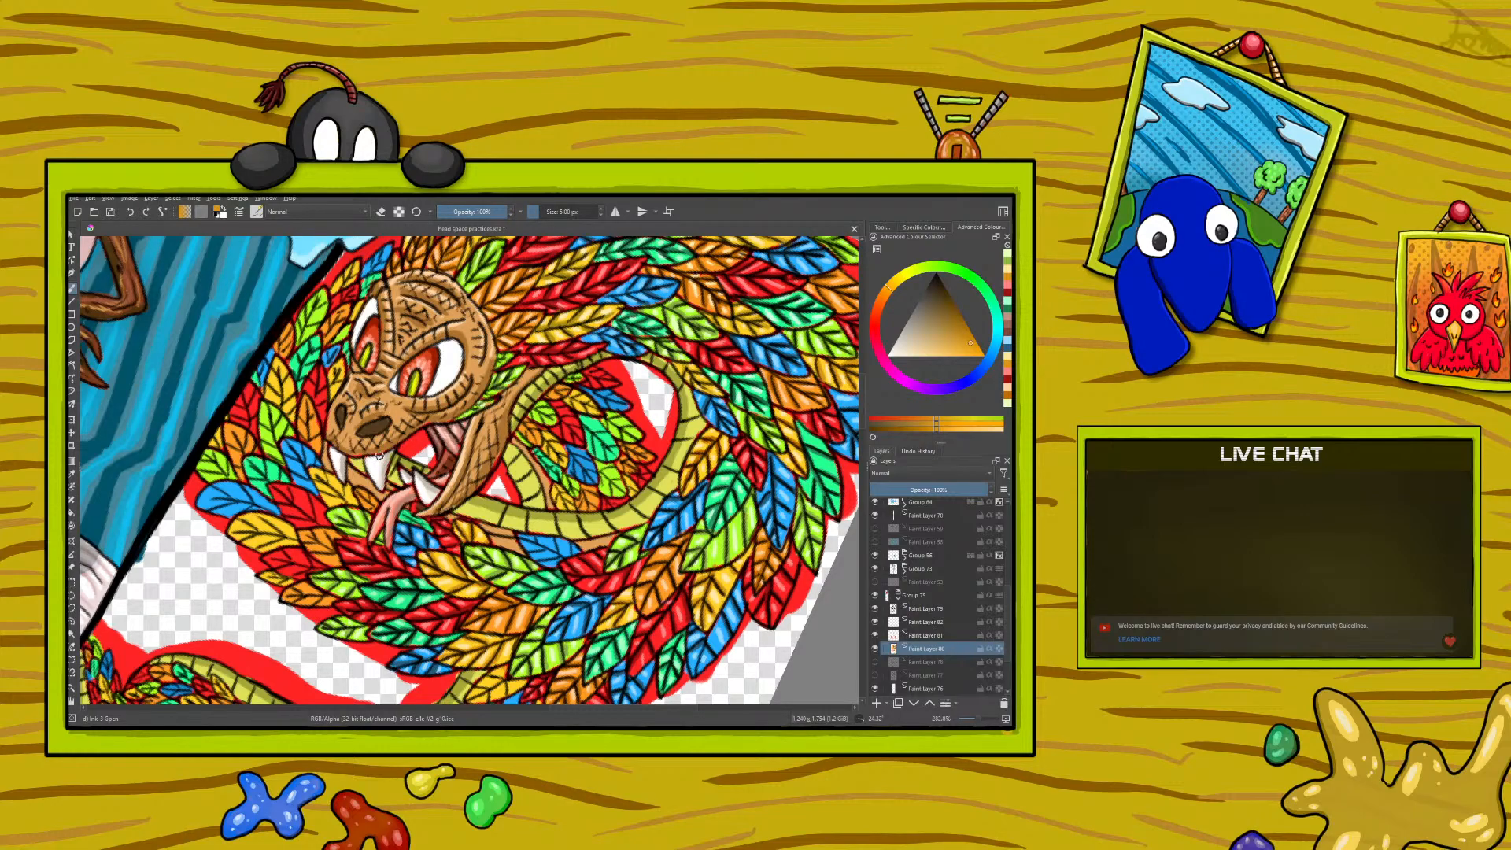
right_click(294, 563)
drag(331, 479, 360, 500)
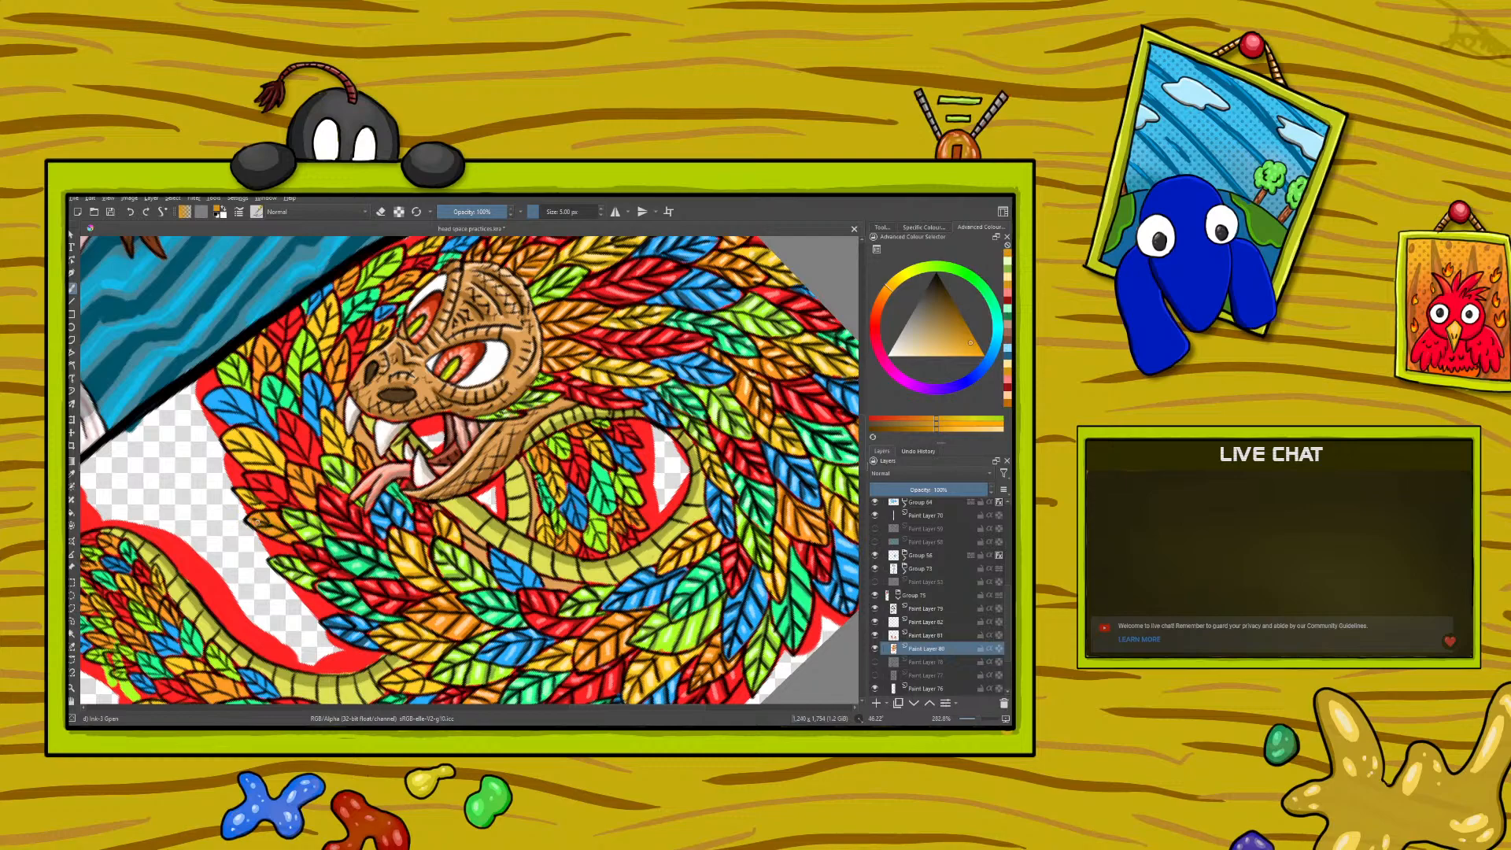
- Darken the golden orange to a brownish orange and paint deeper shadows on the feathers along the neck's outer edge
right_click(256, 477)
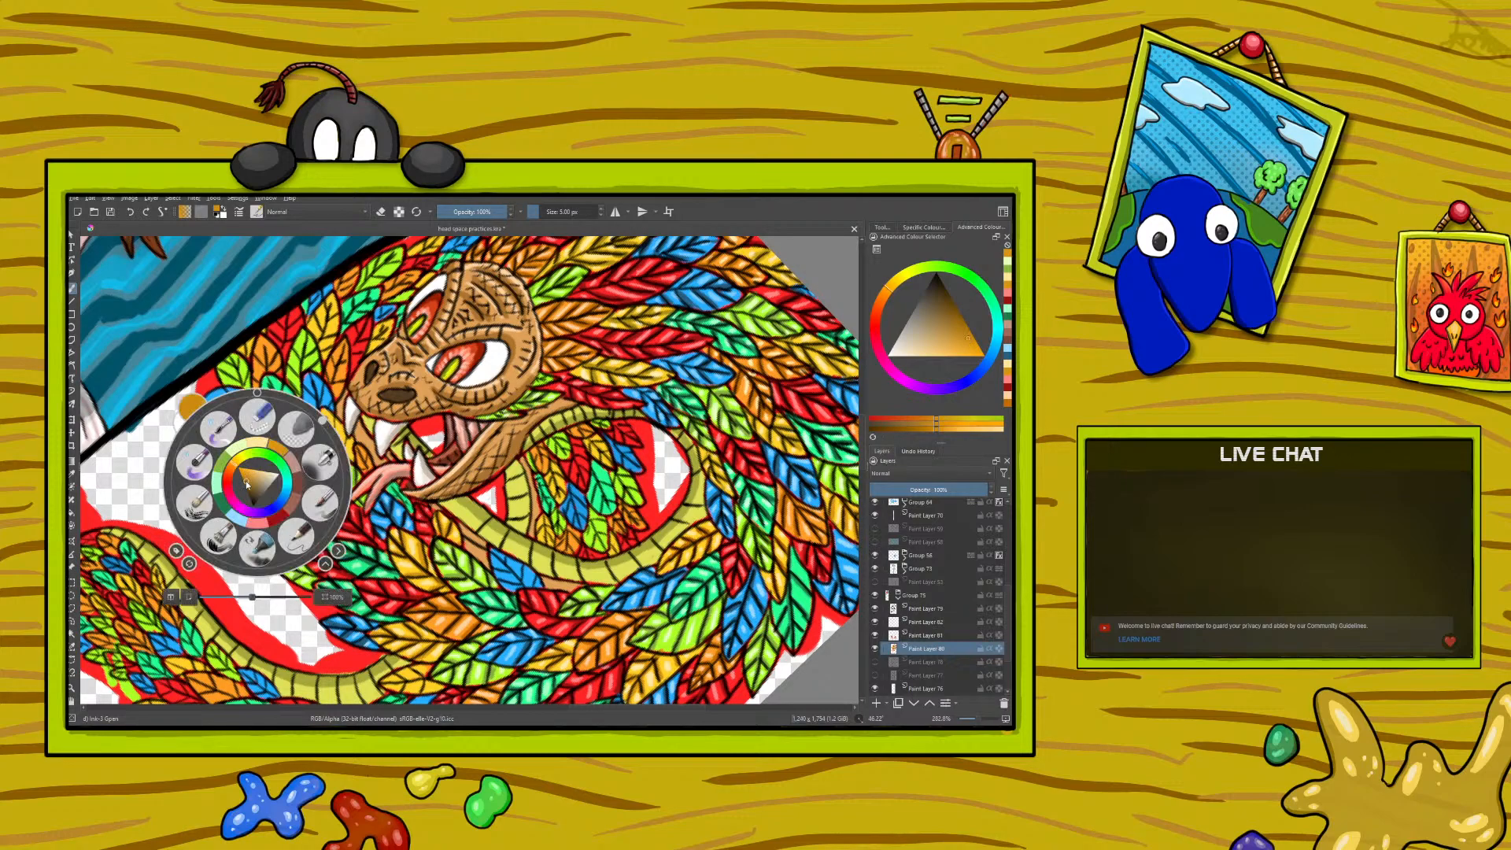
click(244, 480)
click(206, 387)
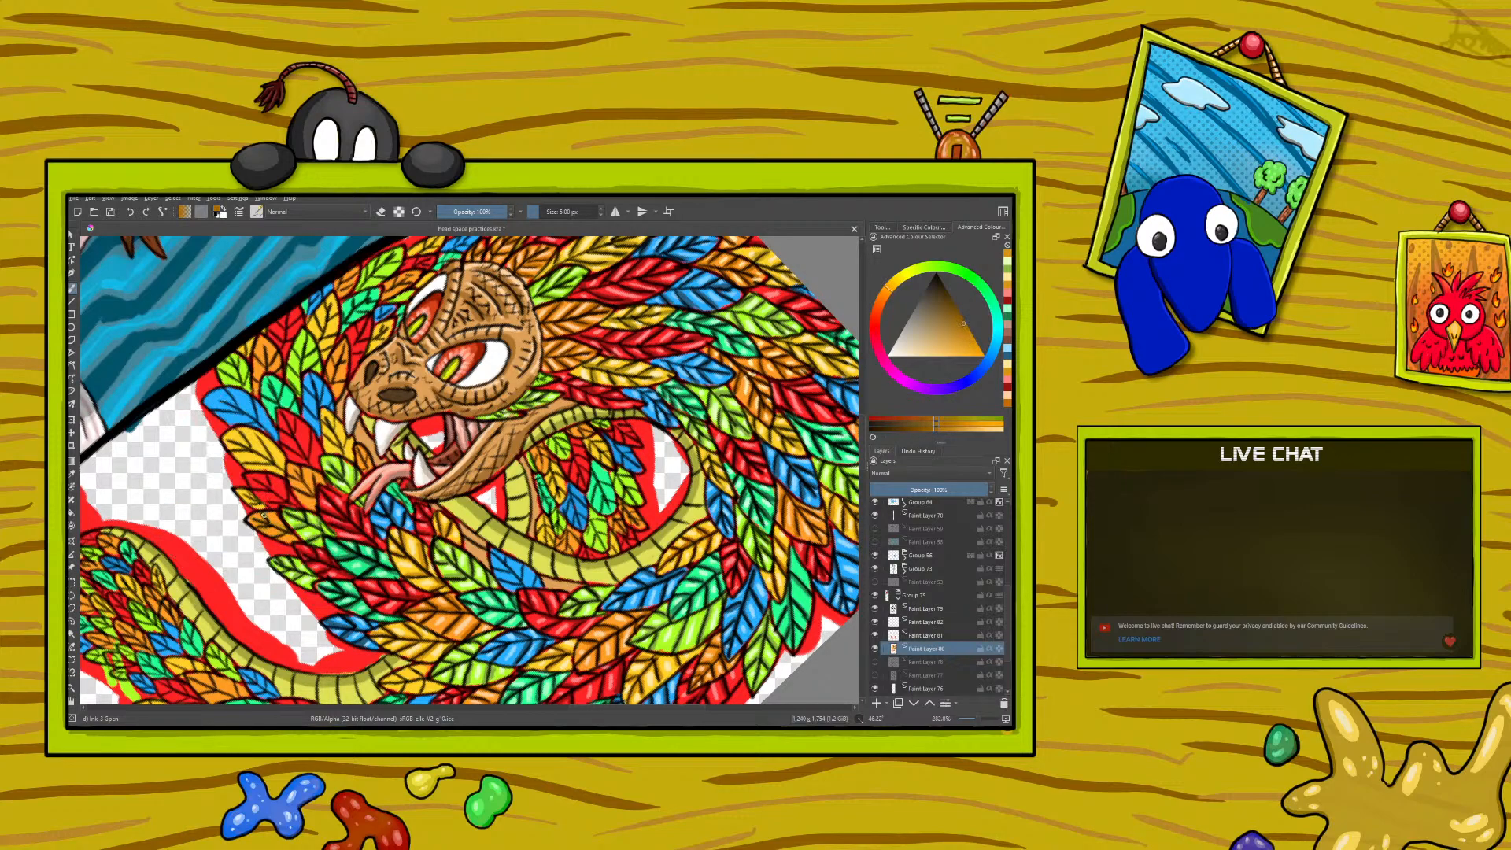
drag(278, 527, 255, 521)
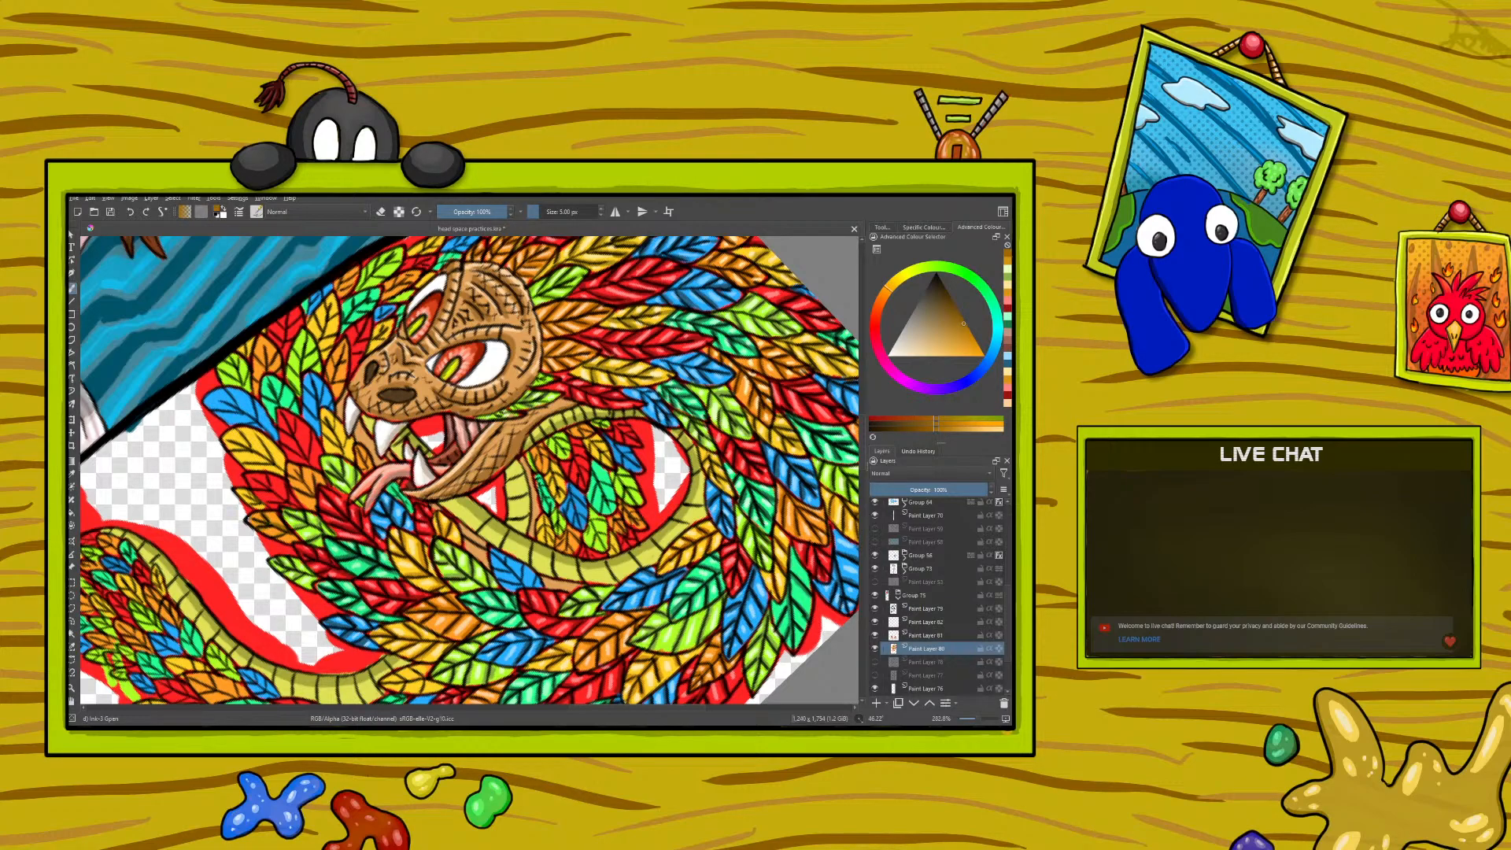
mouse_move(306, 483)
mouse_down()
mouse_move(291, 466)
mouse_move(315, 485)
mouse_up()
right_click(247, 480)
right_click(249, 488)
- Sample the pale peach from an orange feather's highlight and paint highlights on the feathers at the neck's outer edge
click(72, 474)
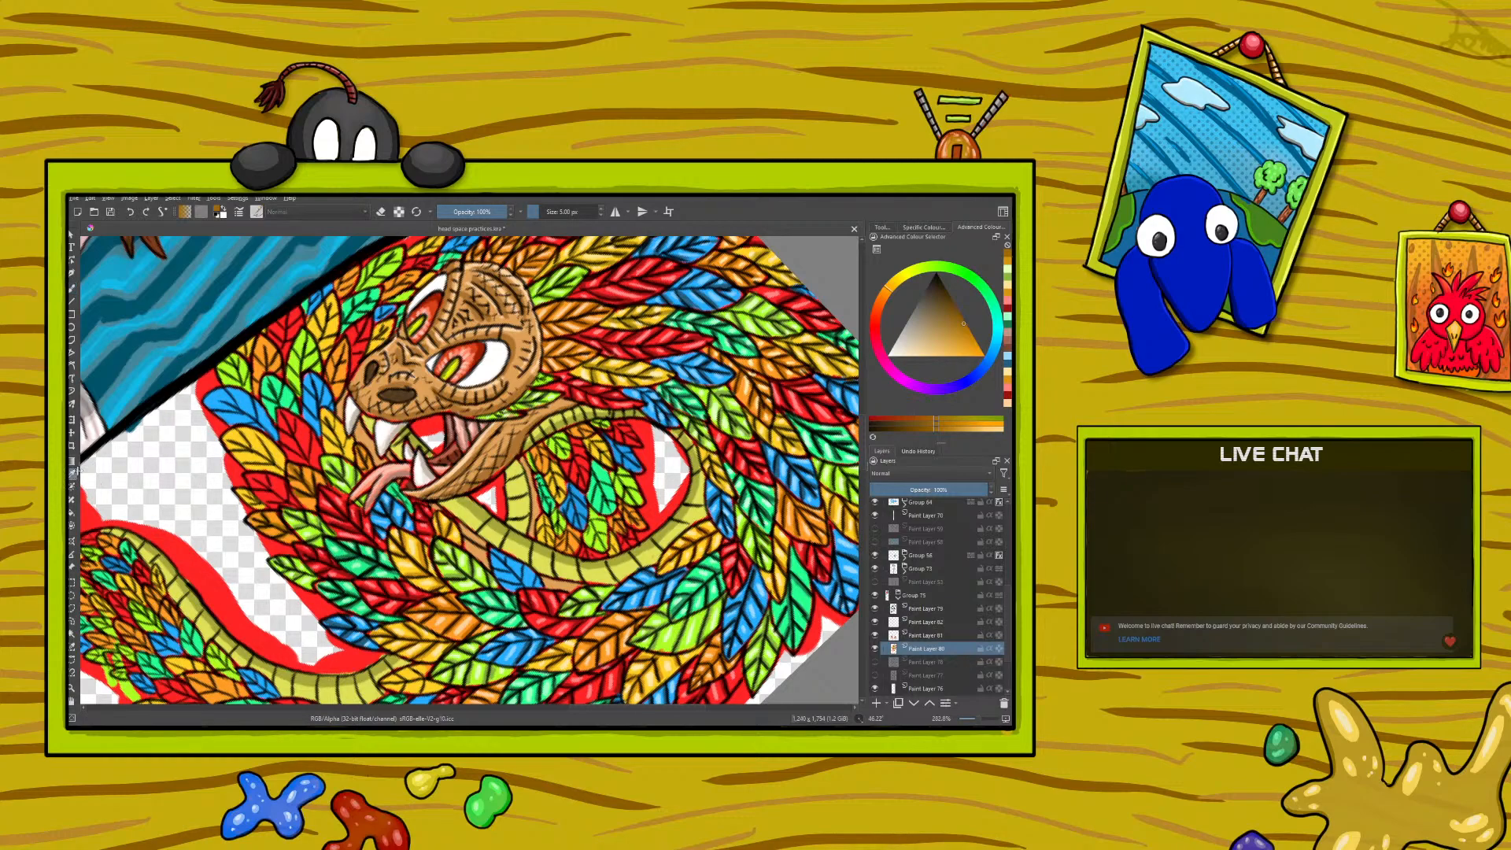
click(447, 613)
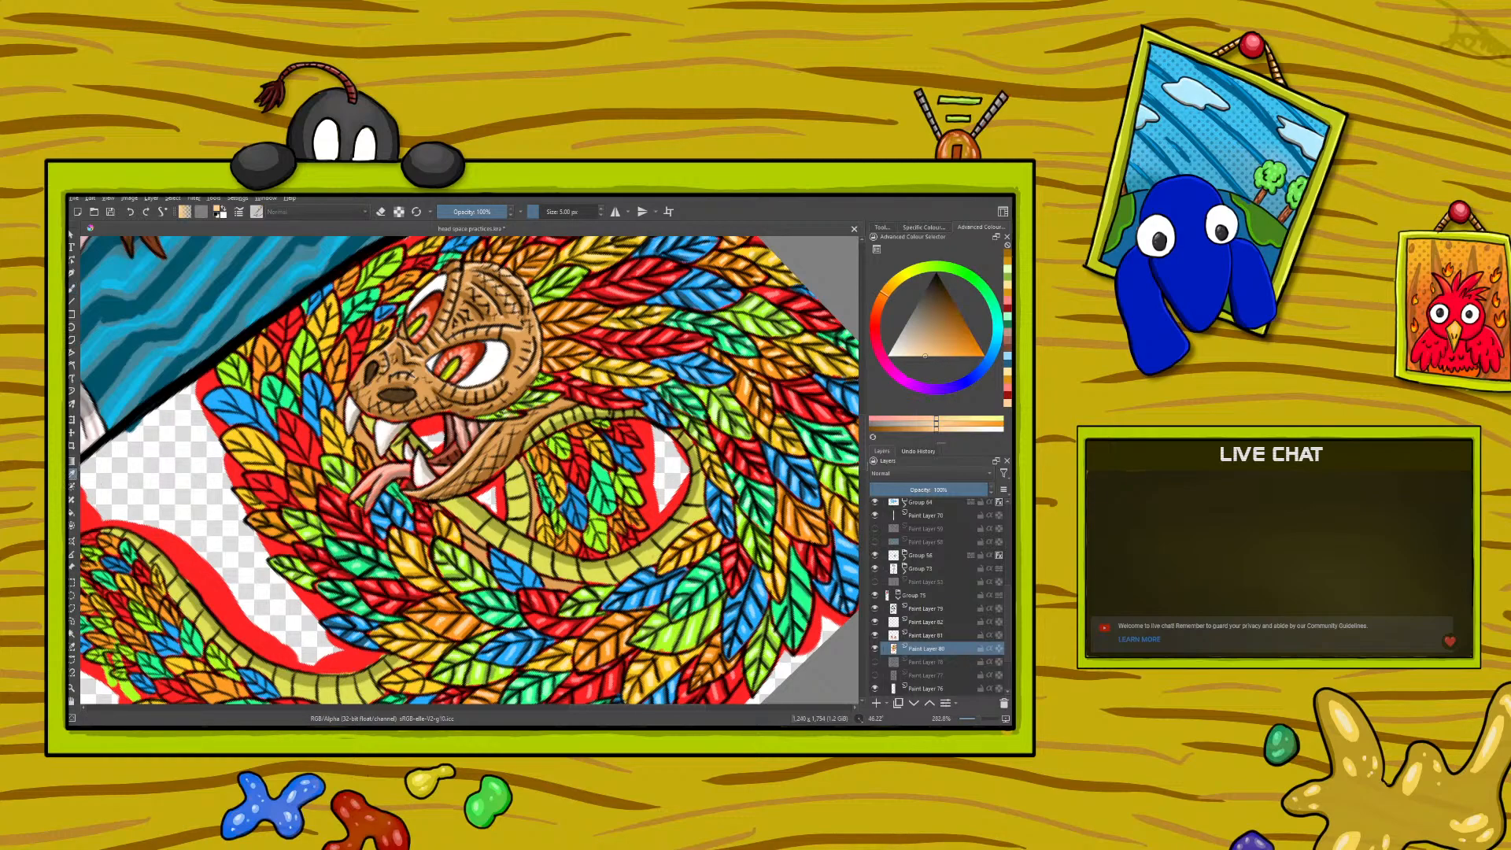
click(72, 289)
drag(276, 519, 272, 533)
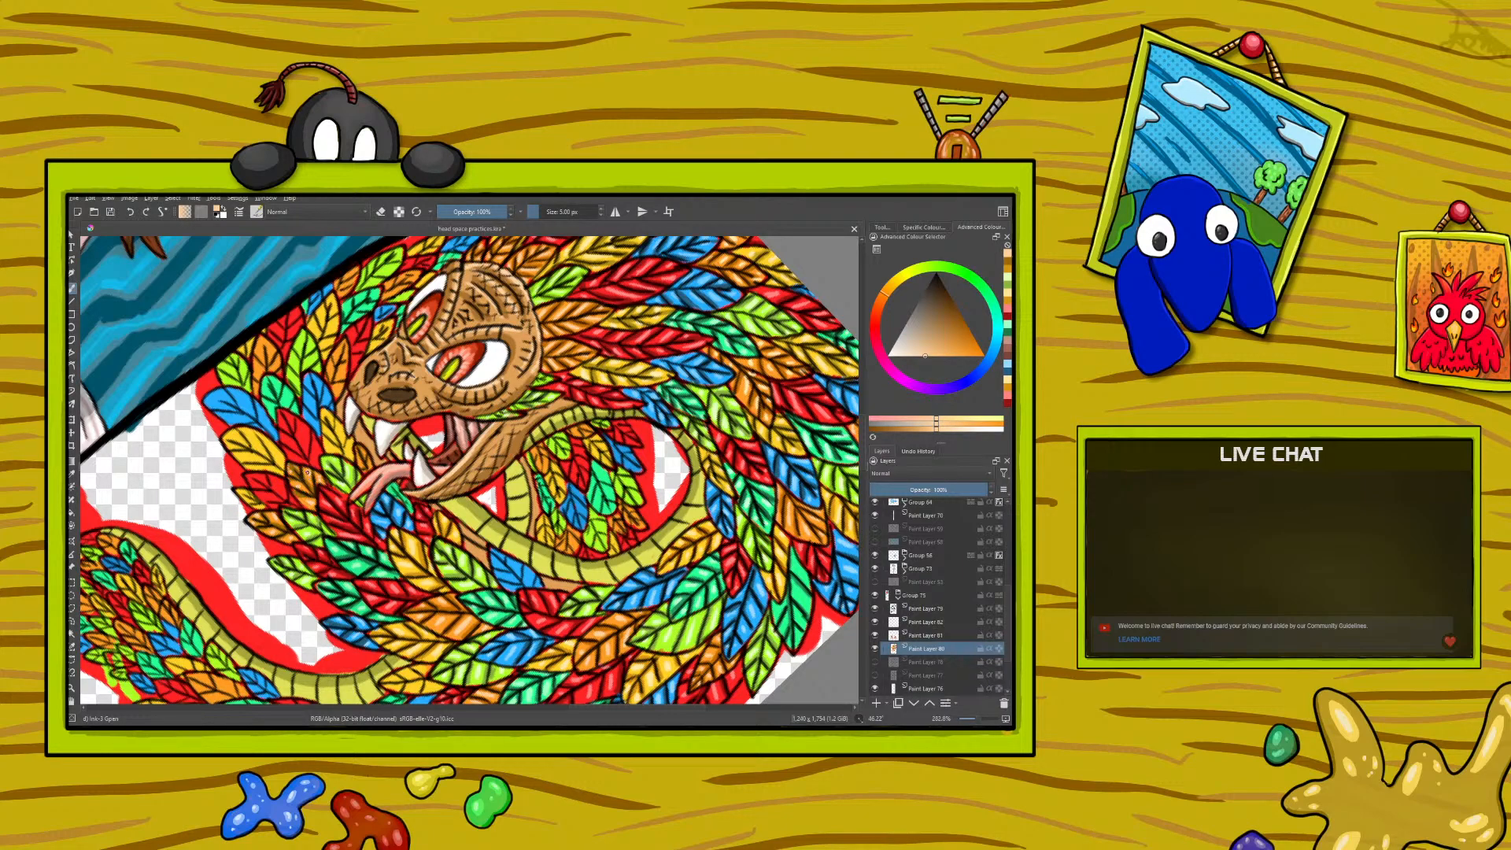
- Sample the dark orange from a shaded feather and paint shadows on the orange feathers next to the serpent's mouth
click(73, 473)
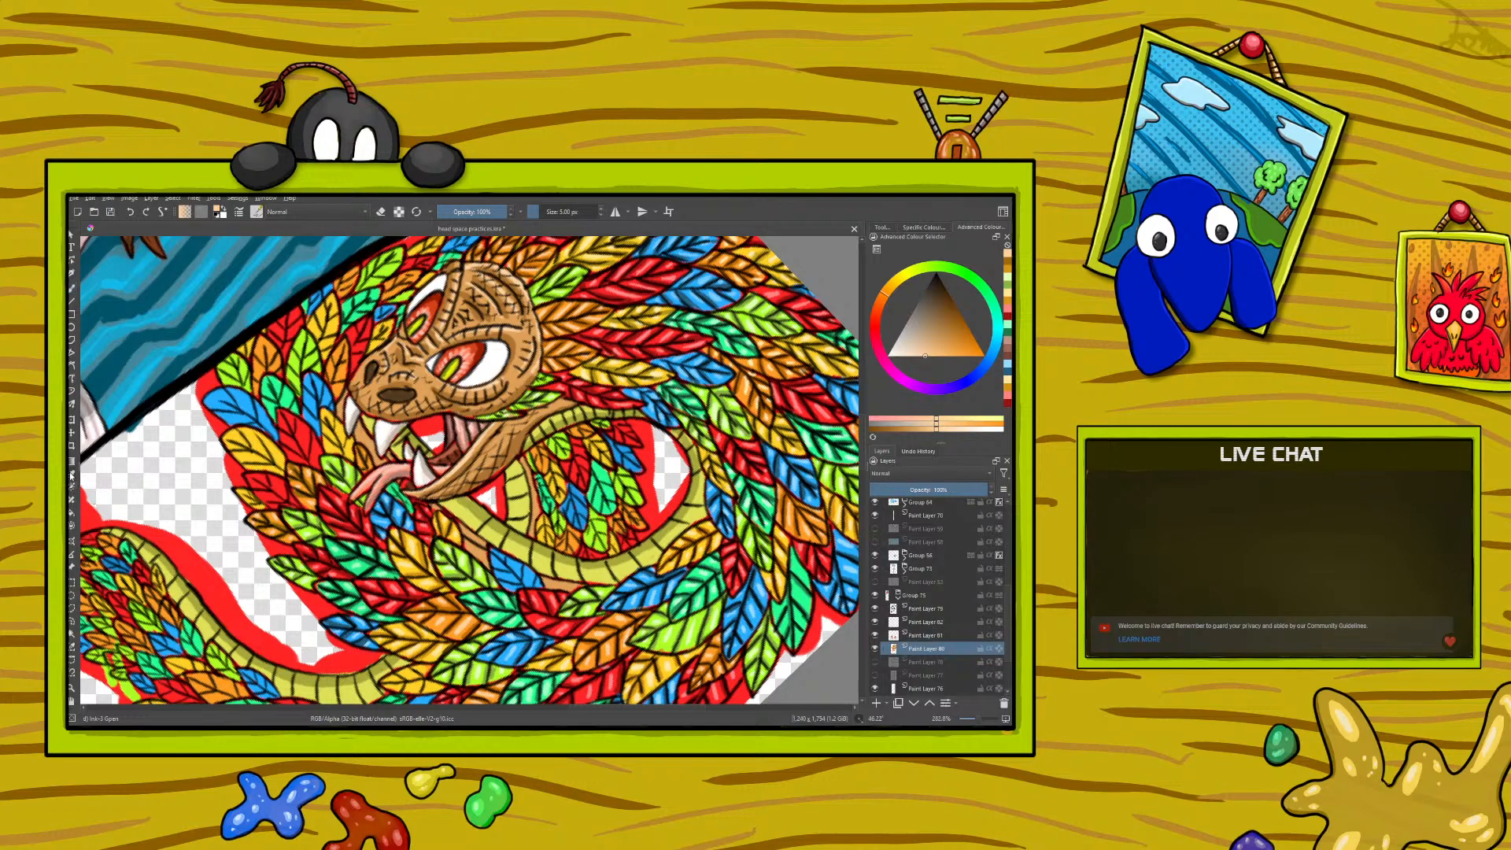
click(473, 628)
click(72, 290)
drag(369, 455, 365, 462)
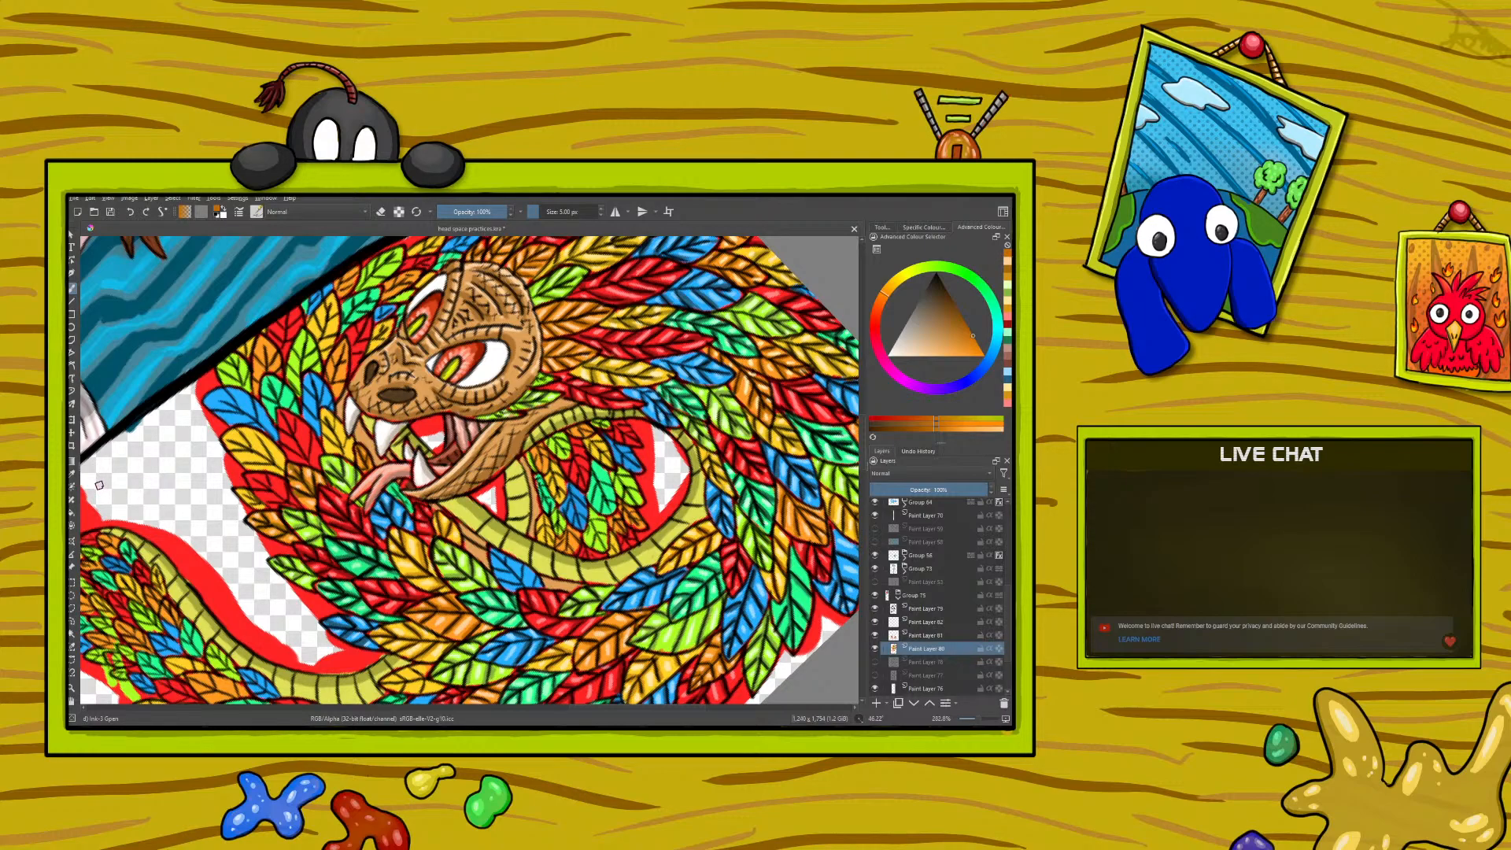
- Sample the pale peach again and paint highlights on the orange feathers next to the serpent's mouth
click(71, 475)
click(277, 504)
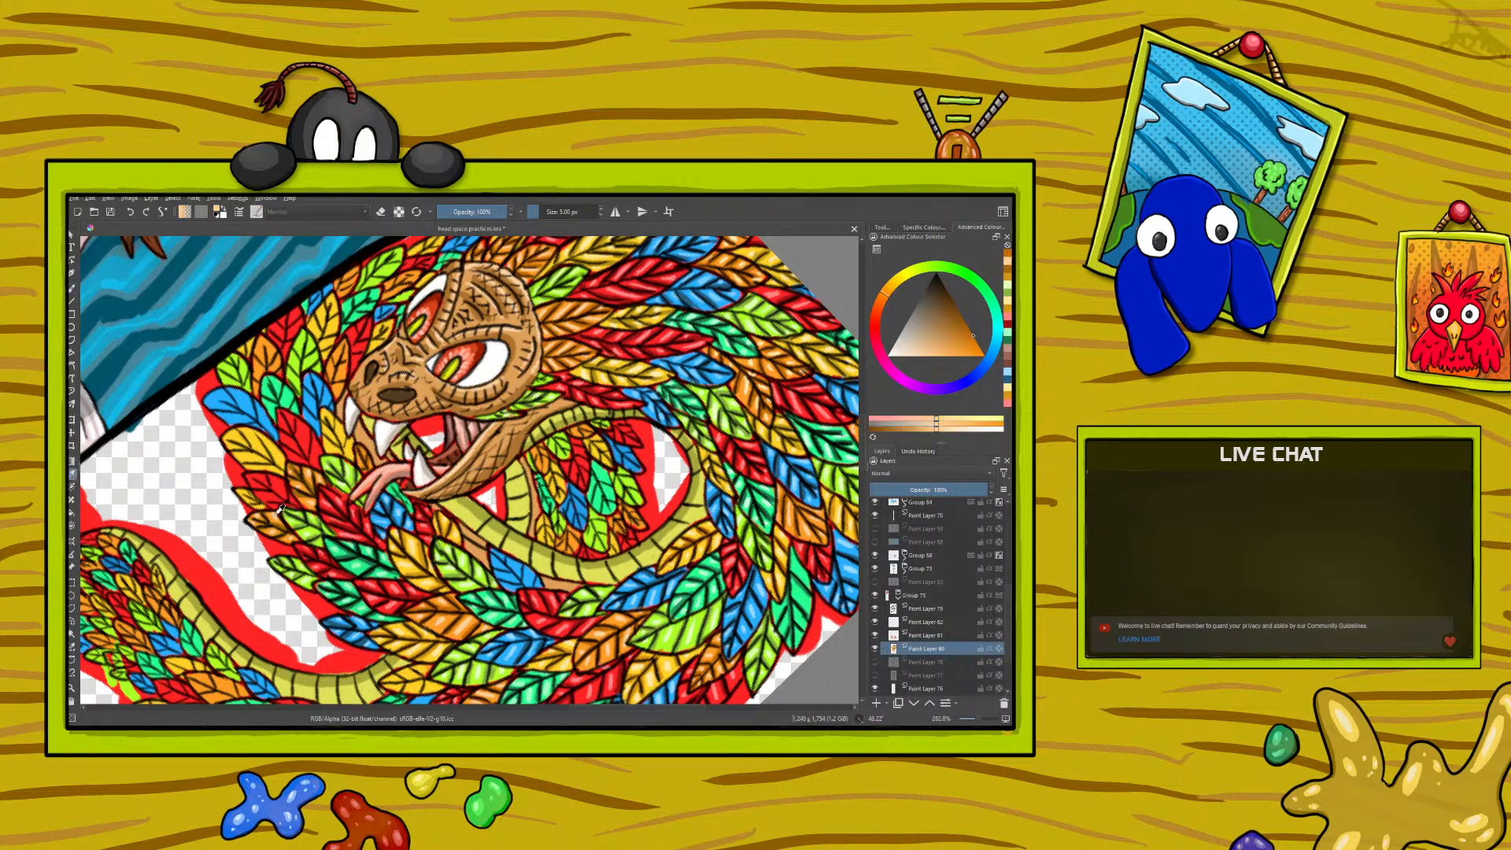
click(72, 289)
drag(360, 462, 363, 451)
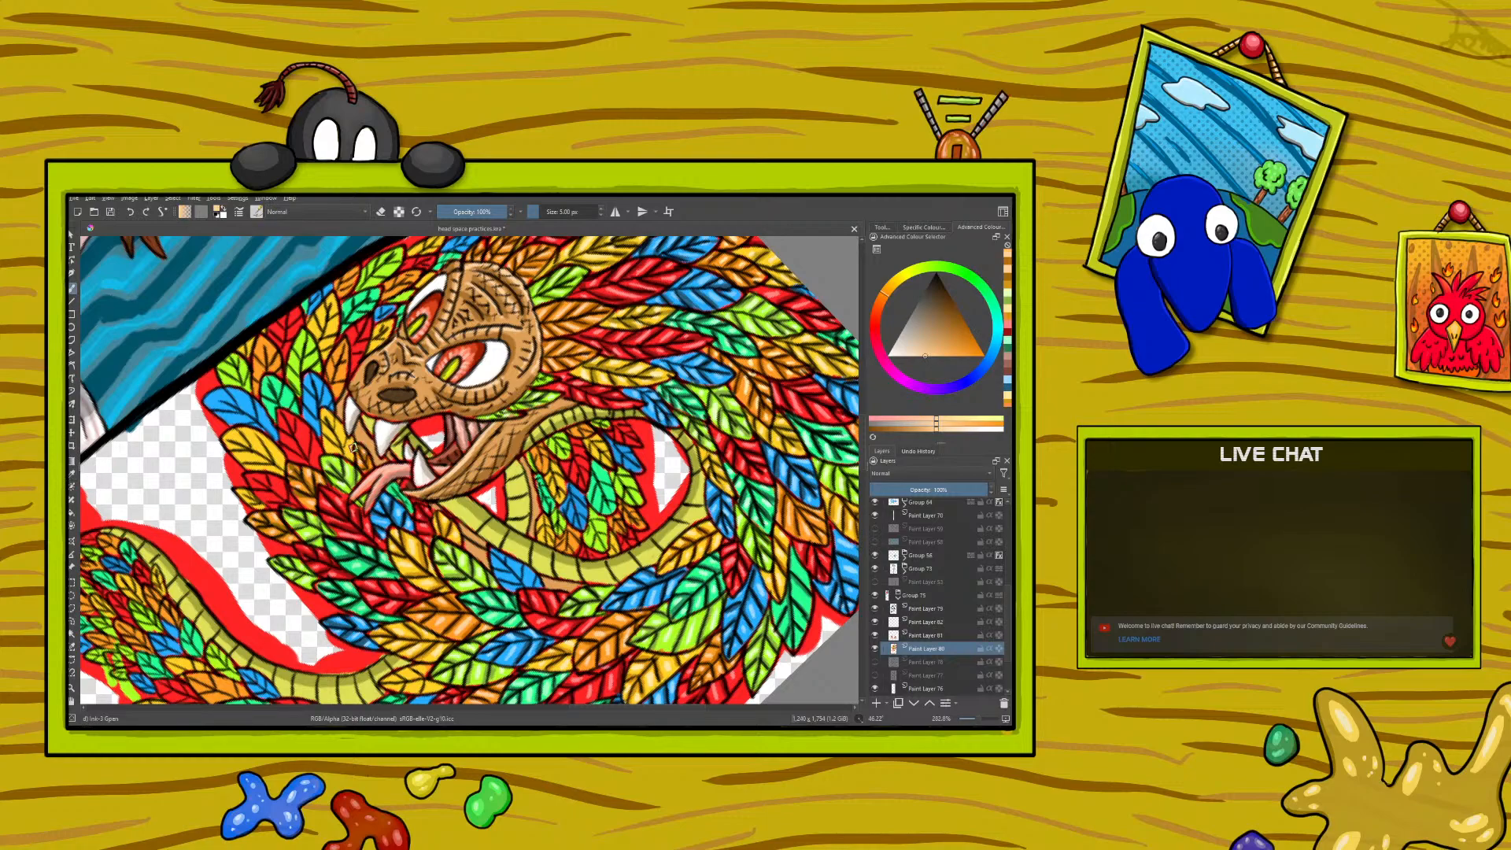
right_click(171, 452)
- Sample the dark red from a feather below the tongue, paint shadows on the red feathers, and undo the stray stroke outside the serpent
click(72, 473)
click(351, 520)
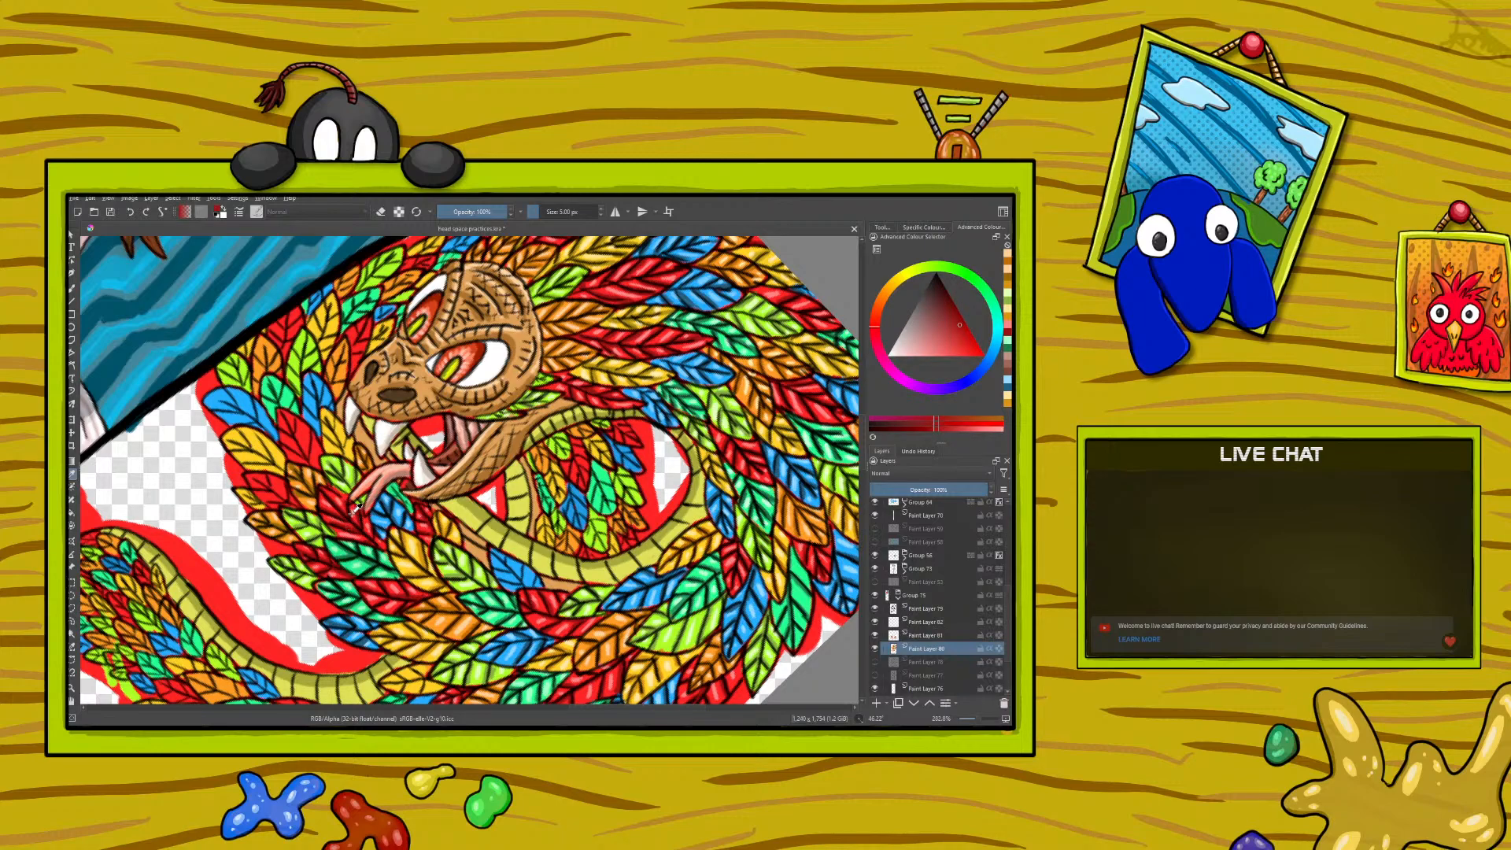
click(73, 290)
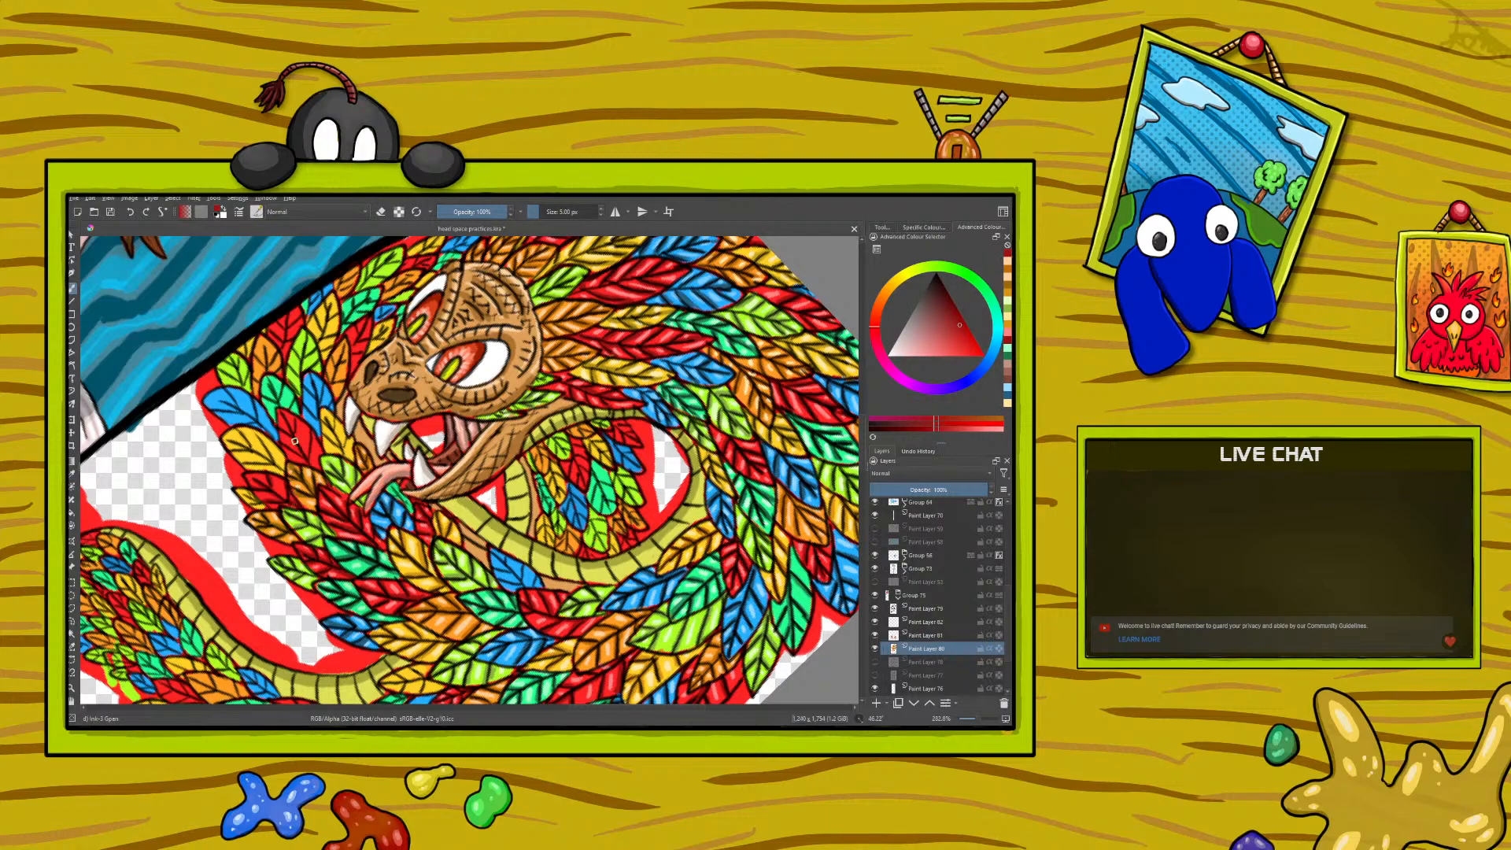
drag(163, 416, 215, 579)
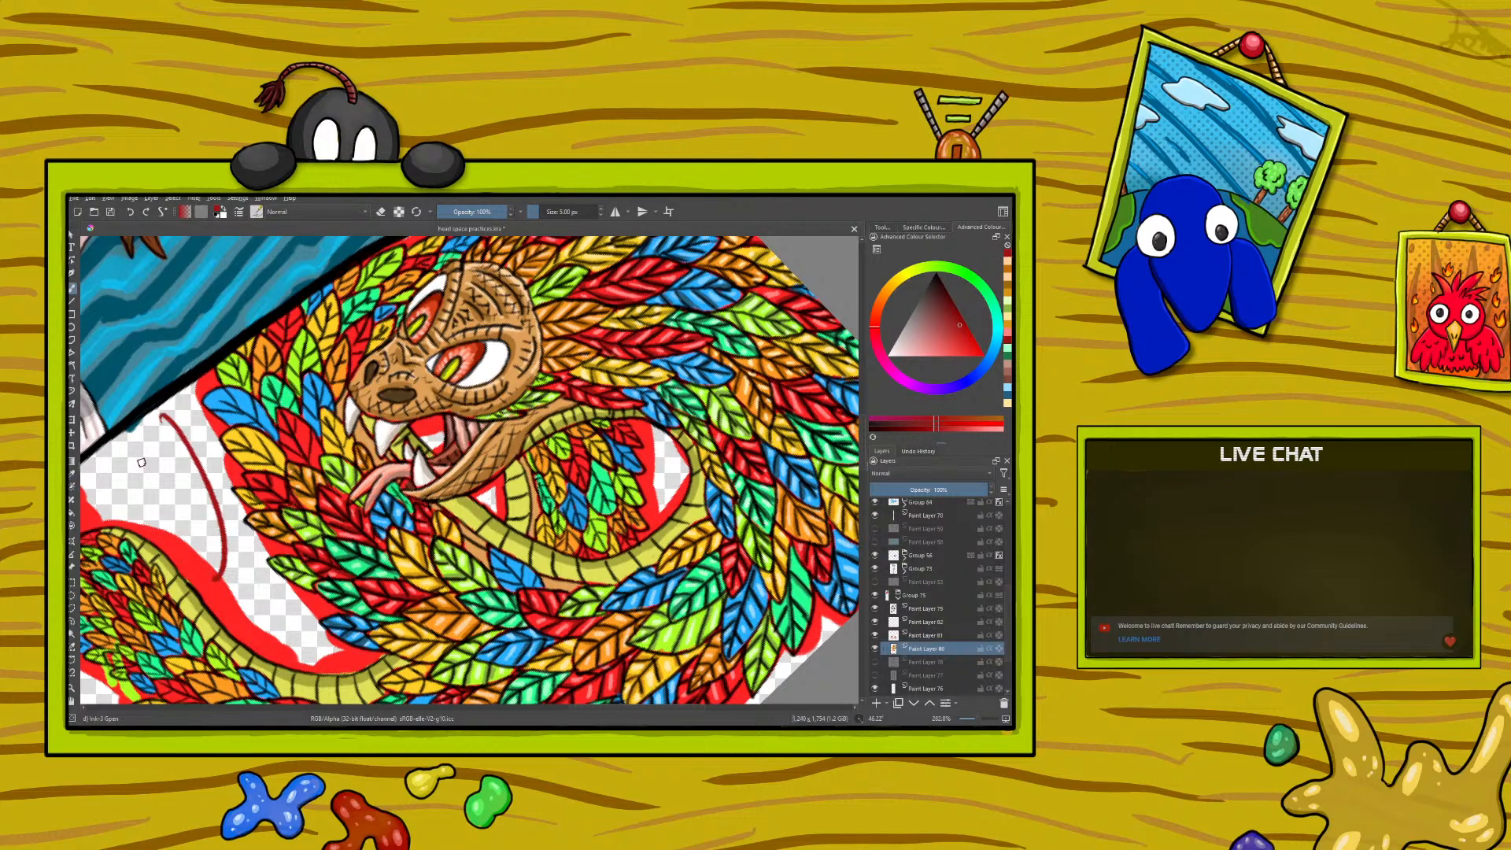
click(130, 214)
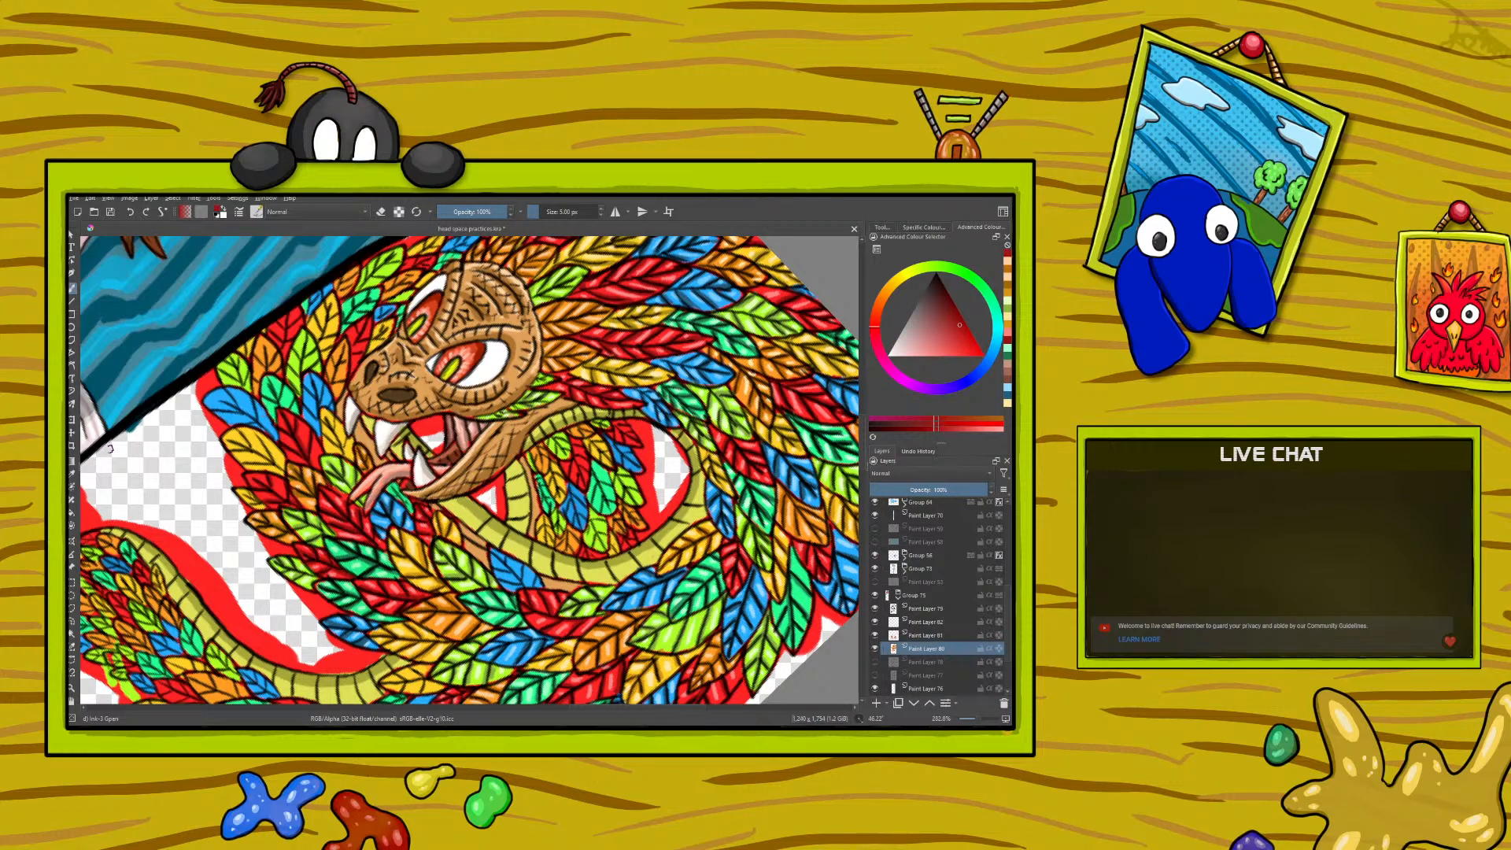
- Sample the light pinkish red from a feather below the tongue and paint highlights on the red feathers at the neck's outer edge
key(p)
click(336, 514)
click(348, 536)
click(357, 583)
key(b)
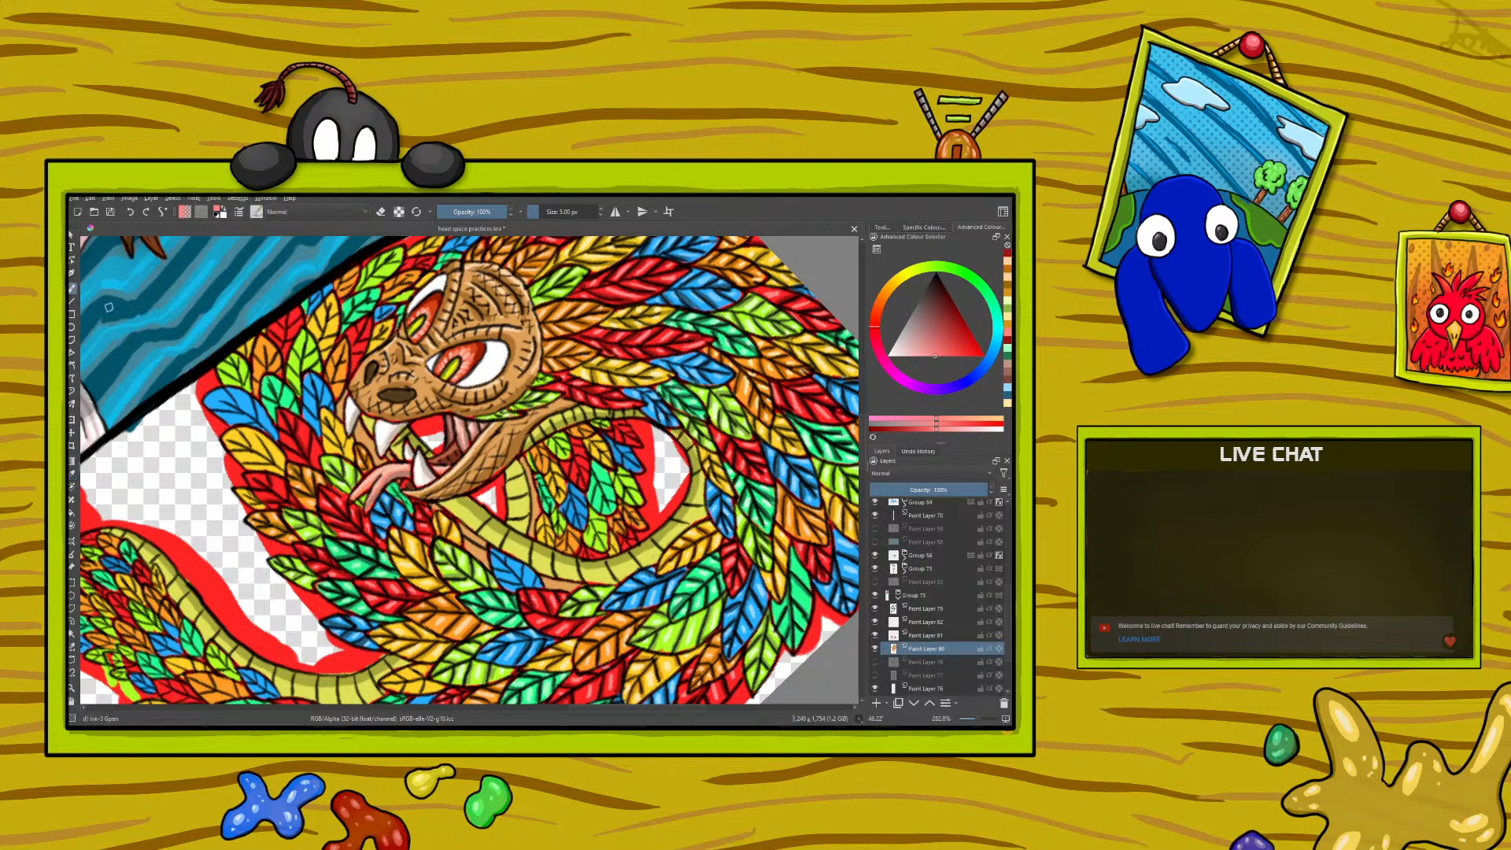
drag(279, 487, 270, 483)
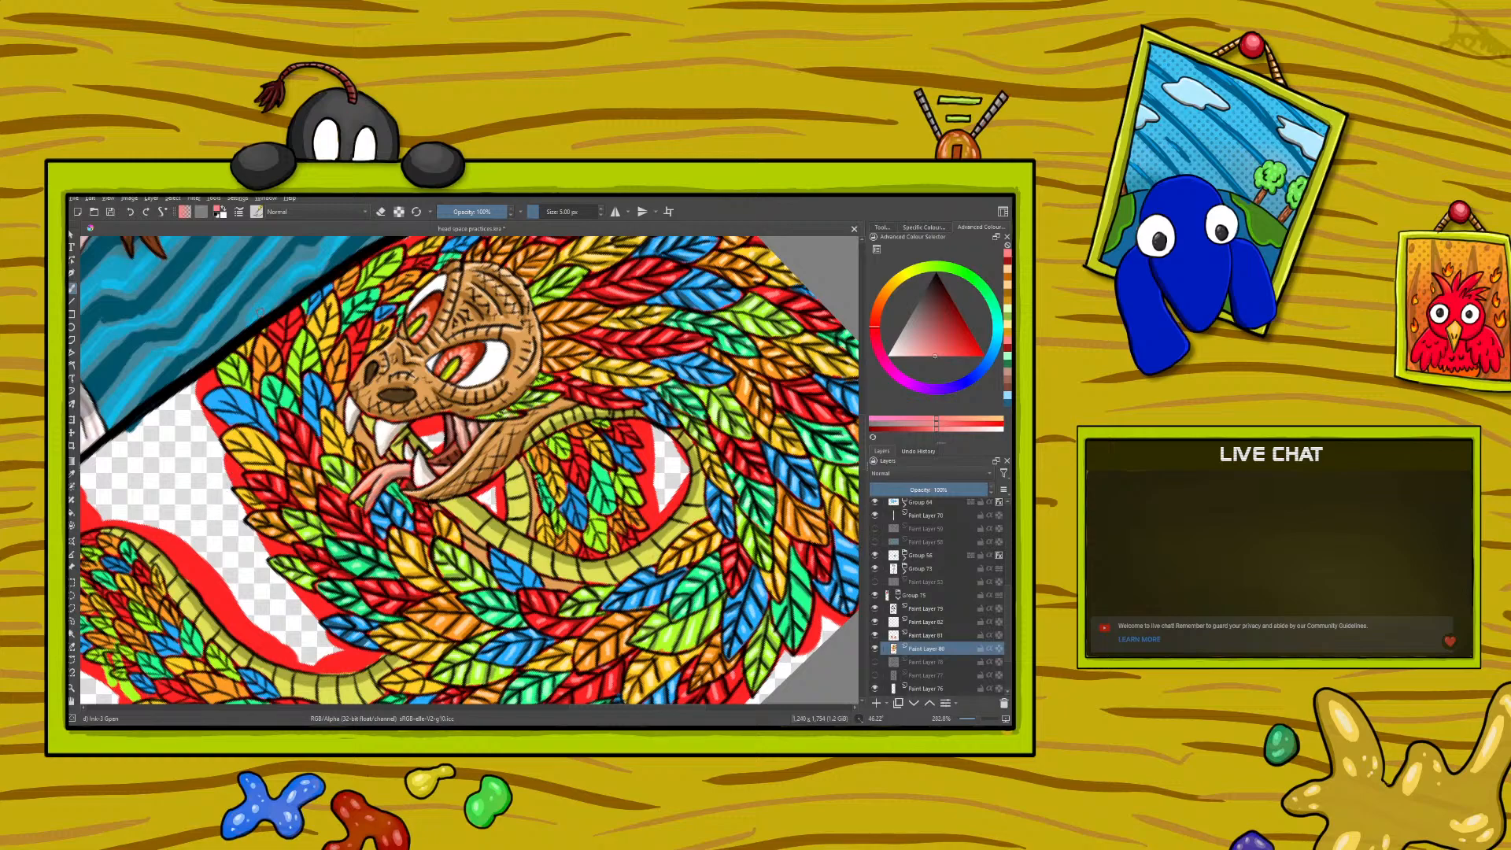
- Sample the golden orange from a shaded yellow feather and paint shadows on the yellow feathers in front of the mouth
click(71, 473)
click(425, 551)
key(b)
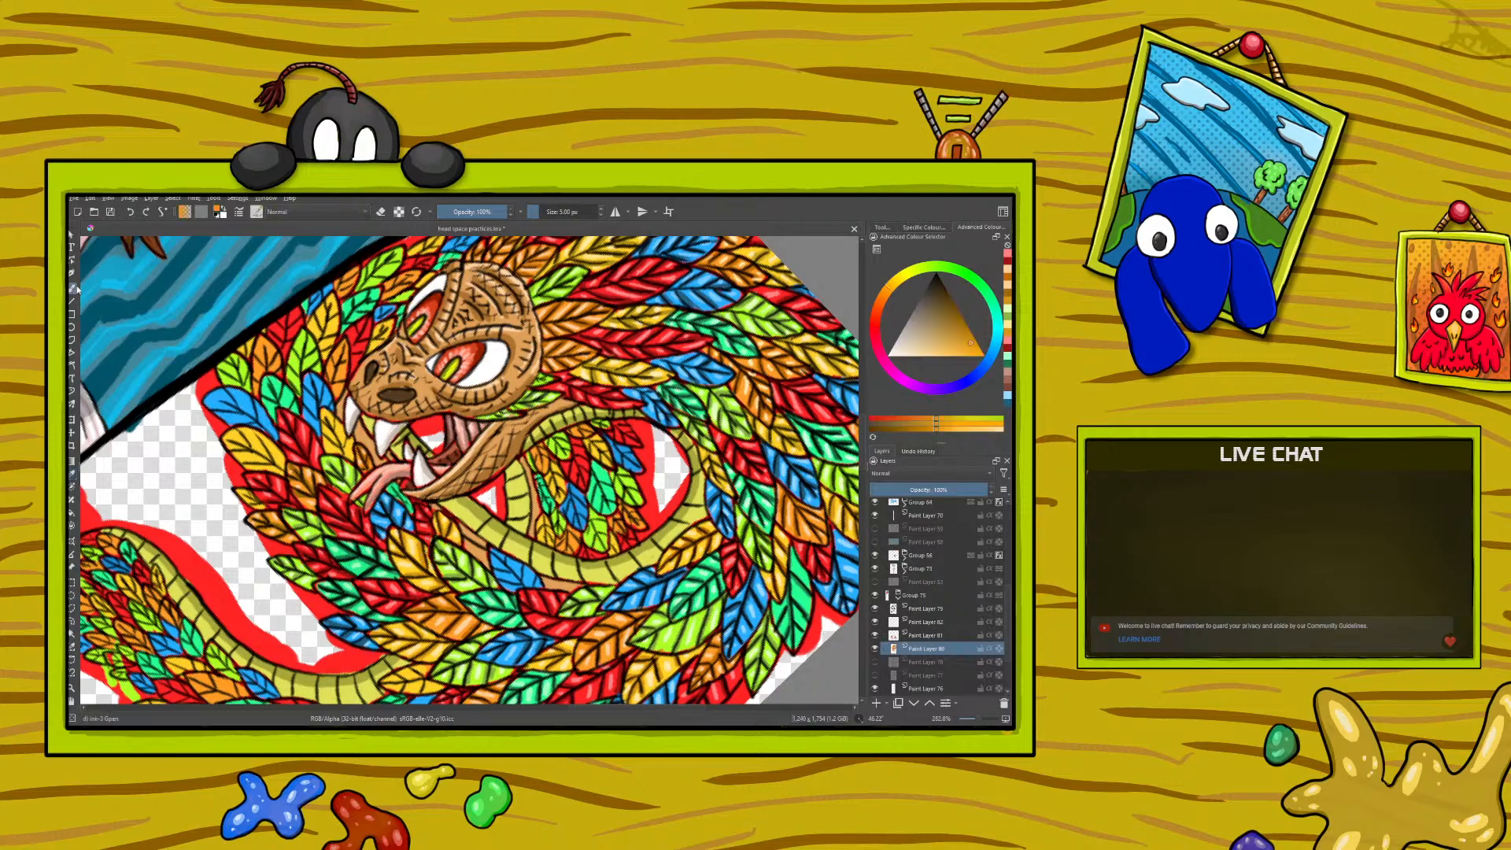
drag(342, 448, 346, 438)
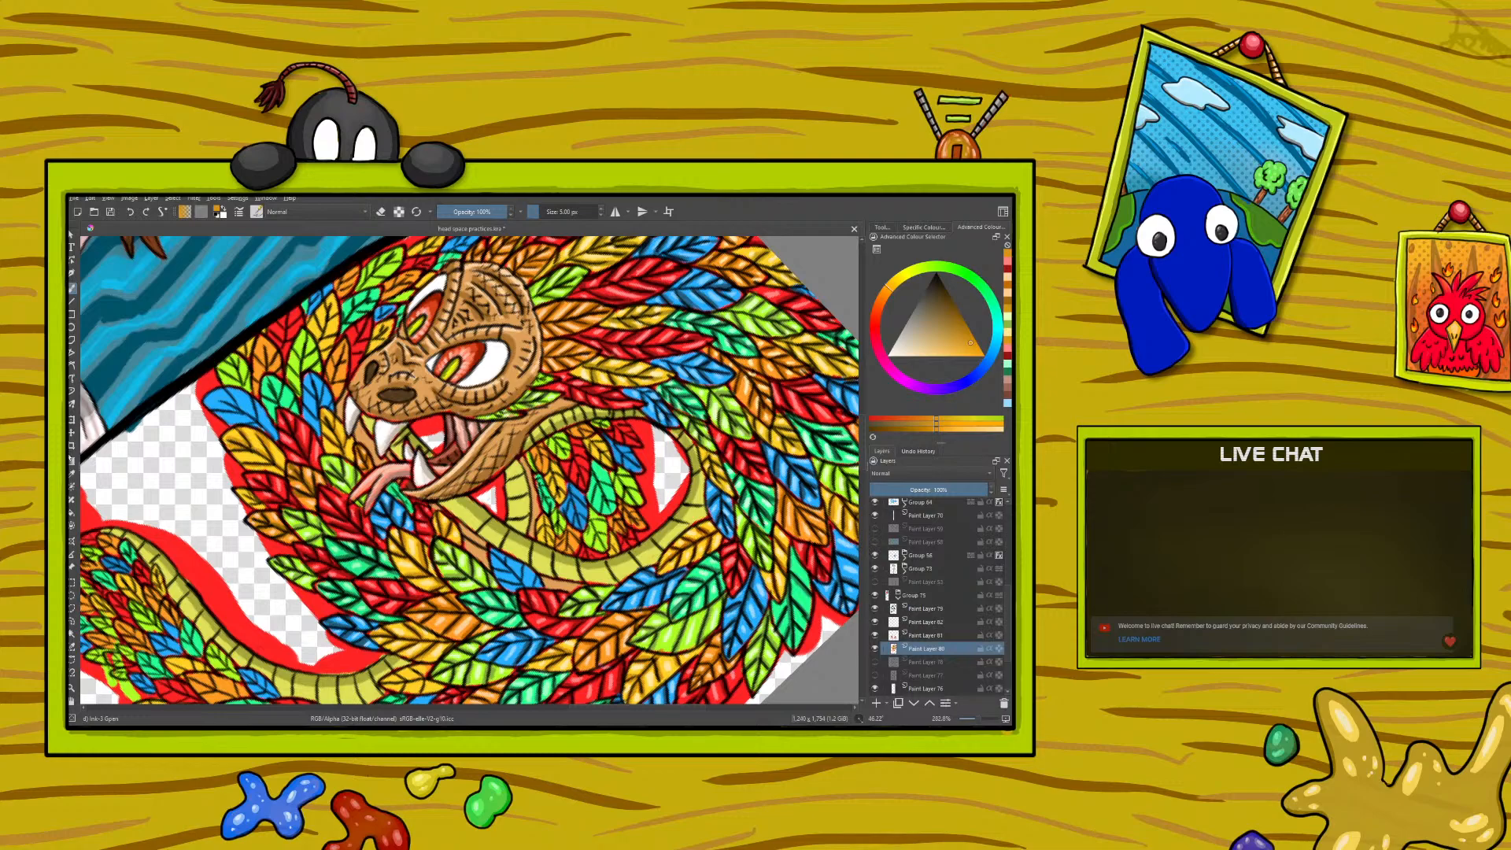
- Sample the pale yellow from a feather highlight and paint highlights on the yellow feathers in front of the mouth
click(71, 476)
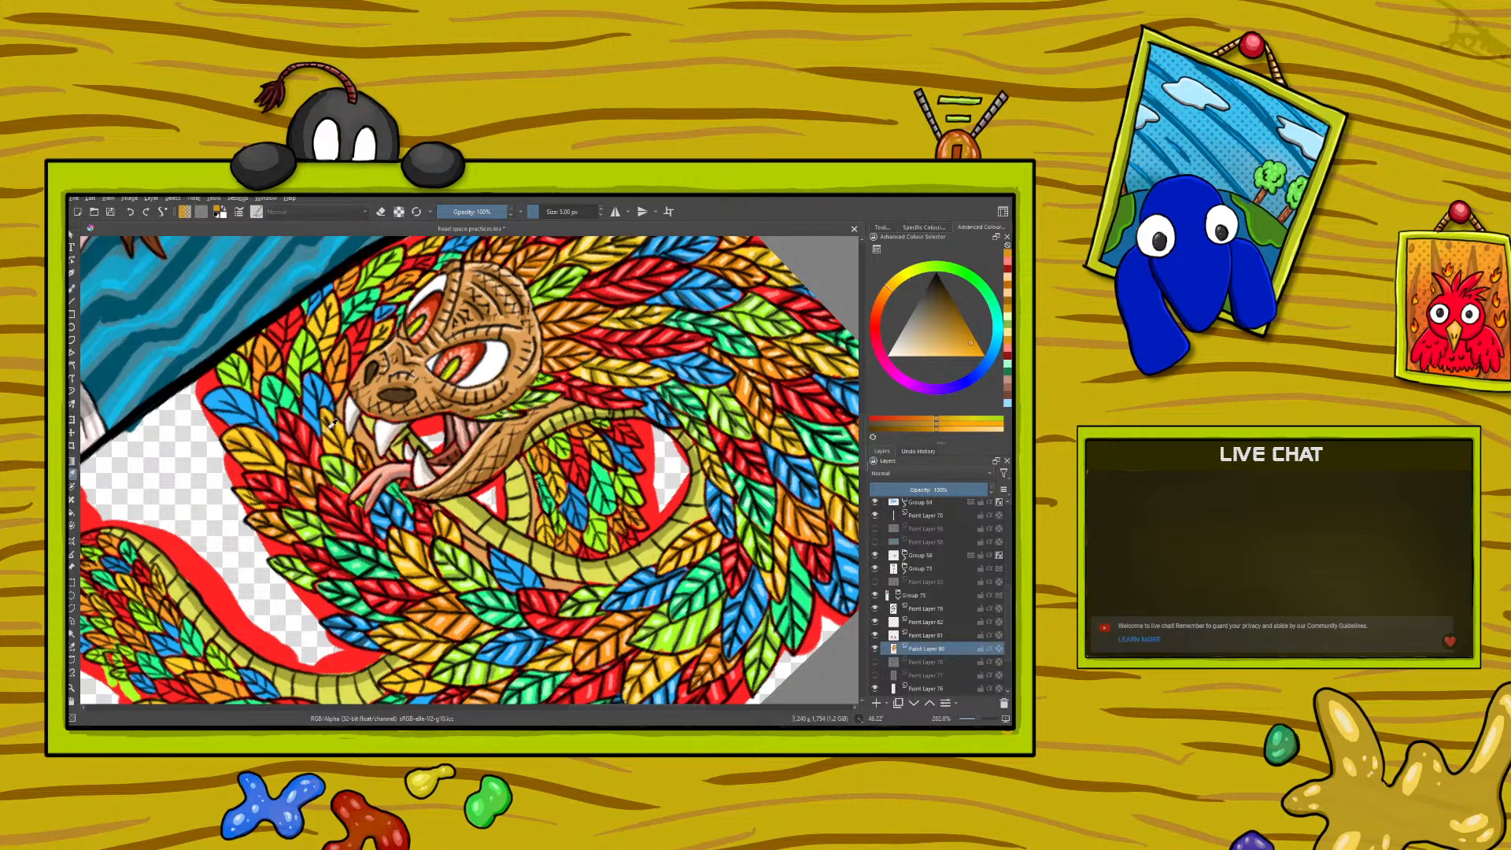
click(408, 554)
click(71, 288)
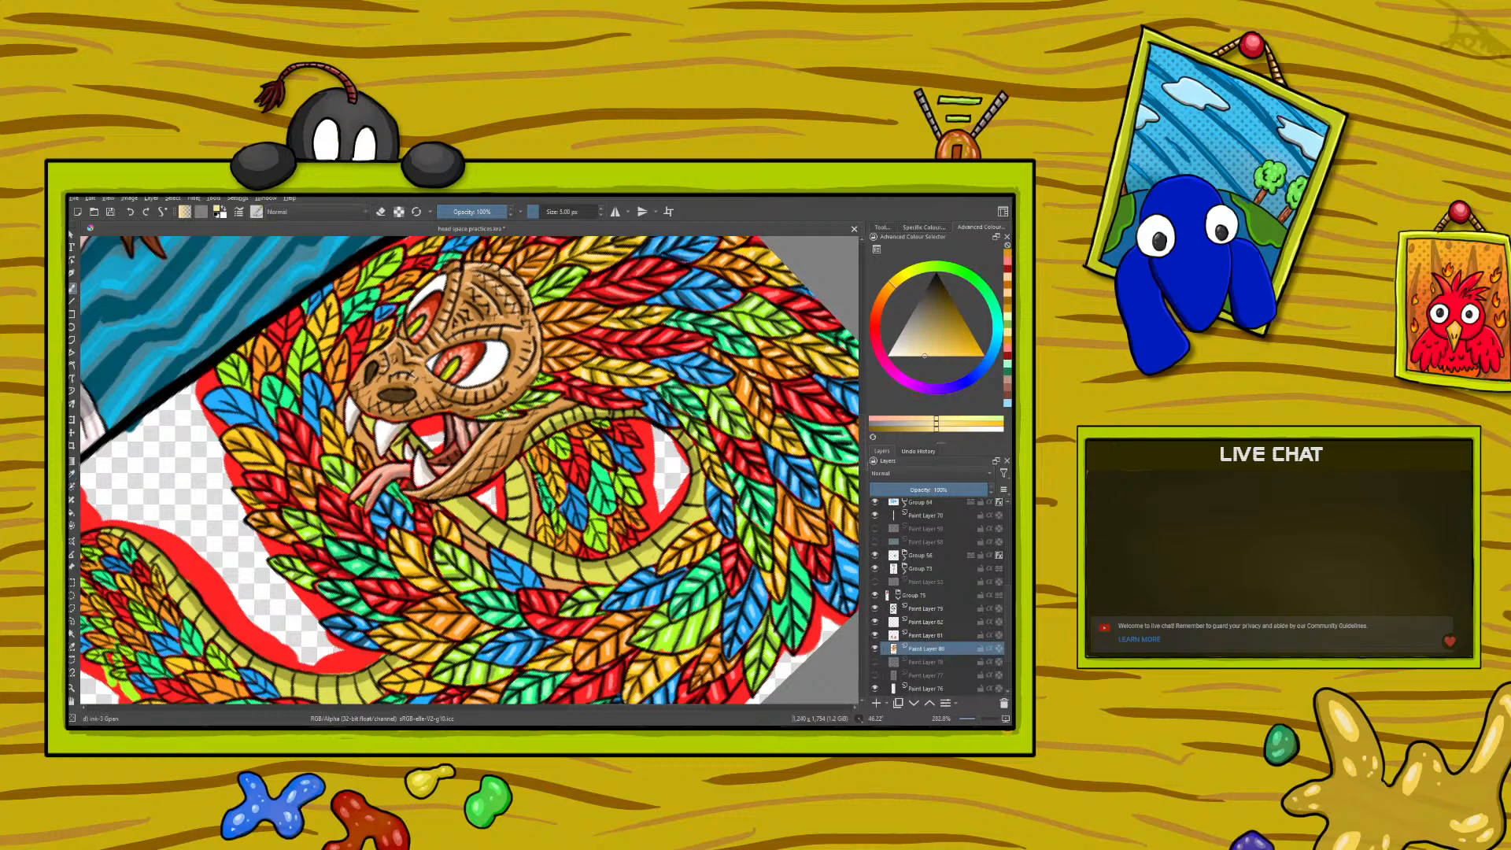
drag(327, 446, 324, 436)
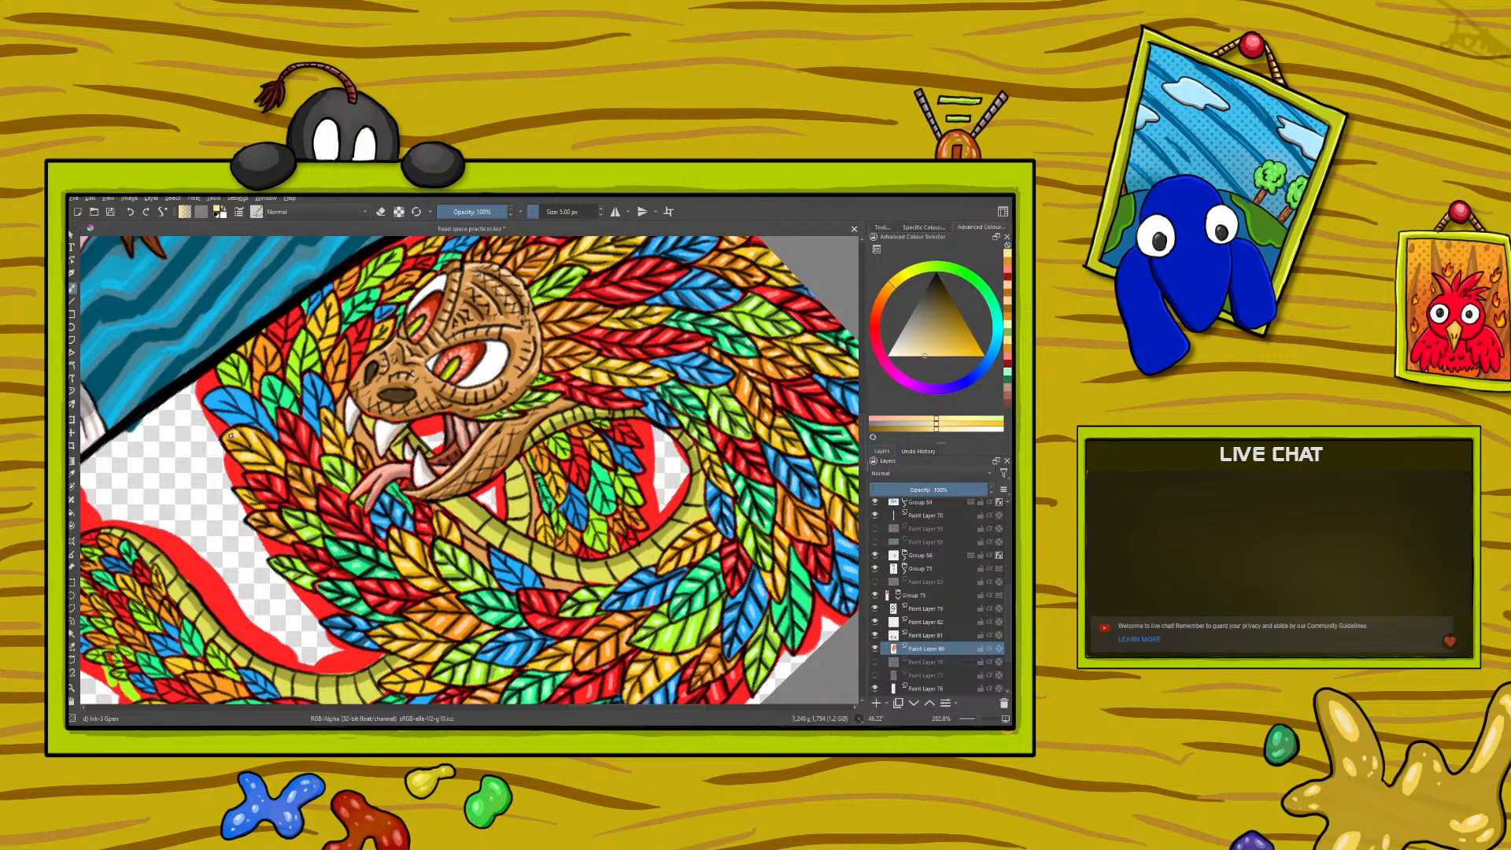
- Sample the golden orange from a shaded yellow feather and paint shadows on the yellow feather at the neck's outer edge
click(72, 472)
click(236, 476)
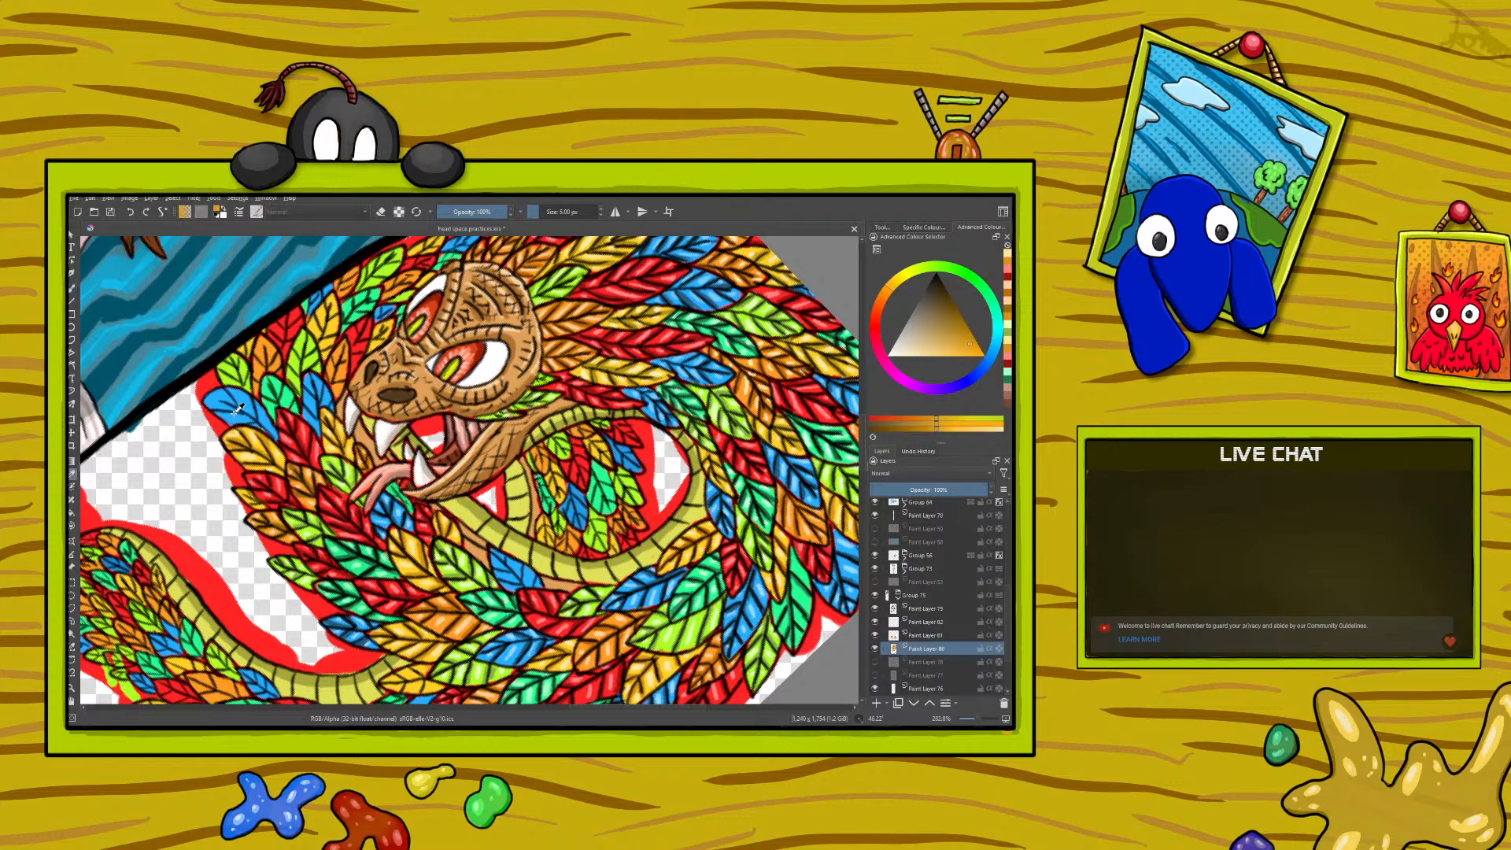
key(b)
drag(221, 414, 224, 418)
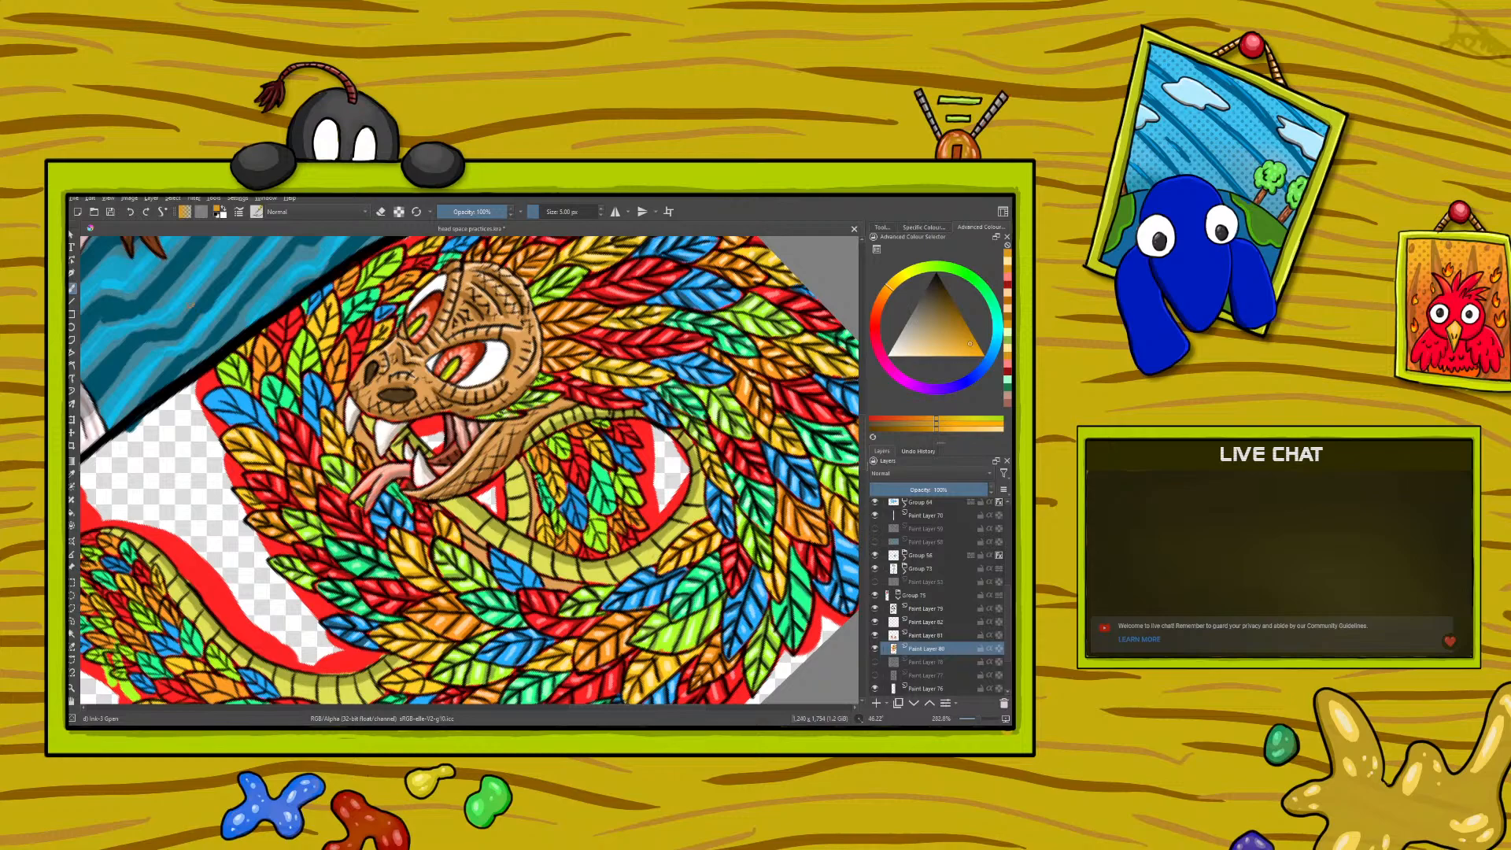
- Sample the dark blue from a shaded feather below the tongue and paint shadows on the blue feathers at the neck's outer edge
click(71, 472)
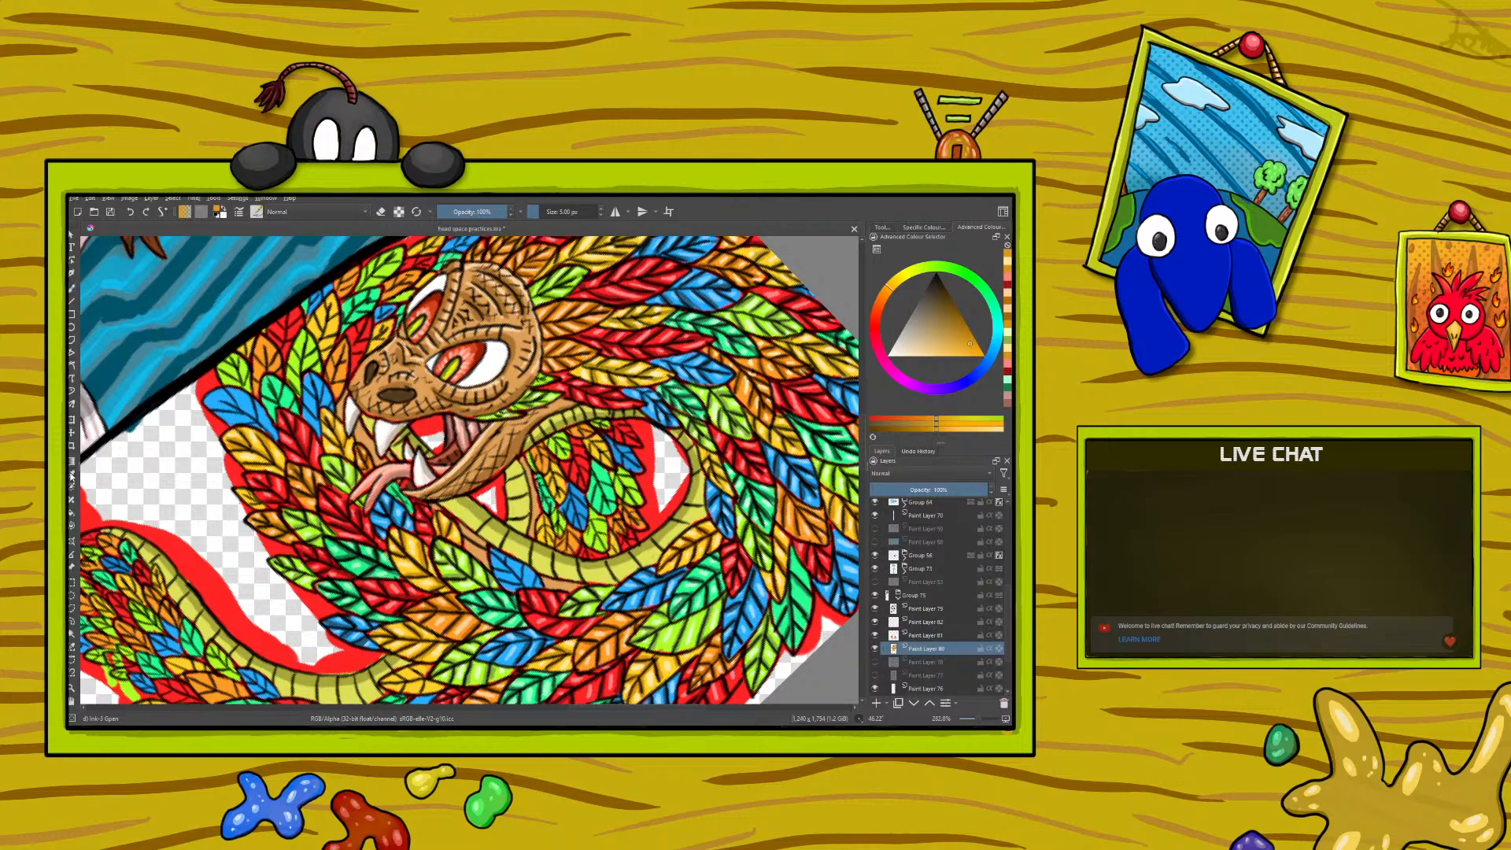
click(399, 507)
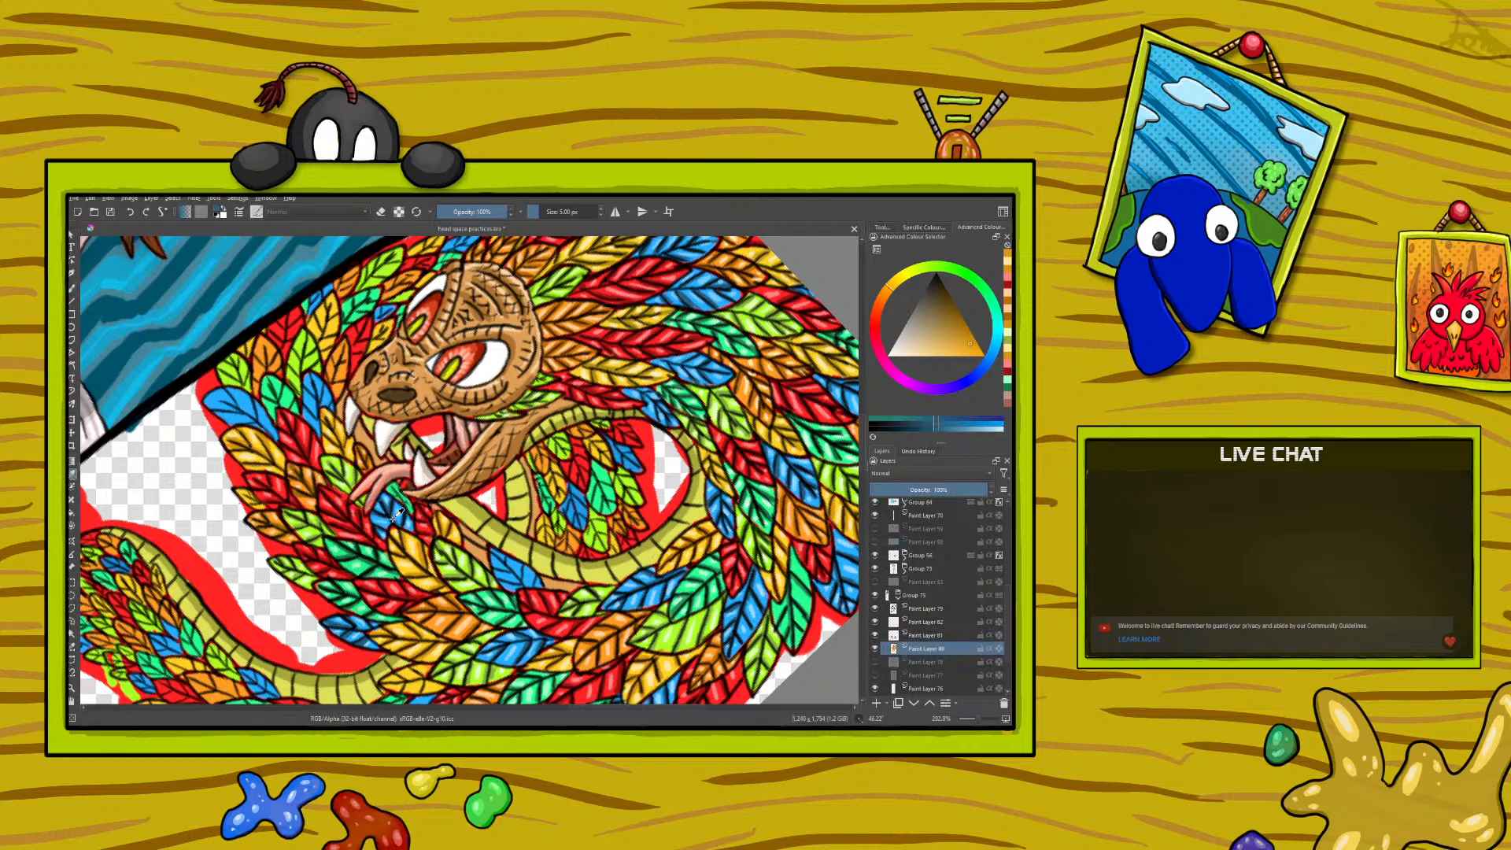
click(71, 289)
mouse_move(258, 426)
mouse_down()
mouse_move(225, 398)
mouse_move(212, 408)
mouse_up()
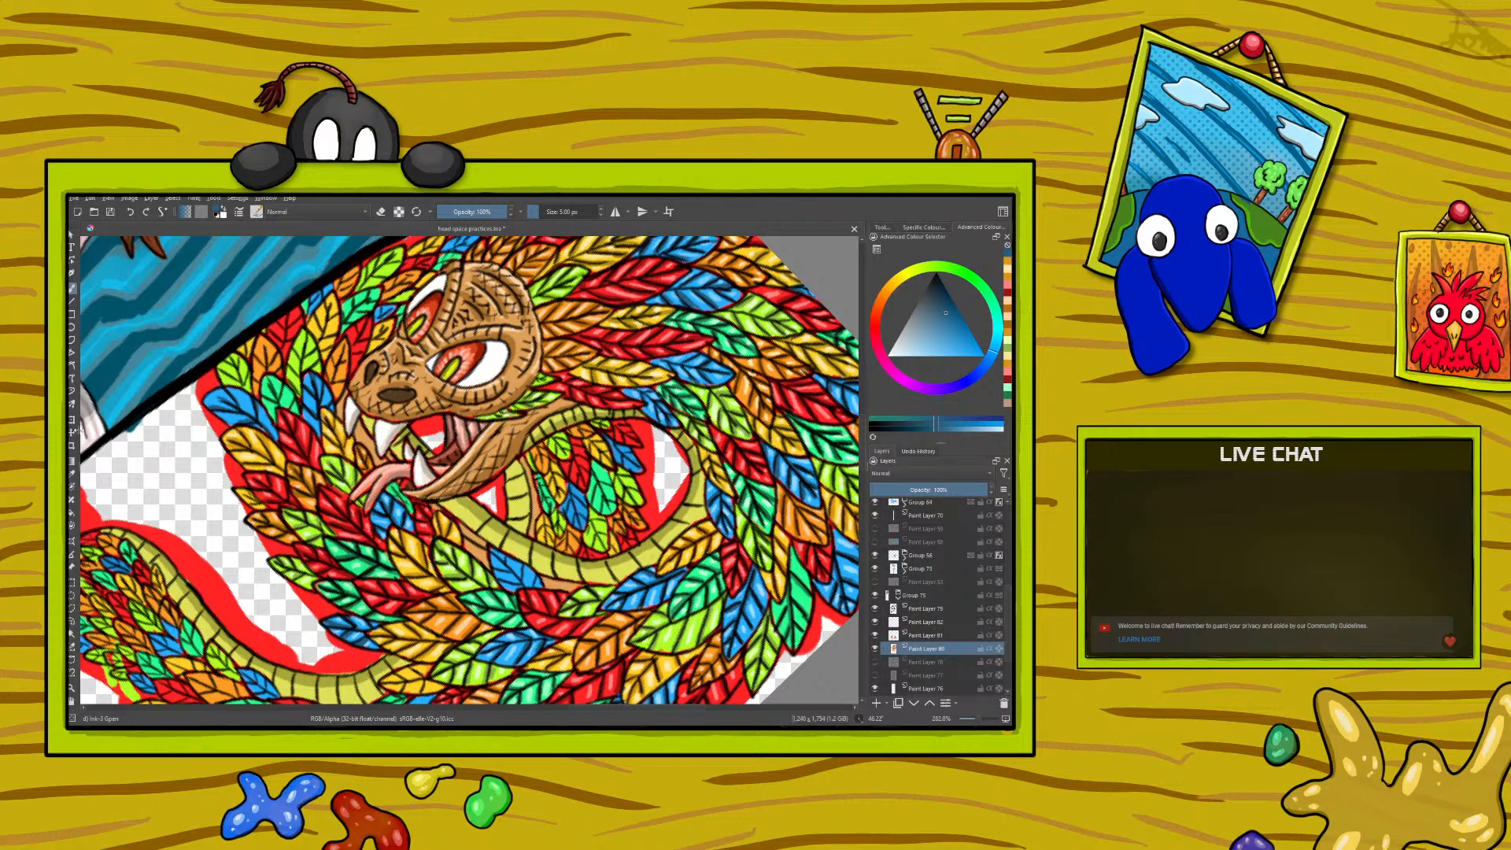
- Sample the light blue from a feather highlight below the tongue and paint highlights on the blue feathers at the neck's outer edge
click(71, 474)
click(403, 507)
key(b)
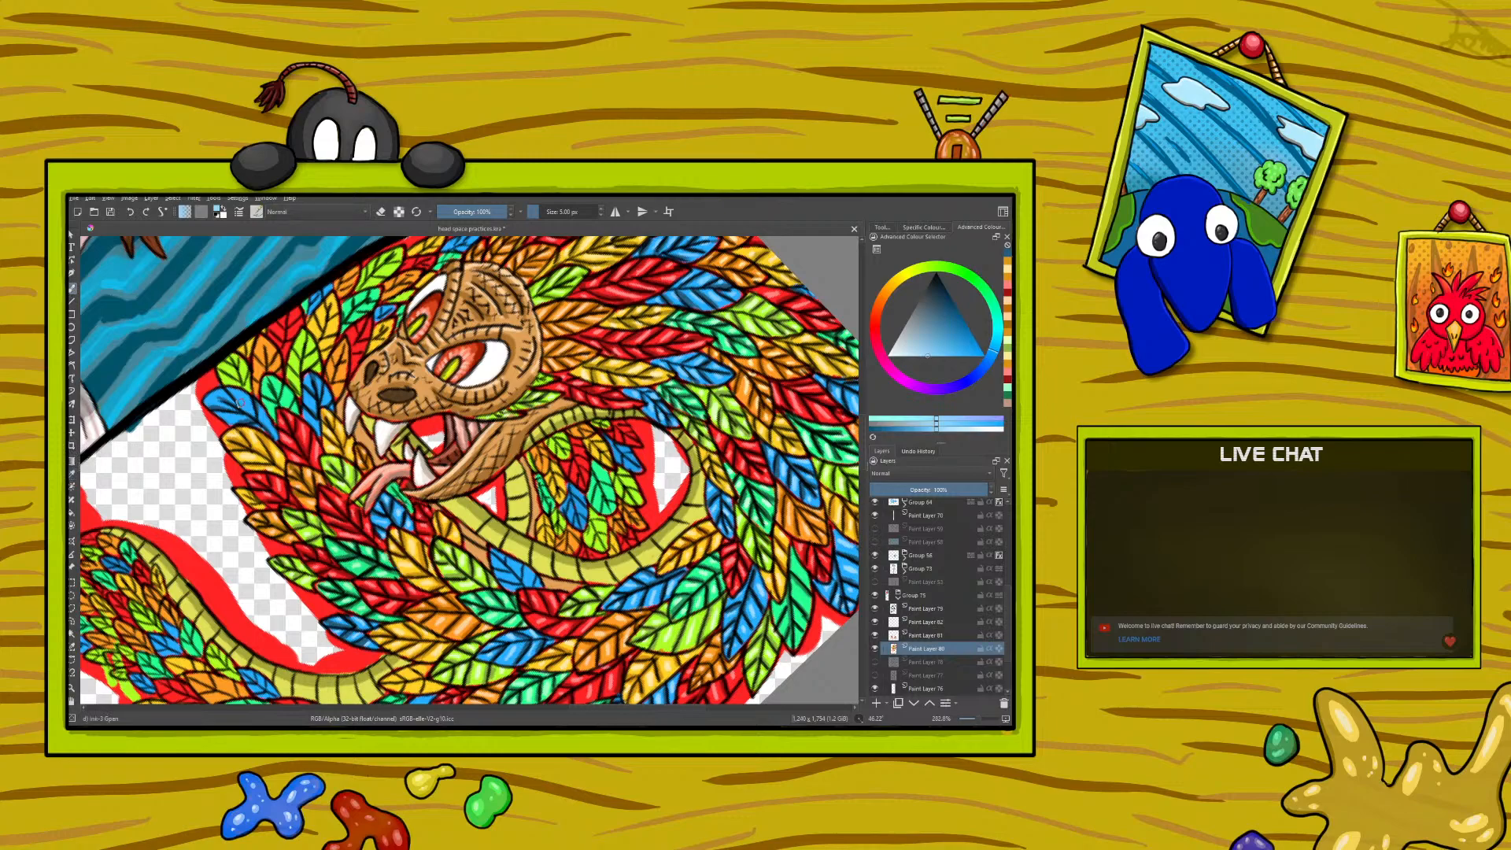
drag(232, 394, 229, 399)
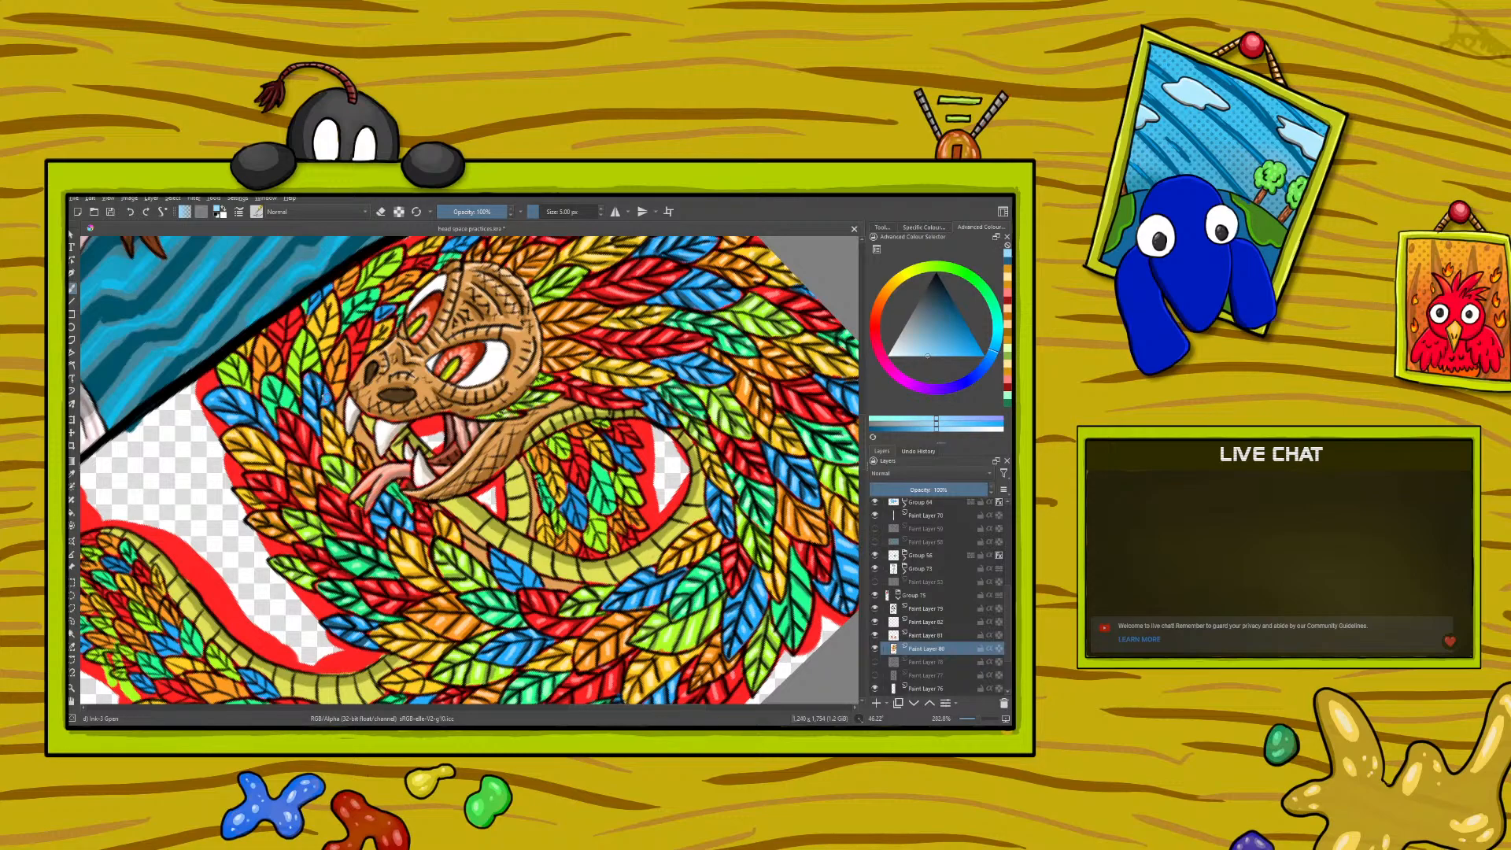
- Start adding a filter mask to the serpent's colour layer
right_click(209, 371)
drag(274, 308, 209, 280)
right_click(274, 314)
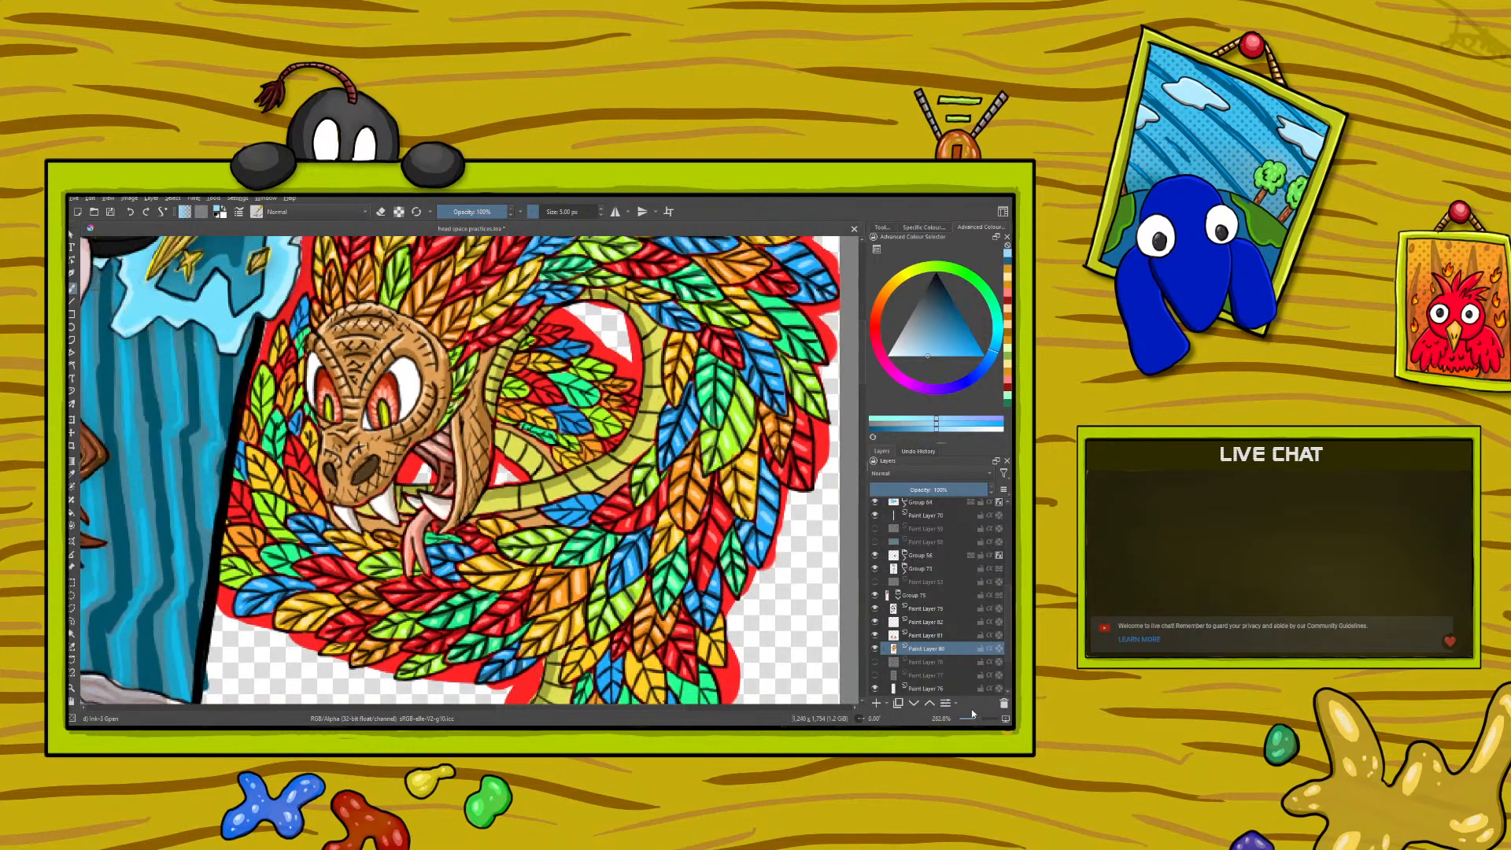
scroll(976, 716, down, 2)
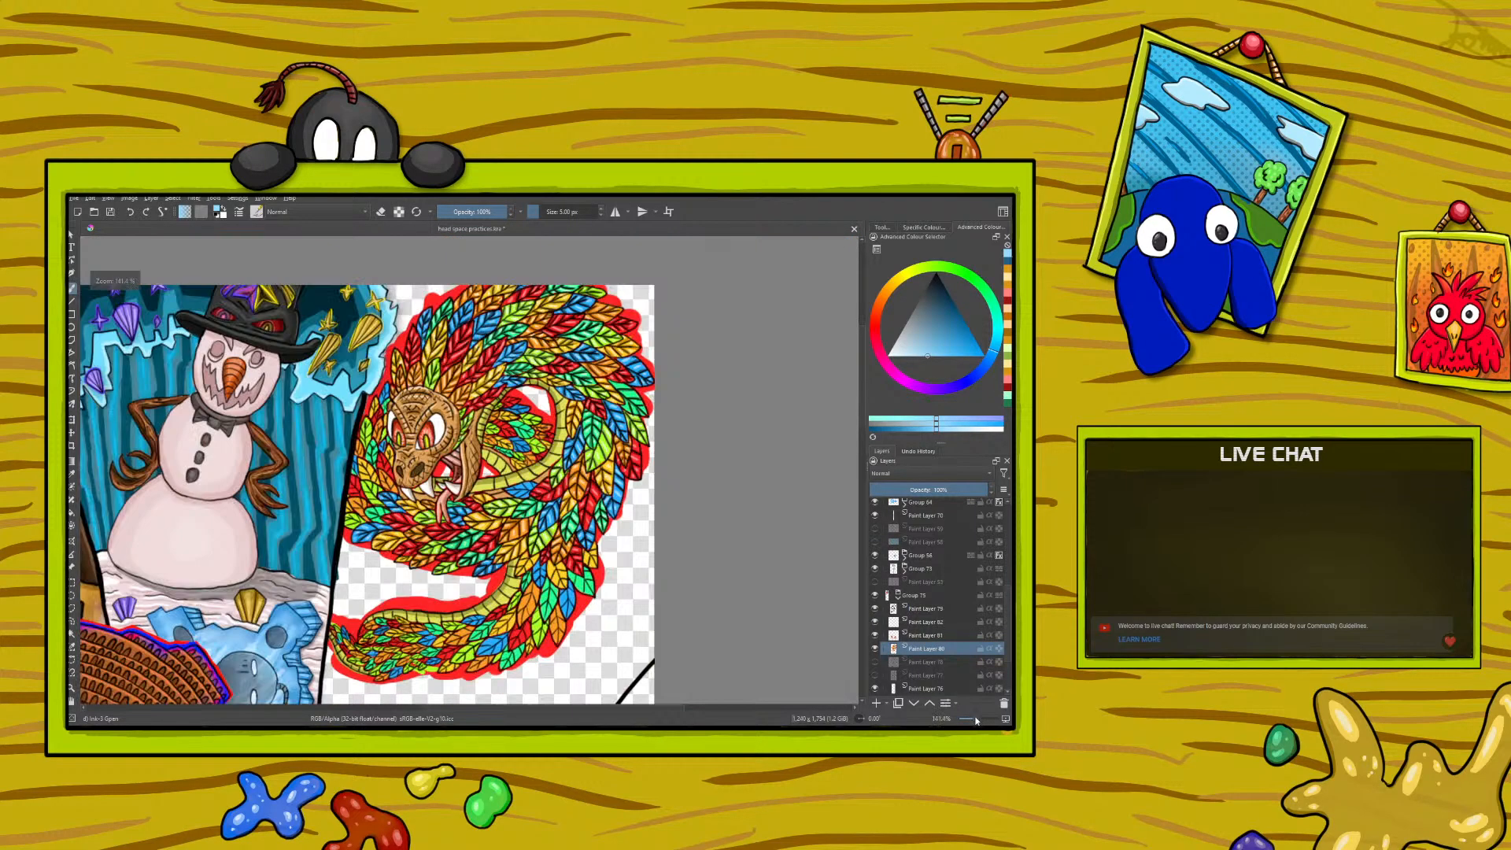
click(899, 596)
click(898, 622)
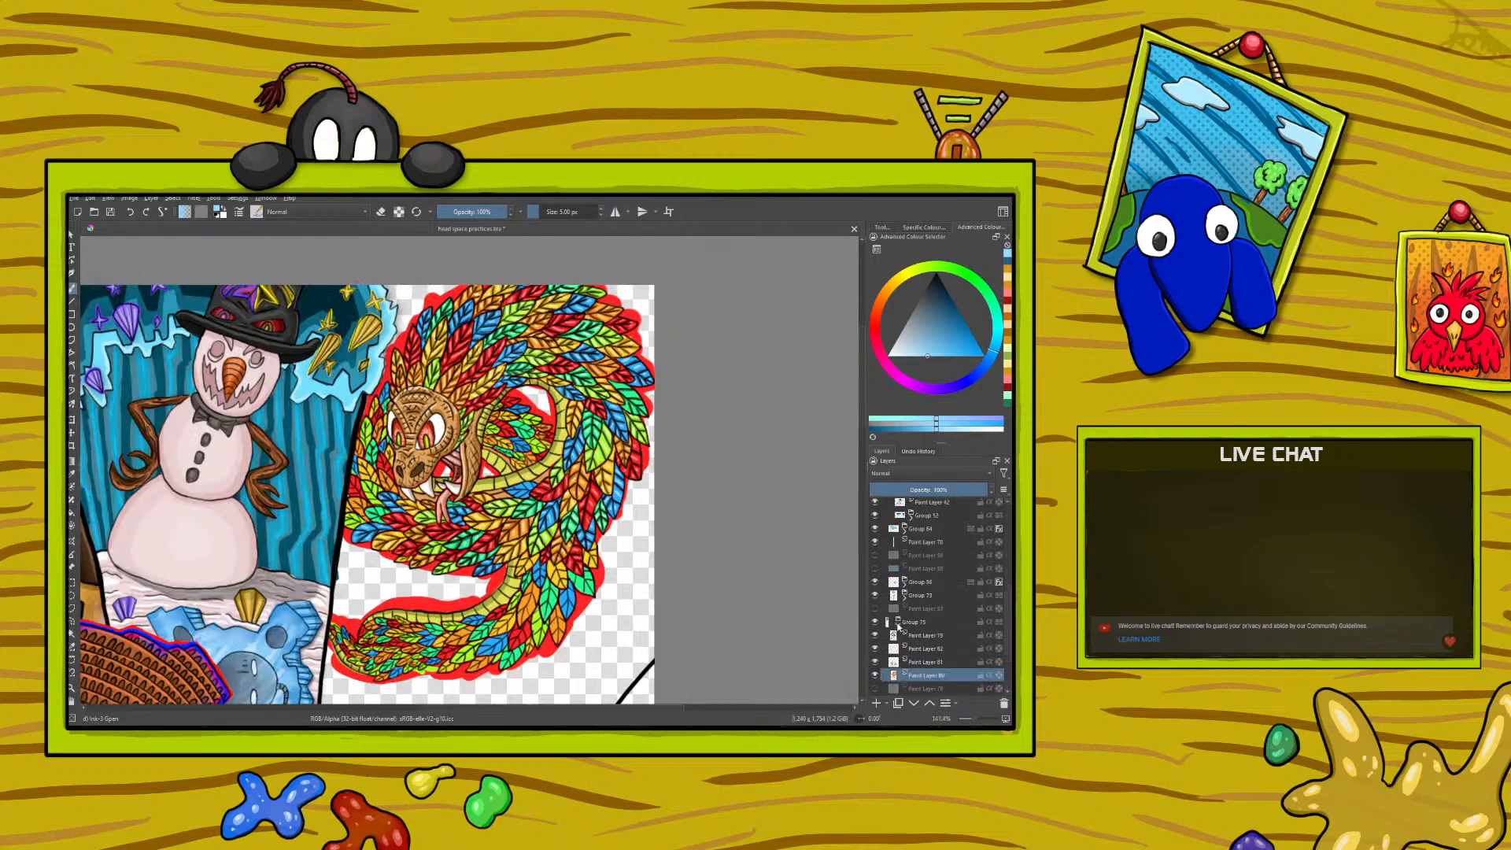
click(912, 623)
right_click(913, 624)
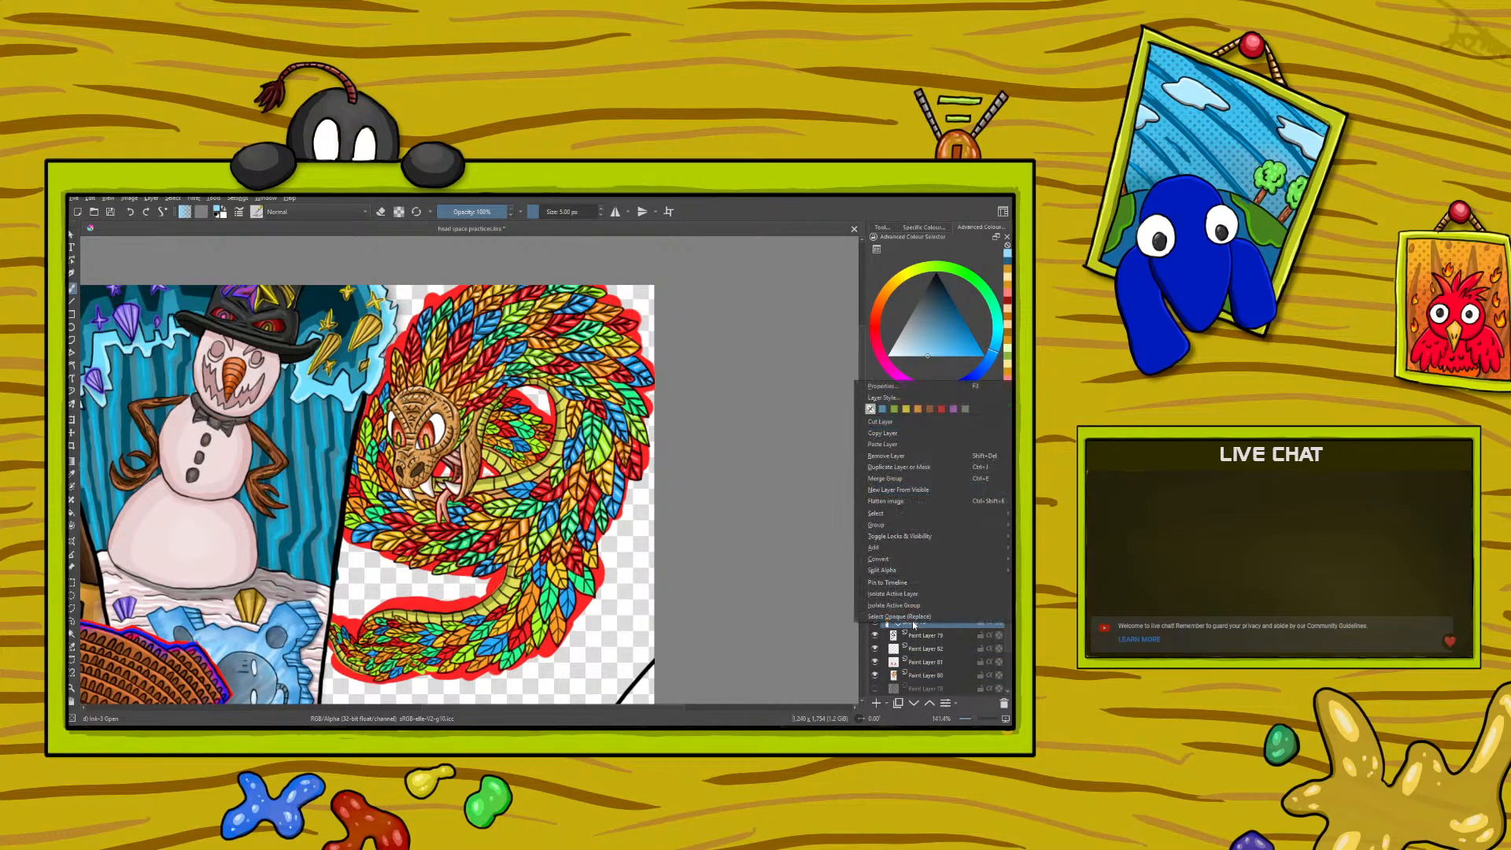
click(917, 677)
right_click(917, 677)
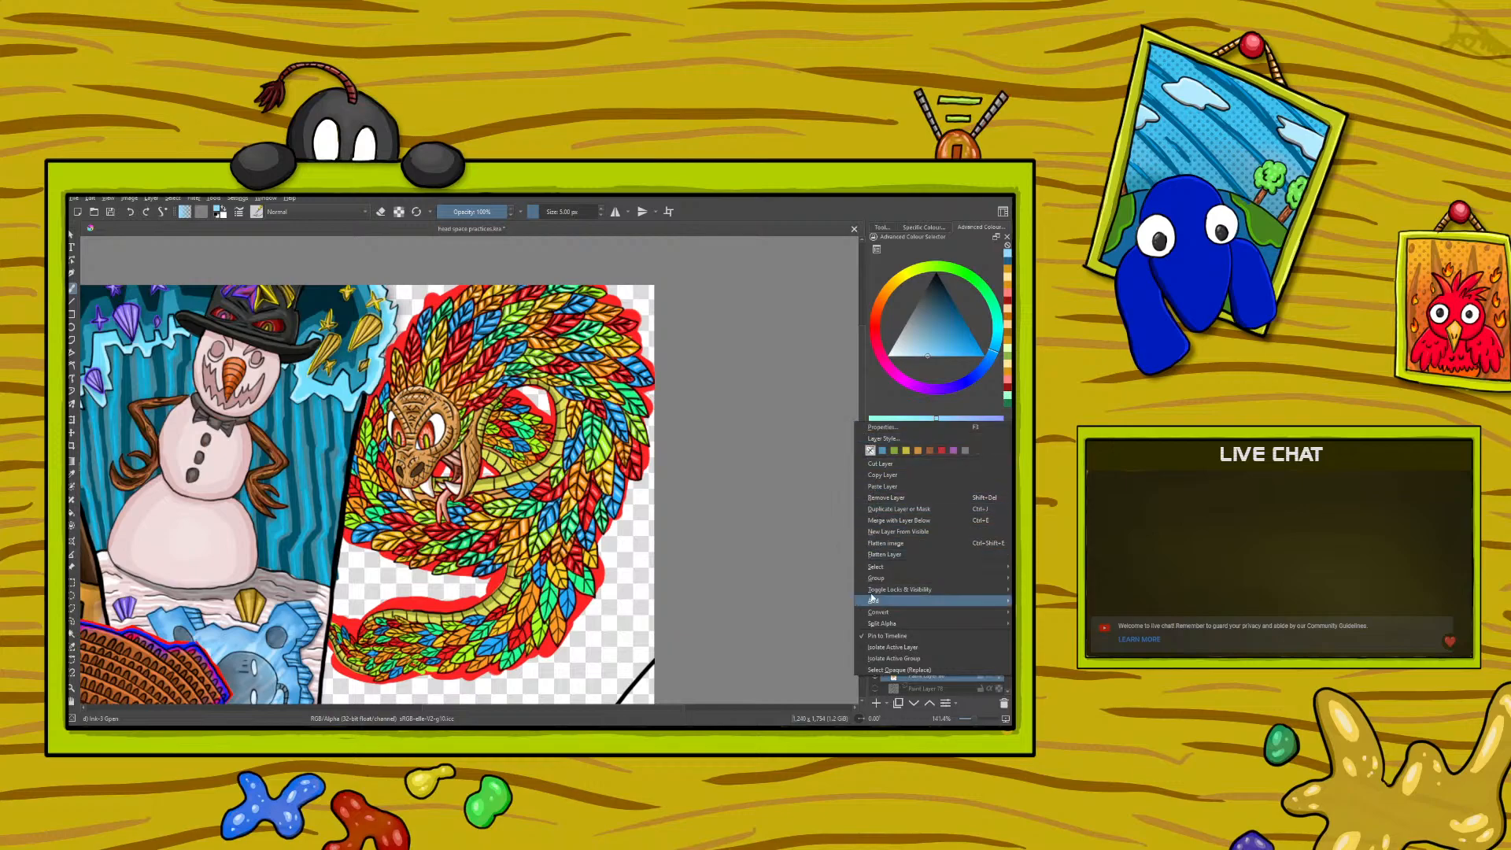
mouse_move(873, 601)
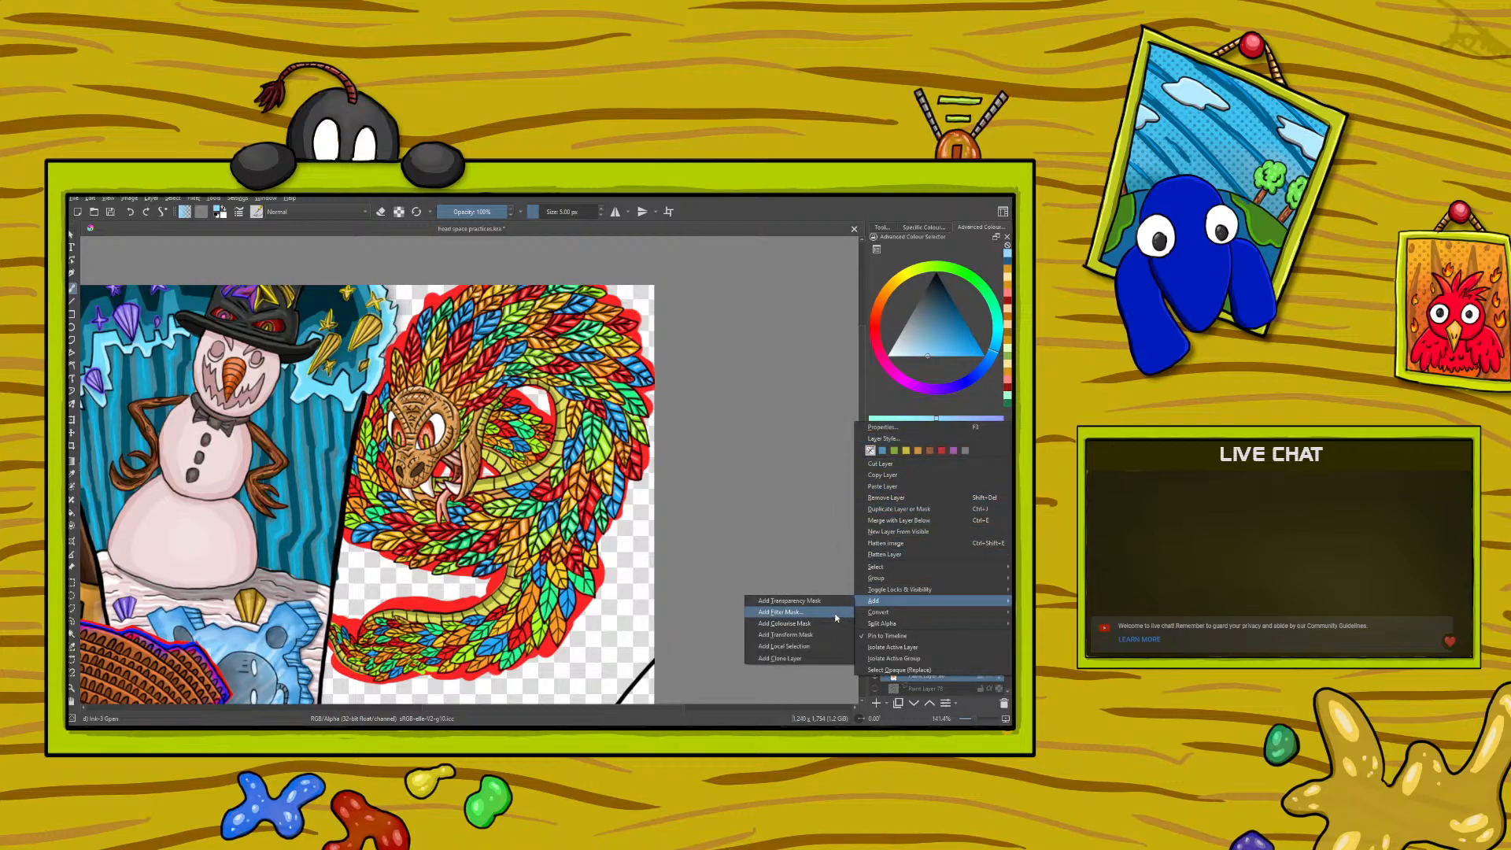
click(835, 613)
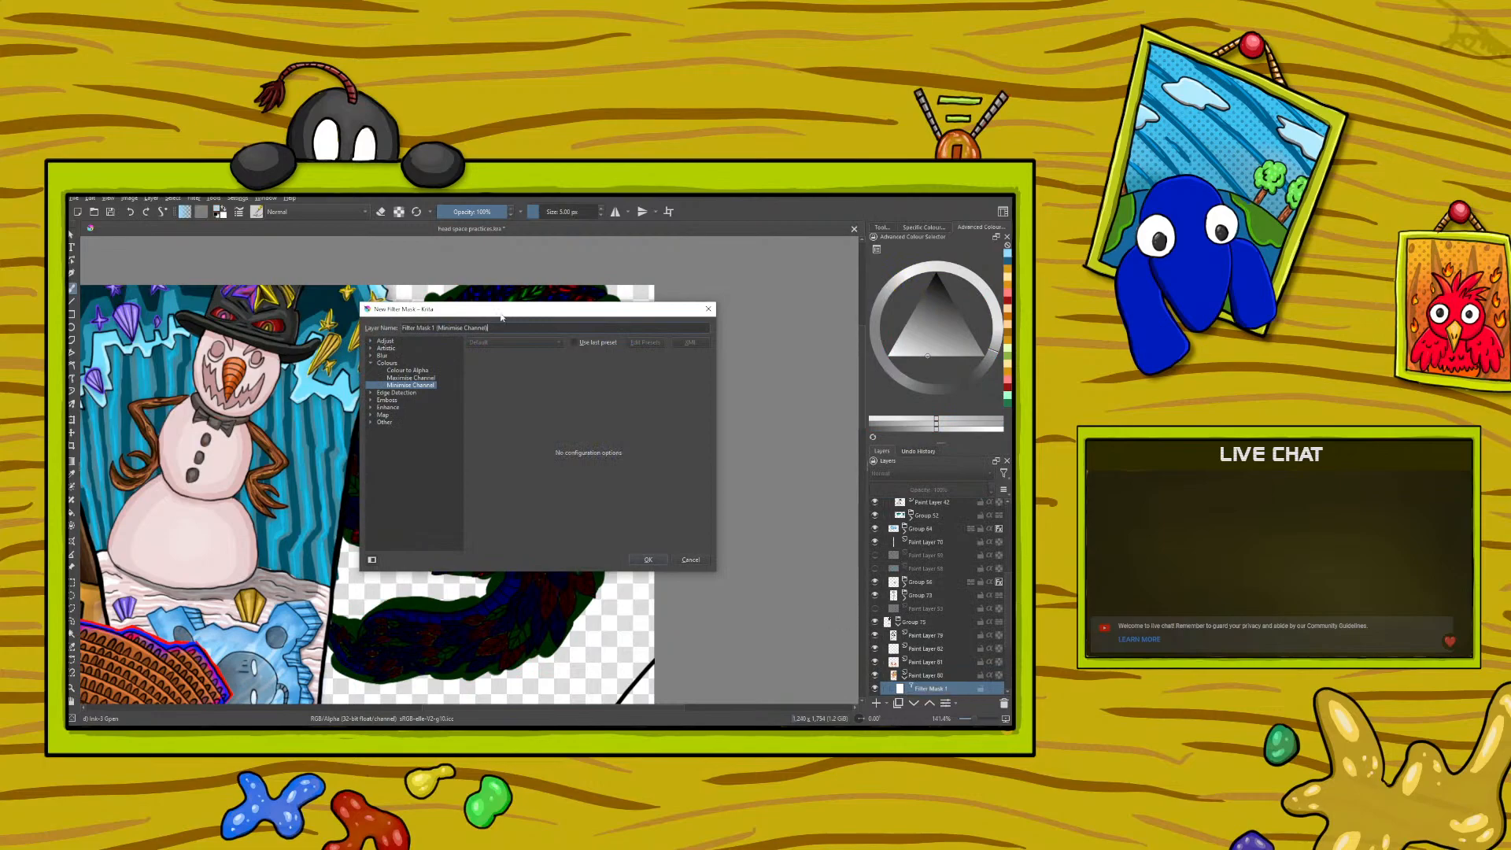
- Compare the Maximise Channel, Minimise Channel and Colour to Alpha filters on the serpent and create the mask with Minimise Channel
drag(513, 316, 244, 368)
click(142, 430)
click(142, 437)
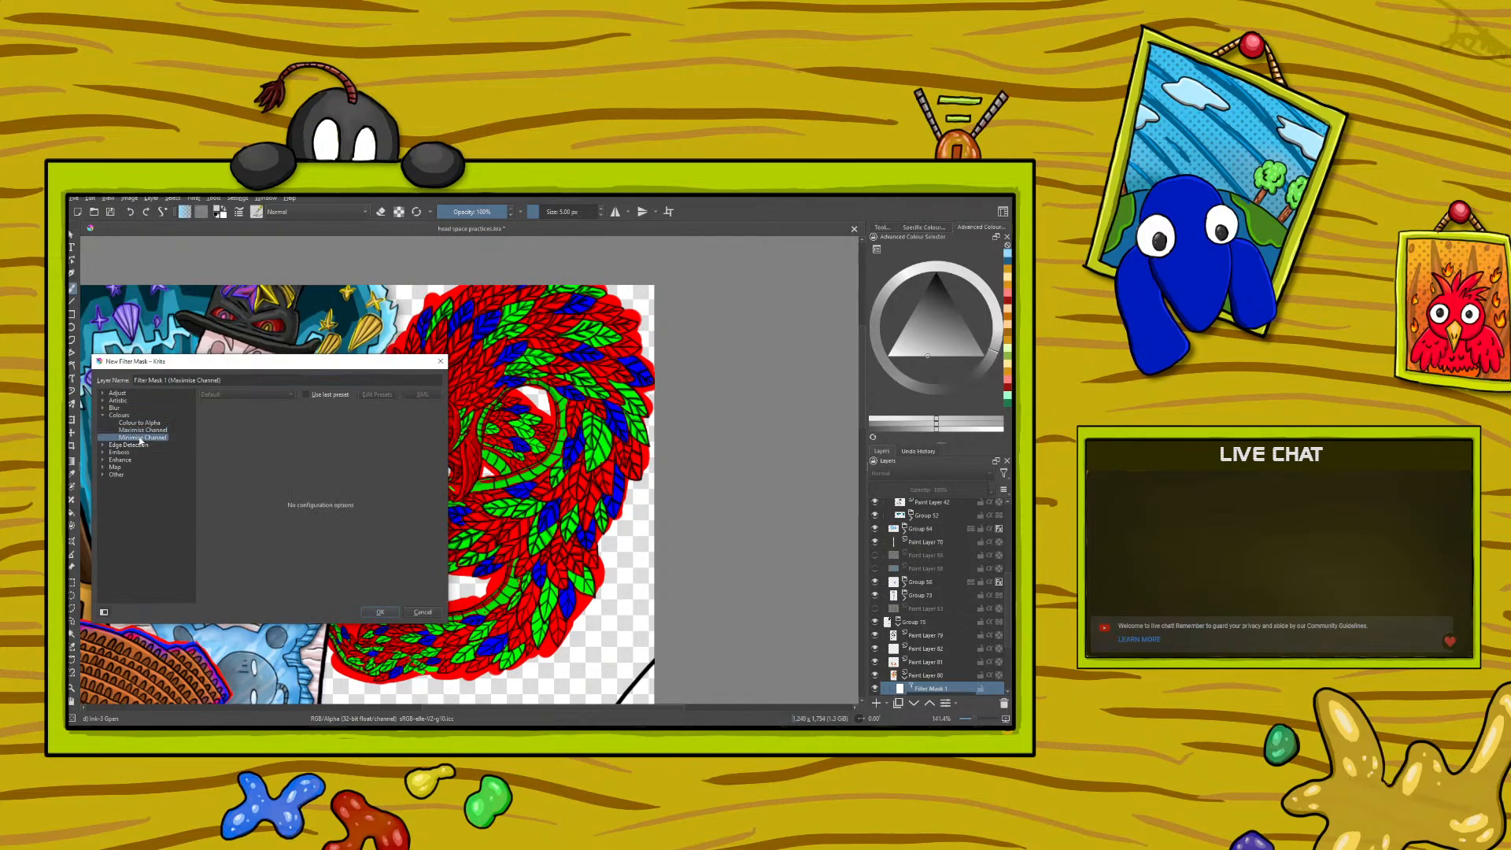
click(142, 430)
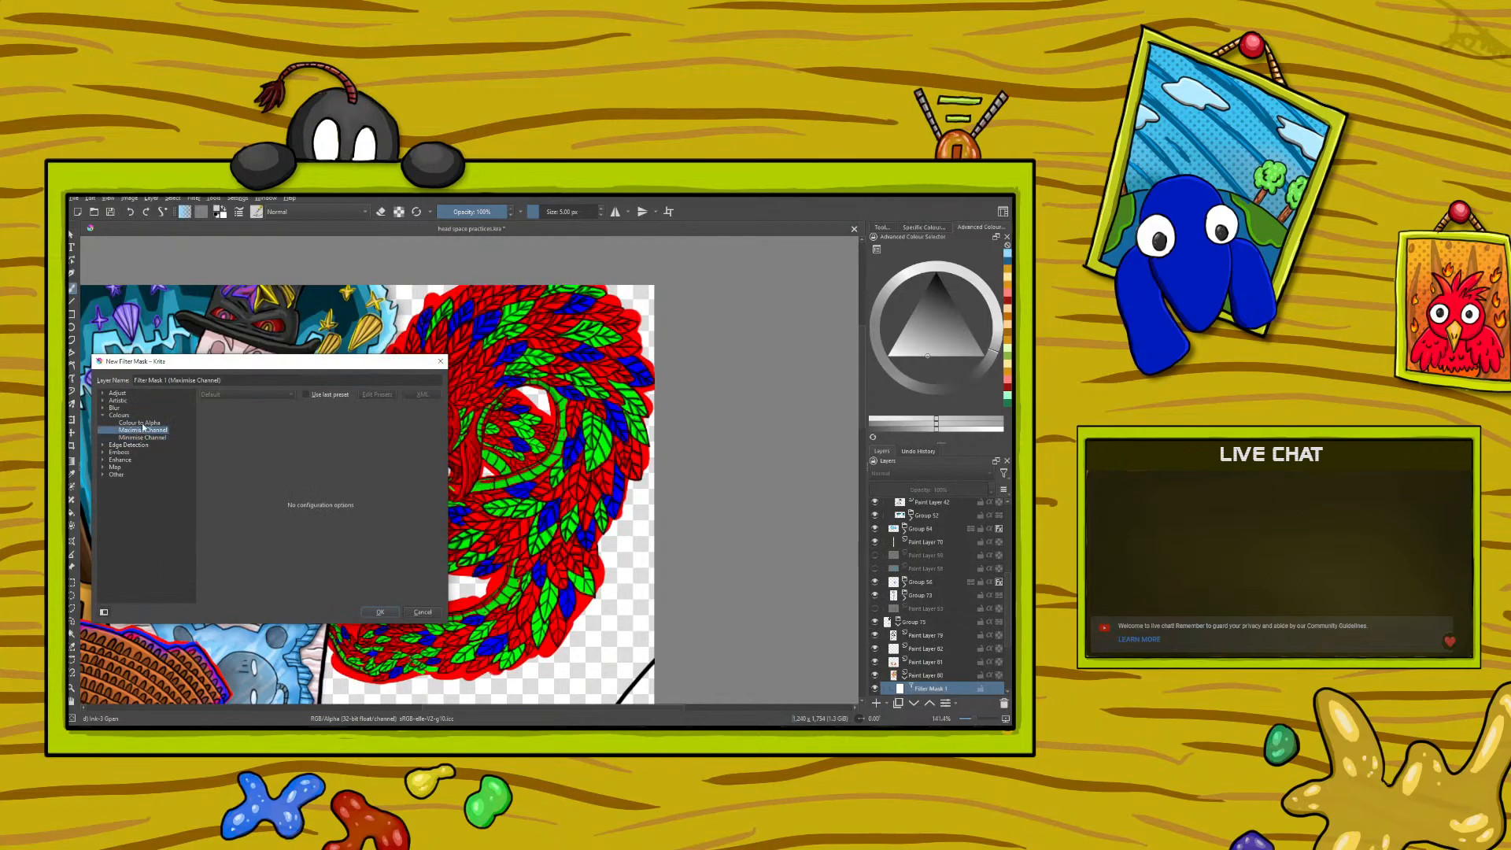
click(142, 424)
click(142, 437)
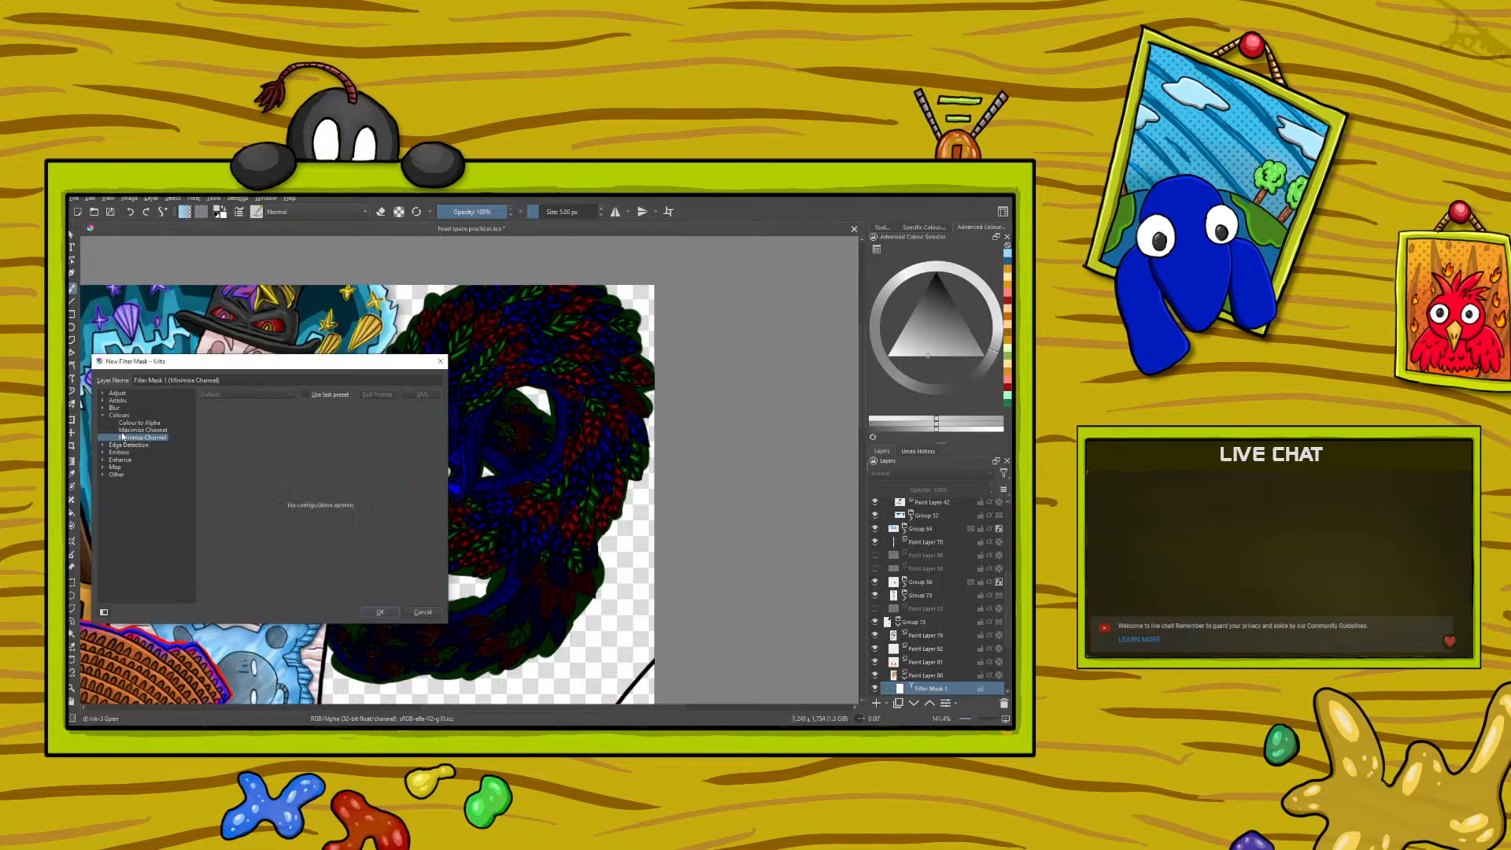
drag(251, 367, 169, 324)
click(301, 568)
- Enlarge the brush and paint the filter mask in black and grey over the serpent's head, feathers and tail
right_click(336, 562)
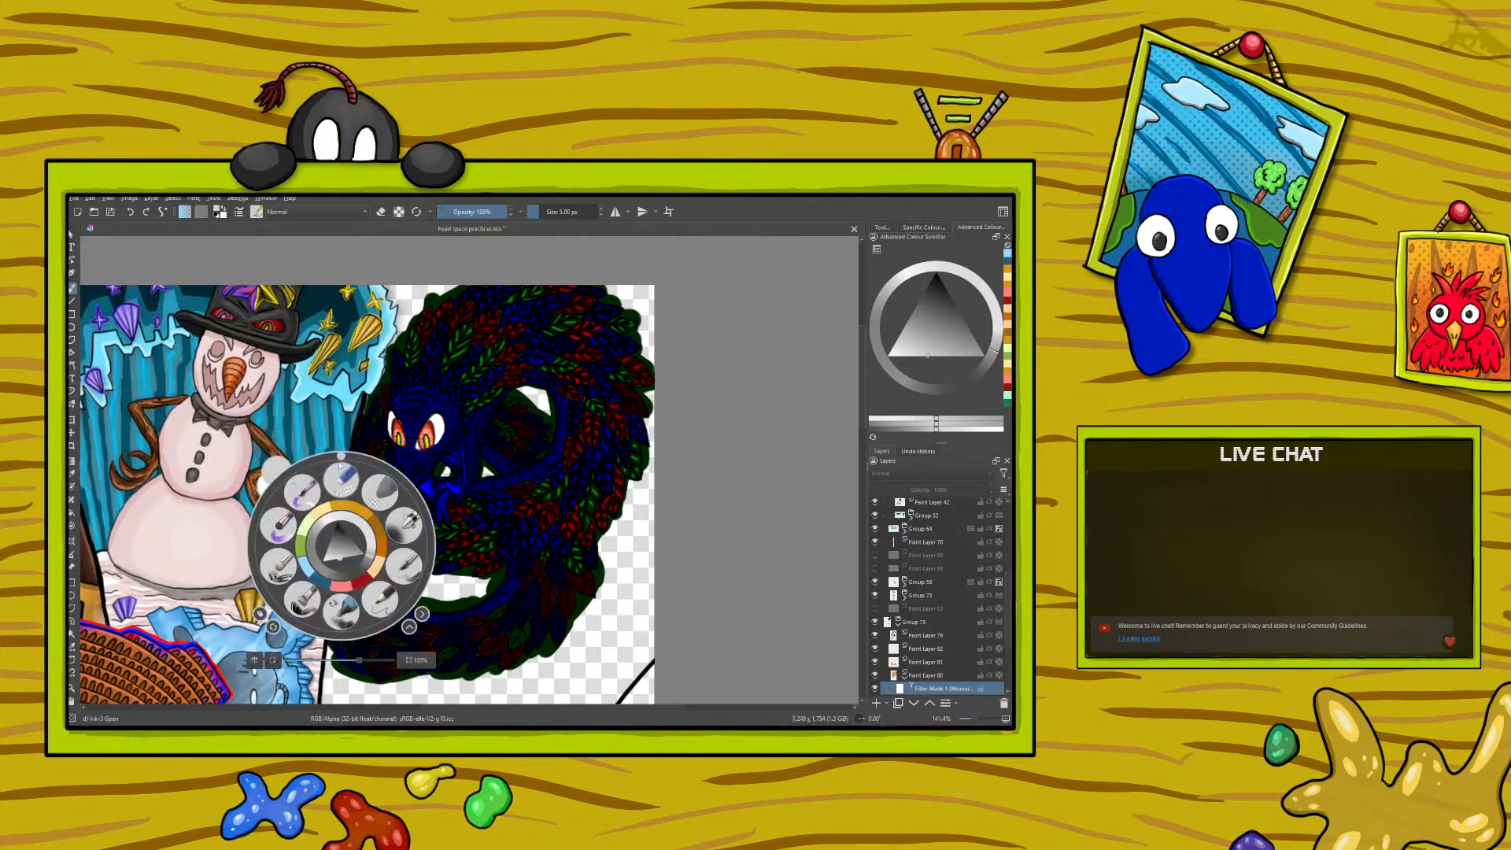
click(341, 560)
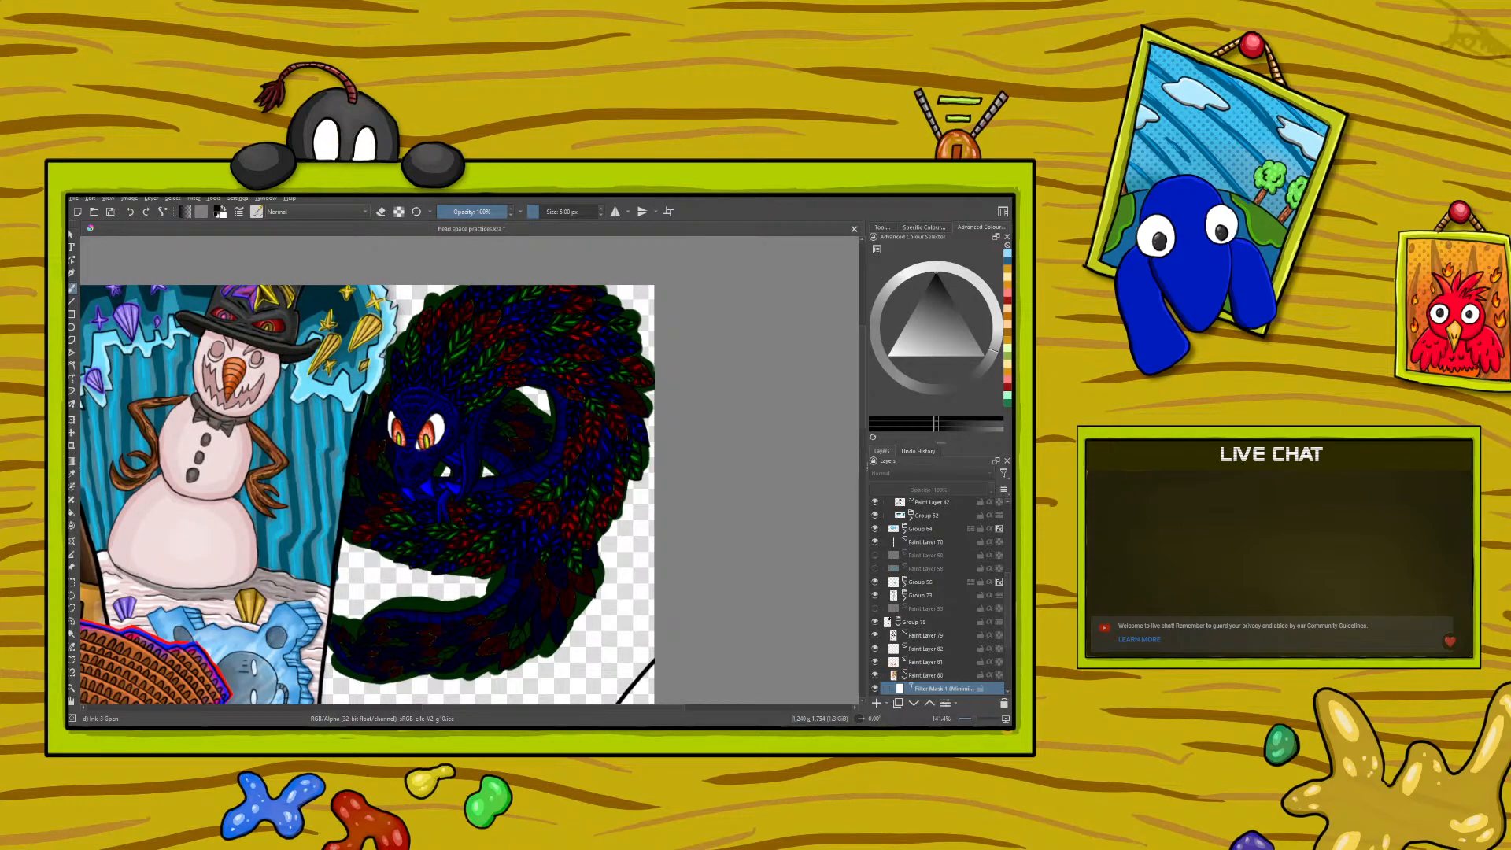
drag(540, 217, 563, 215)
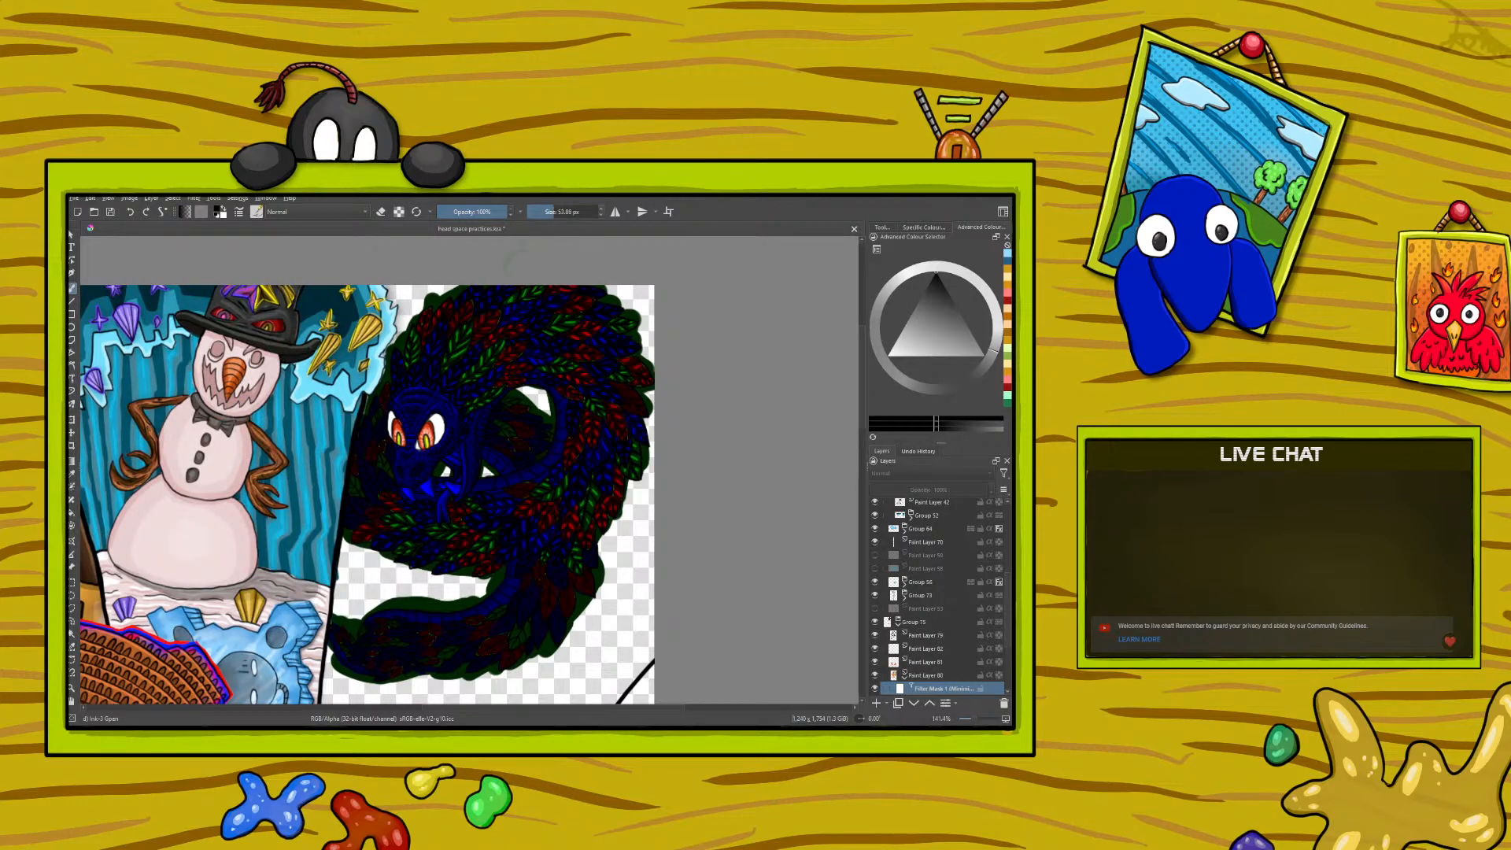
drag(405, 381, 421, 365)
right_click(453, 360)
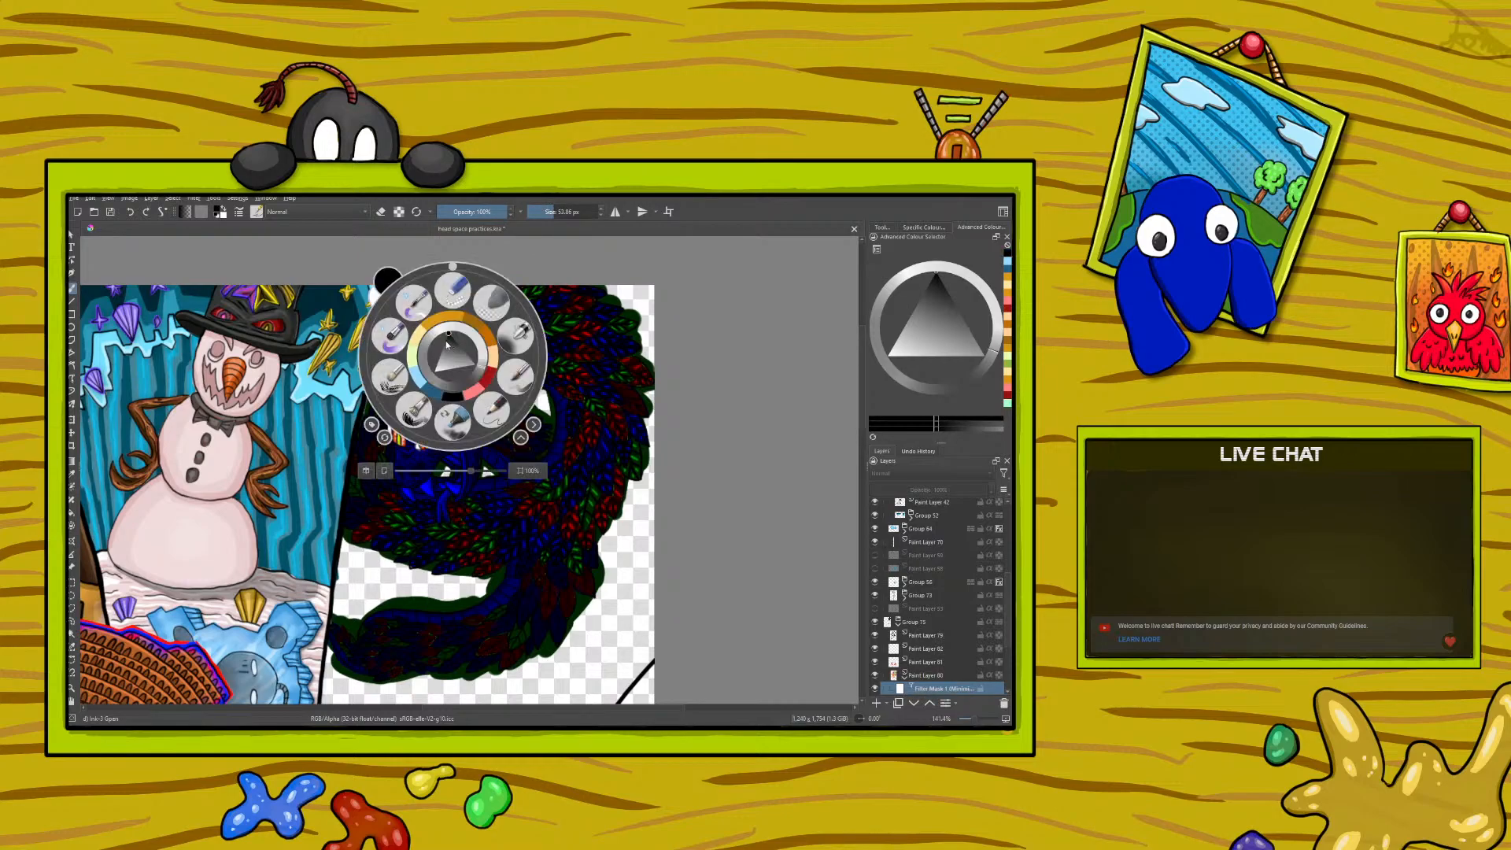
click(439, 360)
right_click(516, 323)
mouse_move(436, 362)
mouse_down()
mouse_move(441, 329)
mouse_move(415, 371)
mouse_move(398, 354)
mouse_move(449, 337)
mouse_move(463, 381)
mouse_move(484, 357)
mouse_move(482, 318)
mouse_move(455, 307)
mouse_move(411, 325)
mouse_move(397, 390)
mouse_move(399, 410)
mouse_move(419, 411)
mouse_move(415, 455)
mouse_move(438, 403)
mouse_move(440, 425)
mouse_move(414, 479)
mouse_move(397, 459)
mouse_move(424, 480)
mouse_move(408, 487)
mouse_move(452, 441)
mouse_move(463, 483)
mouse_move(478, 394)
mouse_move(540, 325)
mouse_move(526, 340)
mouse_move(602, 370)
mouse_move(610, 465)
mouse_move(546, 528)
mouse_move(543, 476)
mouse_move(464, 527)
mouse_move(391, 512)
mouse_move(425, 500)
mouse_move(386, 481)
mouse_move(358, 512)
mouse_move(393, 374)
mouse_move(457, 417)
mouse_move(546, 436)
mouse_move(527, 582)
mouse_move(551, 575)
mouse_move(519, 630)
mouse_move(394, 639)
mouse_move(425, 657)
mouse_move(378, 673)
mouse_move(346, 646)
mouse_up()
mouse_move(625, 492)
mouse_down()
mouse_move(611, 360)
mouse_move(595, 320)
mouse_move(623, 415)
mouse_move(549, 295)
mouse_up()
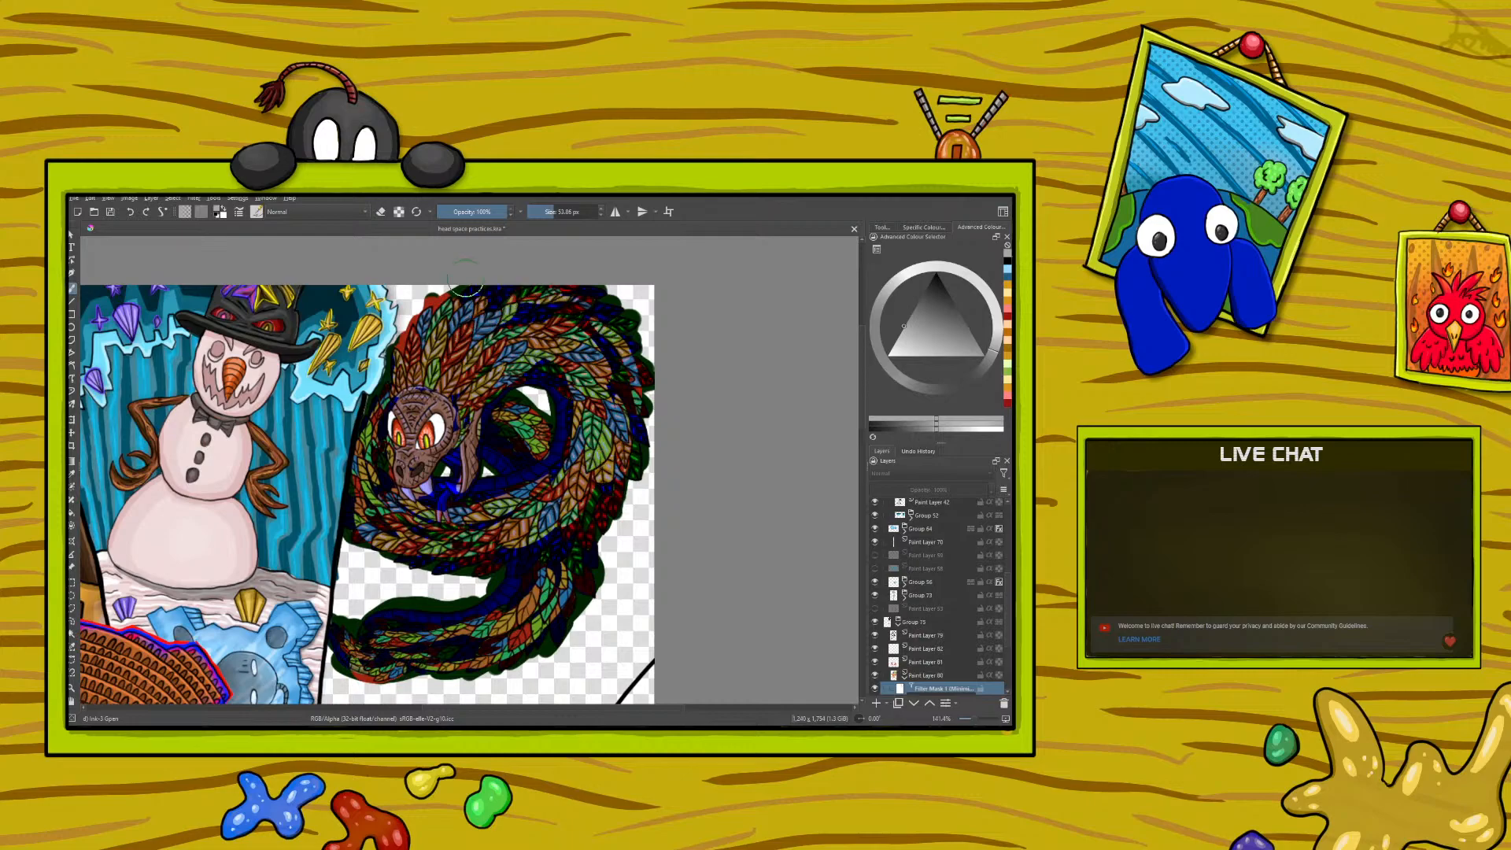
- Repaint the filter mask over the serpent's face in white and black to restore the face's original colours
right_click(368, 425)
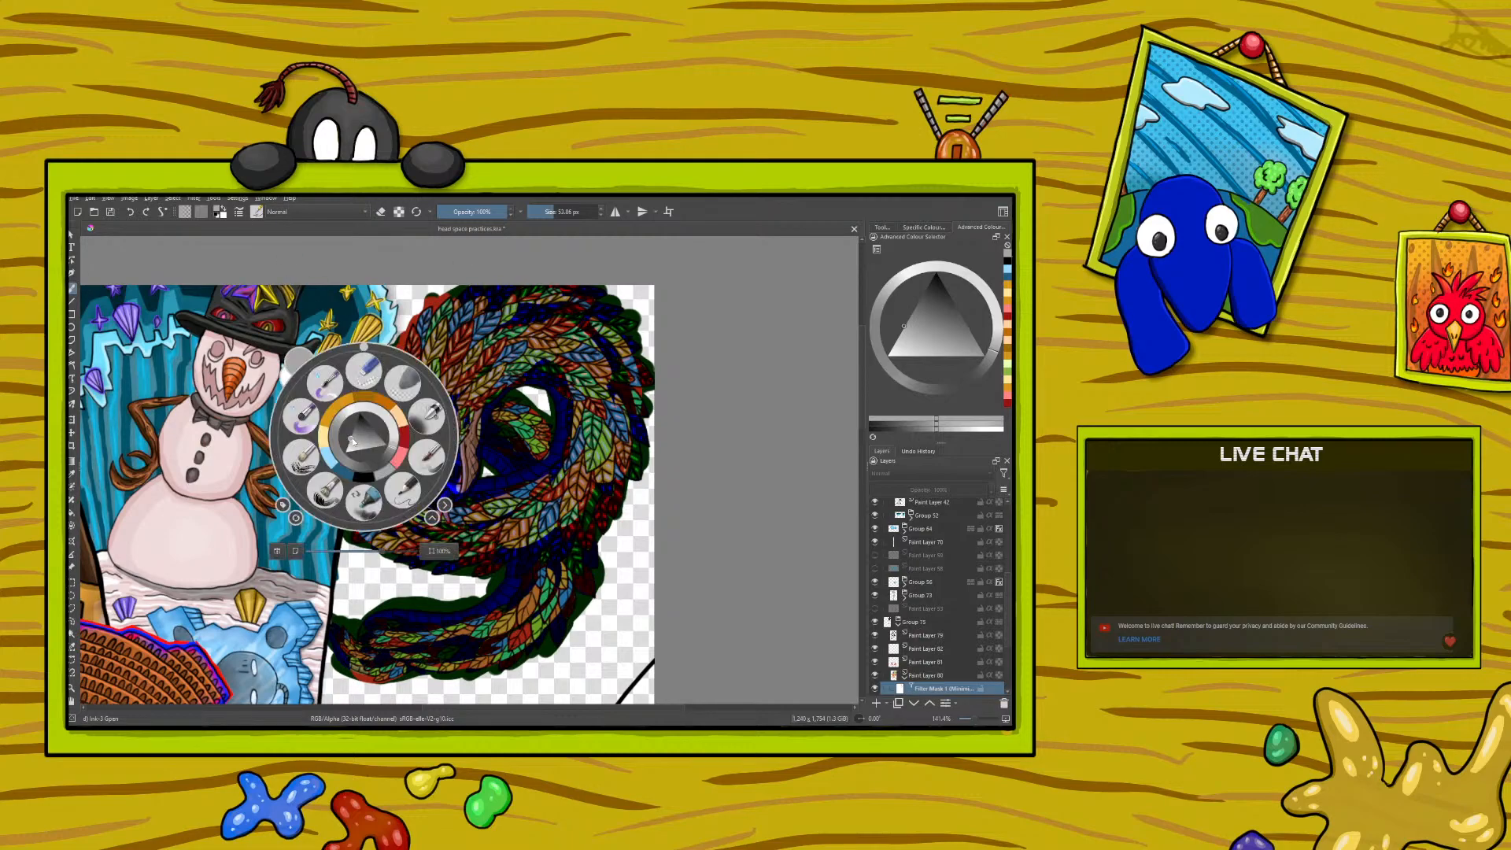
click(345, 454)
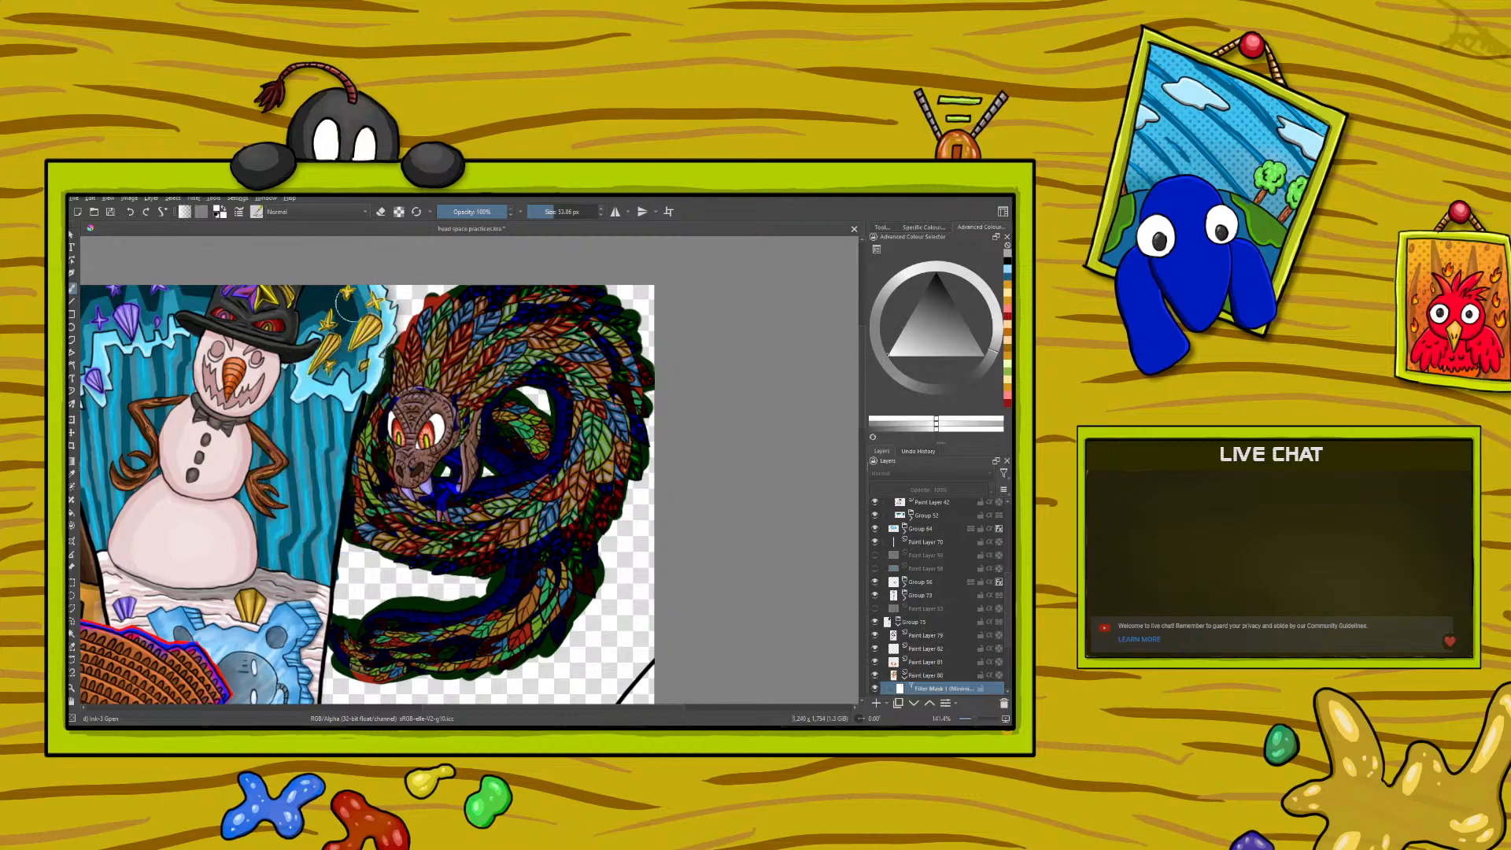
right_click(406, 422)
mouse_move(387, 433)
mouse_down()
mouse_move(405, 396)
mouse_move(403, 477)
mouse_move(453, 405)
mouse_move(427, 400)
mouse_up()
right_click(384, 322)
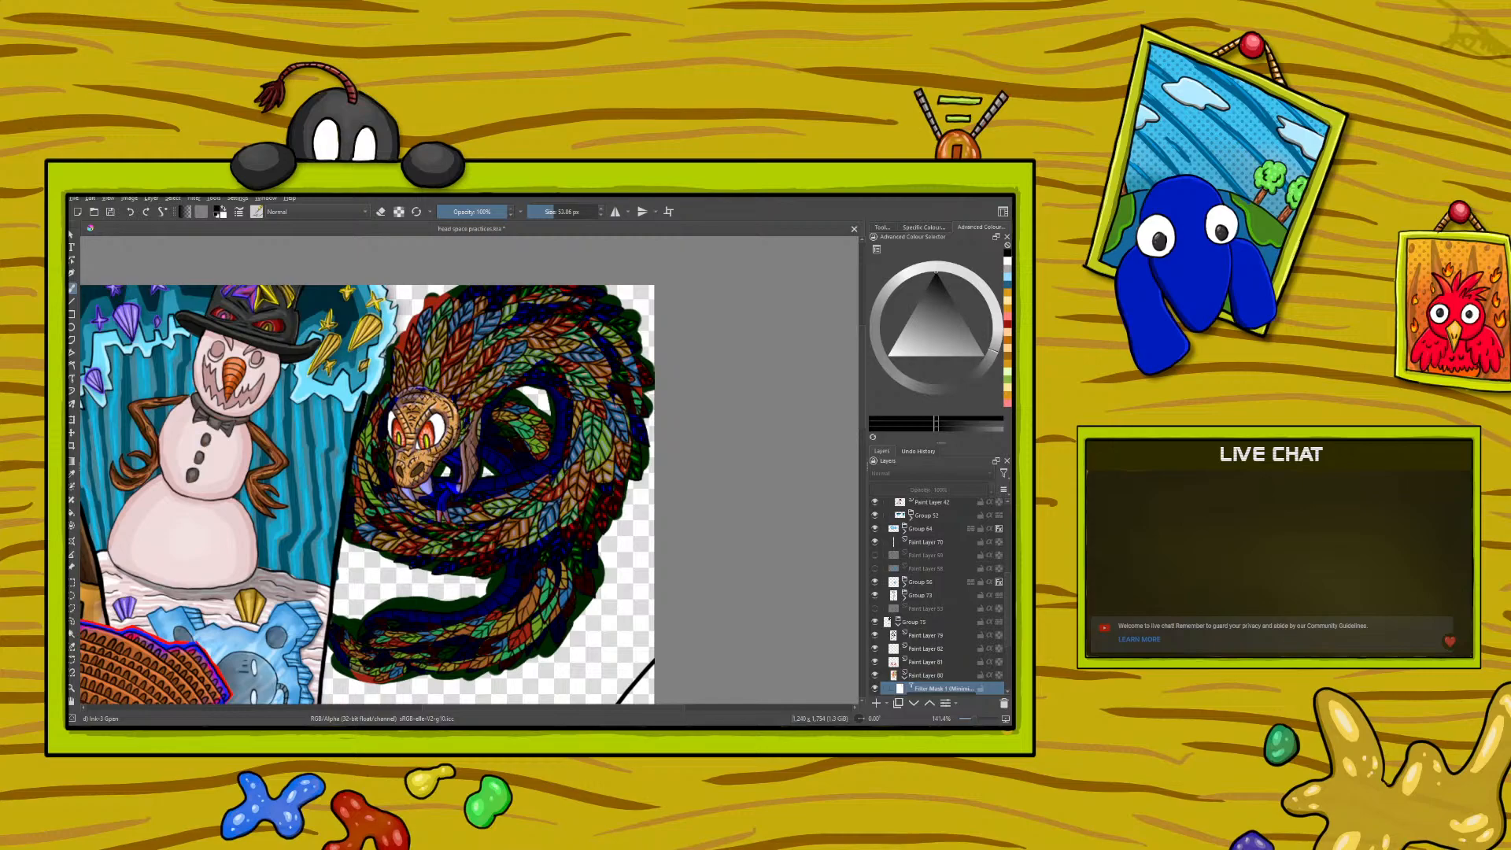
- Blend the filter mask's painted edges across the serpent's body and tail with an enlarged Blender Basic brush
click(257, 211)
click(423, 307)
click(422, 311)
click(544, 213)
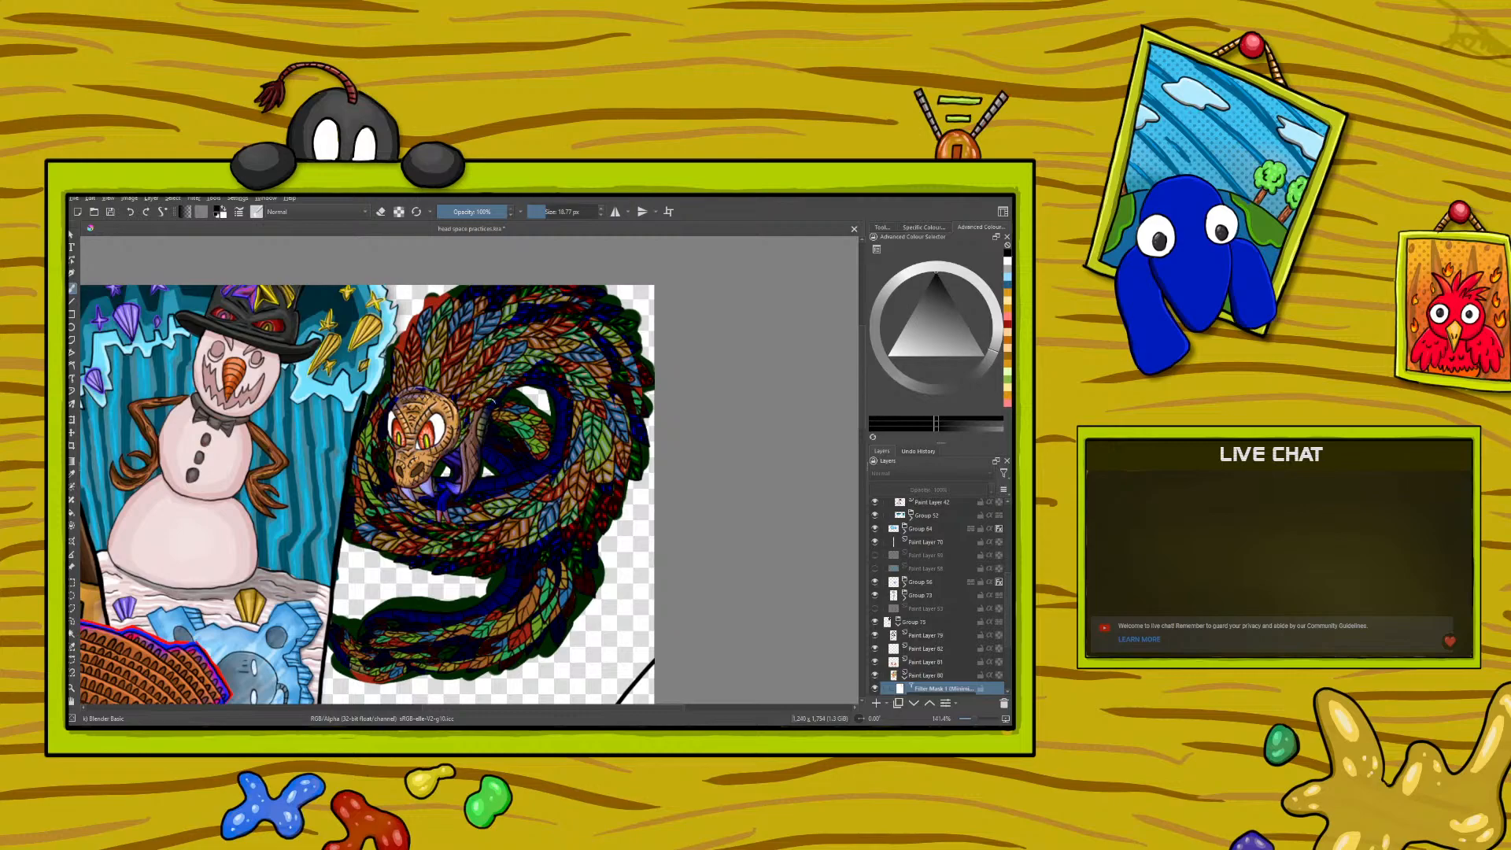
drag(547, 208, 553, 208)
mouse_move(535, 377)
mouse_down()
mouse_move(577, 433)
mouse_move(556, 371)
mouse_move(543, 448)
mouse_move(553, 369)
mouse_move(523, 476)
mouse_move(436, 493)
mouse_move(442, 528)
mouse_move(448, 494)
mouse_move(374, 463)
mouse_up()
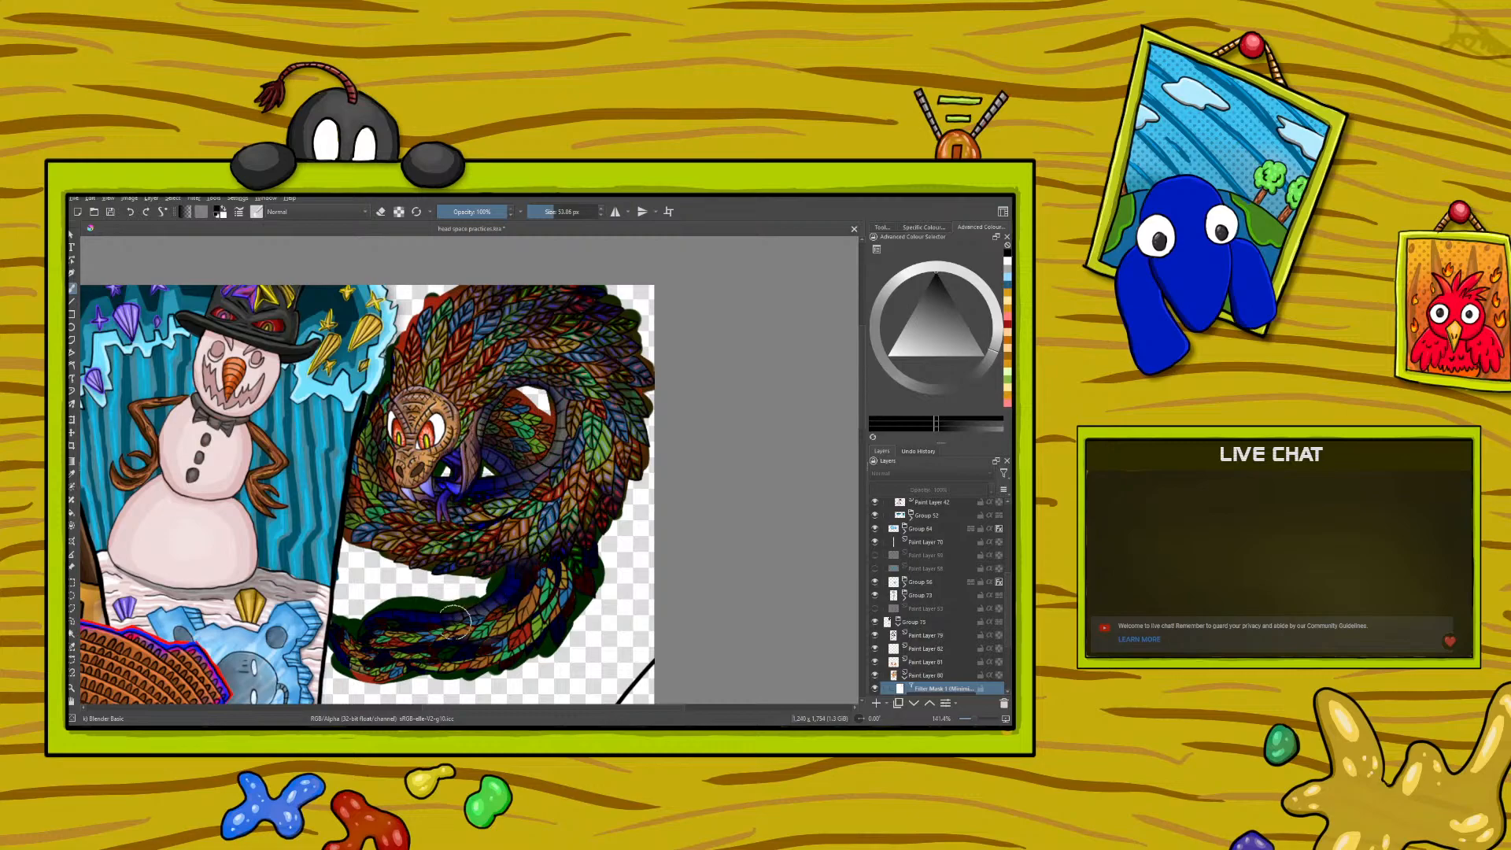
mouse_move(384, 637)
mouse_down()
mouse_move(439, 640)
mouse_move(509, 593)
mouse_move(507, 610)
mouse_move(541, 553)
mouse_move(539, 604)
mouse_move(567, 562)
mouse_move(566, 588)
mouse_move(582, 565)
mouse_move(581, 582)
mouse_move(588, 541)
mouse_move(586, 595)
mouse_move(557, 600)
mouse_move(567, 567)
mouse_move(565, 614)
mouse_move(555, 594)
mouse_move(562, 583)
mouse_move(561, 633)
mouse_move(551, 602)
mouse_move(537, 630)
mouse_move(474, 663)
mouse_move(459, 657)
mouse_move(491, 632)
mouse_move(417, 655)
mouse_move(344, 638)
mouse_move(361, 660)
mouse_move(398, 646)
mouse_move(403, 635)
mouse_move(372, 631)
mouse_move(393, 607)
mouse_move(481, 602)
mouse_move(446, 618)
mouse_move(495, 593)
mouse_move(429, 625)
mouse_move(480, 612)
mouse_move(368, 611)
mouse_move(464, 609)
mouse_move(427, 618)
mouse_move(444, 628)
mouse_move(537, 554)
mouse_move(491, 630)
mouse_move(534, 589)
mouse_move(482, 633)
mouse_move(444, 658)
mouse_up()
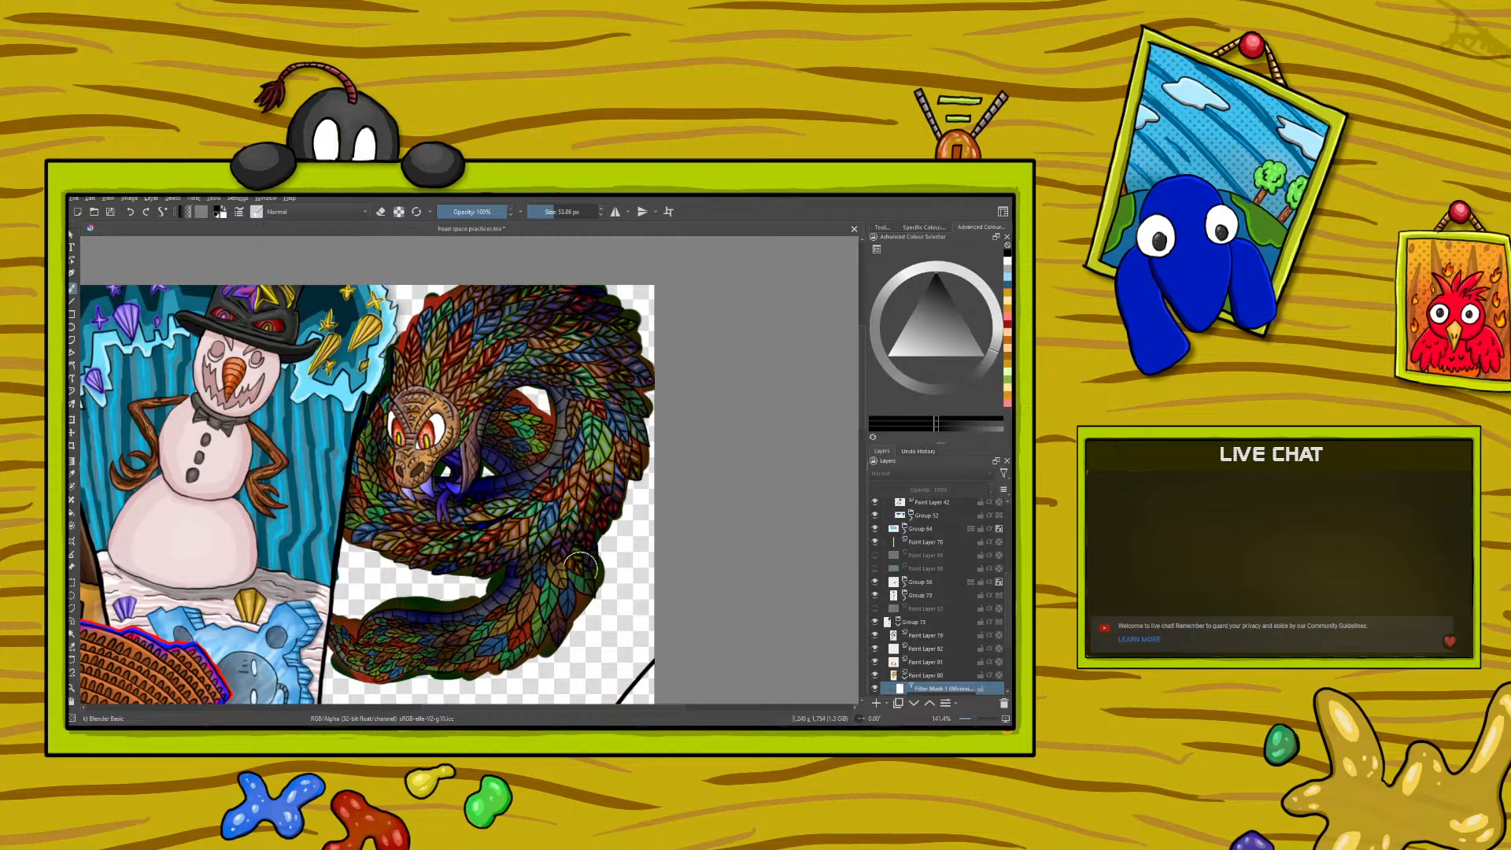
drag(587, 559, 589, 557)
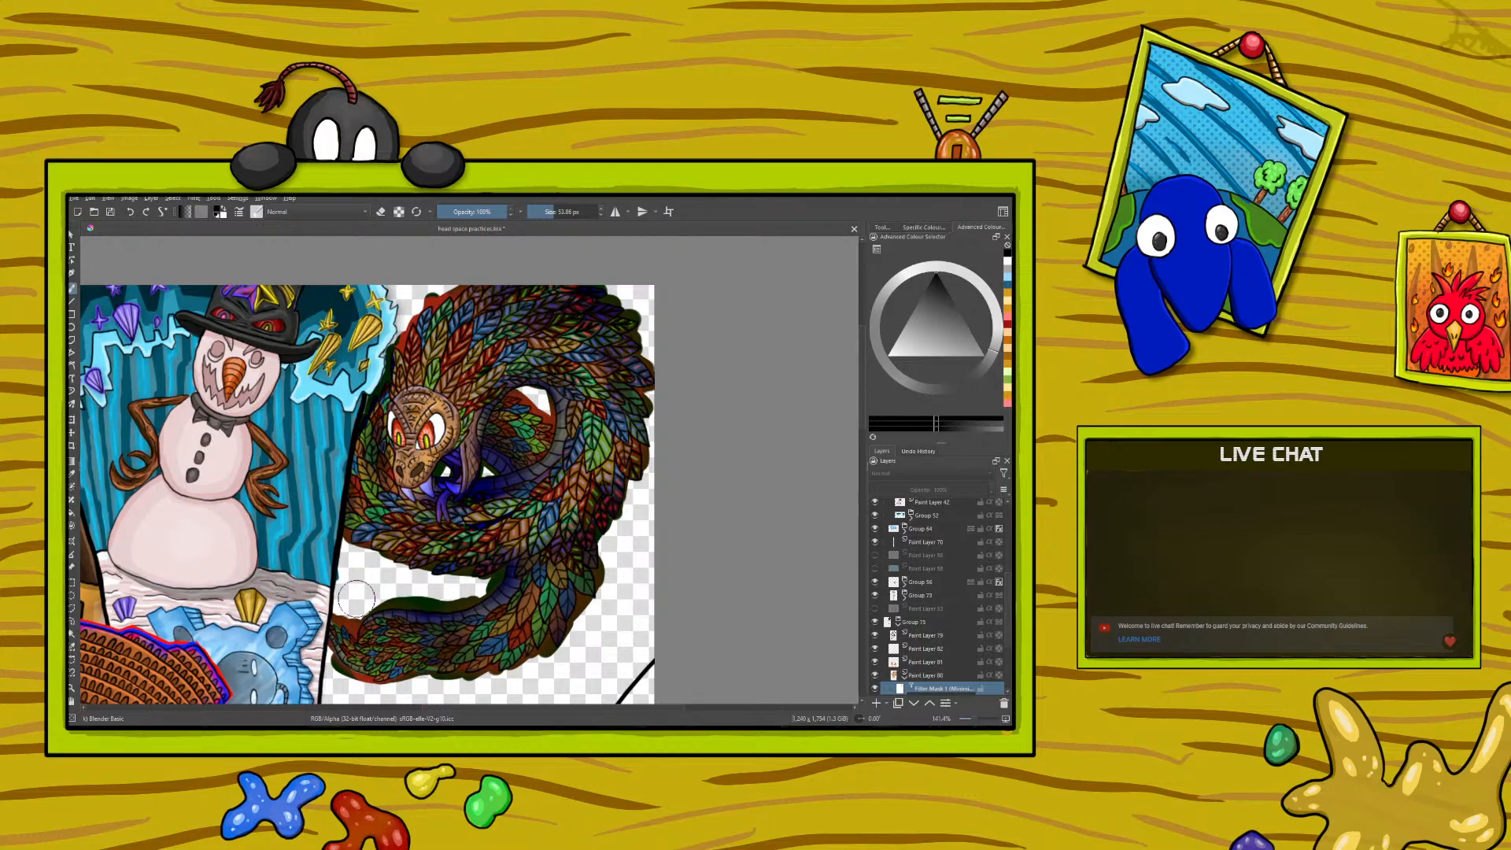
- Enlarge the blending brush further and switch the painting colour to white
right_click(259, 515)
mouse_move(259, 431)
mouse_down()
mouse_move(225, 445)
mouse_move(192, 505)
mouse_move(206, 575)
mouse_move(283, 548)
mouse_move(252, 592)
mouse_move(207, 575)
mouse_move(189, 544)
mouse_move(204, 509)
mouse_up()
click(220, 352)
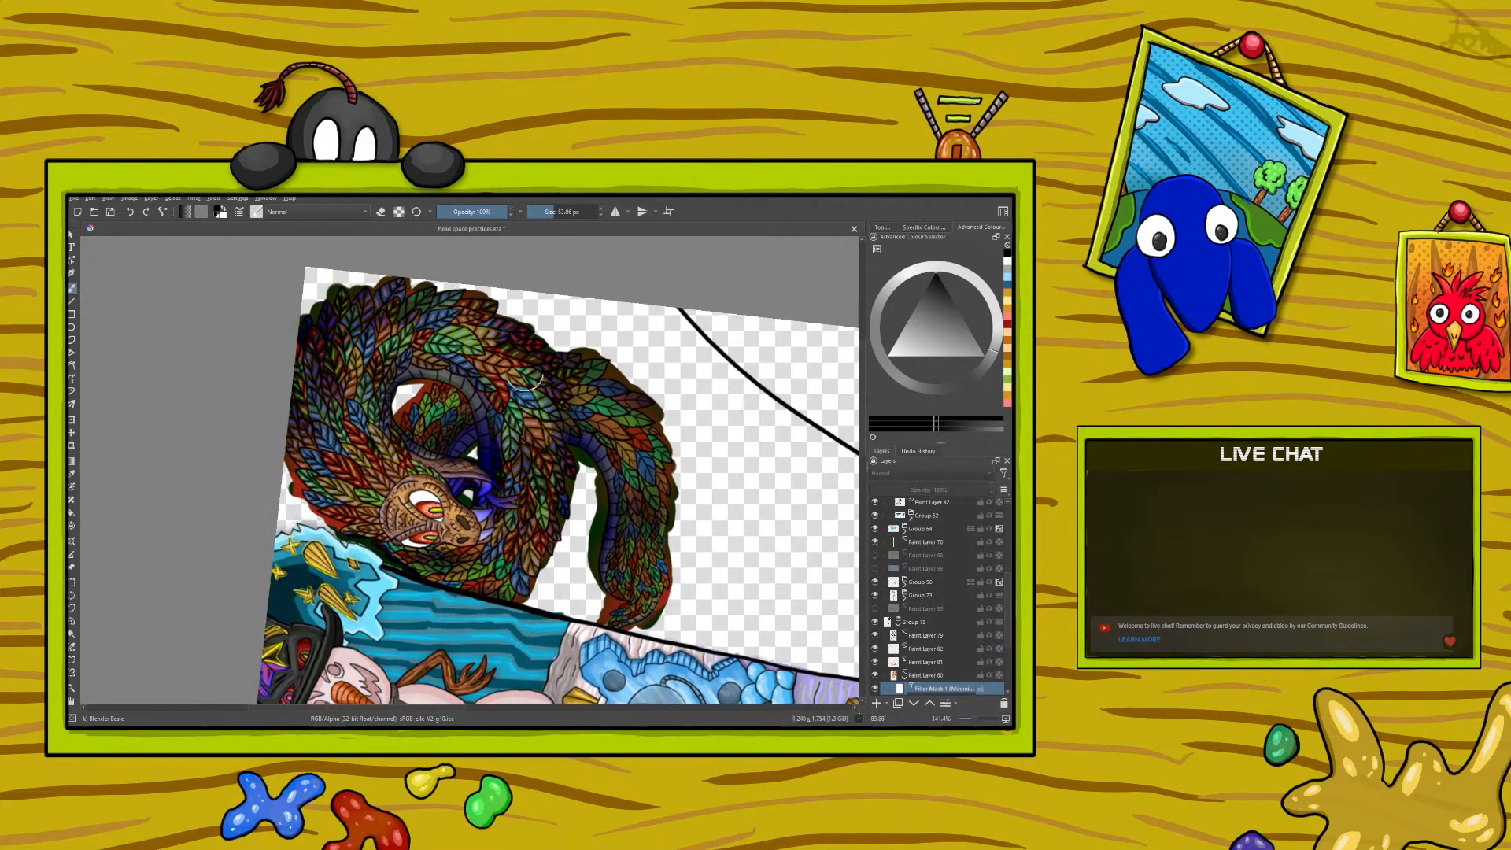
click(556, 212)
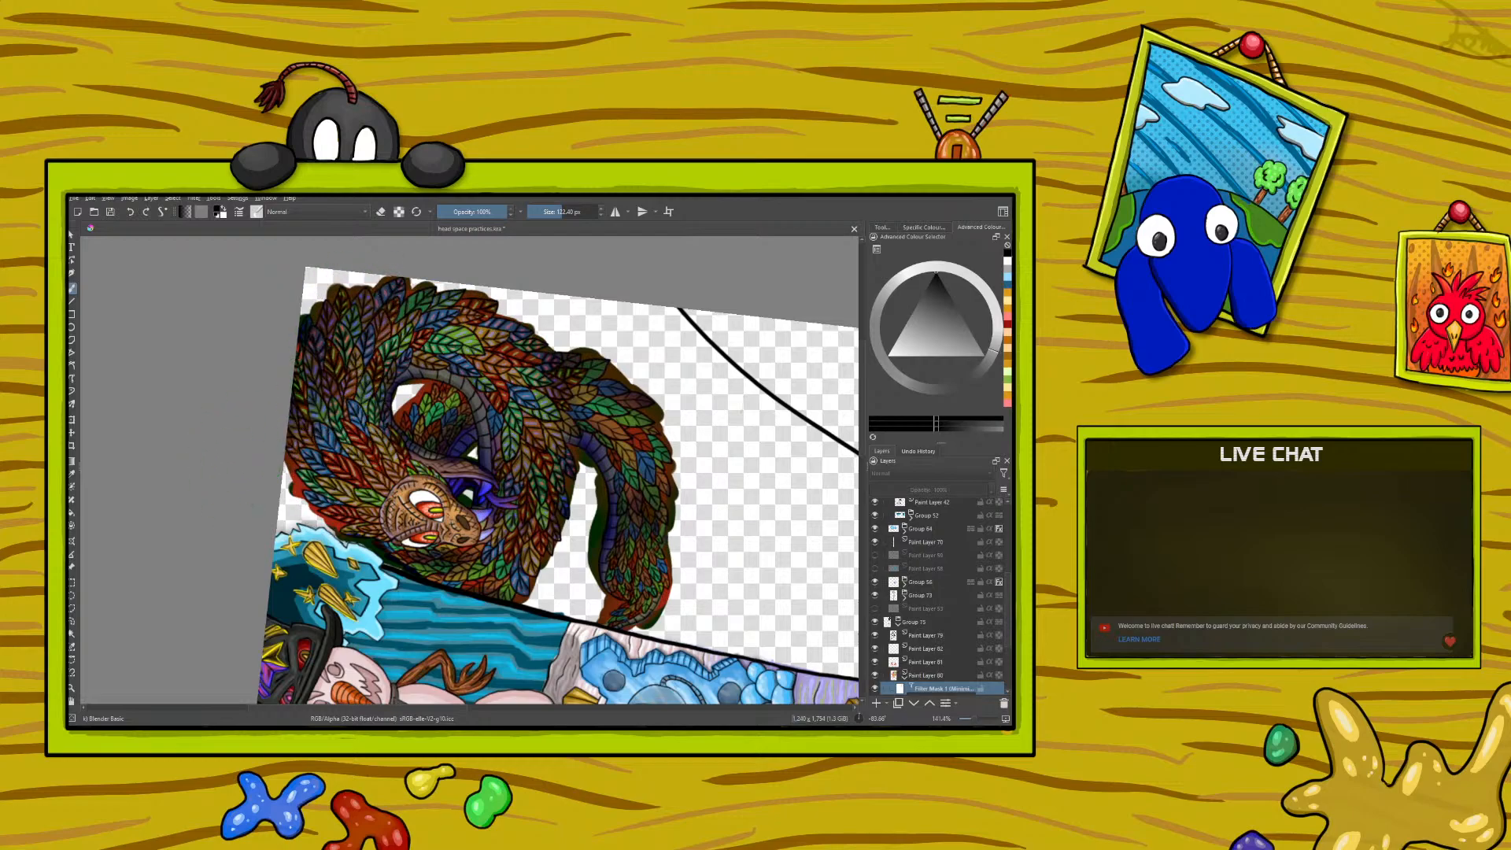
right_click(228, 475)
key(x)
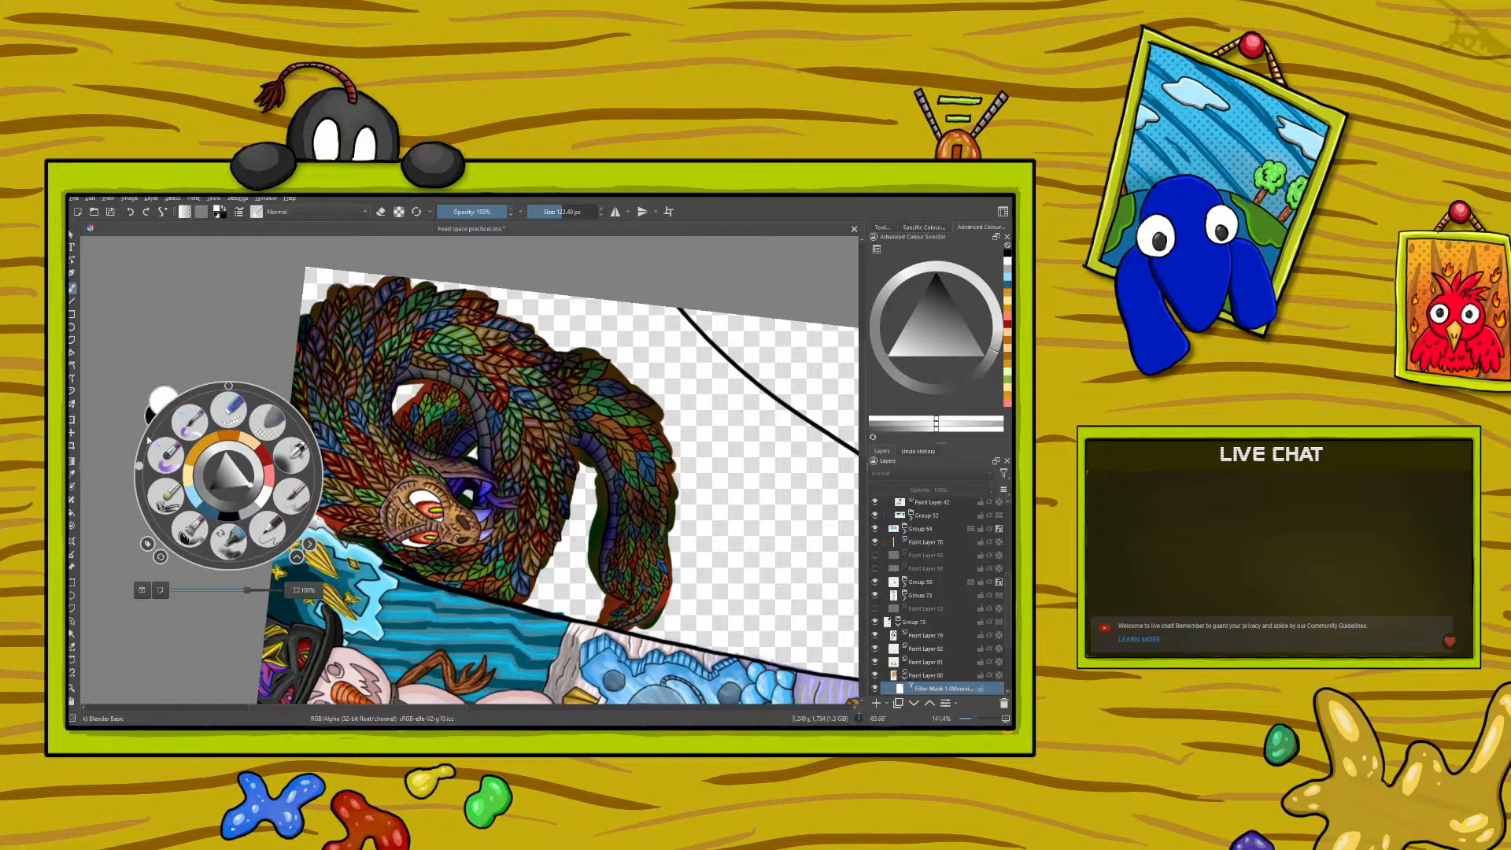
- Compare the whole serpent with the Minimise Channel filter mask hidden and shown
drag(140, 470, 275, 303)
drag(977, 718, 974, 719)
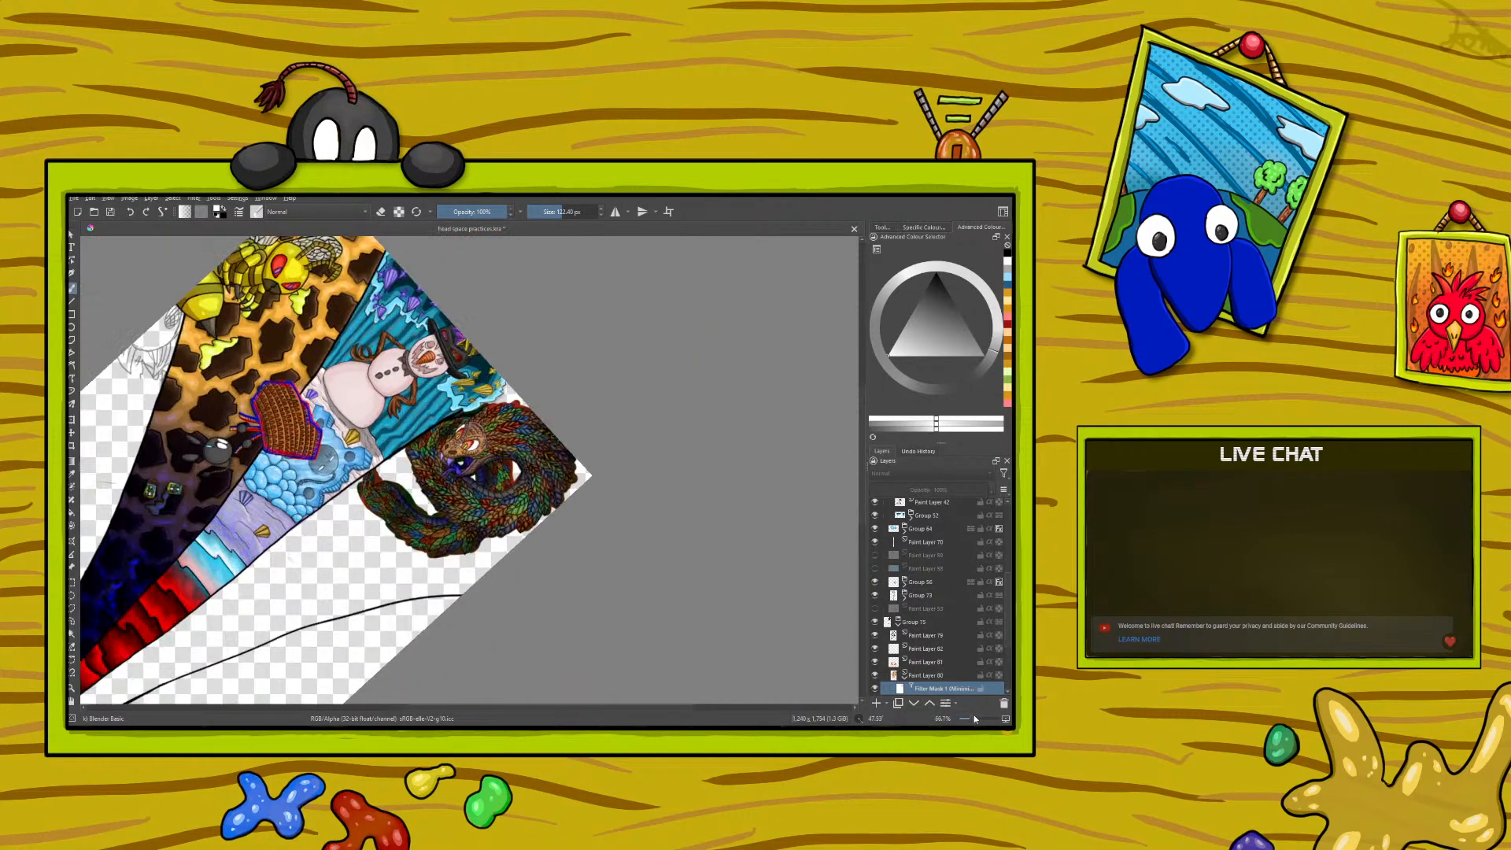
click(875, 690)
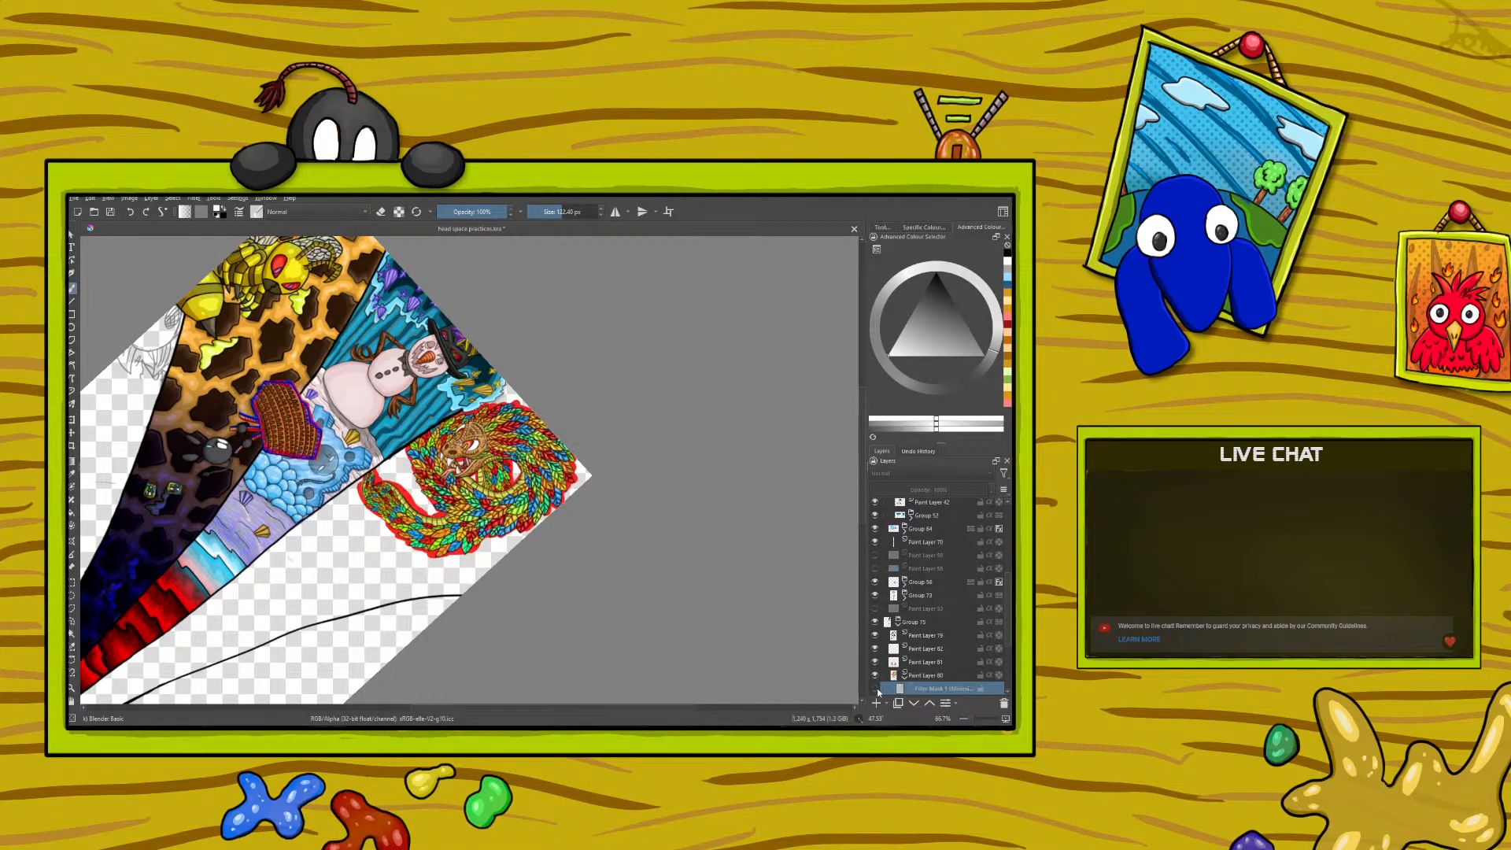
click(876, 689)
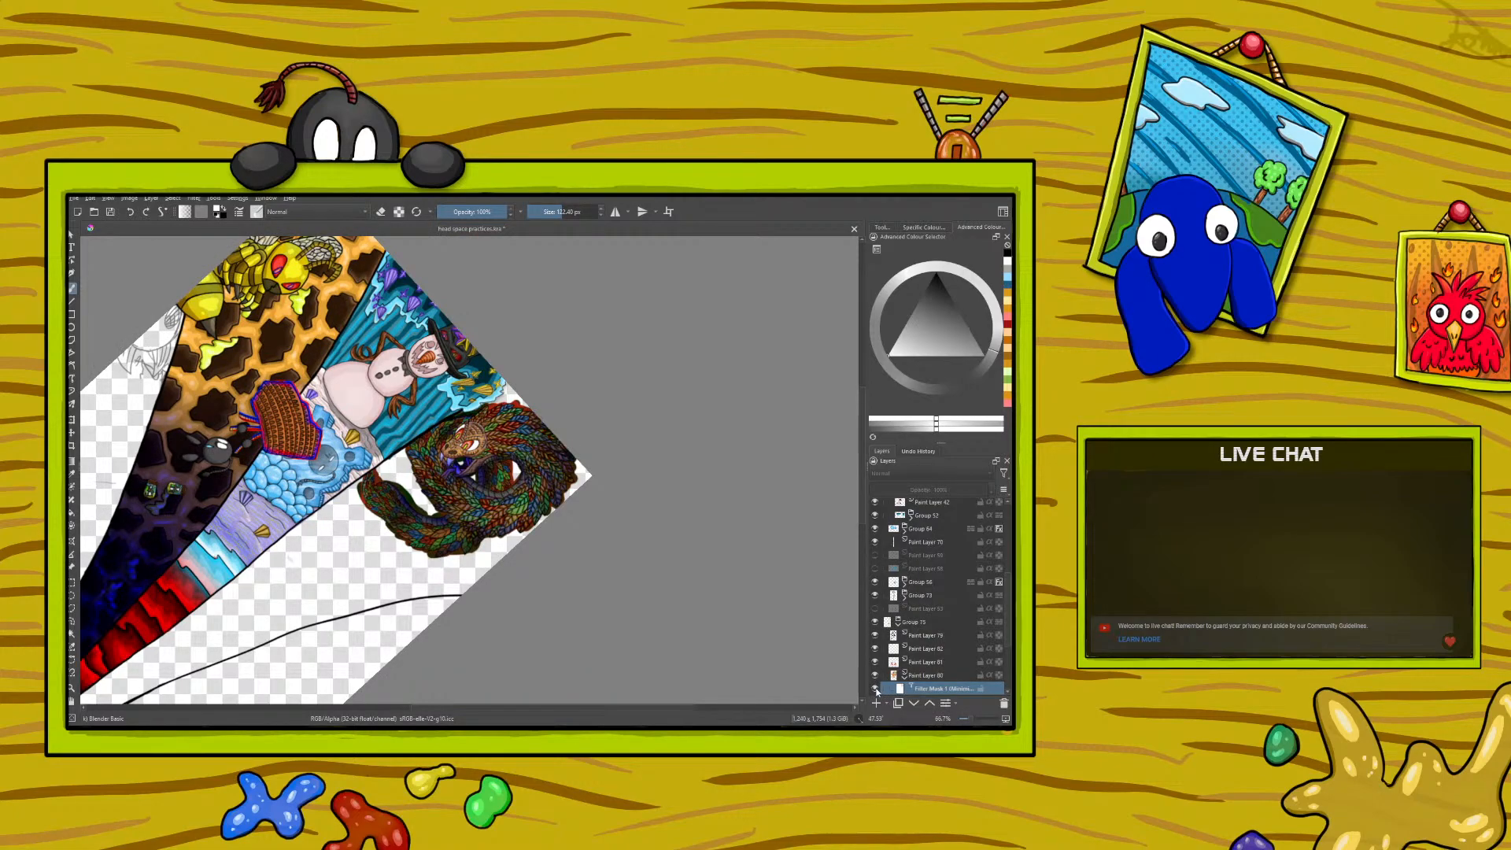
click(876, 689)
click(877, 690)
click(876, 690)
click(876, 690)
click(876, 690)
click(876, 689)
click(876, 690)
click(876, 689)
- Paint black over the filter mask with an ink brush along the serpent's coils and tail to restore the bright feather colours
right_click(304, 456)
click(313, 457)
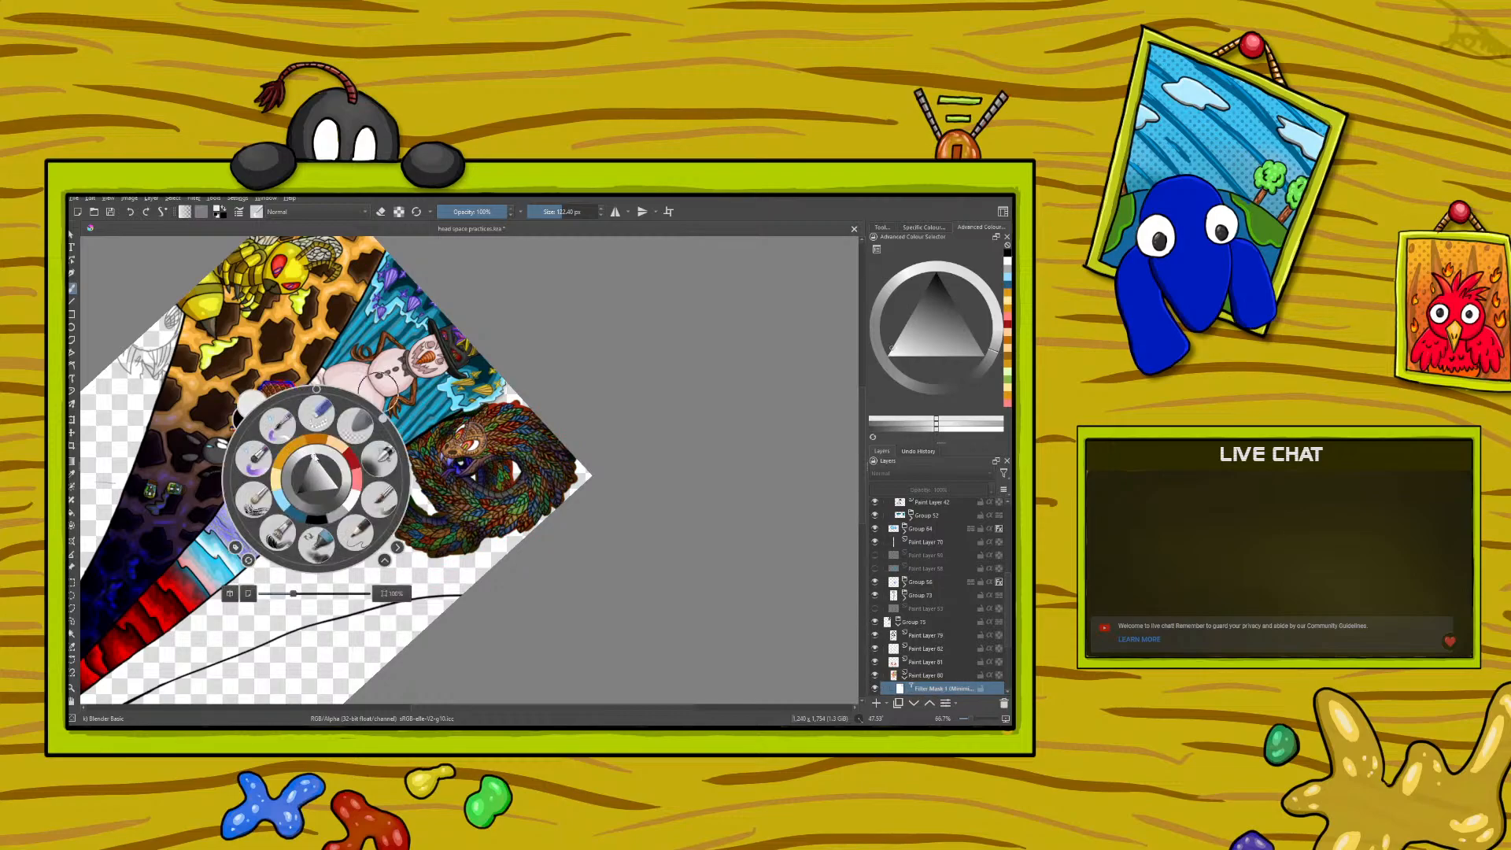
click(315, 517)
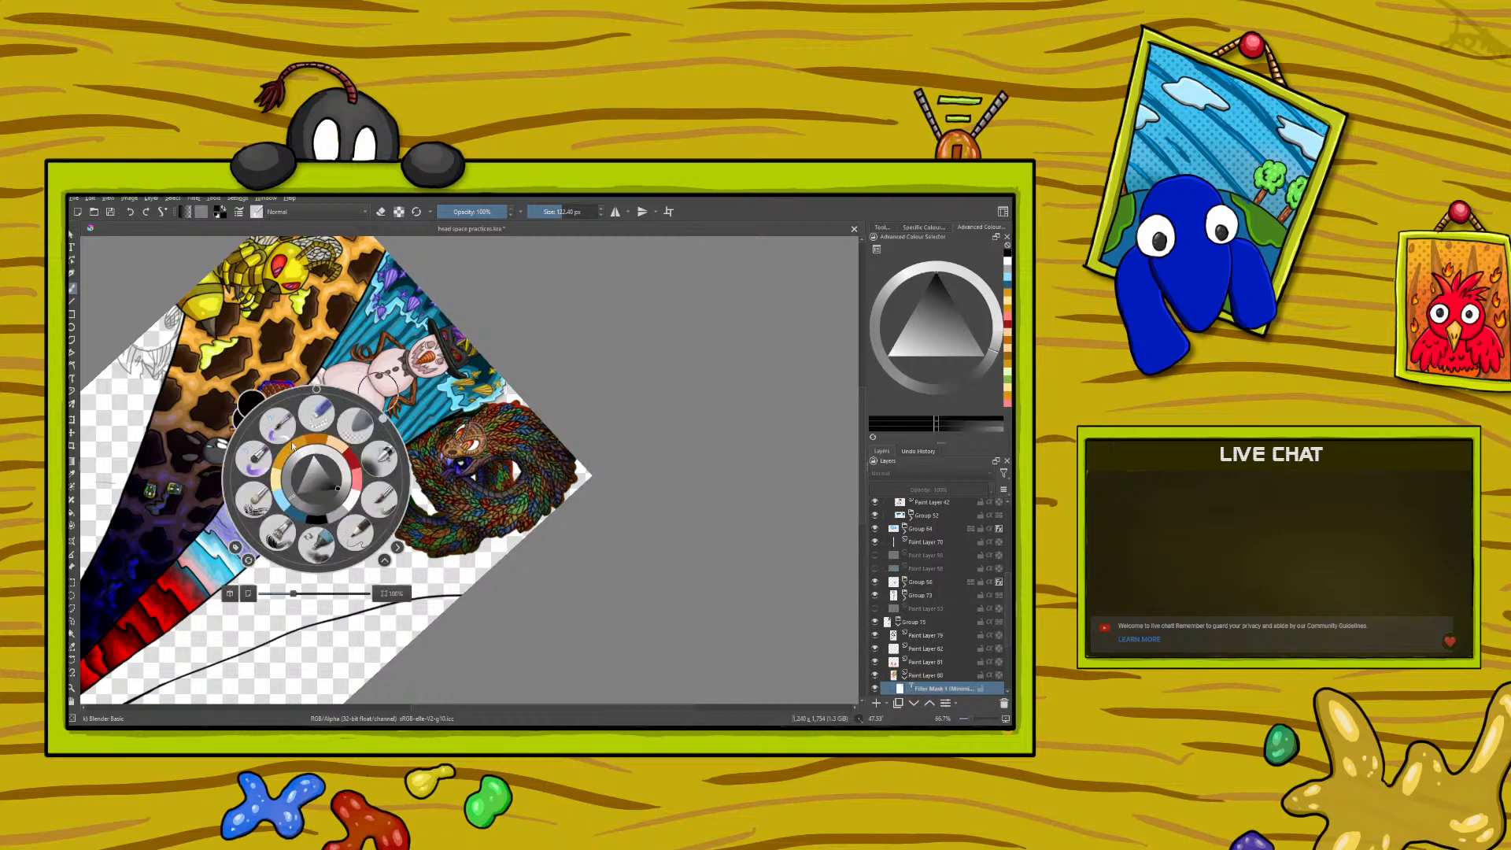
drag(335, 489, 333, 482)
click(267, 369)
click(256, 211)
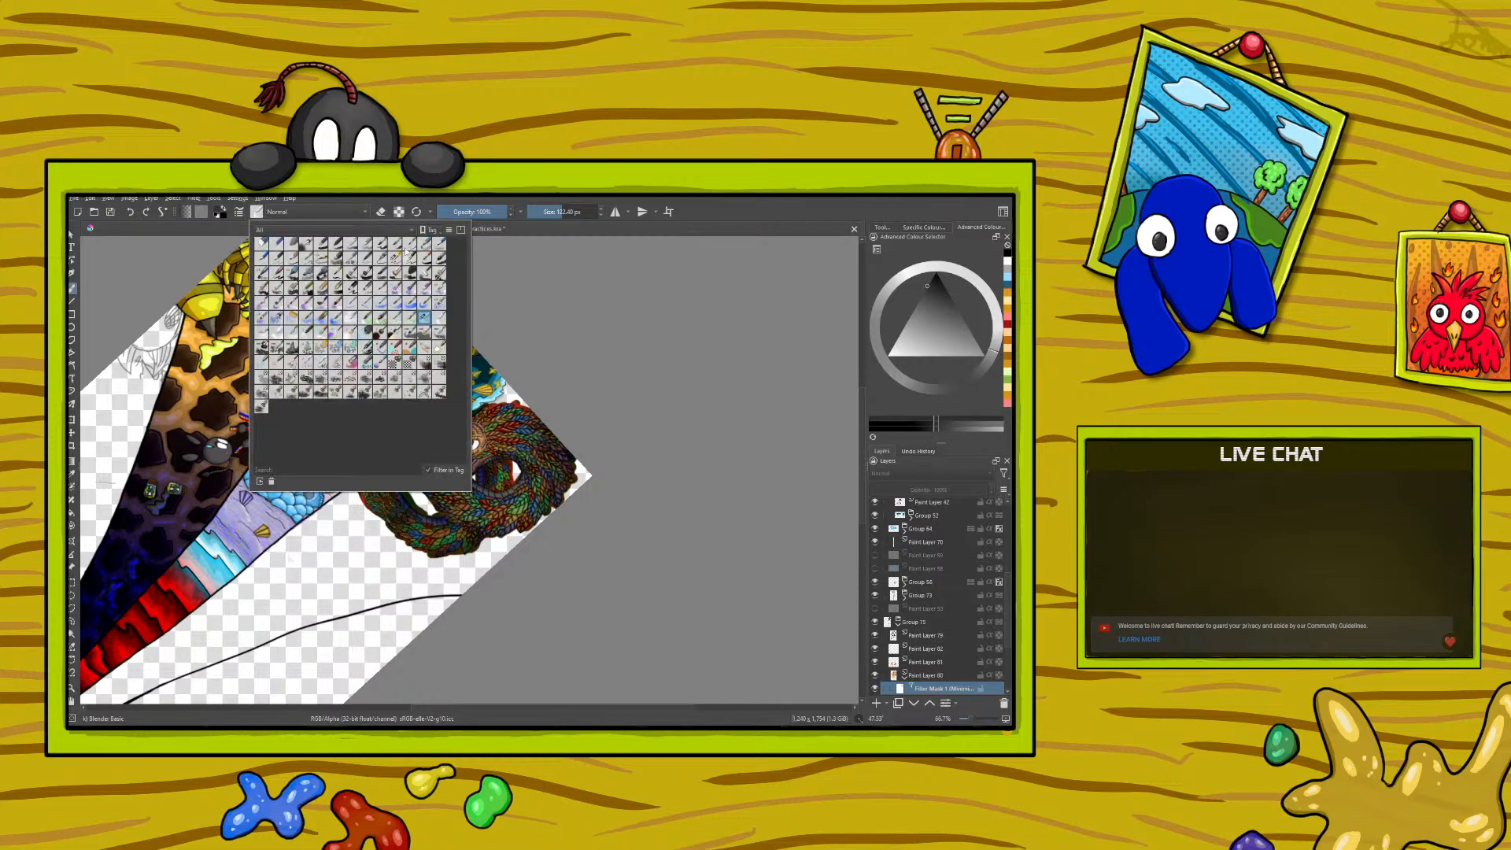
click(396, 258)
right_click(518, 450)
click(430, 328)
mouse_move(510, 425)
mouse_down()
mouse_move(517, 415)
mouse_move(540, 456)
mouse_up()
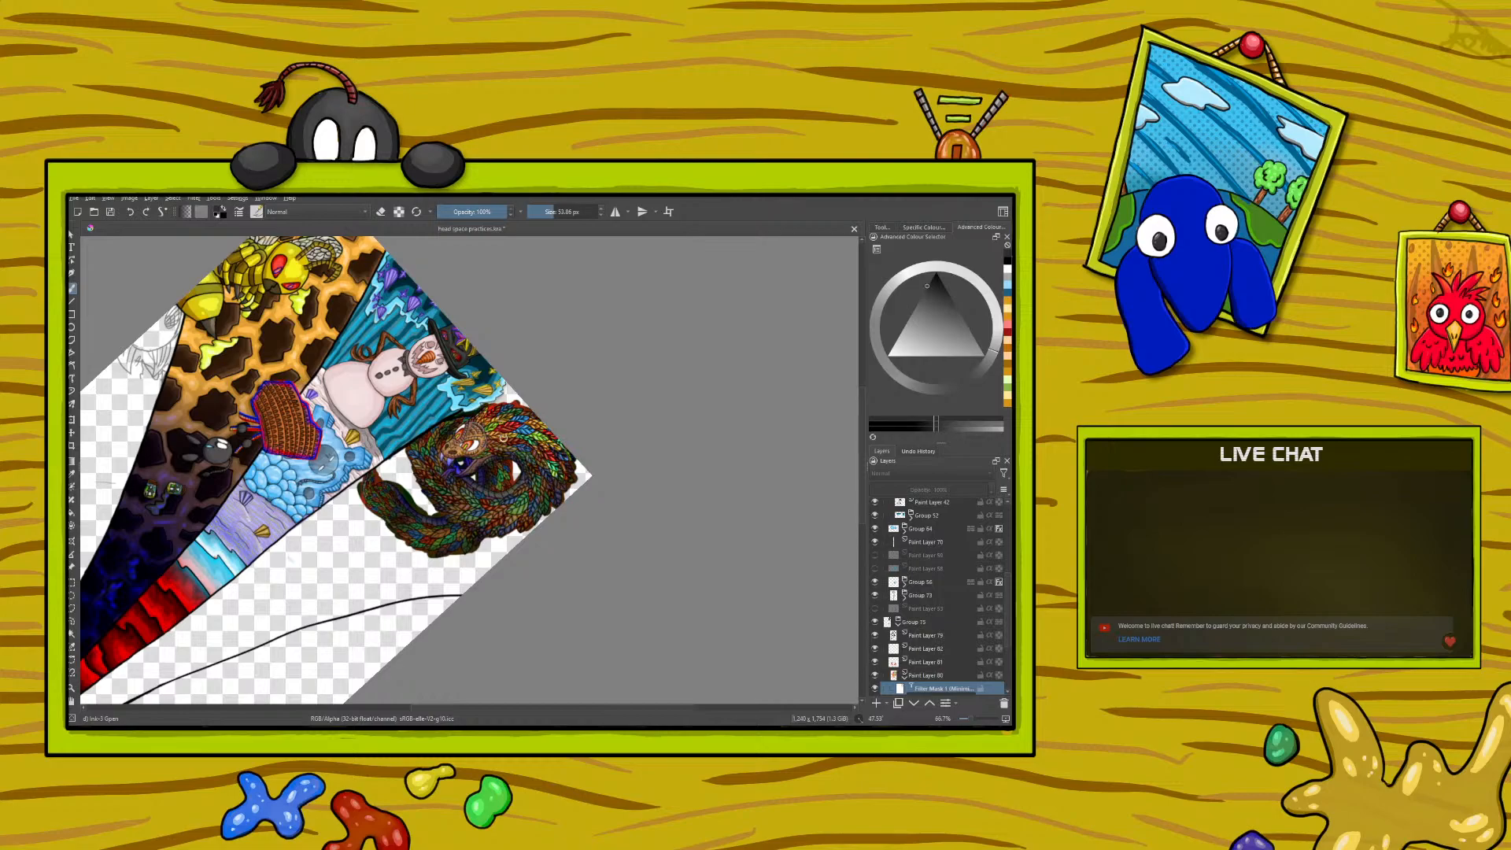
mouse_move(513, 423)
mouse_down()
mouse_move(541, 485)
mouse_move(547, 461)
mouse_up()
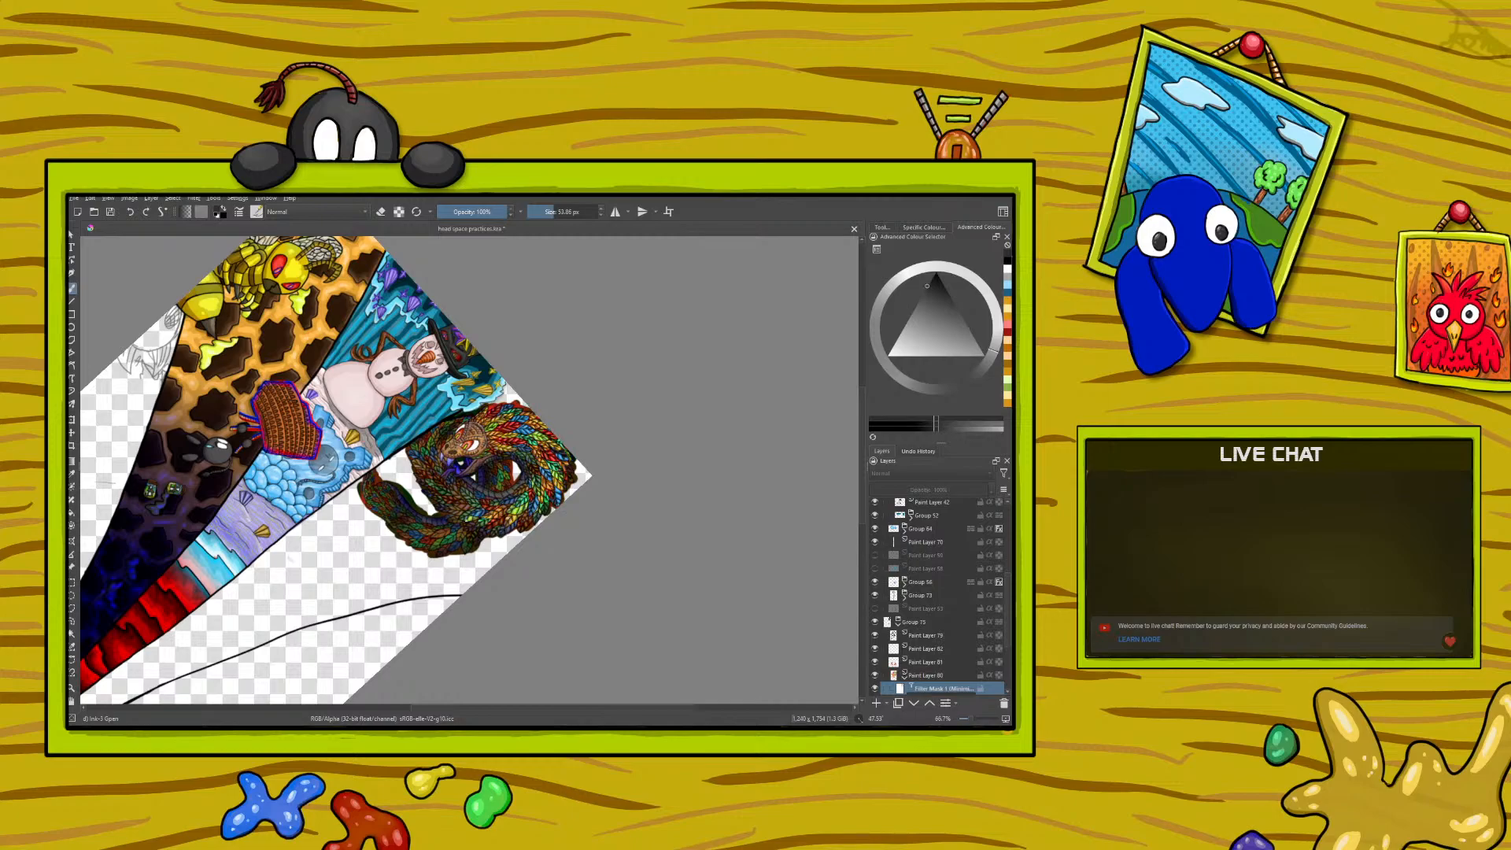
drag(437, 494, 415, 442)
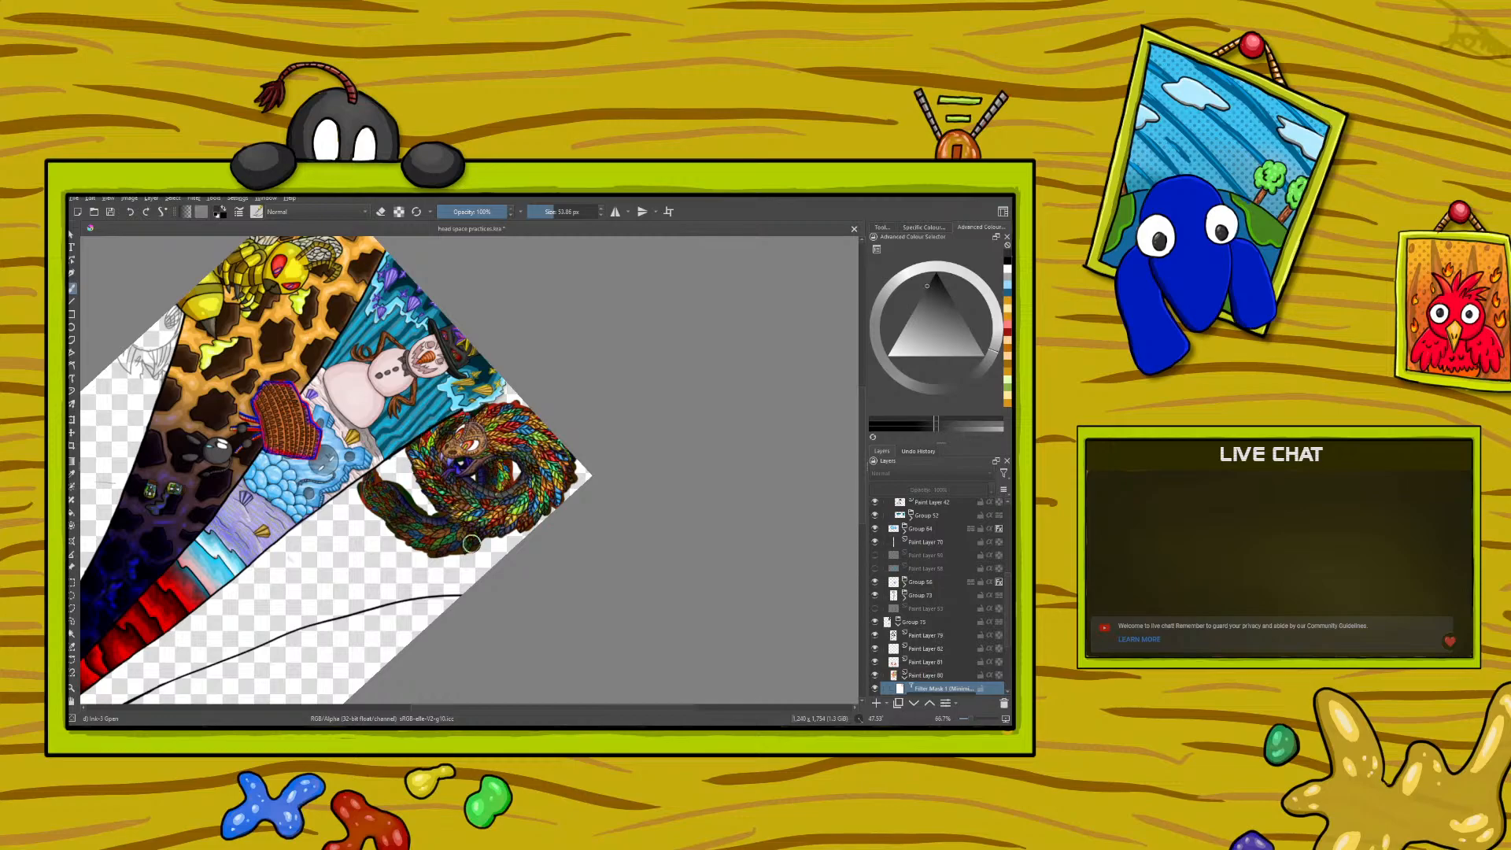
mouse_move(434, 553)
mouse_down()
mouse_move(458, 532)
mouse_move(403, 526)
mouse_move(385, 497)
mouse_move(379, 511)
mouse_move(373, 470)
mouse_move(398, 508)
mouse_up()
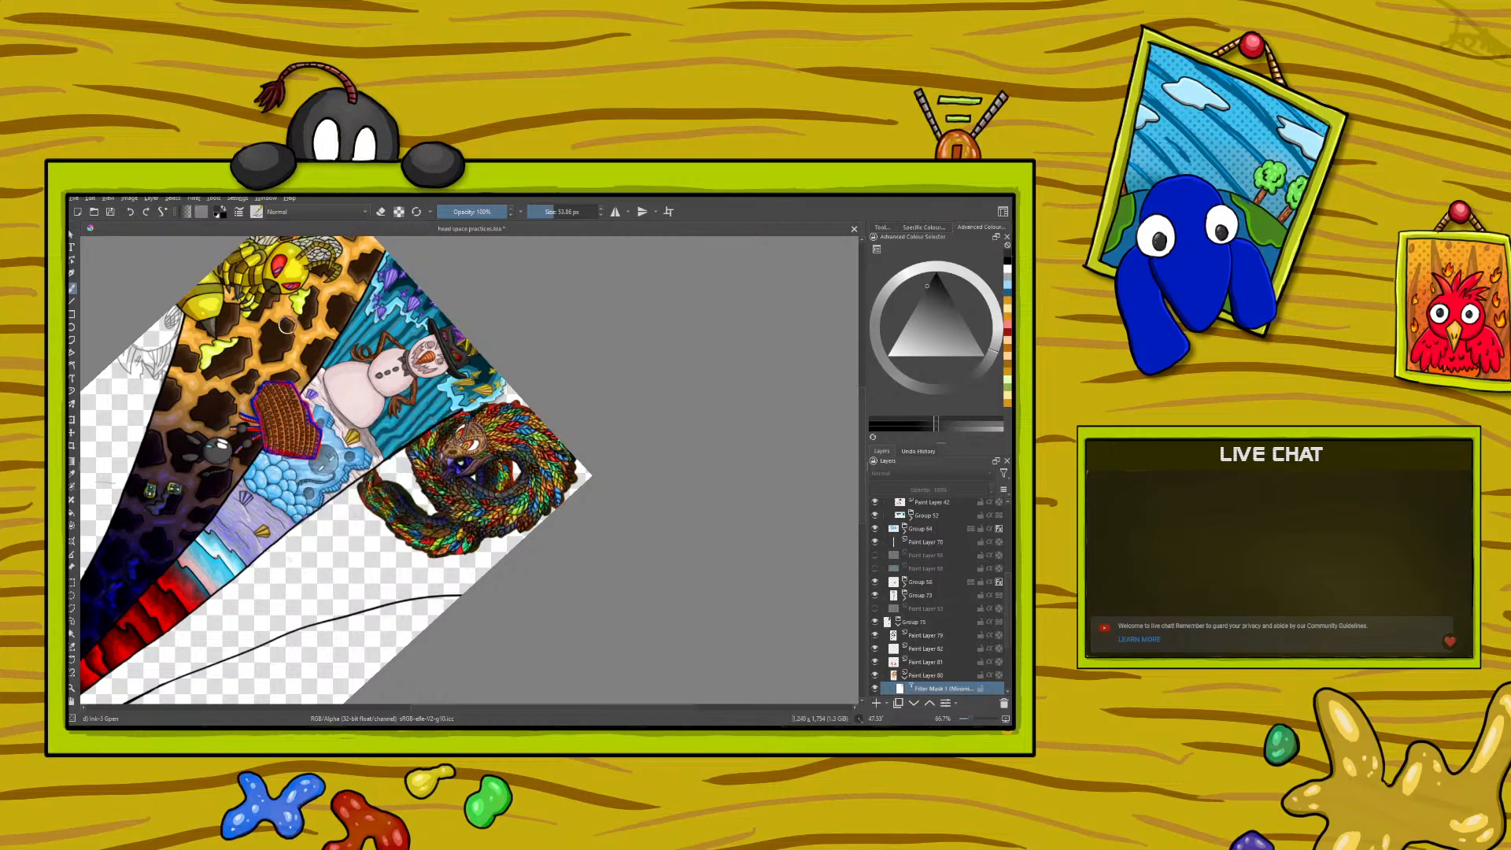
- Blend the newly painted mask edges across the serpent's body with the large Blender Basic brush
right_click(448, 501)
right_click(442, 498)
click(257, 212)
click(423, 320)
click(591, 549)
mouse_move(502, 439)
mouse_down()
mouse_move(525, 434)
mouse_move(555, 464)
mouse_move(535, 526)
mouse_move(442, 513)
mouse_move(432, 440)
mouse_move(476, 495)
mouse_move(498, 497)
mouse_move(500, 475)
mouse_move(443, 545)
mouse_move(390, 523)
mouse_move(376, 488)
mouse_move(411, 537)
mouse_move(364, 487)
mouse_up()
- Rotate the canvas more upright and compare the serpent with the Minimise Channel filter mask hidden and shown
right_click(289, 486)
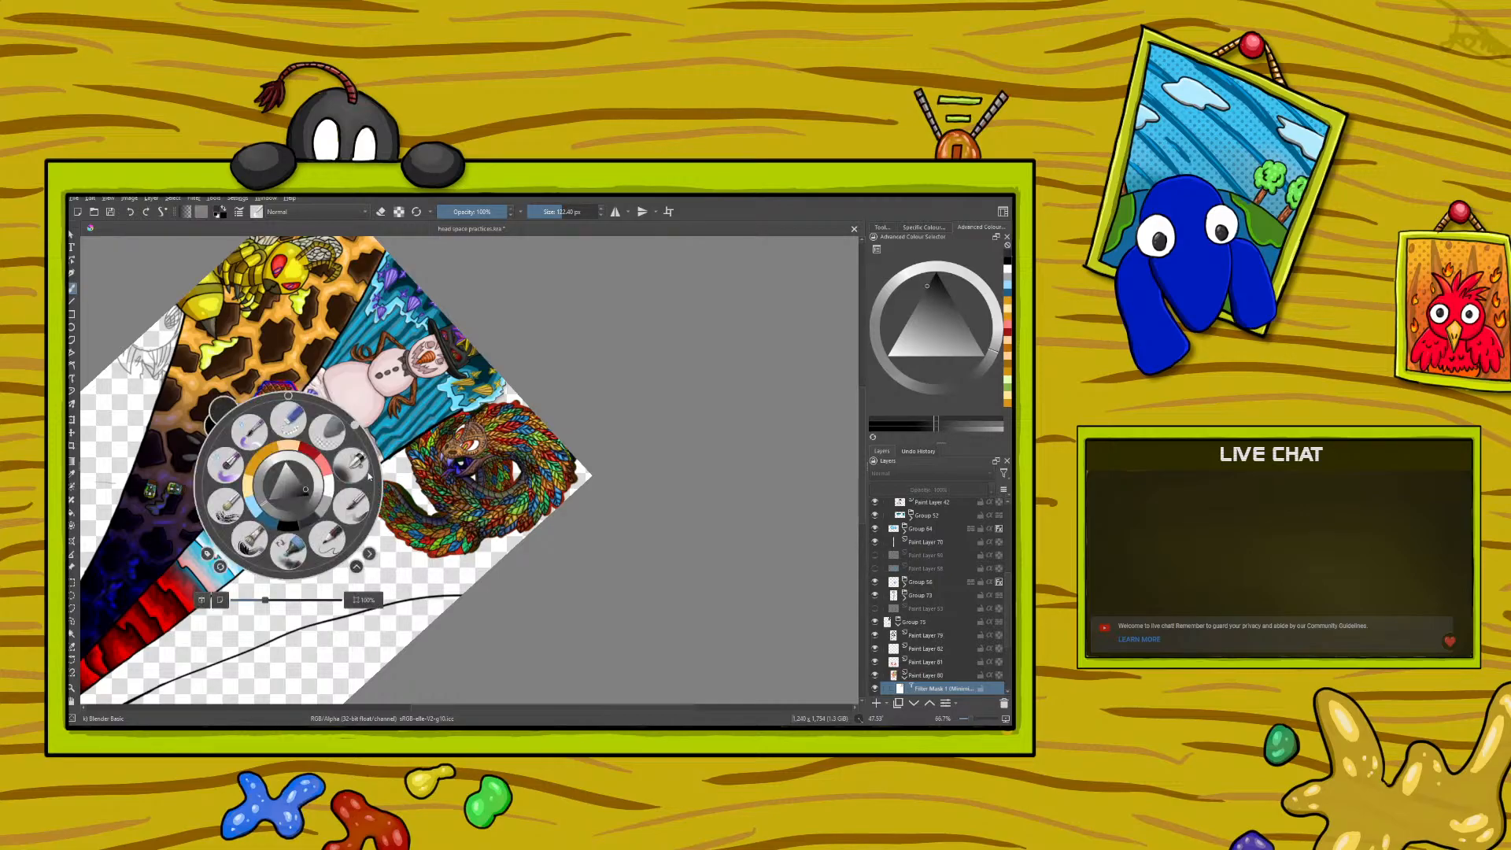
mouse_move(354, 429)
mouse_down()
mouse_move(380, 493)
mouse_move(347, 555)
mouse_move(281, 576)
mouse_move(204, 555)
mouse_move(201, 488)
mouse_move(227, 386)
mouse_move(336, 421)
mouse_move(303, 399)
mouse_up()
click(225, 324)
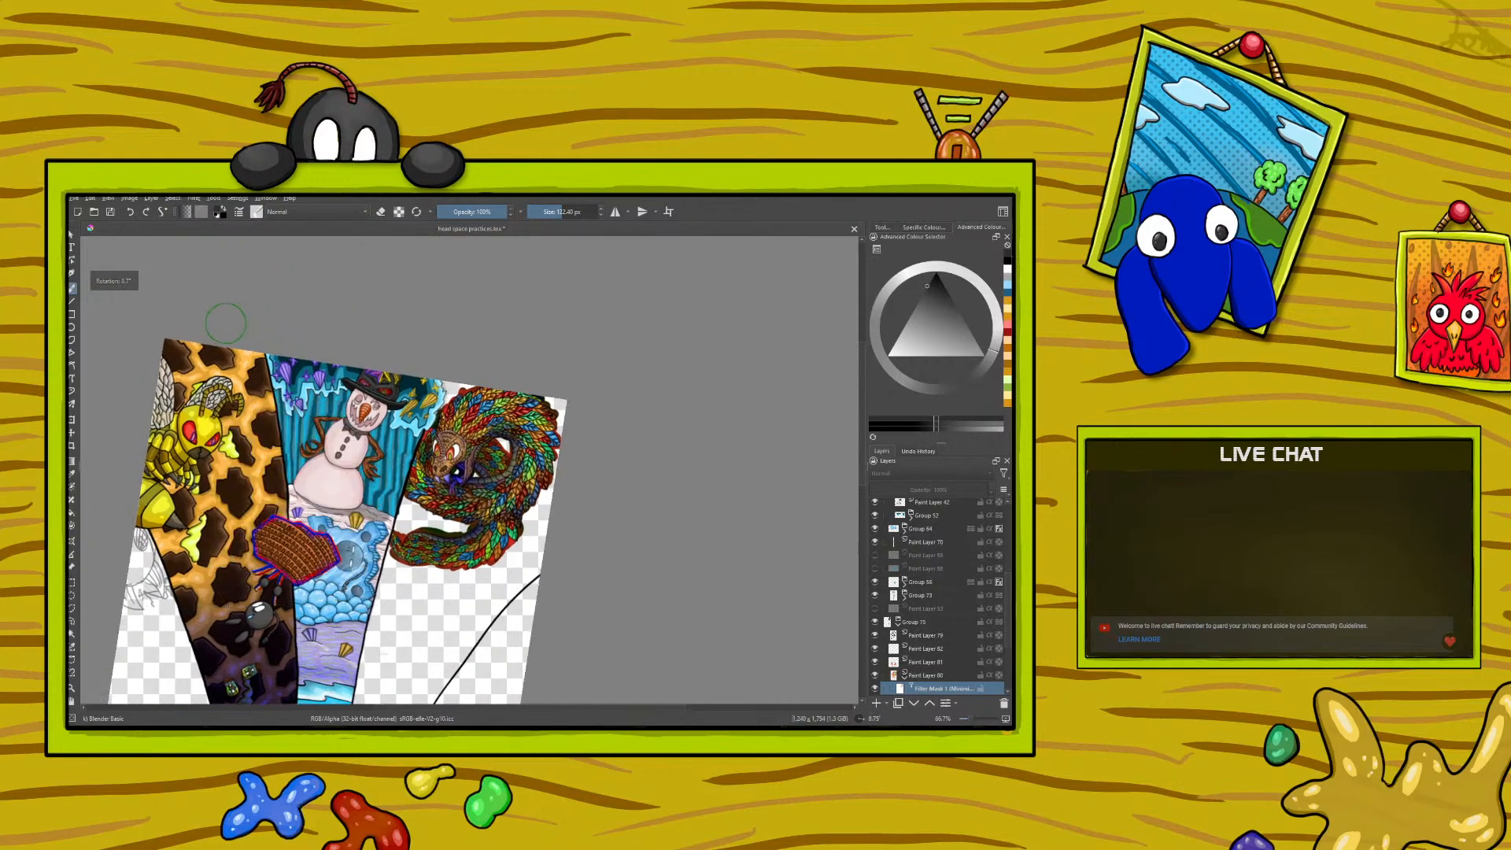
click(876, 689)
click(877, 690)
click(876, 689)
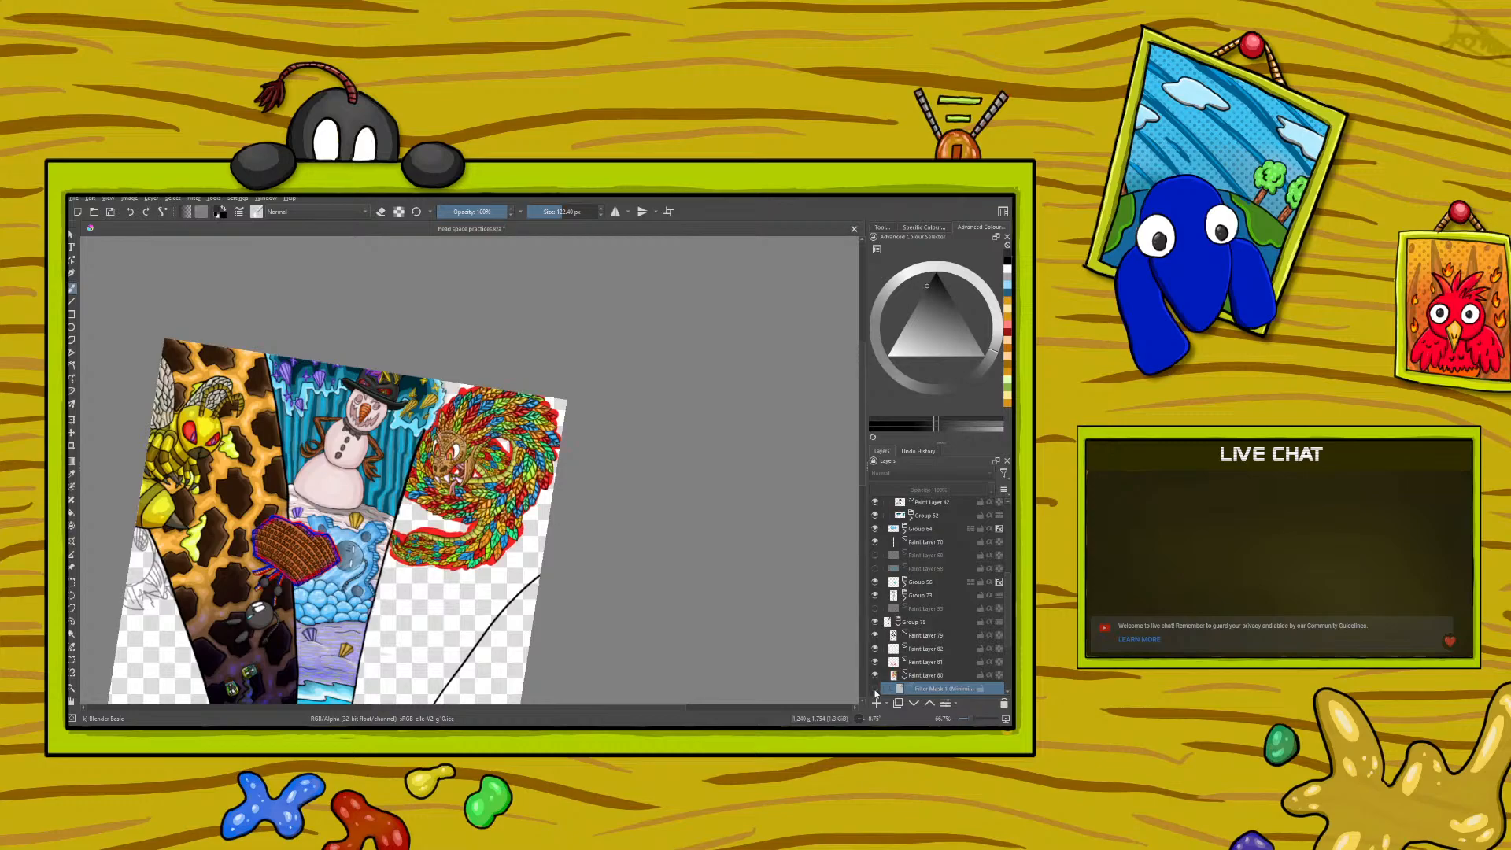
click(875, 692)
click(876, 692)
click(876, 689)
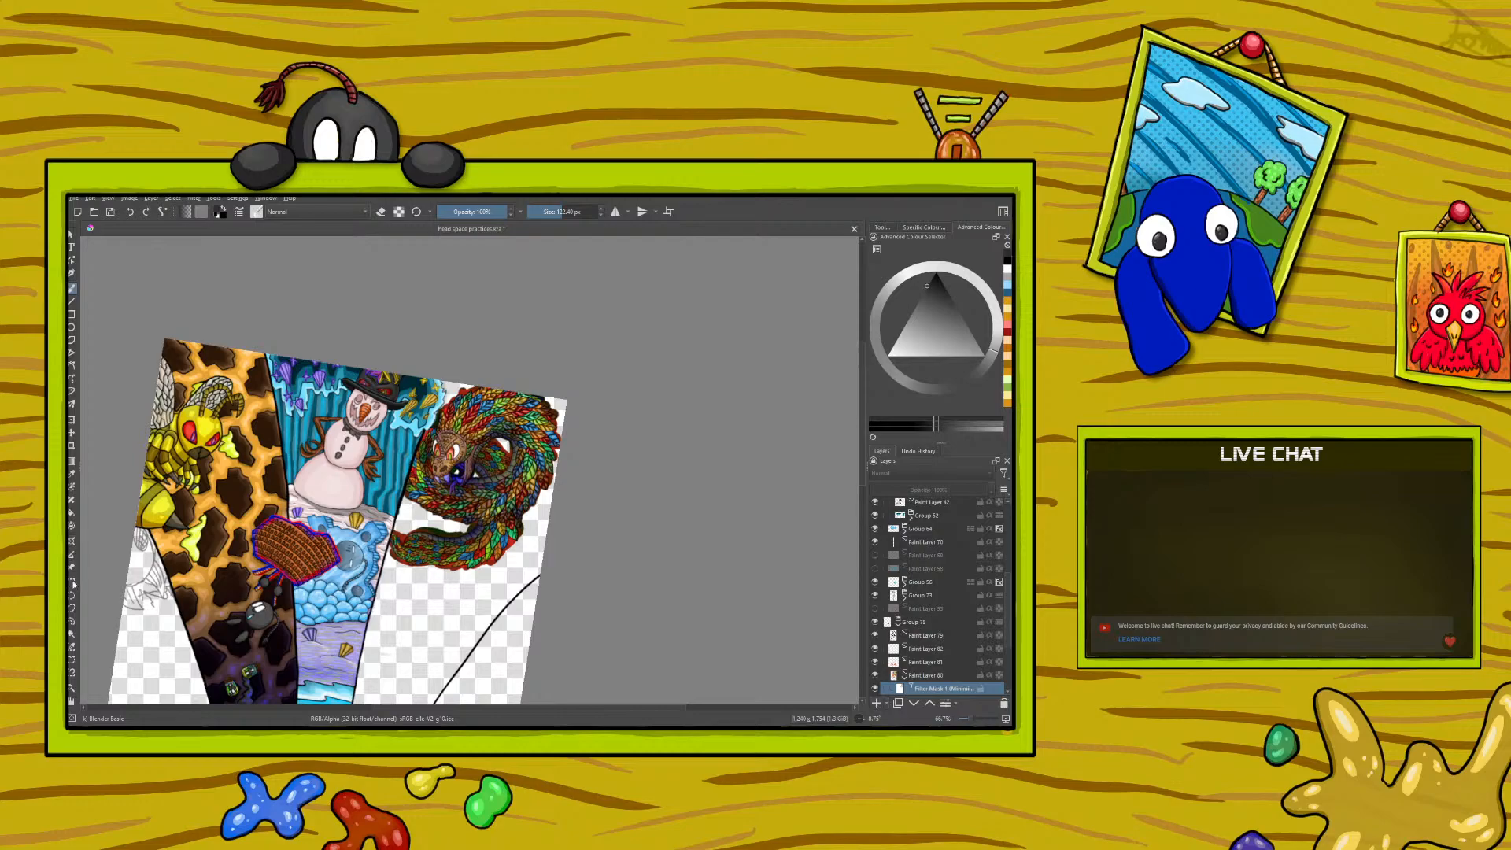
- Hide the Minimise Channel filter mask and delete it from the serpent's paint layer
click(877, 688)
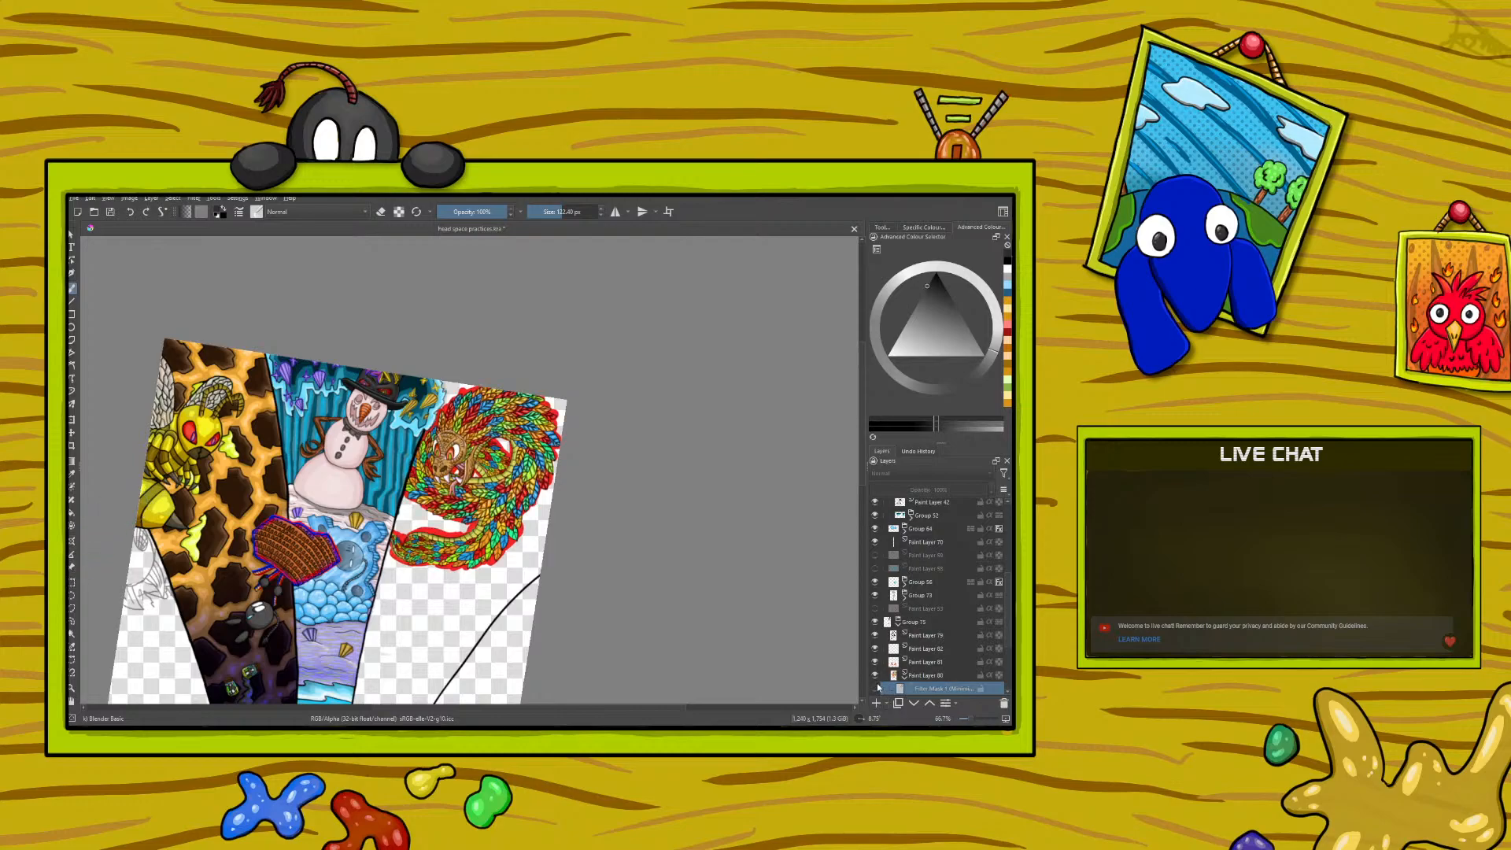
click(1006, 703)
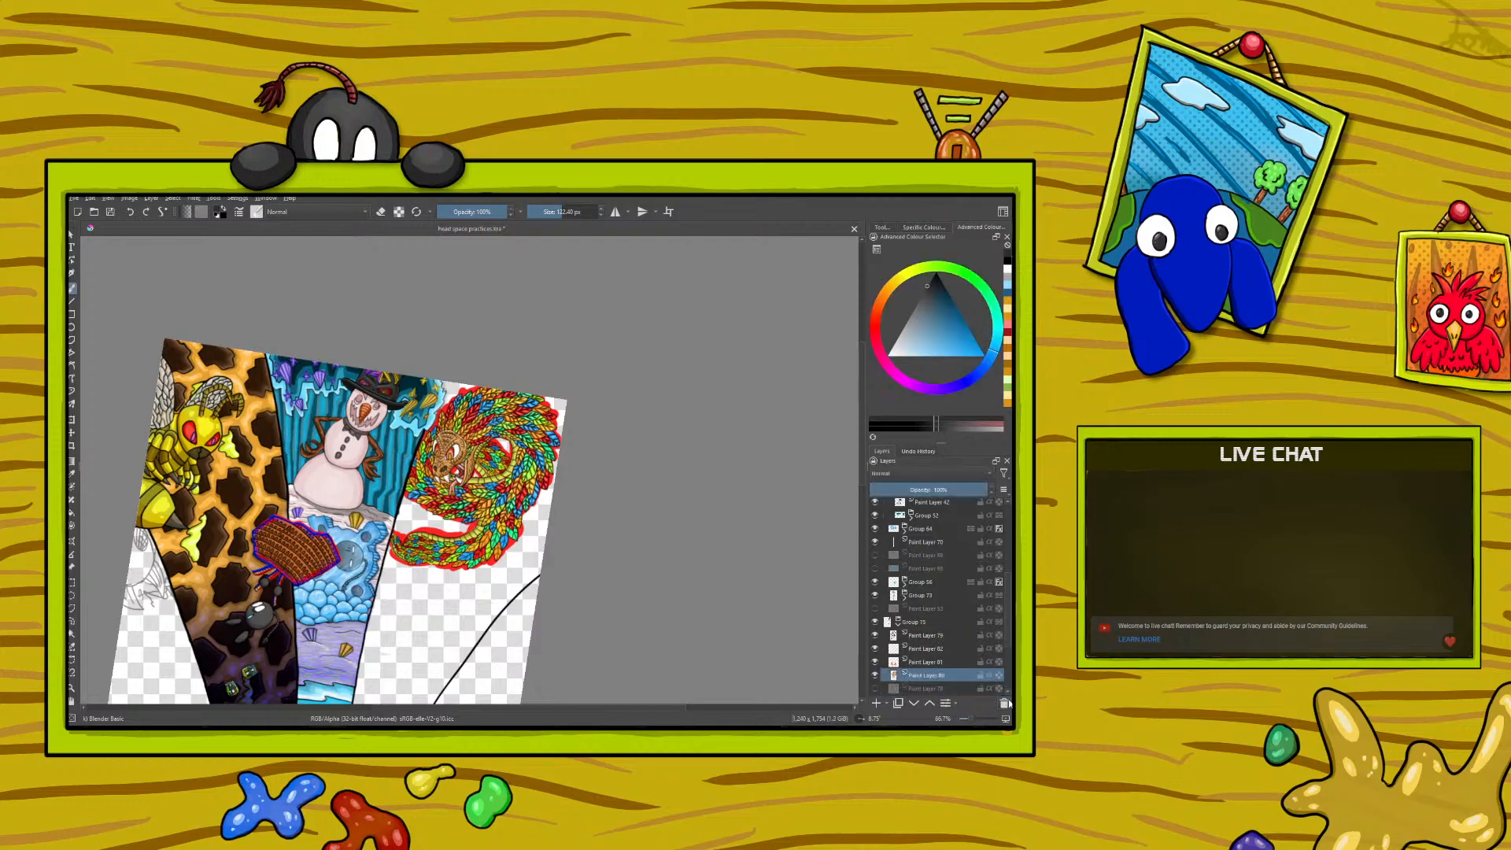
- Sample a mid green from the serpent's feathers and touch up the green feathers below its jaw with a fine ink brush
drag(967, 721, 977, 722)
right_click(275, 503)
click(161, 360)
click(71, 475)
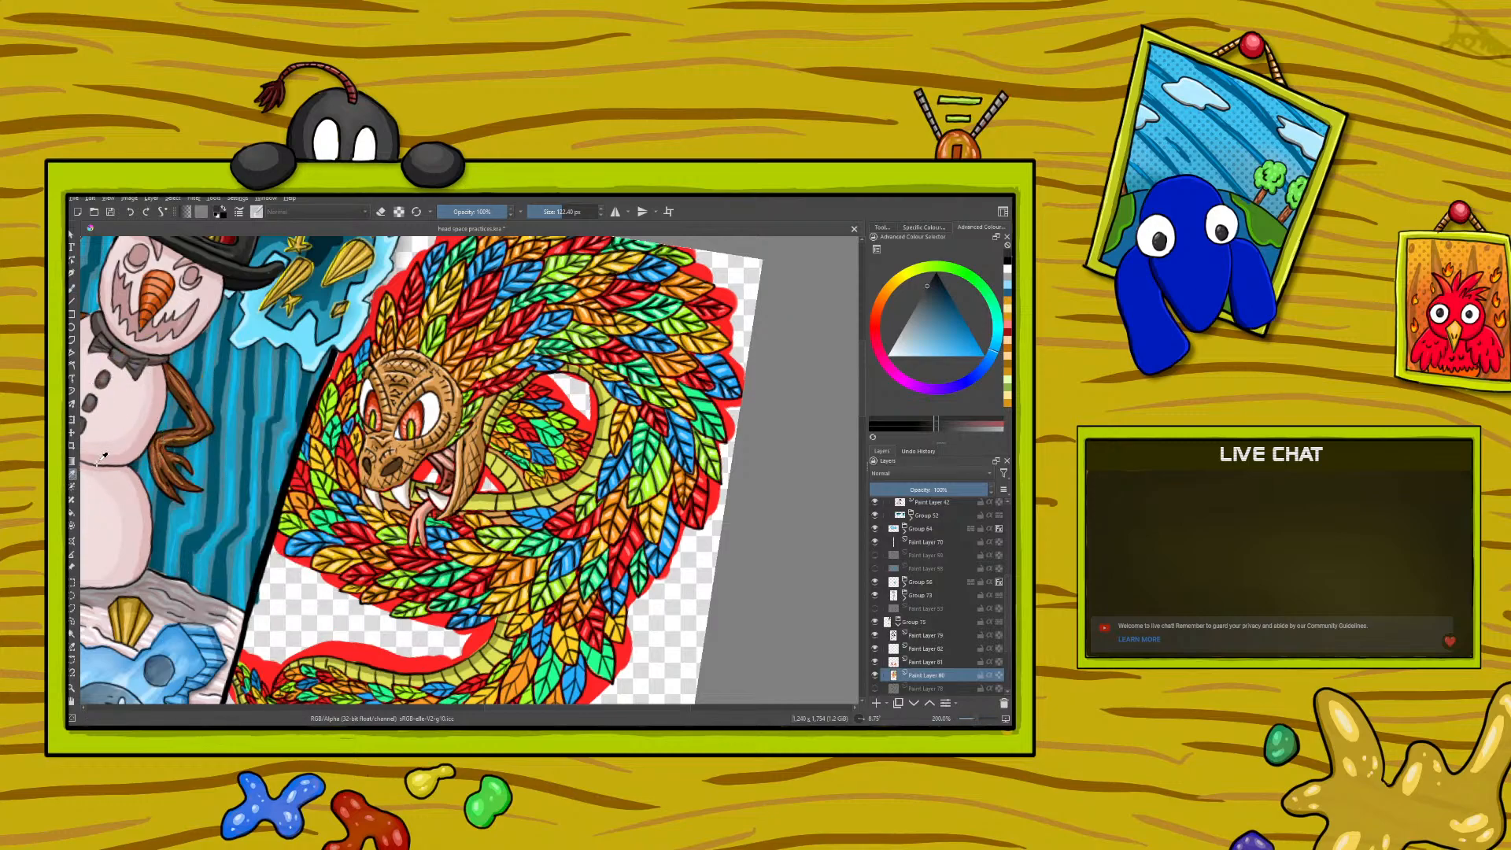
click(451, 568)
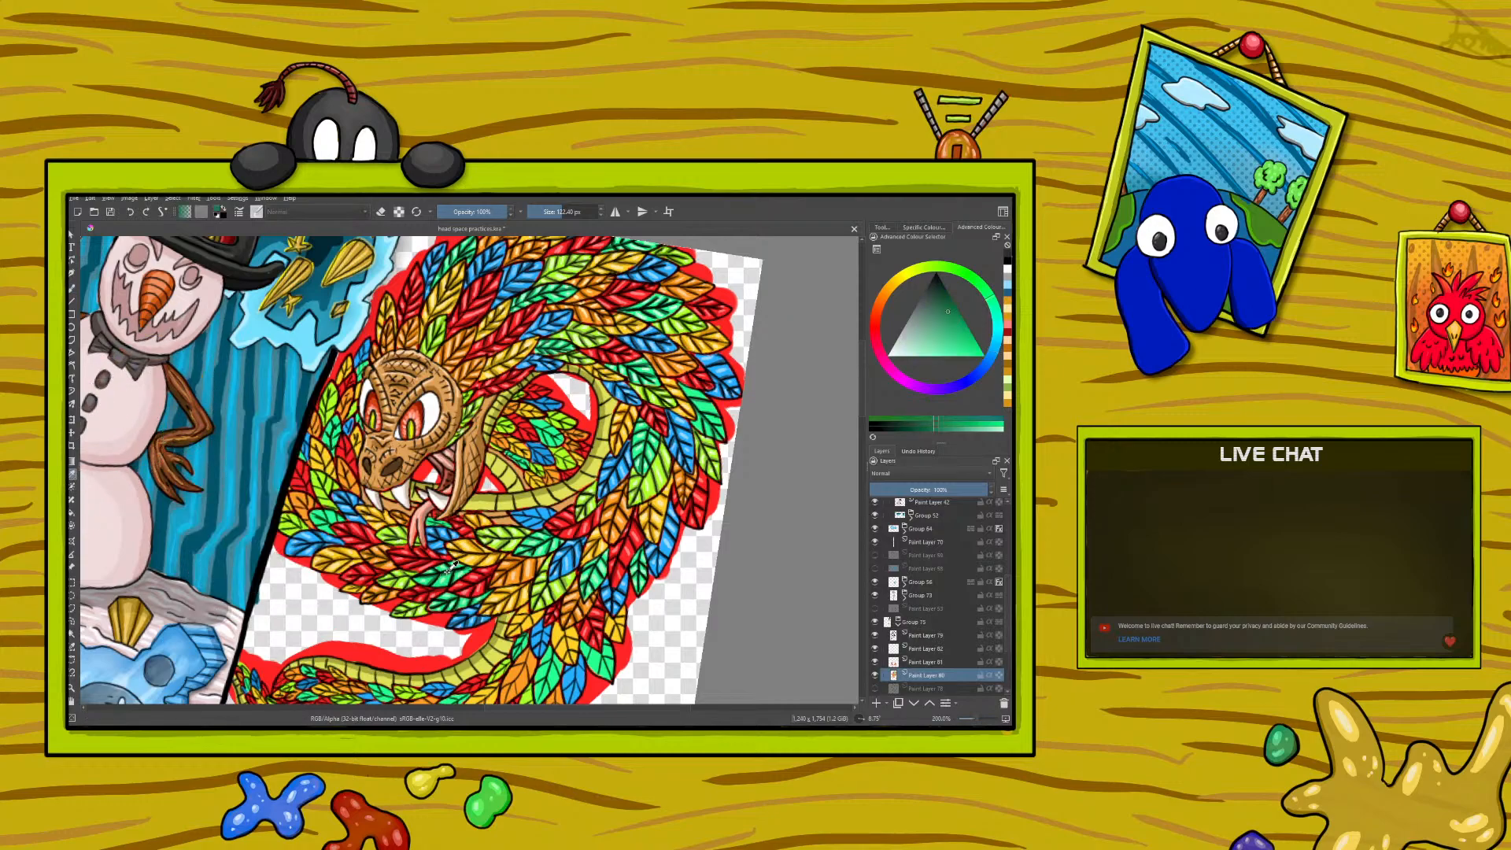
click(72, 296)
click(256, 211)
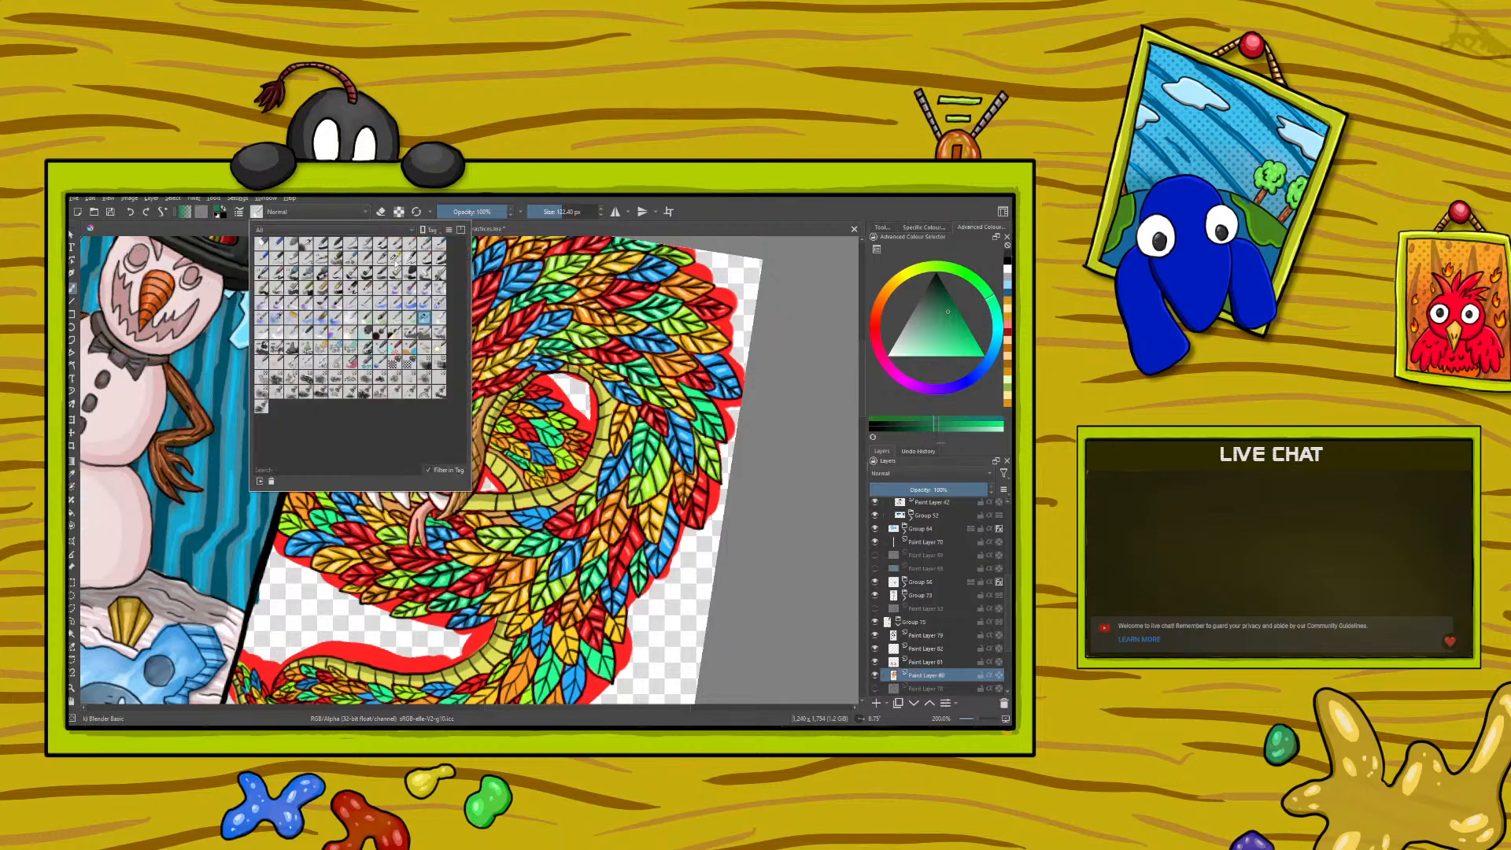
right_click(448, 570)
right_click(449, 570)
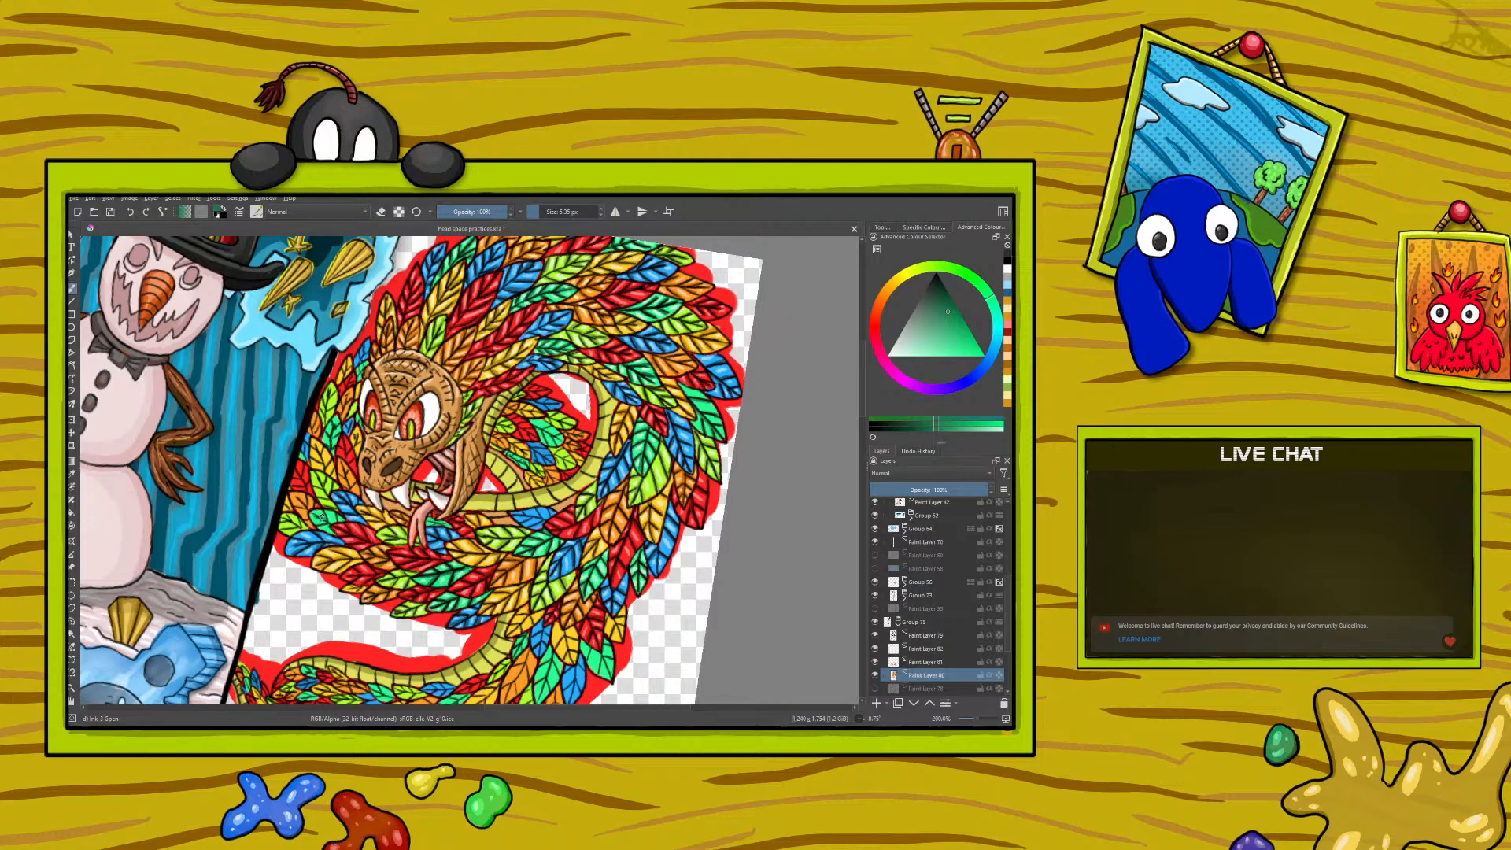
drag(337, 521, 322, 521)
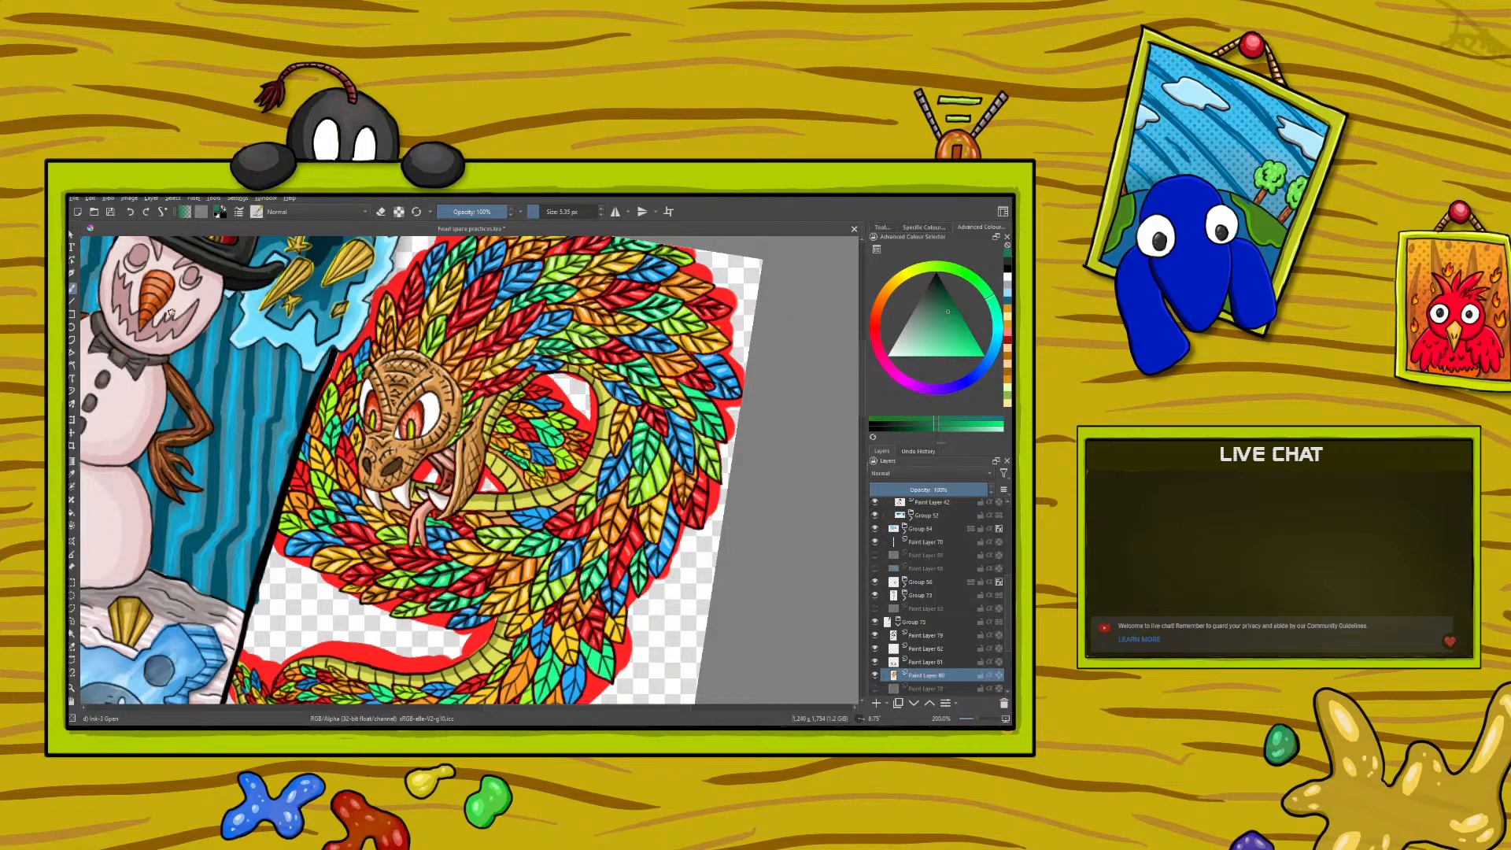
- Sample a pale mint green, lighten it further, and paint fine highlights on the green feathers beside the serpent's jaw
click(72, 486)
click(451, 573)
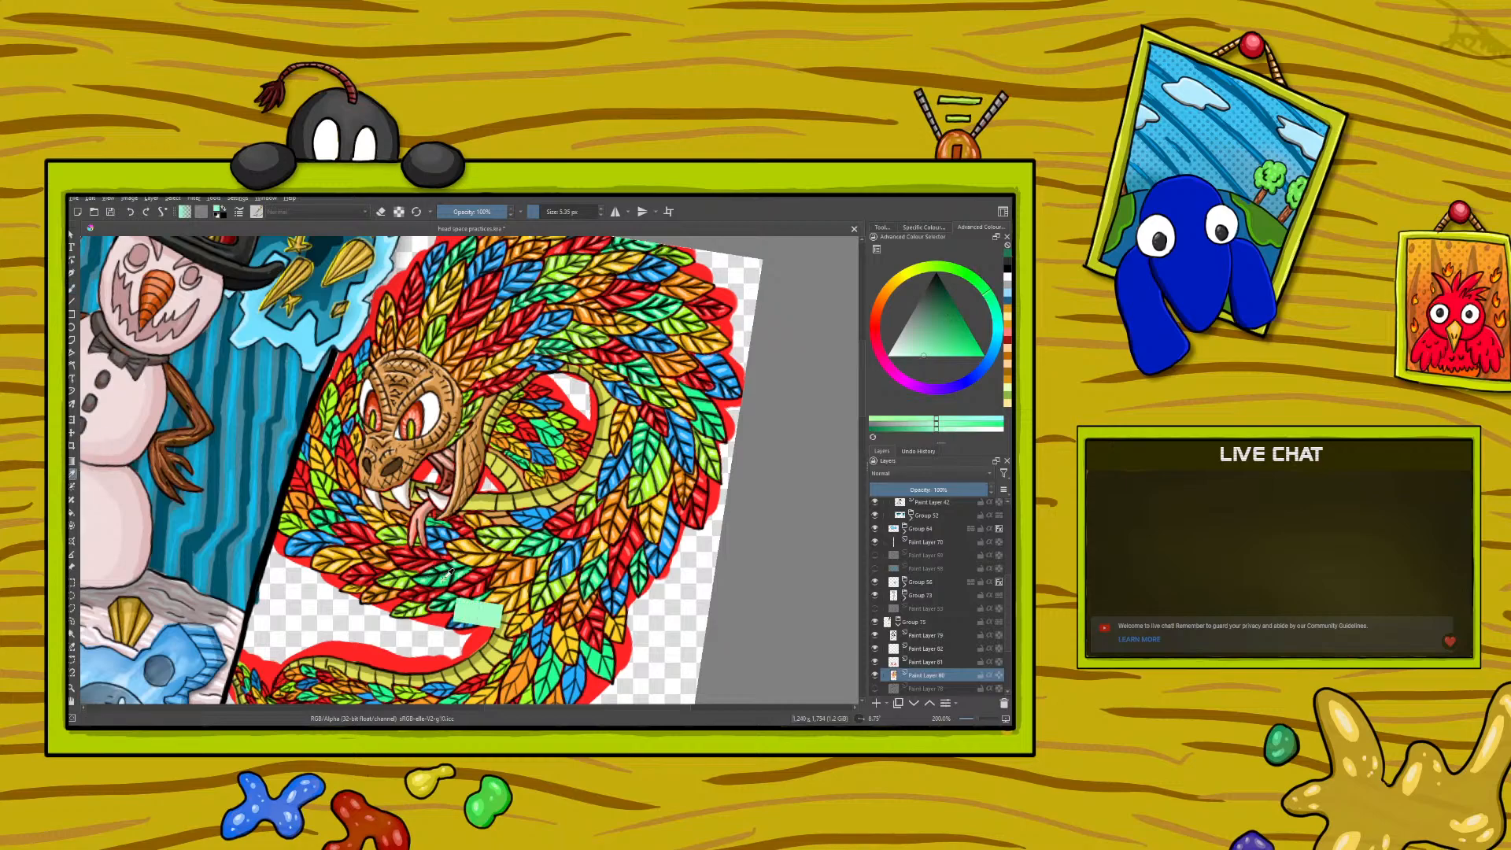
click(72, 288)
drag(329, 517, 330, 513)
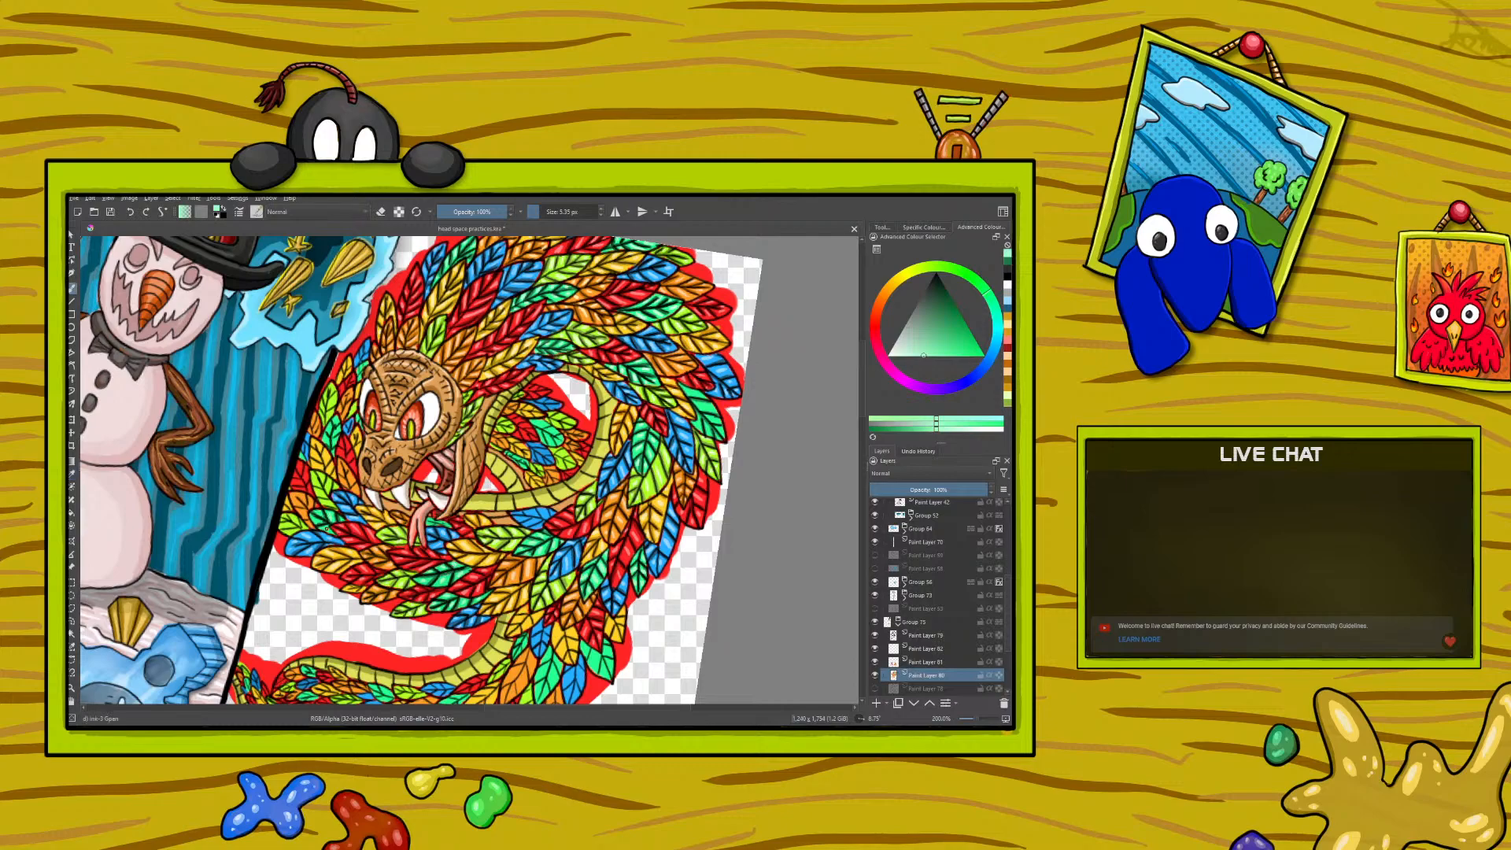
right_click(318, 496)
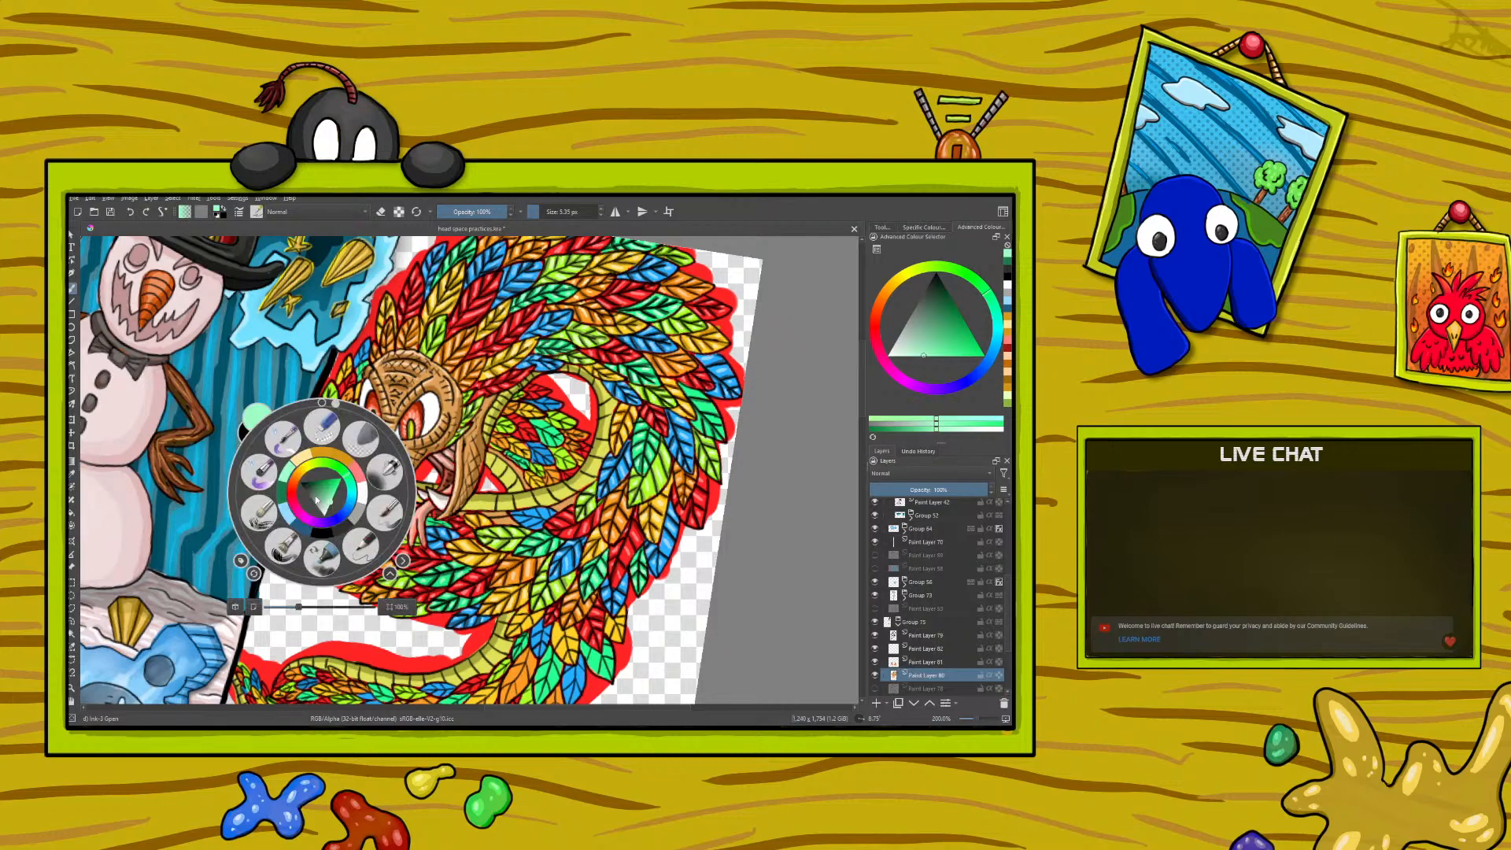
click(330, 503)
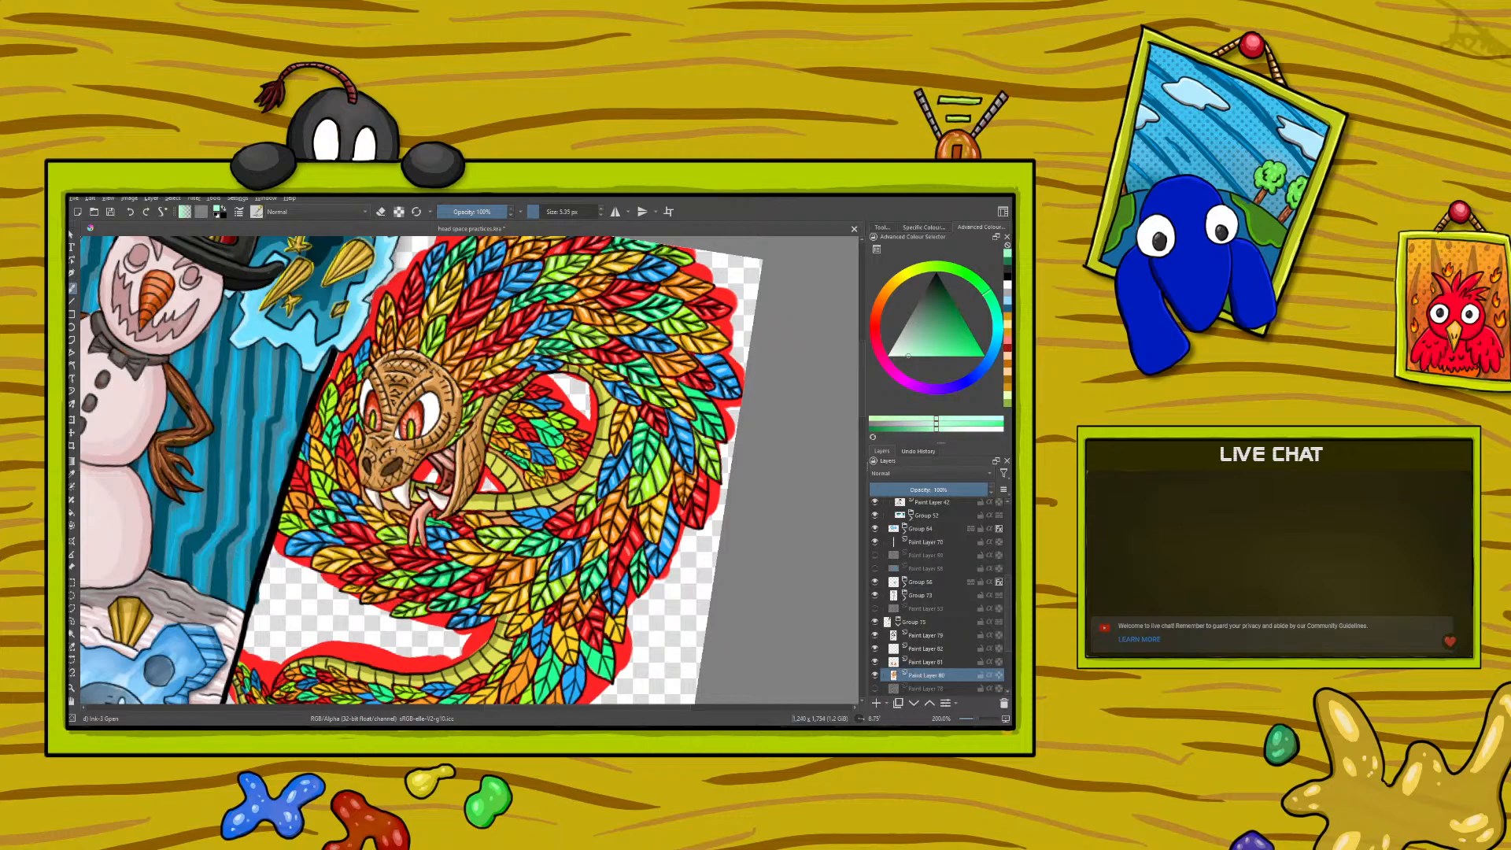
drag(319, 511, 329, 512)
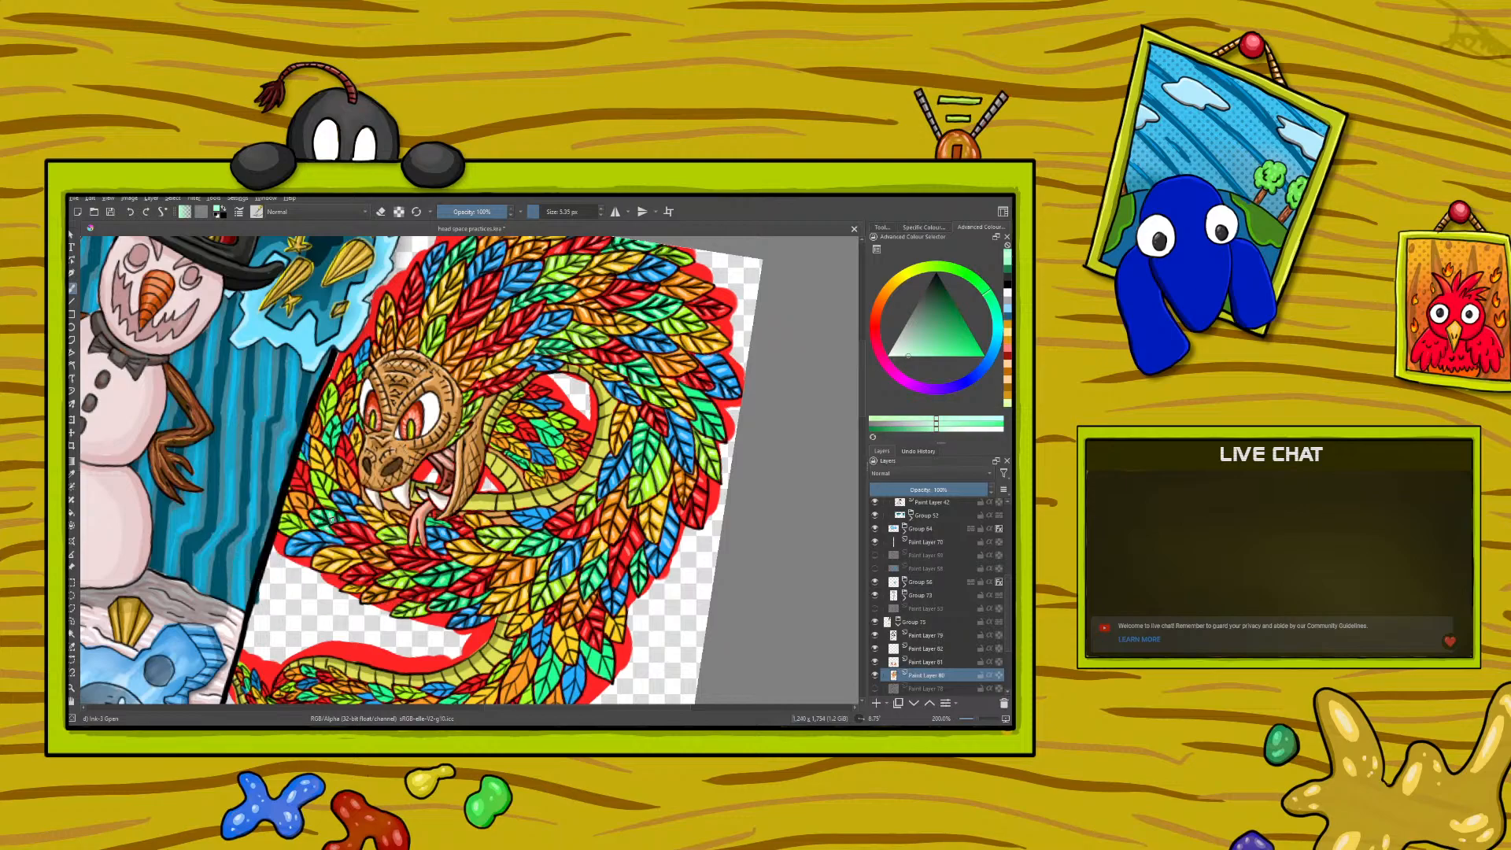
- Sample the mid and pale yellow-green feather colours in turn for fine brush touch-ups on the lime feathers
click(74, 474)
click(411, 526)
click(73, 288)
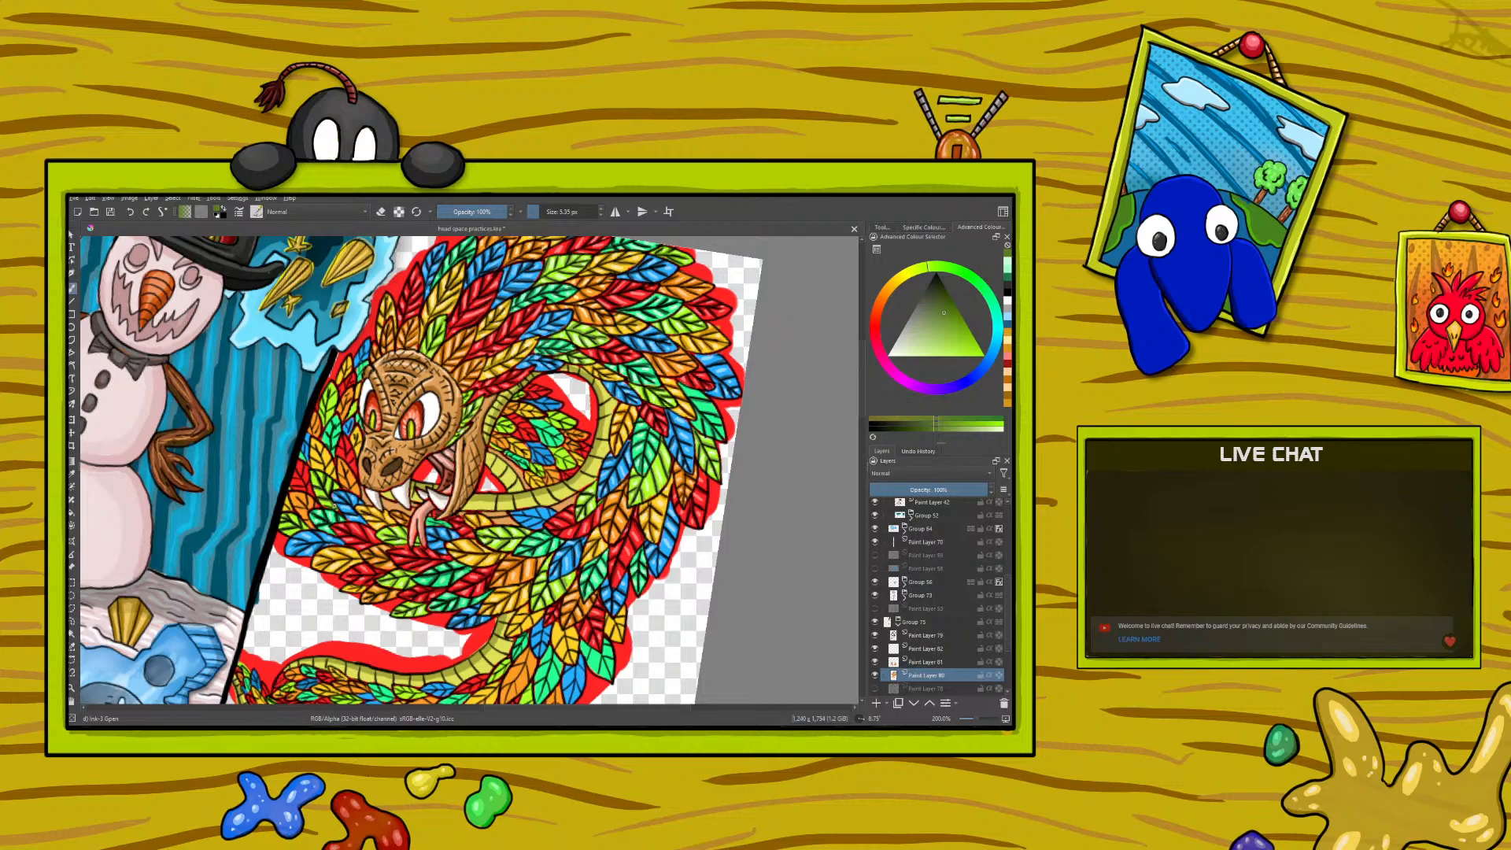
click(72, 476)
click(407, 577)
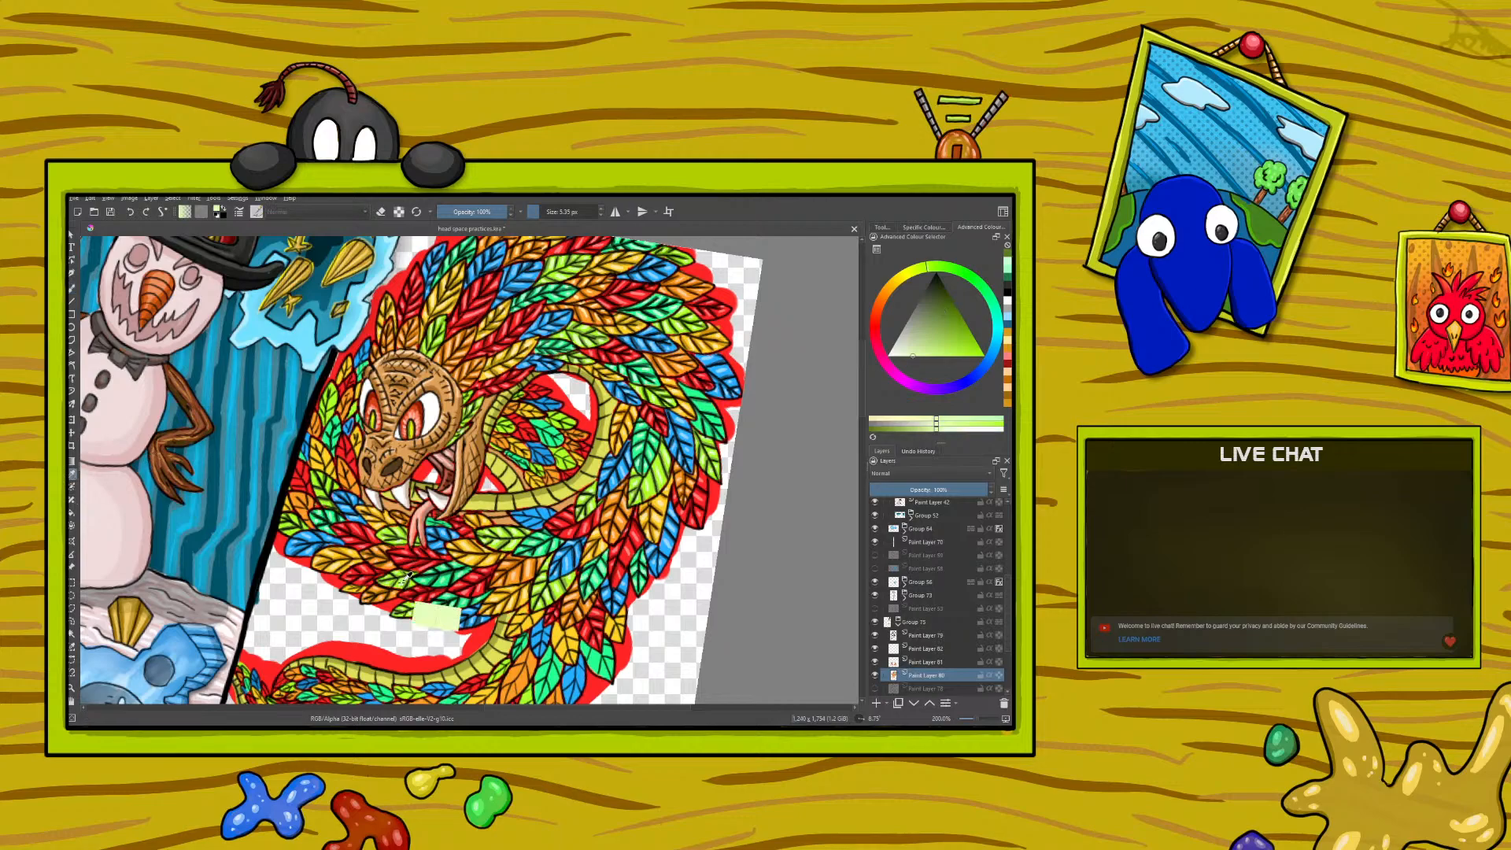
click(73, 288)
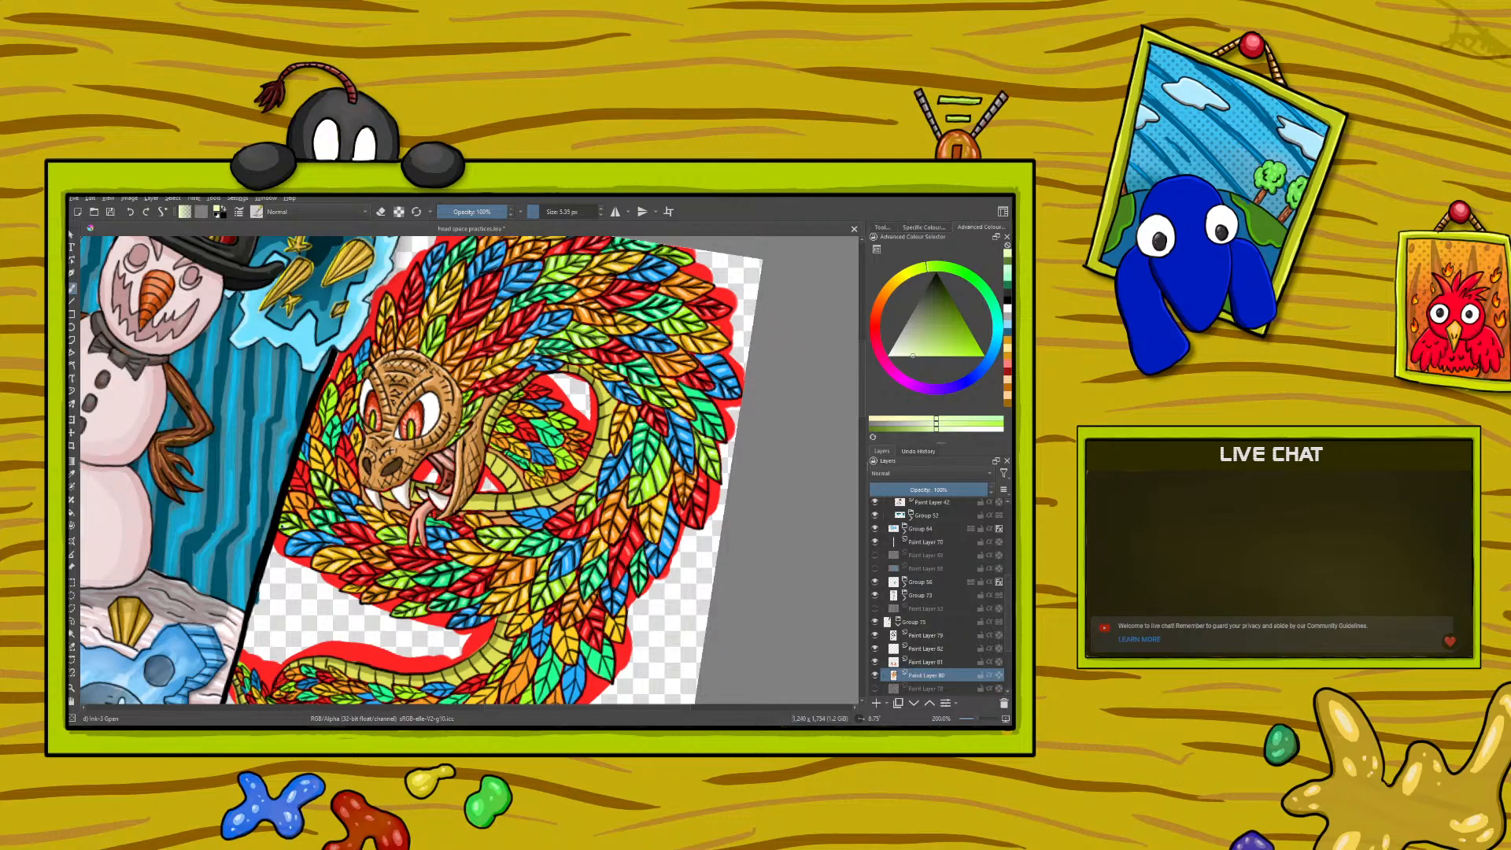
- Sample a golden yellow and touch up the yellow feathers around the serpent's jaw with the fine brush
key(p)
drag(327, 556, 330, 556)
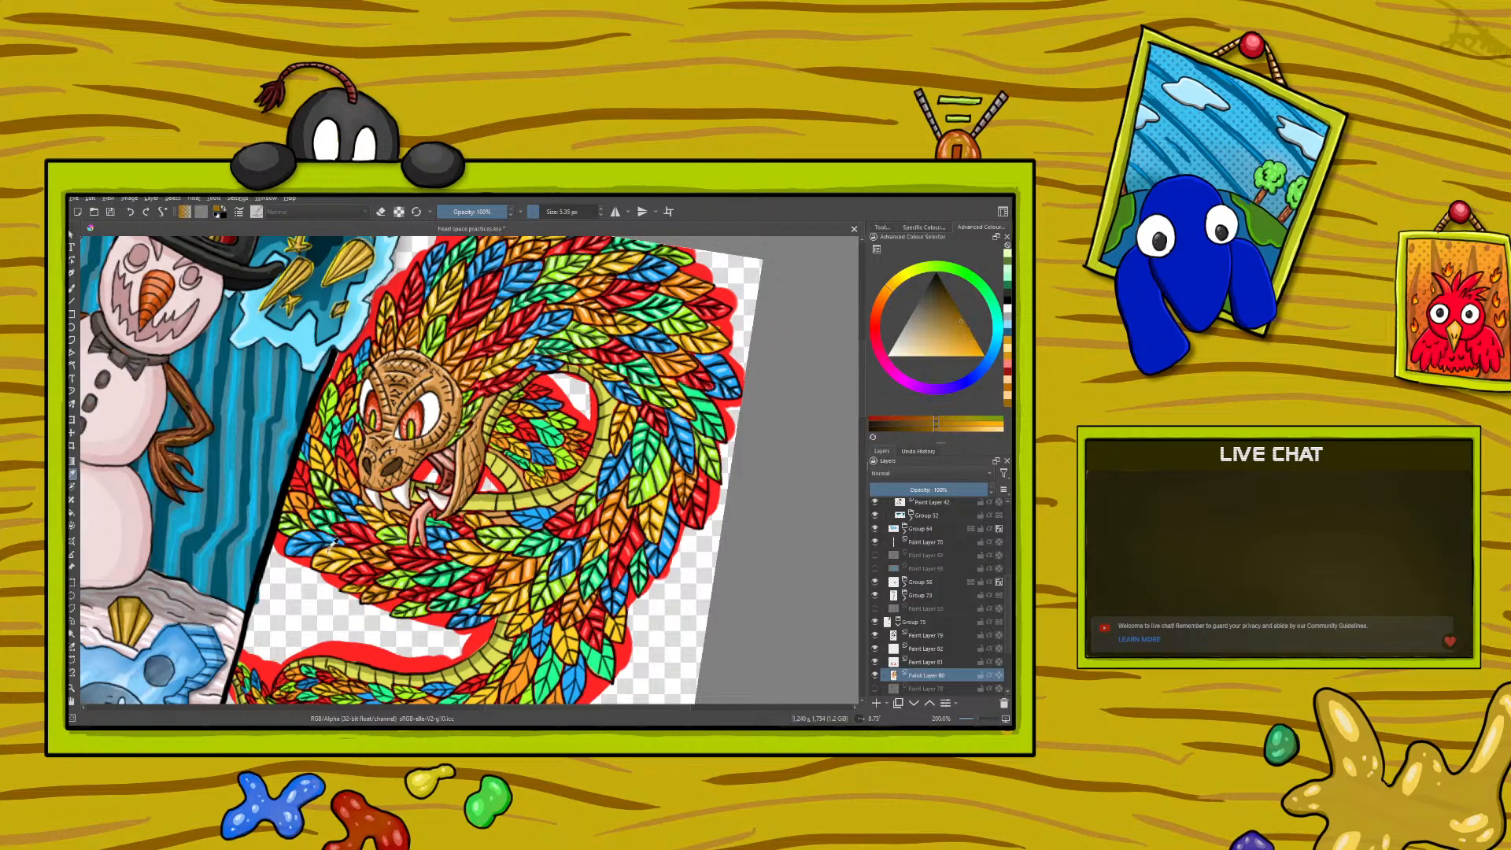
click(72, 289)
drag(302, 501, 307, 508)
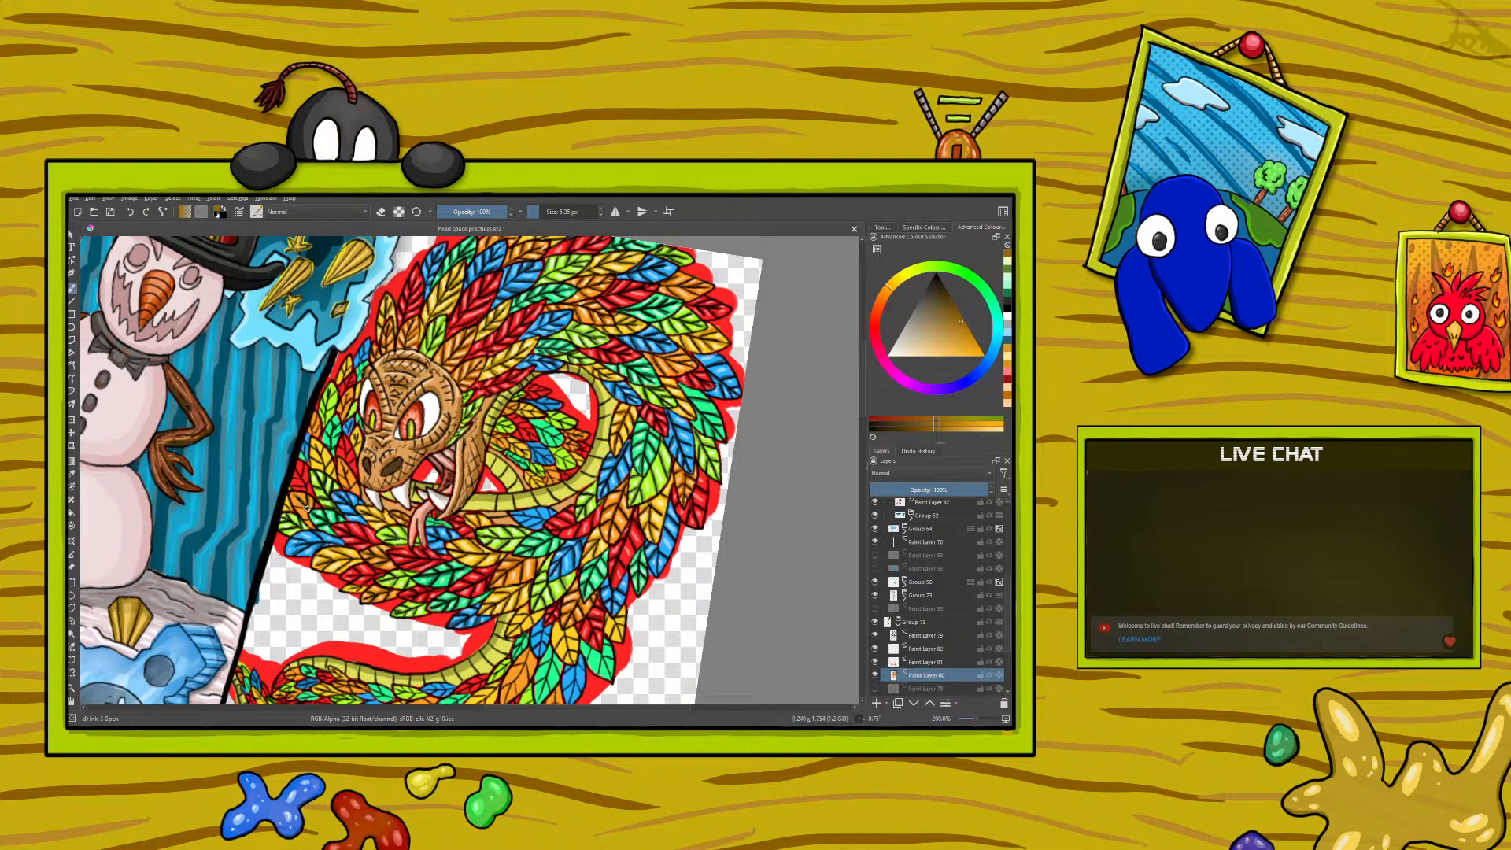
drag(346, 473, 348, 490)
- Sample the pale yellow and light orange feather highlights in turn and return to the fine brush
click(73, 475)
click(334, 544)
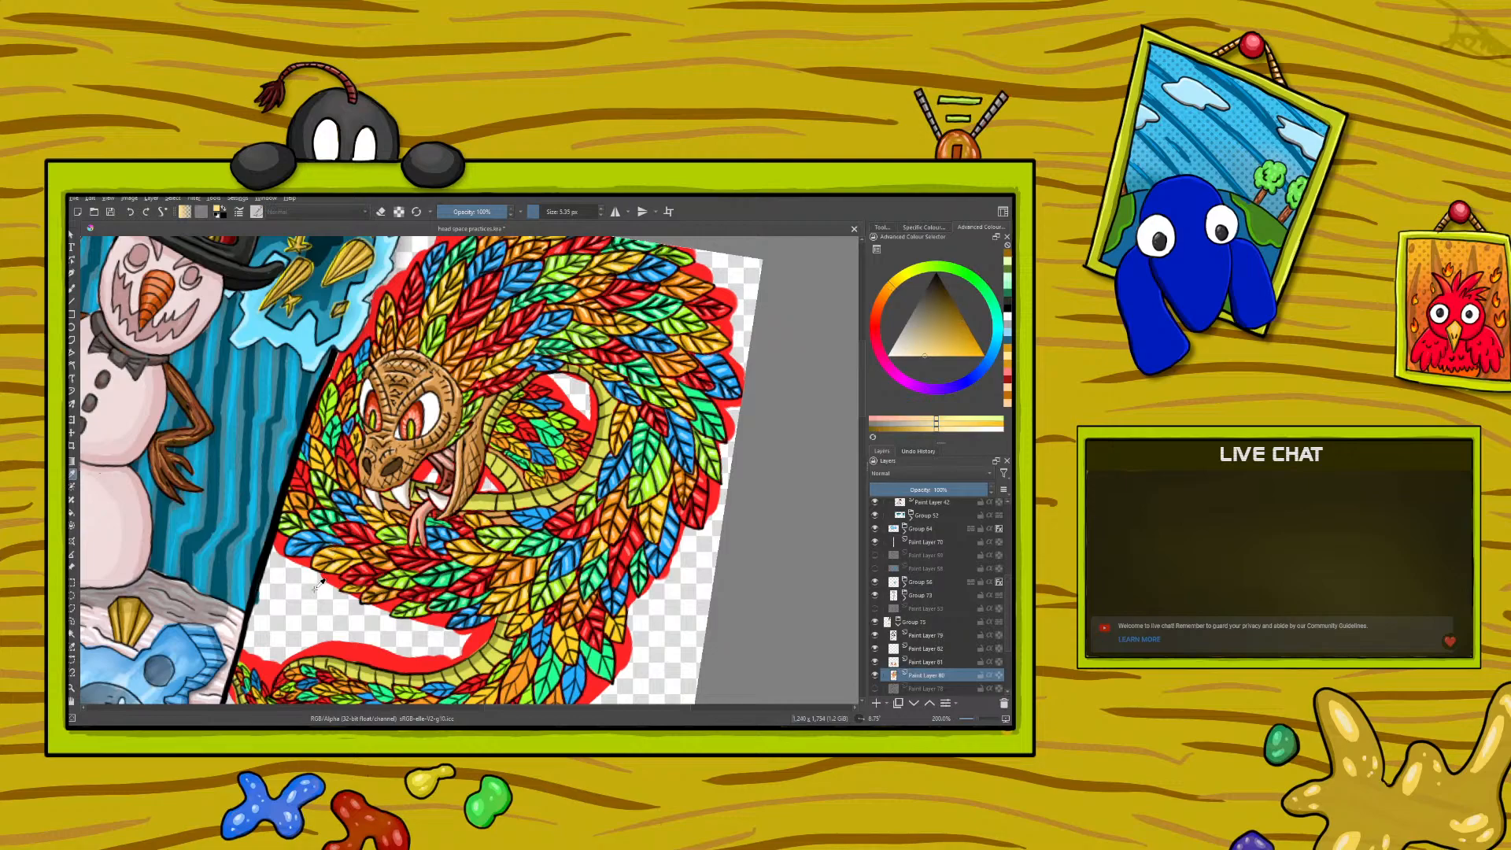
click(385, 588)
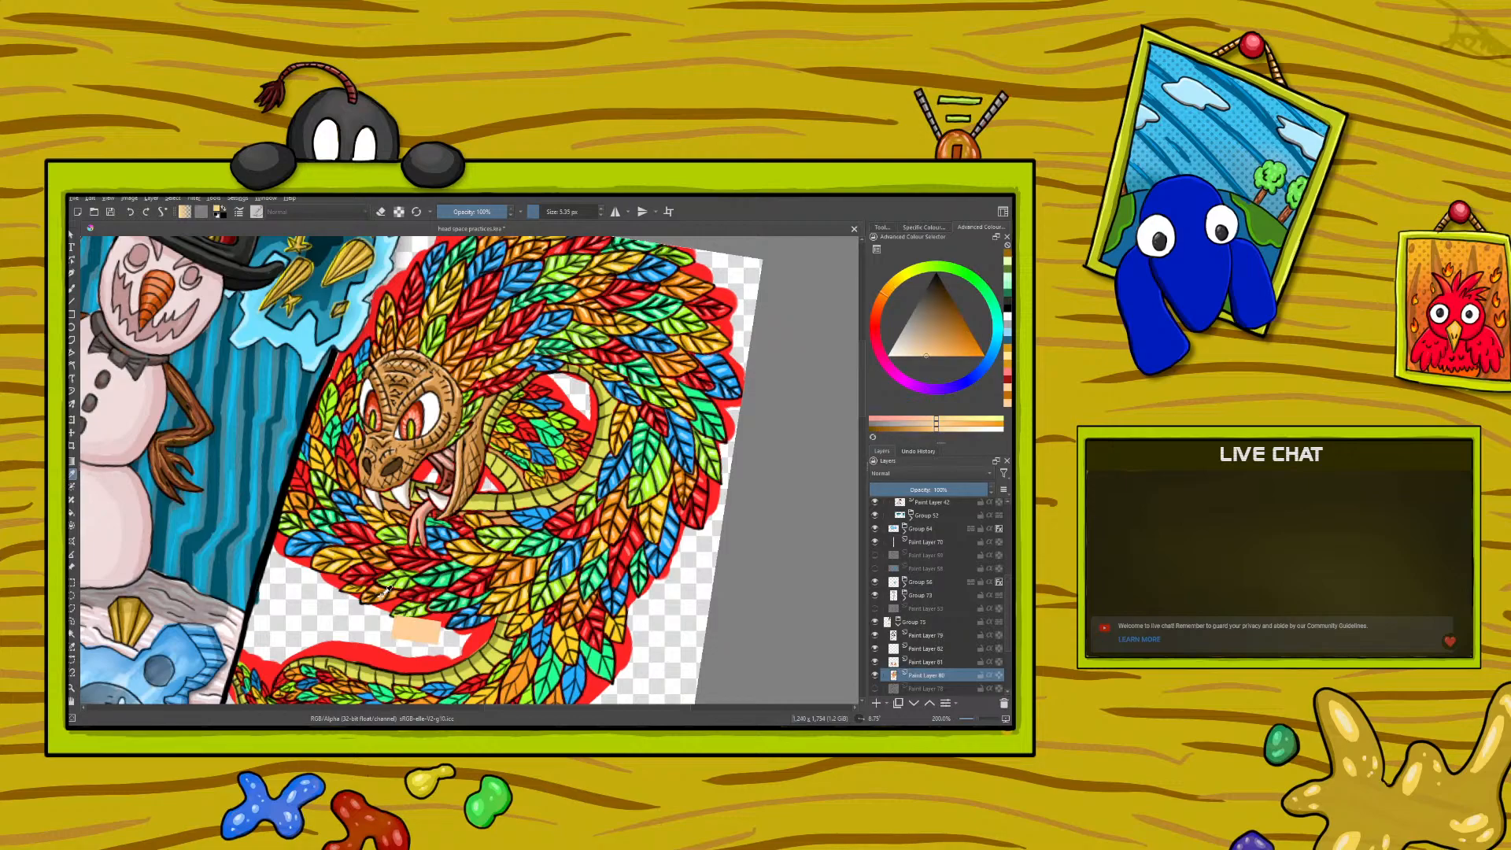
key(b)
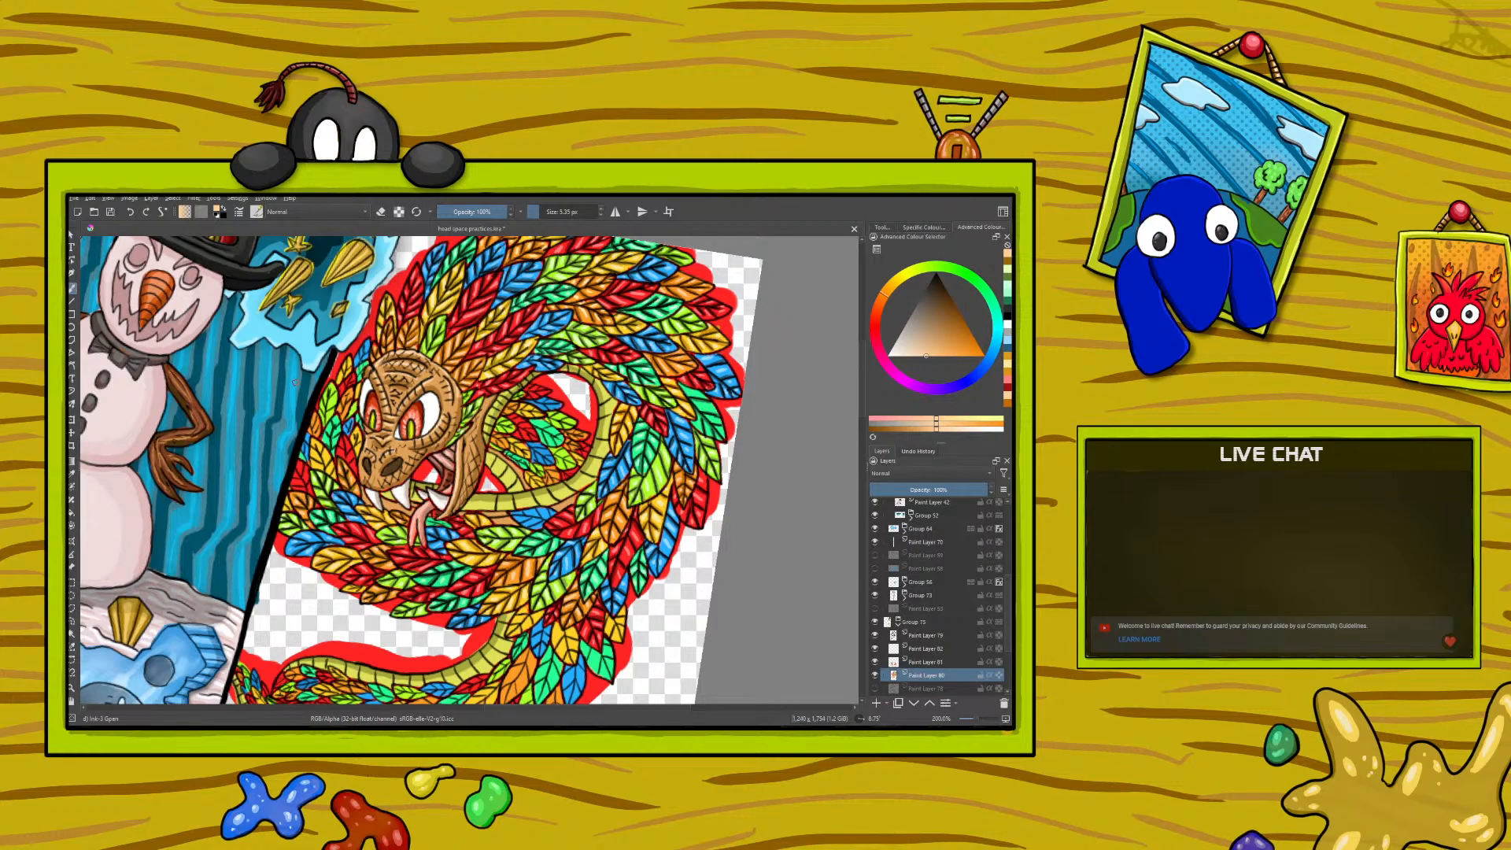
- Sample the mid and light reds from the feathers and paint fine red details beside the serpent's head
click(72, 473)
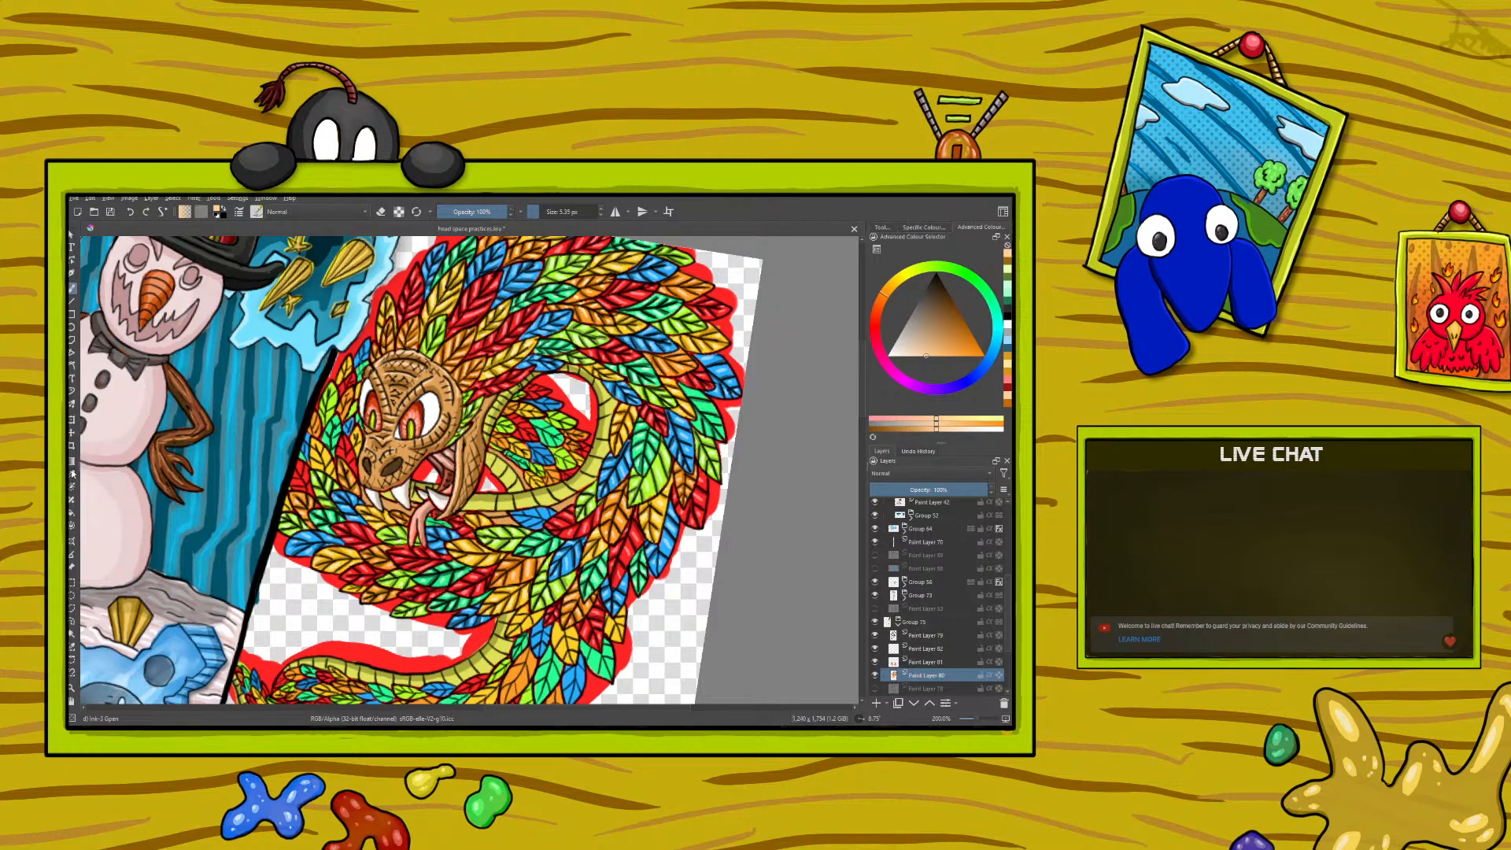
click(366, 534)
click(73, 289)
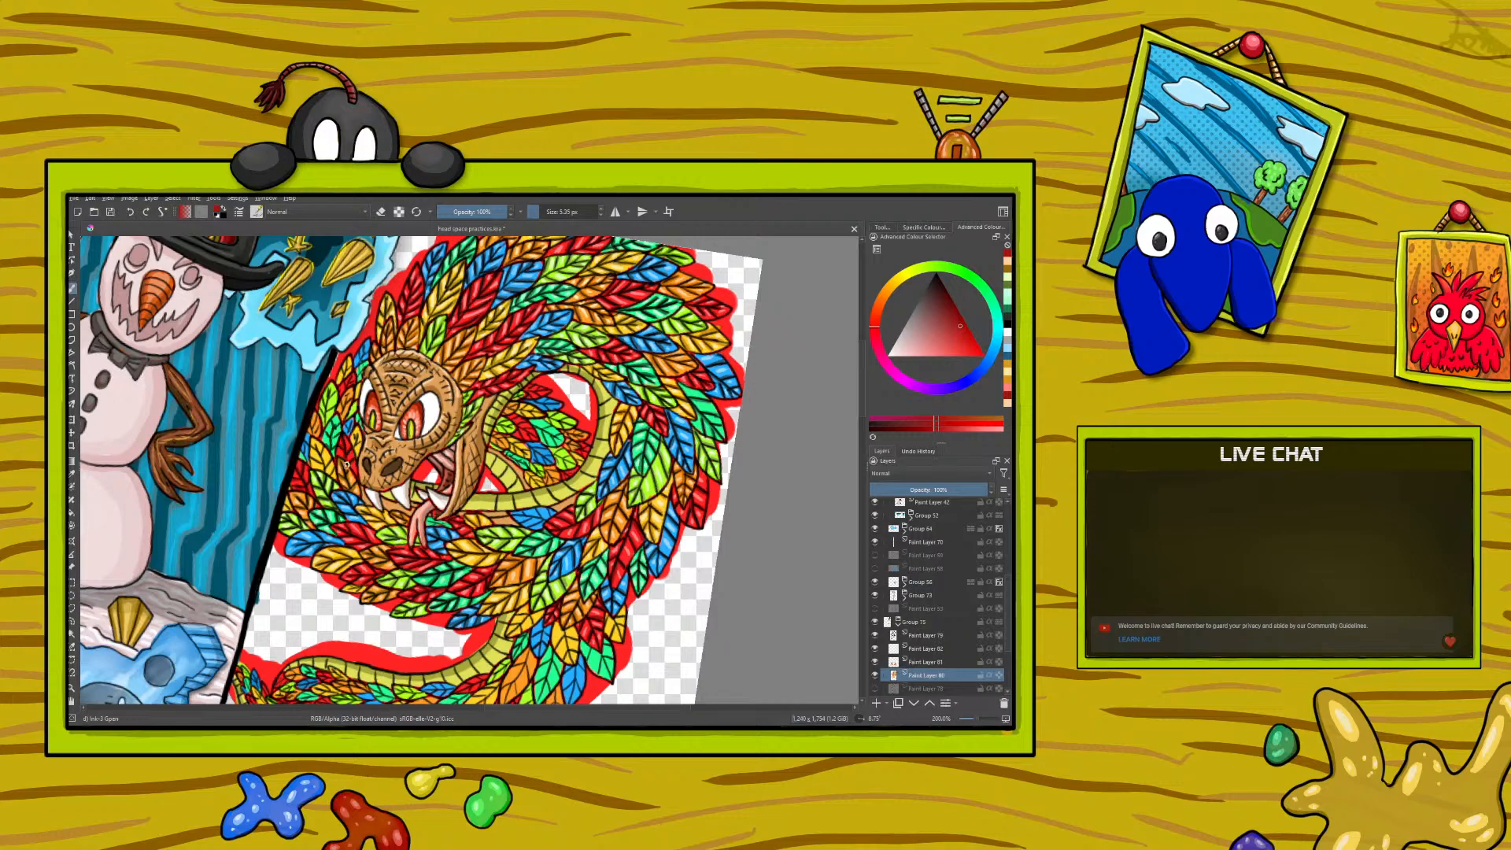
click(72, 475)
click(359, 525)
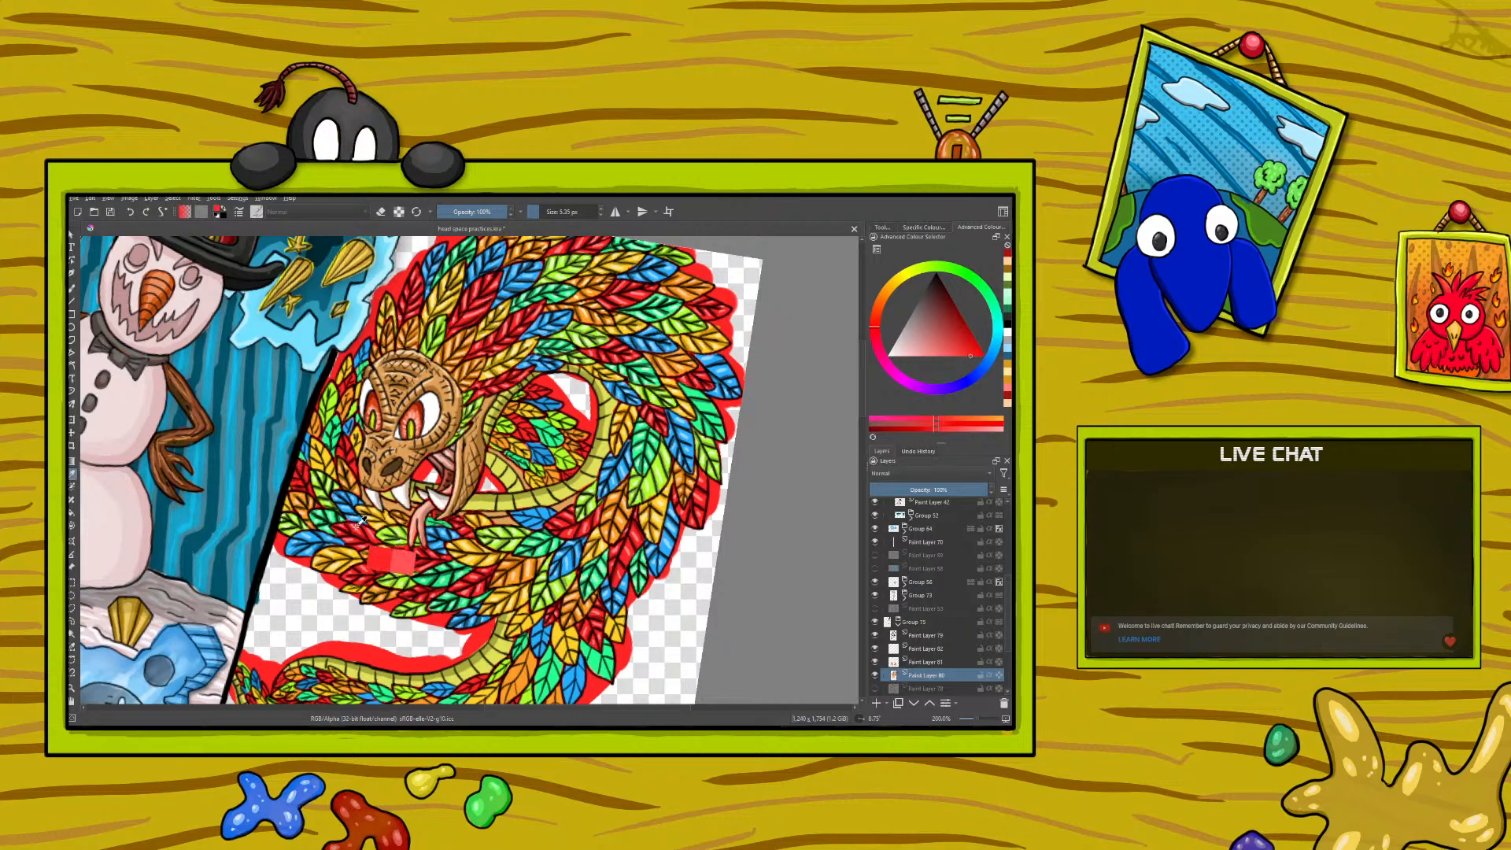
click(73, 289)
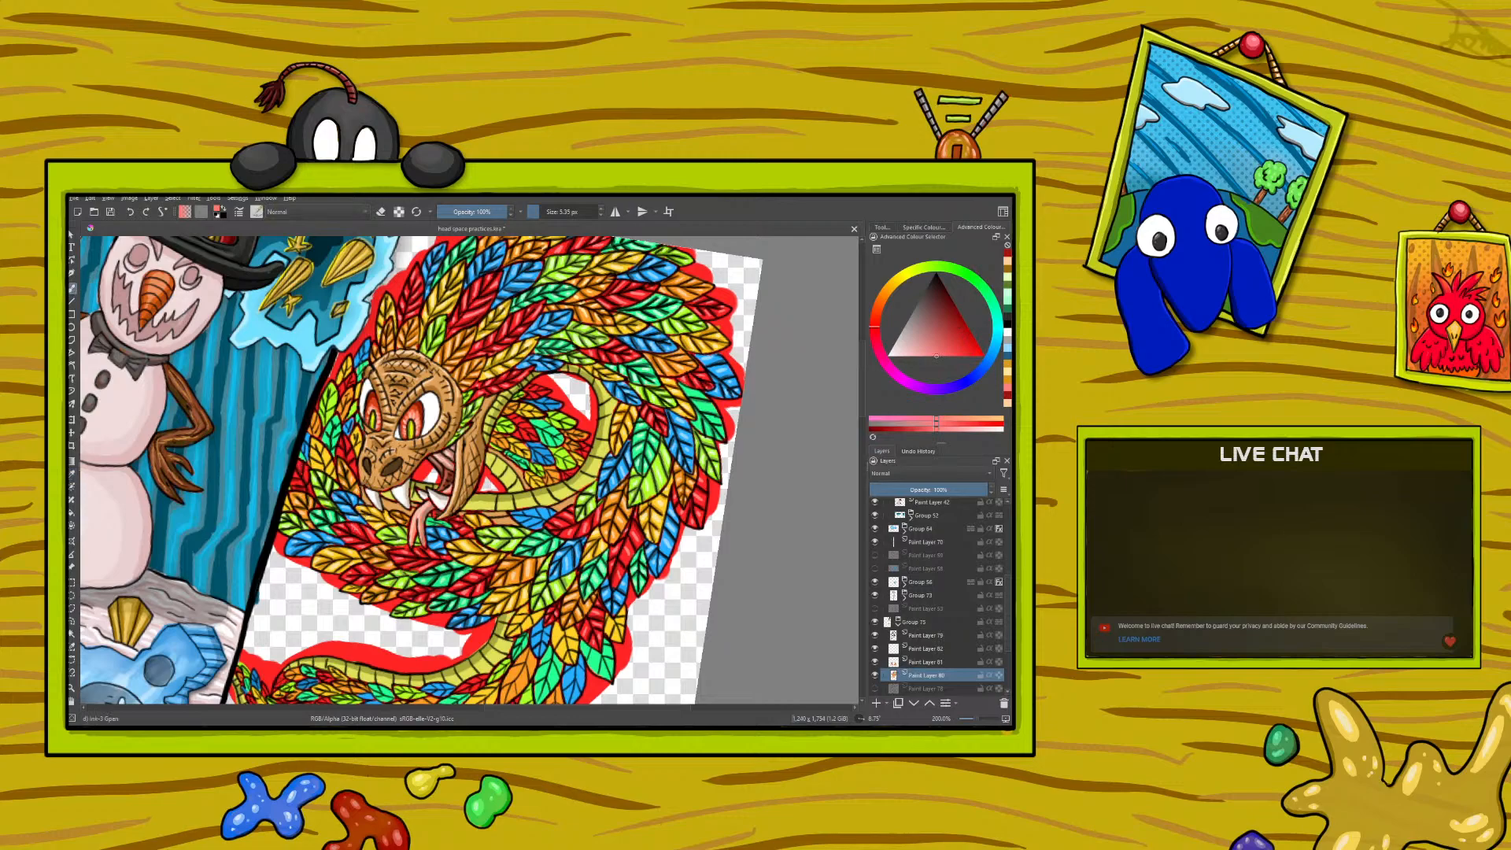
drag(347, 447, 341, 444)
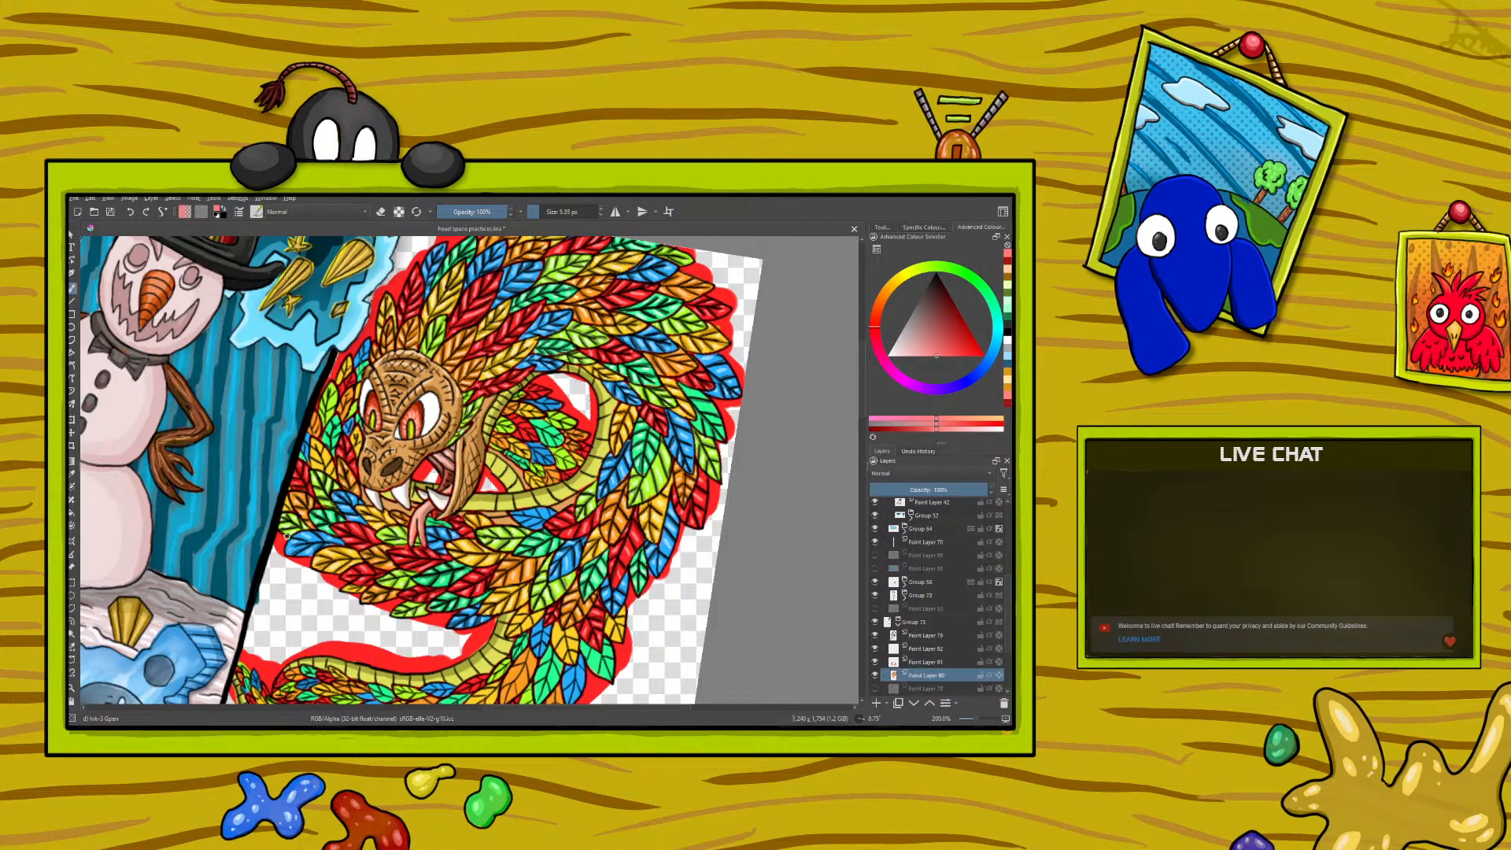
- Sample the golden yellow and pale yellow feather colours in turn and paint fine details on the yellow feathers beside the serpent's head
click(71, 474)
click(326, 557)
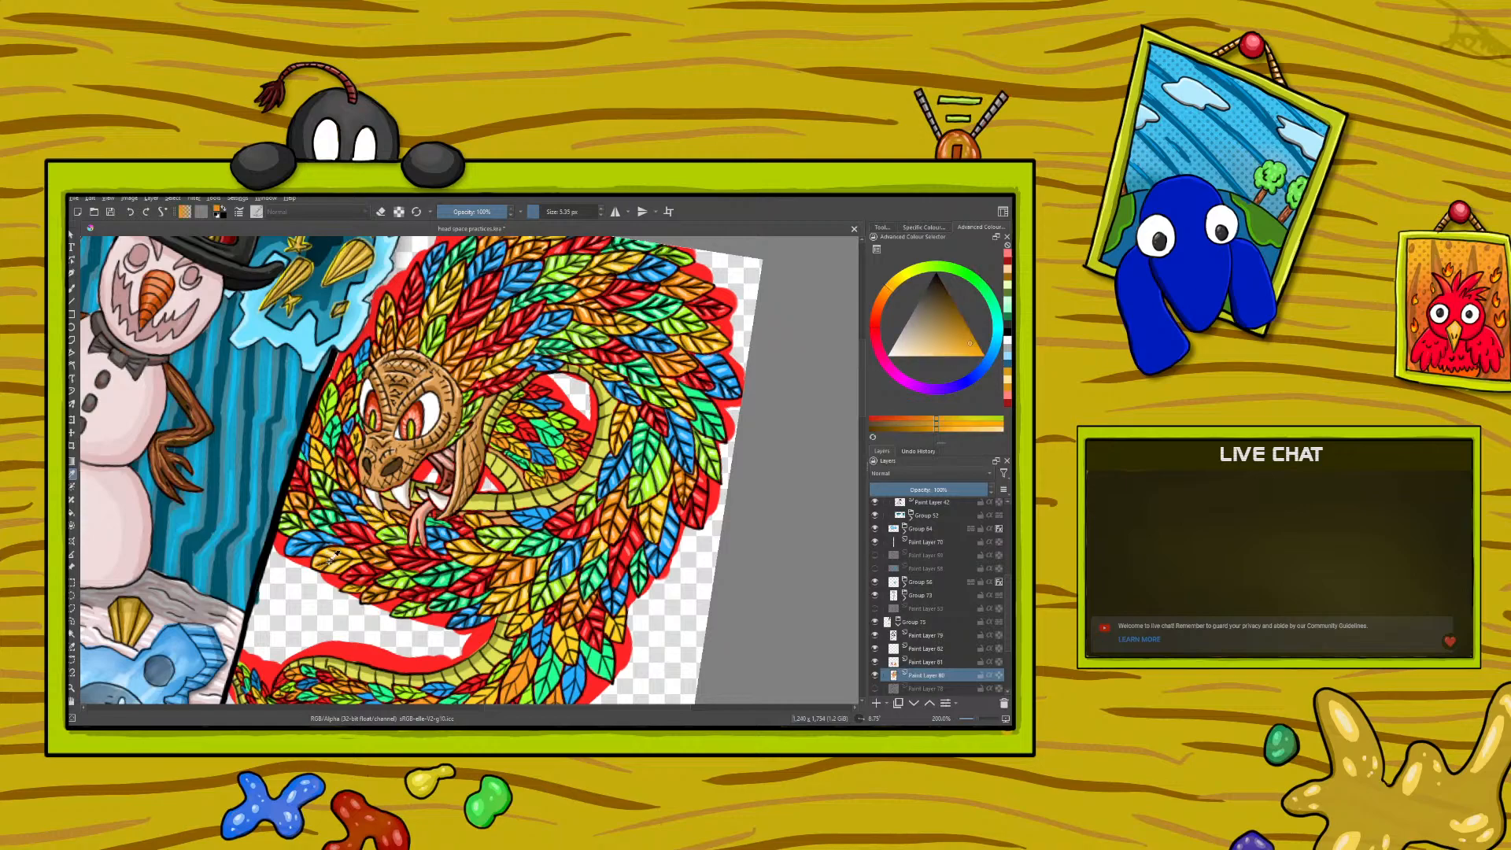
click(73, 288)
drag(325, 472, 315, 443)
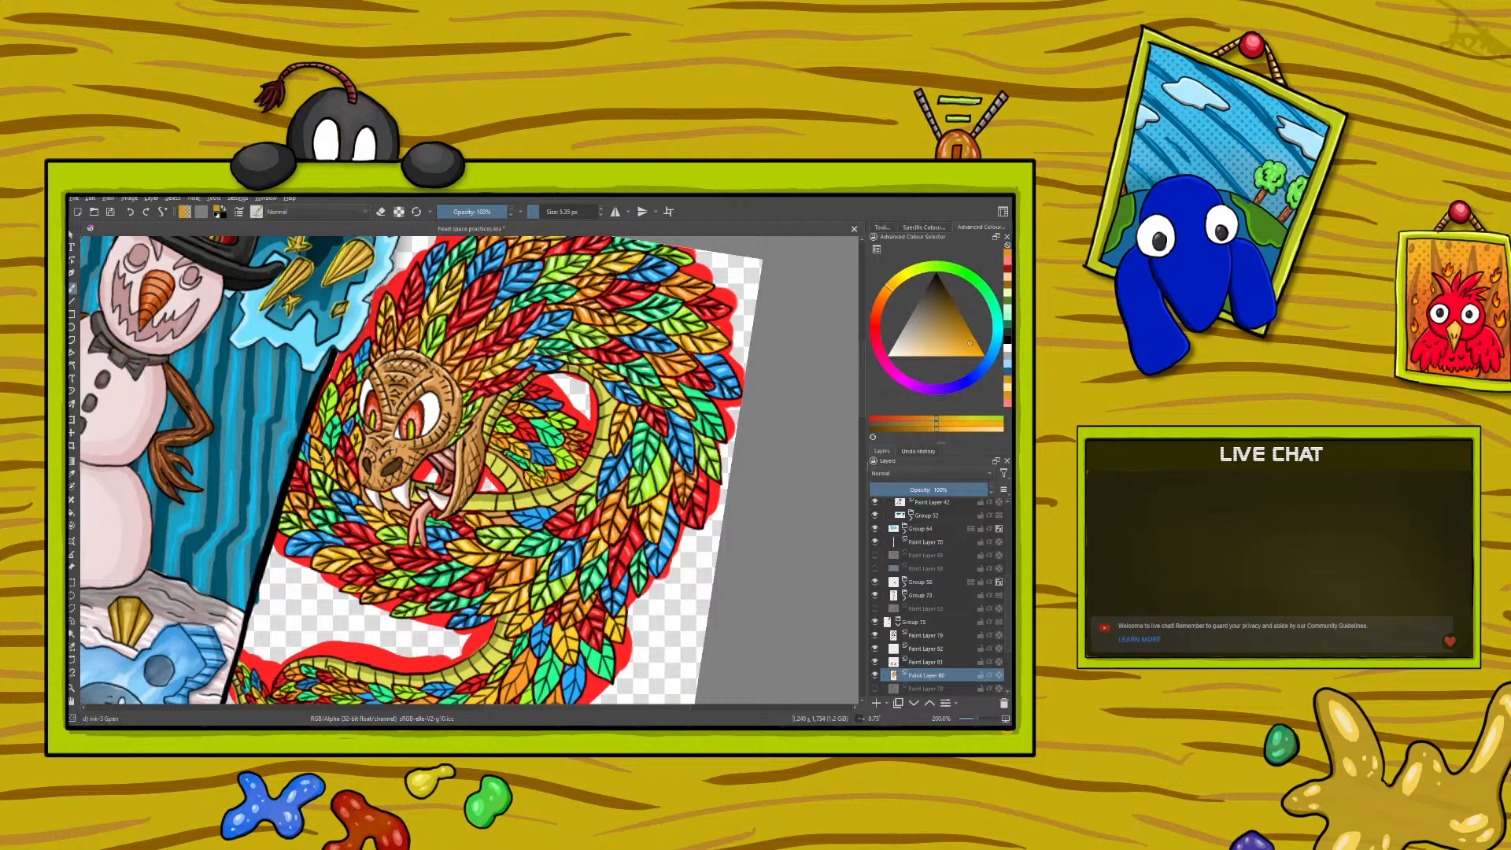
drag(322, 466, 312, 456)
ctrl+click(343, 557)
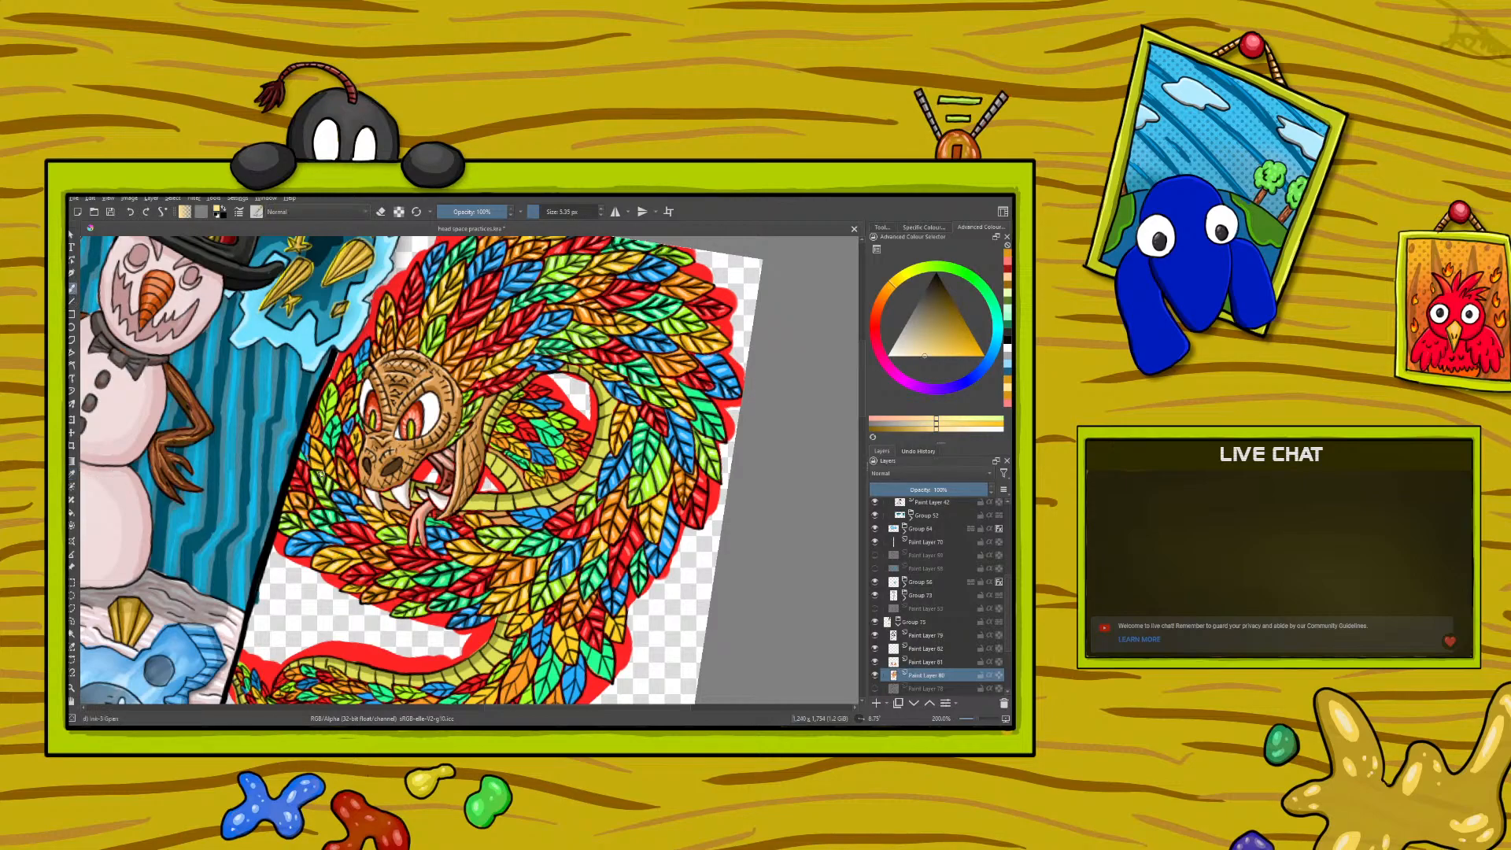
drag(314, 465, 317, 456)
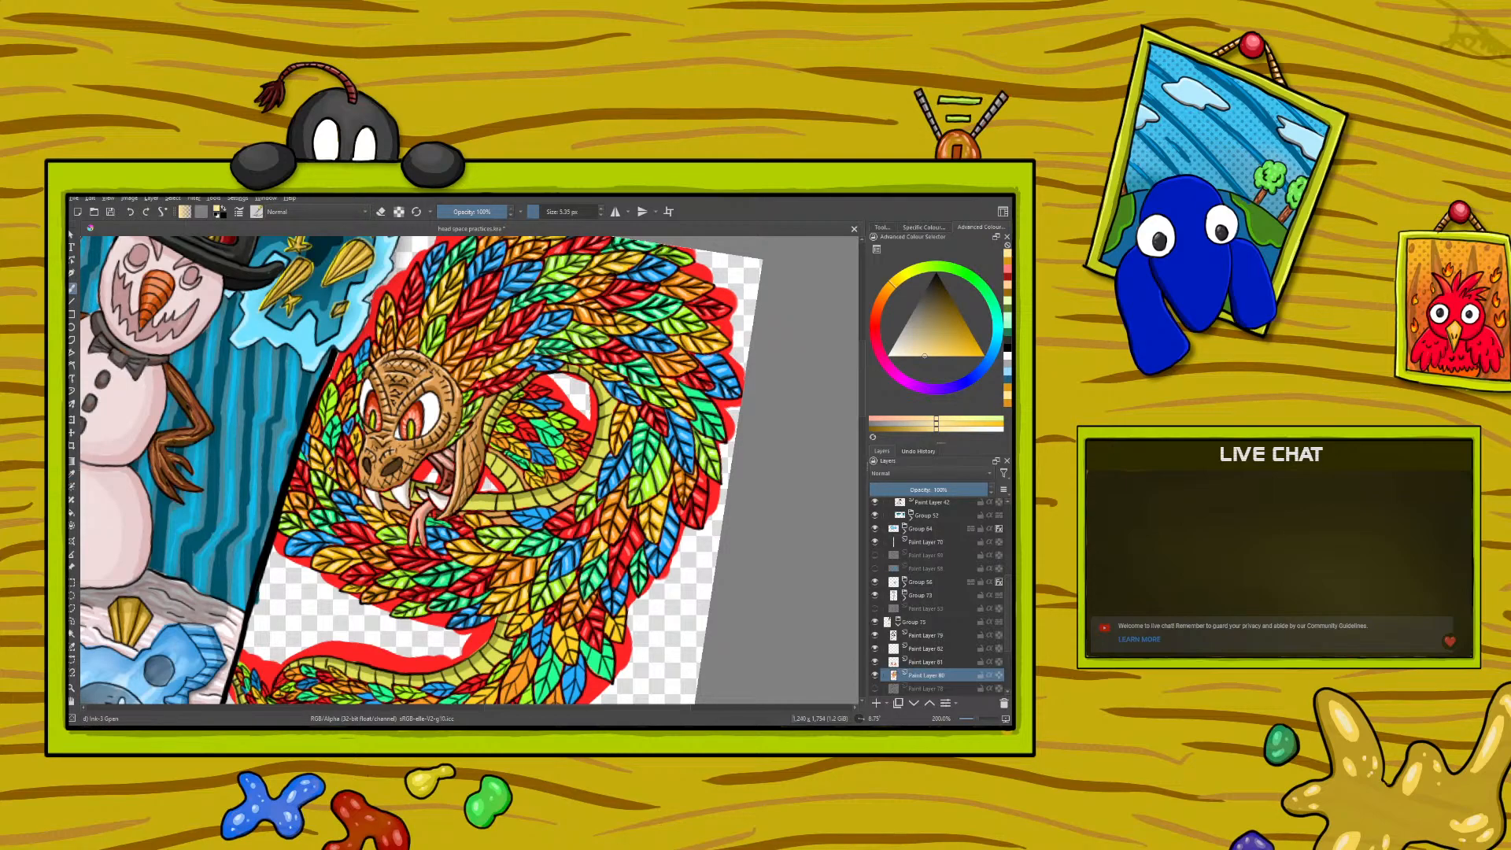
- Sample the dark emerald and pale mint greens in turn and paint fine details on the green feathers beside the serpent's head
key(p)
click(325, 516)
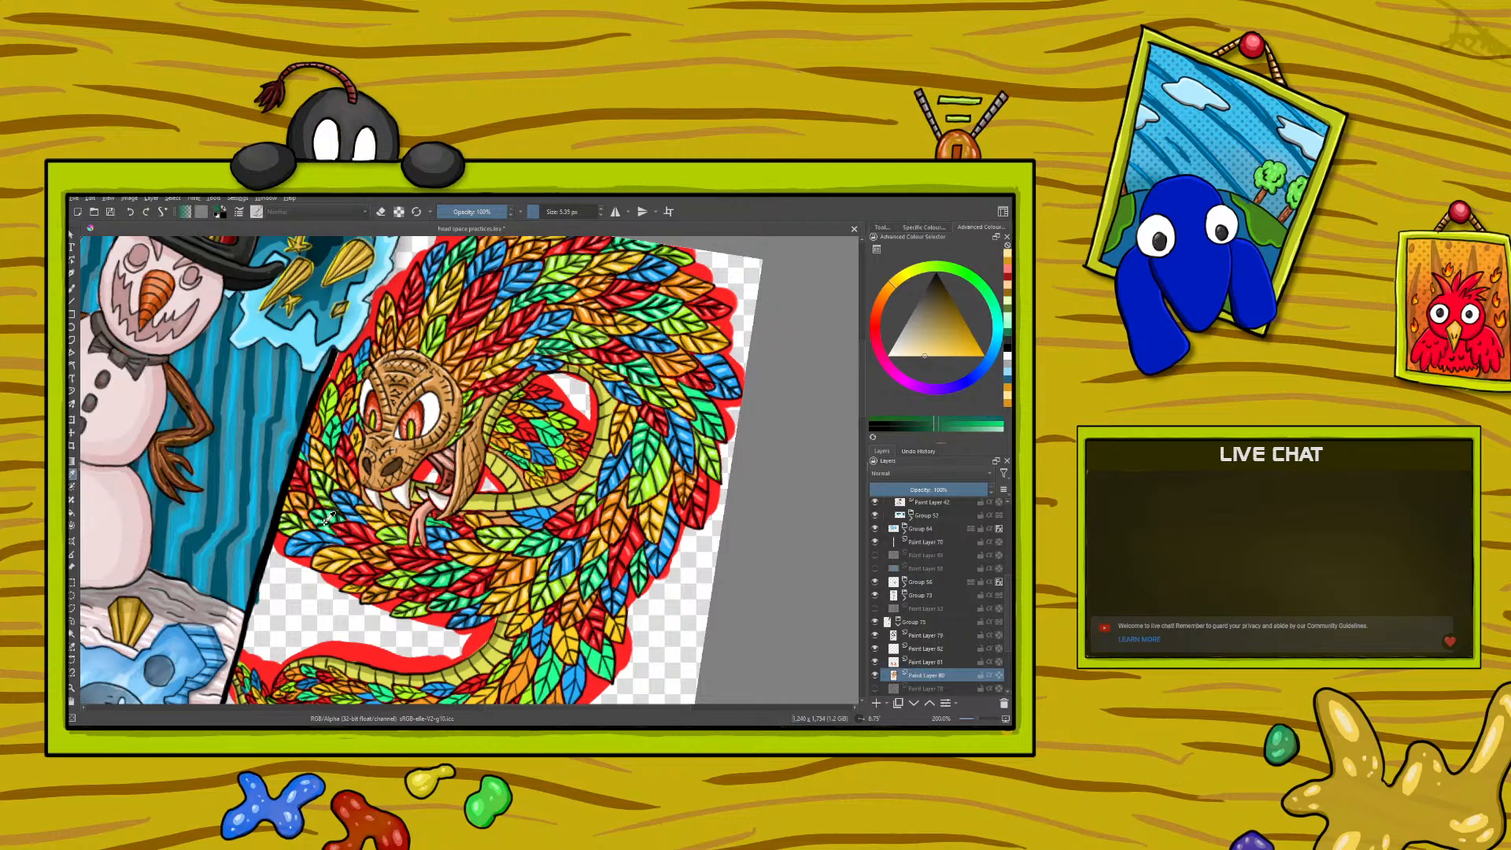
key(b)
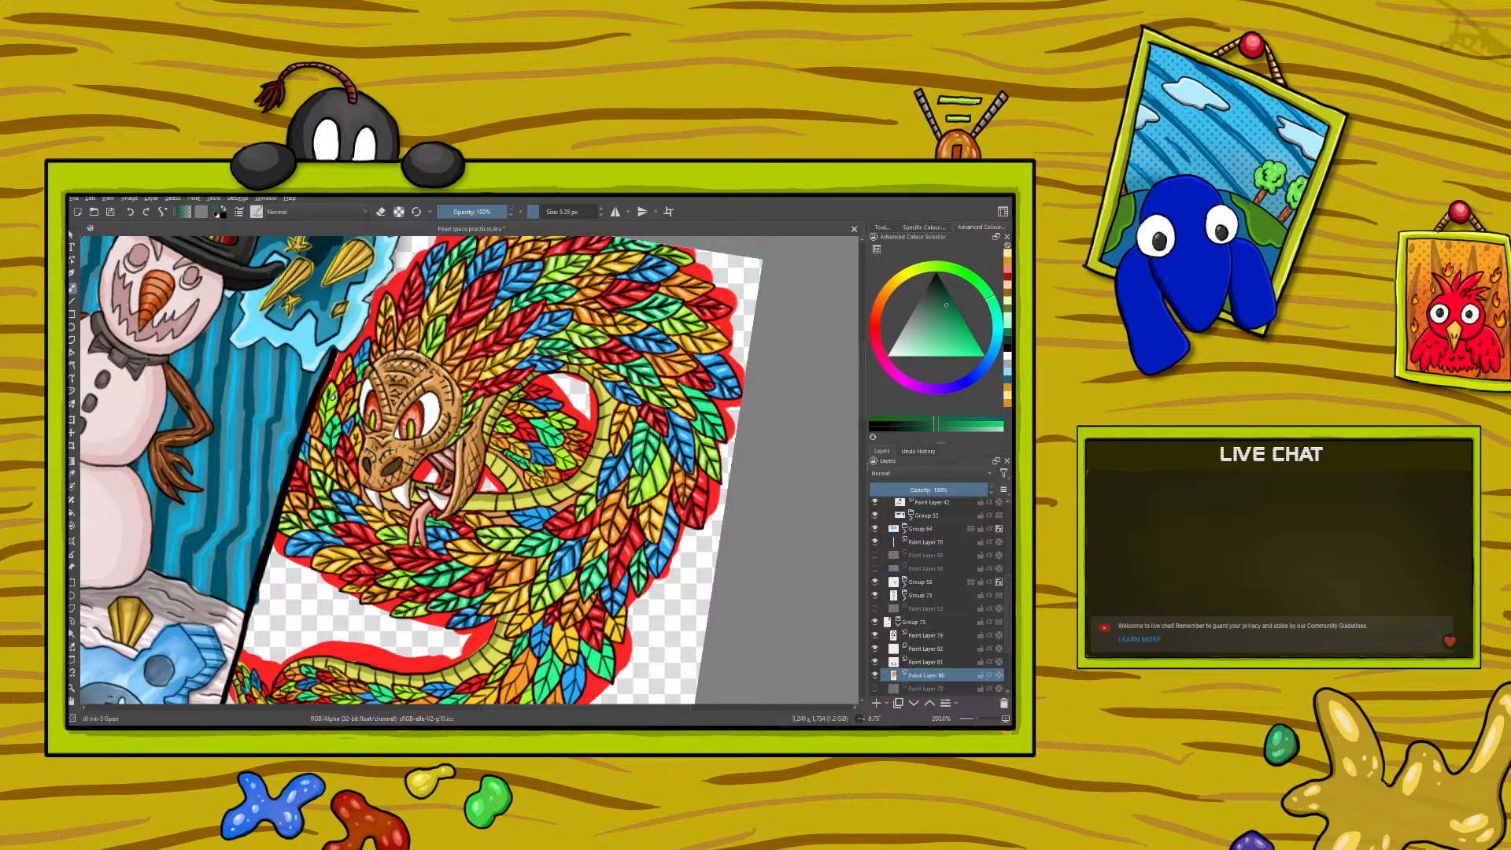
drag(331, 439, 342, 432)
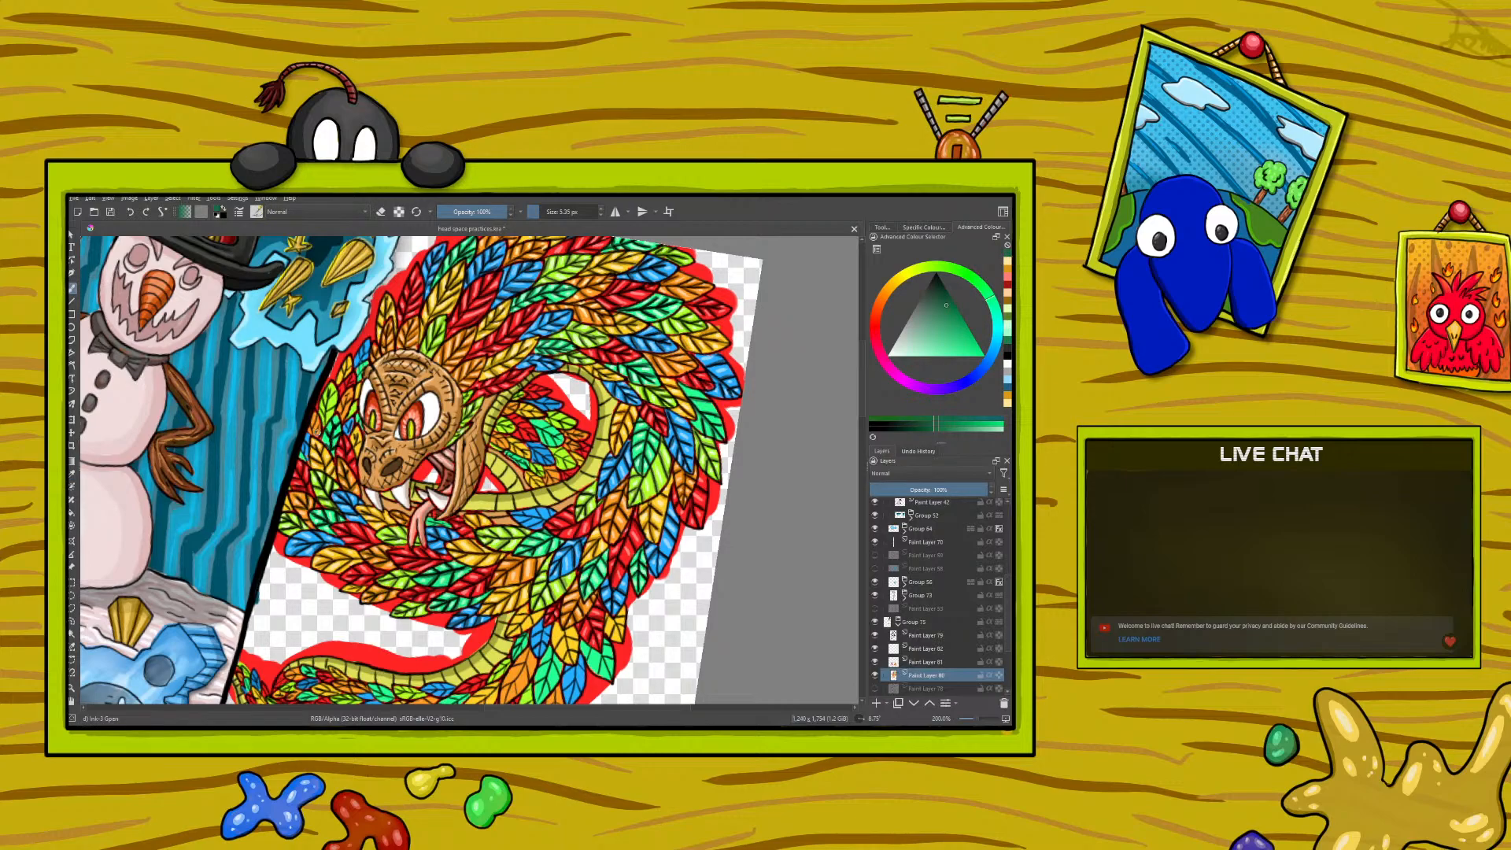
click(72, 470)
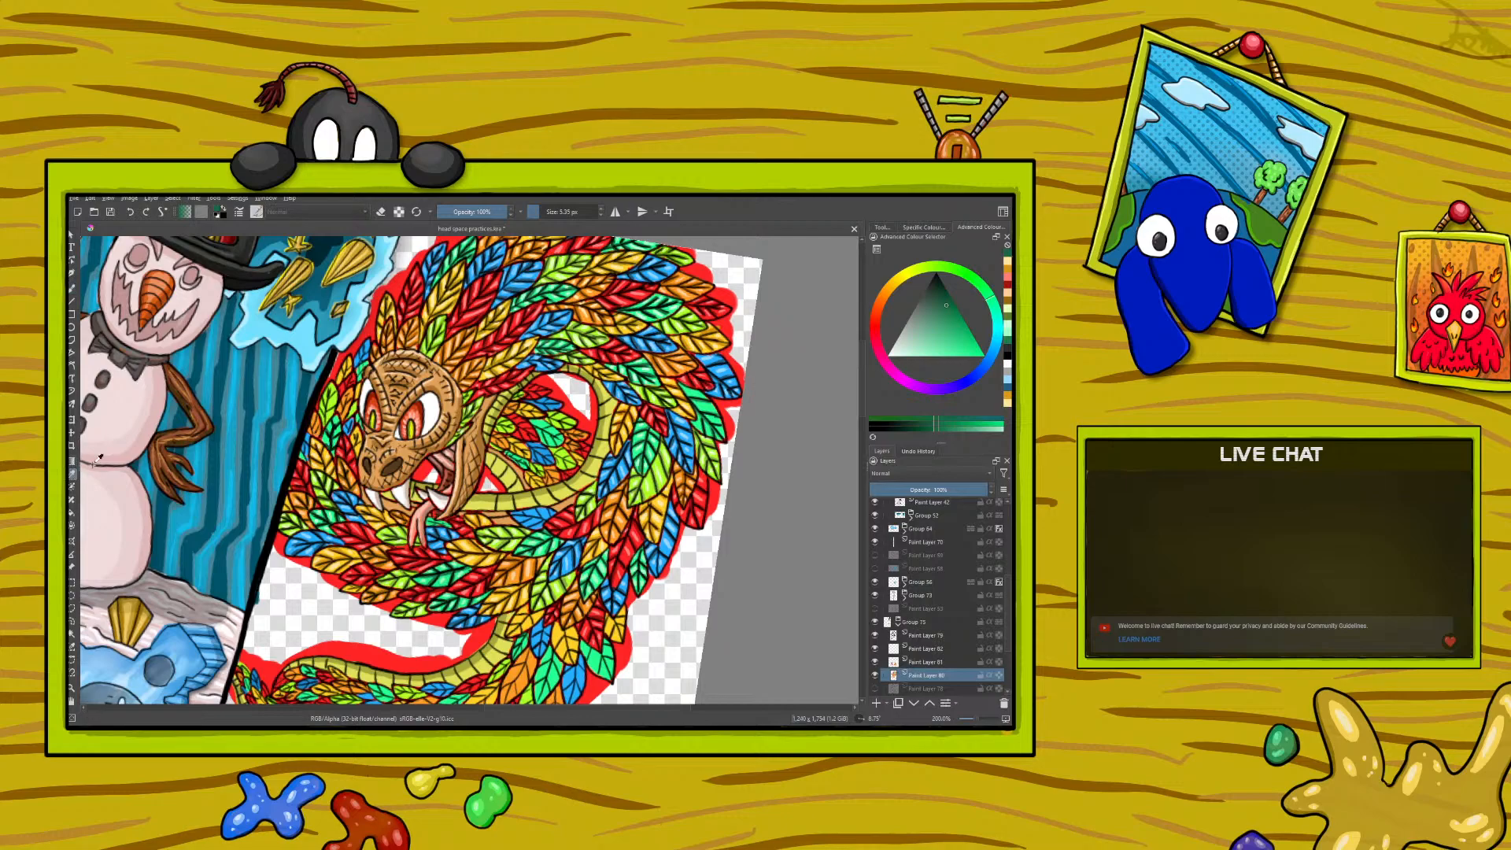
click(334, 507)
click(72, 289)
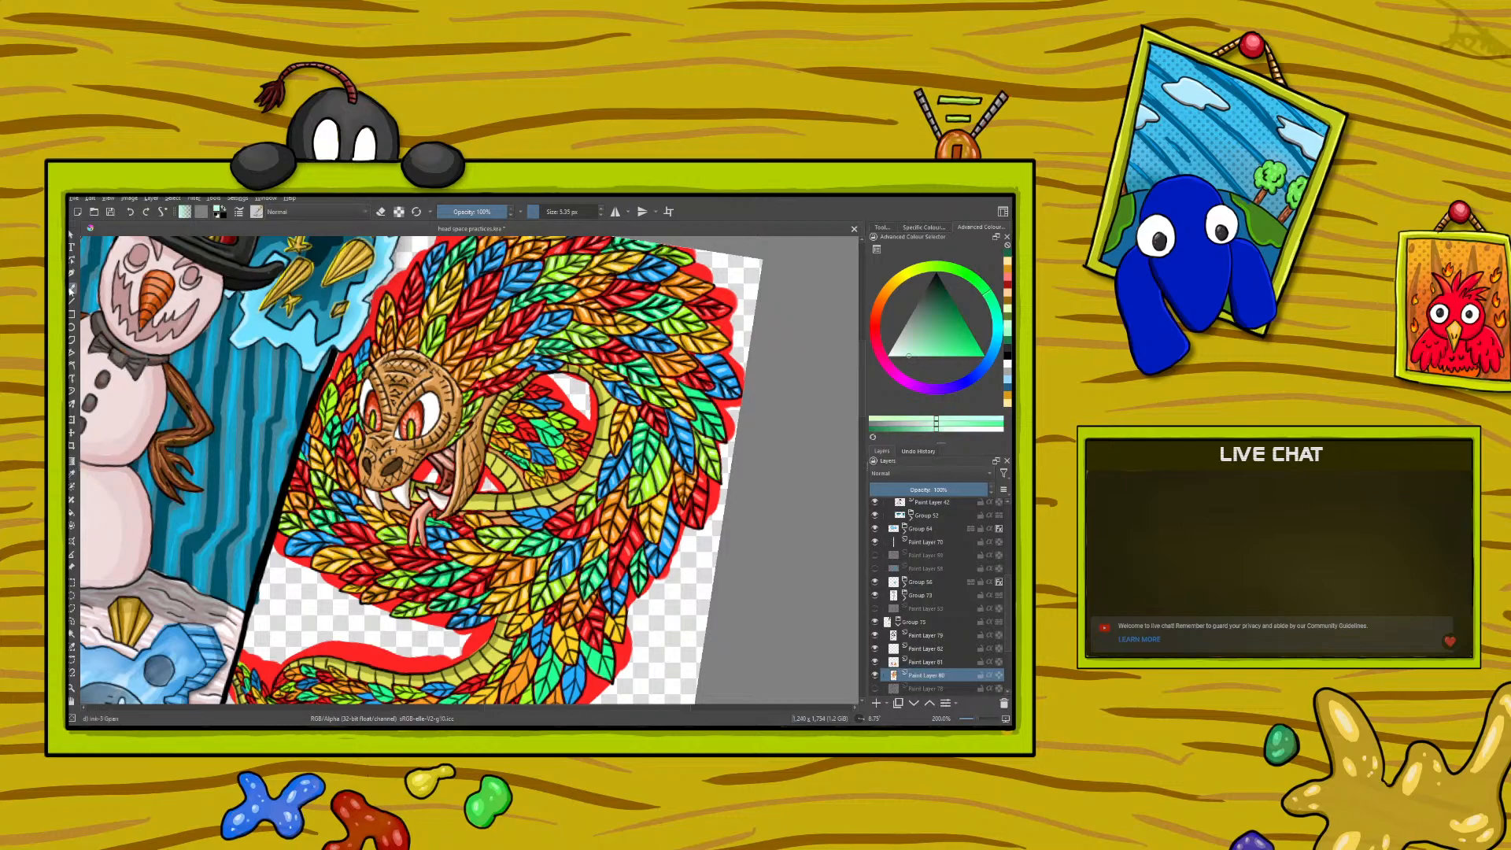
drag(327, 441, 328, 431)
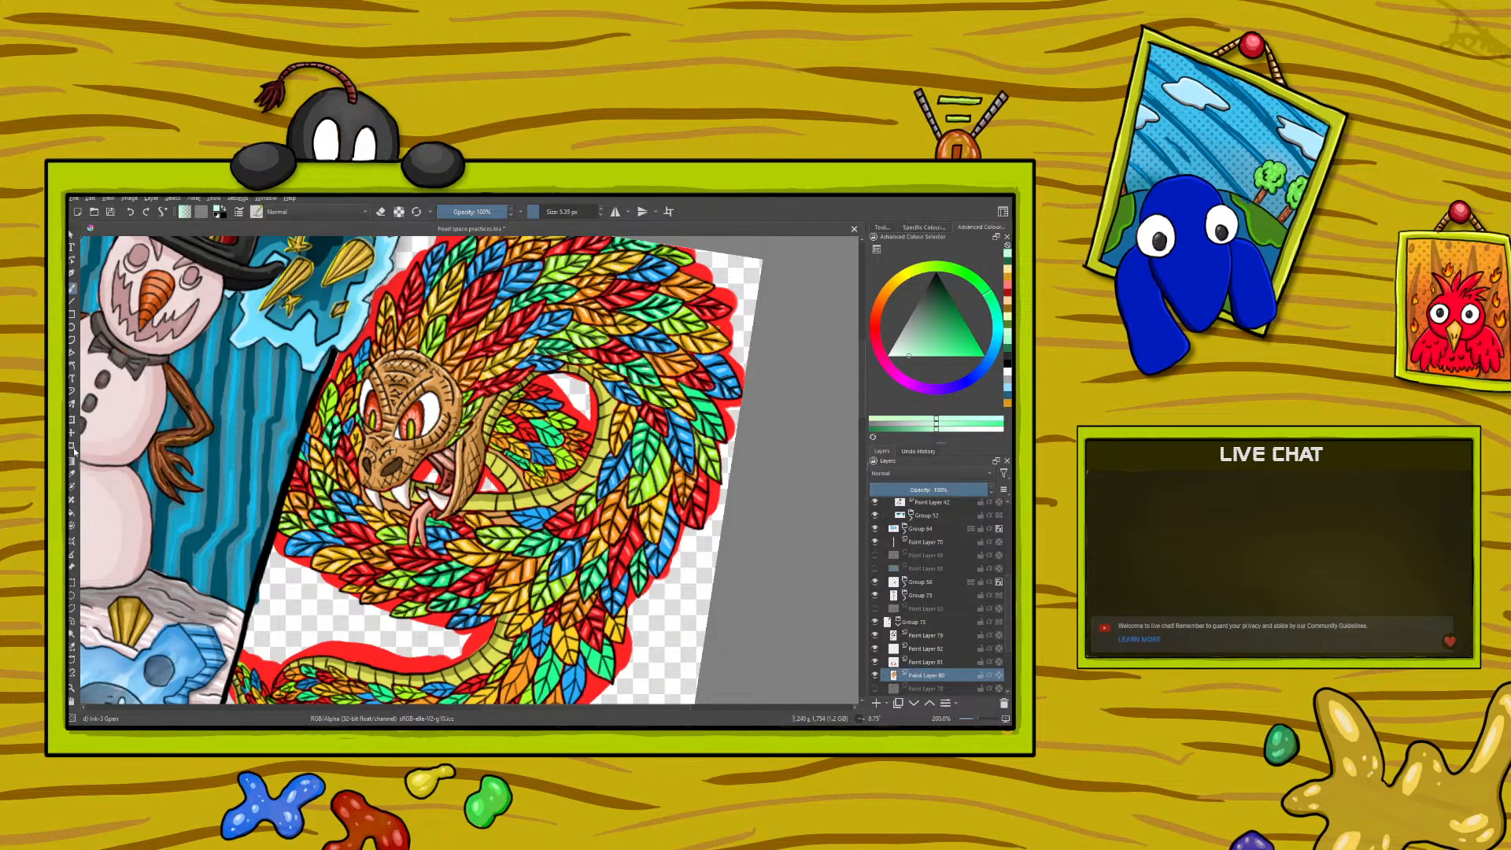
- Sample the dark and mid lime greens from the feathers and touch up the lime feathers beside the serpent's eye with the fine brush
ctrl+click(329, 472)
click(72, 289)
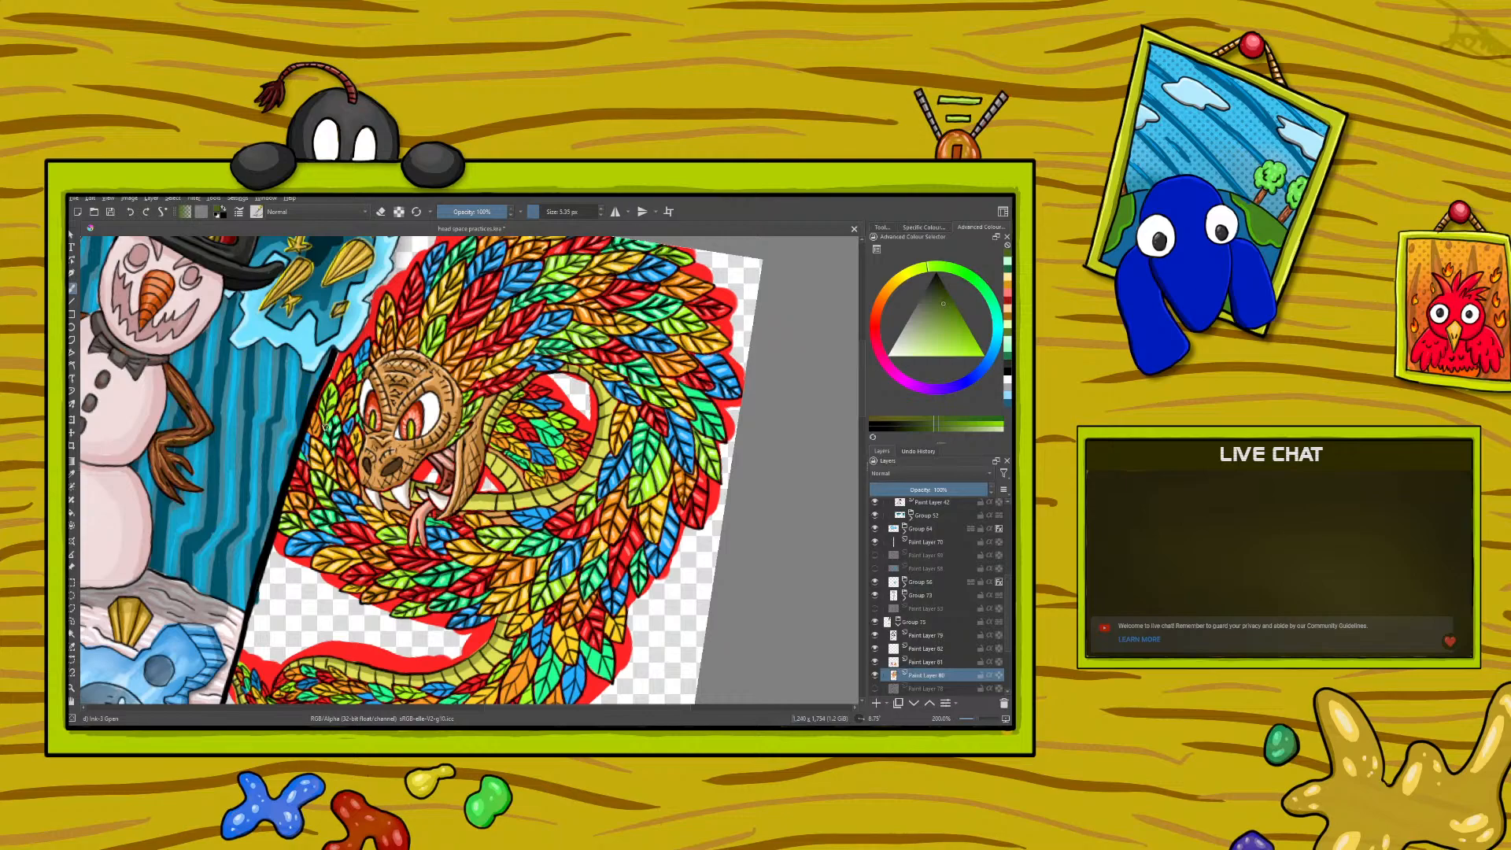
click(72, 475)
click(501, 546)
click(504, 542)
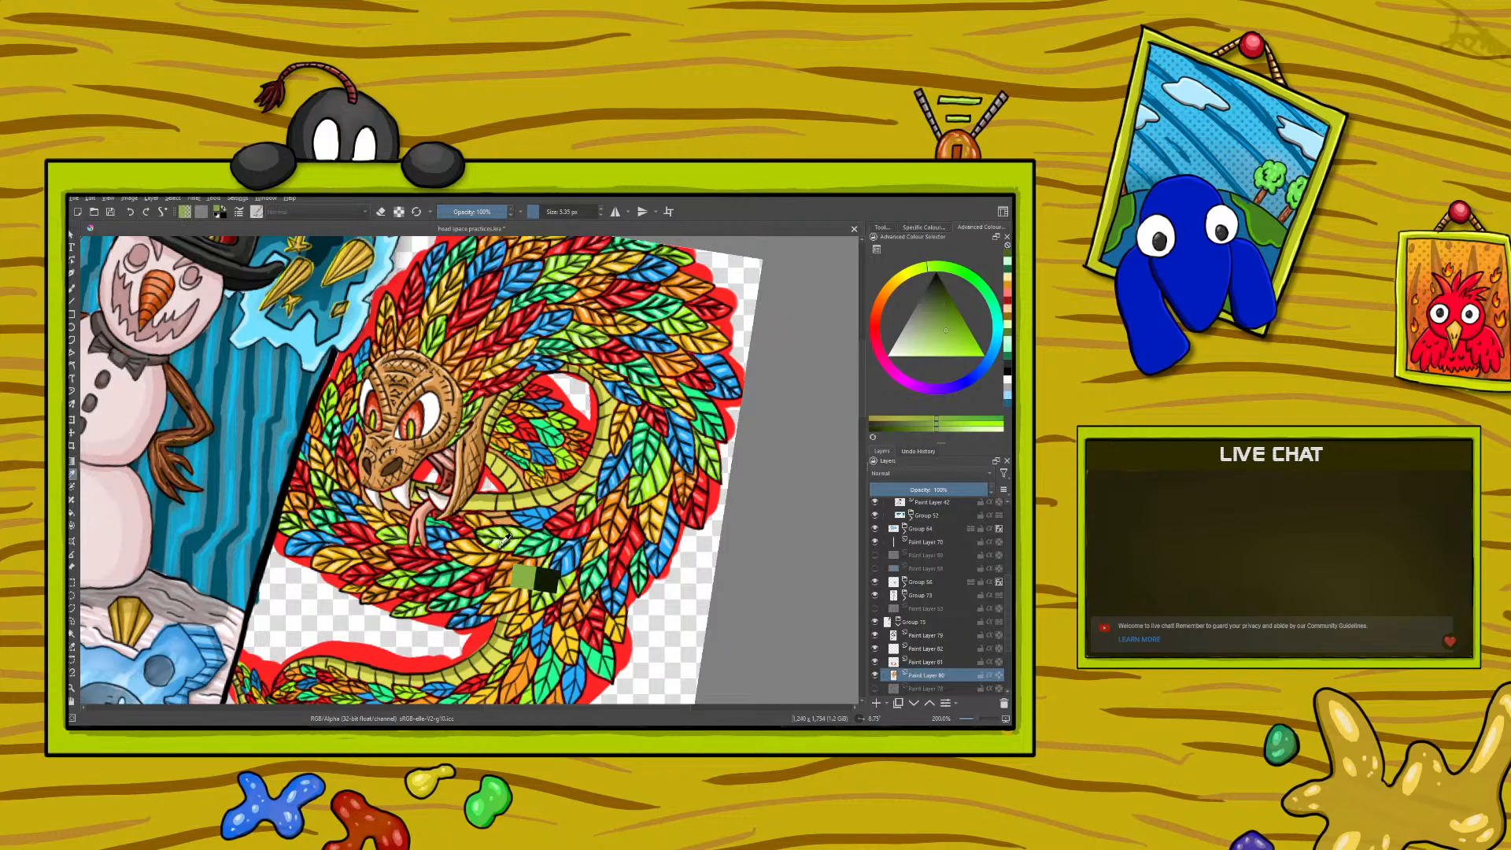
key(b)
drag(318, 406, 322, 412)
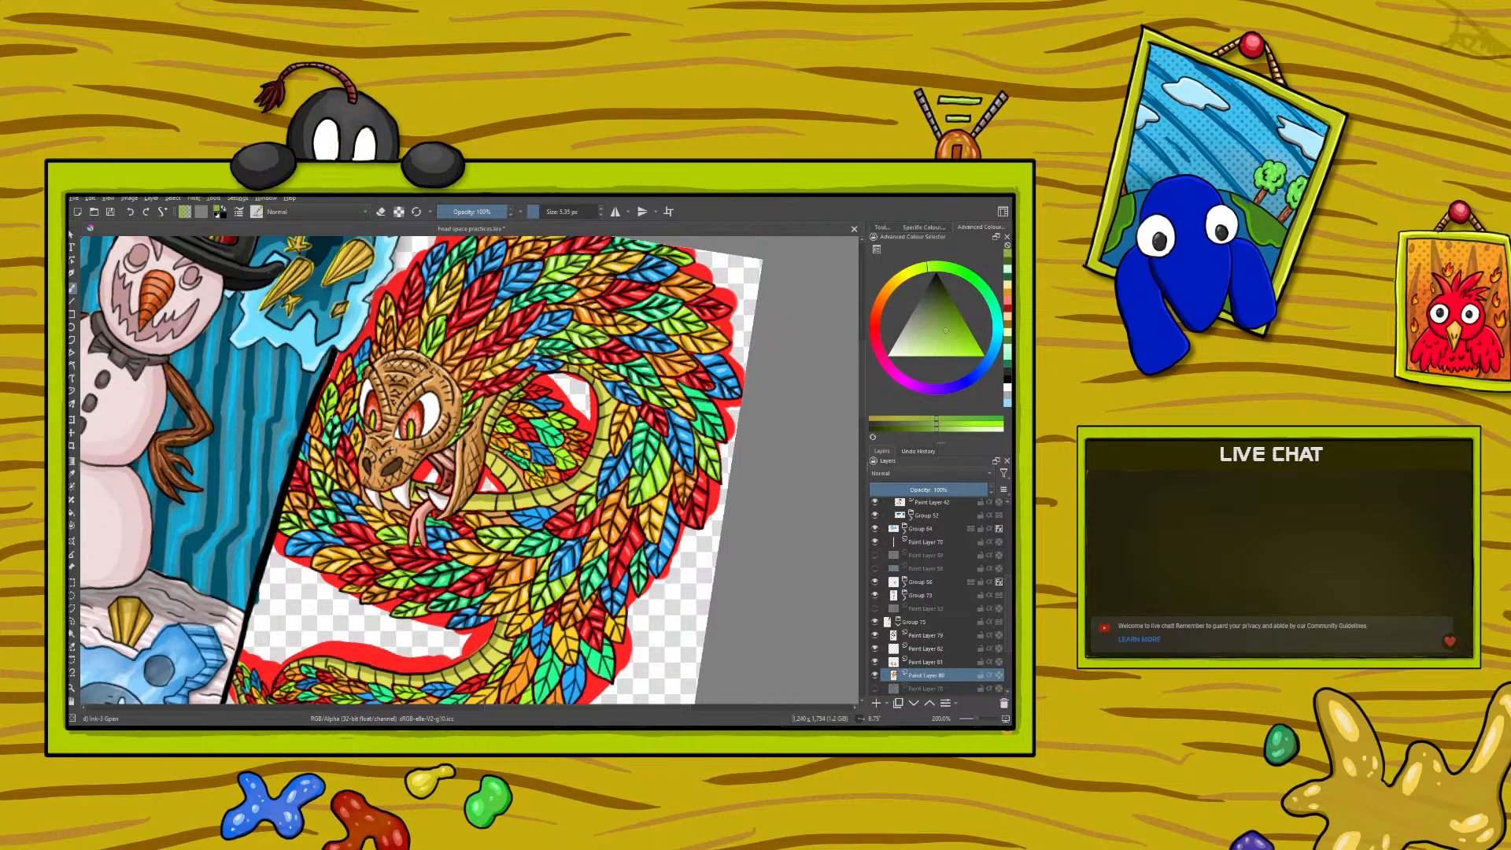
- Sample a pale yellow-green and paint fine highlights on the lime feathers beside the serpent's brow
click(71, 475)
click(506, 525)
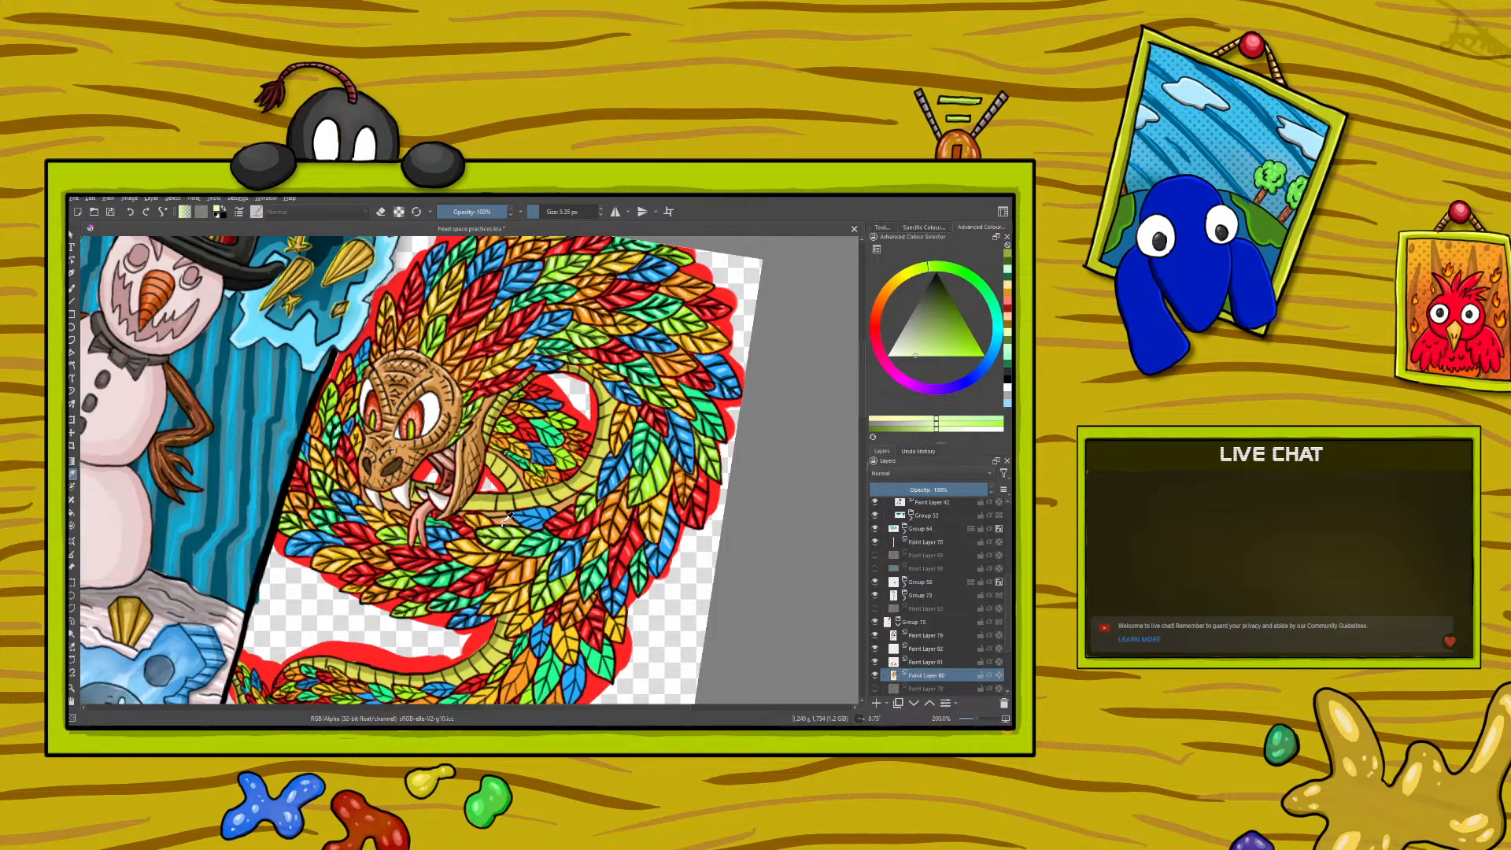
click(73, 274)
drag(326, 395, 331, 391)
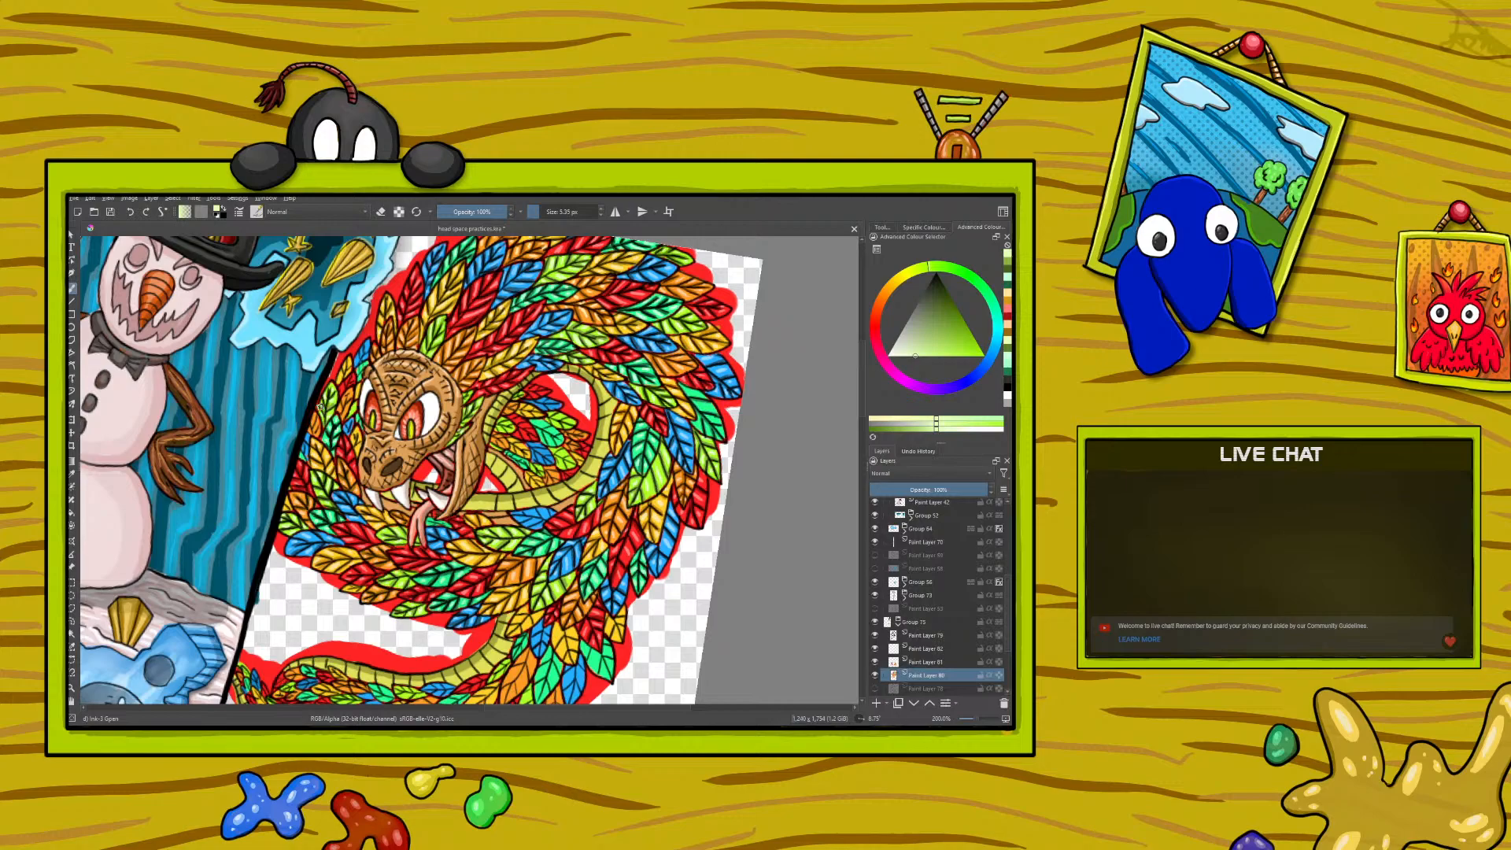
- Sample a dark golden brown and paint fine shading on the feathers next to the serpent's eye
click(70, 476)
ctrl+click(356, 477)
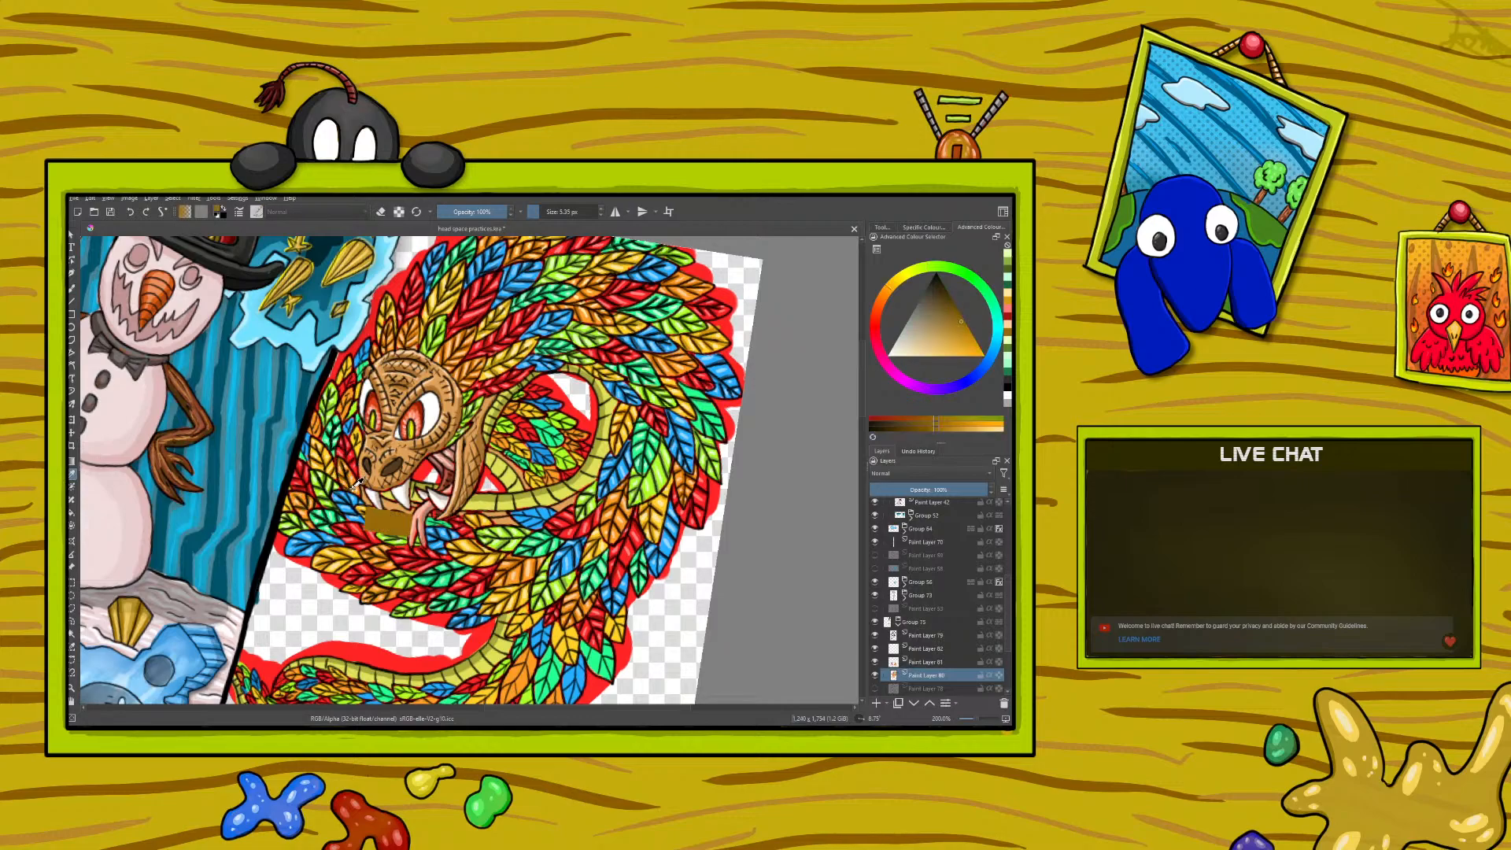
key(b)
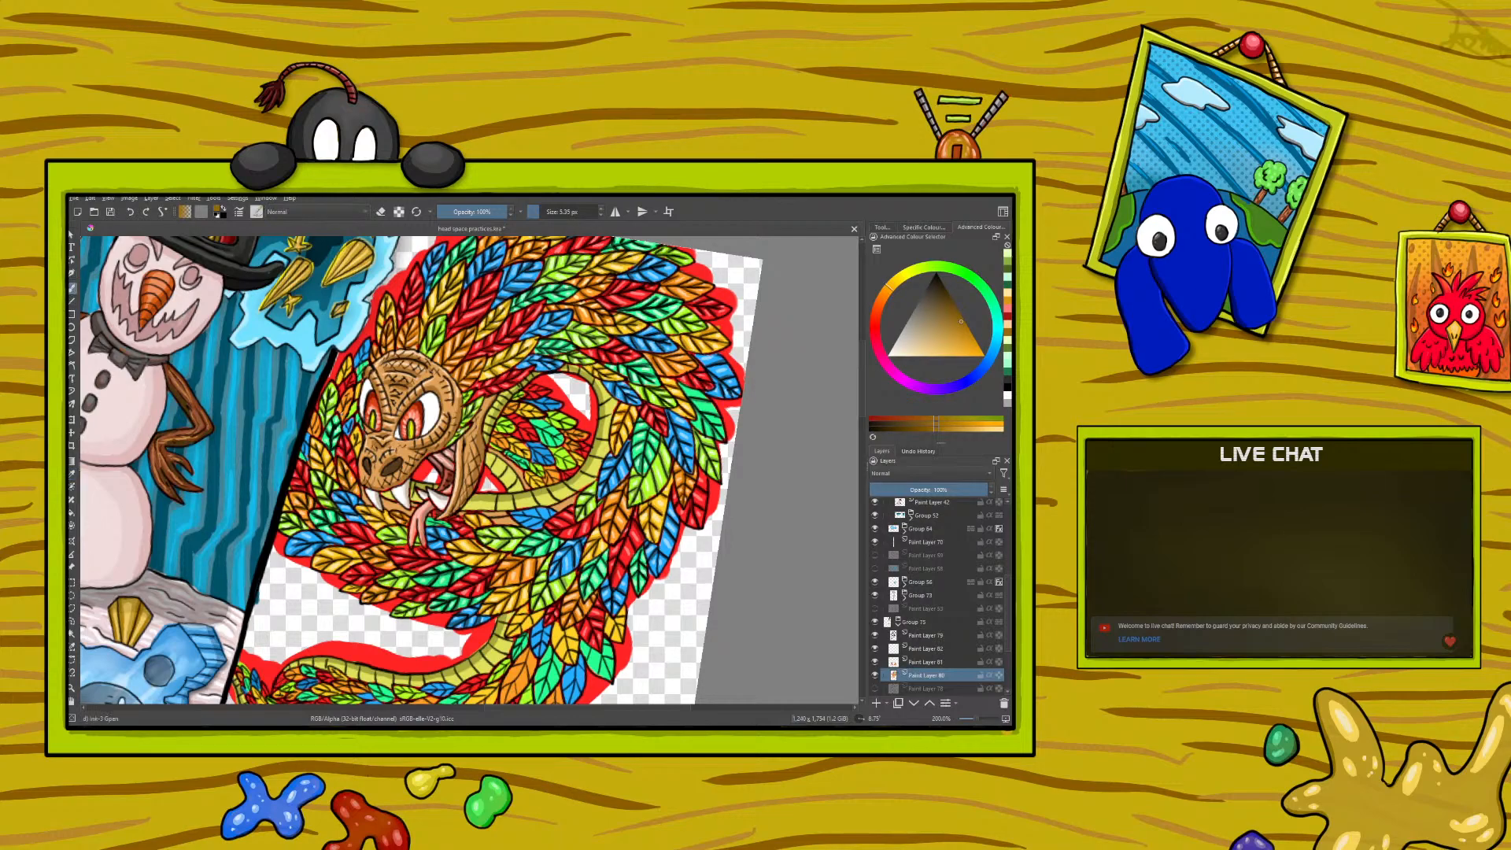
drag(347, 399, 344, 406)
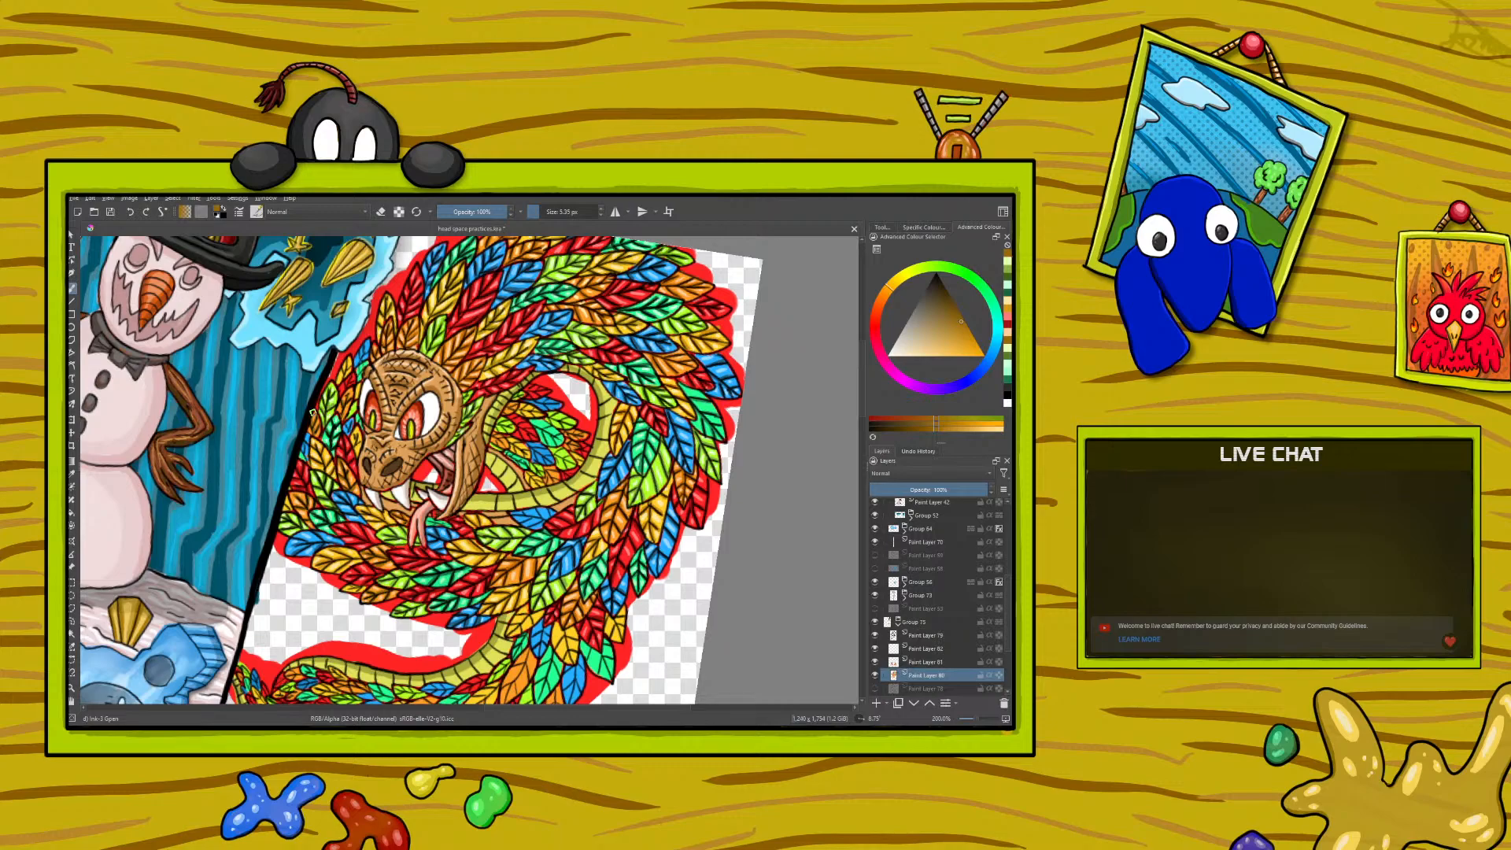
right_click(312, 413)
right_click(213, 470)
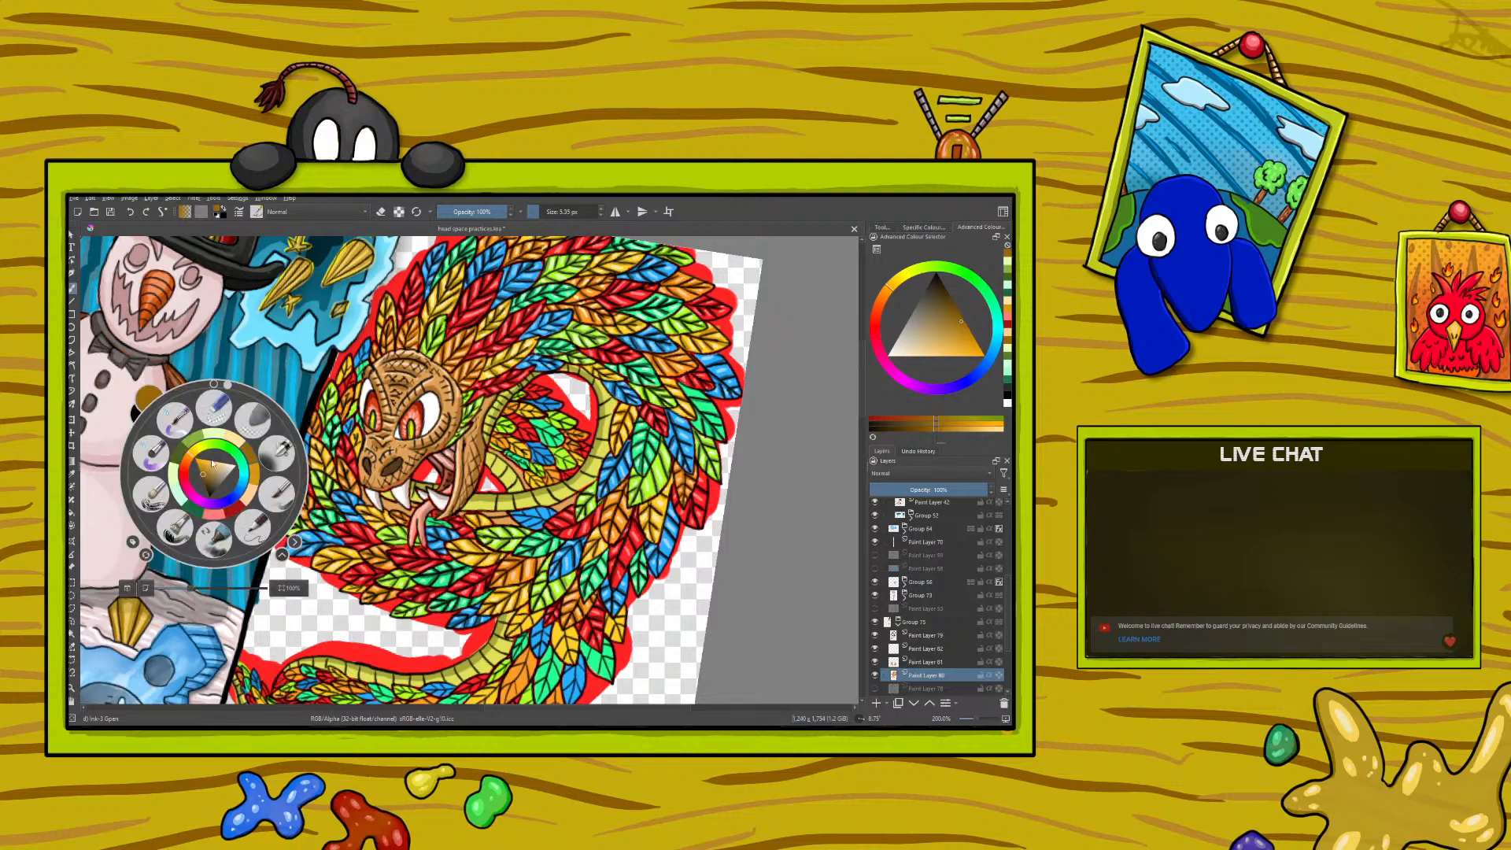
right_click(210, 466)
- Sample the mid and light oranges from the feathers in turn and paint fine details on the orange feathers beside the serpent's eye
click(71, 472)
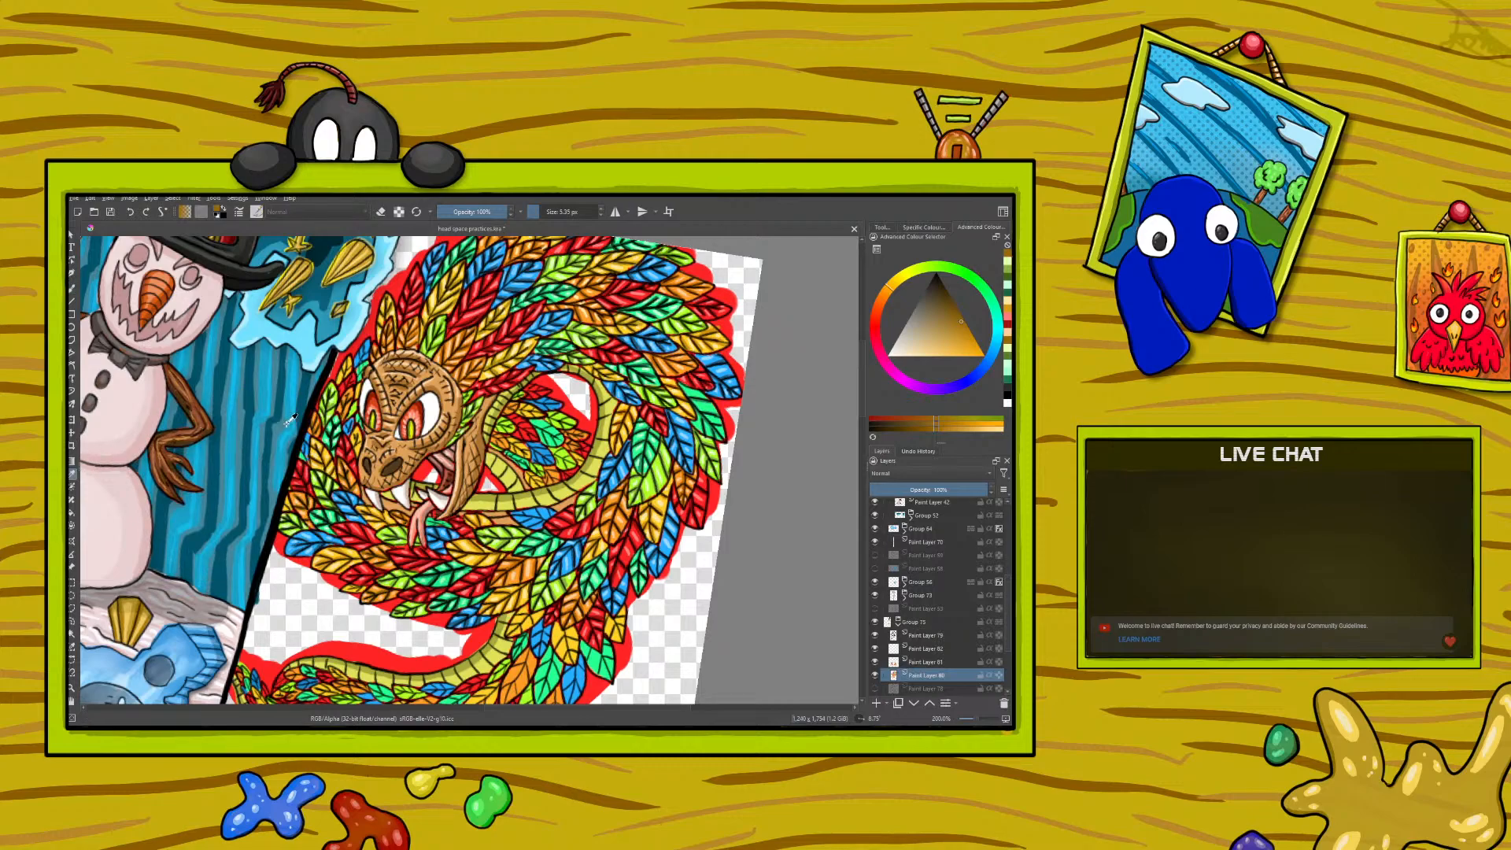
click(301, 485)
click(71, 288)
drag(309, 421, 344, 408)
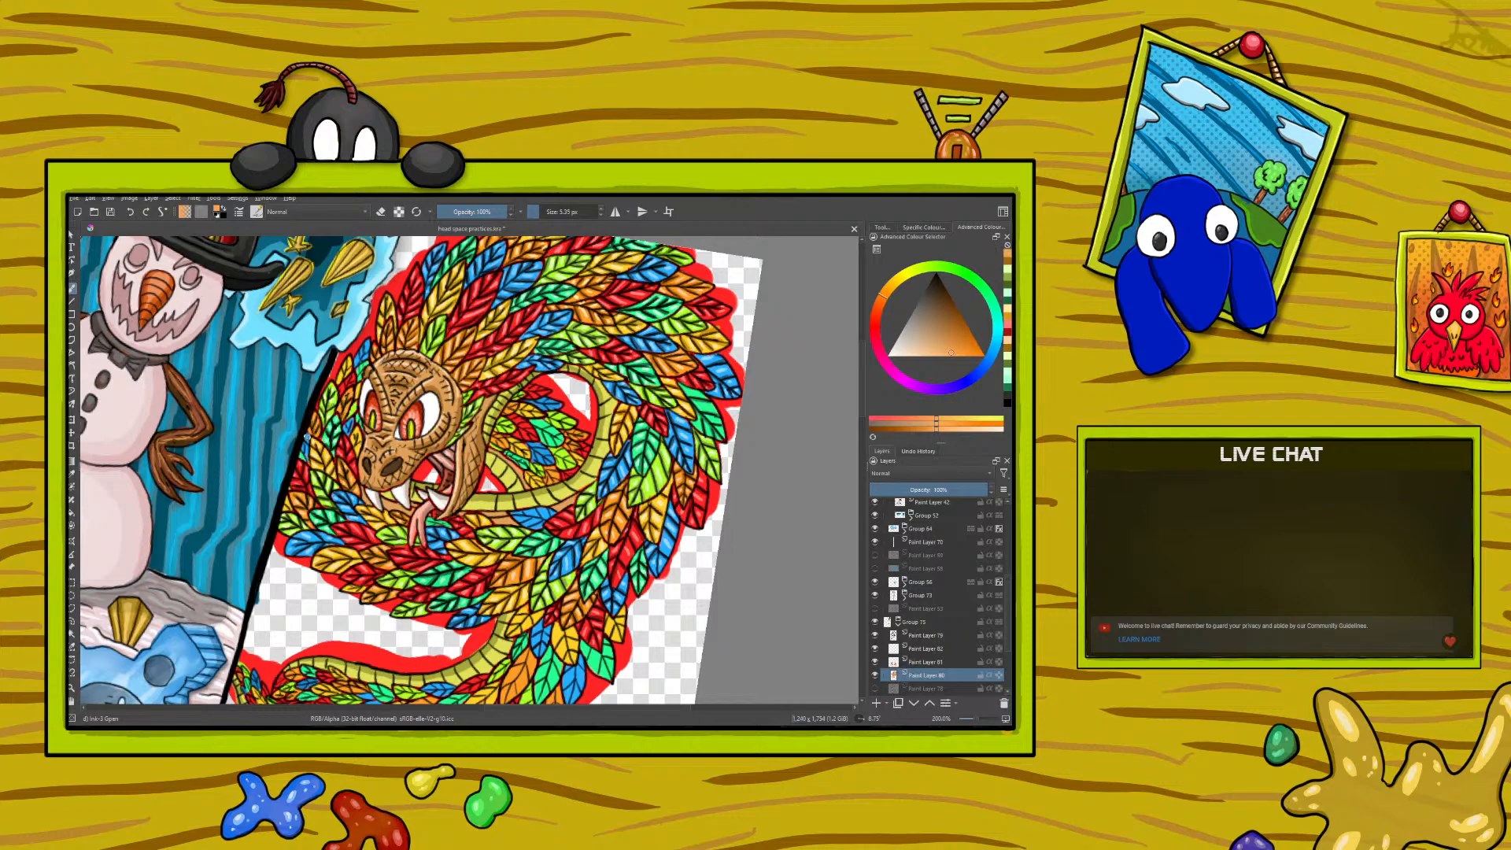
click(72, 474)
click(305, 505)
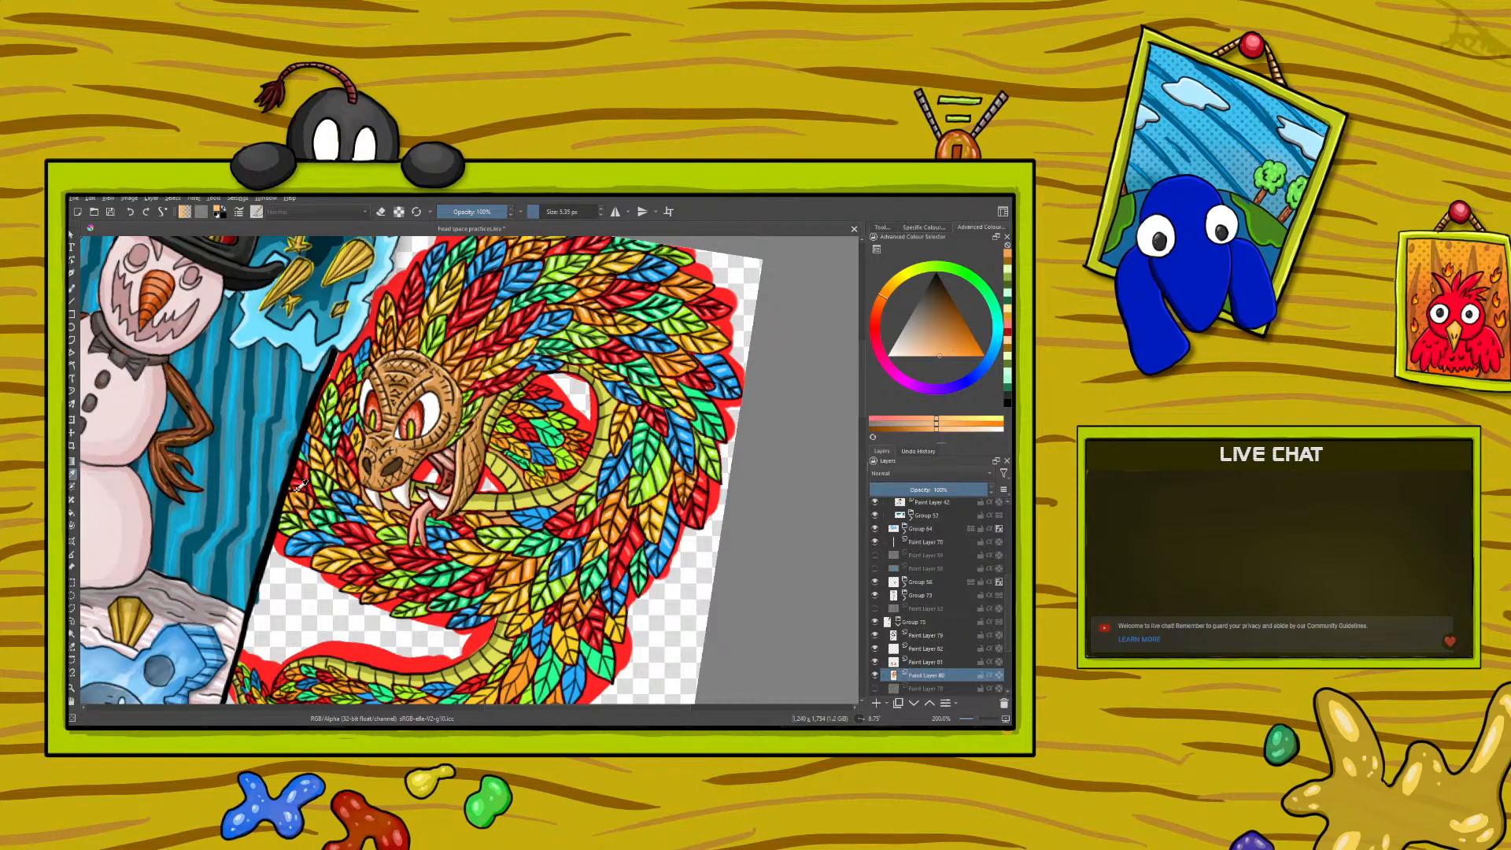
click(72, 288)
drag(316, 411, 343, 410)
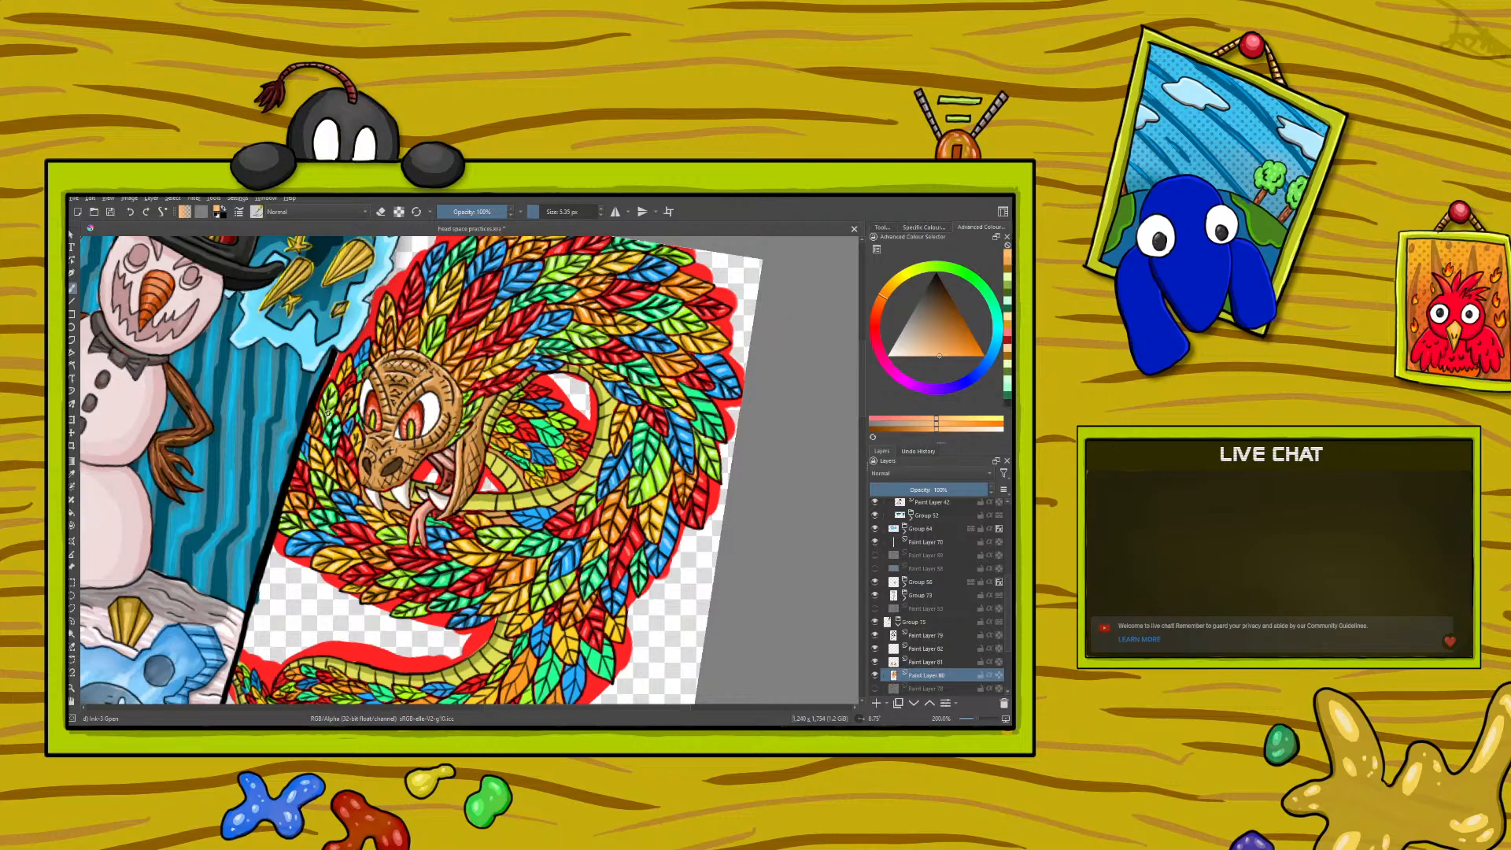
- Sample the golden and pale yellows in turn and touch up the small yellow feathers beside the serpent's snout
right_click(221, 420)
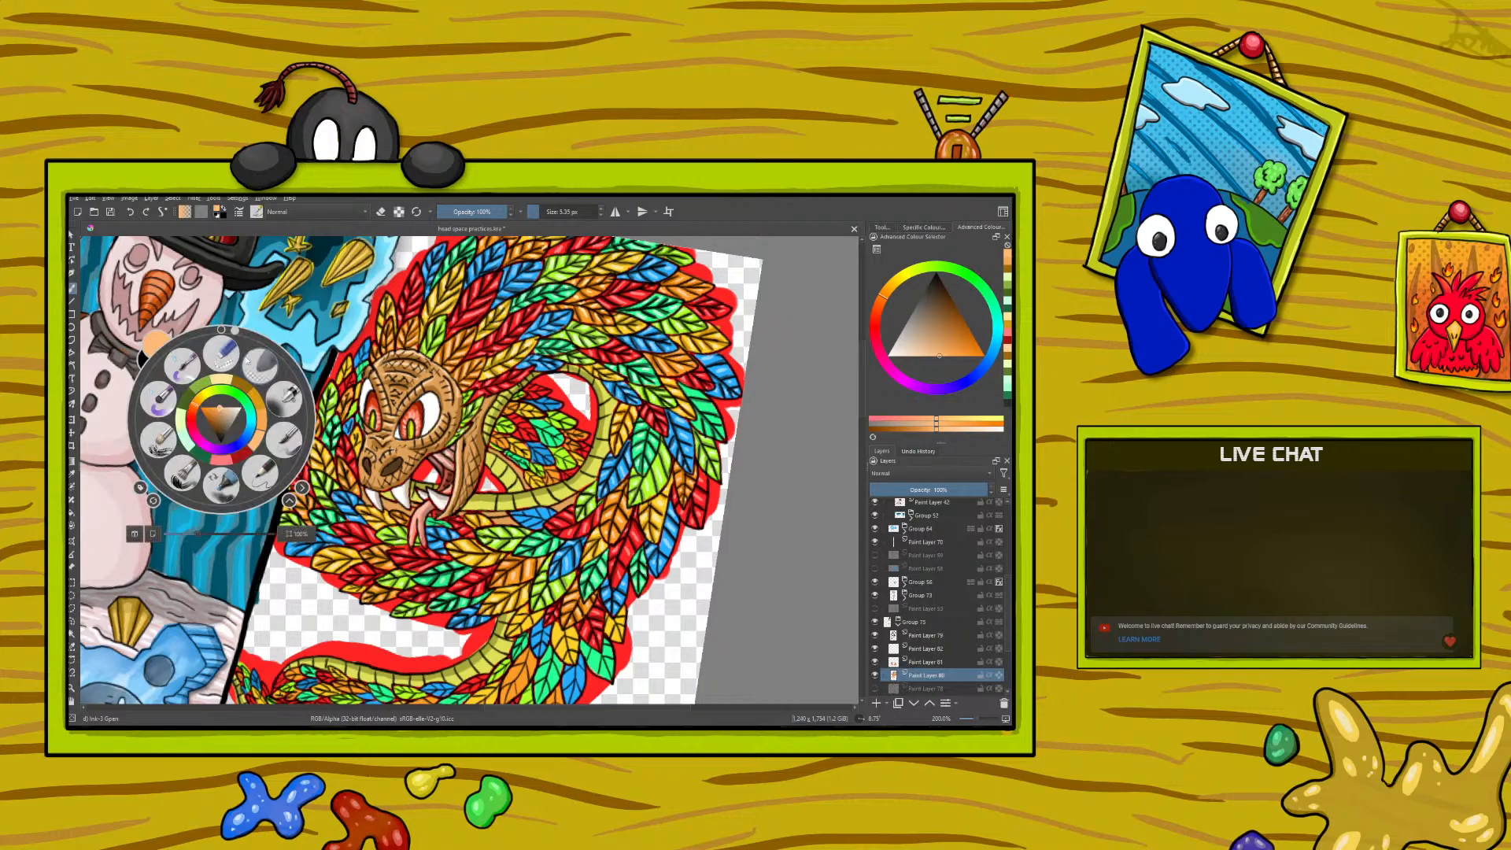
drag(216, 332, 184, 344)
right_click(183, 345)
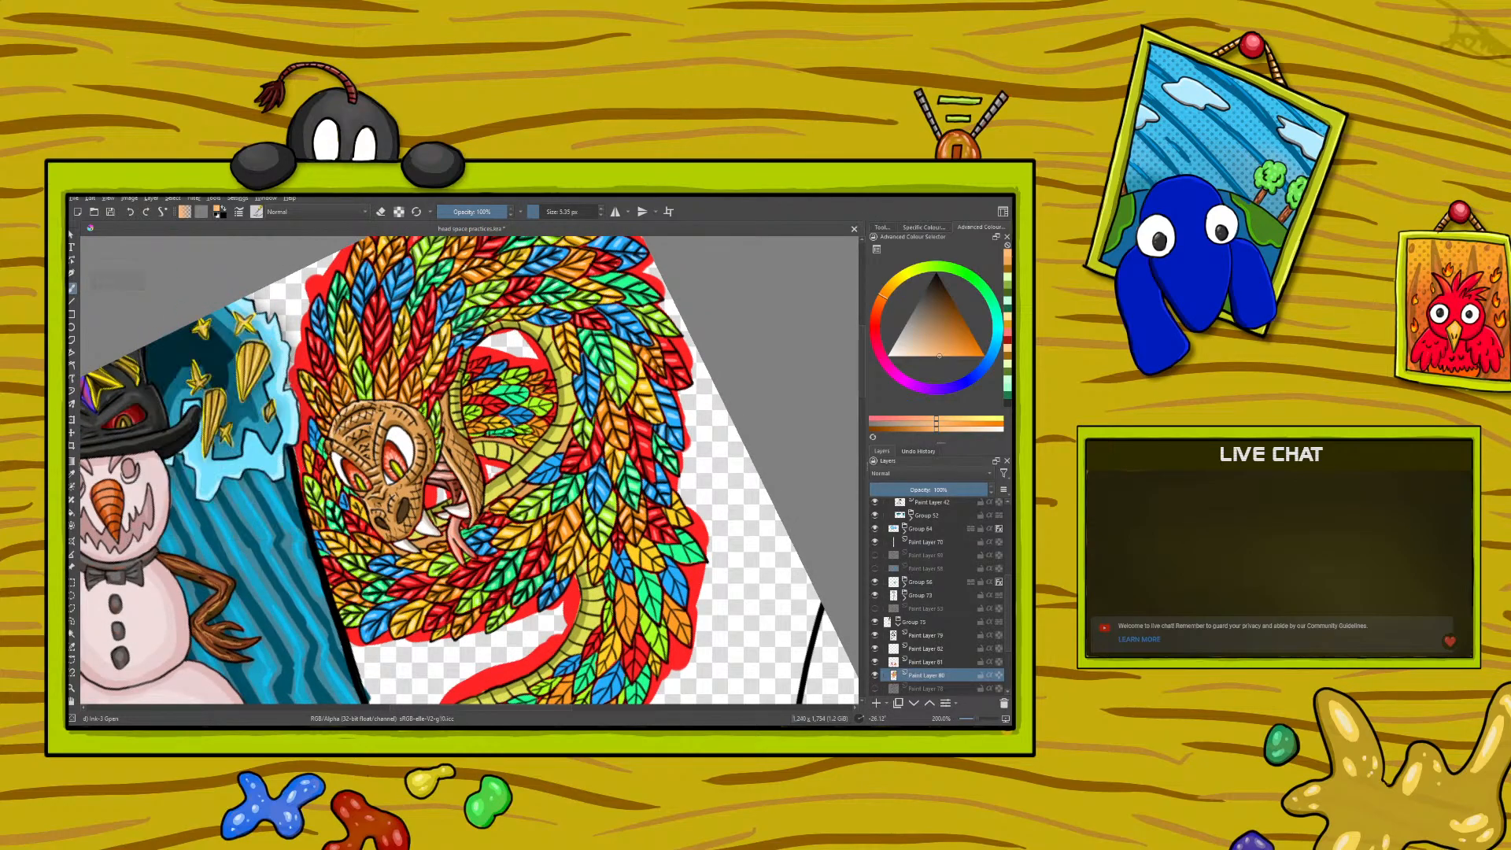
click(72, 475)
click(346, 534)
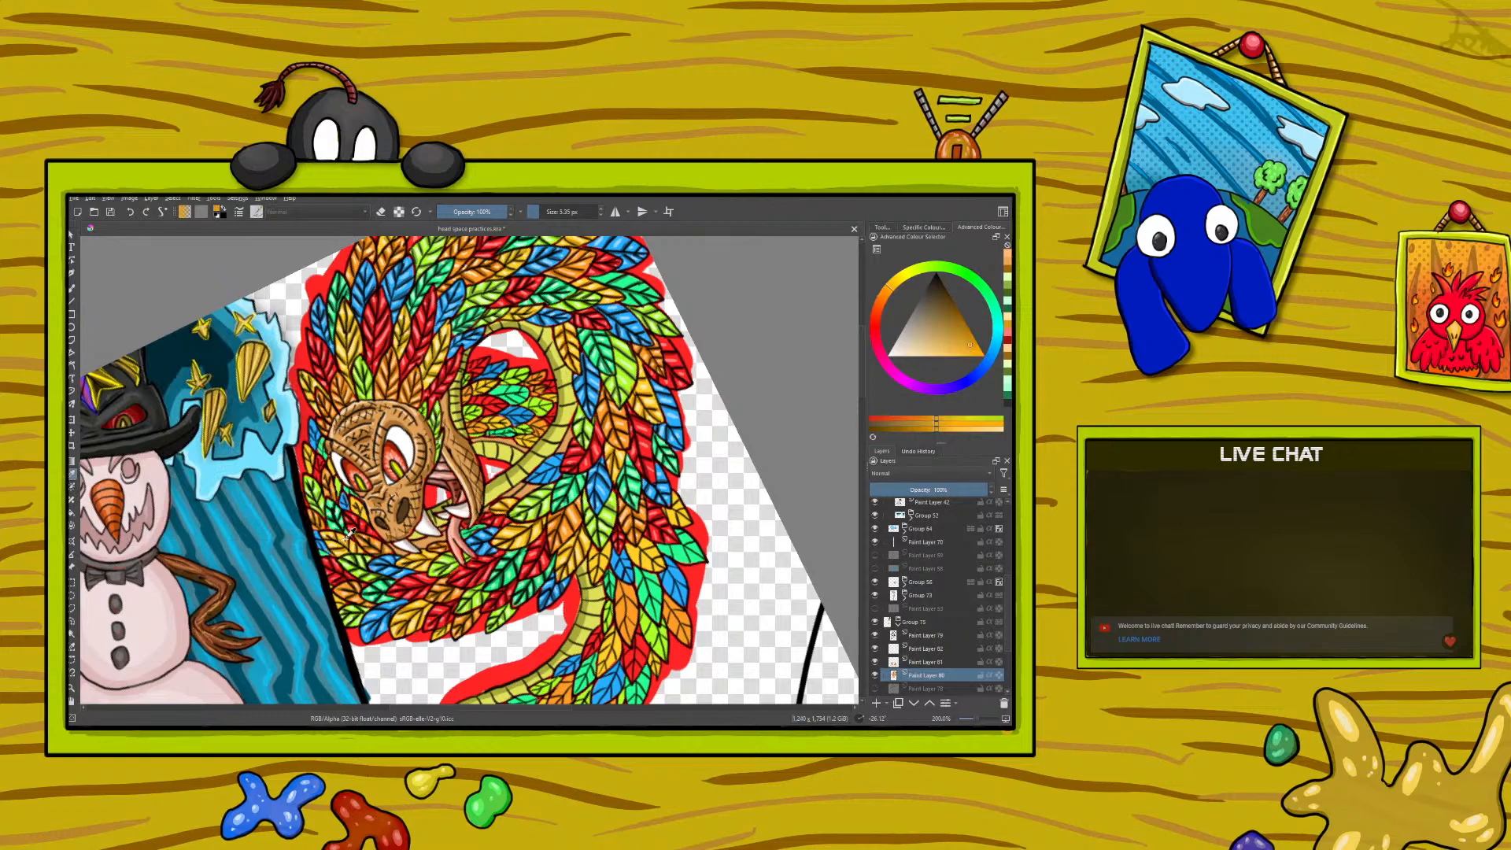
key(b)
drag(356, 505, 360, 511)
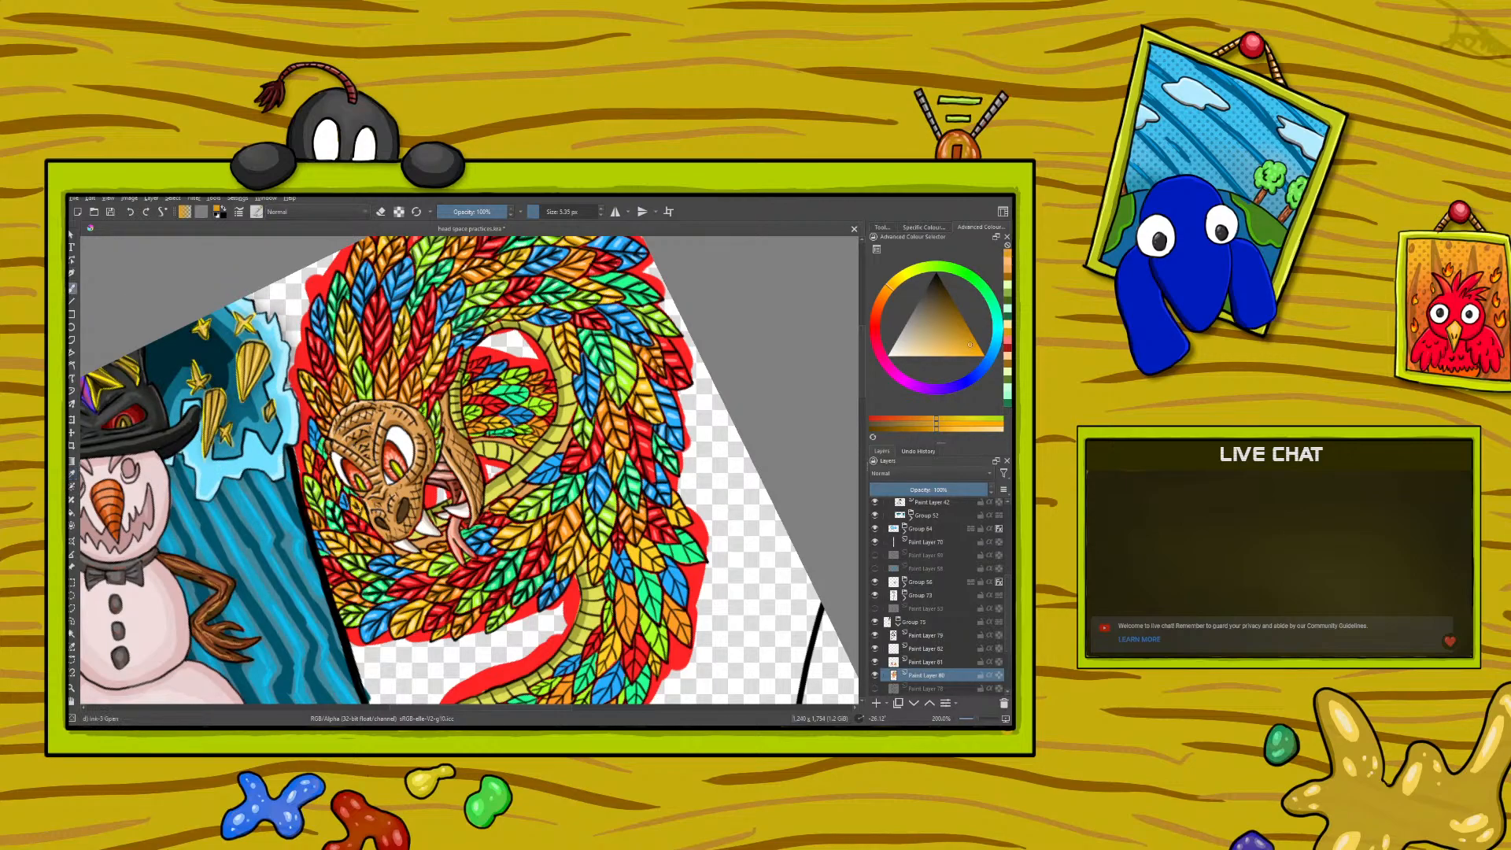
key(p)
click(338, 538)
key(b)
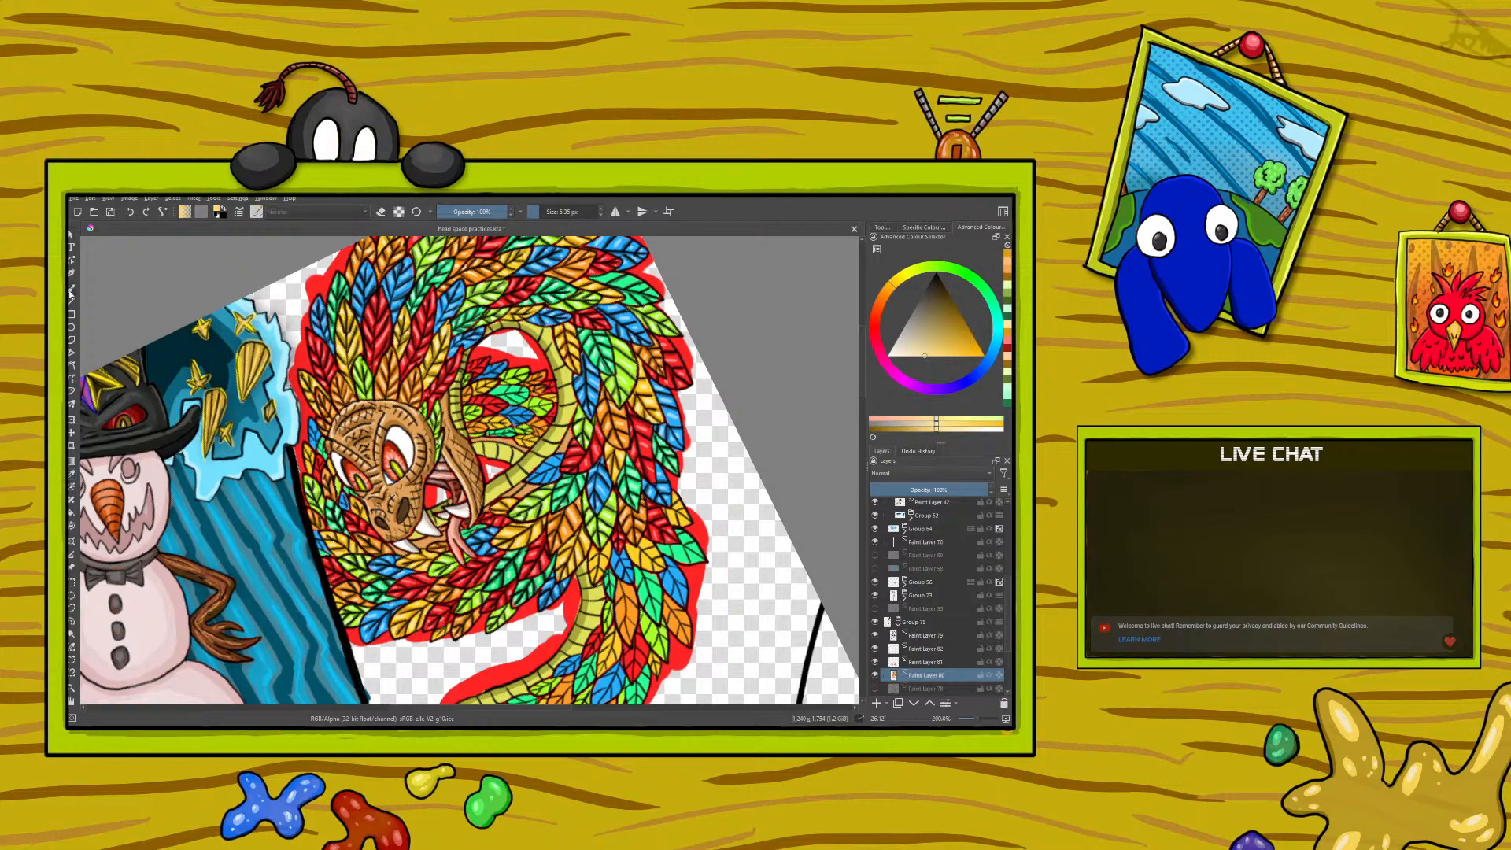
drag(356, 505, 360, 512)
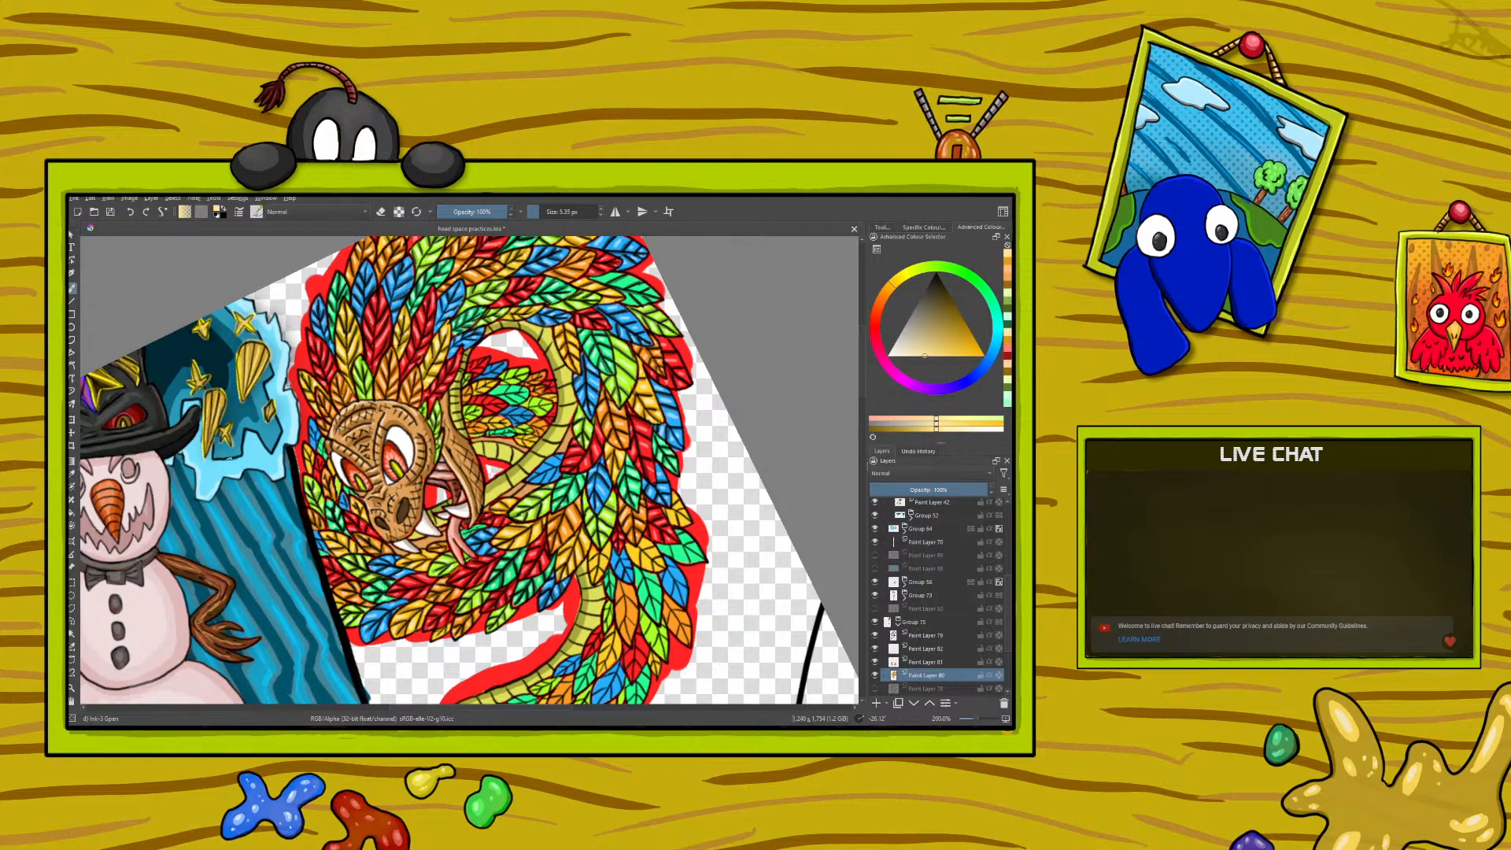
- Sample the deep and mid reds in turn and paint fine details on the red feathers along the outer edge beside the head
click(72, 473)
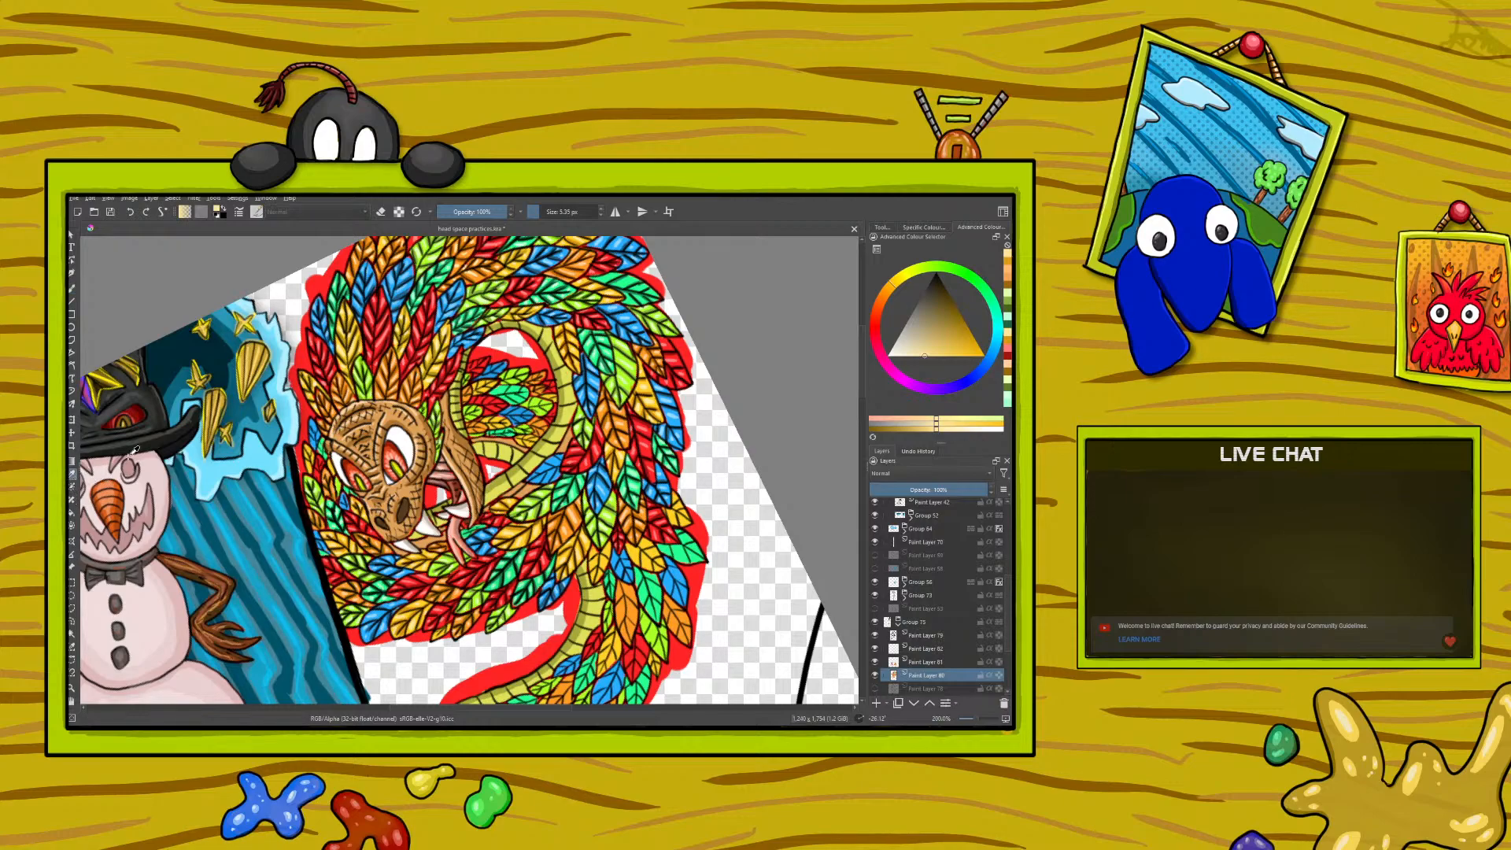
click(355, 522)
click(71, 291)
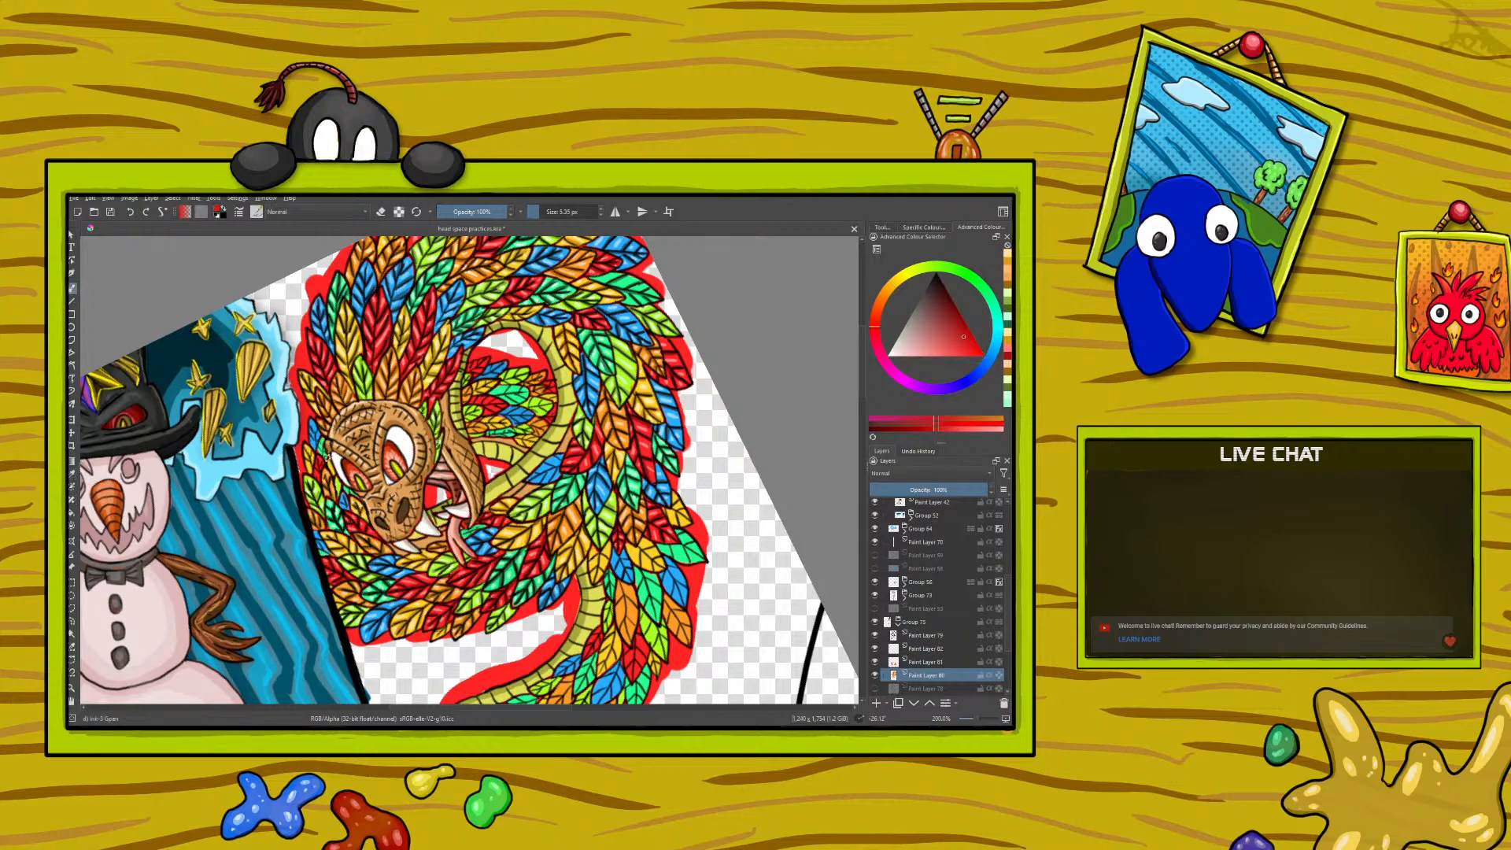
drag(318, 471, 318, 465)
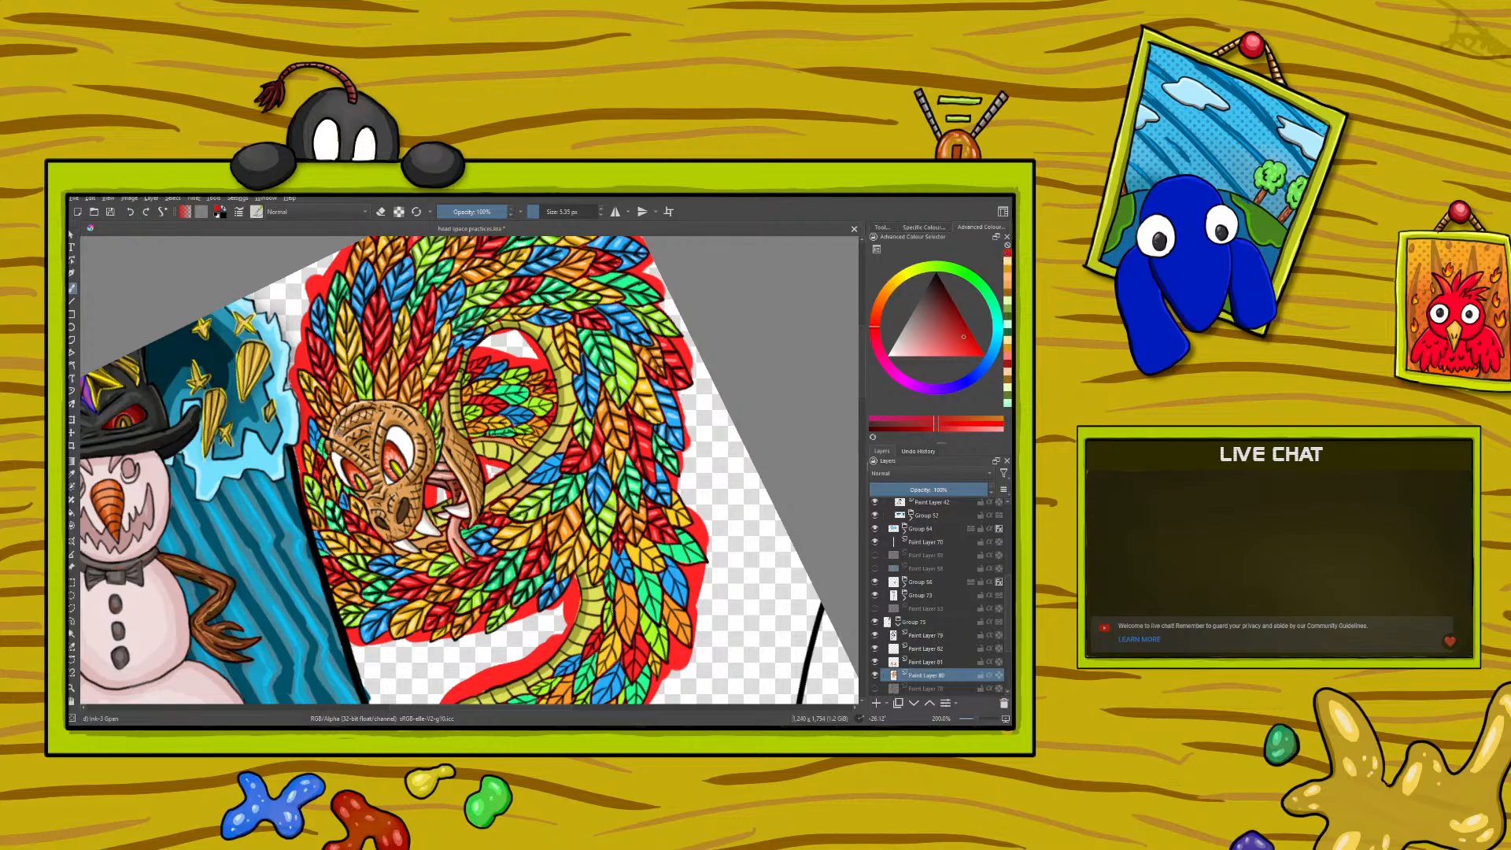
click(70, 474)
click(359, 519)
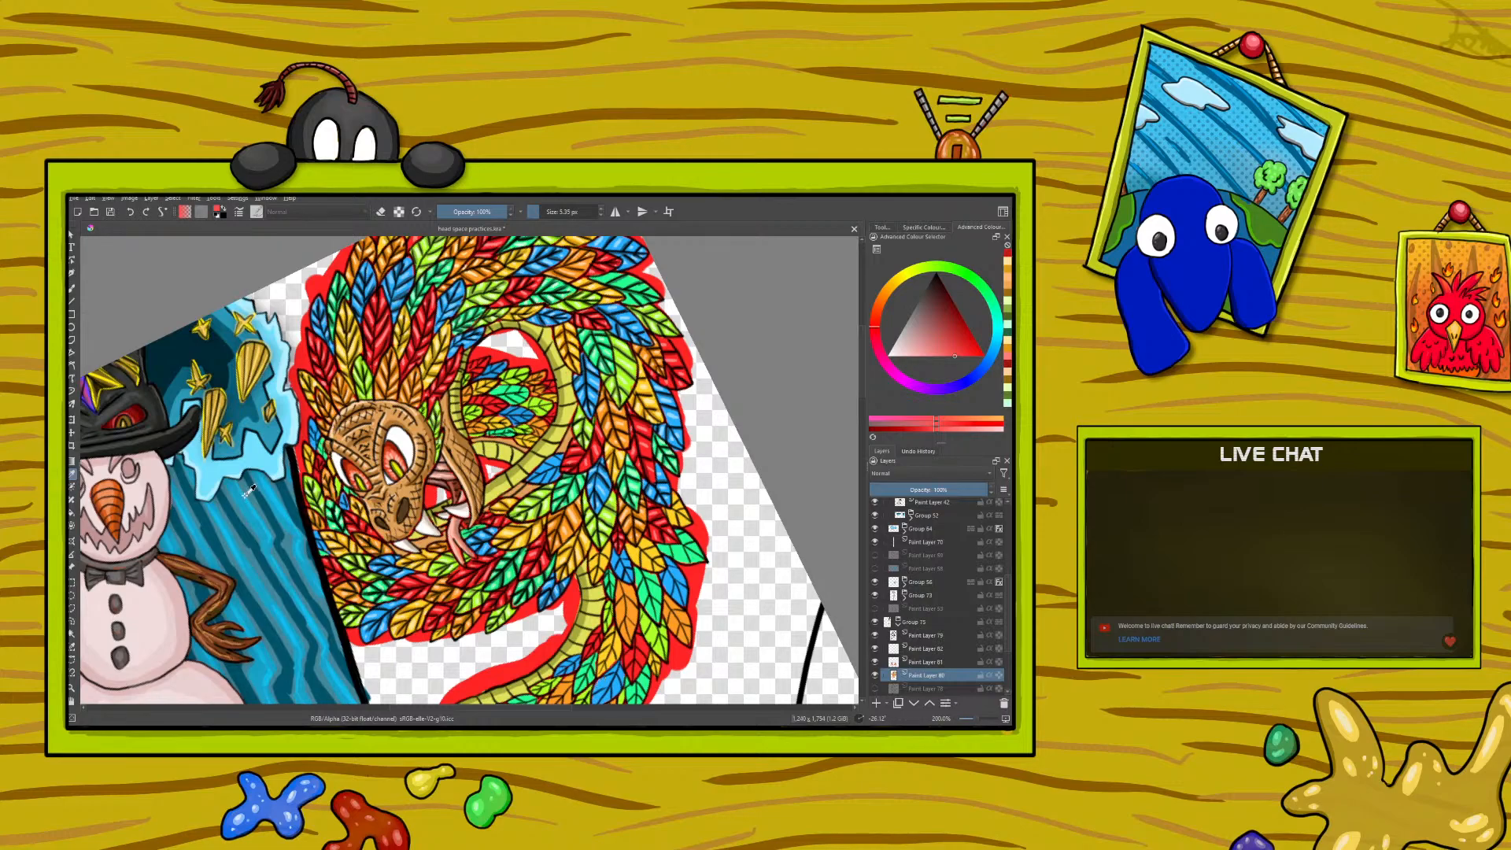
click(72, 288)
drag(317, 475, 317, 465)
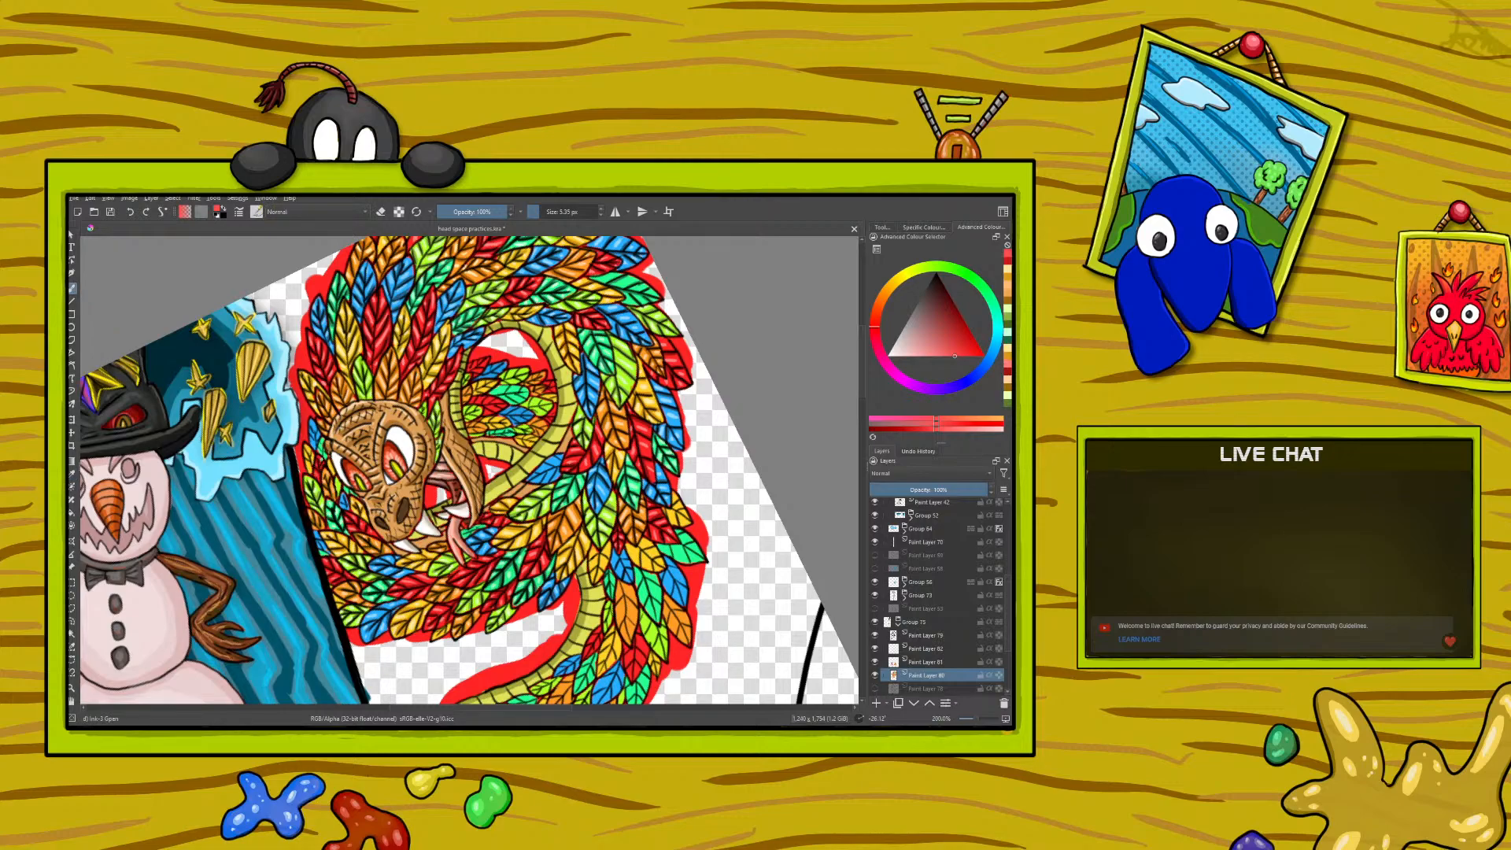
- Sample a light pinkish red and paint fine highlights on the red feathers at the outer edge beside the head
click(71, 474)
click(352, 523)
click(72, 289)
drag(313, 473, 318, 463)
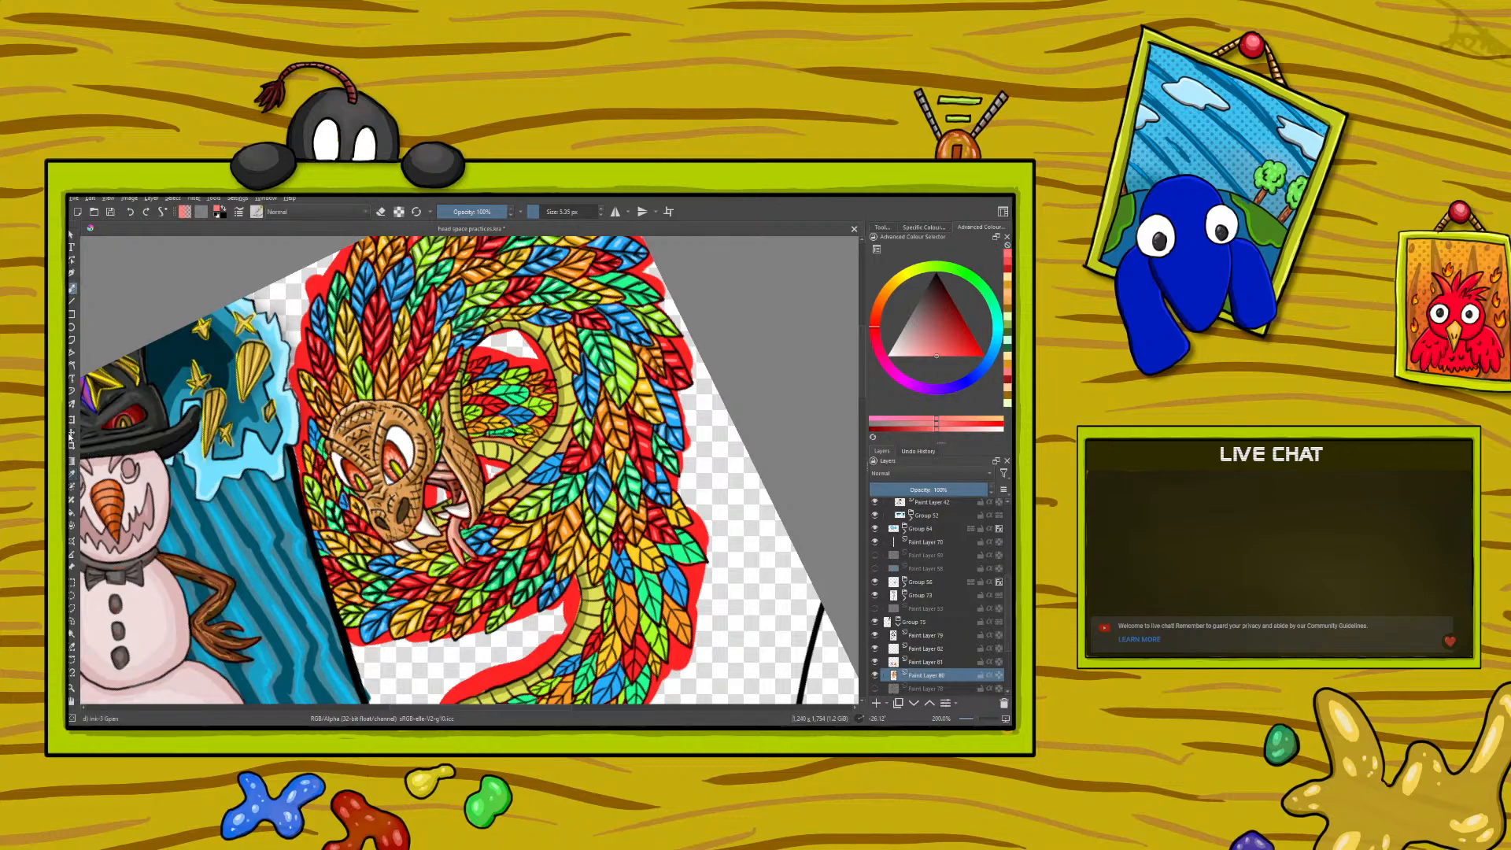
- Sample the orange and golden tones from the feathers and paint fine details on the small feathers at the outer edge beside the head
click(72, 474)
click(321, 516)
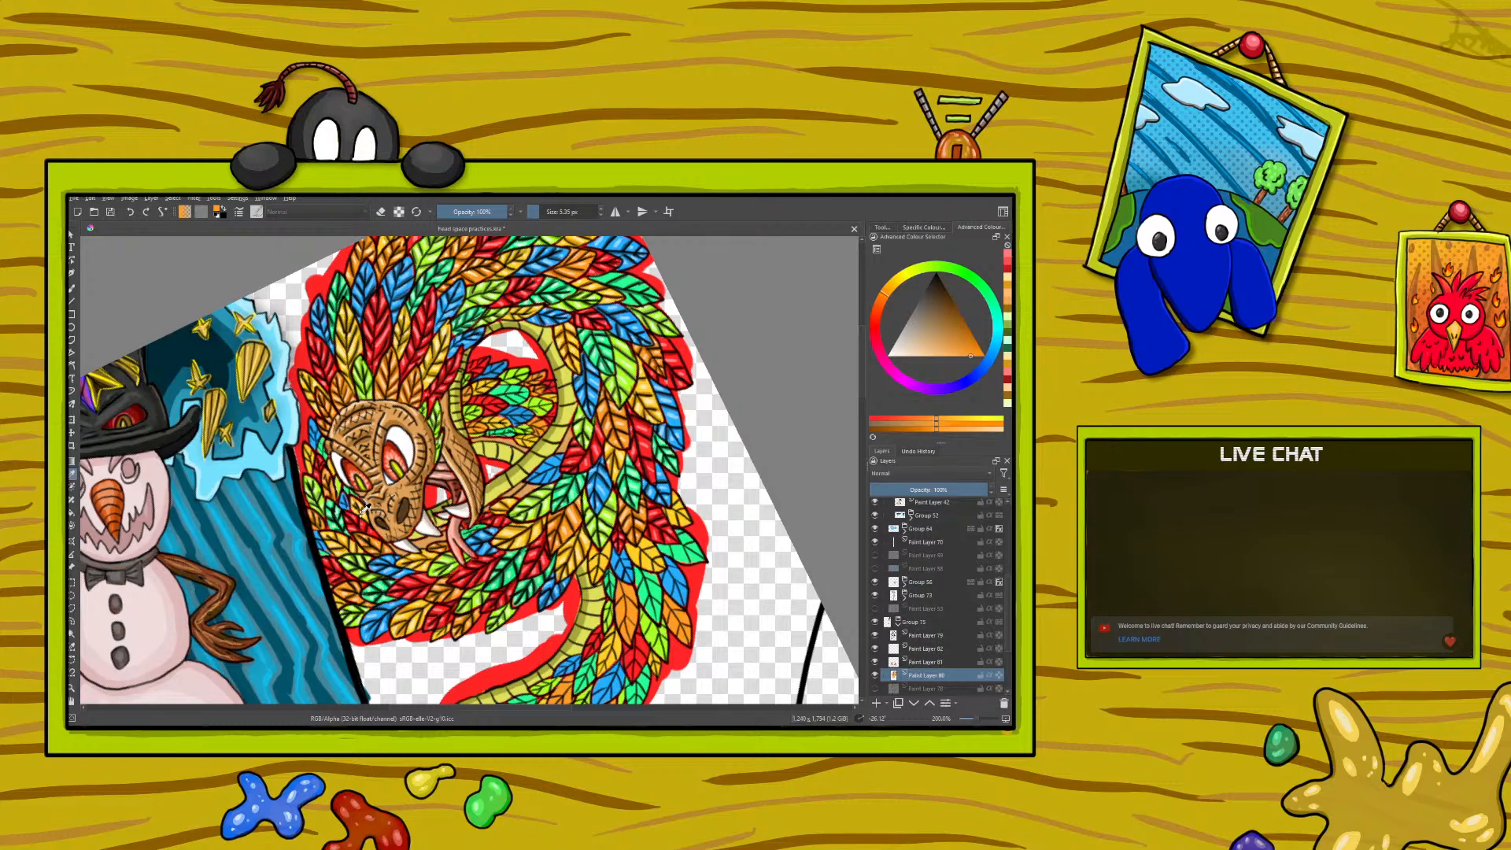
click(346, 543)
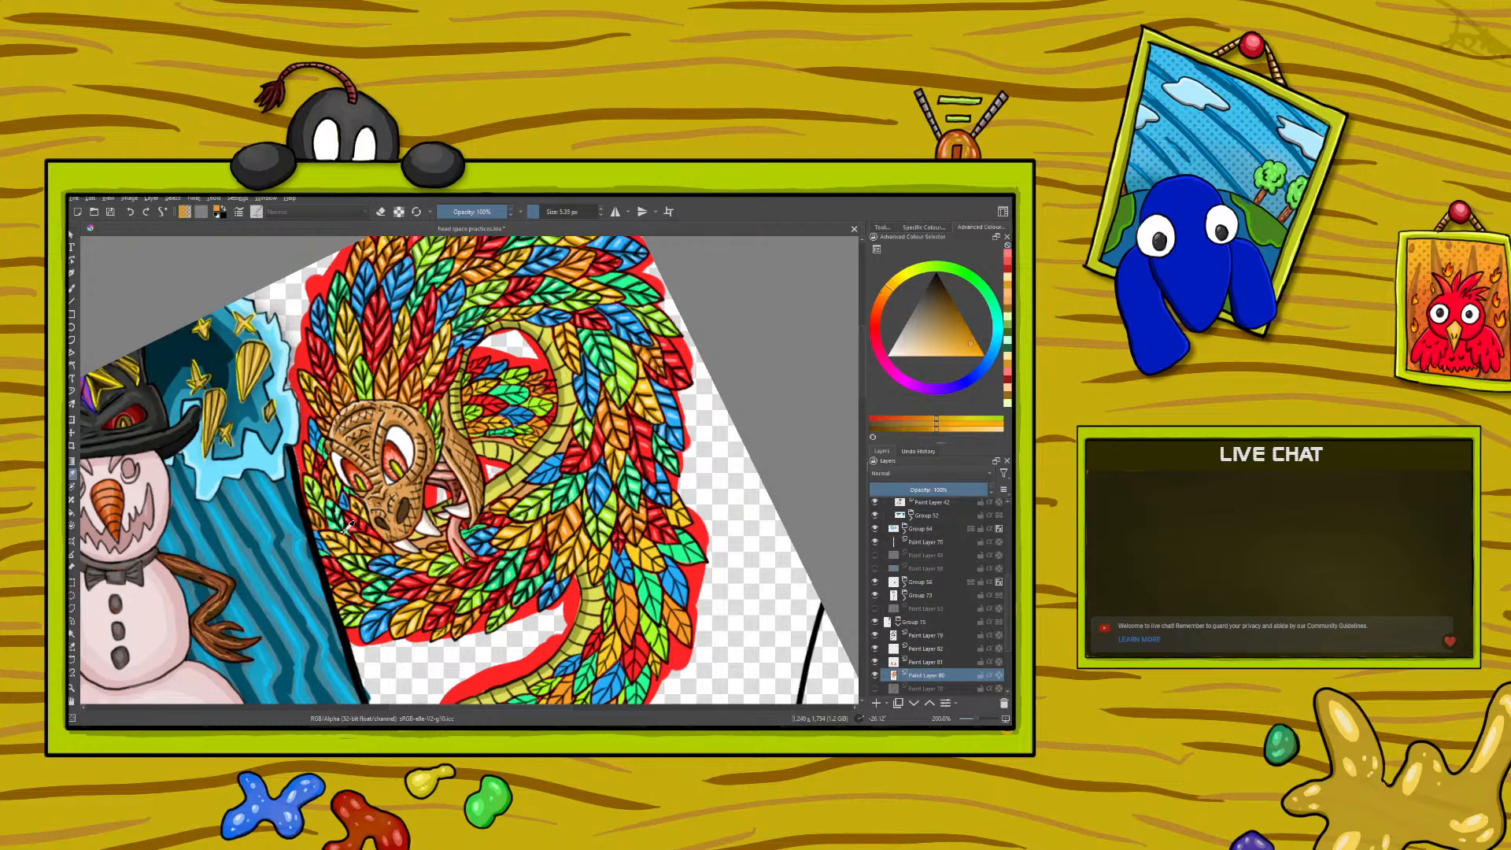
key(b)
drag(307, 457, 309, 467)
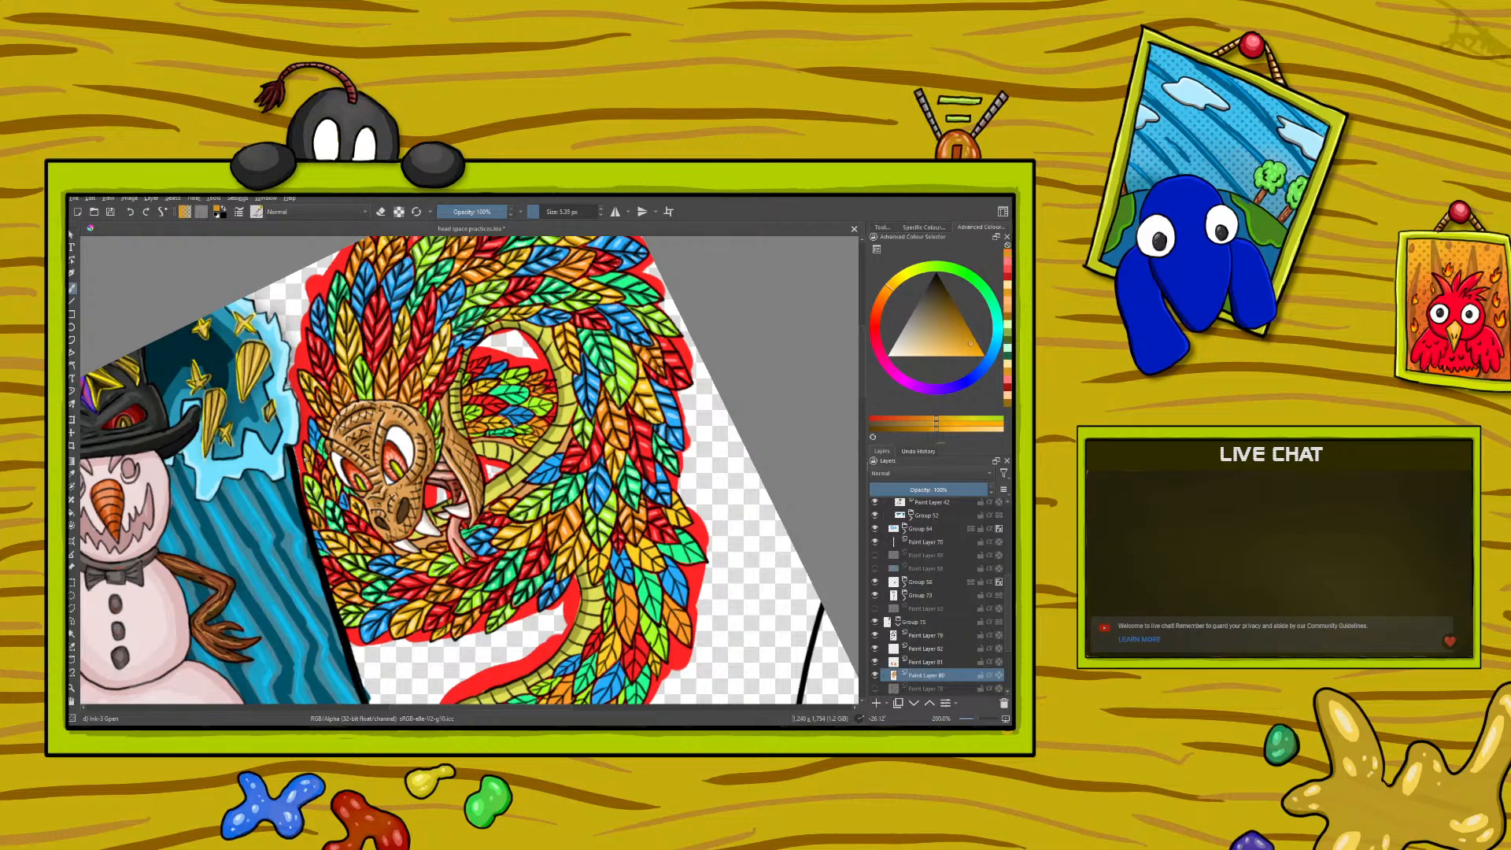
- Sample a mid blue from the feathers below the jaw and paint fine details on the small blue feathers beside the serpent's snout
click(74, 471)
click(398, 566)
click(398, 565)
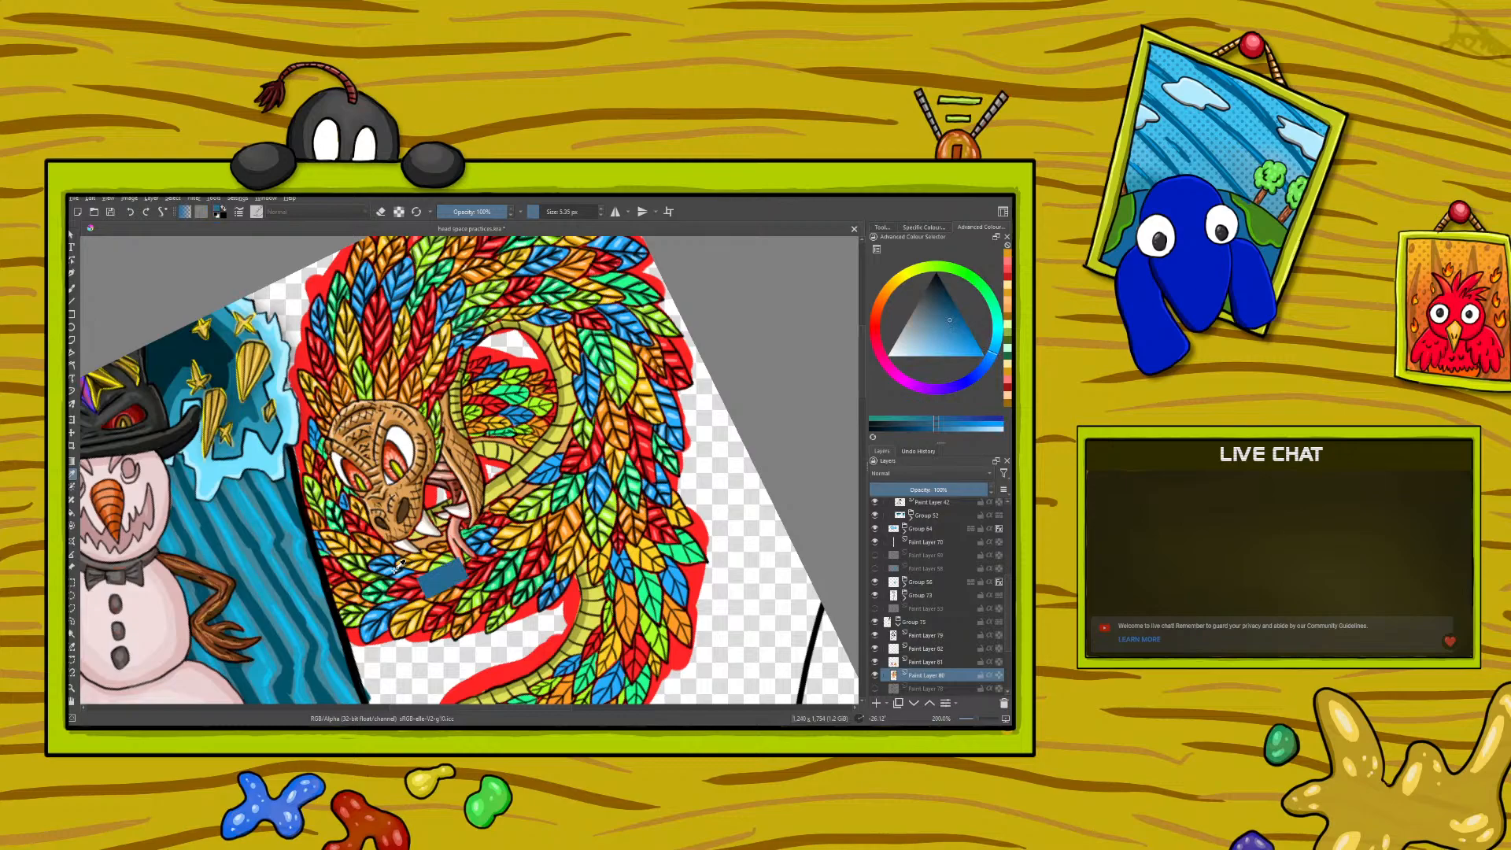
key(b)
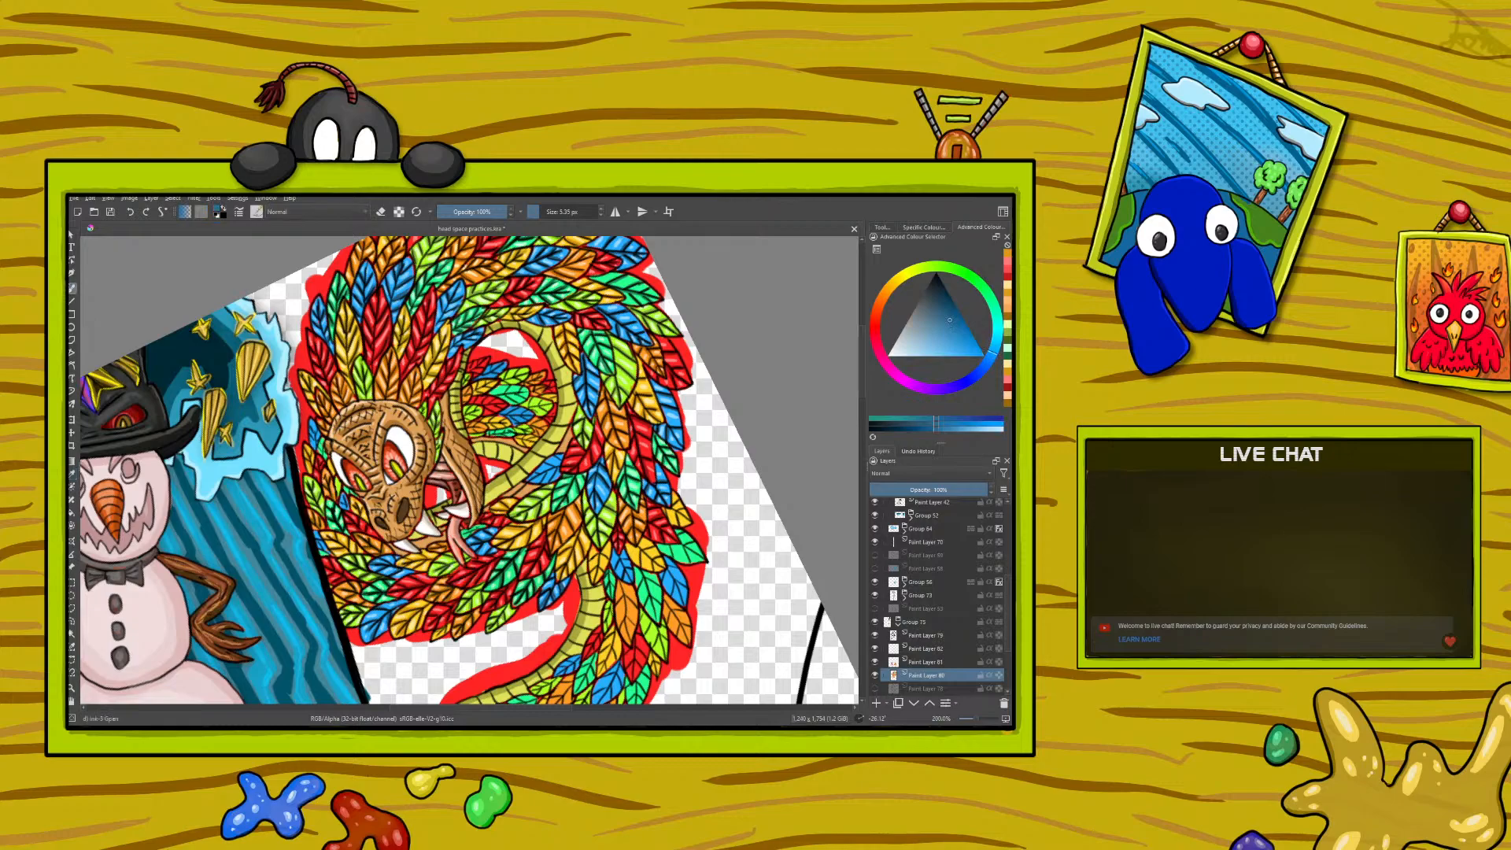
drag(342, 510, 345, 496)
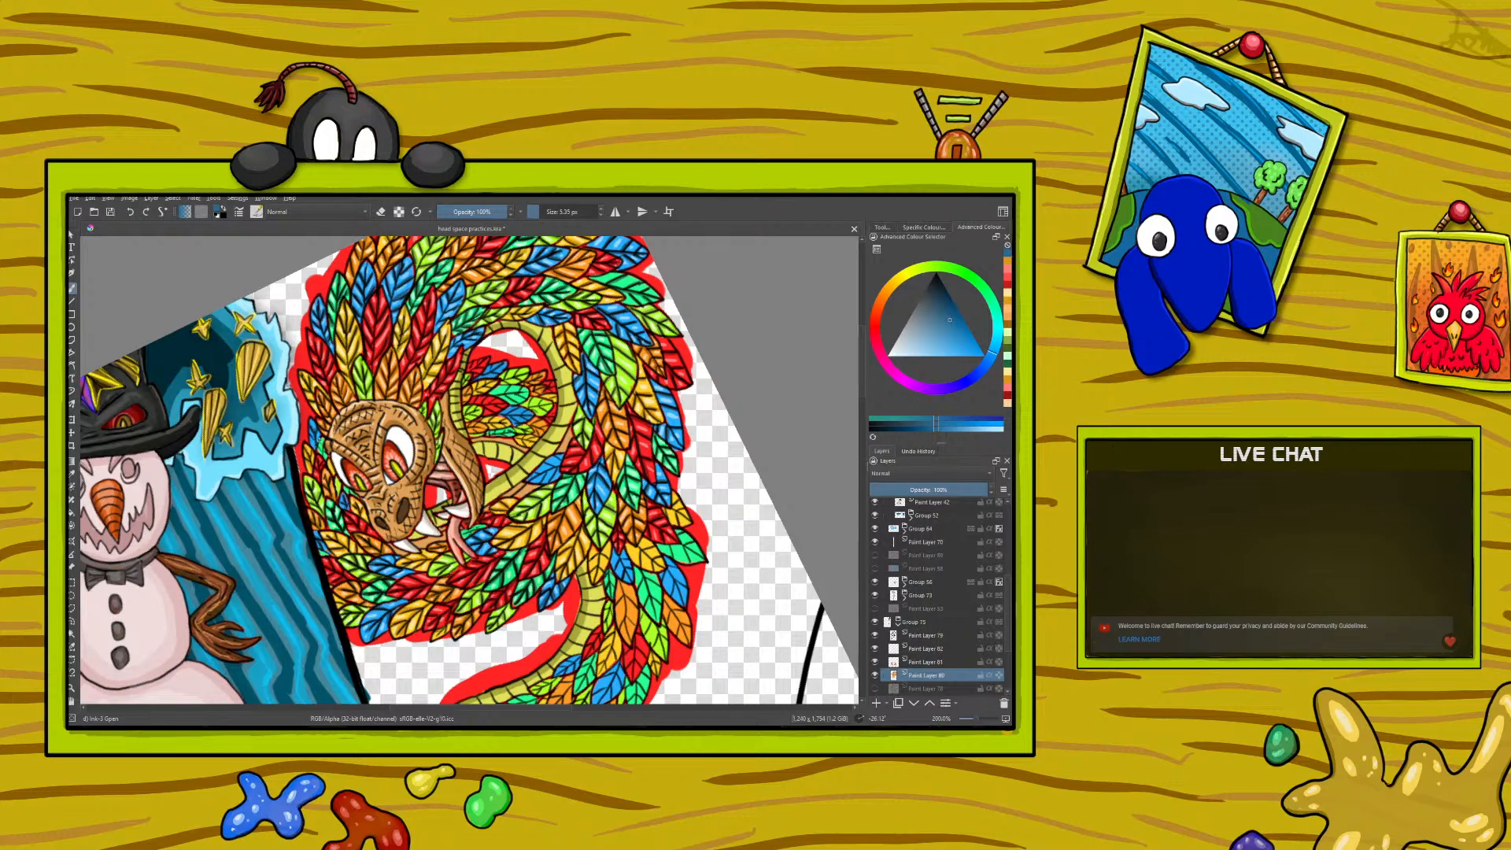
- Sample a light blue and paint fine highlights on the blue feathers at the outer edge beside the snout
click(73, 474)
click(376, 609)
key(b)
drag(321, 545, 317, 535)
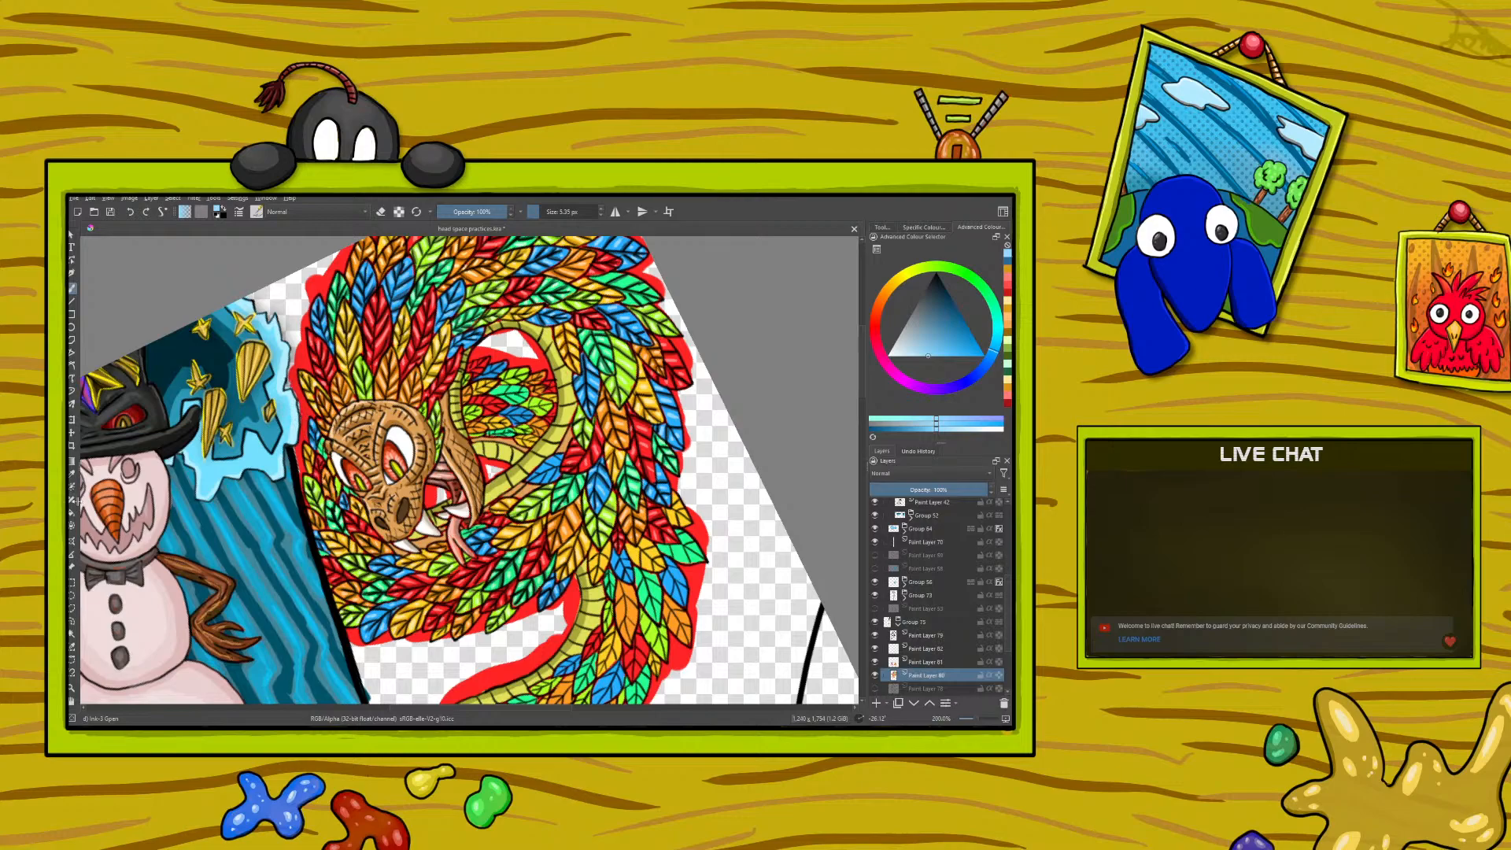
- Sample a mid green from the feathers and paint fine details on the small green feather beside the serpent's brow
click(73, 474)
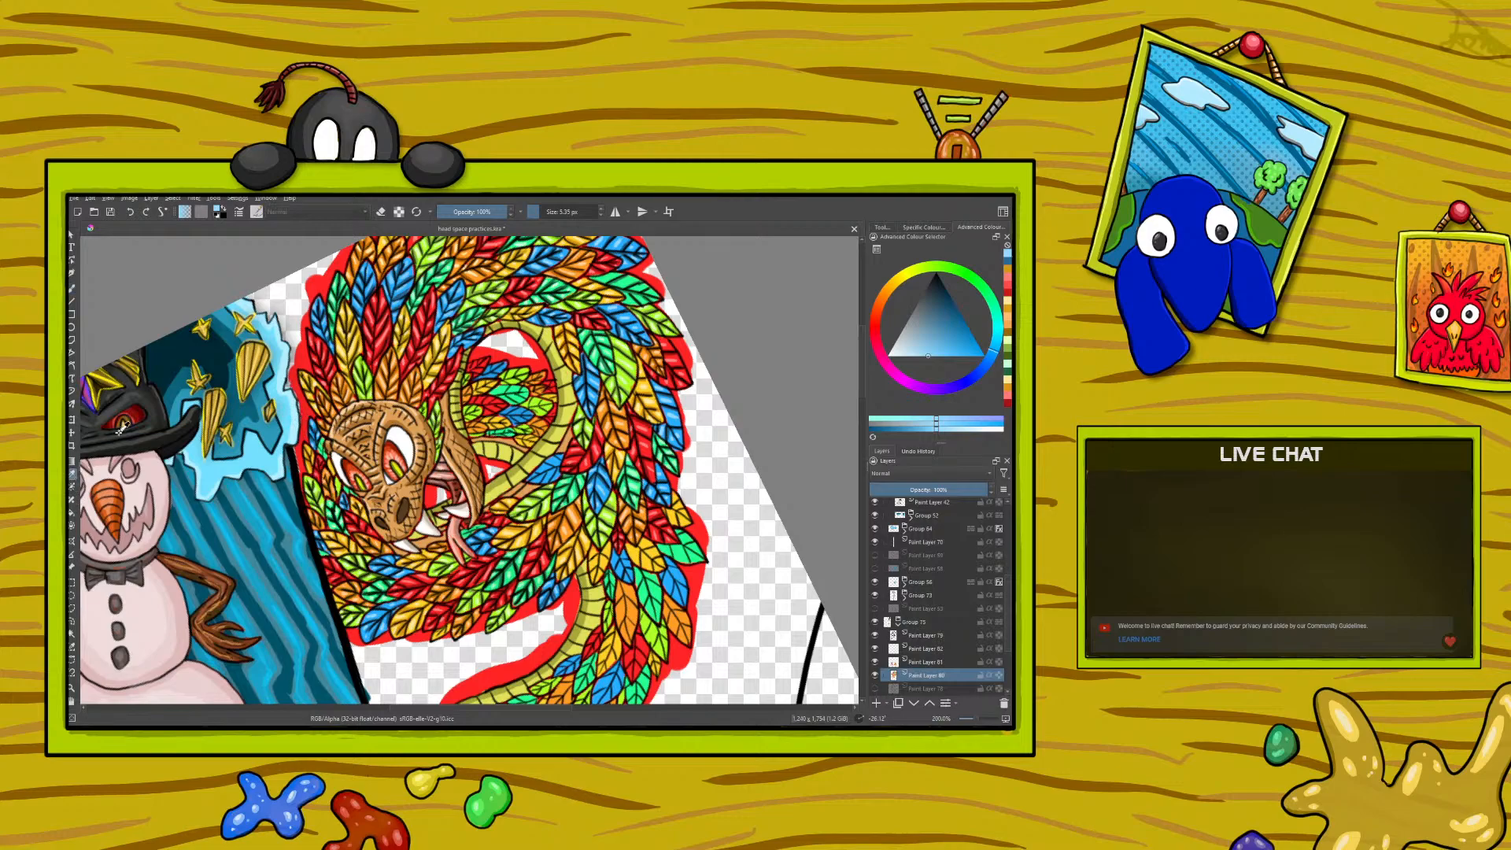
click(392, 579)
click(393, 580)
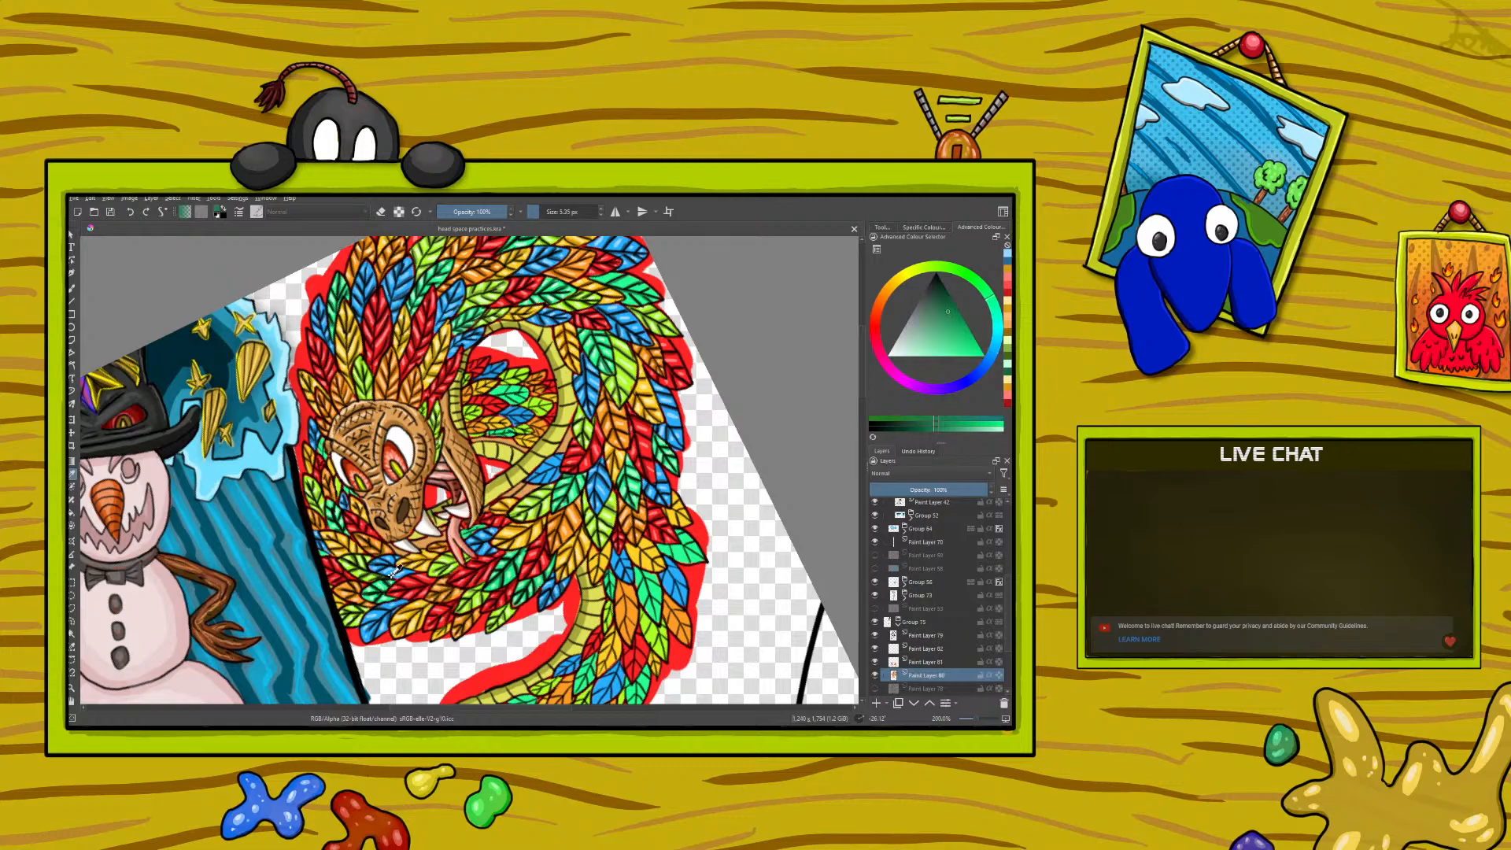
key(b)
drag(323, 447, 322, 441)
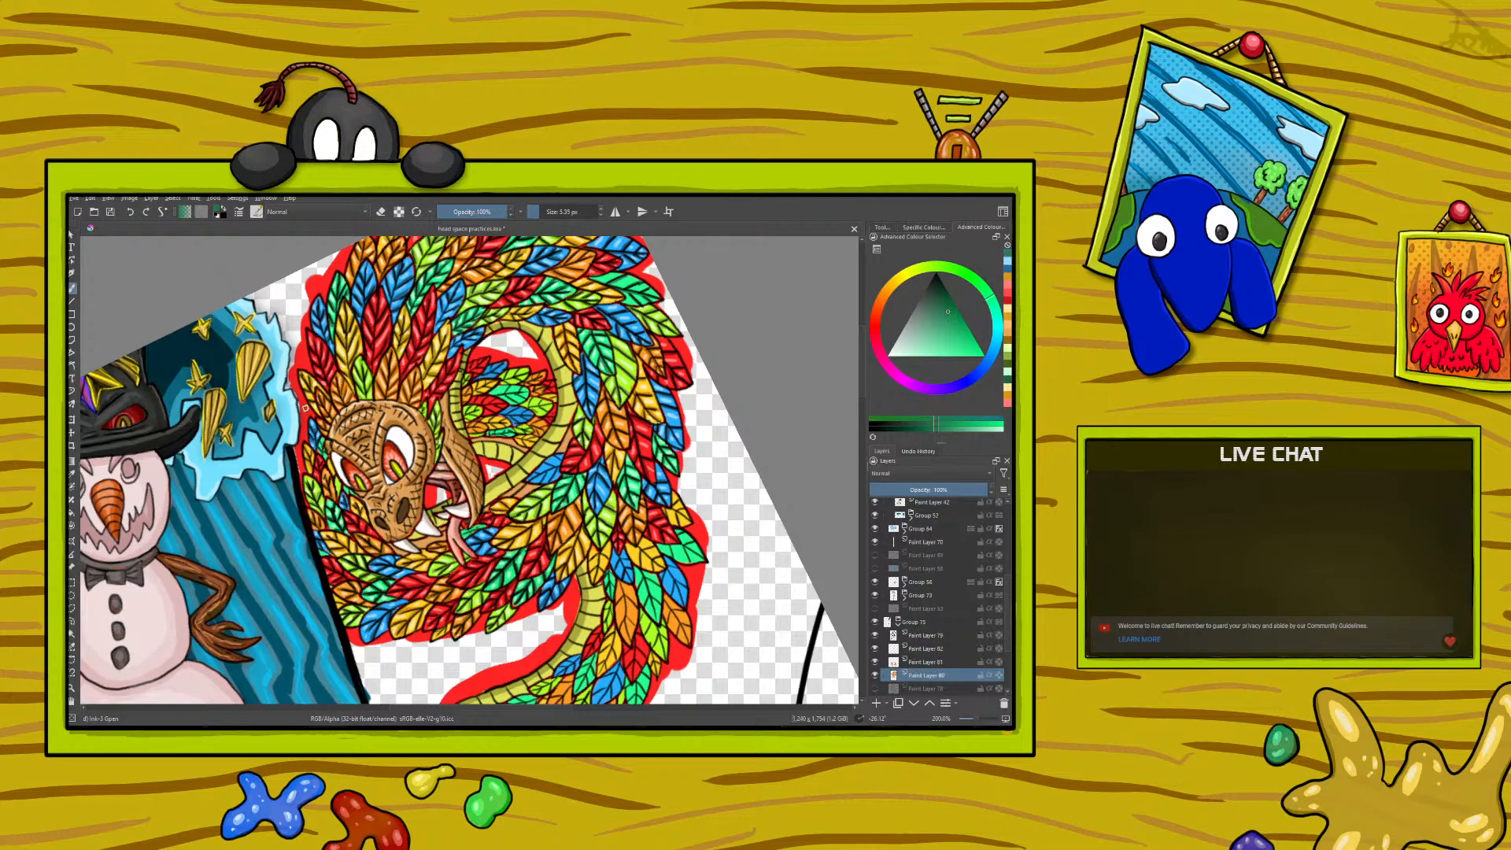
- Pick a pale mint green and paint a fine highlight on the small green feather beside the serpent's brow
right_click(288, 430)
click(277, 441)
click(278, 447)
click(292, 447)
click(219, 323)
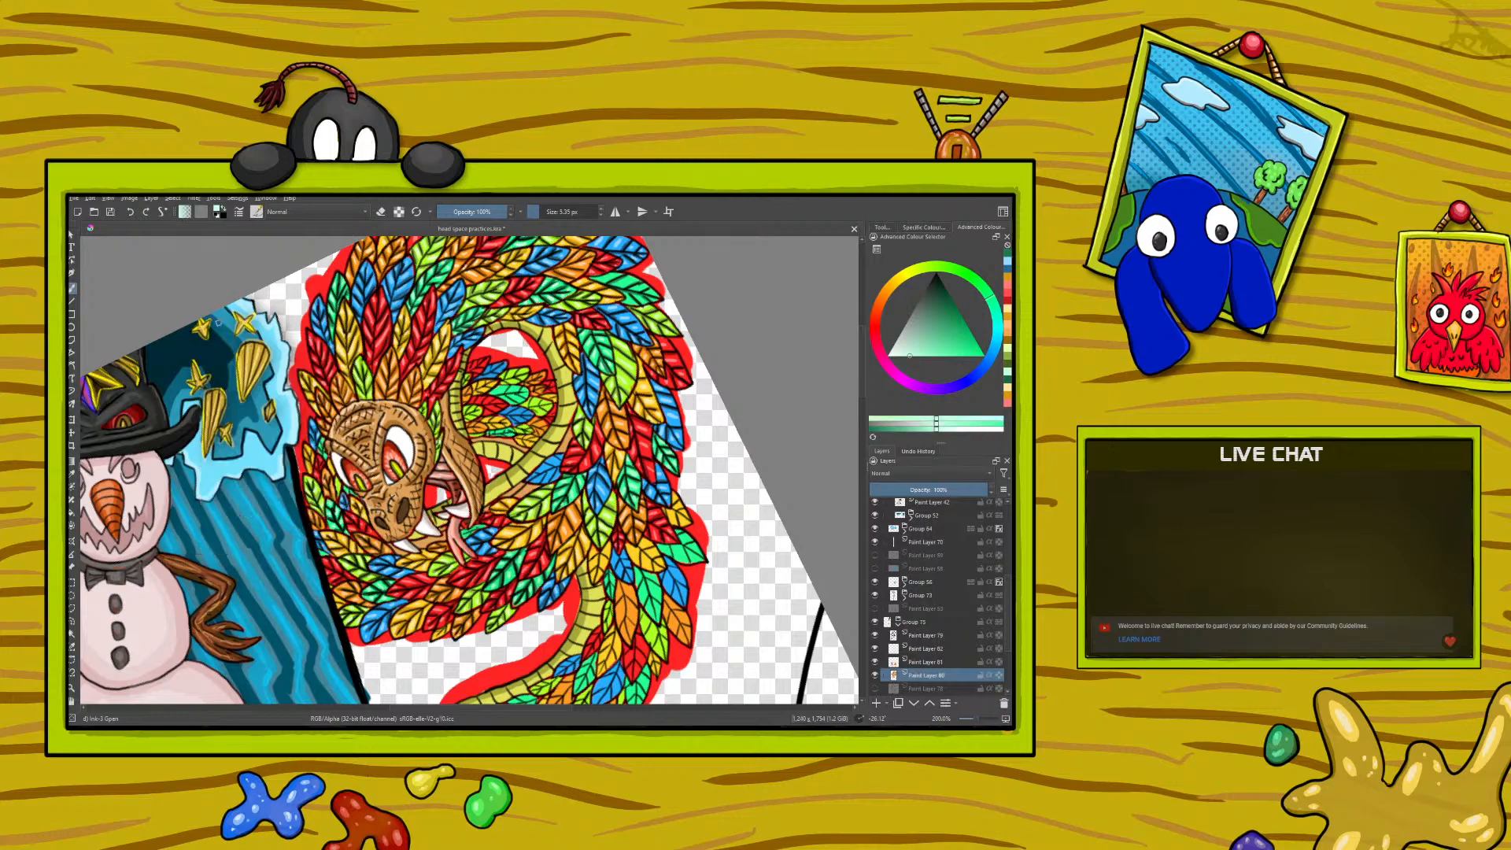
drag(322, 447, 320, 439)
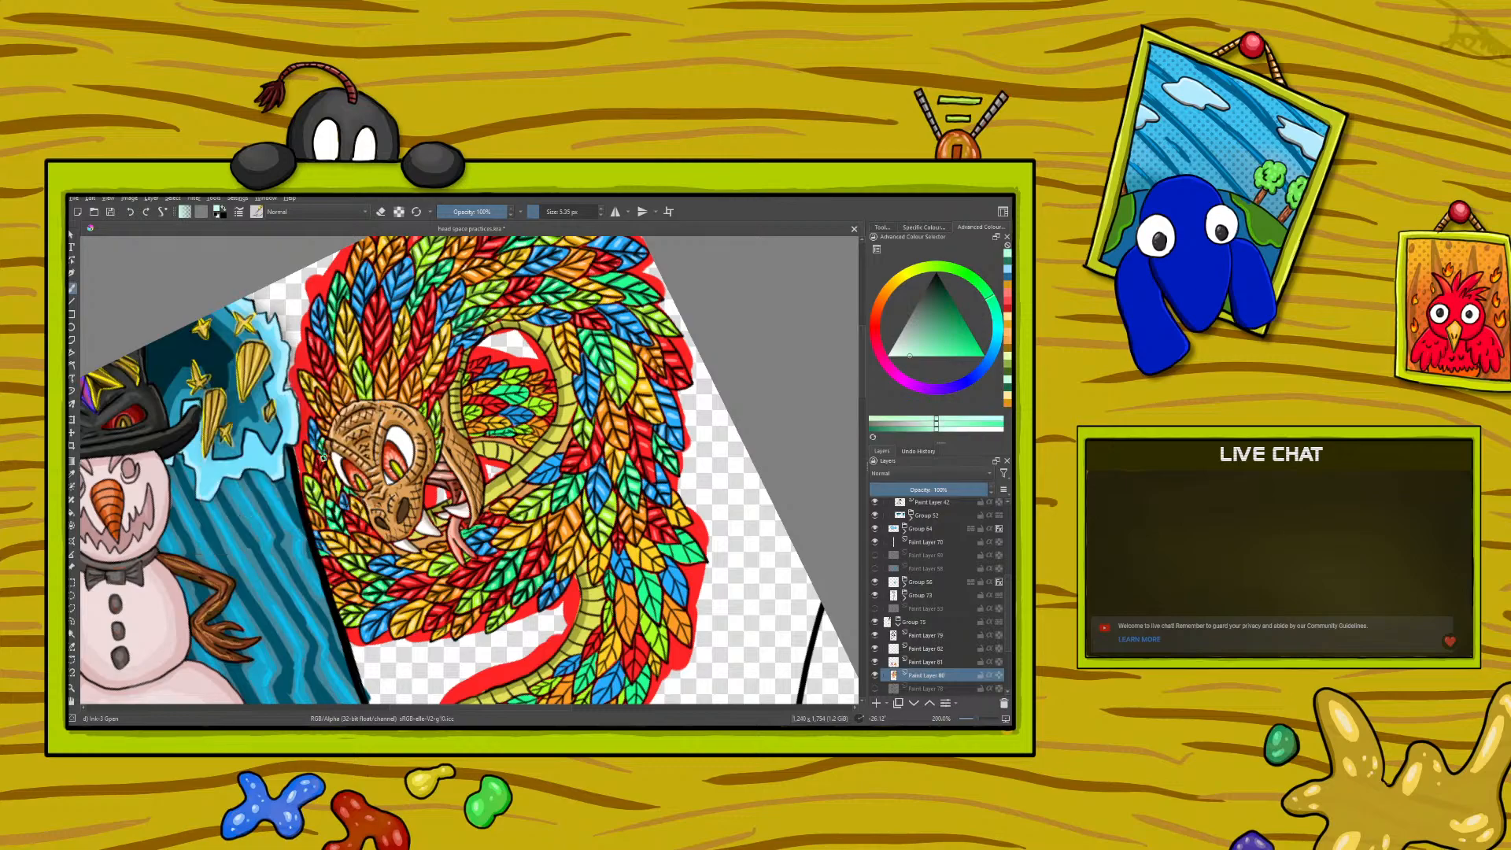
- Rotate the canvas clockwise, sample a yellow-green and paint fine details on the lime feathers beside the serpent's brow
right_click(233, 374)
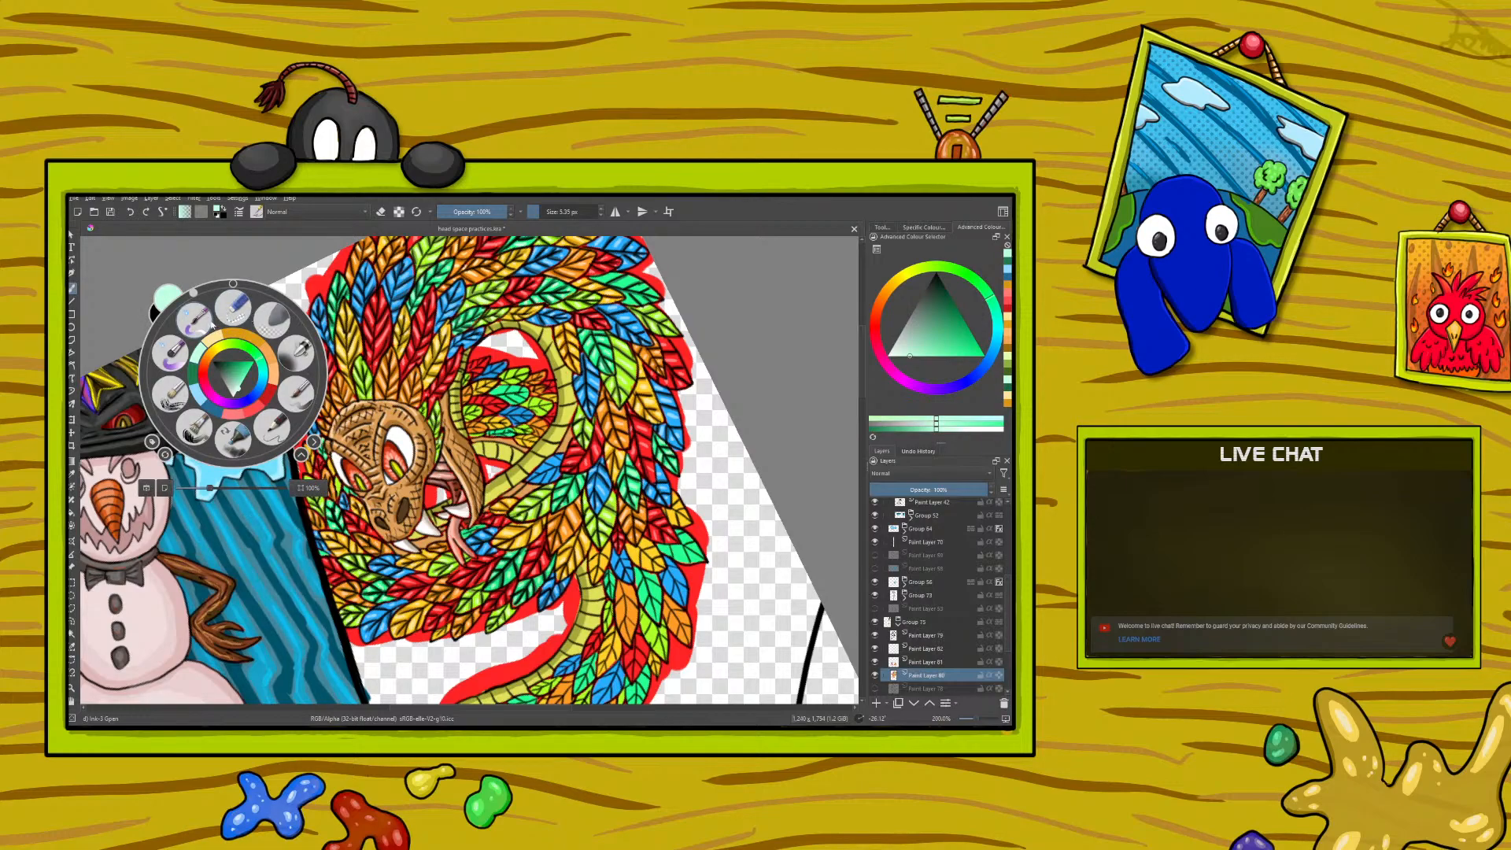
drag(194, 293, 257, 287)
click(190, 239)
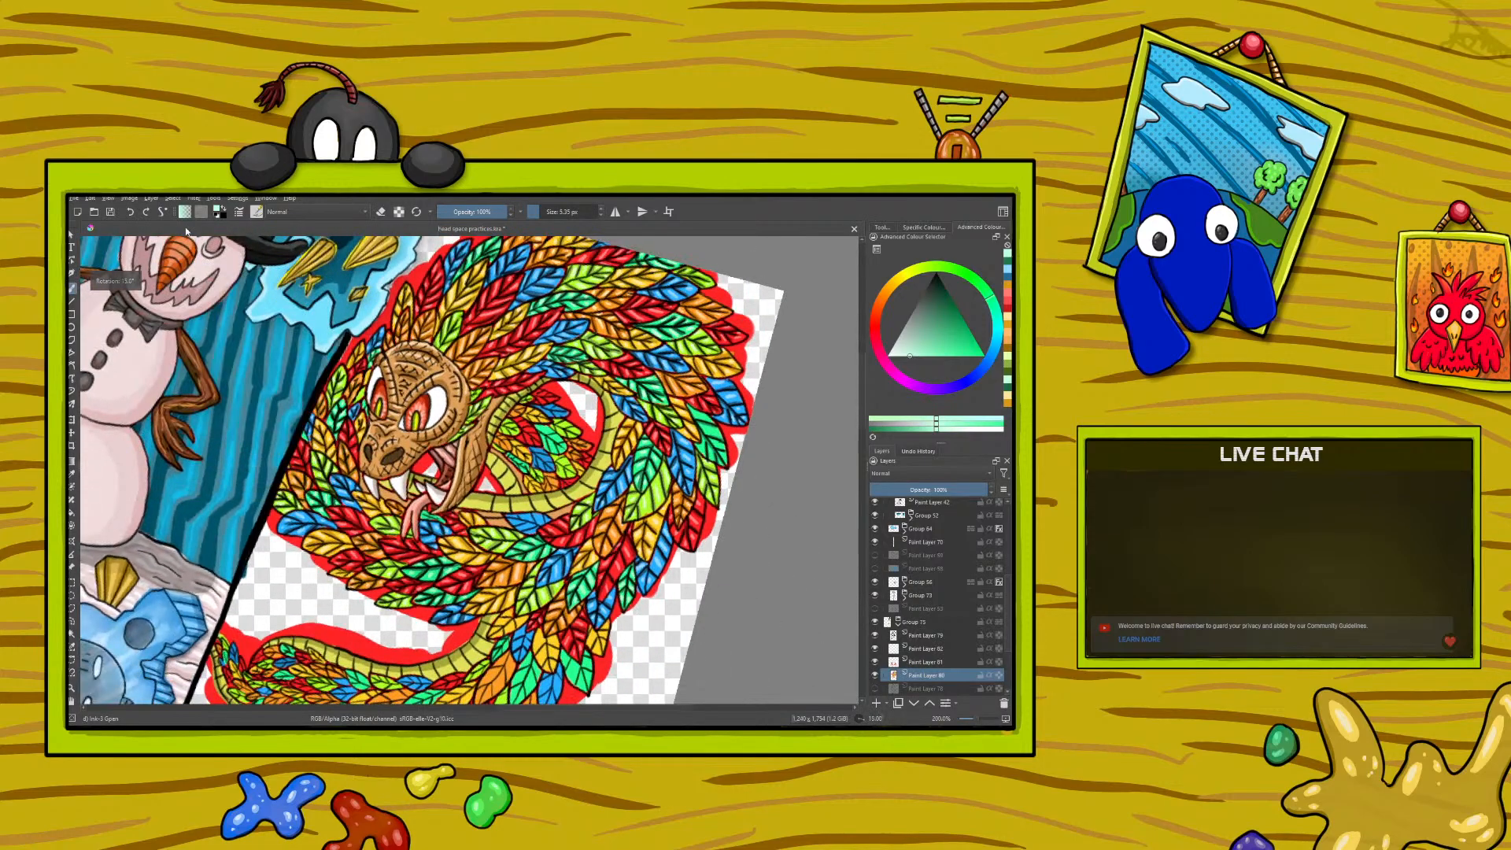
click(71, 473)
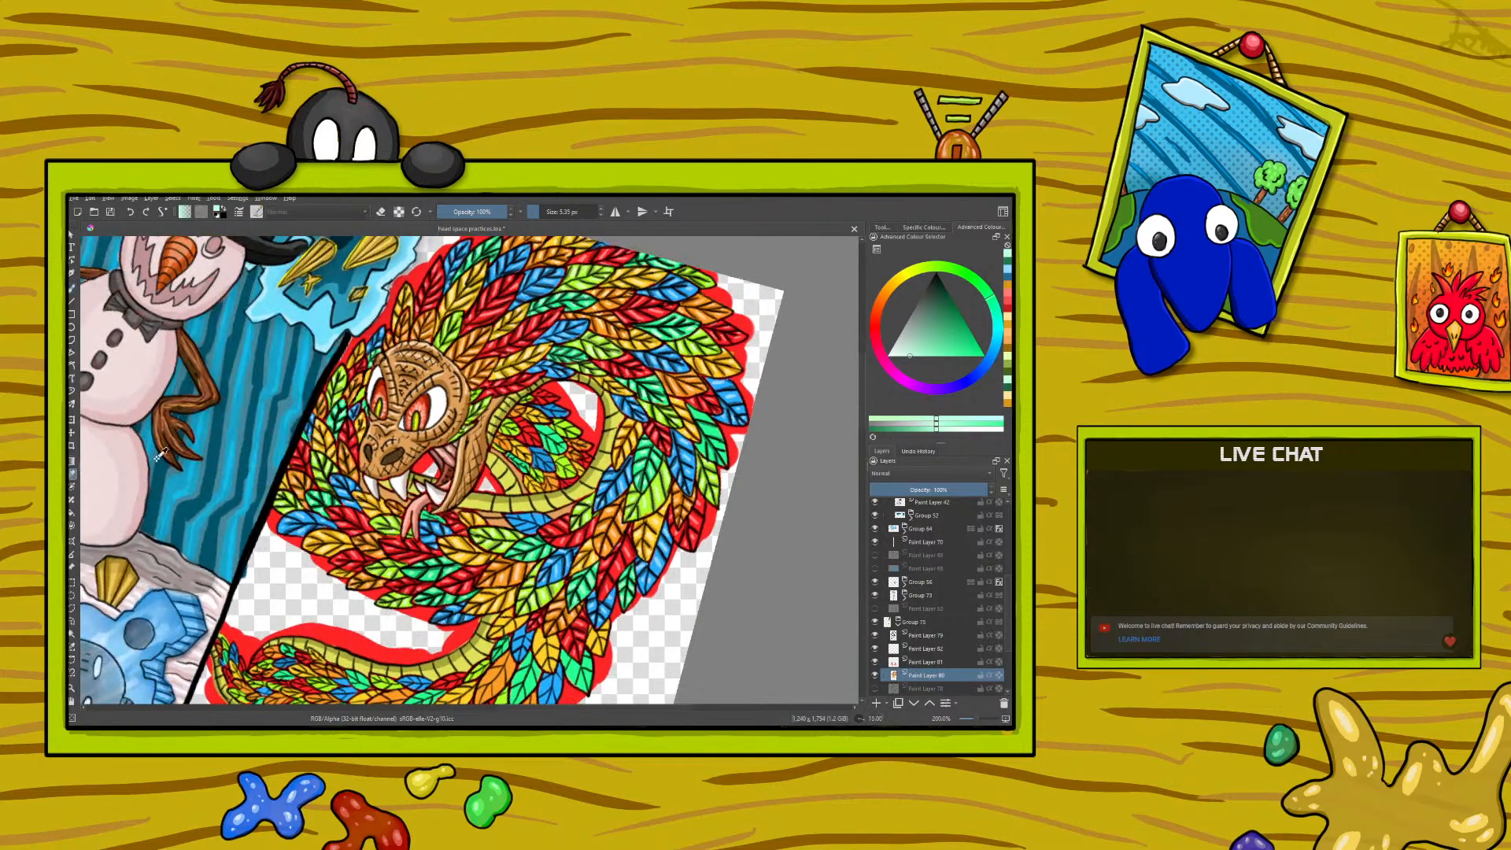
click(384, 515)
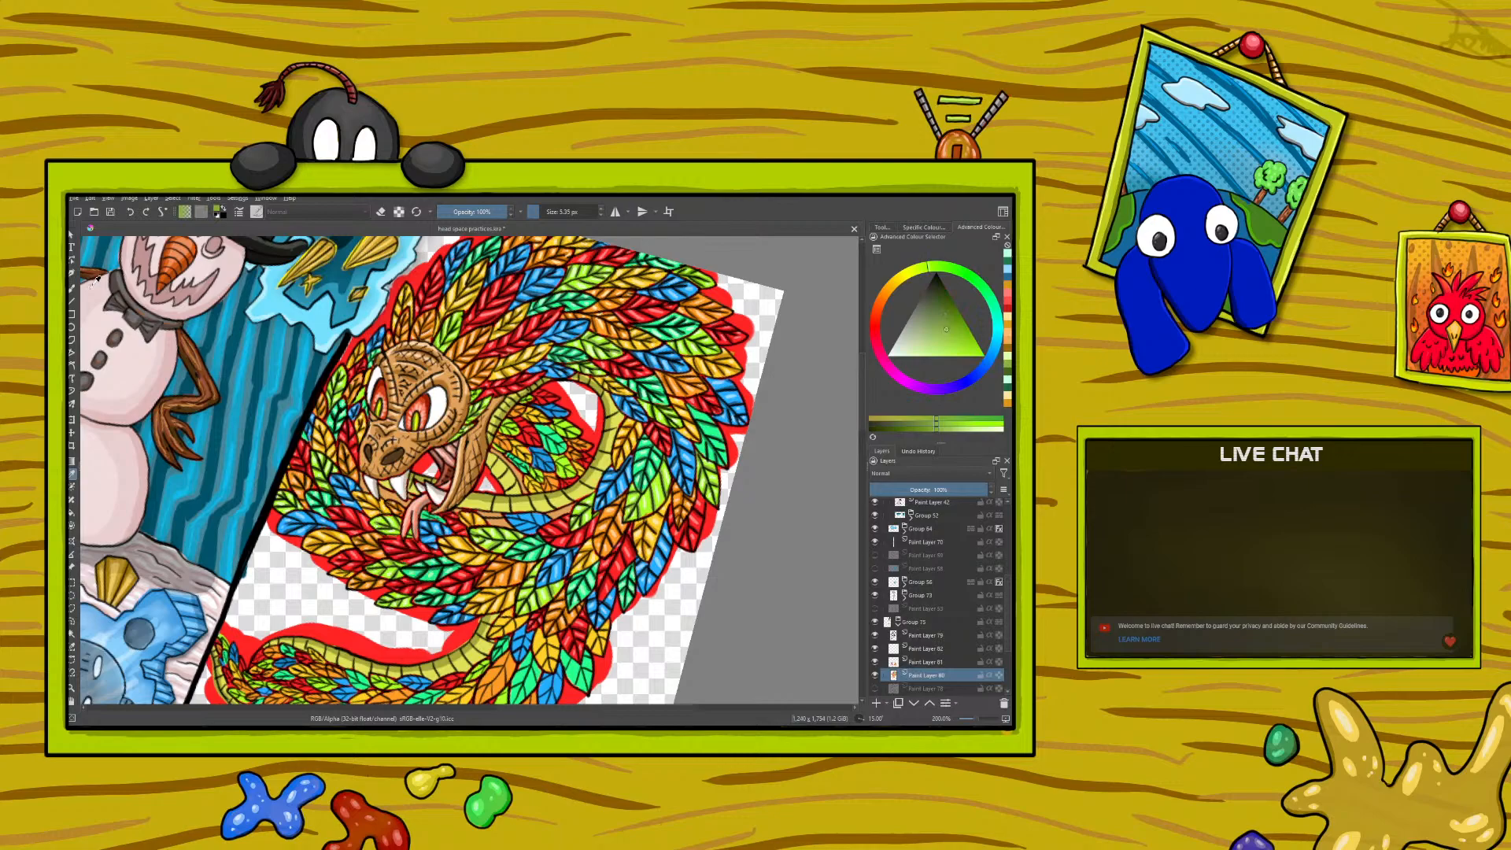
click(72, 289)
drag(364, 387, 363, 397)
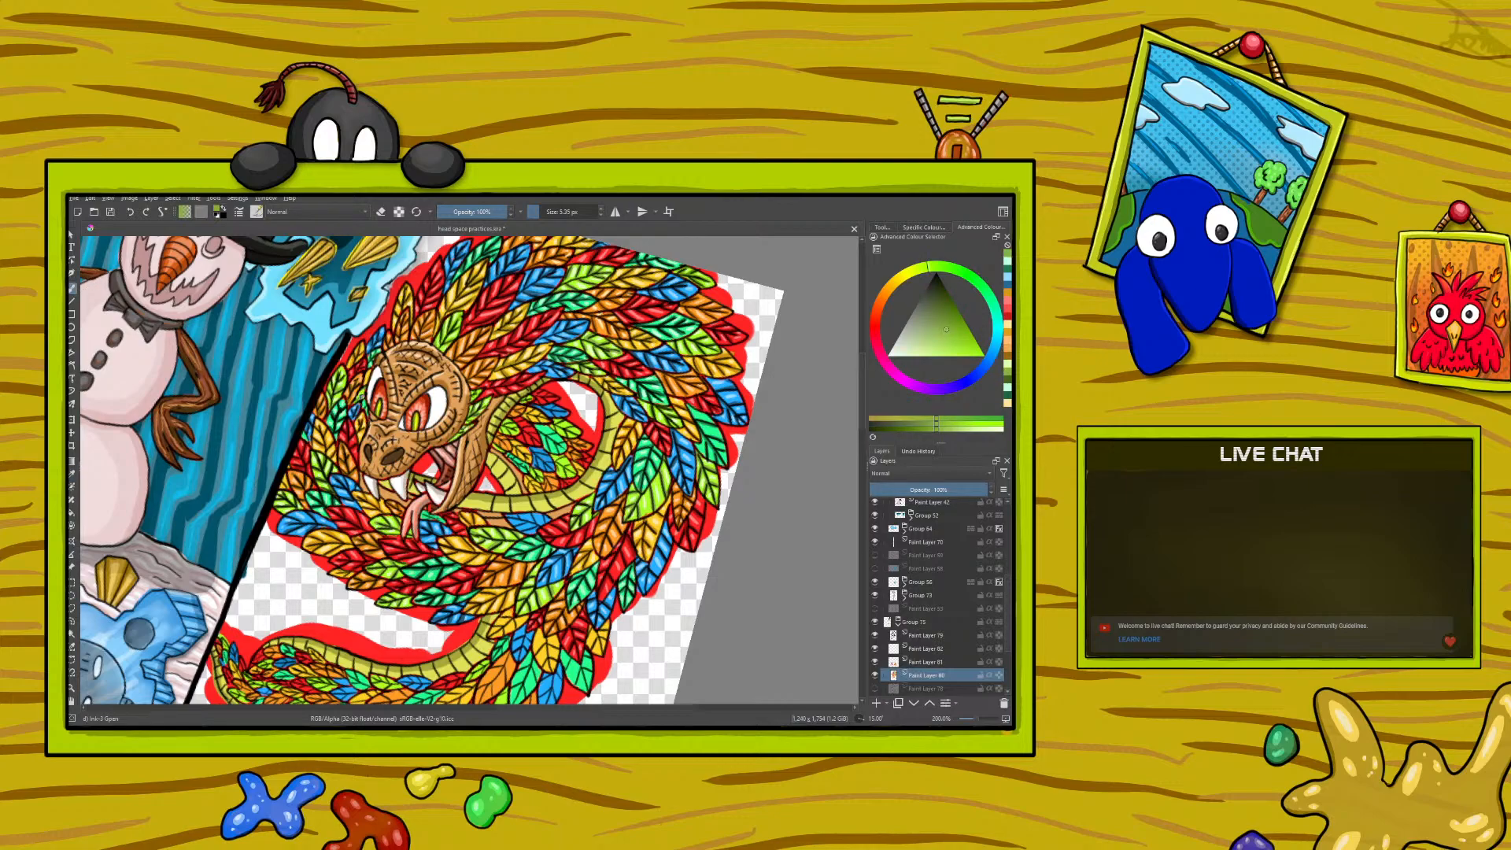
- Sample a golden orange from the feathers beside the snout and touch up the small feathers next to the serpent's brow
click(72, 474)
click(346, 472)
click(350, 455)
click(71, 288)
right_click(366, 373)
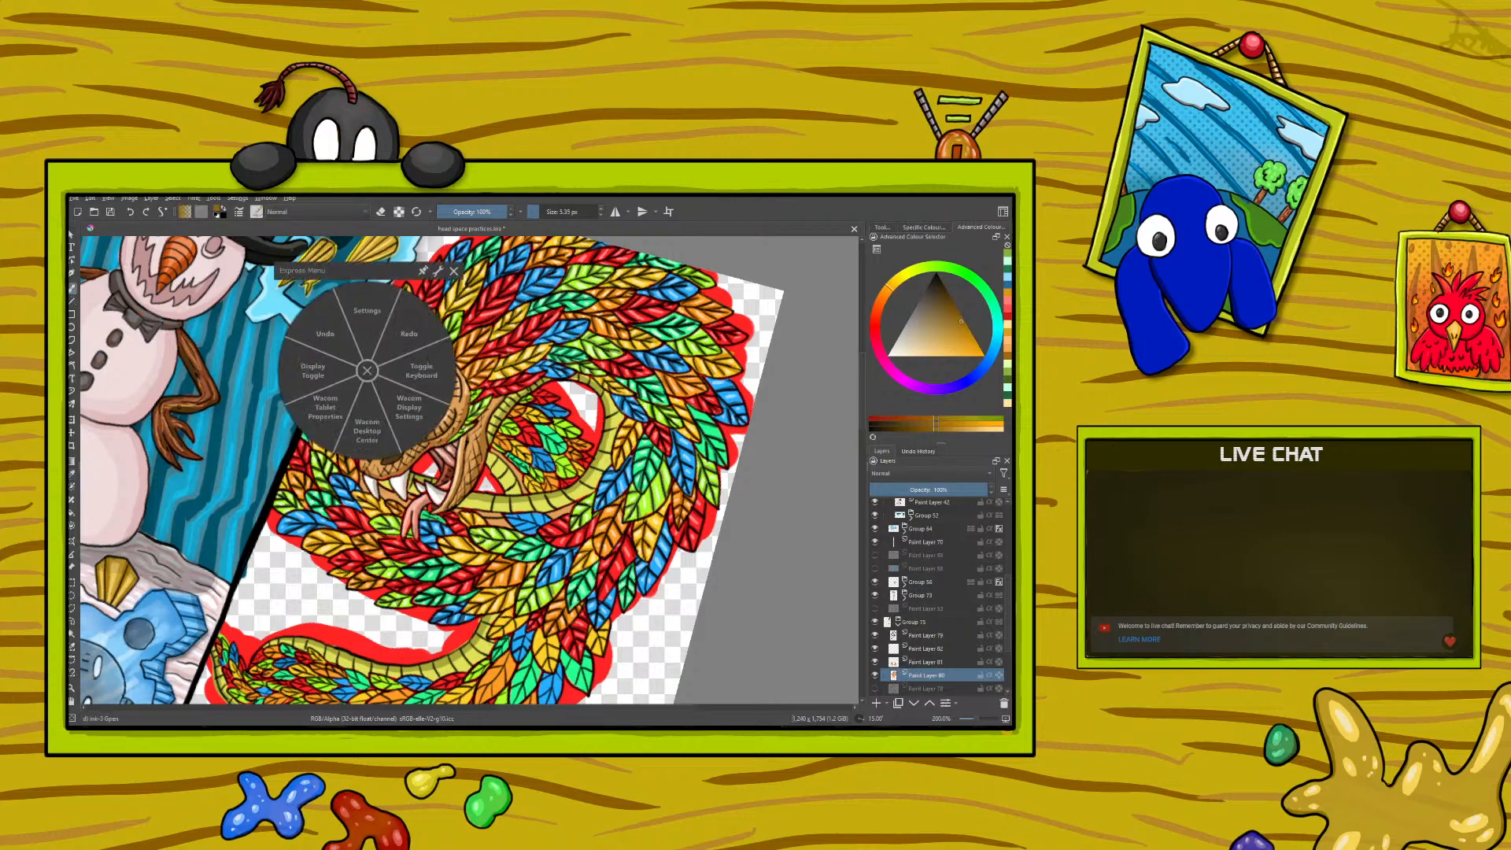
right_click(366, 373)
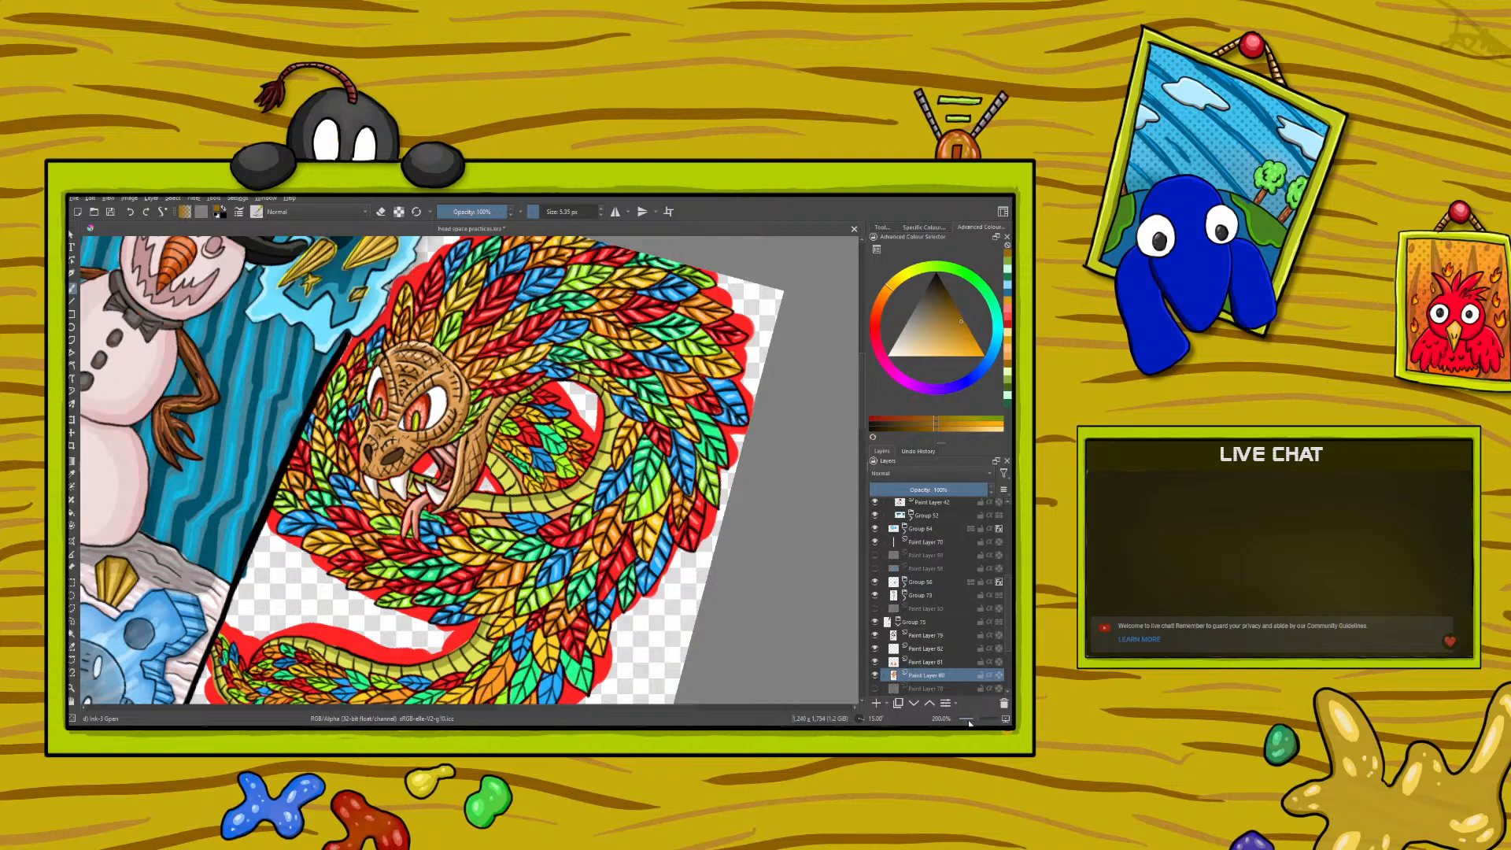
- Zoom out to check the whole painting and save the document
scroll(970, 723, down, 4)
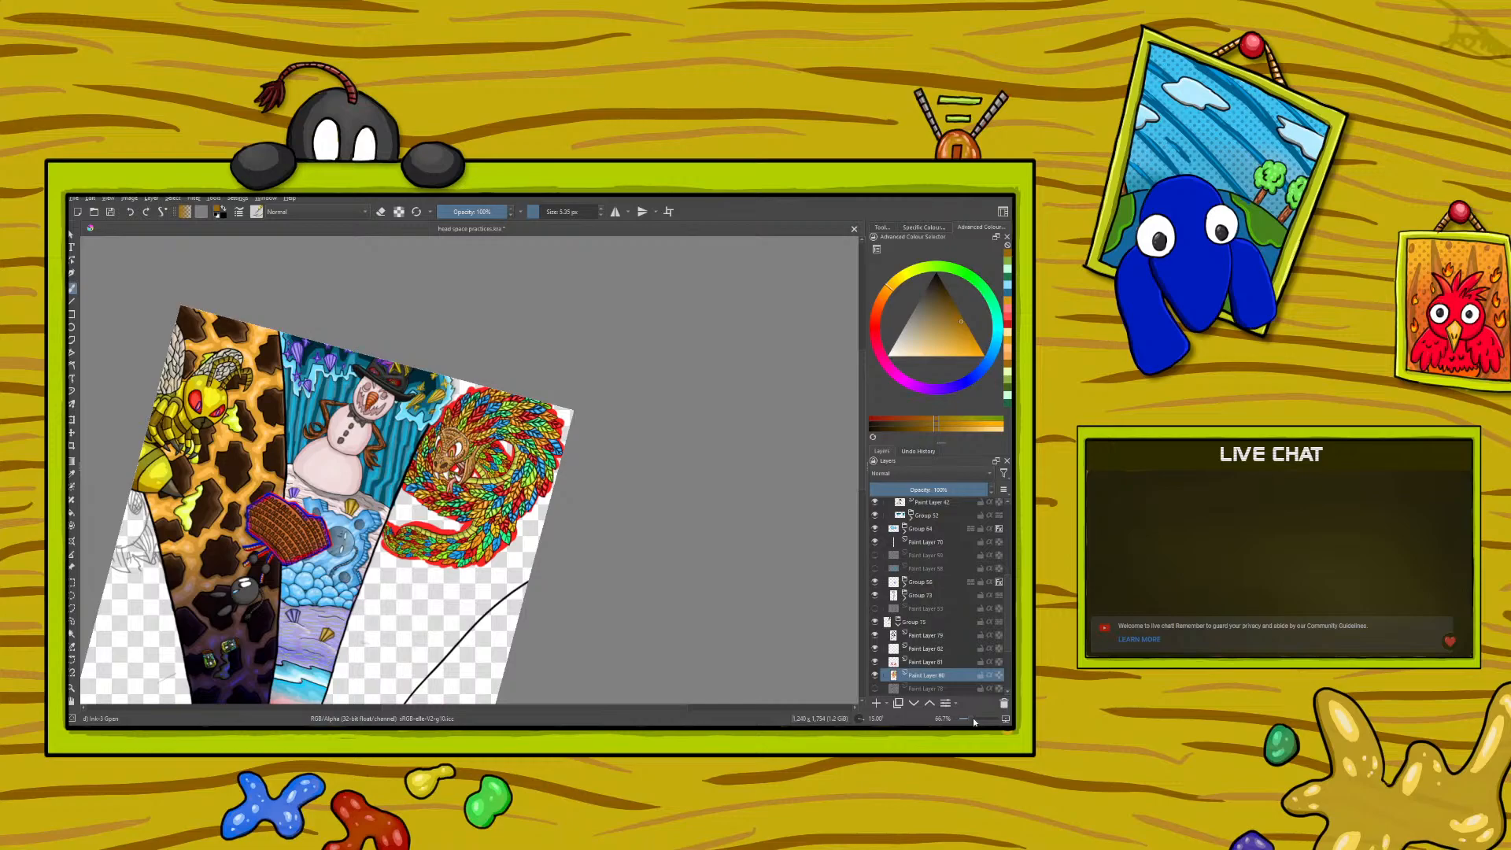
click(111, 212)
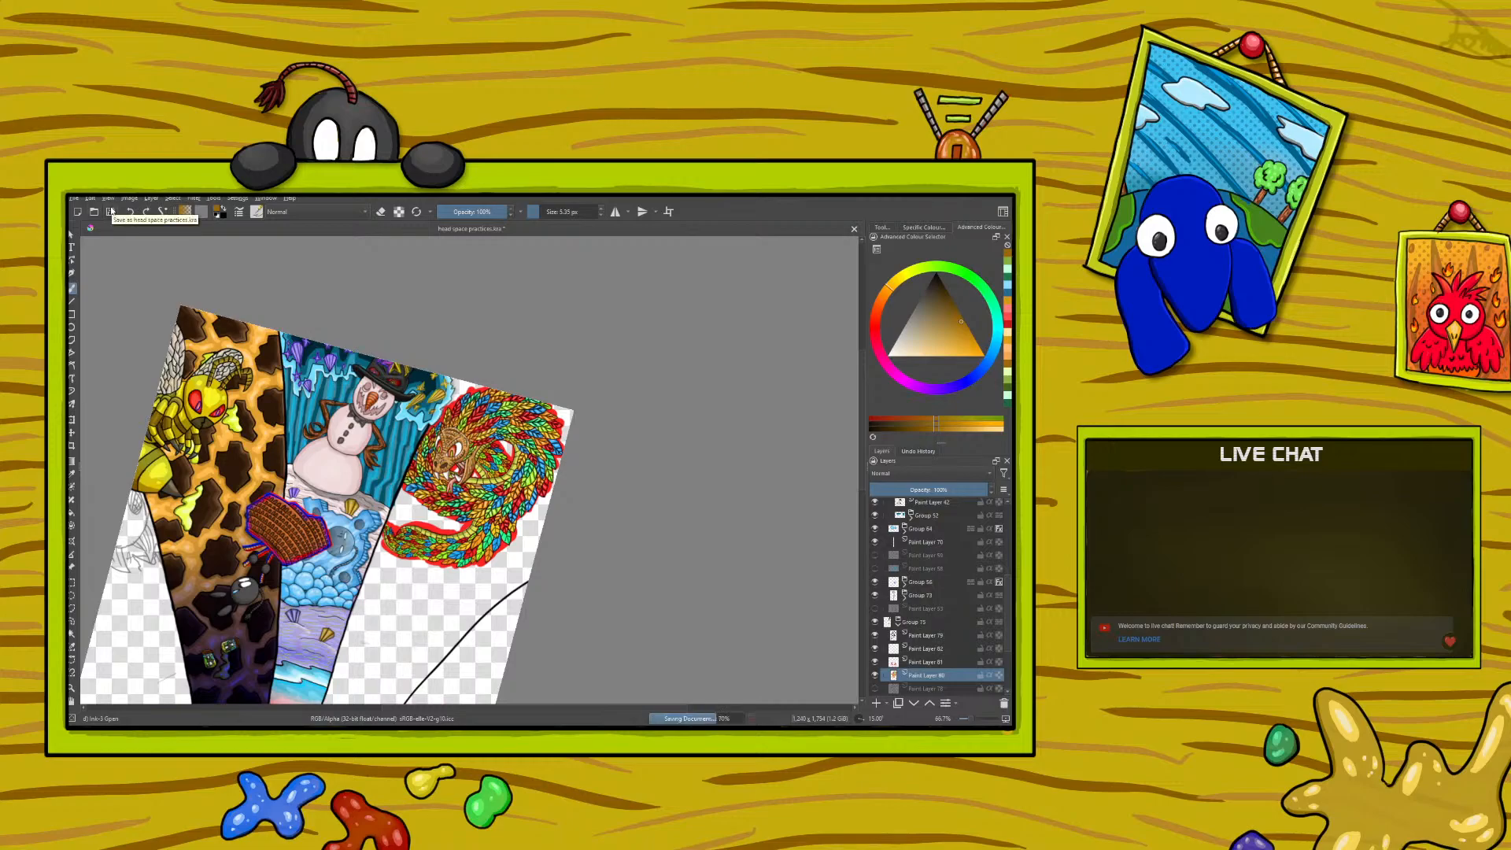